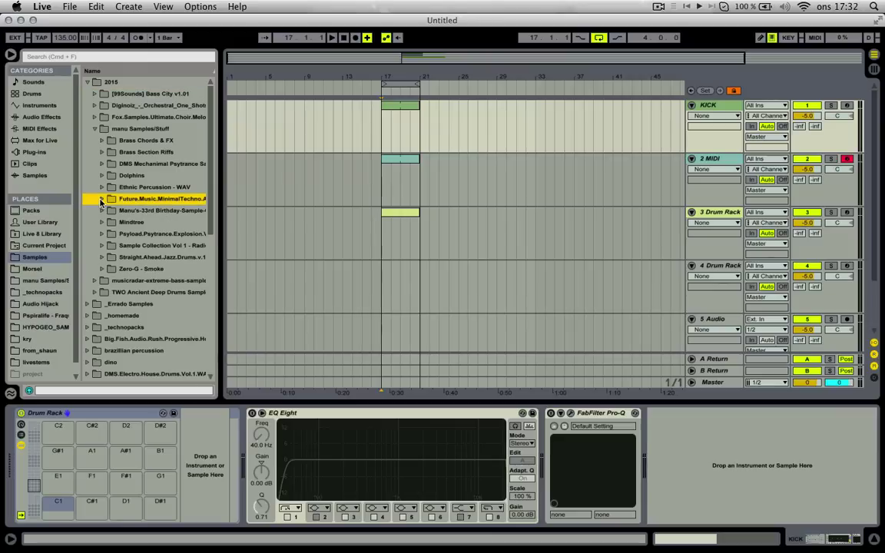
Open the - Progg Kicks folder inside _Errado Samples, grouch kickz in the sample browser.
click(94, 130)
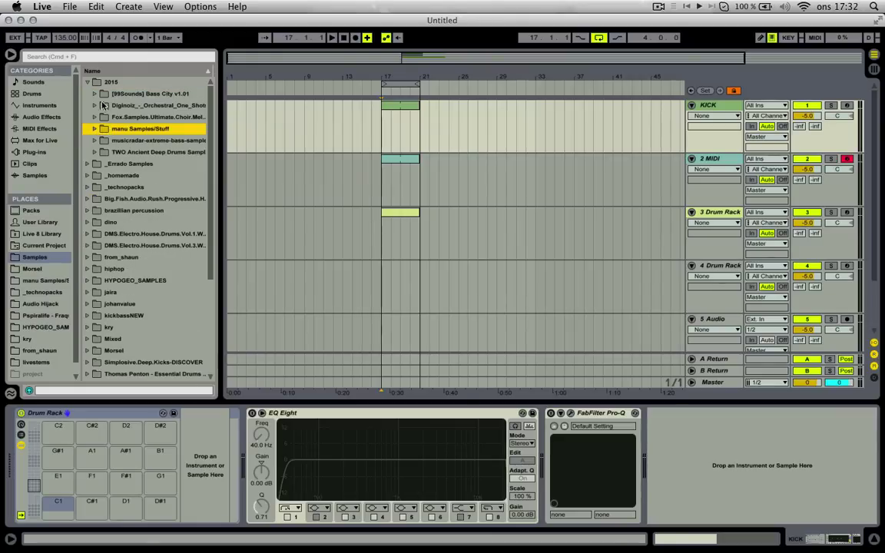
click(87, 164)
click(95, 152)
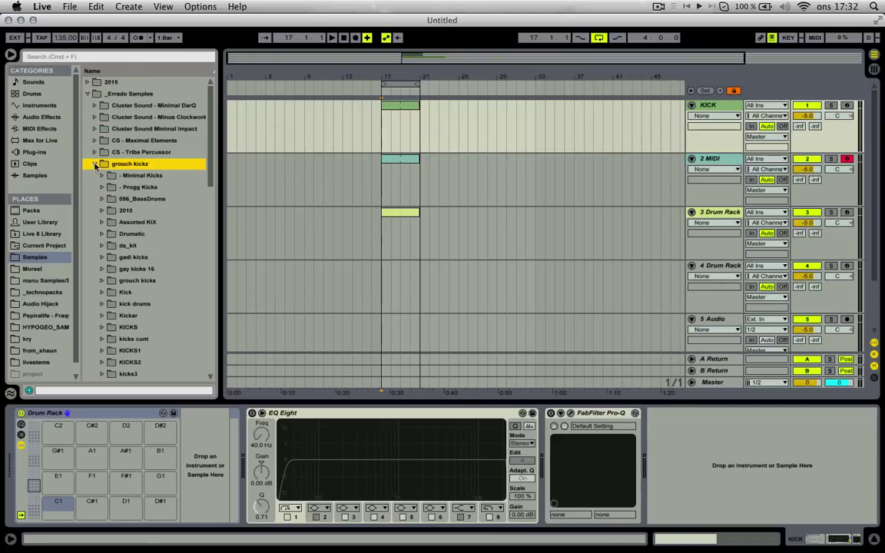
click(120, 176)
scroll(146, 231, down, 5)
Audition the kick samples one after another from Progg Kick (25) through Progg Kick (42).
click(152, 270)
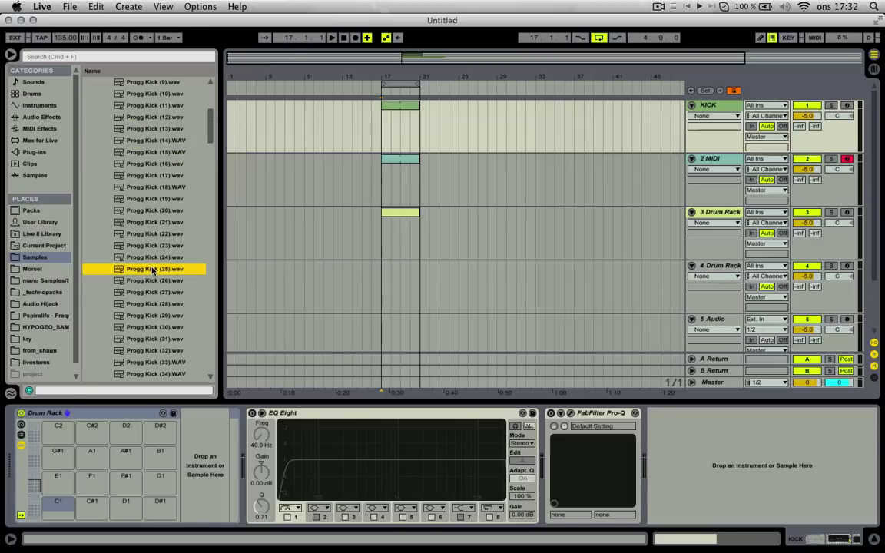
key(Down)
key(Down)
key(Down)
key(Down)
key(Down)
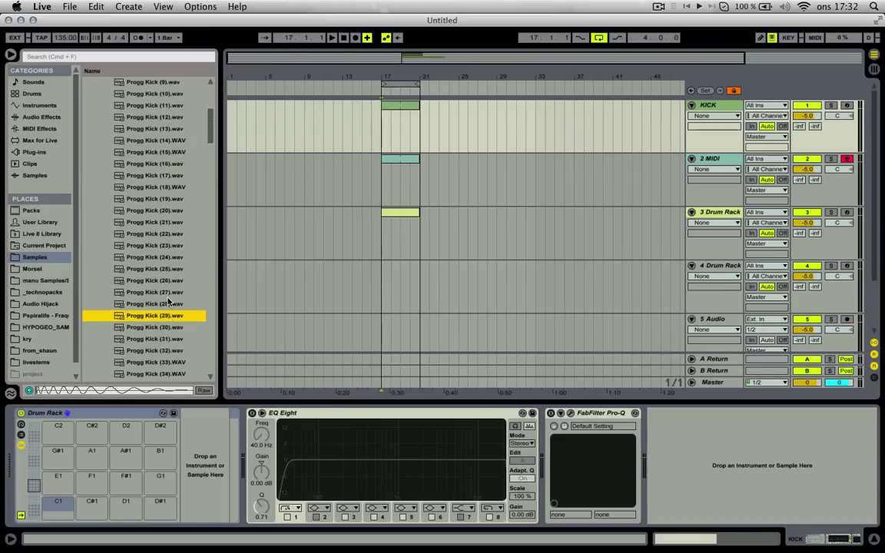
key(Down)
key(Down)
key(Down)
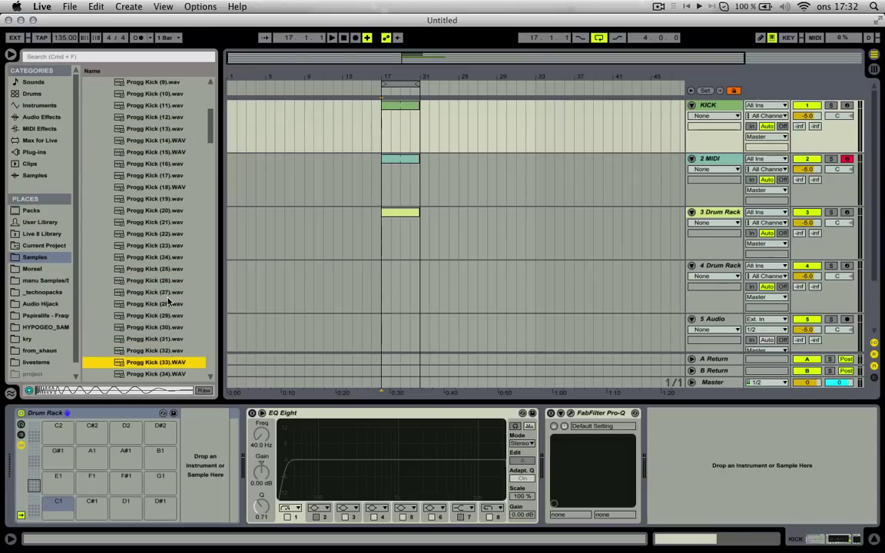
key(Down)
key(Down)
key(Down)
key(Down)
key(Down)
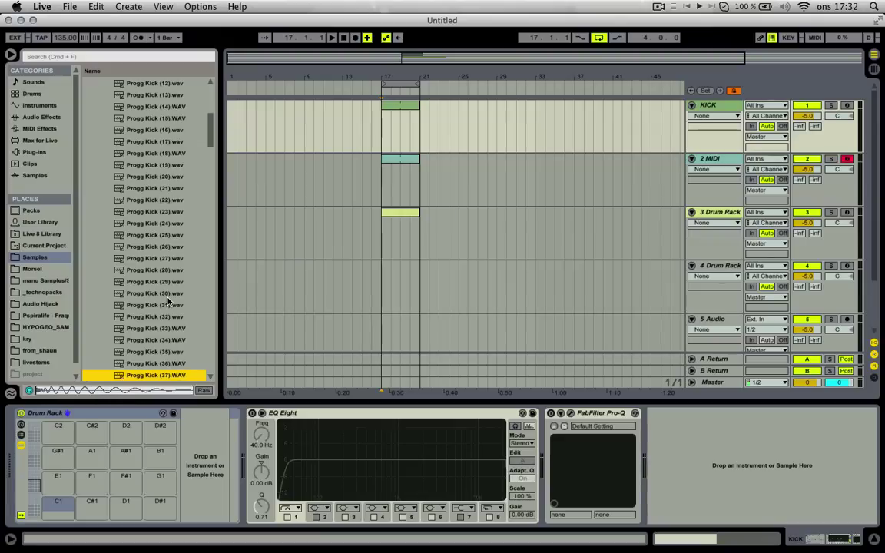
key(Down)
key(Down)
key(Down)
key(Down)
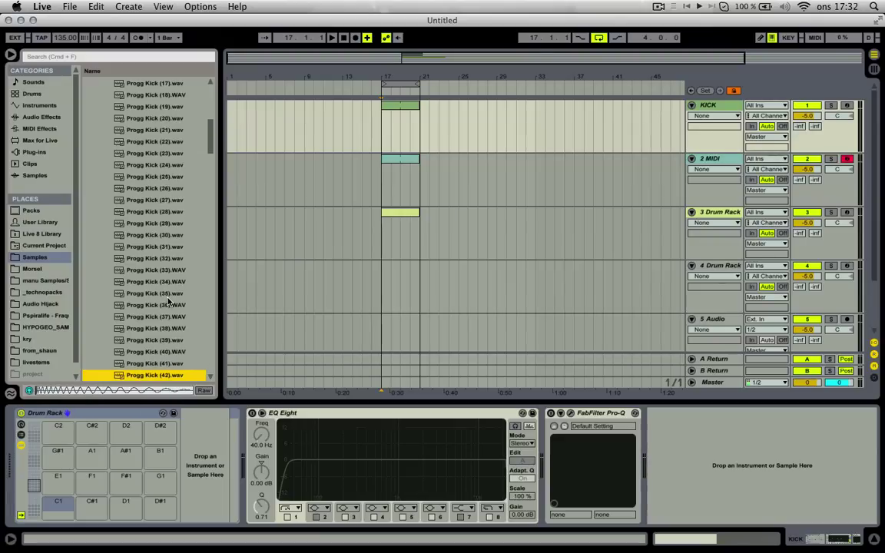
Load Progg Kick (37) and Progg Kick (38) together onto the Drum Rack pads starting at C1.
key(Up)
key(Up)
key(Up)
key(Up)
key(Up)
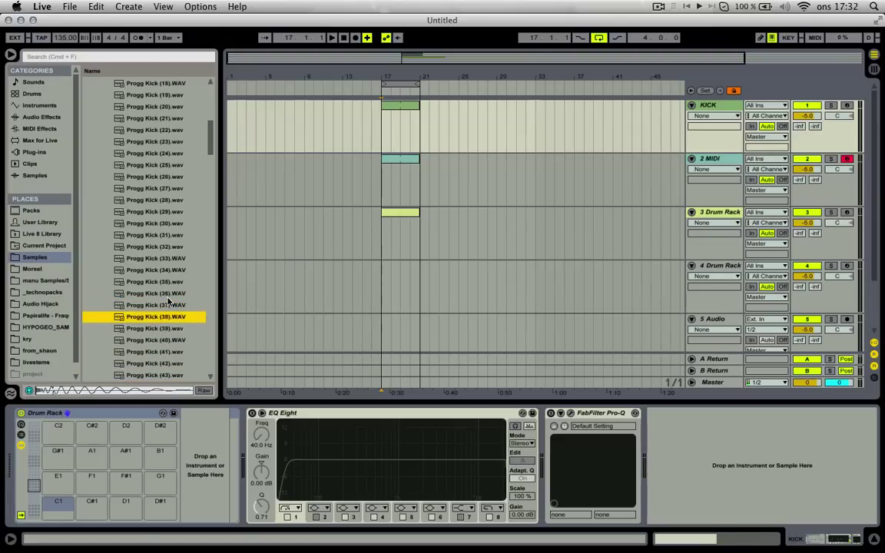
key(shift+Down)
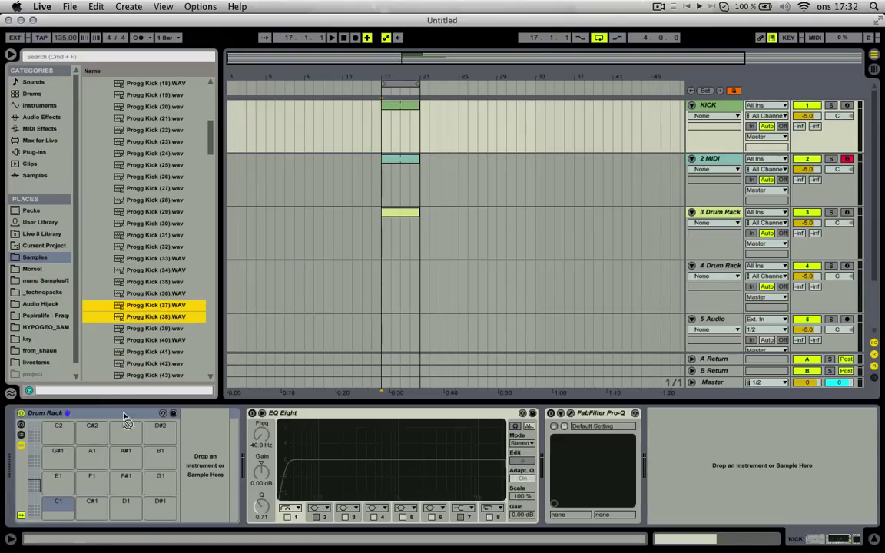
drag(126, 418, 58, 501)
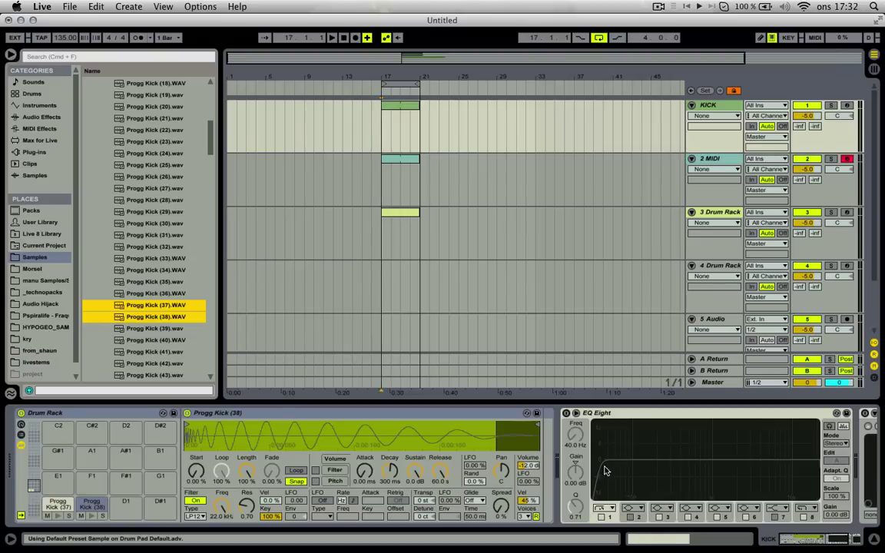
Fill the two-bar KICK clip with Progg Kick (38) notes on every beat.
click(406, 116)
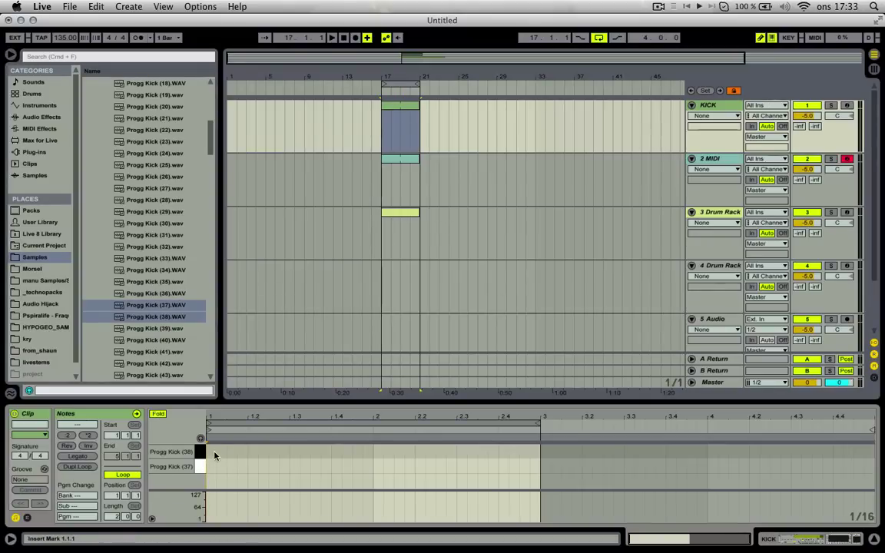
double_click(213, 453)
key(super+d)
key(super+d)
key(super+d)
key(super+d)
key(super+d)
key(super+d)
key(super+d)
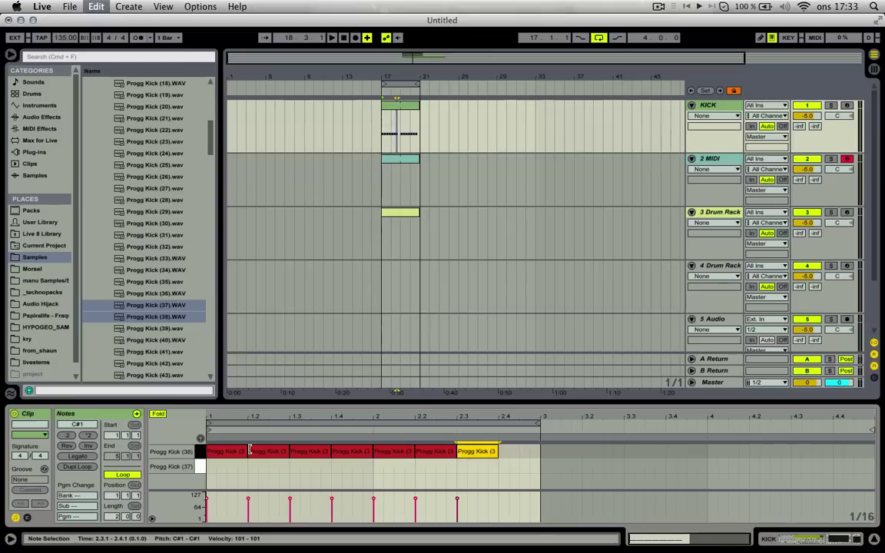
Play back the loop, select all Progg Kick (38) notes in the clip and show the KICK track's devices.
key(space)
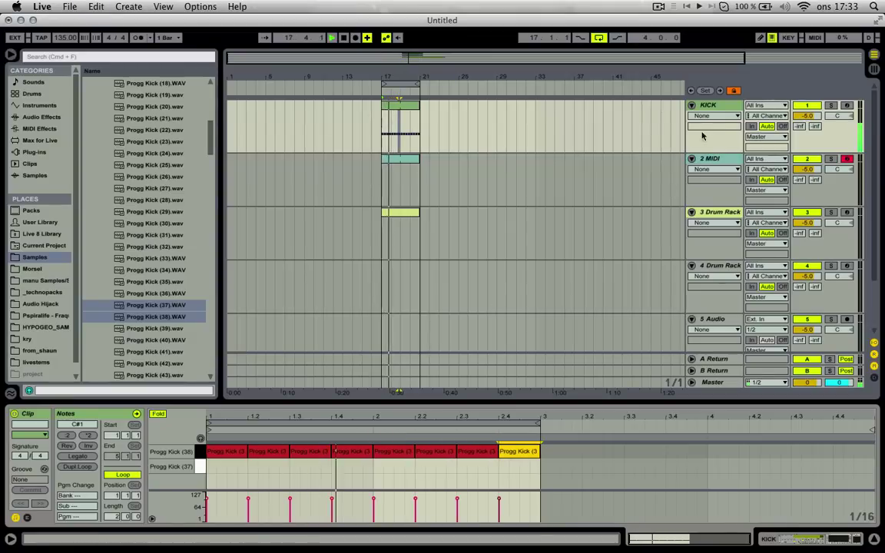
click(413, 102)
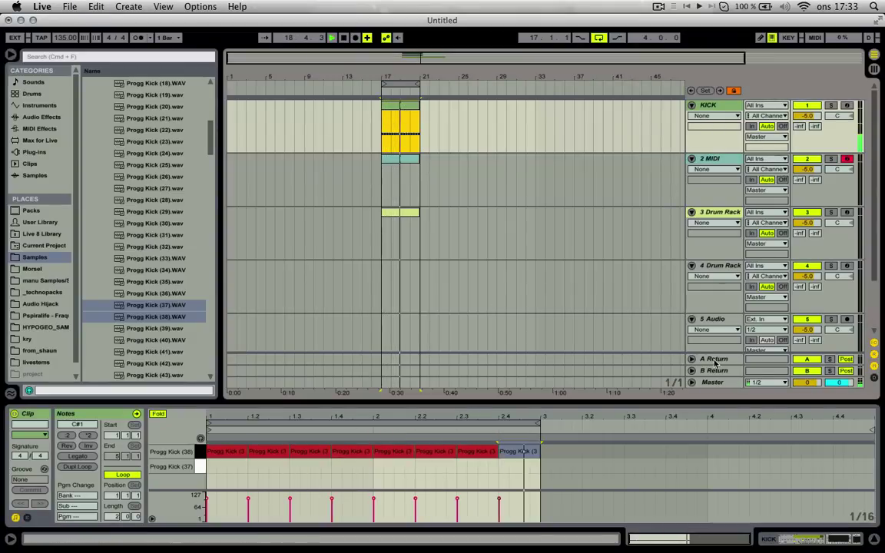
click(200, 454)
key(Down)
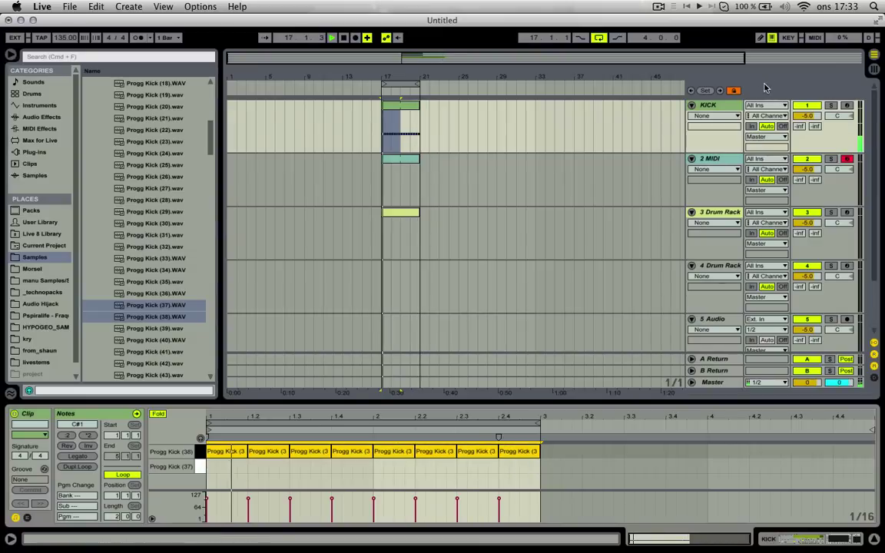
click(720, 105)
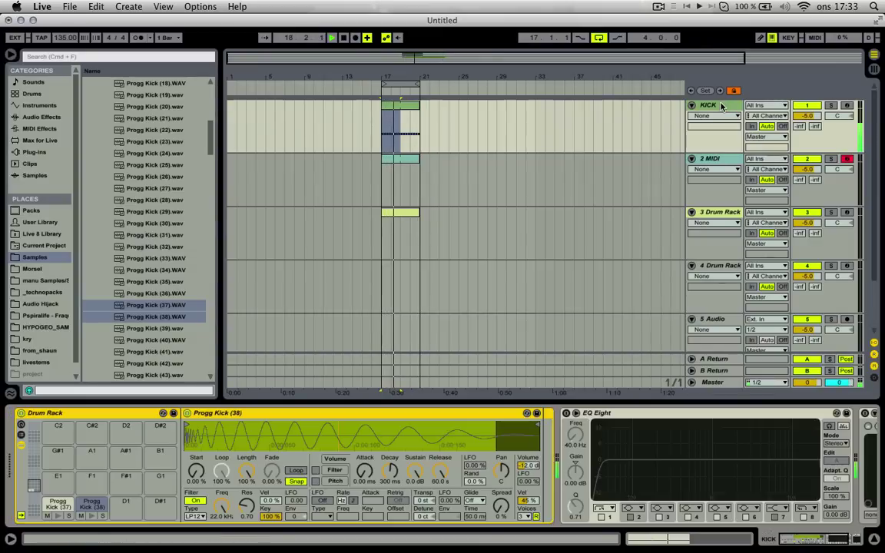
Audition further kick samples from Progg Kick (39) onward while the loop plays.
click(156, 329)
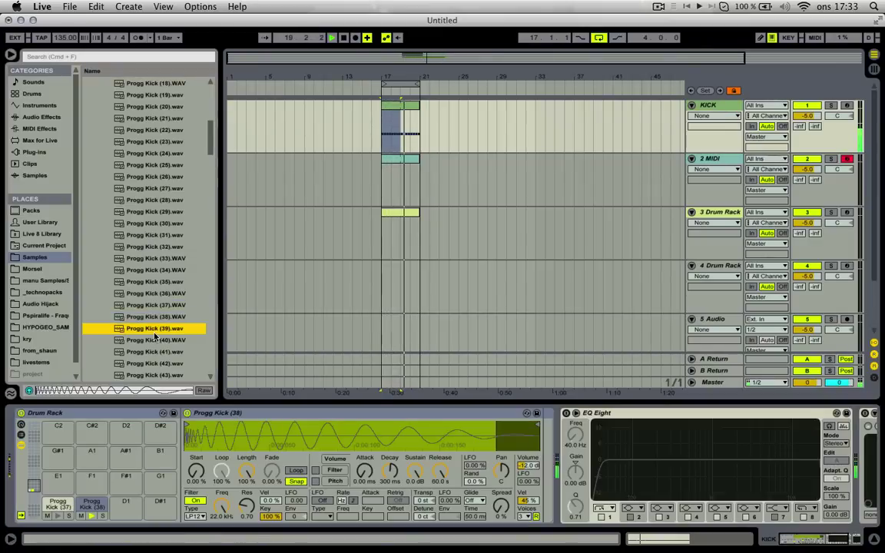
key(Down)
key(Down)
key(Down)
key(Down)
key(Down)
key(Down)
key(Down)
key(Down)
key(Down)
key(Down)
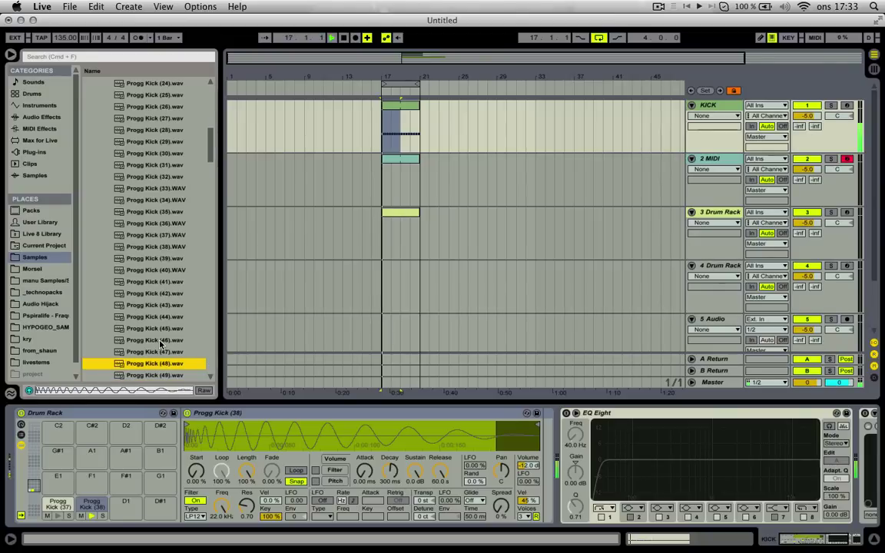
key(Down)
key(Down)
Compare the neighbouring kicks and replace the sample on the C#1 pad with Progg Kick (51).
key(Up)
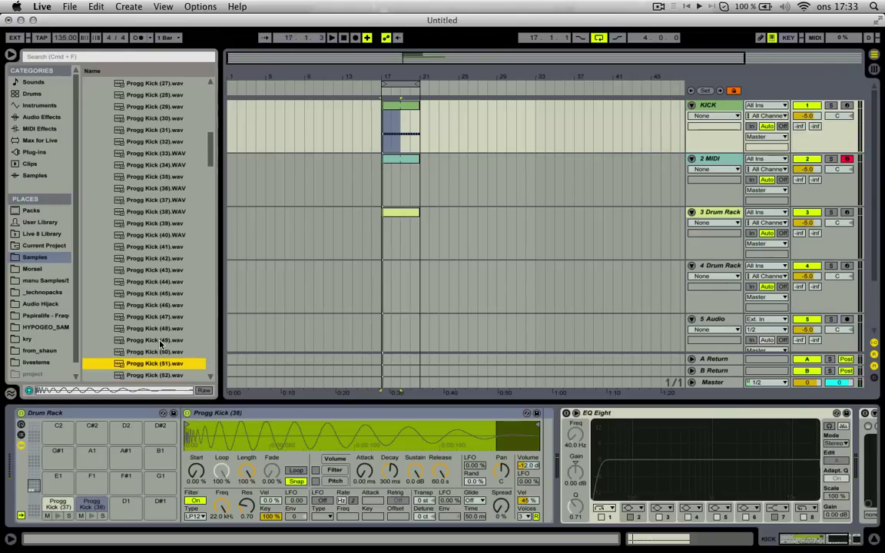
key(Up)
key(Down)
drag(156, 366, 245, 442)
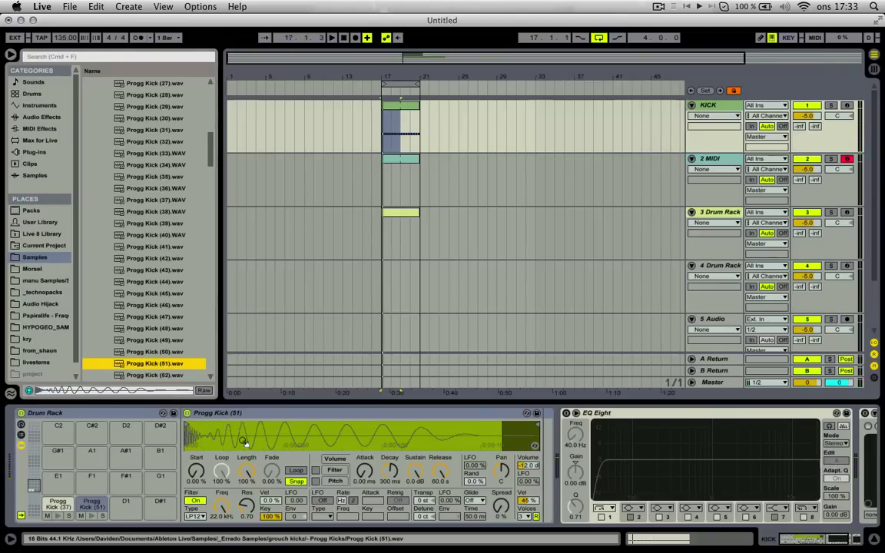
Play the loop and set the Progg Kick (51) sampler's volume to -9 dB and its transposition to -2 st.
key(space)
click(528, 465)
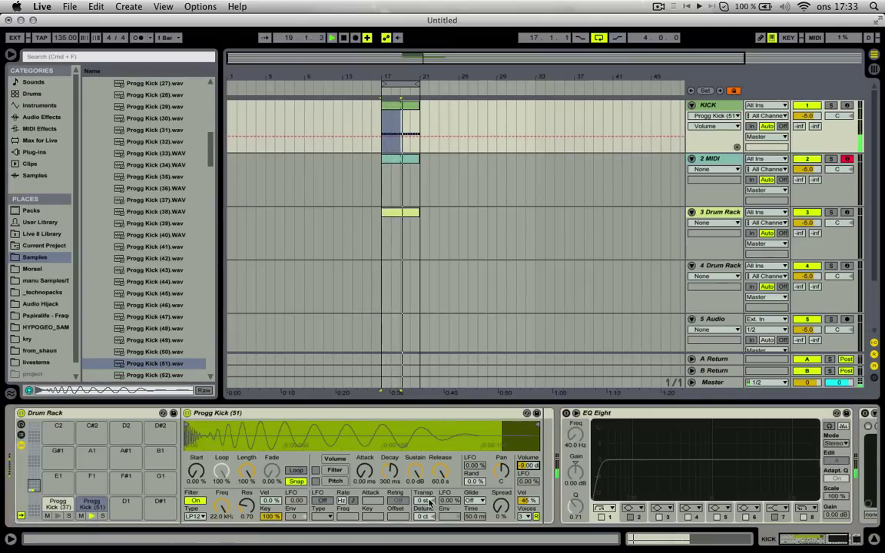
drag(423, 500, 424, 507)
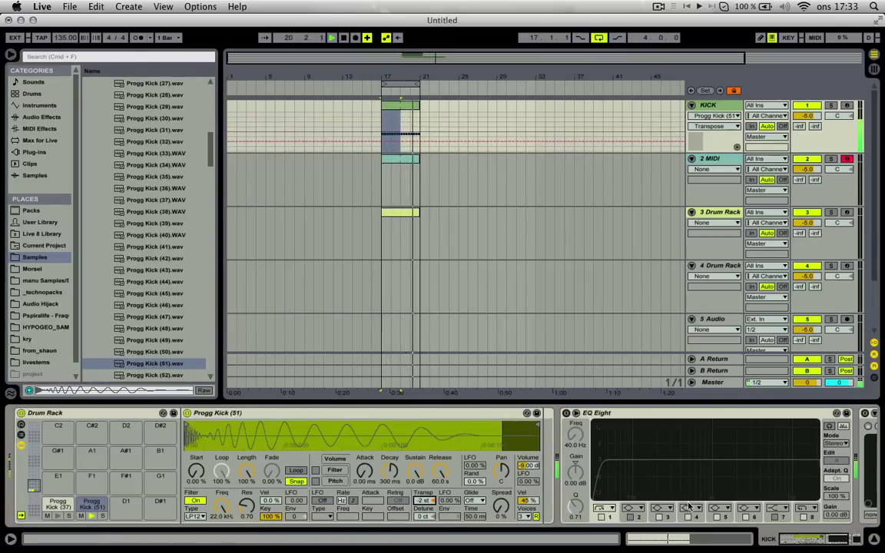
Collapse the EQ Eight device in the KICK track's device chain.
click(829, 541)
double_click(505, 414)
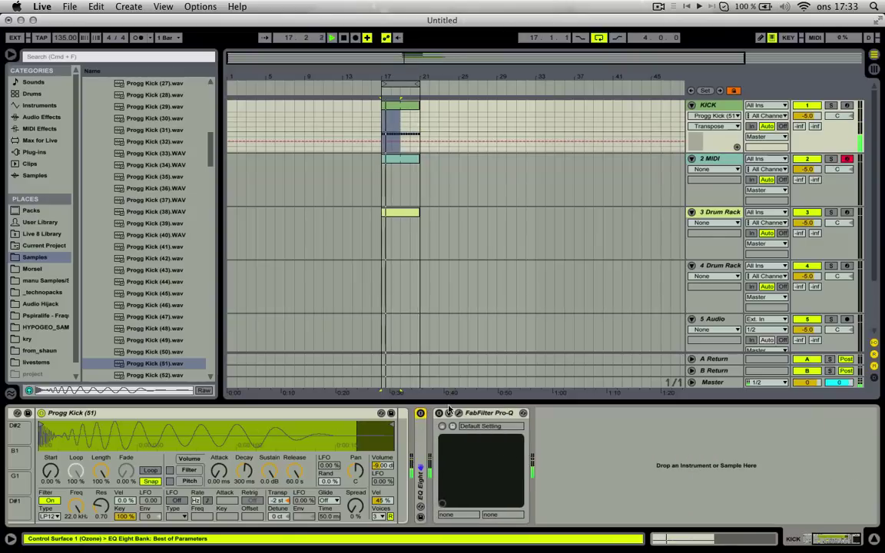
click(803, 540)
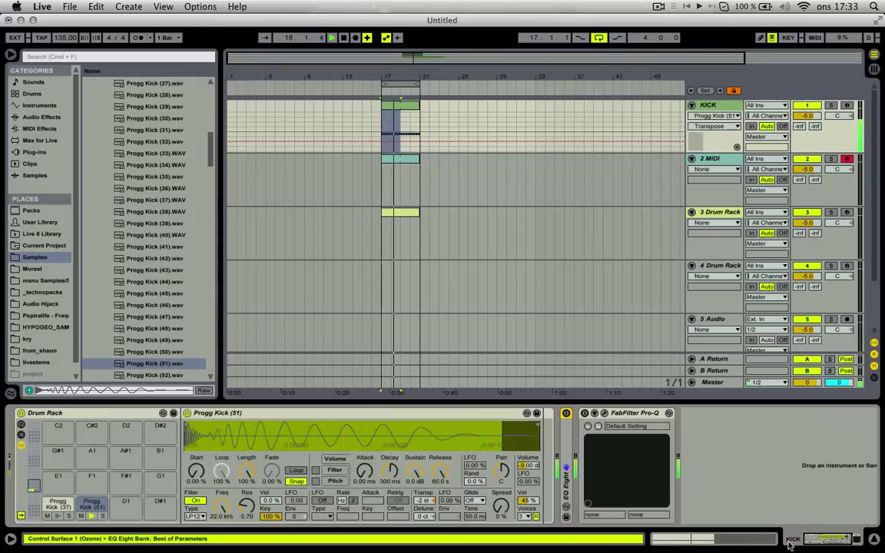
Open and enable FabFilter Pro-Q on the KICK track and add a bell cut of about 6 dB near 300 Hz.
click(605, 413)
click(230, 155)
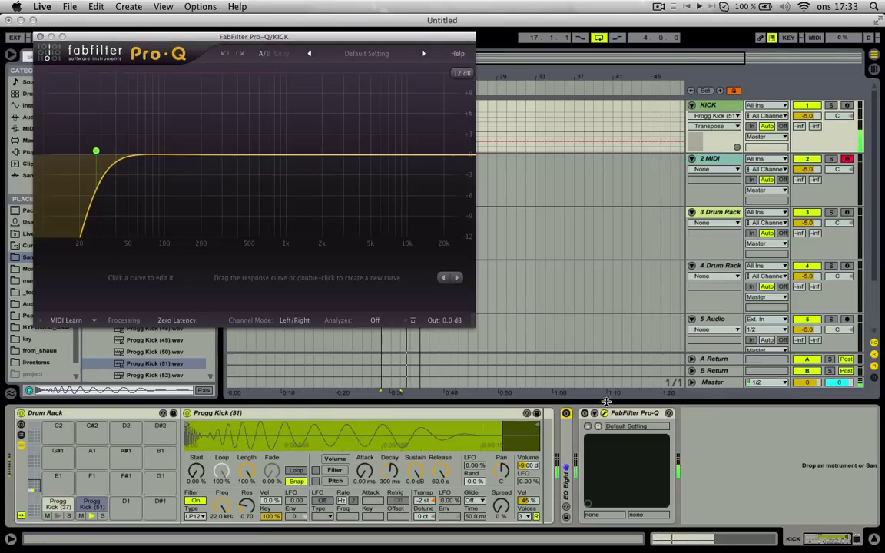
click(584, 413)
drag(233, 157, 224, 195)
scroll(220, 192, up, 2)
Set the Pro-Q low cut band's slope to 12 dB/oct and fine-tune its cutoff frequency.
click(96, 151)
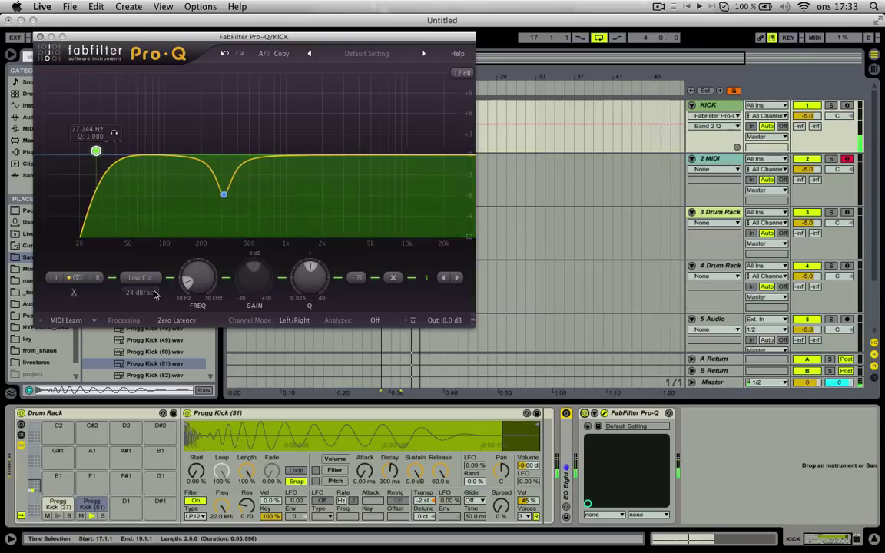
click(140, 291)
click(148, 318)
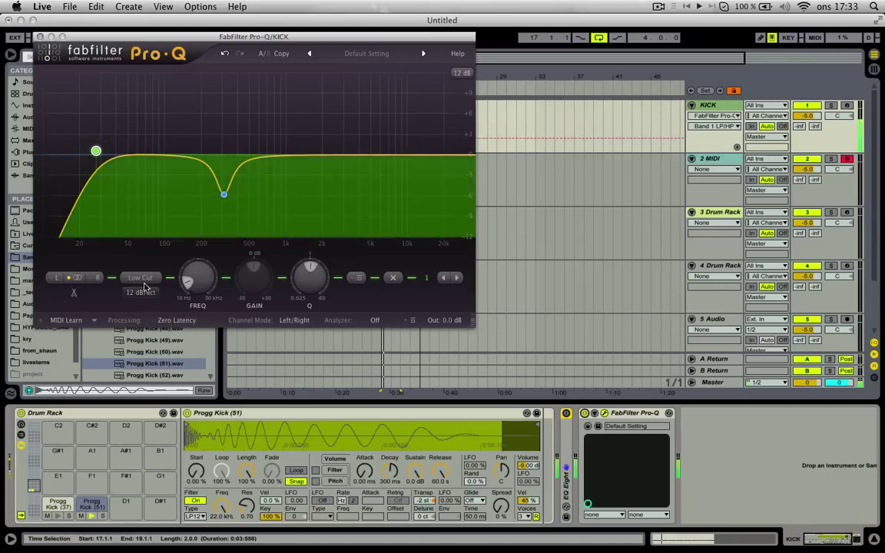
mouse_move(96, 151)
mouse_down()
mouse_move(121, 152)
mouse_move(97, 151)
mouse_up()
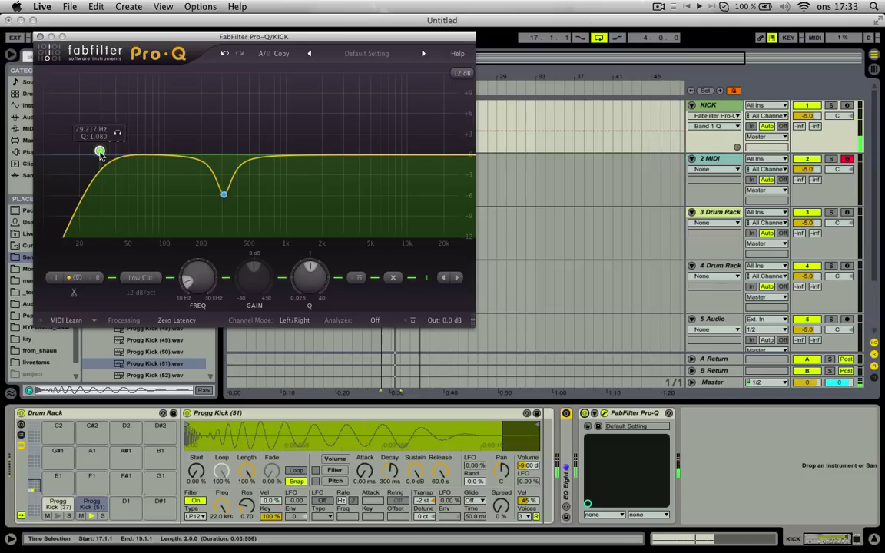
Add a narrow bell cut of about 5.5 dB near 1416 Hz and a flat bell band near 125 Hz.
drag(325, 163, 305, 193)
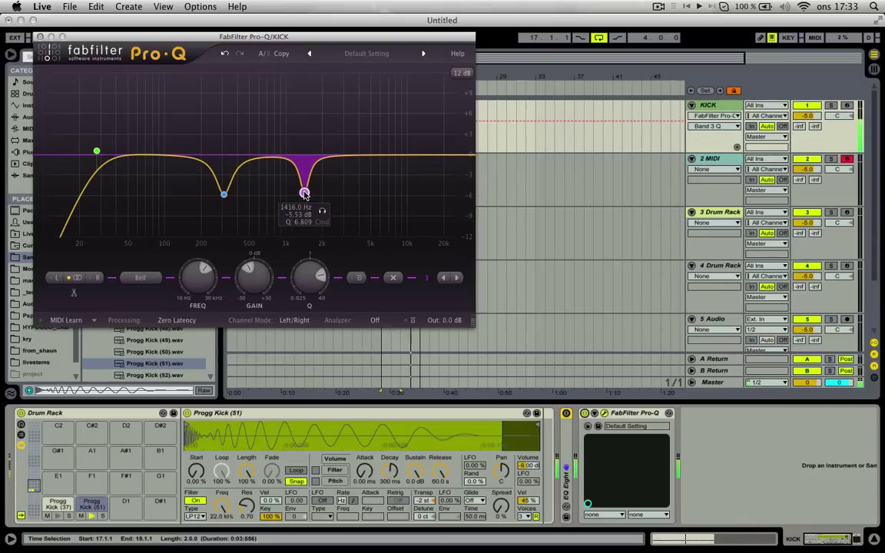
drag(376, 155, 179, 159)
Shape the kick sampler's volume envelope with sustain at -inf dB, release at 631 ms and decay at 3.36 s.
drag(416, 472, 440, 492)
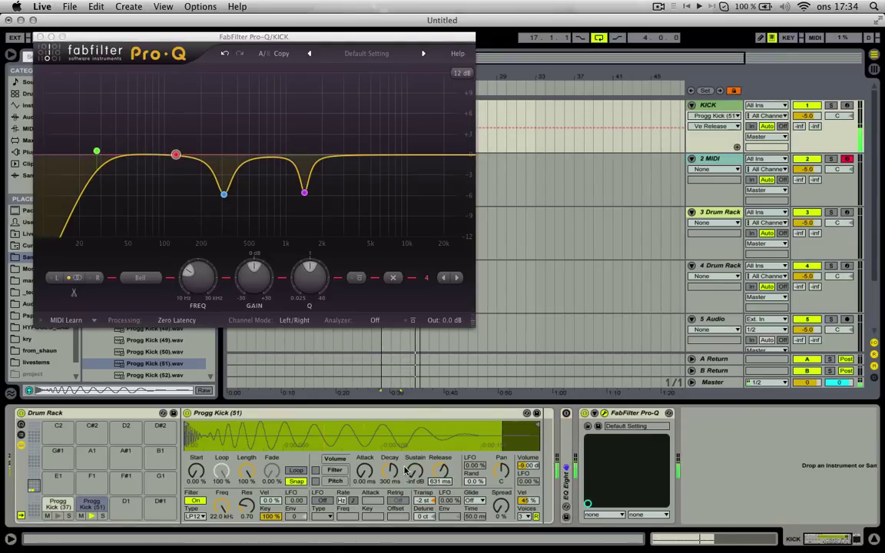
click(380, 479)
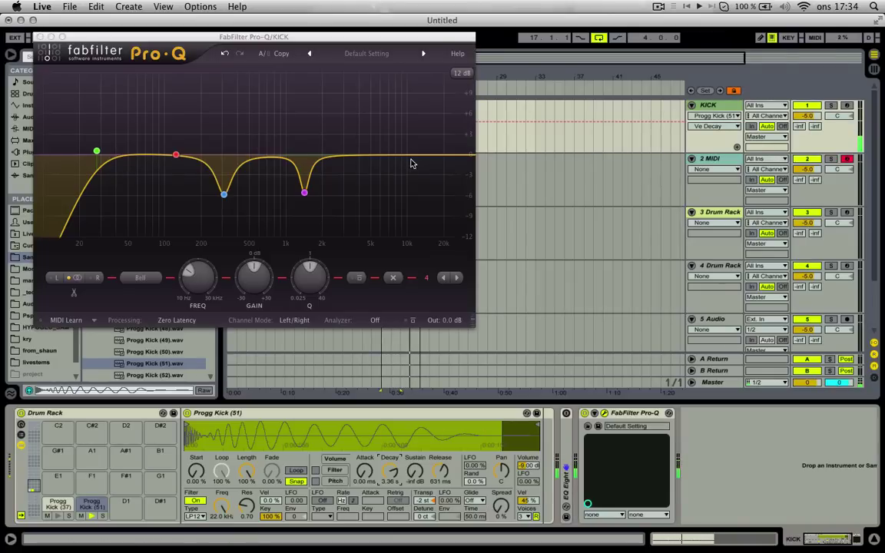
Close the Pro-Q window and move the plug-in into the Drum Rack directly behind the Progg Kick (51) sampler.
click(40, 35)
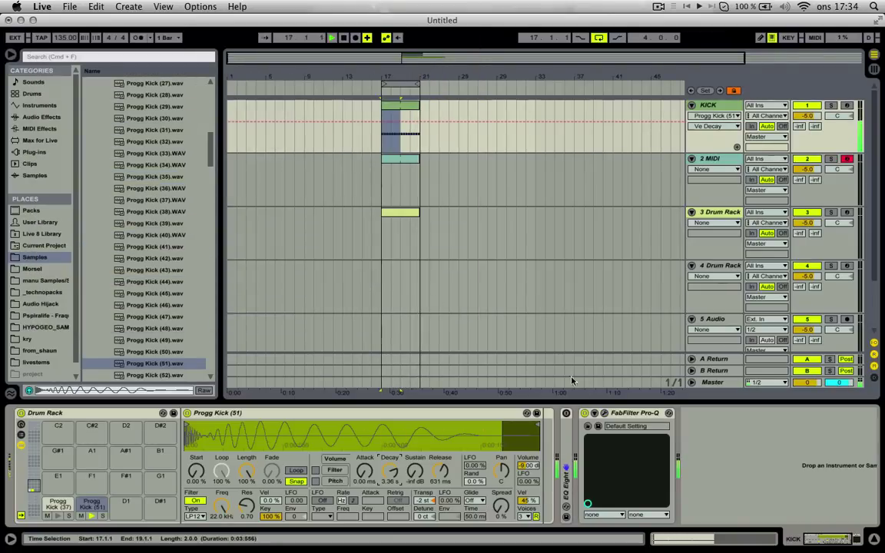
click(638, 414)
drag(640, 415, 543, 415)
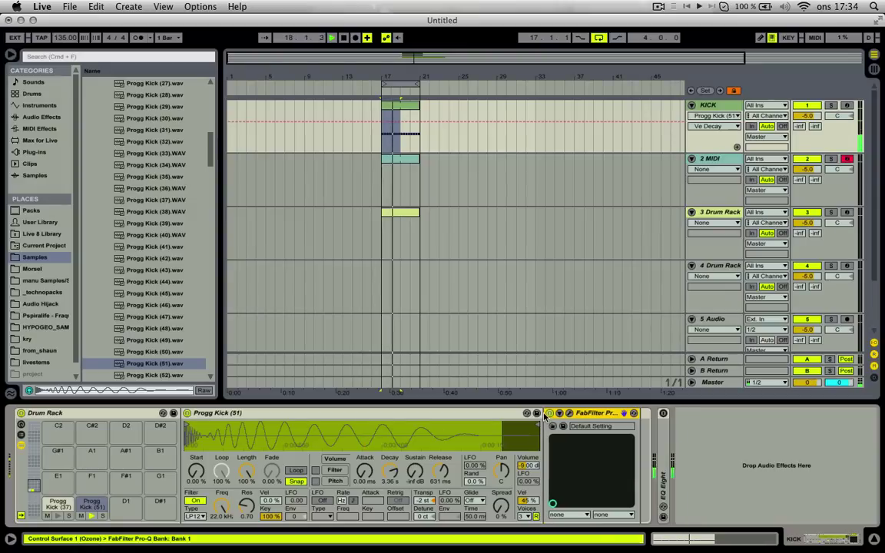
Set the global quantization to 1/8 while auditioning further kicks up to Progg Kick (55).
click(136, 375)
key(Down)
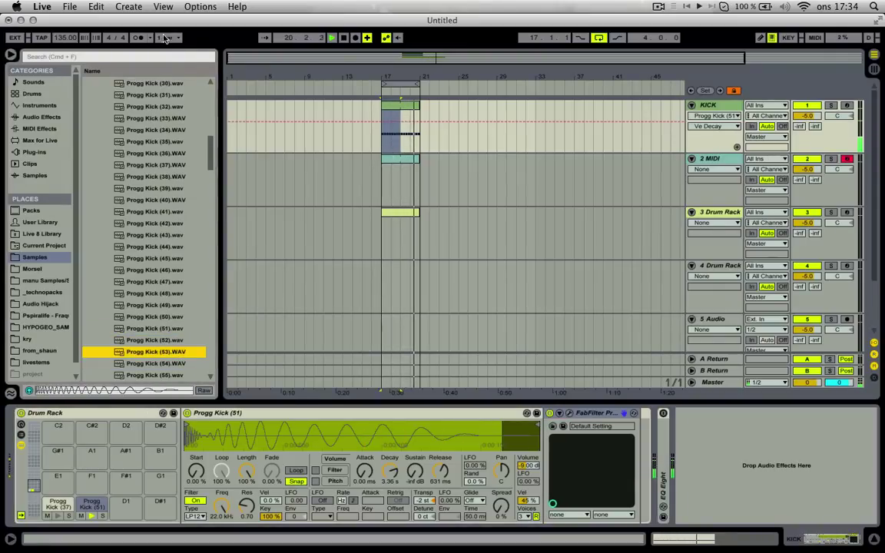
click(163, 39)
click(176, 142)
click(168, 373)
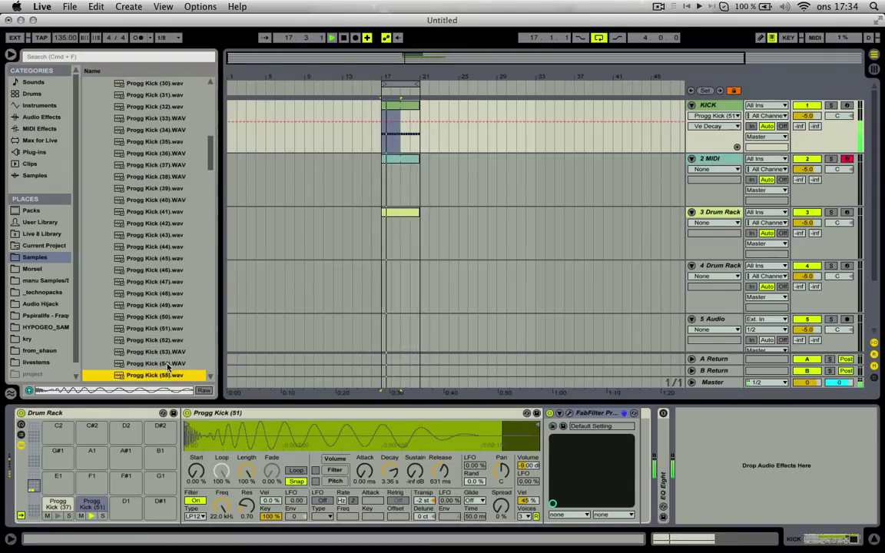
Load Progg Kick (58) onto the D1 pad and swap it with Progg Kick (37) on the C1 pad.
scroll(168, 367, down, 4)
click(170, 365)
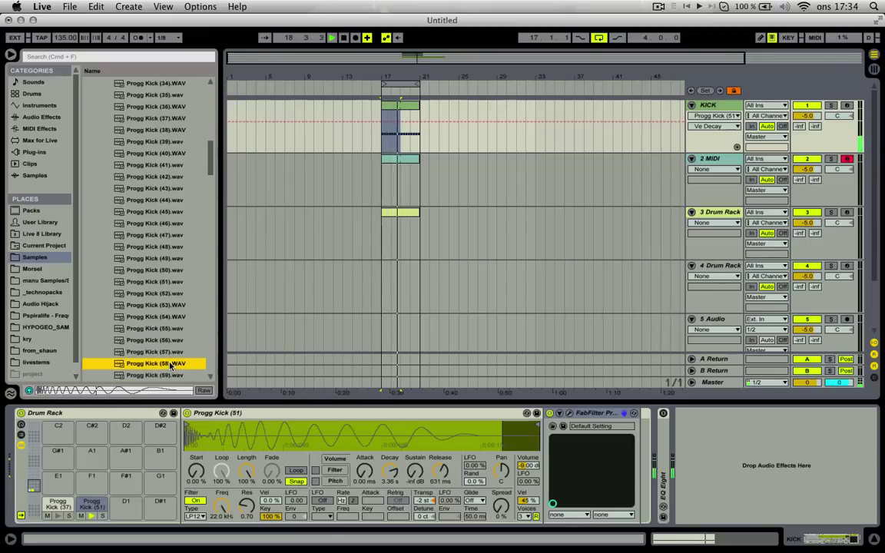
drag(170, 364, 127, 491)
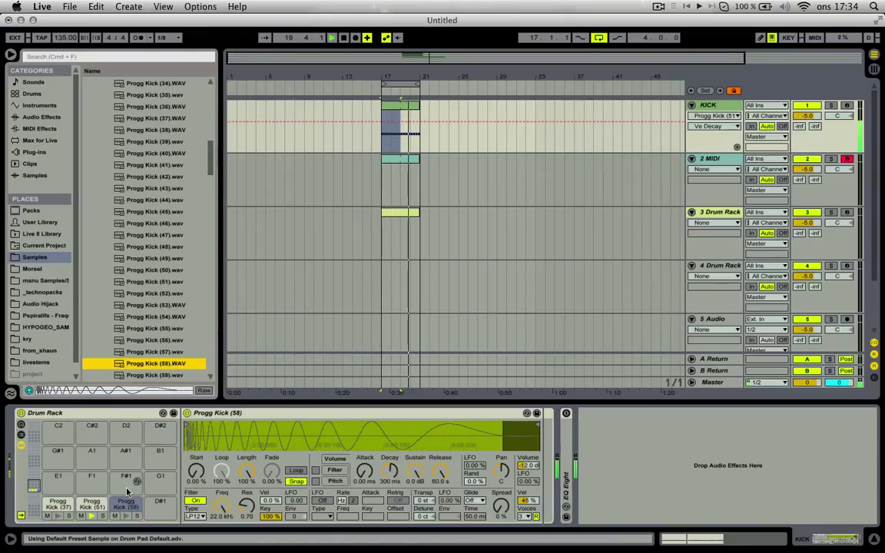
click(125, 501)
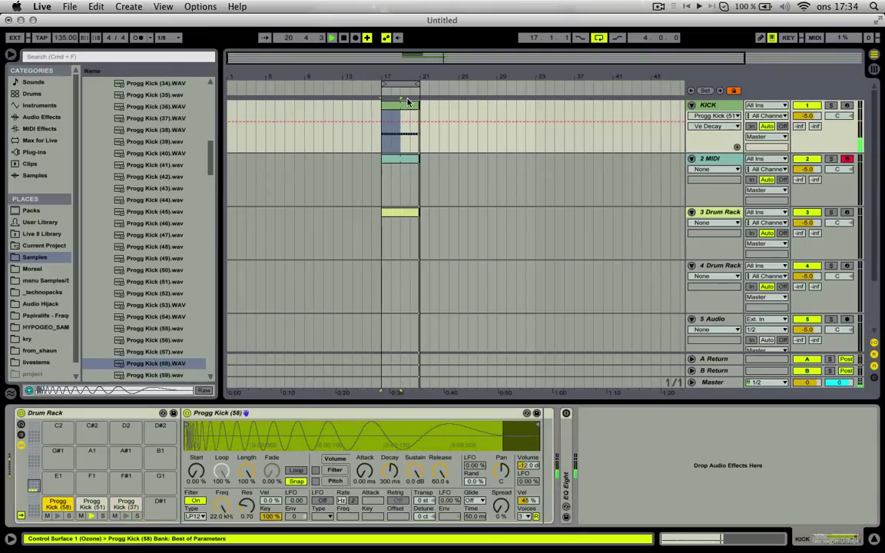
Copy all Progg Kick (51) notes in the KICK clip to the Progg Kick (58) row and return to the track's devices.
double_click(400, 128)
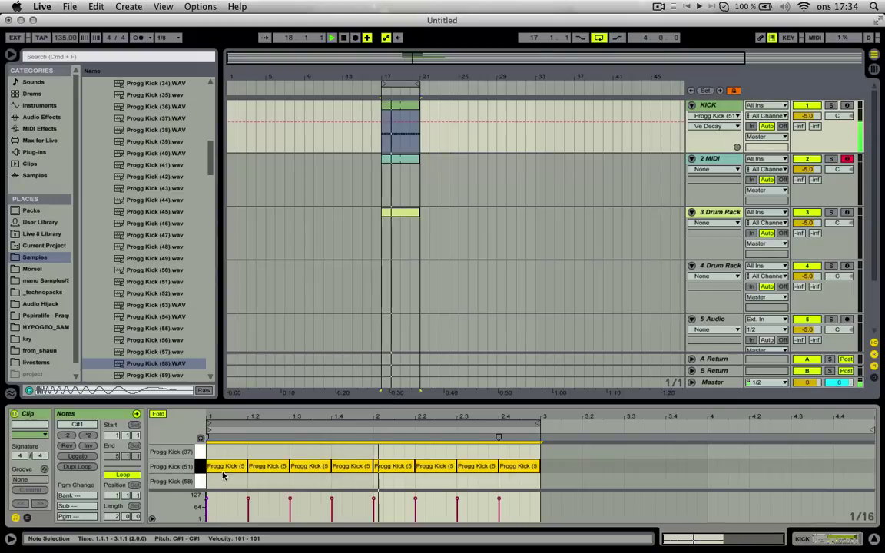
drag(223, 471, 232, 480)
key(space)
double_click(726, 105)
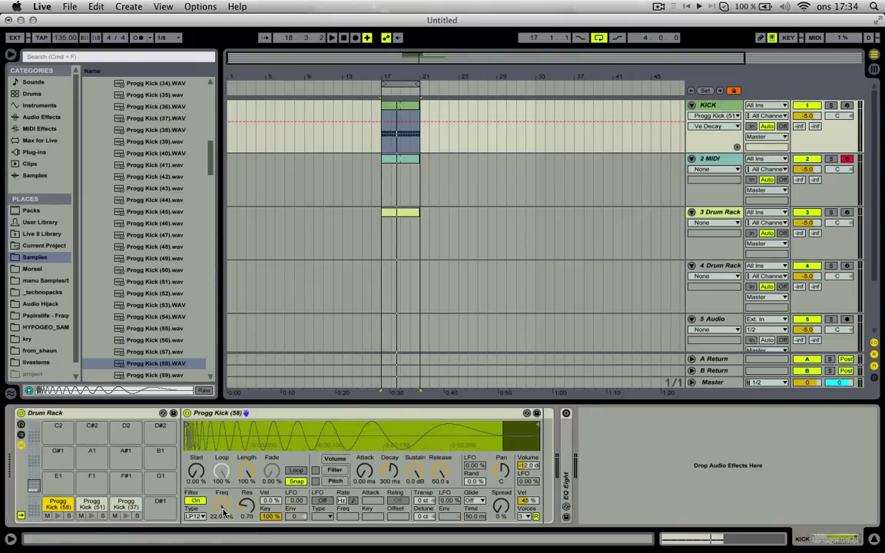
Set the Progg Kick (58) sampler's filter to HP24 at 732 Hz, with sustain -inf dB, release 2.39 ms and decay 640 ms.
click(198, 516)
click(201, 503)
key(space)
drag(220, 505, 220, 552)
drag(414, 471, 441, 549)
drag(387, 471, 367, 454)
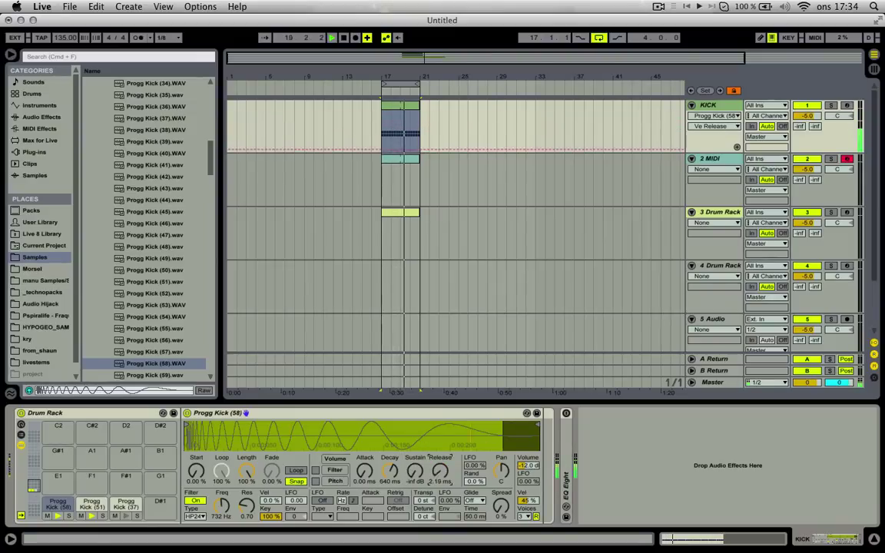
Copy the Pro-Q from Progg Kick (51) behind Progg Kick (58), moving its low cut to about 300 Hz and flattening the upper bell.
click(87, 497)
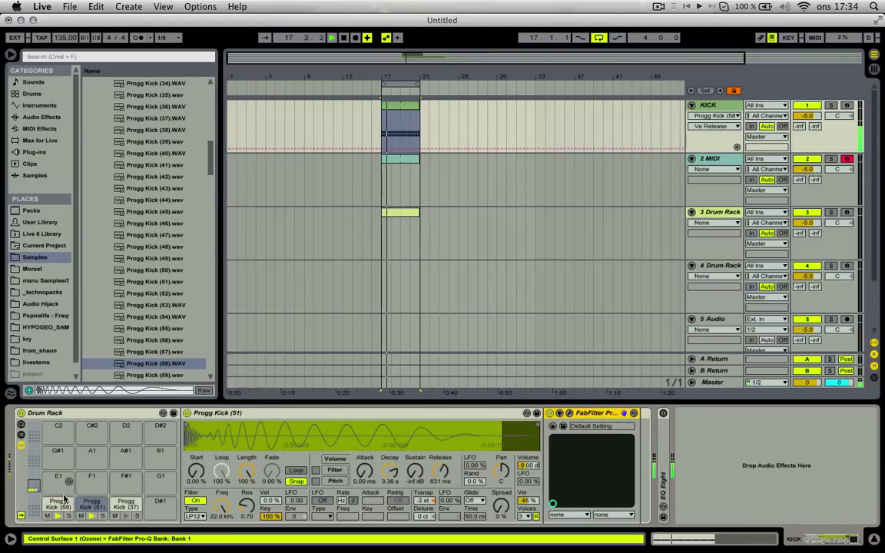
click(61, 503)
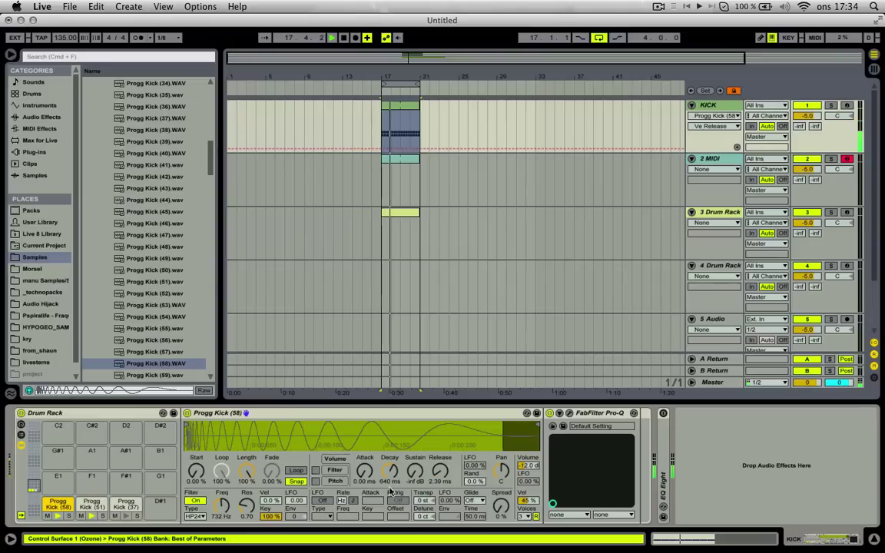
click(569, 413)
drag(93, 153, 226, 157)
drag(308, 197, 308, 158)
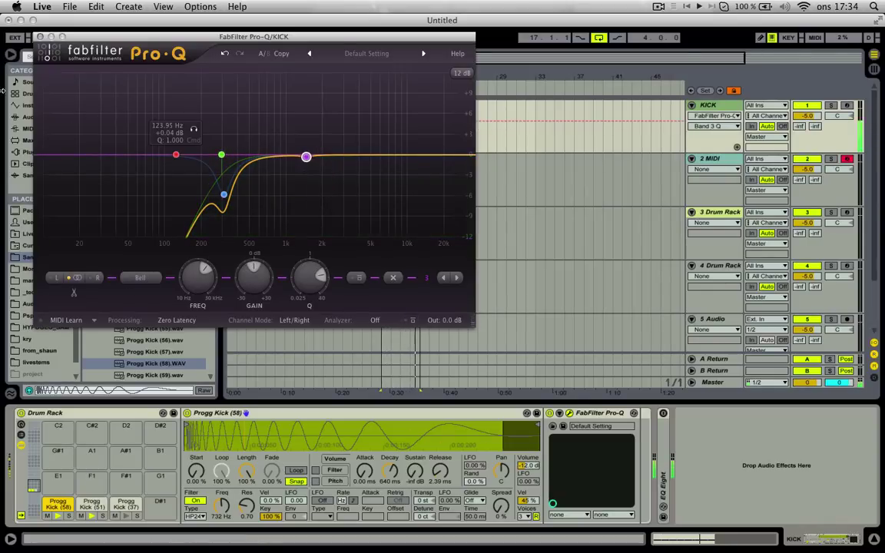
click(41, 37)
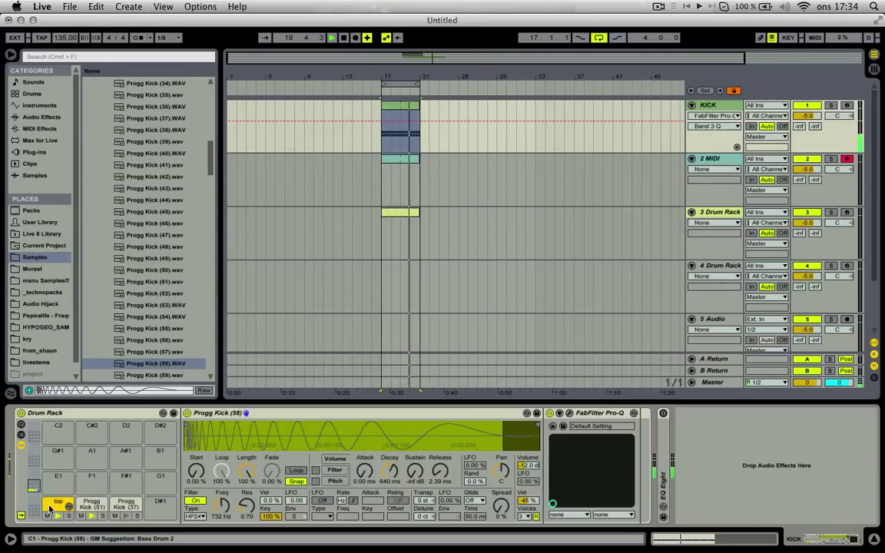
Transpose the top pad's Progg Kick (58) to -3 st and move its sample start past the initial attack.
click(422, 500)
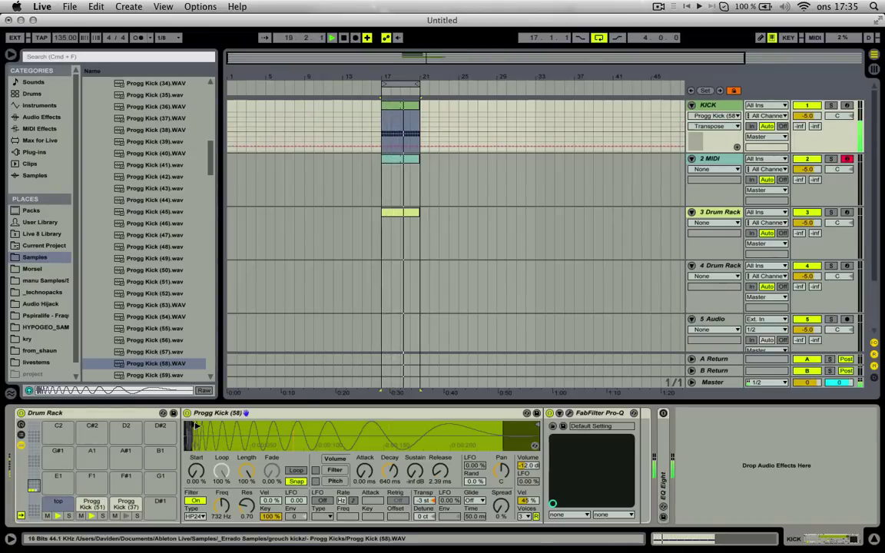
drag(195, 424, 222, 434)
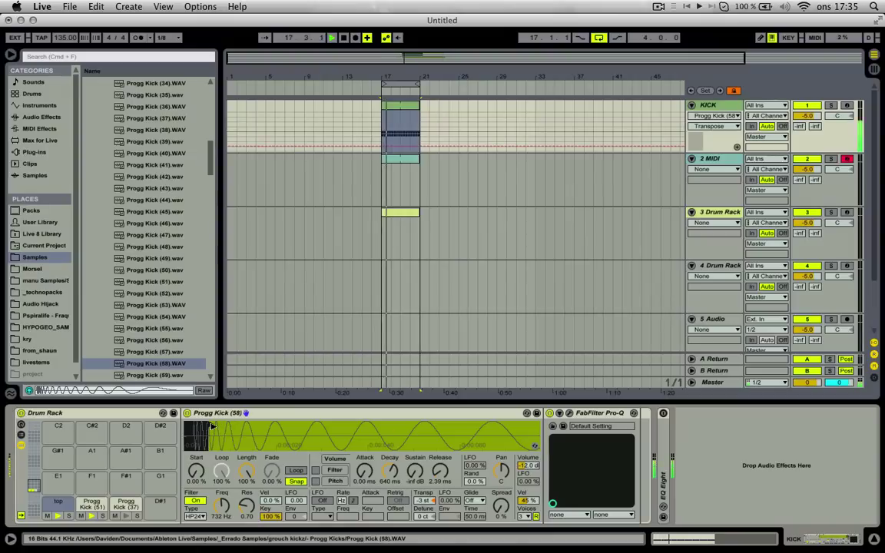
Replace the top pad's sample with Progg Kick (59) and set its decay to 173 ms.
scroll(175, 369, down, 2)
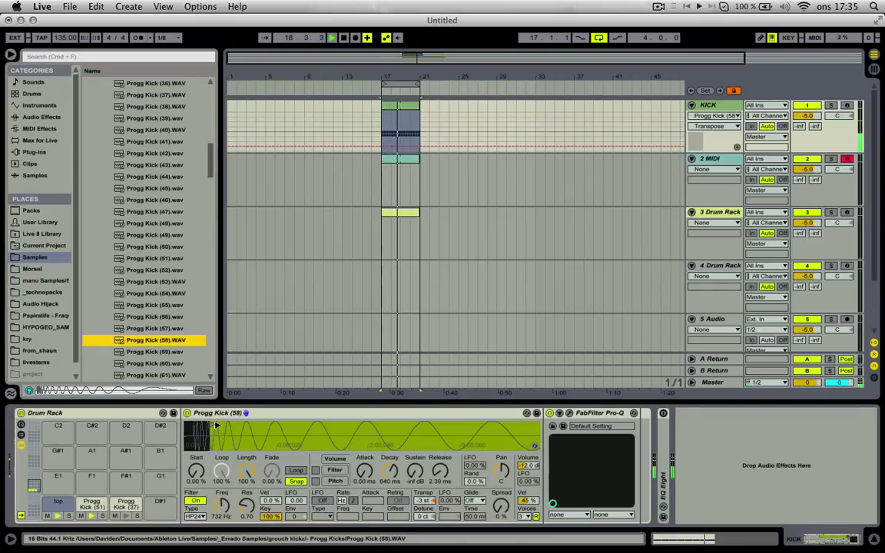
click(158, 351)
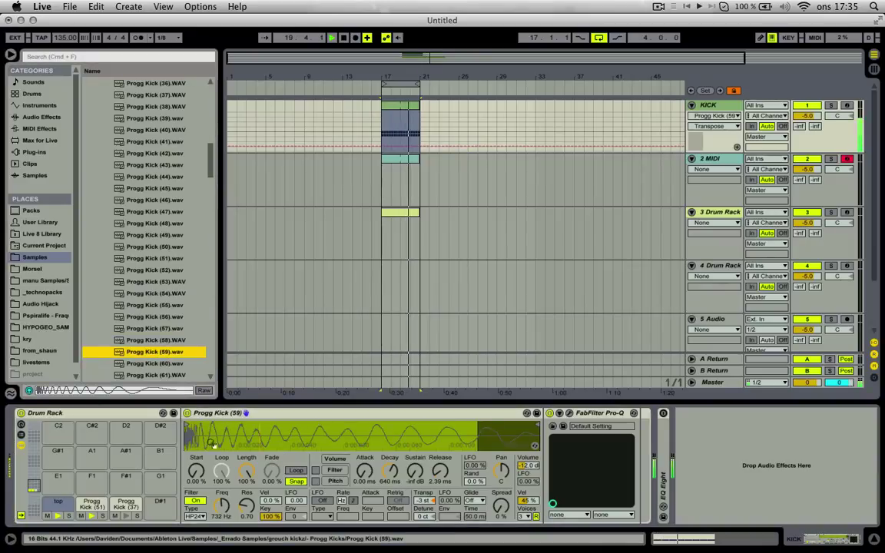
drag(390, 470, 390, 473)
Replace the top pad's sample with Progg Kick (61).
scroll(170, 338, down, 3)
click(170, 340)
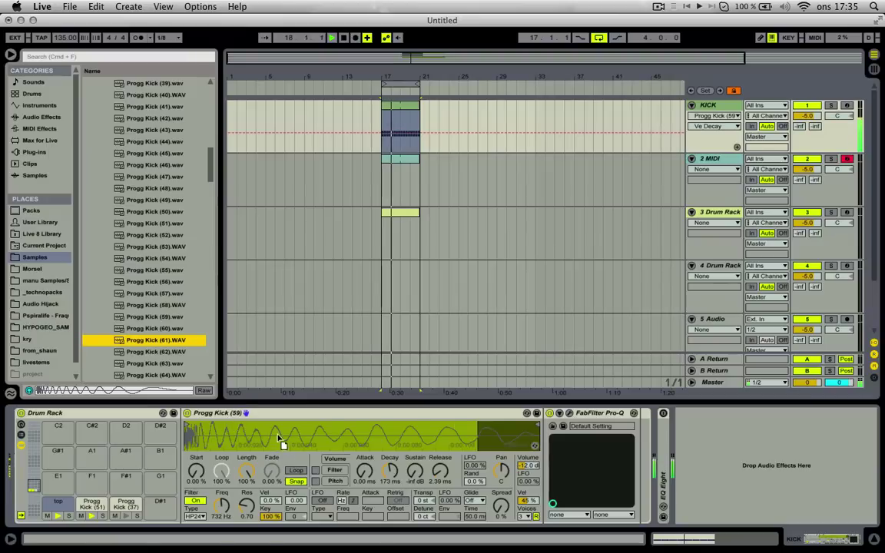
drag(280, 442, 281, 442)
Audition the kicks following Progg Kick (61) and load Progg Kick (68) into the top pad's sampler.
key(Down)
key(Down)
key(Down)
key(Down)
key(Down)
key(Down)
key(Down)
key(Down)
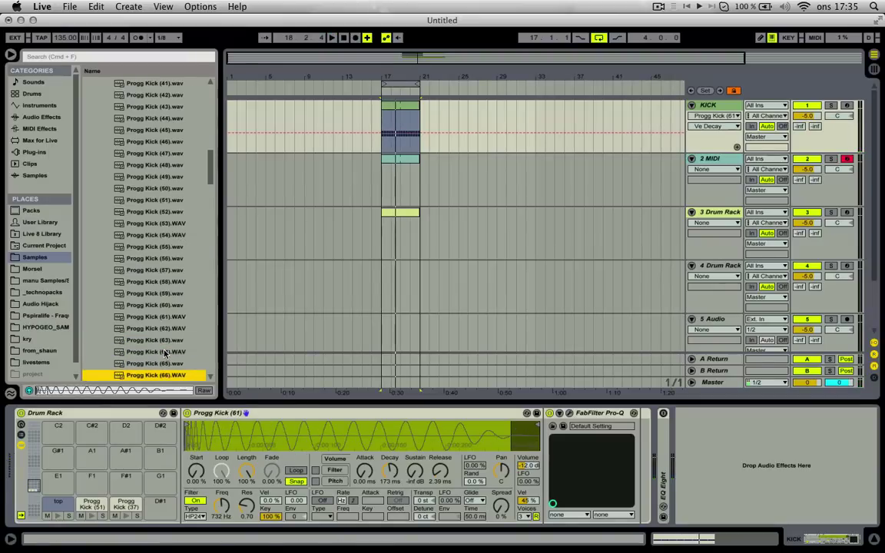
key(Up)
drag(155, 363, 231, 425)
Play the loop and set the top kick's transpose to -12 st and decay to 762 ms.
key(space)
drag(424, 501, 424, 519)
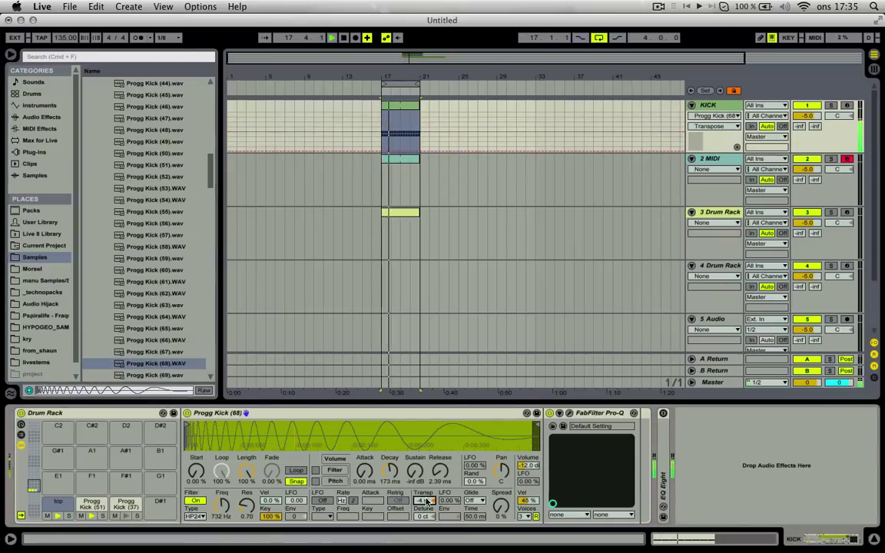
mouse_move(389, 471)
mouse_down()
mouse_move(389, 487)
mouse_move(389, 460)
mouse_up()
Flatten the bell bands of the top kick's Pro-Q and set its low cut to about 55 Hz with Q 1.456.
click(569, 413)
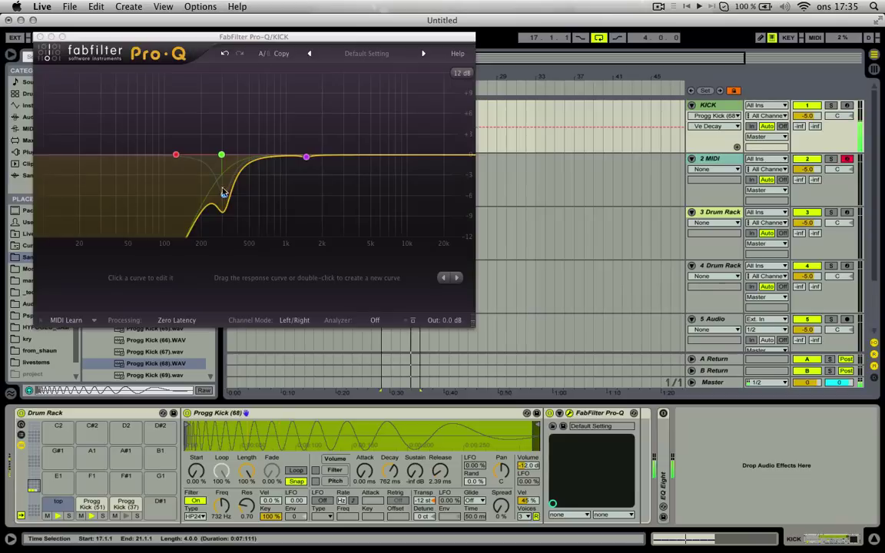
drag(176, 154, 167, 155)
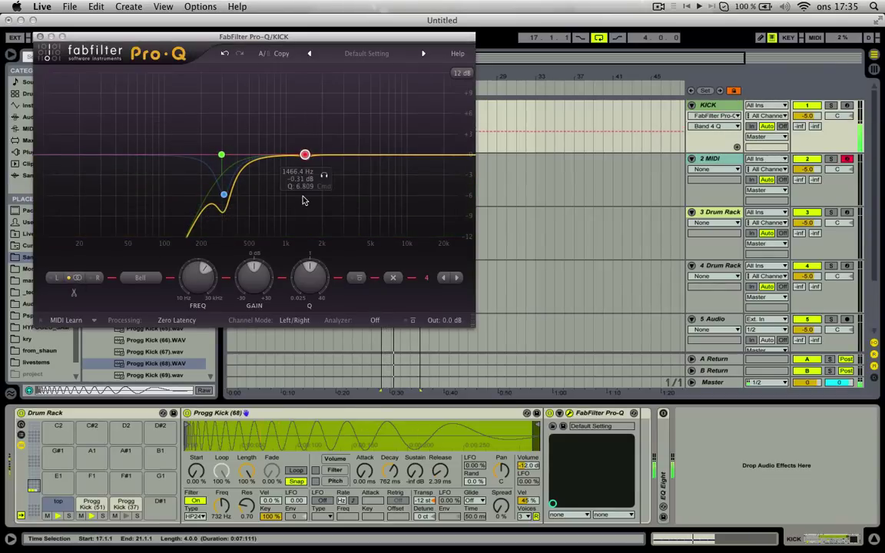
drag(224, 194, 195, 159)
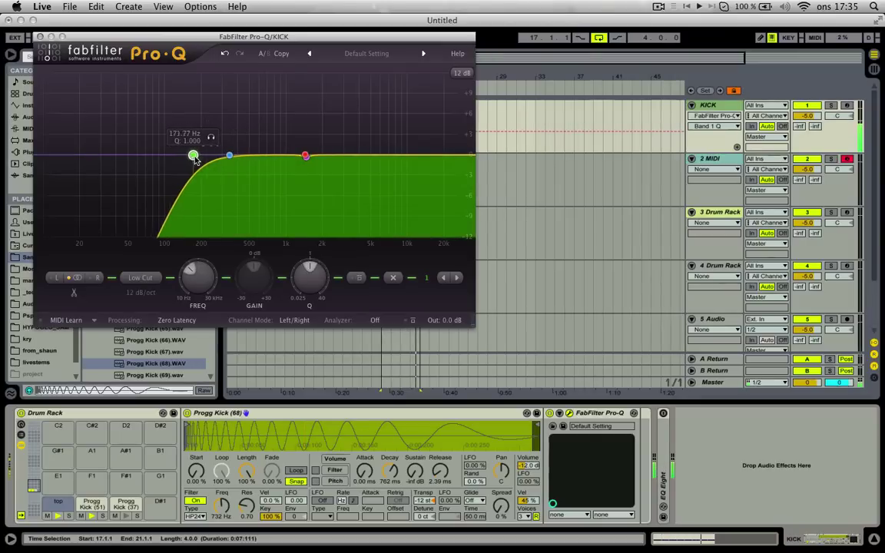
click(229, 157)
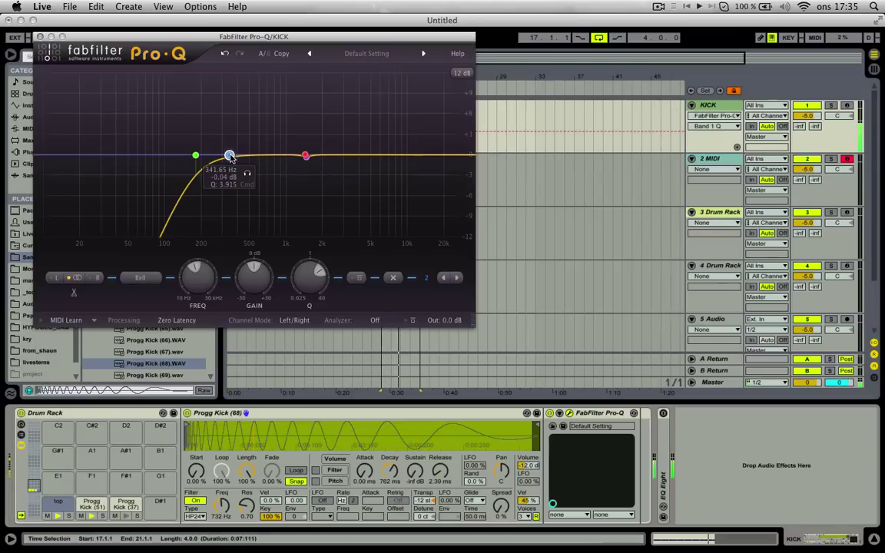
drag(195, 156, 134, 134)
Turn off the top kick sampler's filter and set its decay to 8.05 s and volume to -15.8 dB.
drag(389, 471, 389, 453)
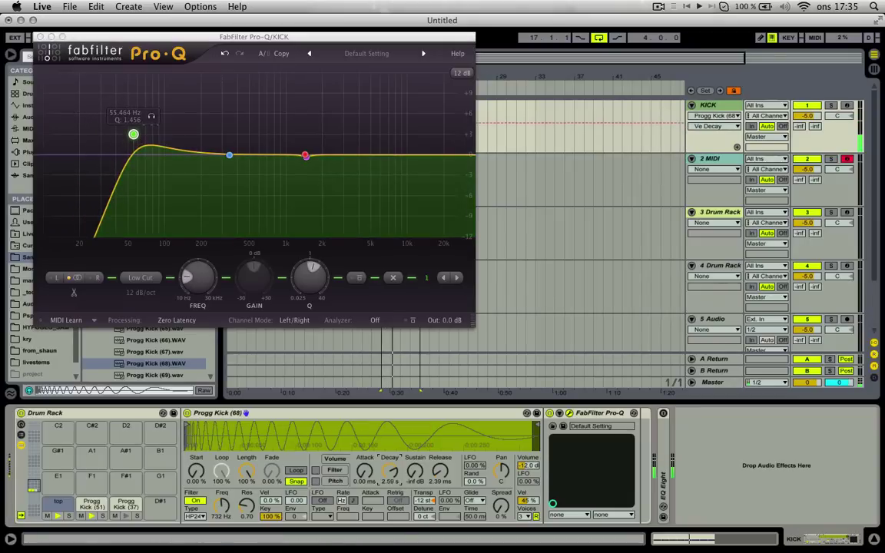
click(527, 470)
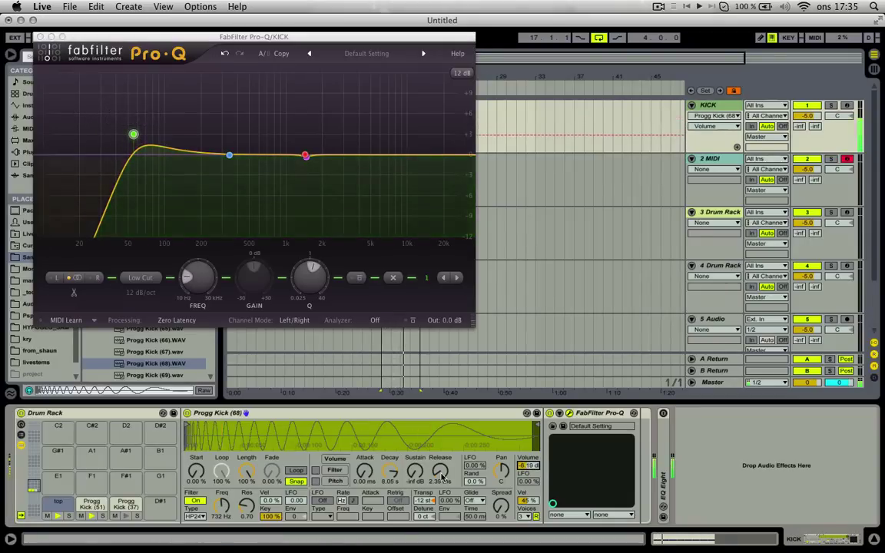
click(203, 502)
drag(530, 467, 530, 480)
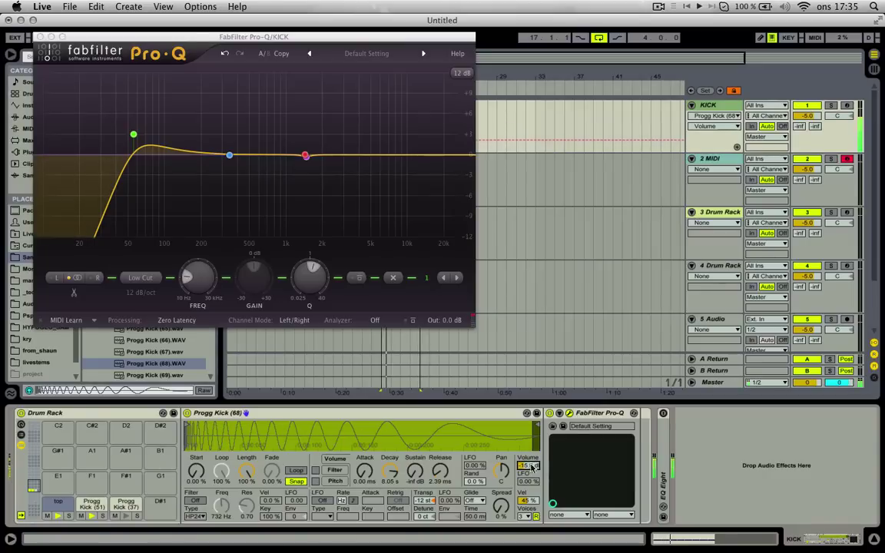
Raise the Pro-Q low cut into the midrange and transpose the top kick to -9 st.
drag(134, 137, 274, 145)
click(40, 36)
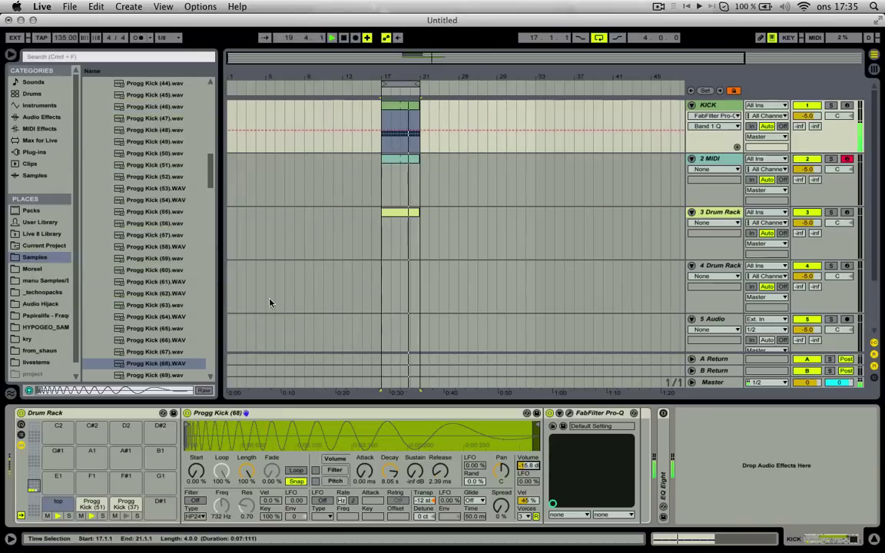
drag(423, 500, 423, 495)
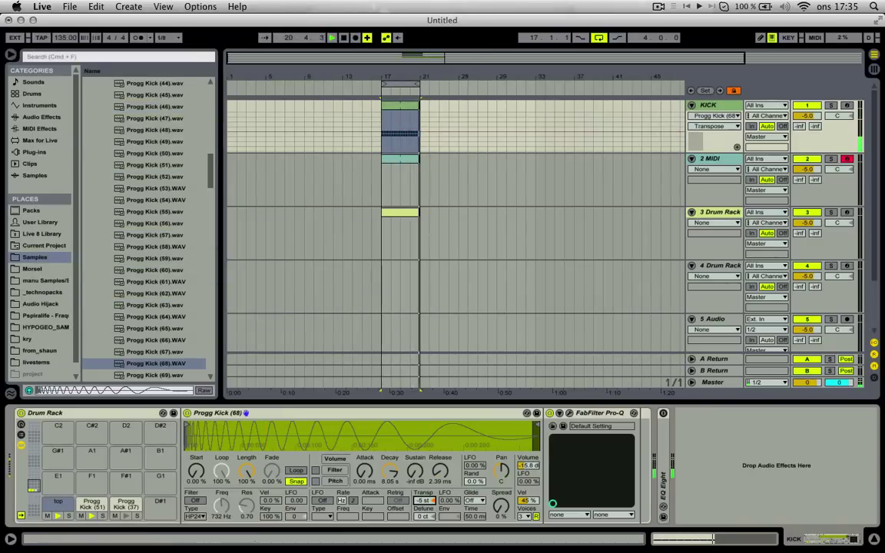
Replace the top pad's sample with Progg Kick (70) and reset its transpose to 0 st.
scroll(133, 337, down, 2)
click(134, 338)
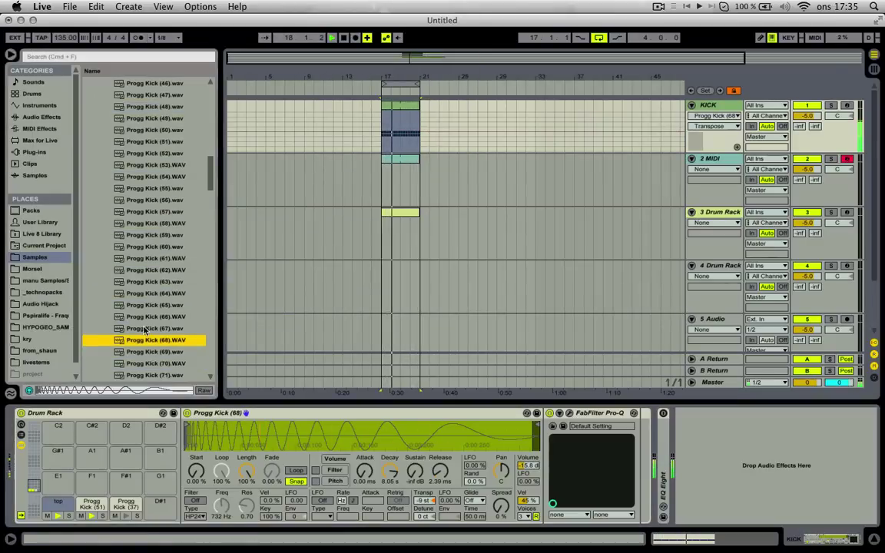
drag(170, 352, 231, 423)
key(Down)
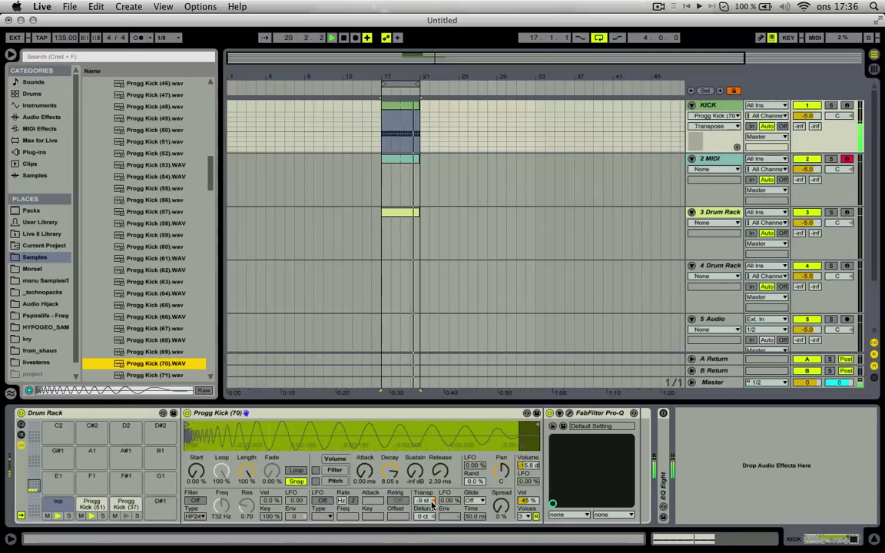
click(425, 499)
key(Delete)
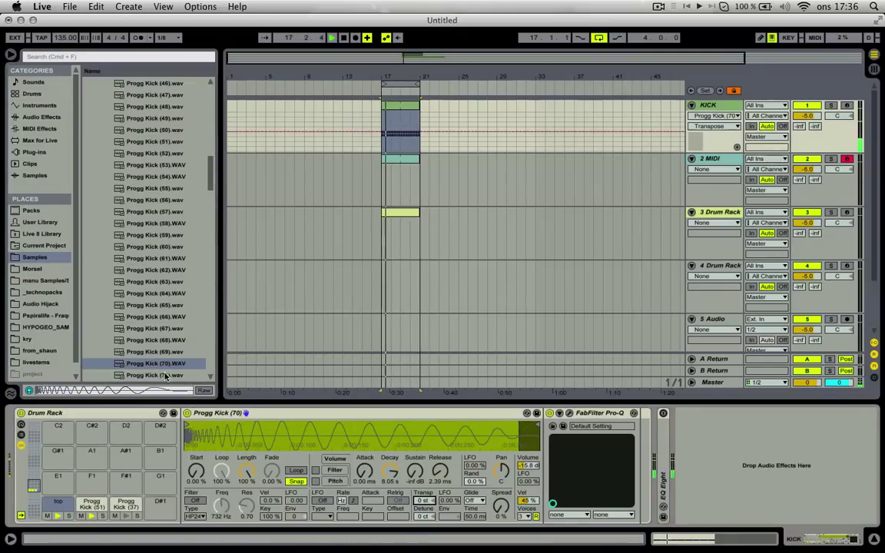
Try Progg Kick (71) through Progg Kick (73) as the top pad's sample.
click(163, 375)
click(192, 426)
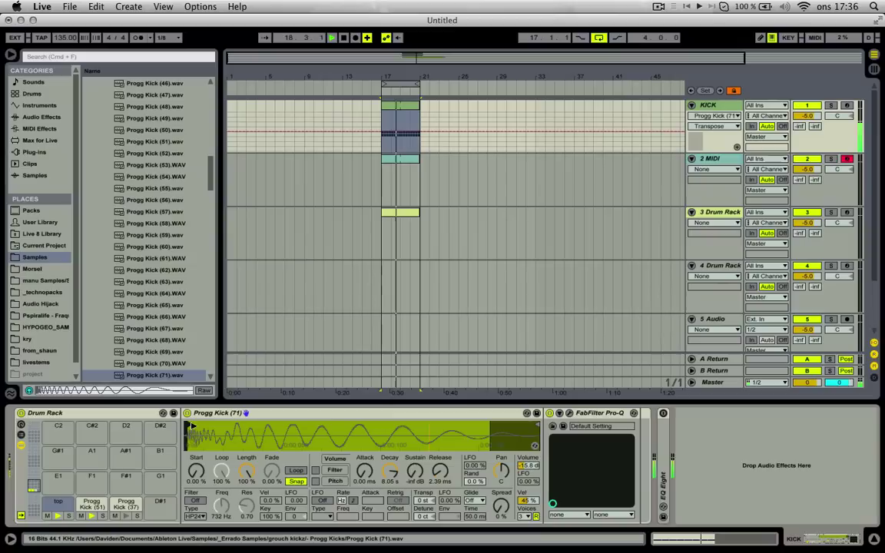
click(164, 374)
key(Down)
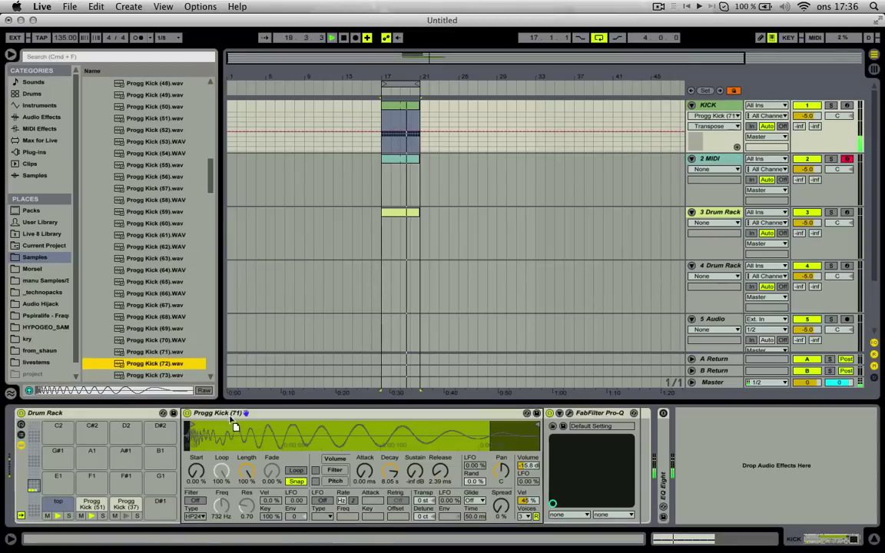
drag(166, 375, 232, 438)
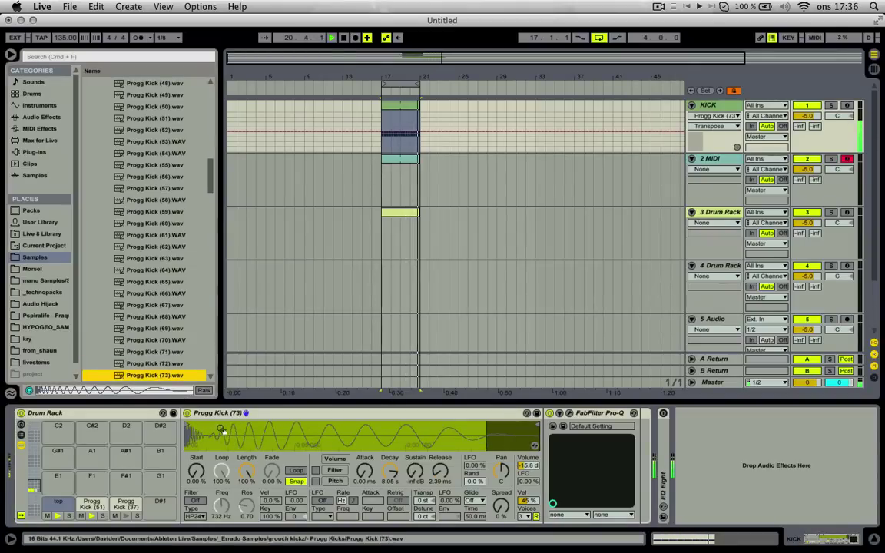
Replace the top pad's sample with Progg Kick (74) and move its start slightly into the waveform.
scroll(172, 375, down, 3)
click(157, 340)
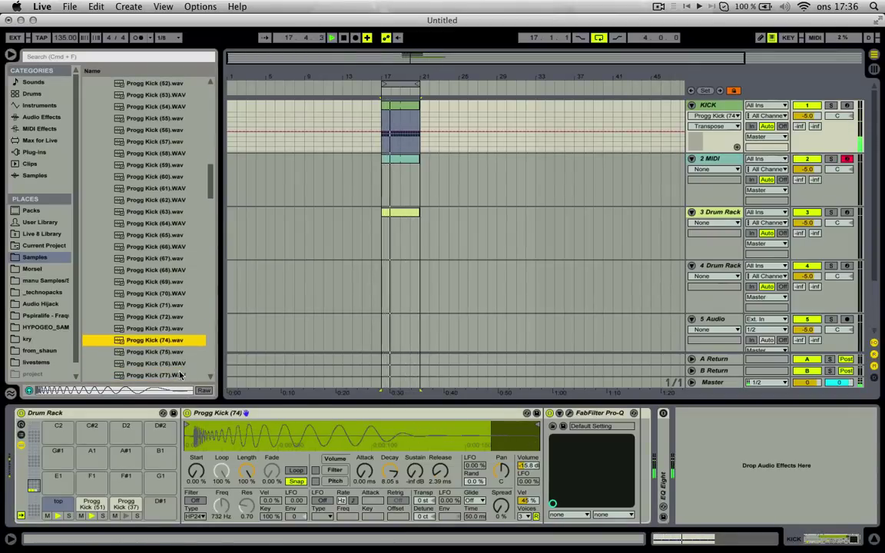
click(195, 427)
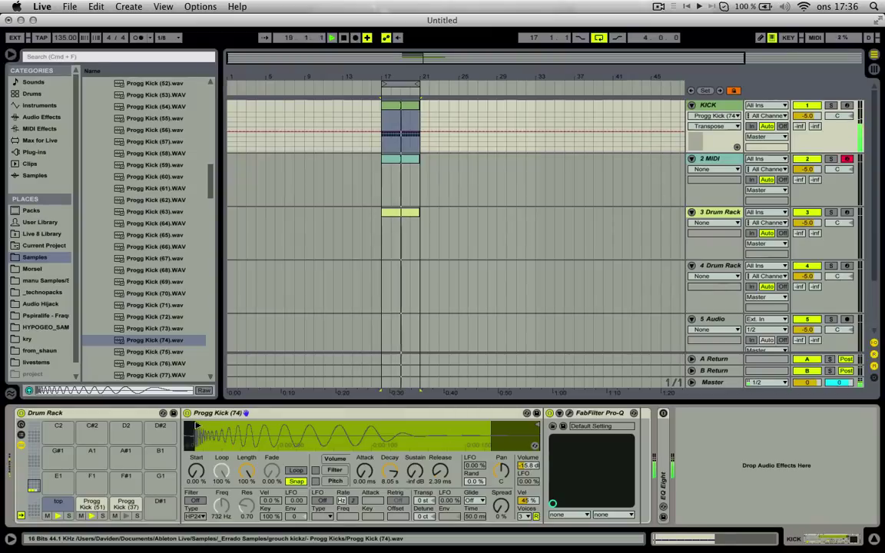
Try Progg Kick (76) and Progg Kick (80) as the top pad's sample.
click(534, 446)
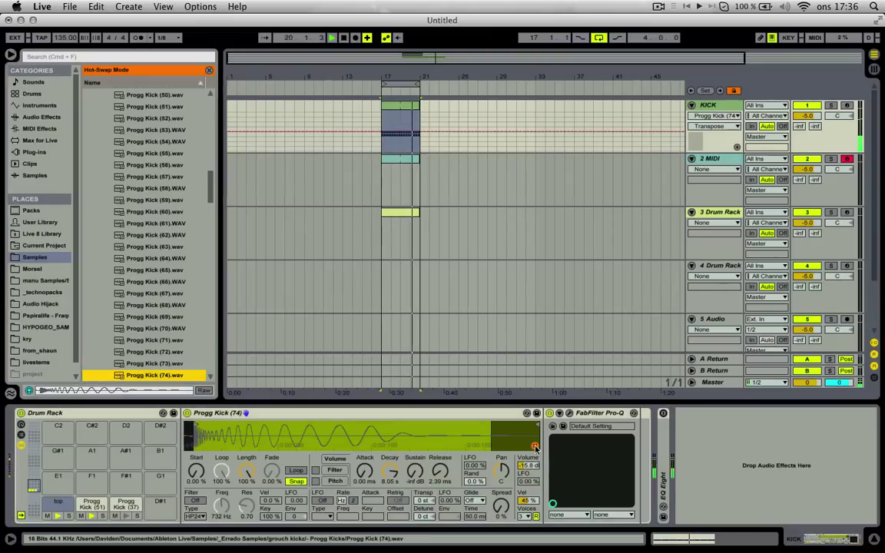
key(Down)
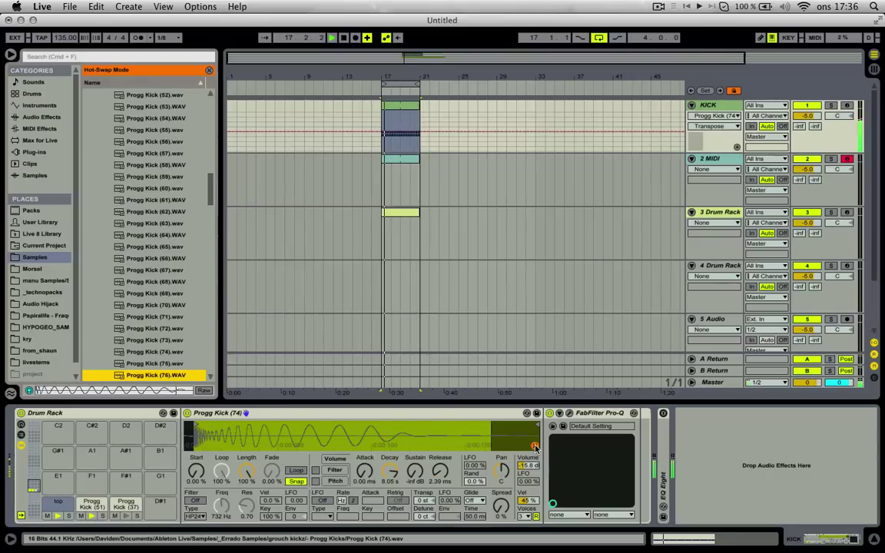
key(Return)
key(Down)
key(Down)
key(Down)
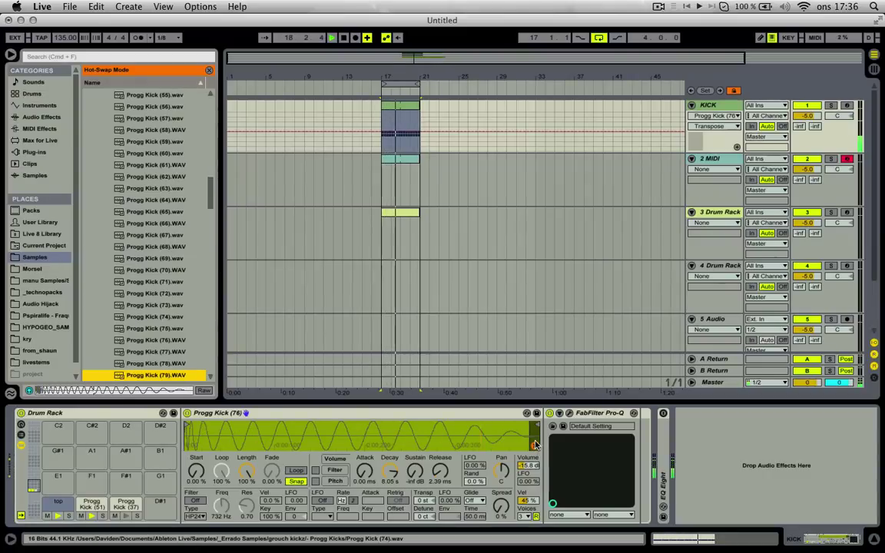
key(Down)
key(Up)
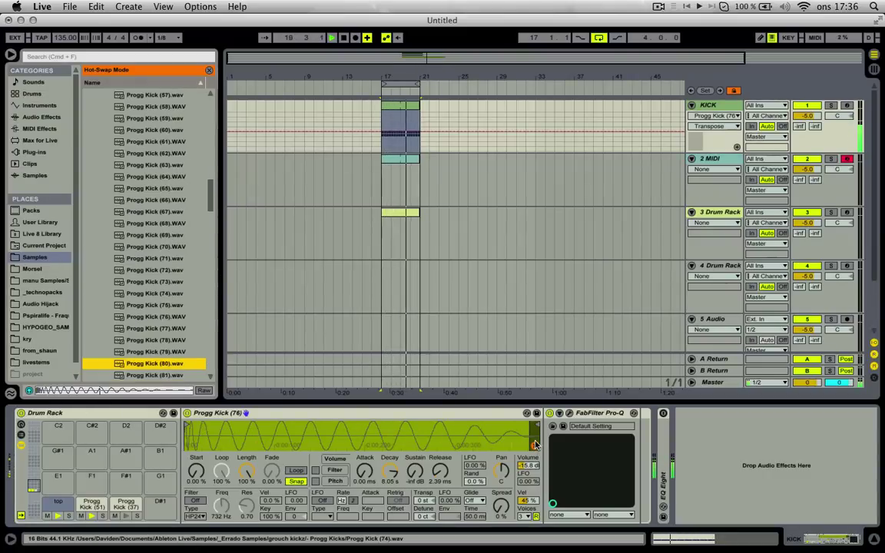
key(Return)
click(535, 446)
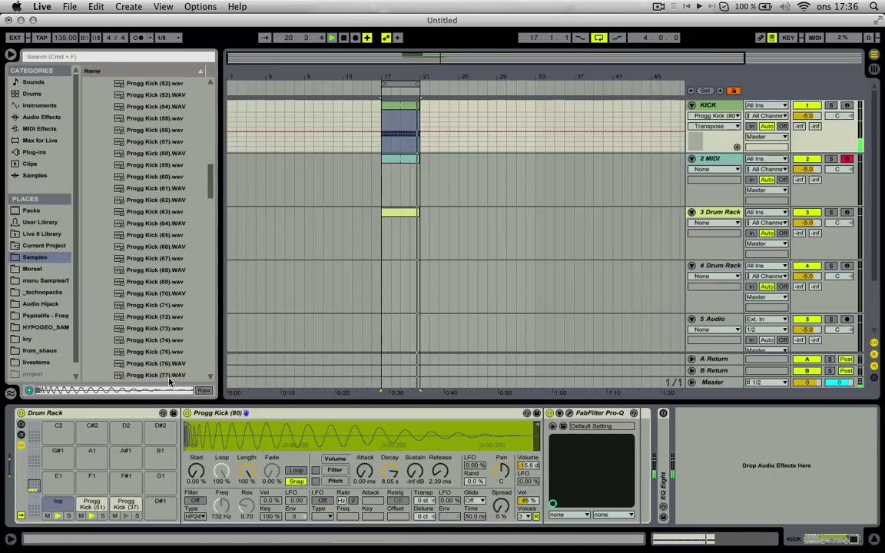
Replace the top pad's sample with Progg Kick (91).
scroll(171, 376, down, 5)
click(174, 343)
click(164, 351)
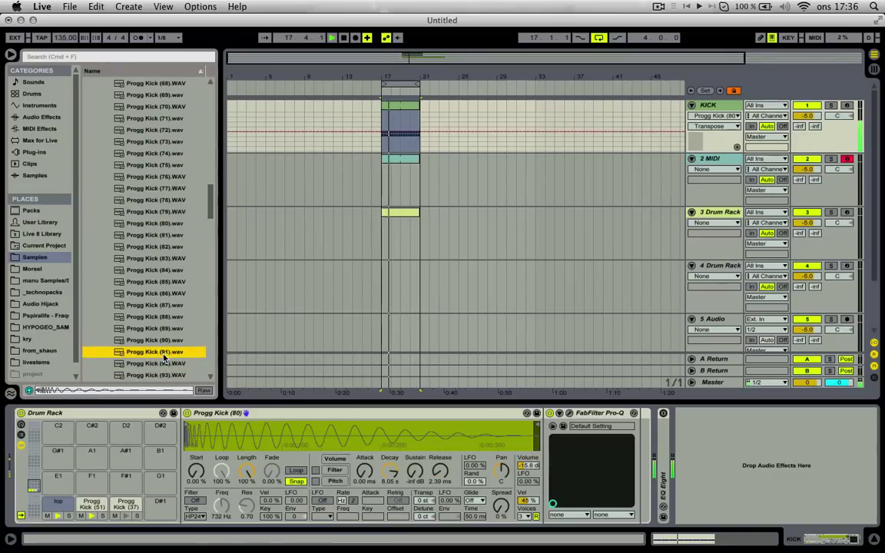
click(165, 362)
drag(166, 353, 224, 430)
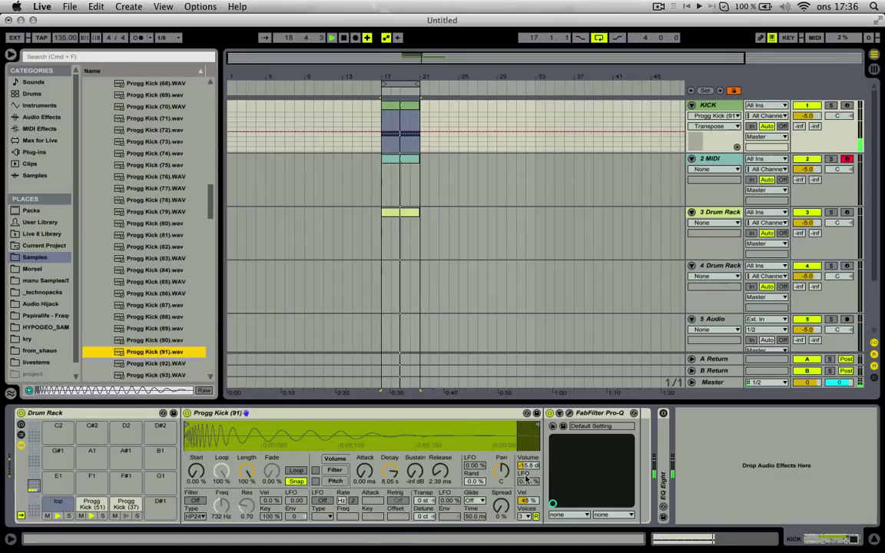
Set the top kick's volume to -11.2 dB and lower its Pro-Q low cut to about 342 Hz.
drag(527, 466, 527, 457)
click(568, 414)
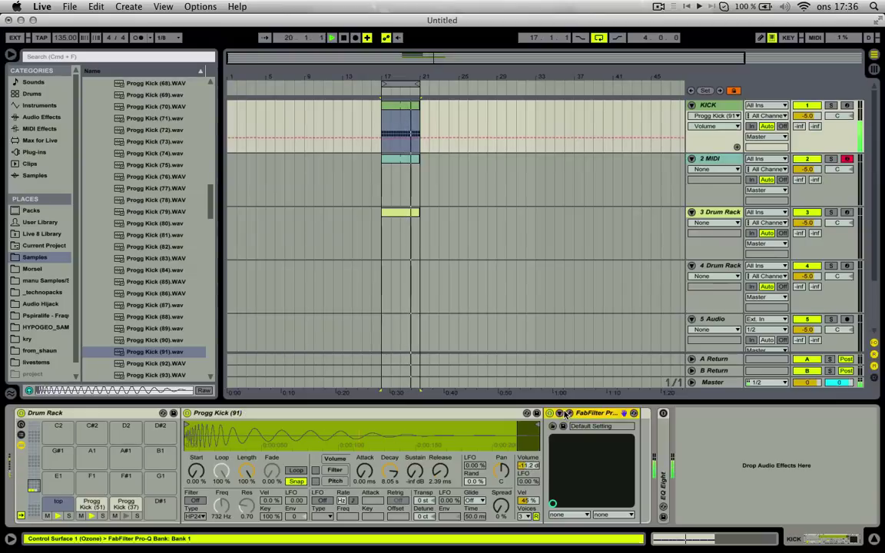
drag(274, 146, 226, 155)
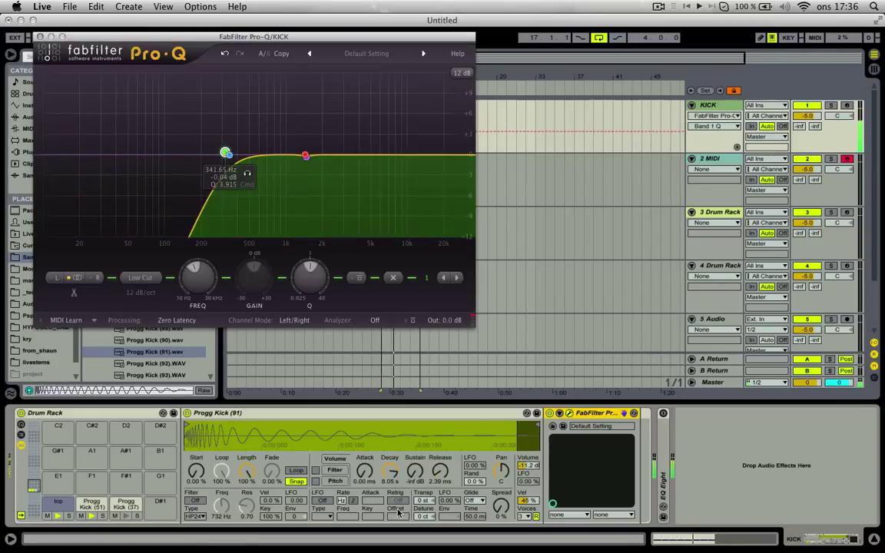
Transpose the top kick to -12 st, set its decay to 267 ms and close the Pro-Q window.
drag(424, 501, 423, 505)
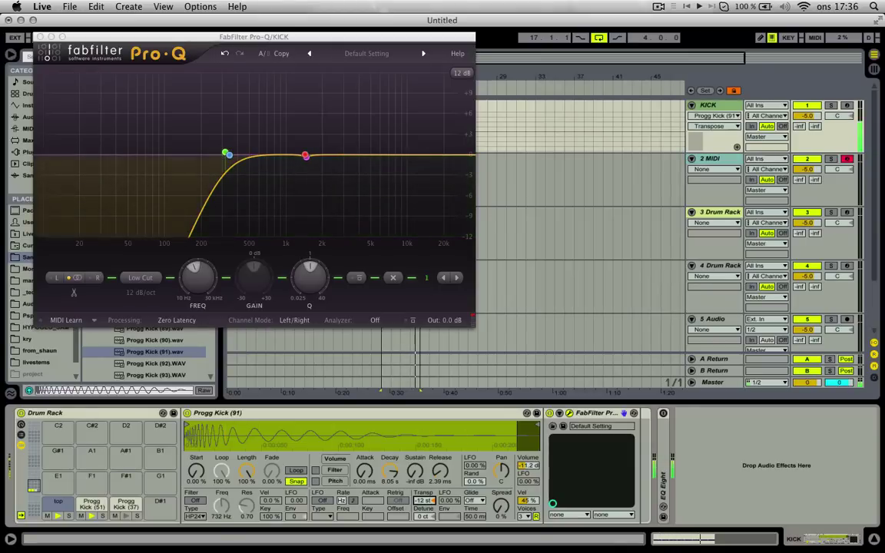
drag(390, 471, 396, 477)
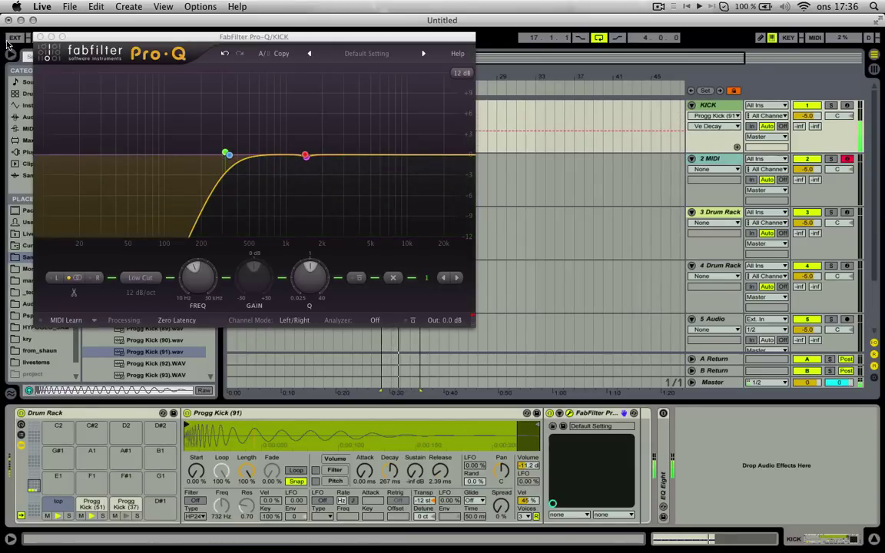
click(40, 37)
Stop playback and audition the Progg Kick samples beyond (91) for another layer.
key(space)
click(160, 350)
scroll(163, 336, down, 3)
key(Down)
key(Down)
key(Down)
key(Down)
key(Down)
key(Down)
key(Down)
key(Down)
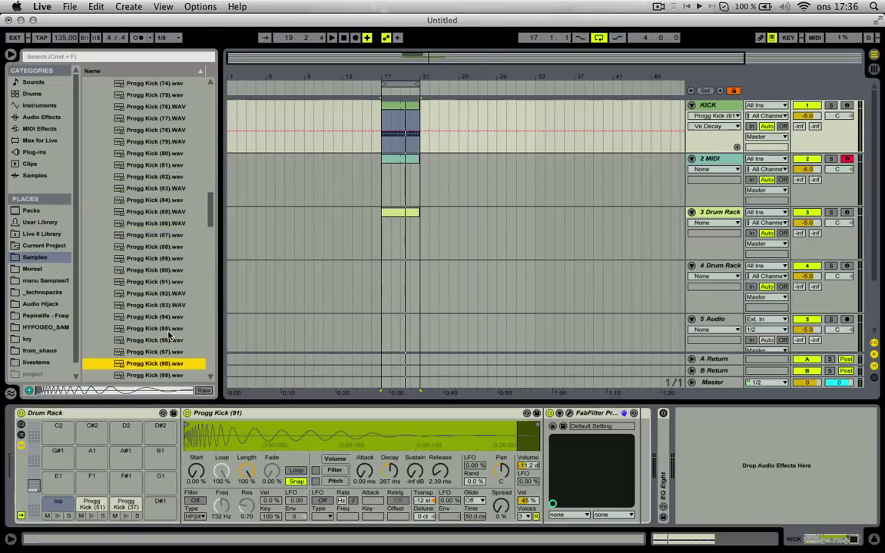
key(Up)
key(Up)
key(Up)
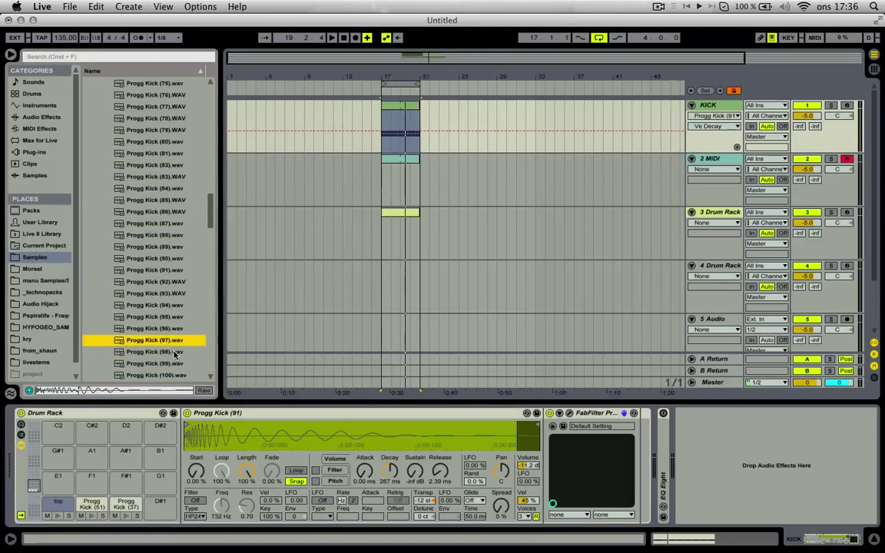
key(Down)
key(Down)
scroll(174, 354, down, 6)
click(170, 304)
key(Down)
key(Down)
key(Down)
scroll(182, 328, down, 10)
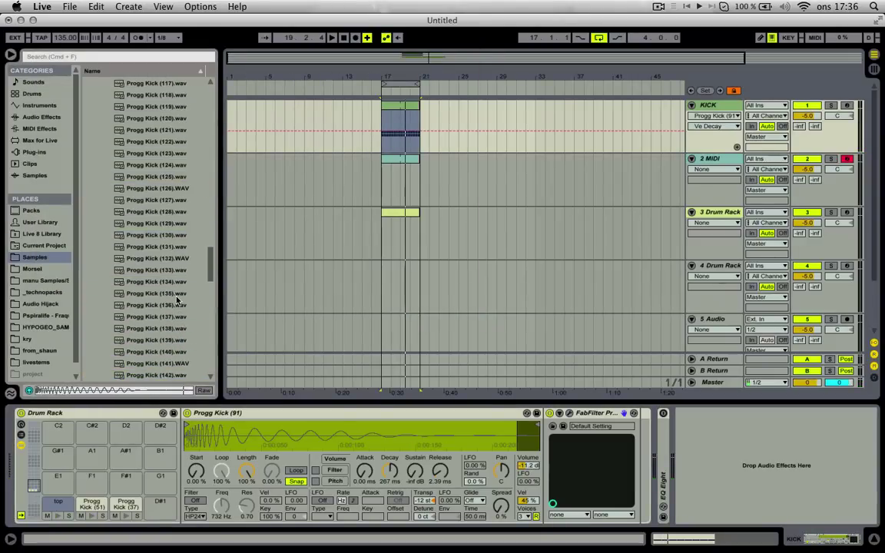
Move the top layer to the E1 pad and load Progg Kick (142) on the C1 pad.
click(177, 301)
key(Down)
key(Down)
key(Down)
key(Down)
key(Down)
key(Down)
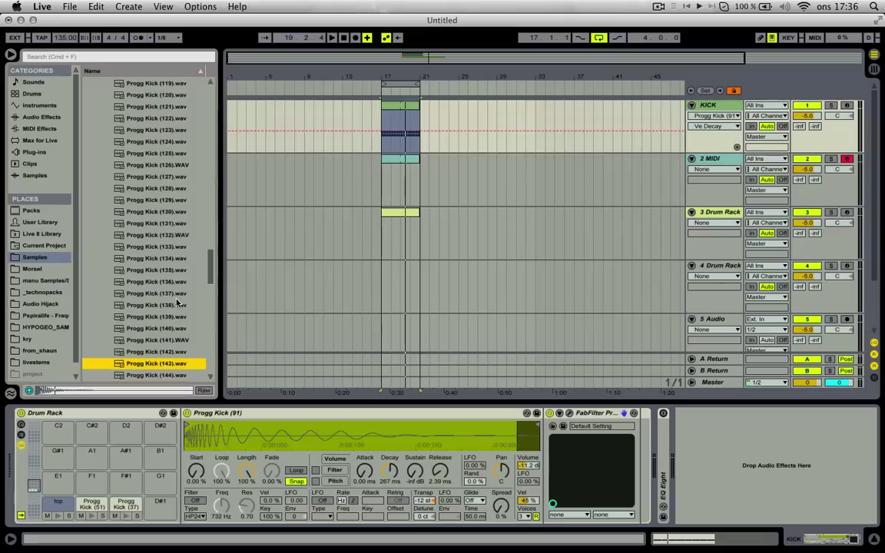
scroll(177, 349, down, 1)
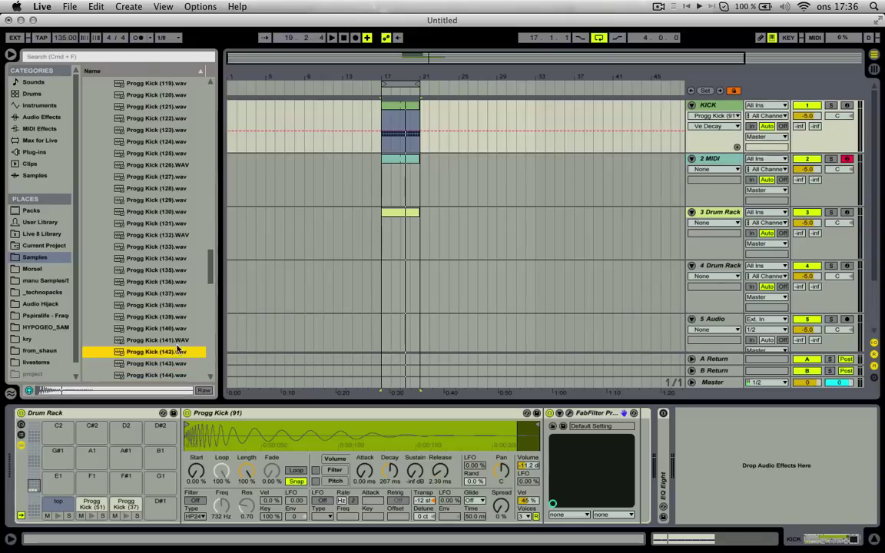
key(Return)
click(58, 481)
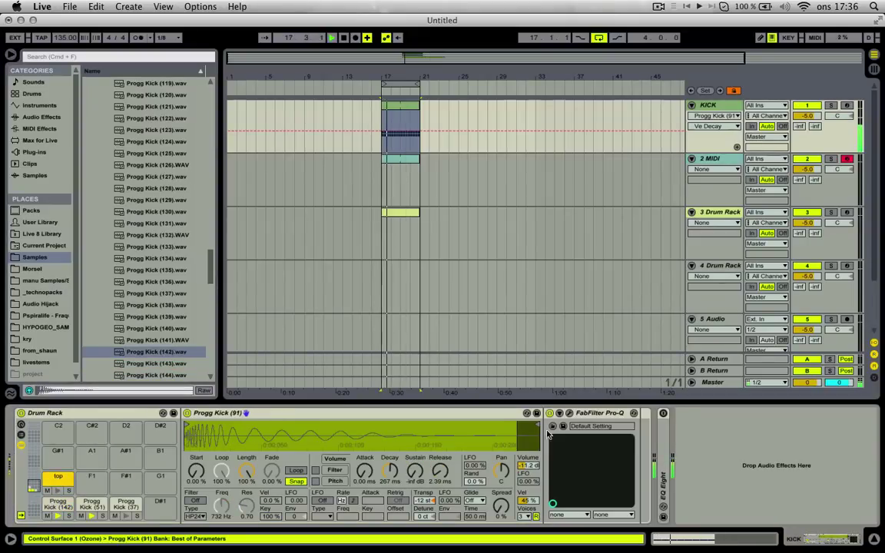
Copy the top layer's FabFilter Pro-Q onto the Progg Kick (142) pad.
click(548, 435)
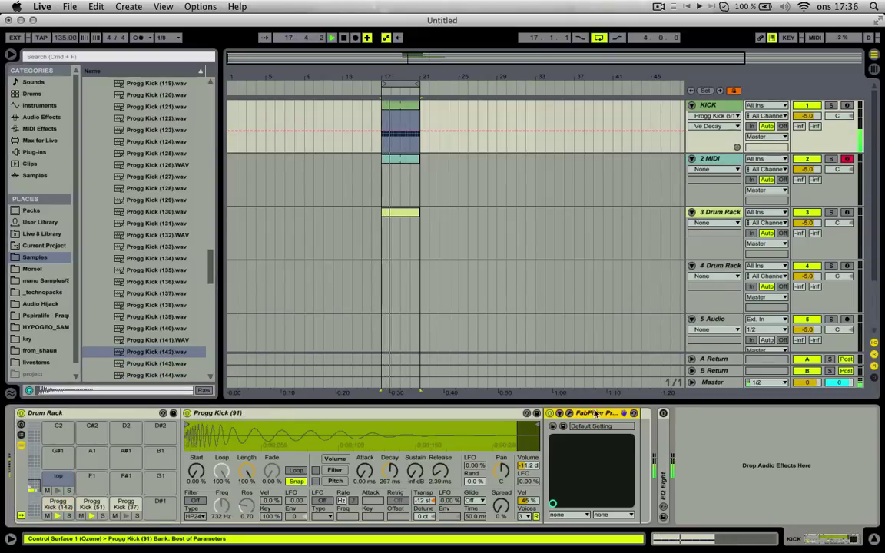
click(58, 503)
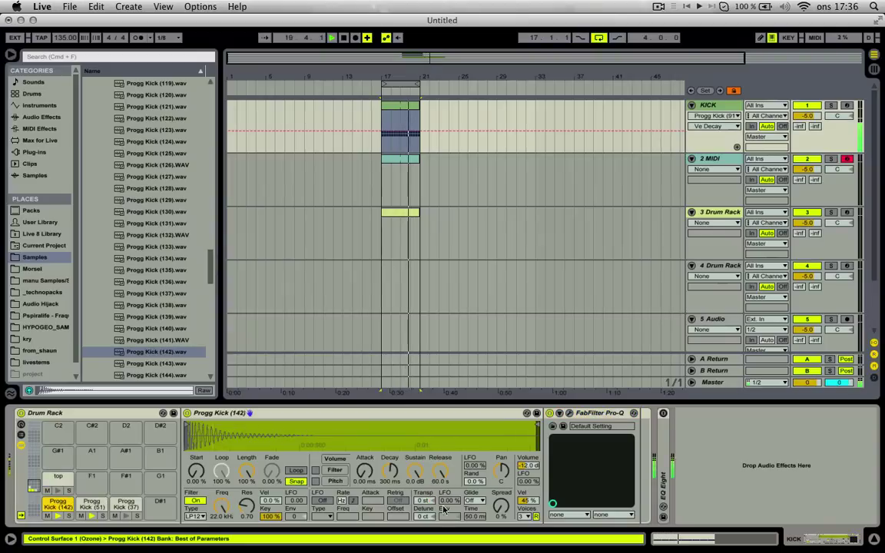
Transpose Progg Kick (142) to -3 st and set its envelope to 60.6 ms decay, -67 dB sustain and 2.85 ms release.
drag(423, 500, 423, 506)
drag(415, 471, 432, 496)
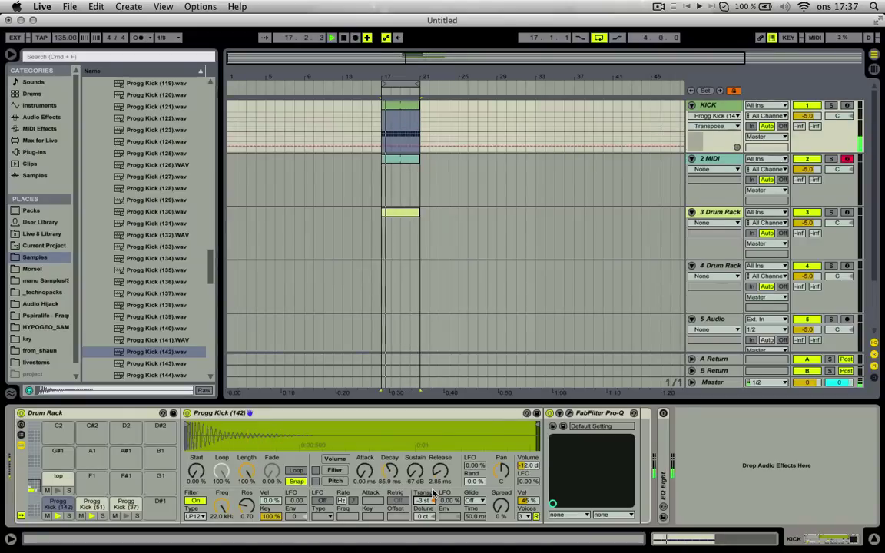
drag(386, 474, 386, 480)
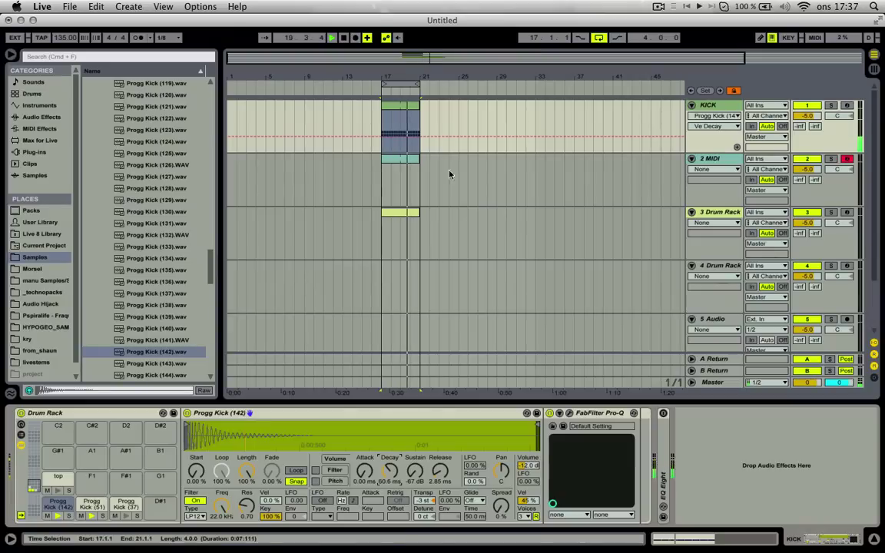
Play the KICK loop from bar 17 to listen to the layered kick.
click(413, 154)
key(space)
key(space)
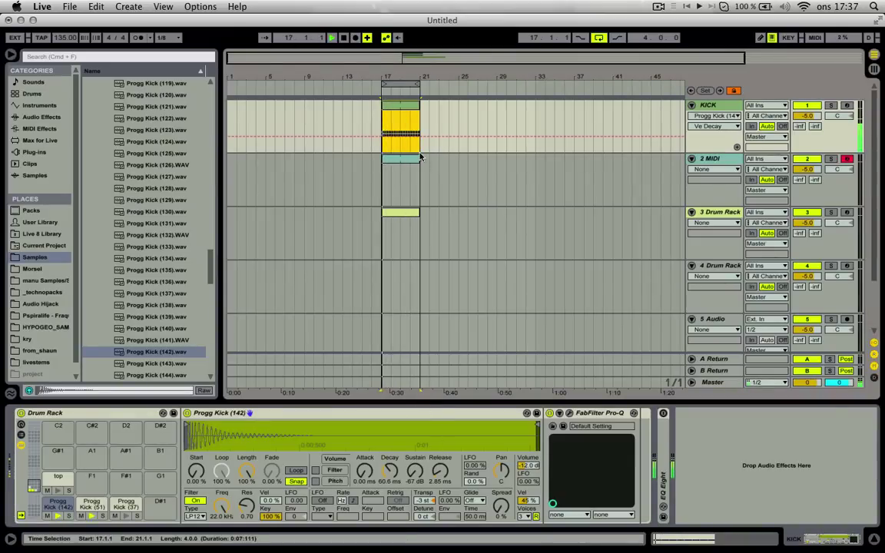
drag(404, 75, 404, 157)
key(space)
key(space)
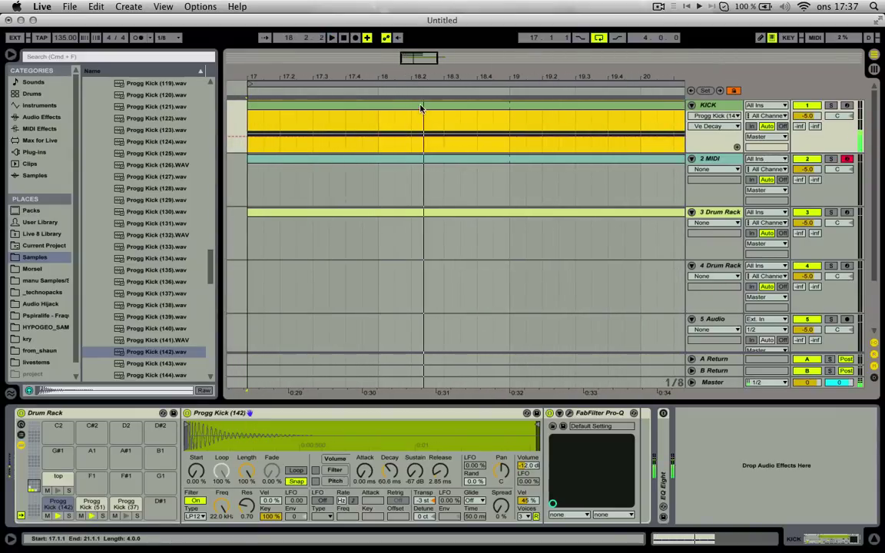
key(x)
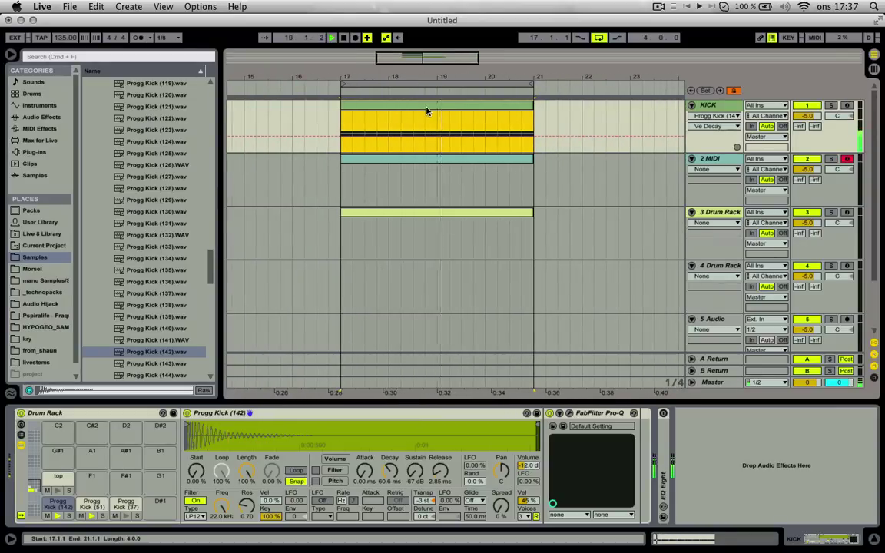
Open the KICK clip's notes to examine the whole pattern and replay the loop from bar 17.
double_click(426, 111)
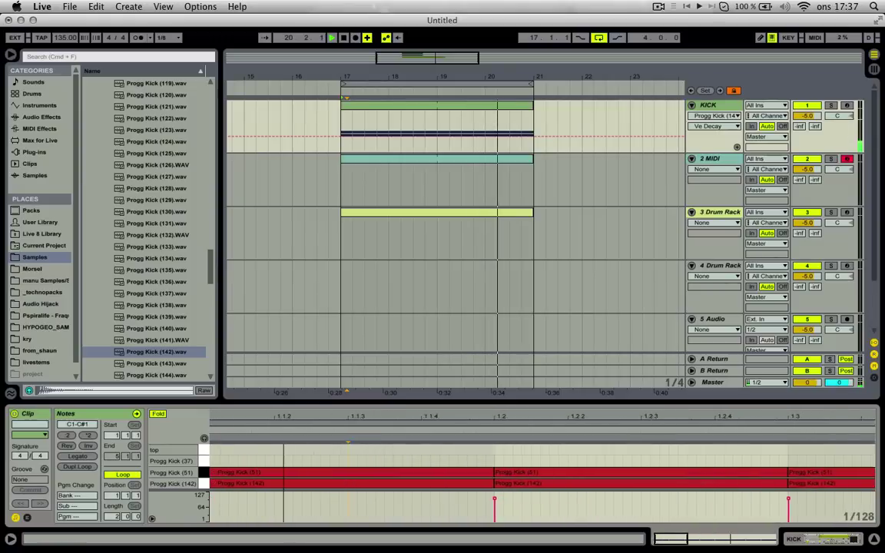
drag(219, 417, 228, 405)
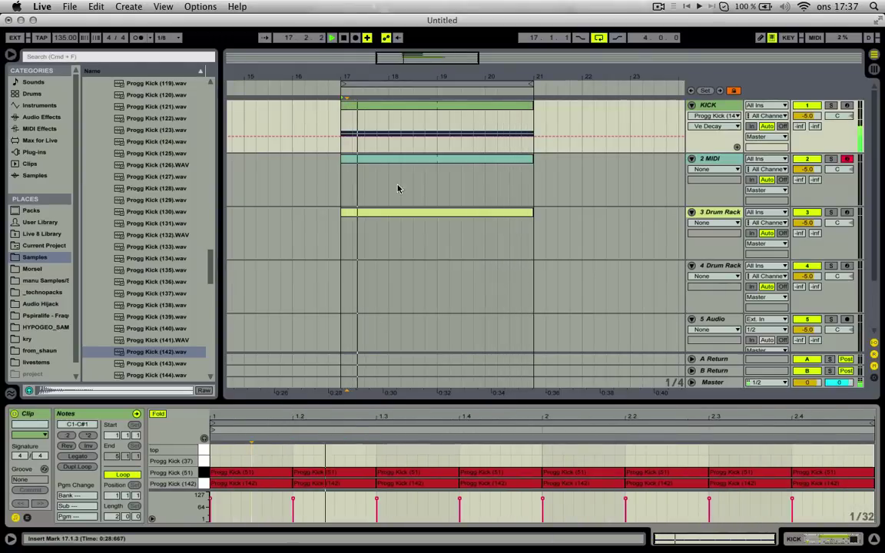
click(344, 130)
key(space)
drag(344, 124, 330, 106)
key(space)
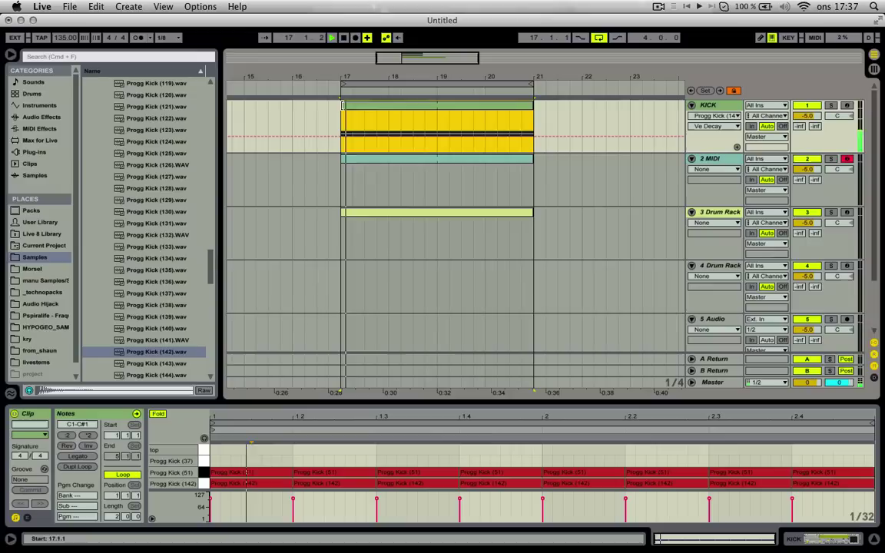
key(space)
right_click(716, 106)
click(754, 194)
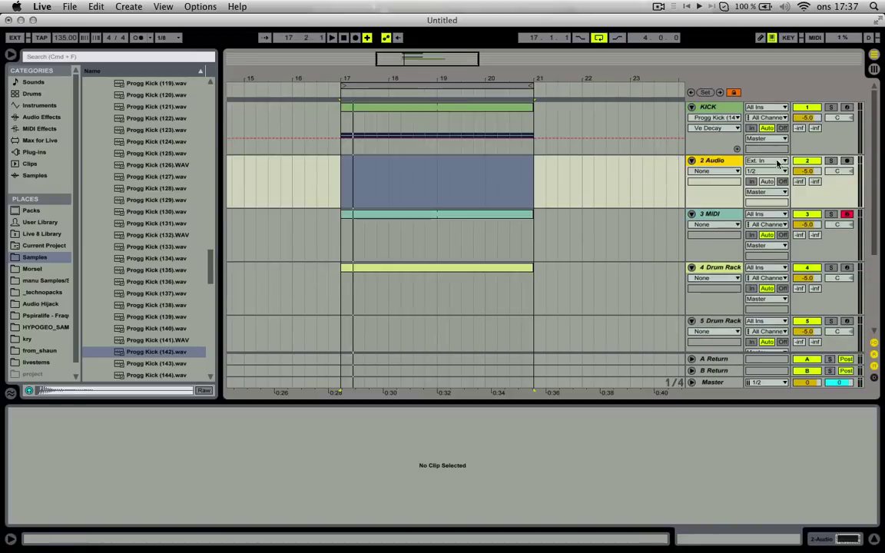
key(super+z)
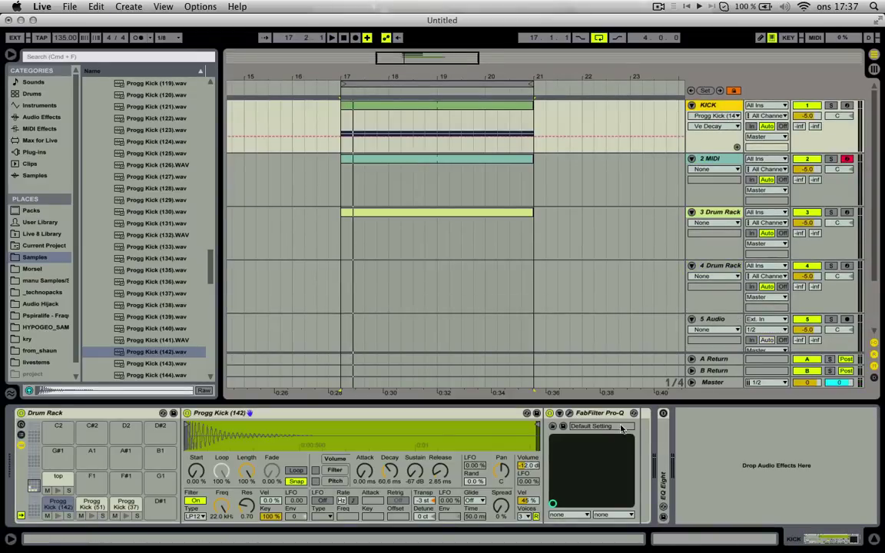
Freeze the KICK track and flatten it to audio.
right_click(718, 108)
click(738, 177)
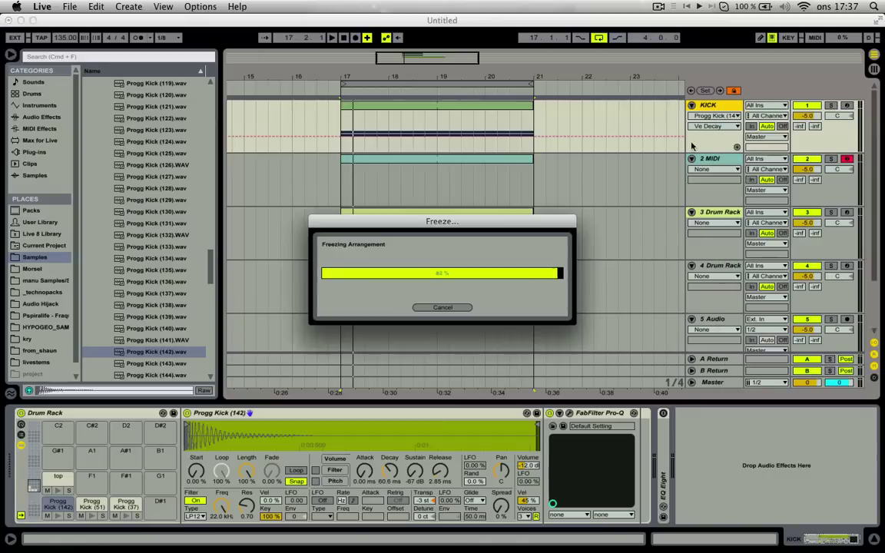
right_click(718, 106)
click(737, 186)
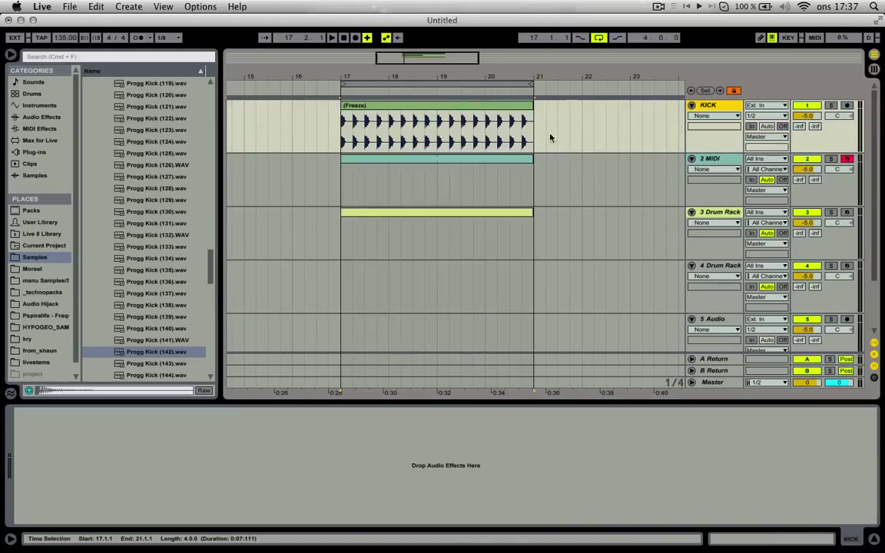
Show the fades on the flattened KICK clip and split it at bars 18 and 19.
key(space)
drag(348, 78, 337, 105)
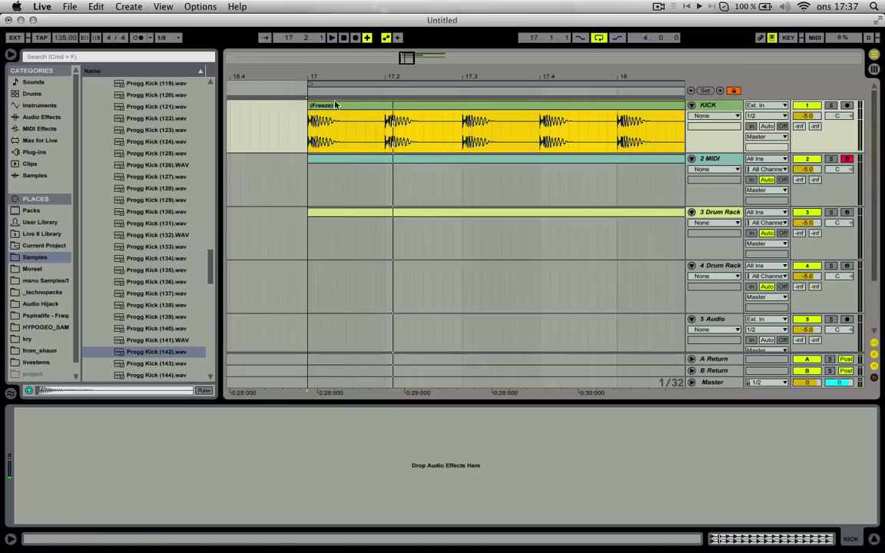
click(327, 125)
click(312, 106)
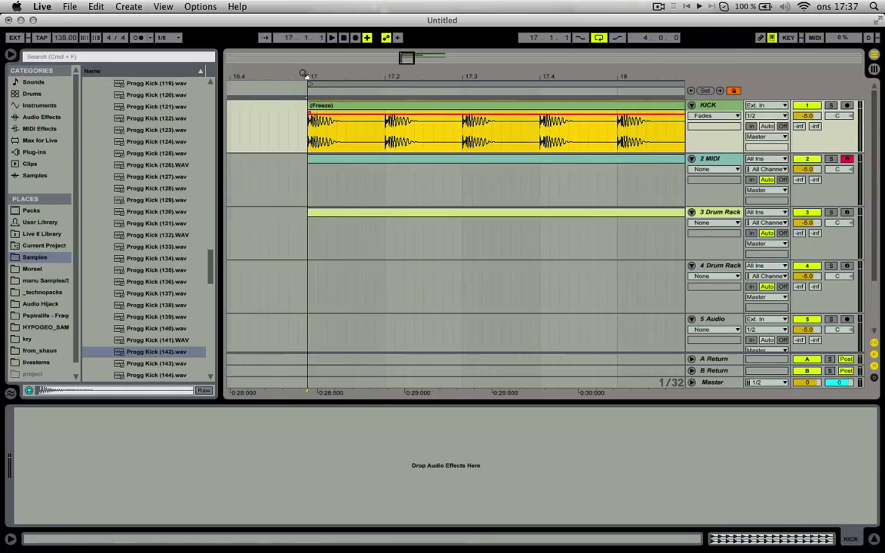
mouse_move(303, 74)
mouse_down()
mouse_move(303, 119)
mouse_move(295, 75)
mouse_up()
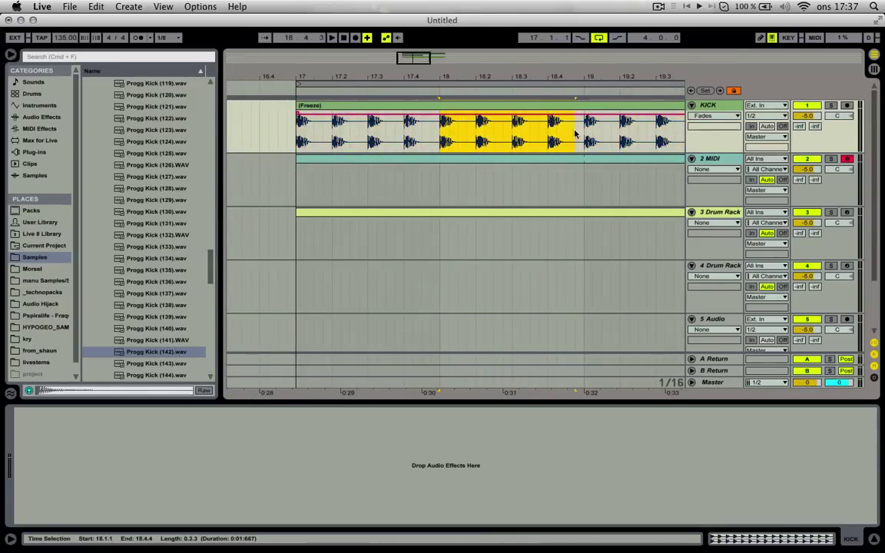
key(super+e)
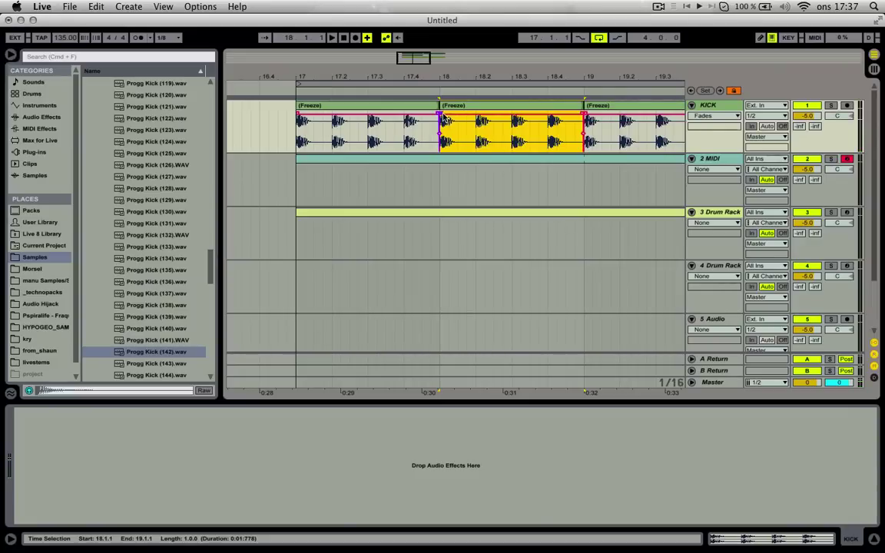
Lengthen the fade-out at the end of the bar 18 KICK clip and trim the start of the following clip slightly past bar 19.
click(438, 117)
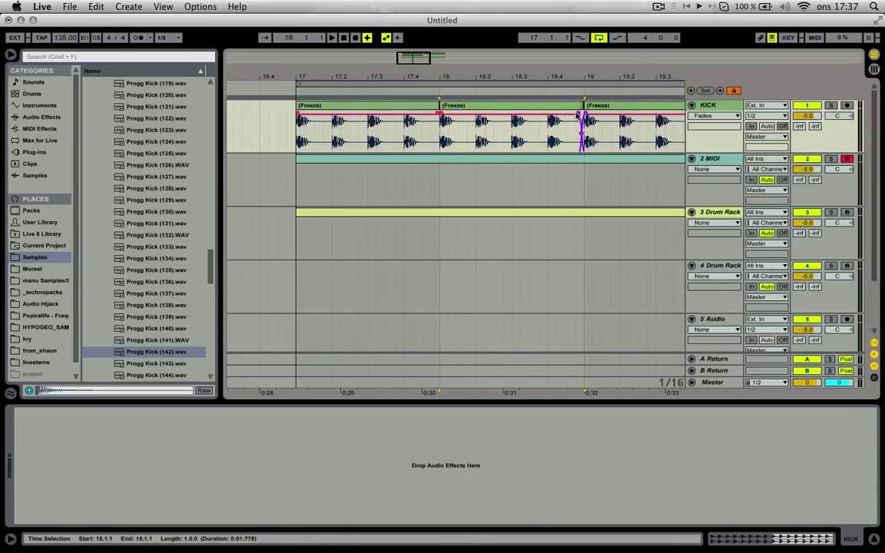
click(577, 108)
drag(585, 107, 592, 107)
click(567, 109)
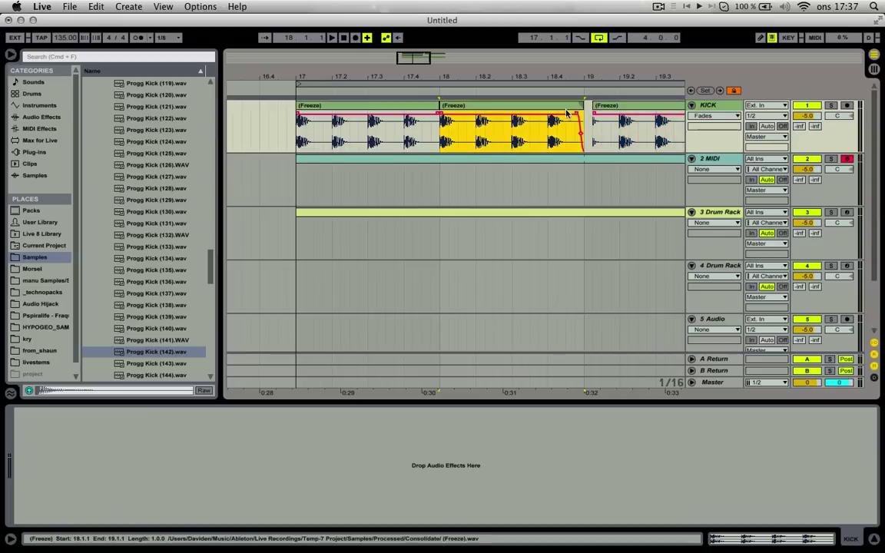
Loop the one-bar KICK clip at bar 18 and extend it to fill bars 17 to 21 while playing it.
double_click(519, 104)
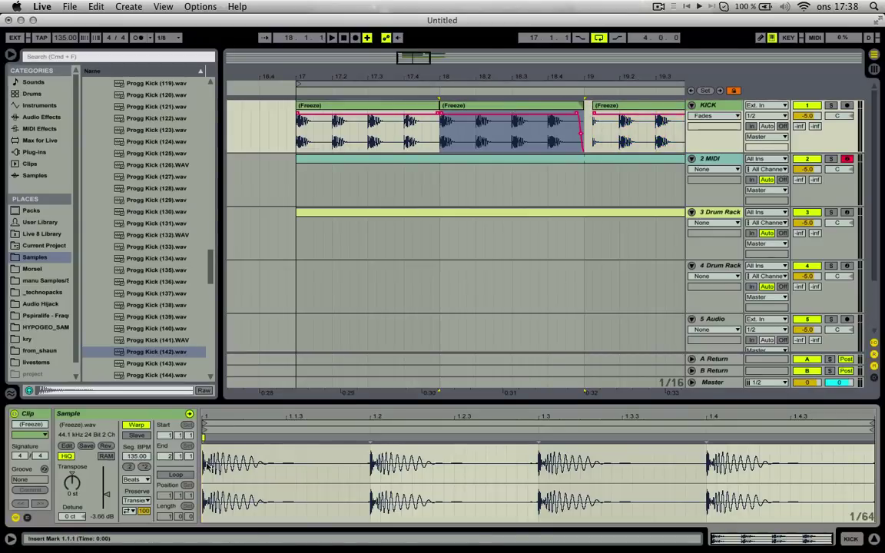
drag(441, 106, 297, 106)
key(space)
key(minus)
key(minus)
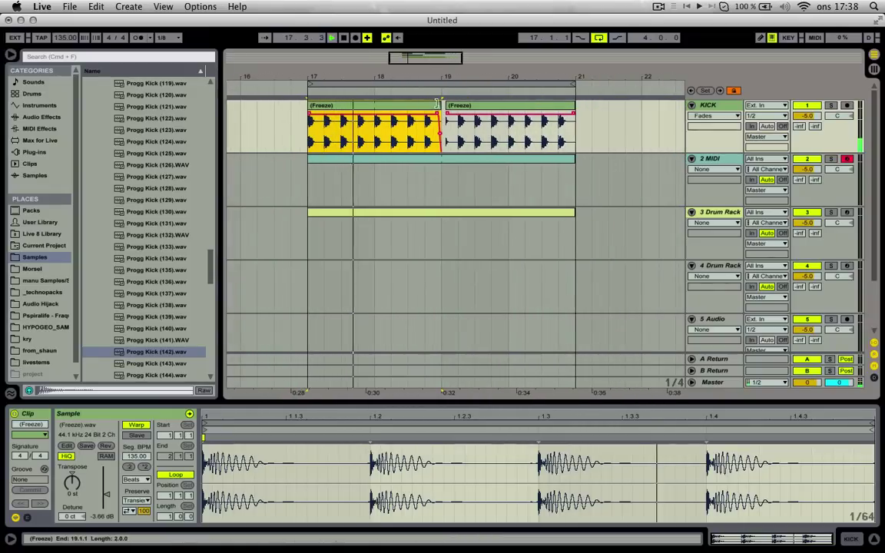
drag(440, 105, 575, 106)
Load the FabFilter Pro-Q plug-in onto the KICK track.
double_click(718, 106)
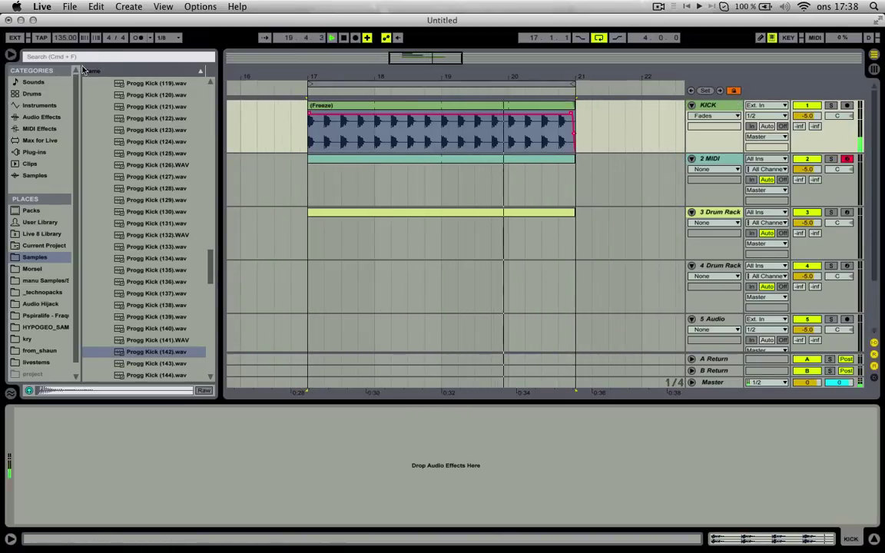
click(41, 118)
click(34, 152)
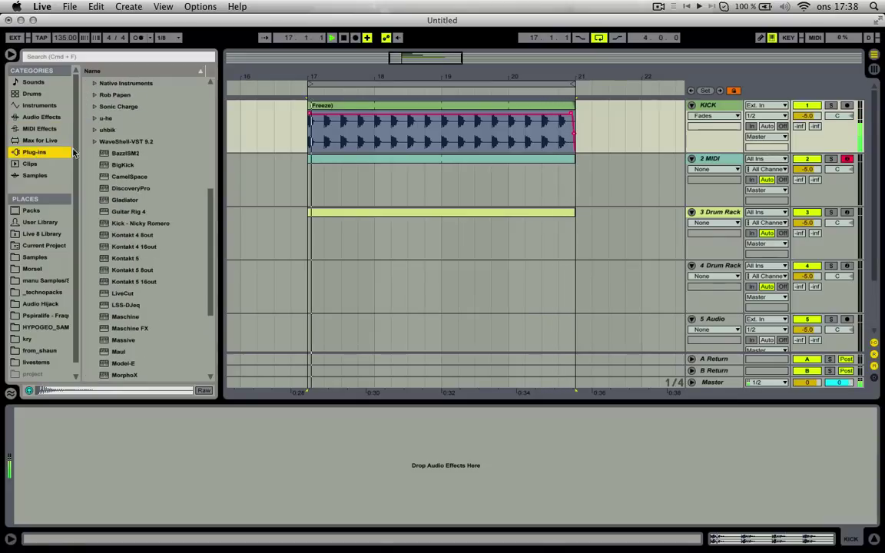
scroll(115, 131, up, 3)
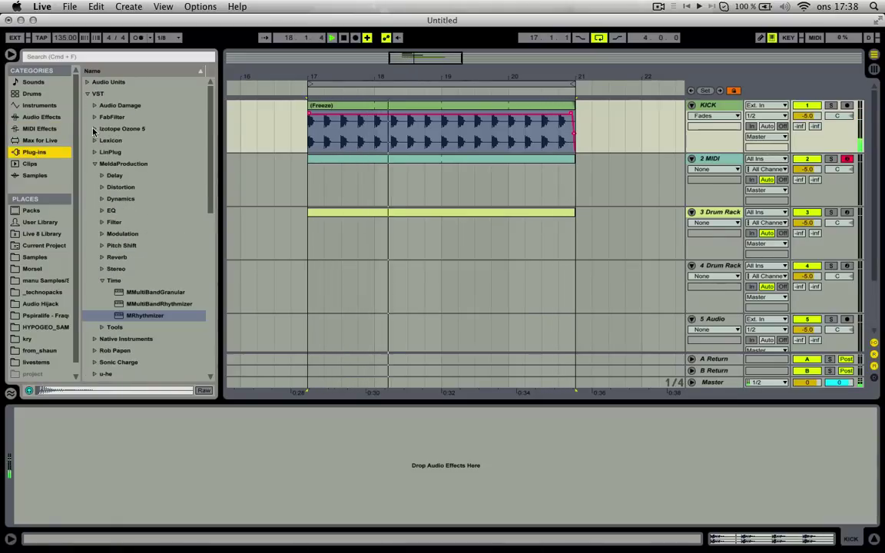
click(94, 117)
double_click(142, 257)
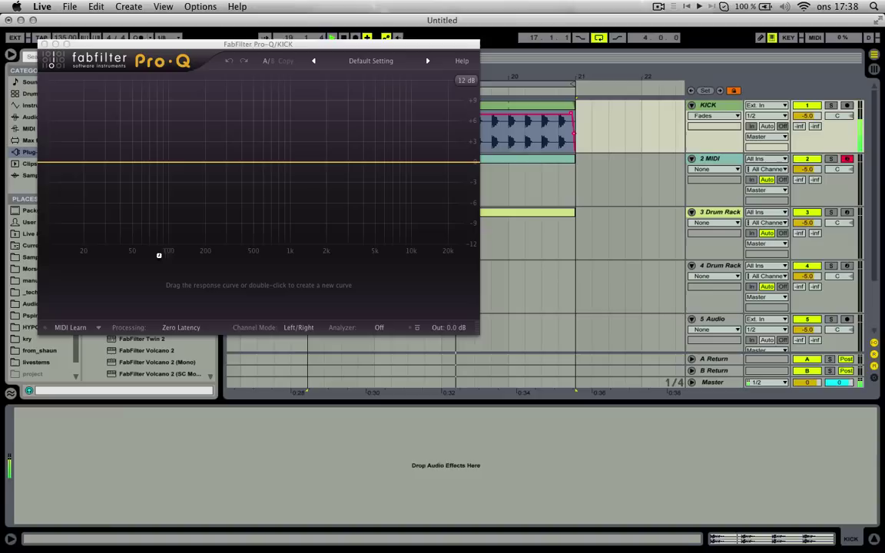
Add a low-cut band with a 12 dB/oct slope at about 30 Hz in the KICK equalizer.
drag(170, 162, 152, 215)
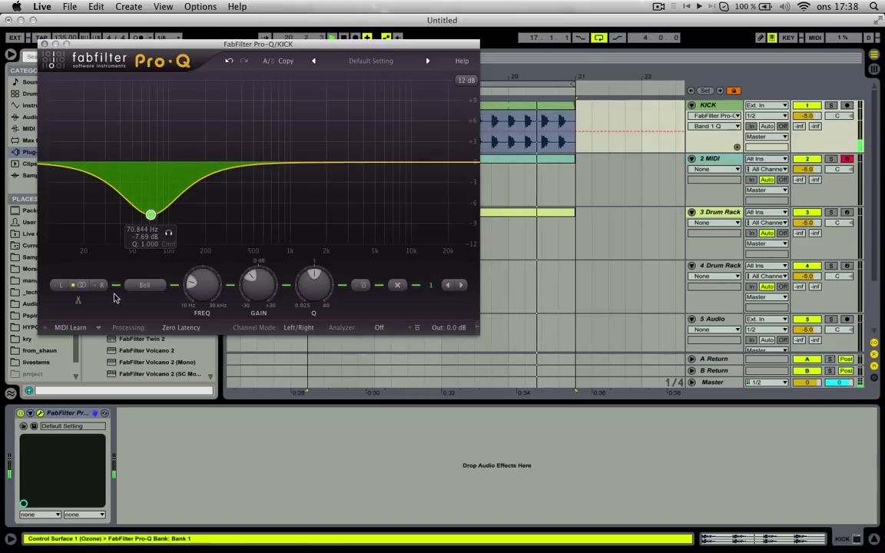
click(145, 284)
click(179, 294)
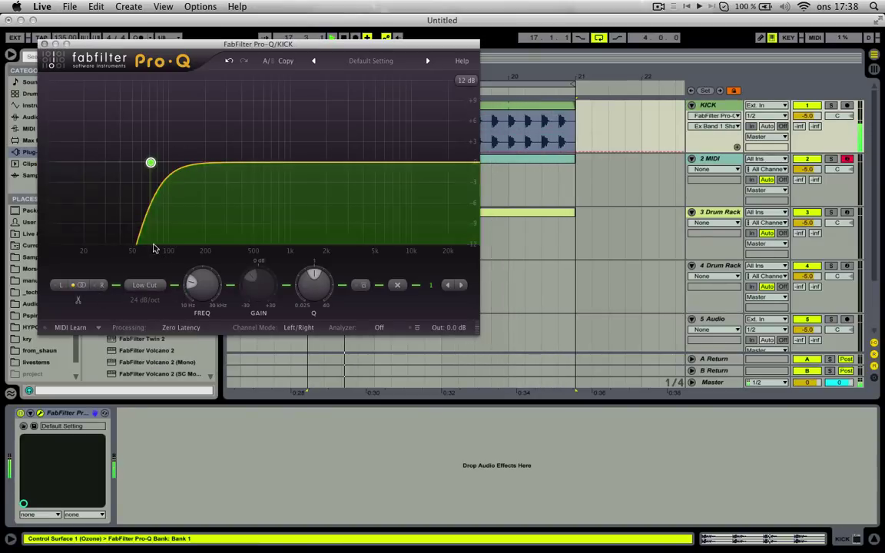
drag(151, 163, 109, 157)
click(153, 303)
click(152, 326)
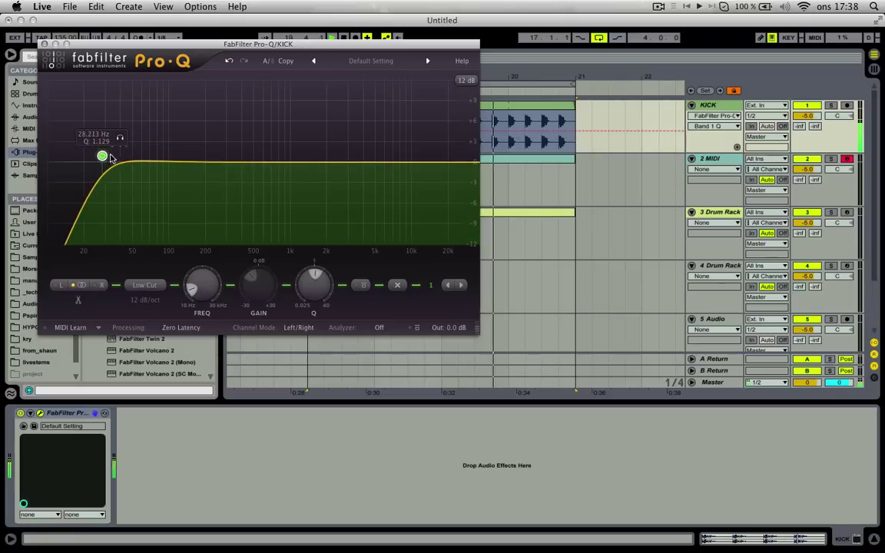
Add two narrow bell cuts of about 3 dB to the KICK equalizer, one above 300 Hz and one near 6.7 kHz.
drag(270, 162, 231, 182)
scroll(284, 192, up, 3)
scroll(326, 231, up, 1)
scroll(240, 231, up, 3)
drag(390, 165, 391, 185)
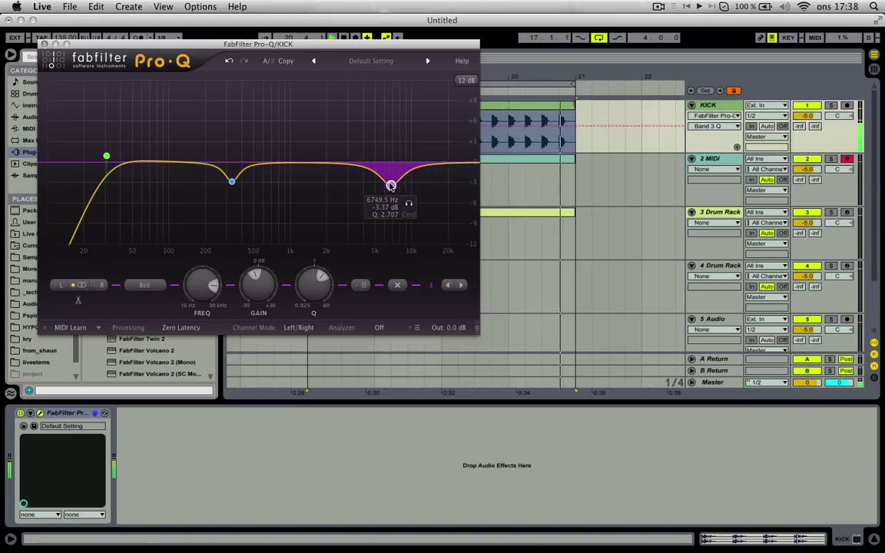
Cut the KICK's highs with a shelf around 10 kHz and move the third band to a deeper cut near 700 Hz.
drag(443, 165, 342, 182)
mouse_move(405, 192)
mouse_down()
mouse_move(409, 171)
mouse_move(411, 184)
mouse_up()
drag(345, 185, 264, 220)
scroll(279, 218, up, 2)
scroll(271, 226, down, 2)
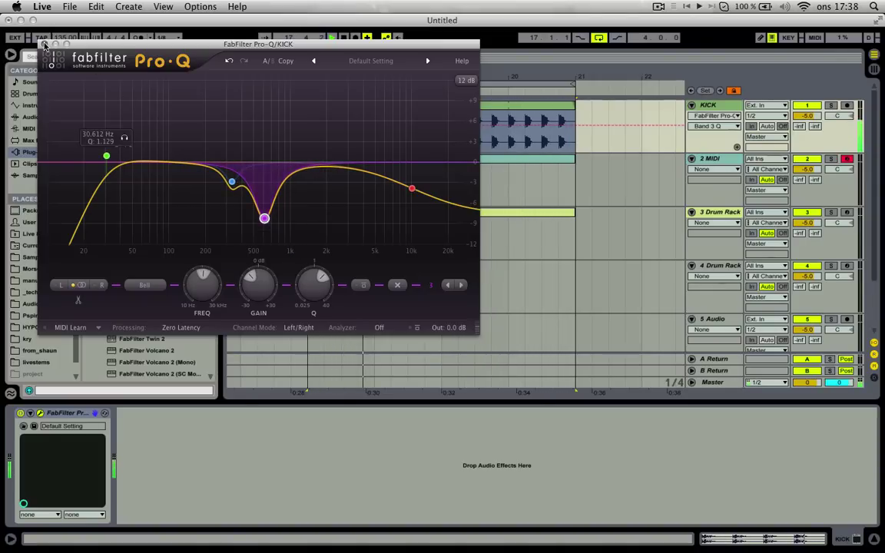
drag(264, 220, 272, 220)
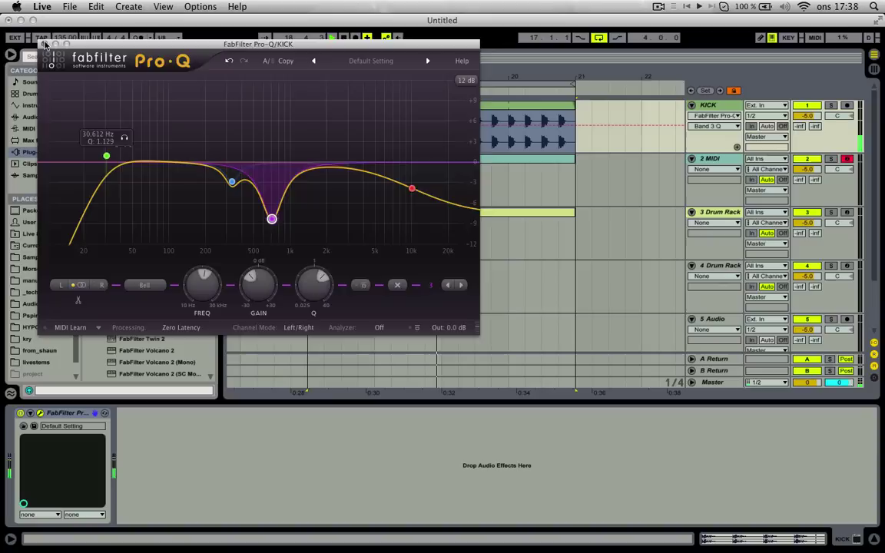
click(45, 44)
Turn off transient looping in the KICK clip's Beats warp mode and transpose the clip to -3 st.
double_click(420, 106)
click(130, 511)
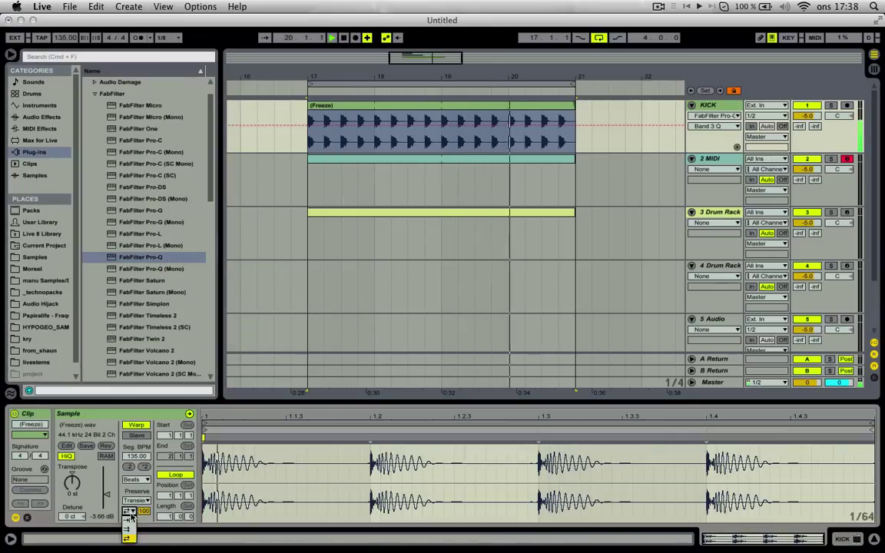
click(129, 520)
drag(73, 488, 73, 491)
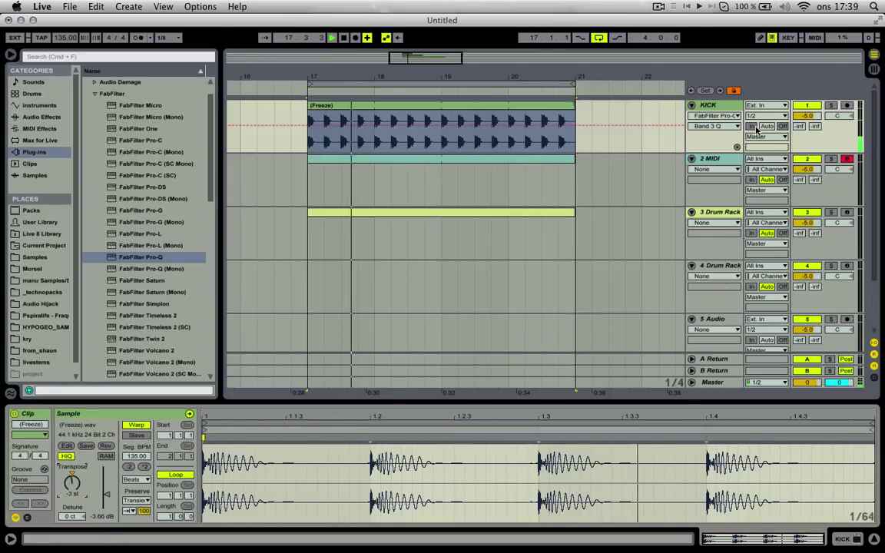
double_click(723, 107)
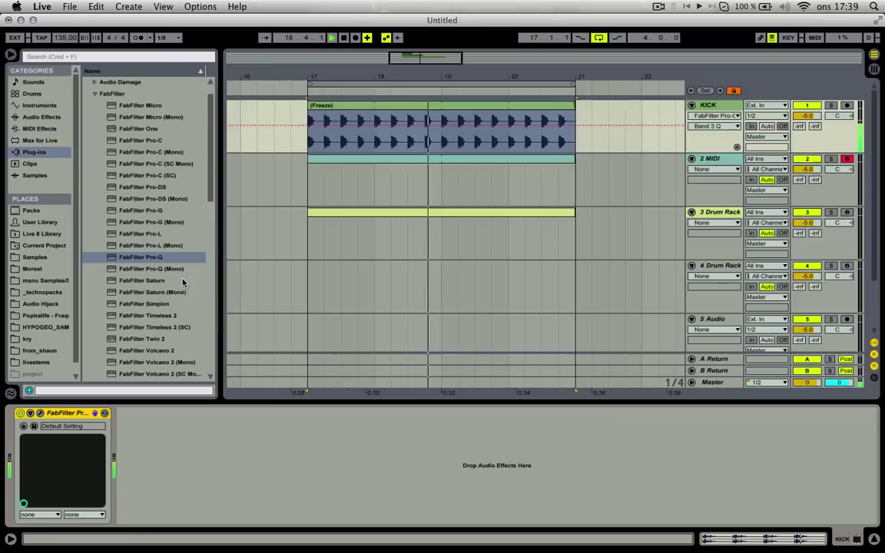
Load the Sylenth1 synth plug-in onto the 2 MIDI track.
click(495, 167)
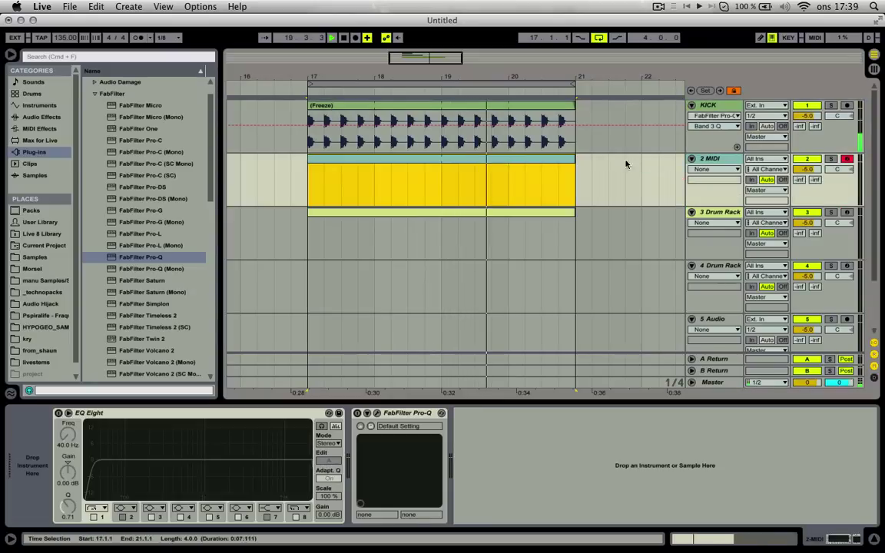
click(717, 162)
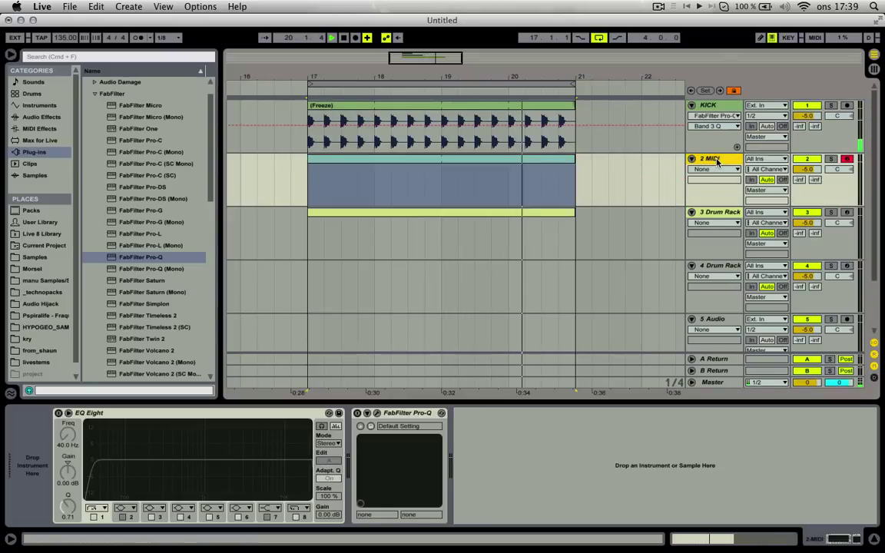
click(37, 118)
scroll(151, 162, down, 5)
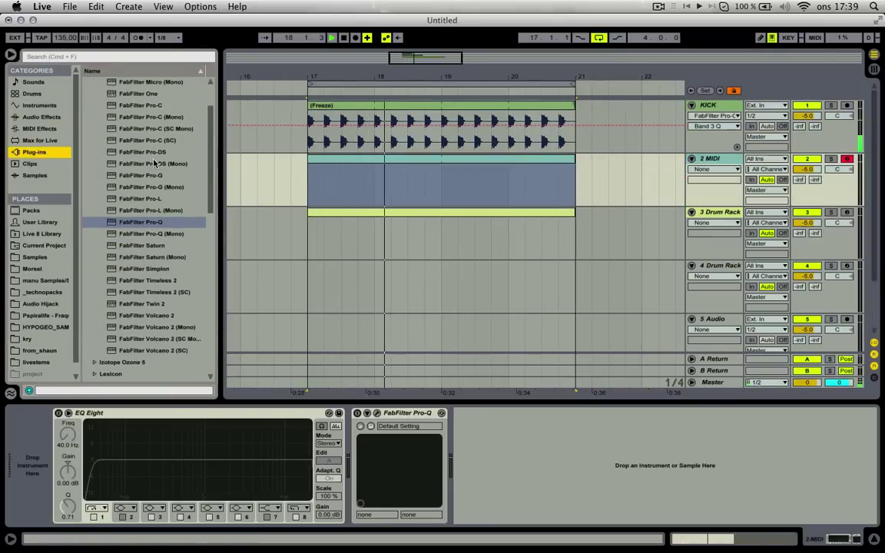
scroll(176, 242, up, 10)
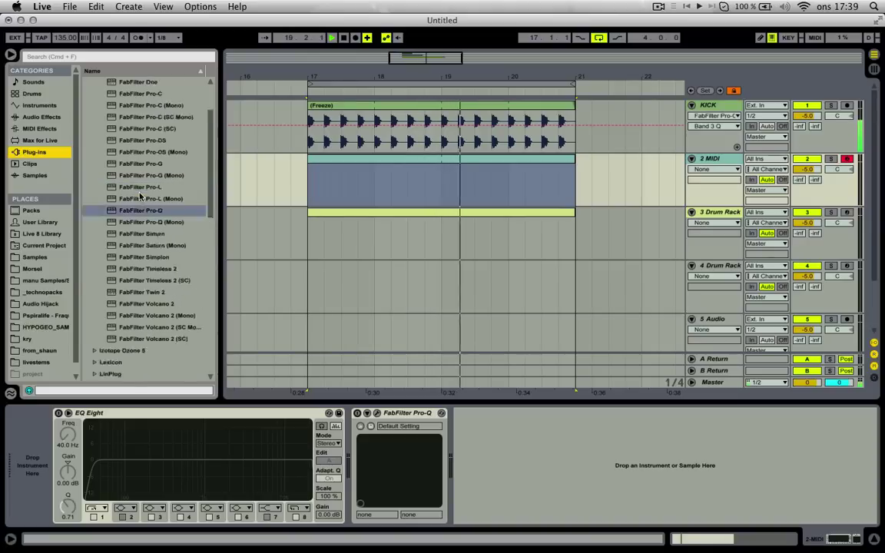
click(94, 116)
scroll(131, 223, down, 3)
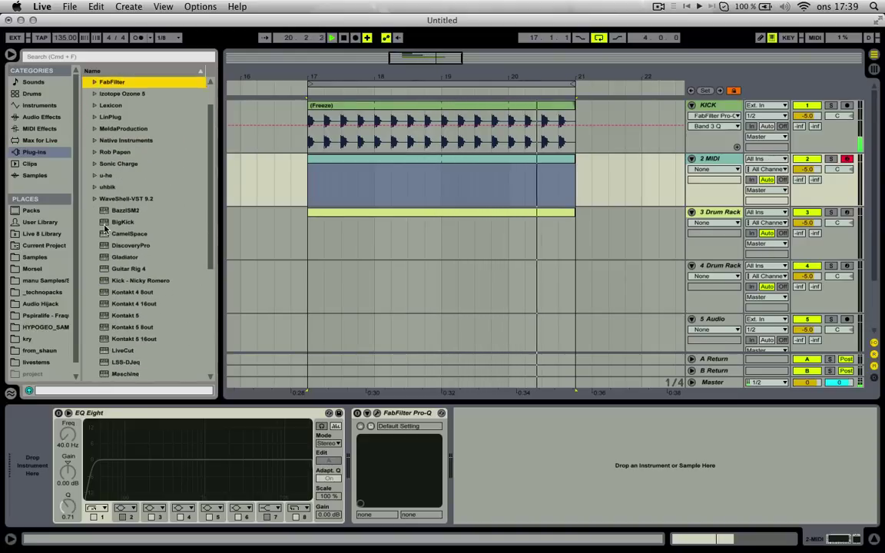
scroll(162, 249, down, 3)
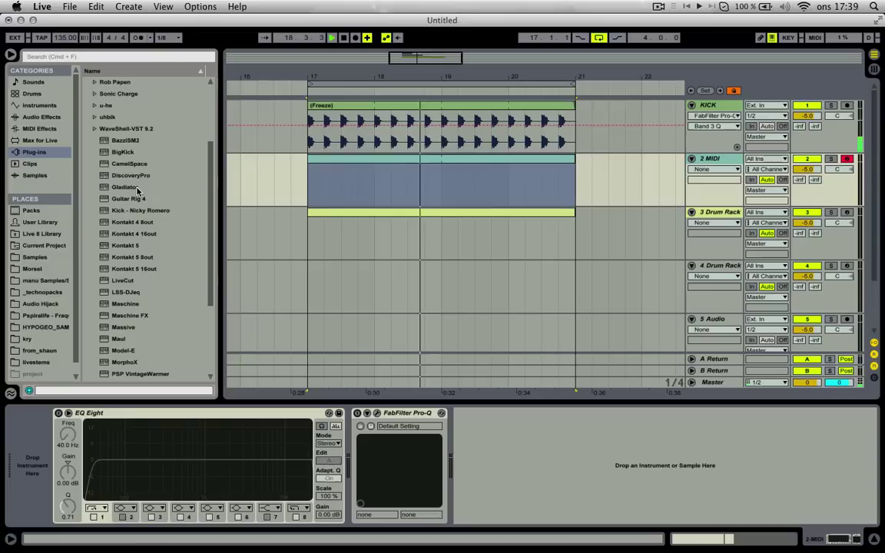
scroll(138, 307, down, 5)
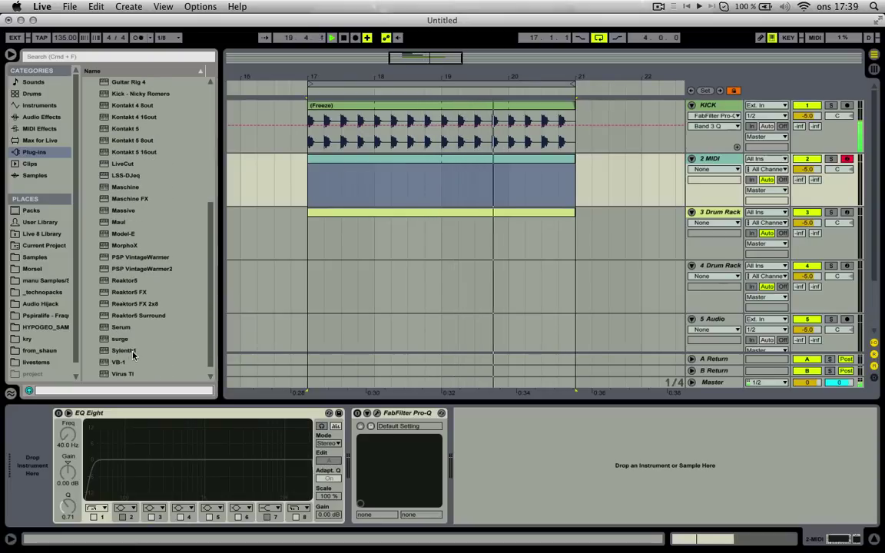
double_click(123, 350)
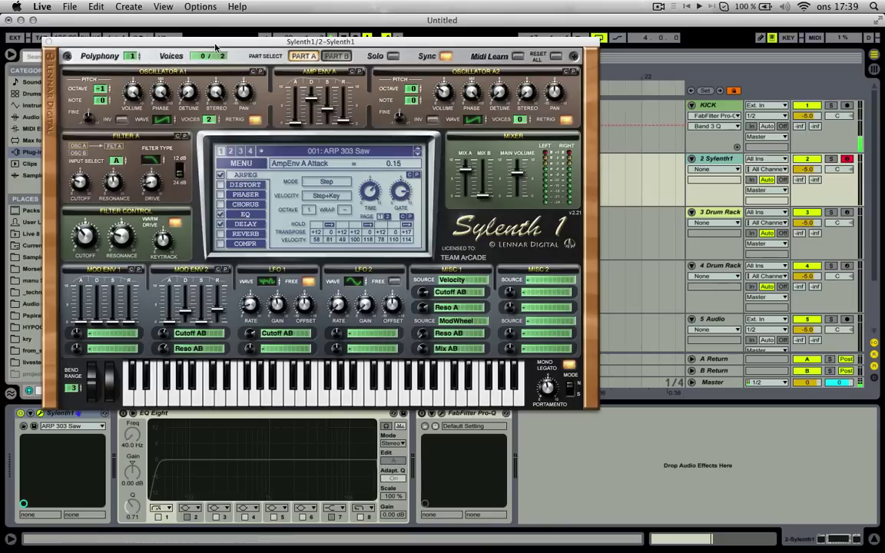
Initialize the Sylenth1 preset, set oscillators A1 and A2 to octave -2, and give A2 one voice.
click(240, 163)
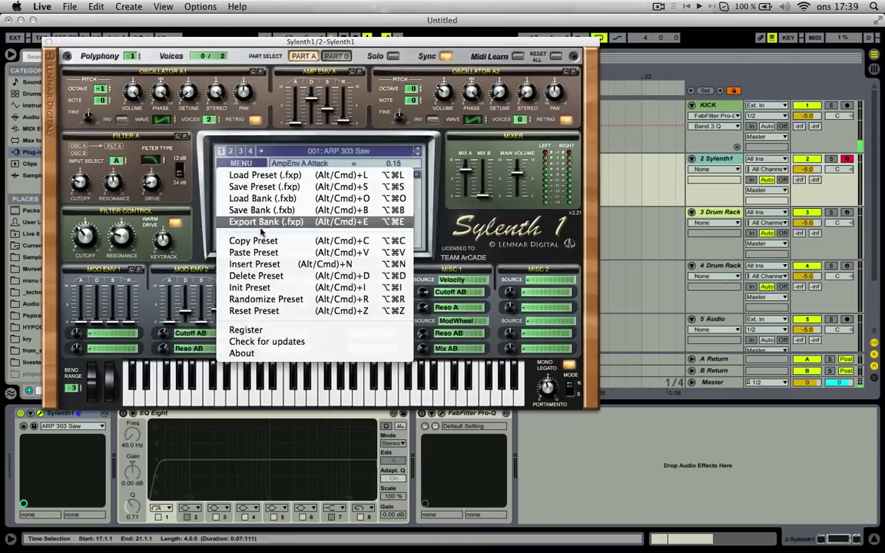
click(262, 287)
click(102, 91)
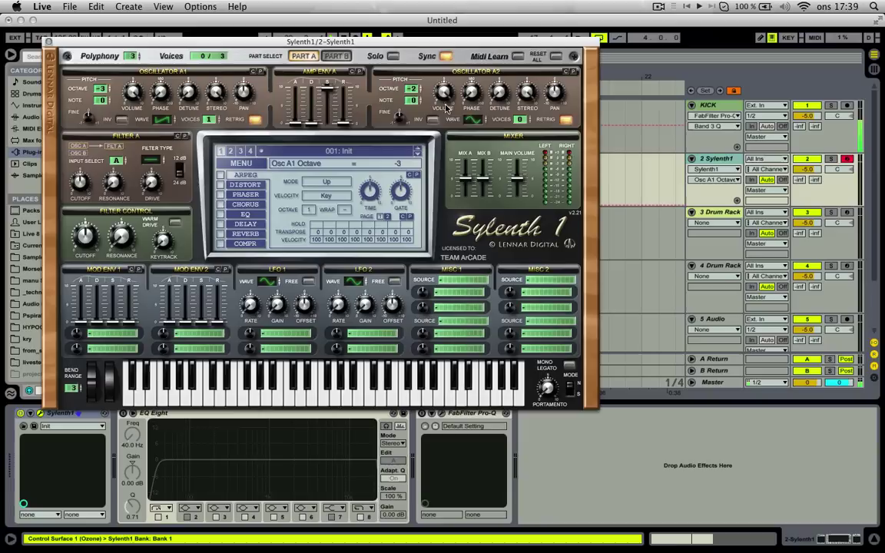
click(522, 119)
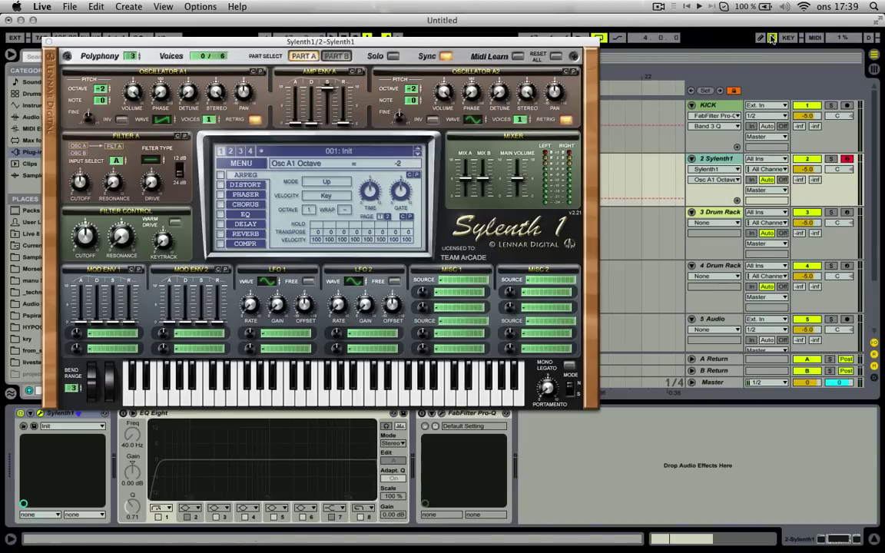
Play test notes of the bass patch in different octaves and set the Filter A type to Lowpass.
key(s)
key(s)
key(z)
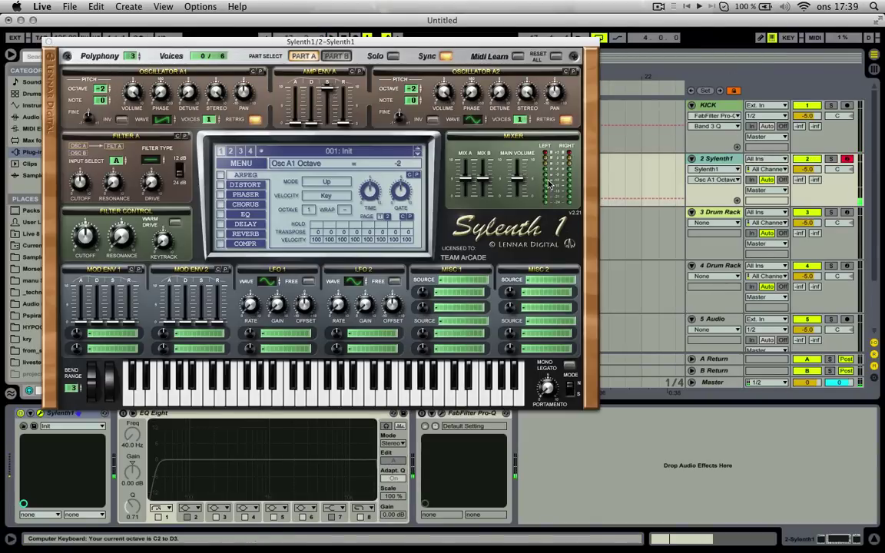
key(s)
key(x)
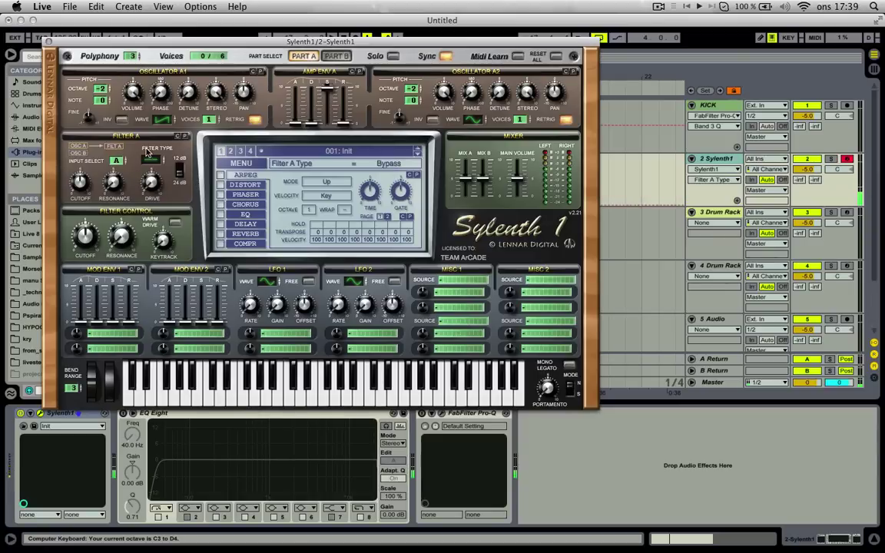
key(a)
Assign Mod Env 1 to Cutoff AB and give the envelope a short decay while playing a test note.
click(114, 334)
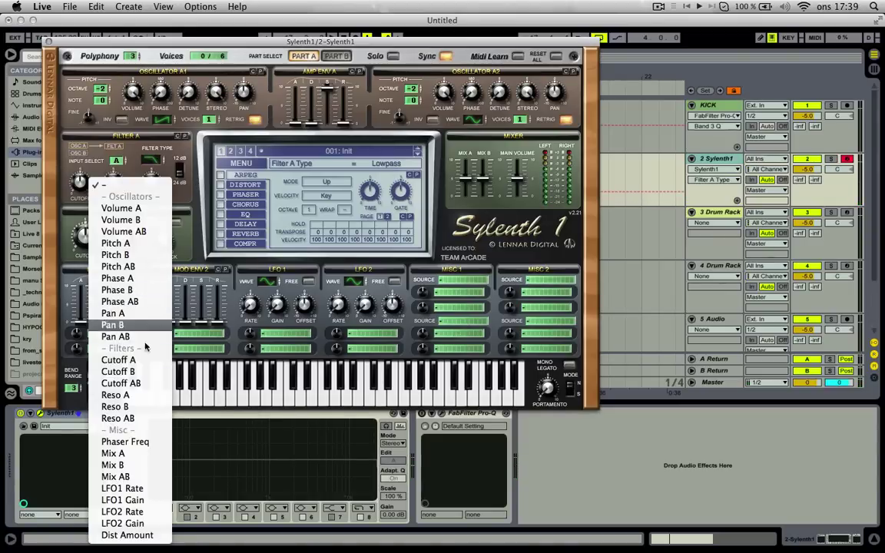
click(131, 383)
key(a)
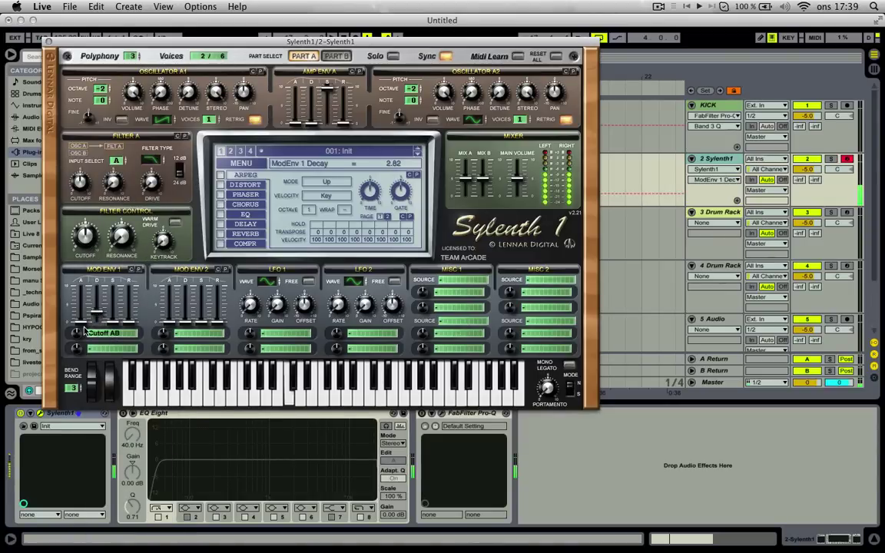
drag(96, 311, 96, 315)
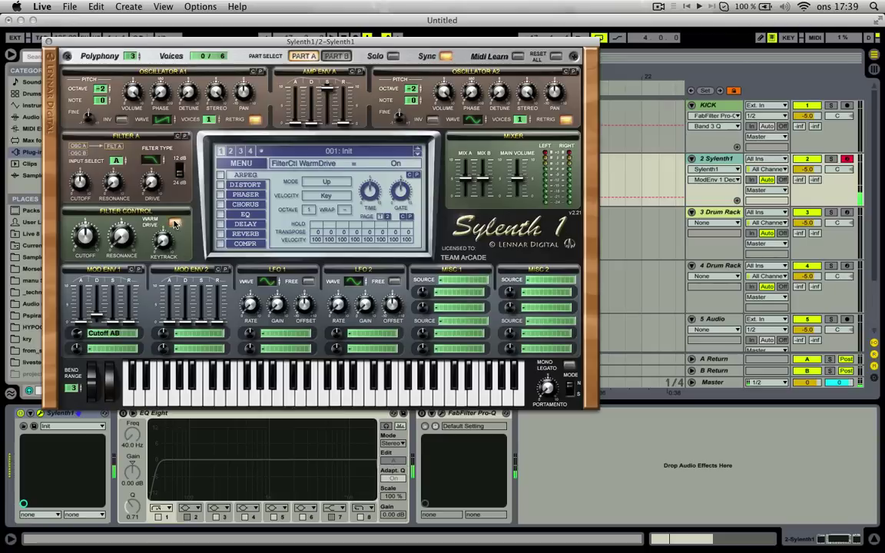
With Warm Drive on, lower the Filter Control cutoff and set the Filter A cutoff to about 25 Hz.
click(152, 184)
click(81, 183)
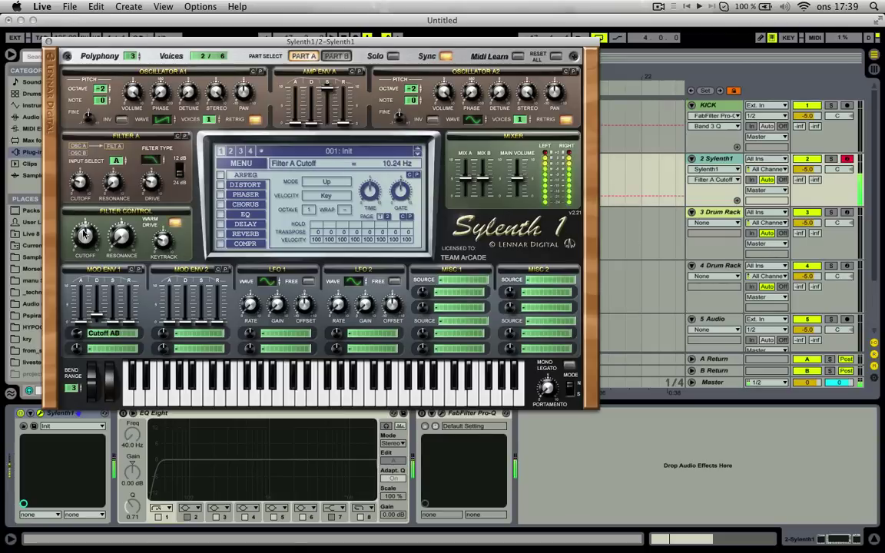
drag(85, 234, 86, 252)
key(a)
drag(81, 183, 82, 174)
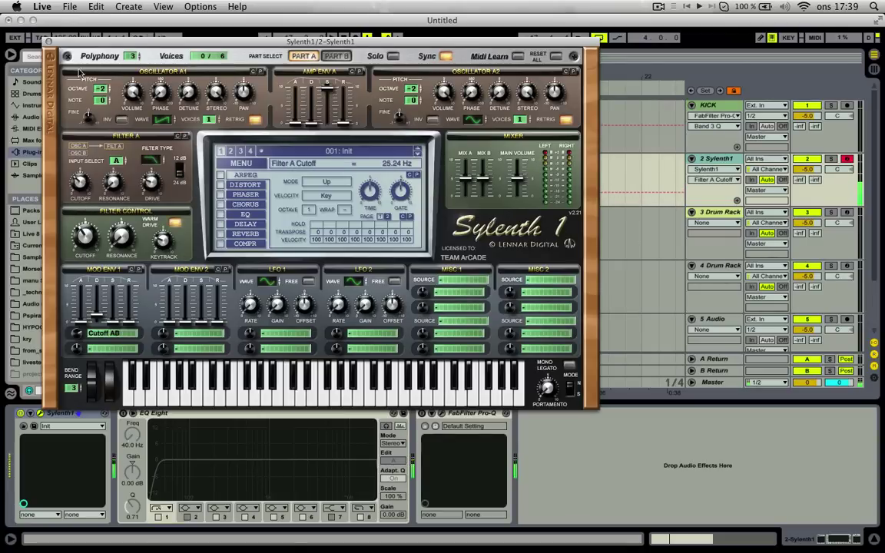
Close the Sylenth1 window and add a Compressor at the end of the Sylenth1 track's device chain.
click(48, 41)
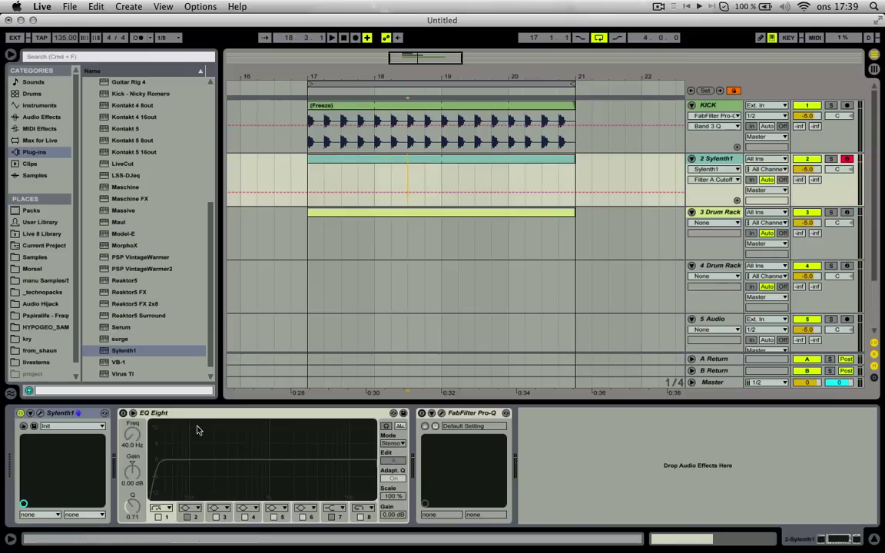
click(374, 161)
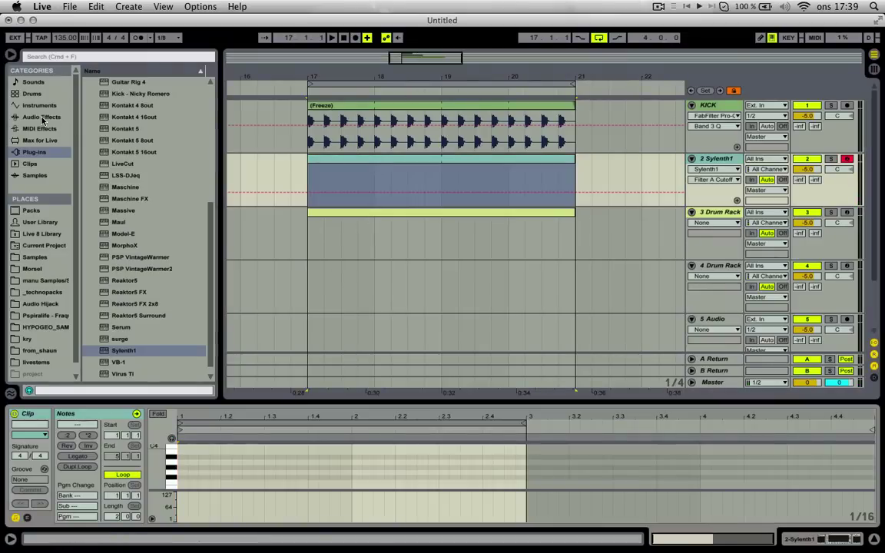
click(42, 116)
double_click(121, 139)
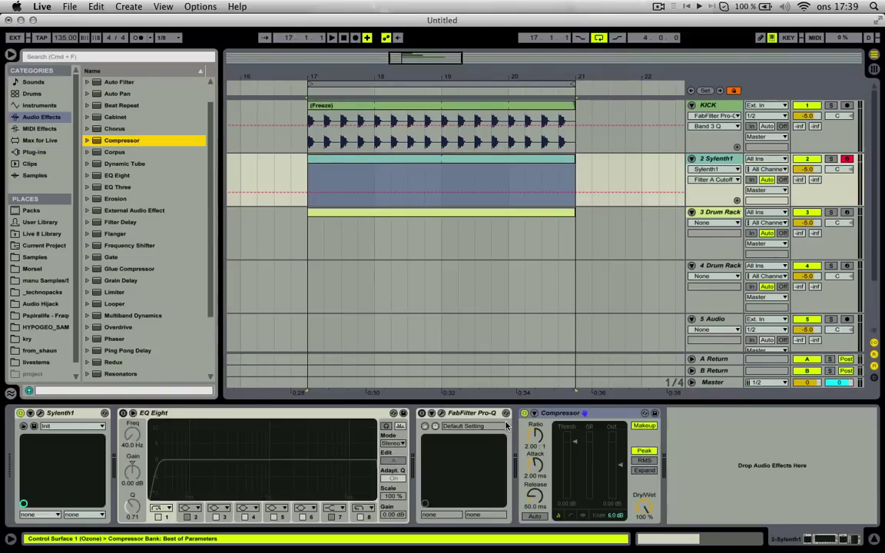
Enable the Compressor's sidechain with KICK as the source, set its threshold to about -11.6 dB and ratio to 4.20:1, and start playback.
click(534, 413)
click(544, 425)
click(543, 443)
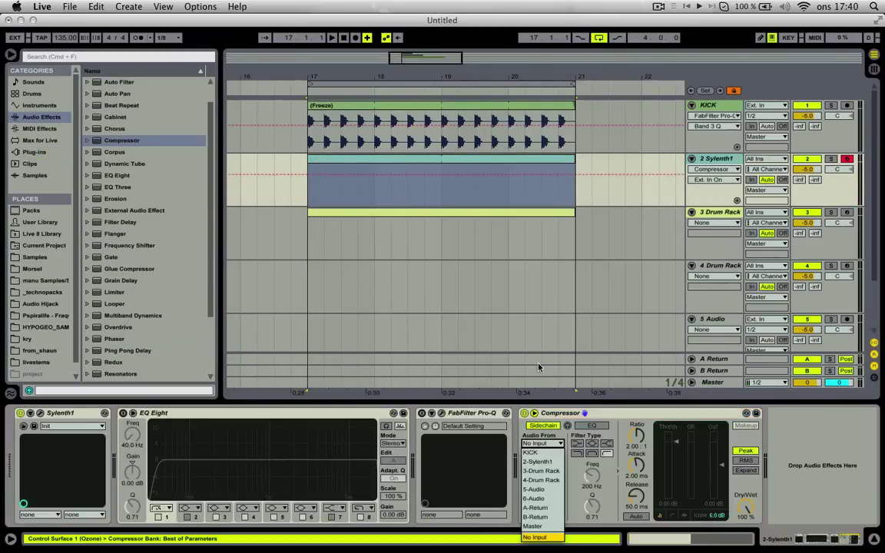
click(544, 454)
drag(676, 443, 676, 460)
drag(637, 436, 636, 418)
key(space)
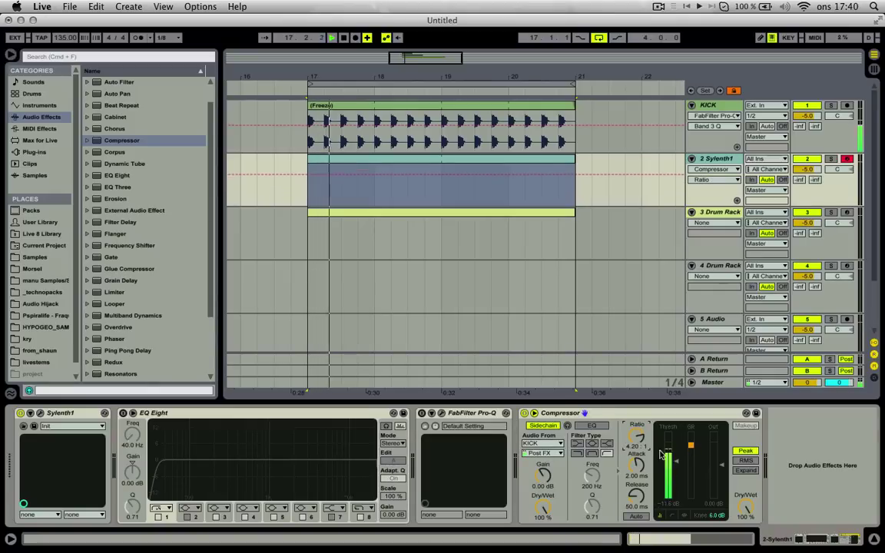
In the empty Sylenth1 clip, create three consecutive sixteenth notes on F#2 right after the first kick, starting at 1.1.2.
double_click(405, 158)
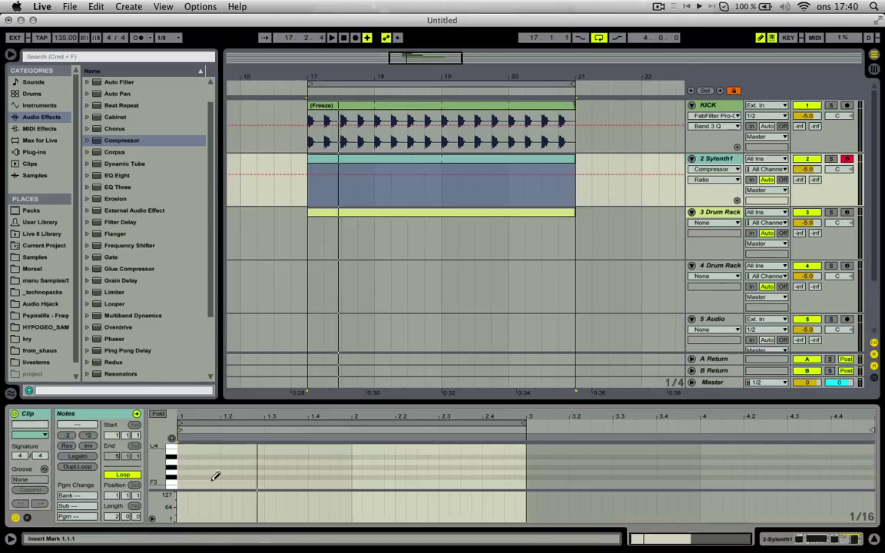
click(193, 477)
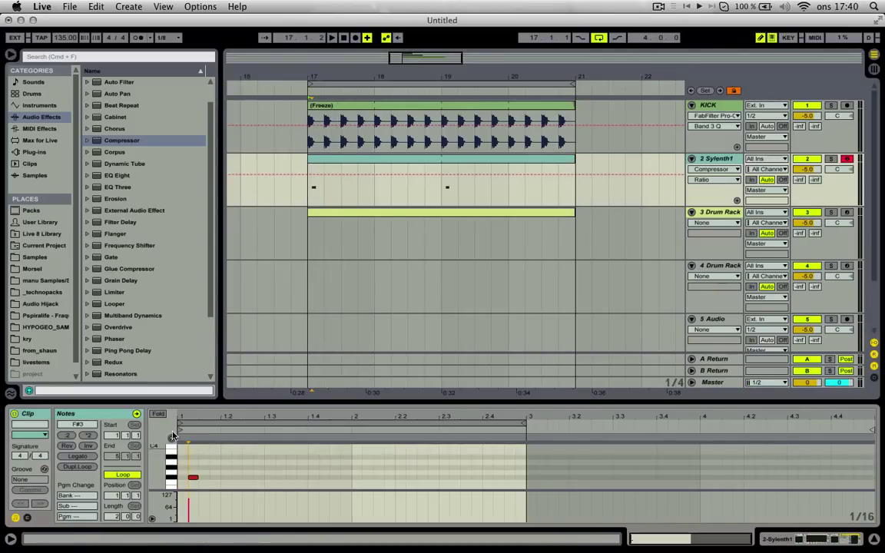
click(194, 477)
click(193, 476)
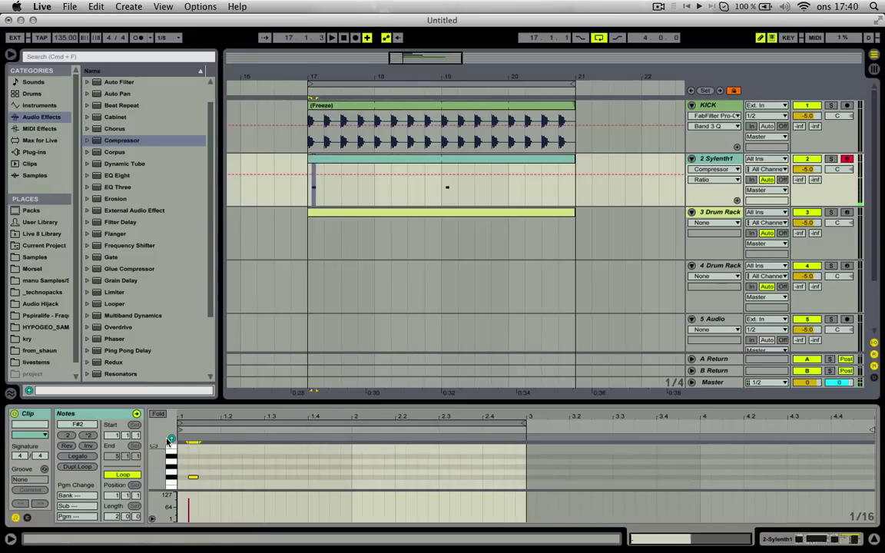
click(194, 480)
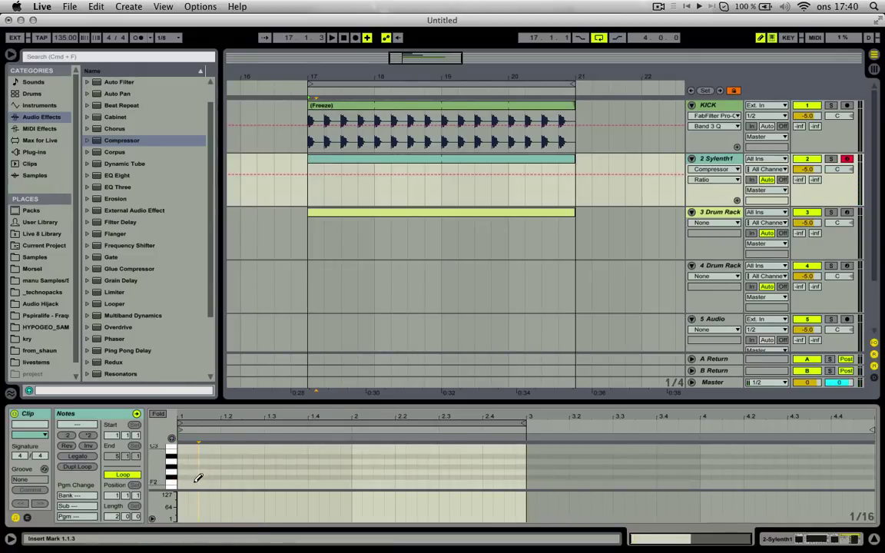
key(super+d)
key(super+d)
Duplicate the first beat's three-note group across the whole two-bar clip loop and start playback.
drag(220, 469, 170, 484)
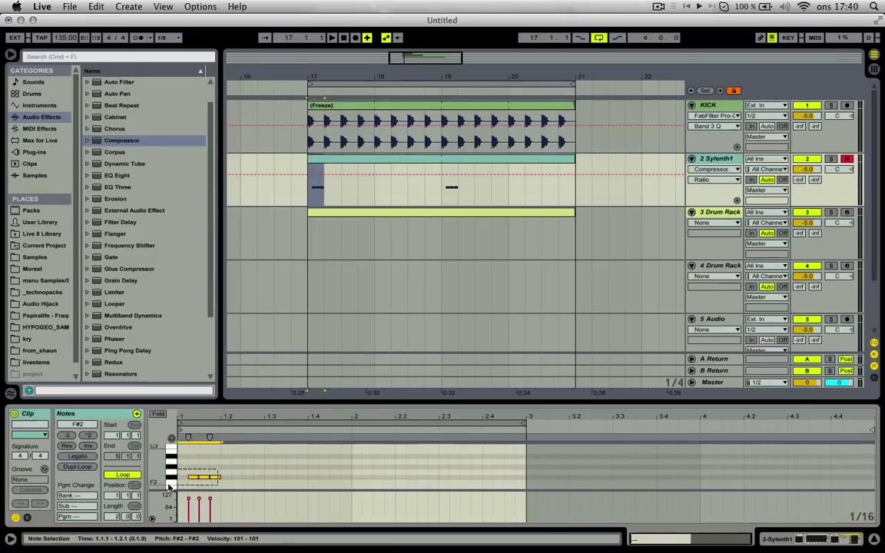
key(super+d)
key(super+d)
key(super+d)
key(super+d)
key(super+d)
key(super+d)
key(super+d)
key(space)
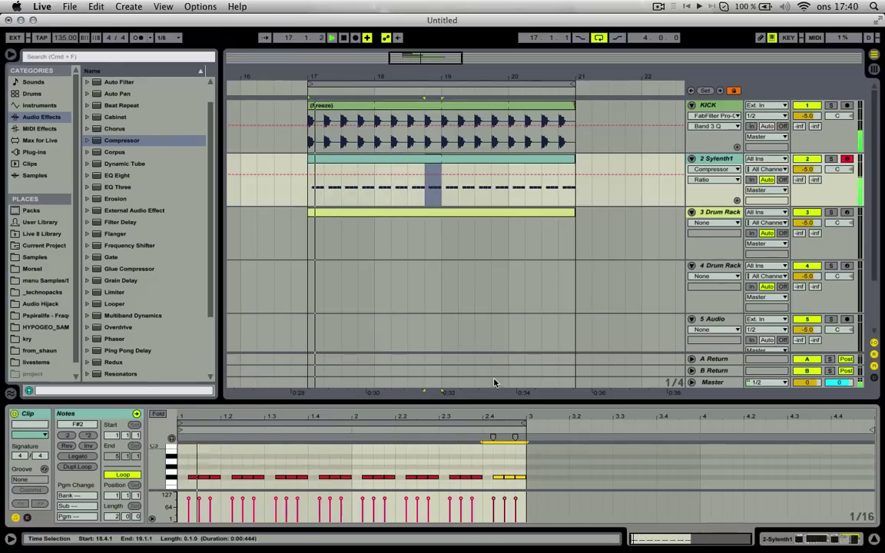
Select all the bass clip's notes and audition different transpositions during playback, settling on D#2.
click(483, 168)
click(484, 159)
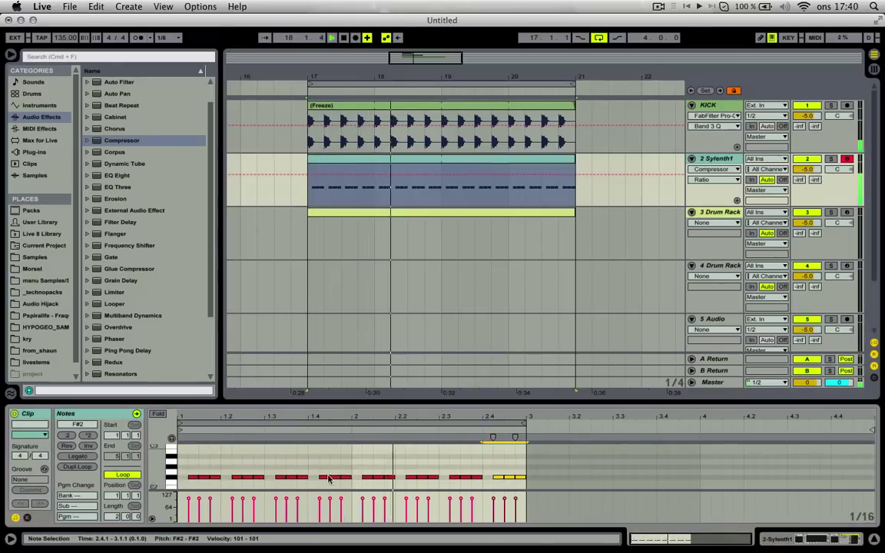
key(super+a)
key(Down)
key(Down)
key(Down)
key(Down)
key(Down)
key(Down)
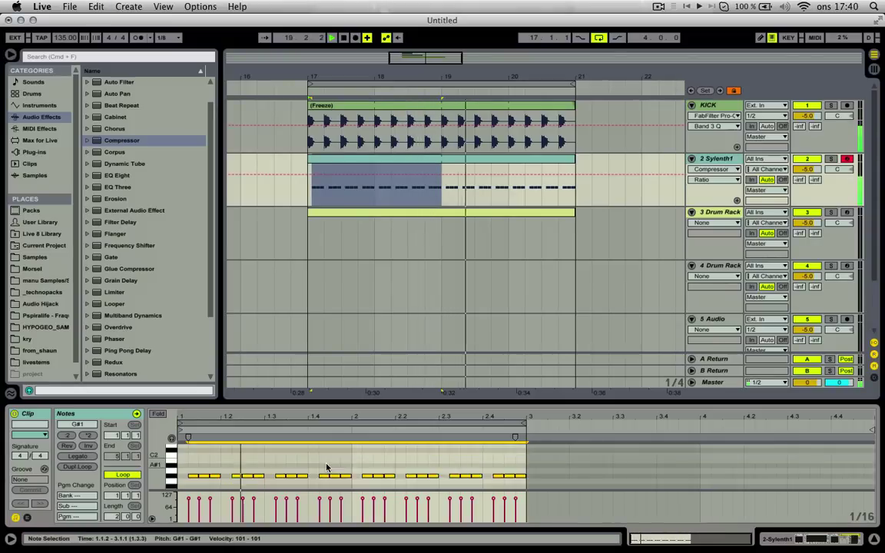
key(Up)
key(Up)
key(Up)
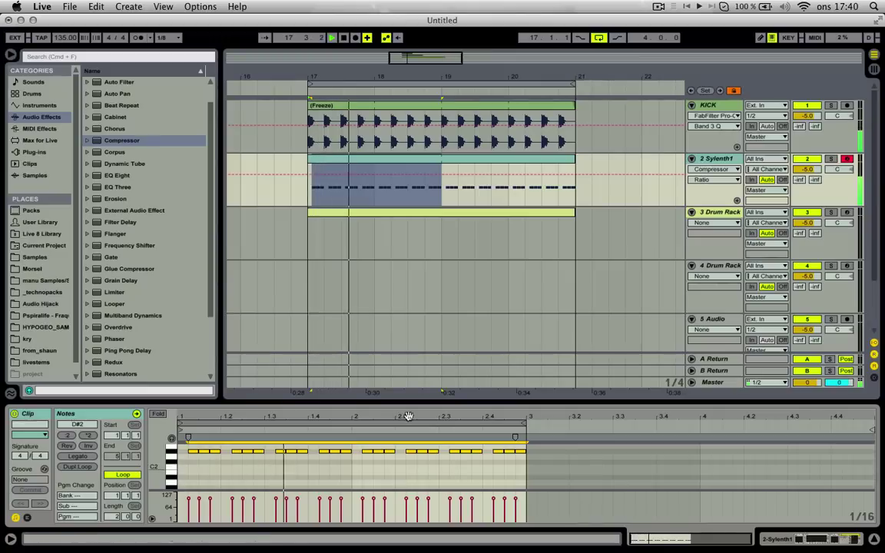
key(Up)
key(Up)
key(Up)
key(Down)
key(Down)
key(Down)
key(Down)
key(Down)
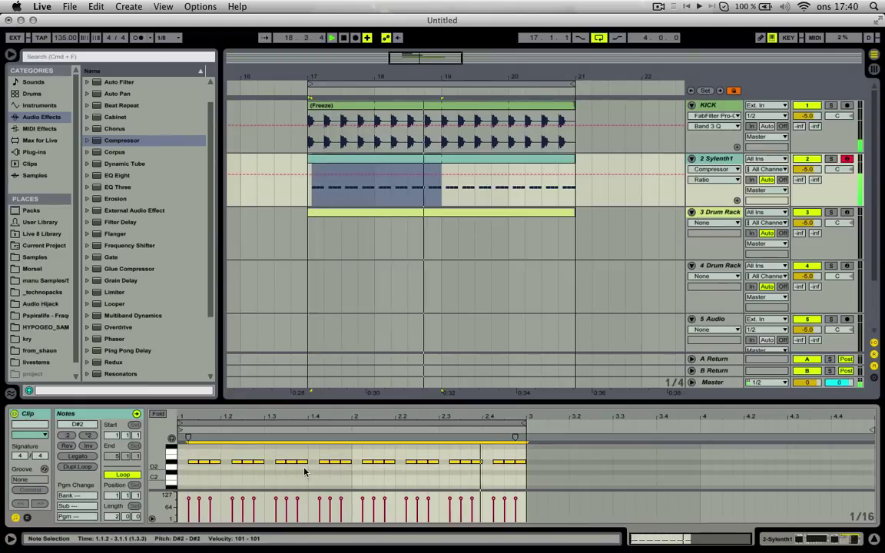
key(Up)
key(Up)
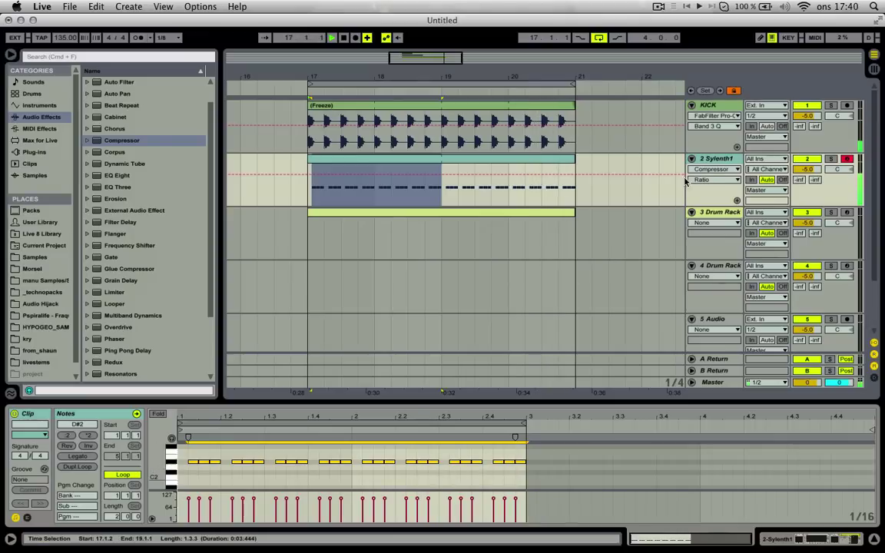
Collapse EQ Eight and set the Compressor to ratio 9.00:1, attack 0.46 ms, release 113 ms, threshold -15.7 dB and output 0.33 dB.
key(shift+Tab)
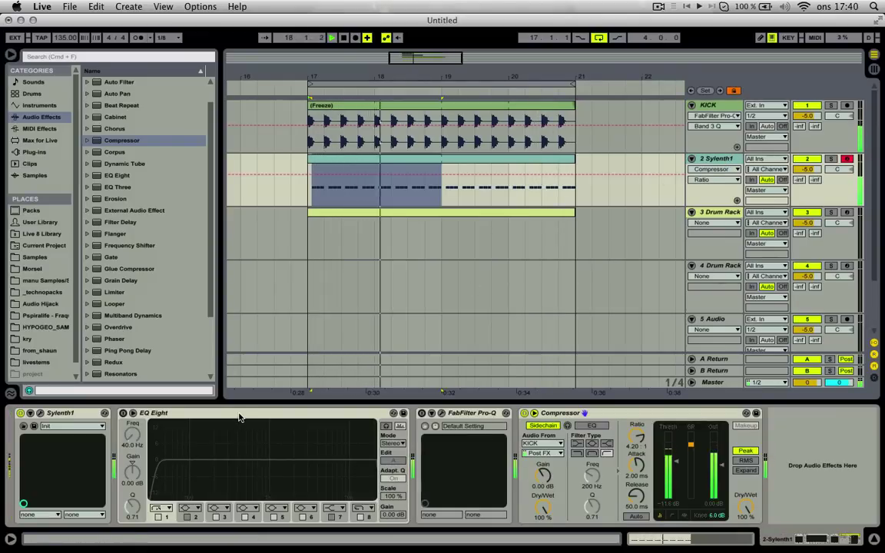
double_click(239, 413)
drag(394, 453, 395, 466)
drag(357, 438, 357, 425)
drag(354, 499, 396, 471)
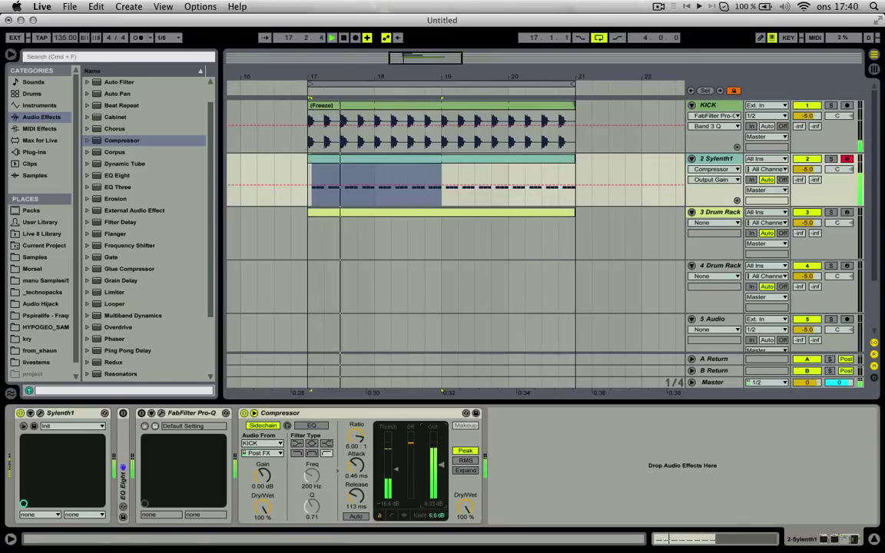
mouse_move(356, 436)
mouse_down()
mouse_move(356, 418)
mouse_move(356, 427)
mouse_up()
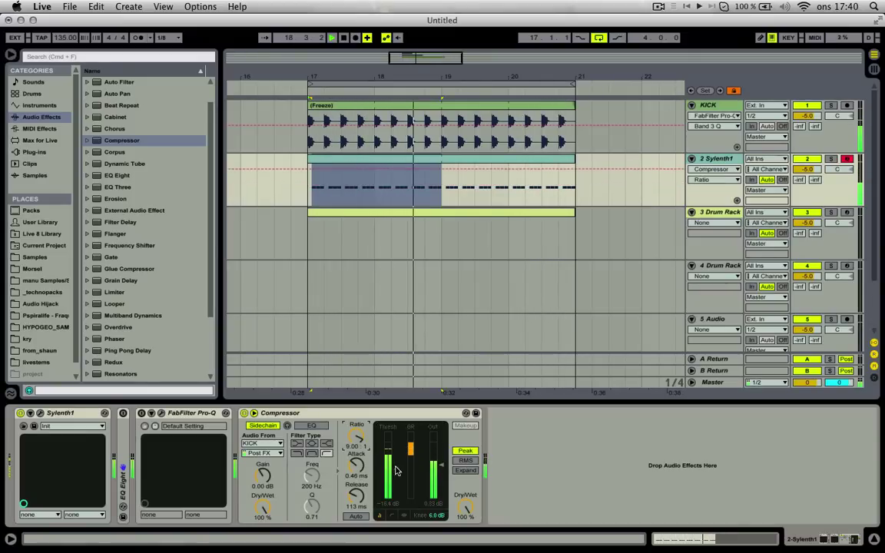
drag(396, 469, 396, 466)
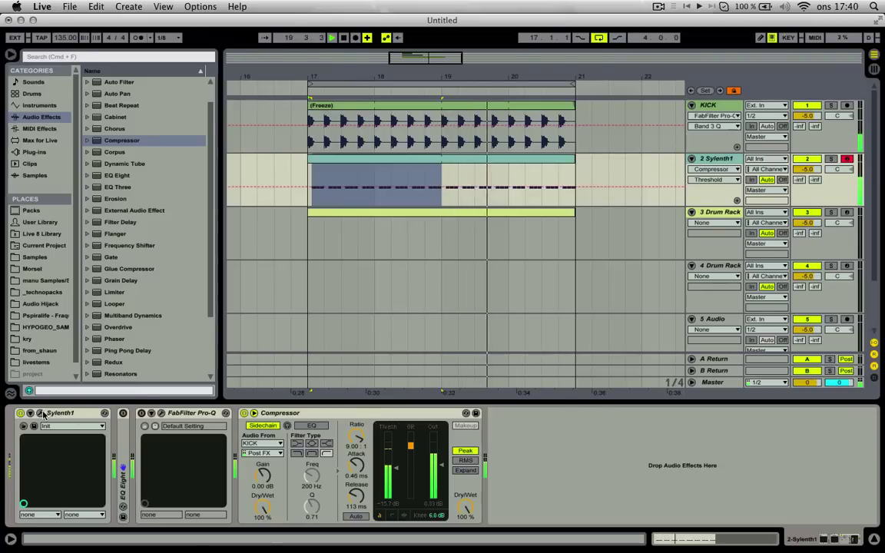
Reopen the Sylenth1 window and set the Filter A cutoff to about 16.5 Hz and the Filter Control cutoff to about 45 Hz.
click(41, 413)
drag(75, 183, 75, 192)
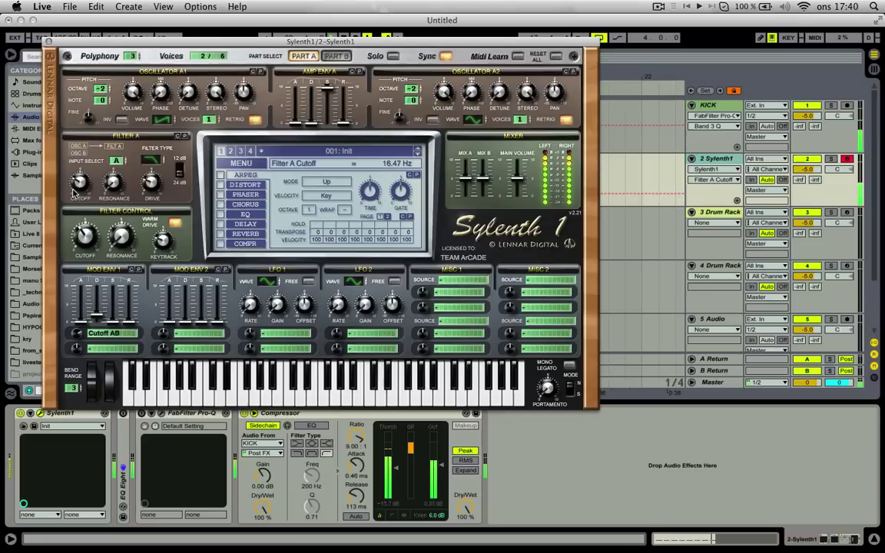
drag(85, 233, 95, 232)
click(168, 245)
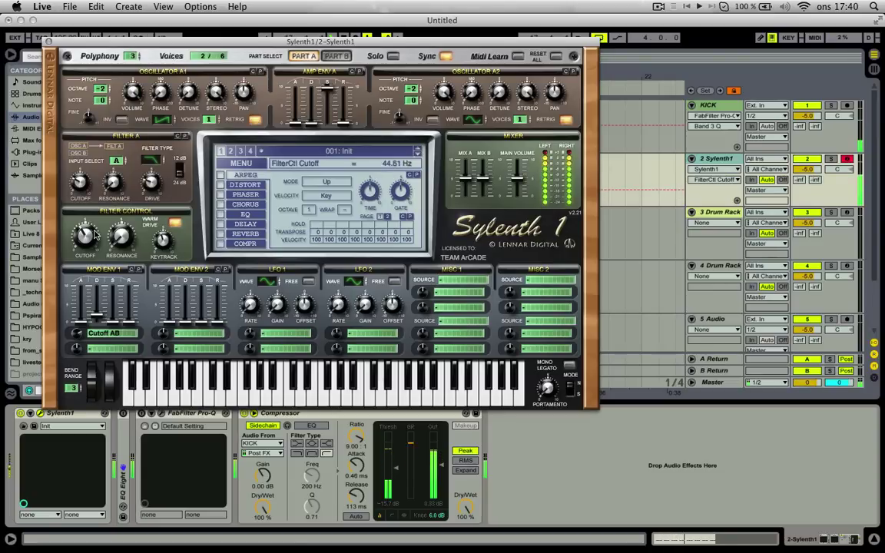
Give Amp Env A a longer decay and no sustain, and set oscillator A2 to octave -1.
drag(314, 113, 317, 76)
drag(422, 98, 478, 66)
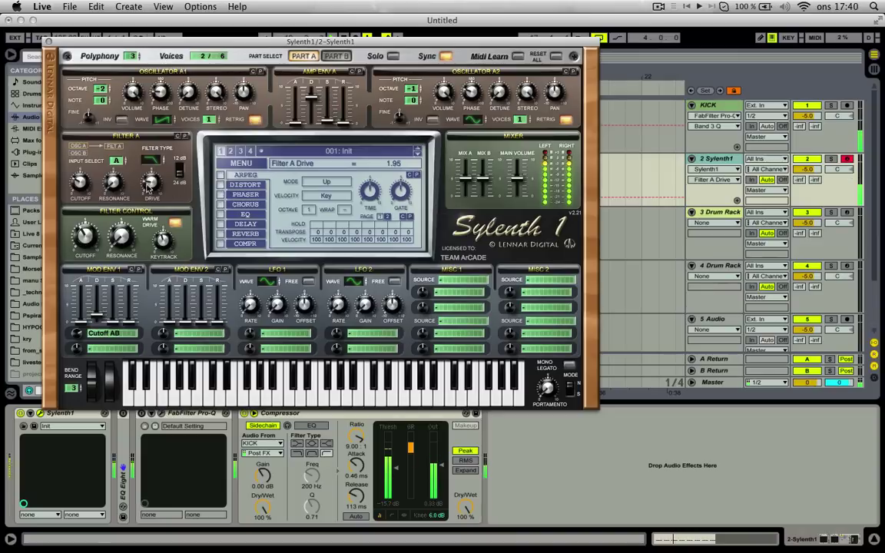
Set the Filter A cutoff to about 18 Hz, readjust the Filter Control cutoff and Mod Env 1, and set the keytrack to about 2.8.
click(83, 187)
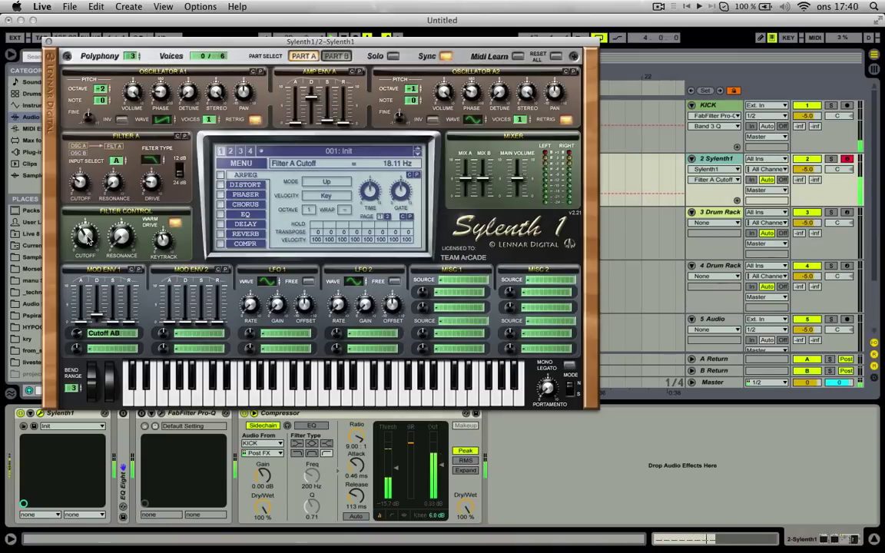
drag(86, 239, 88, 246)
drag(97, 318, 77, 338)
drag(162, 241, 175, 222)
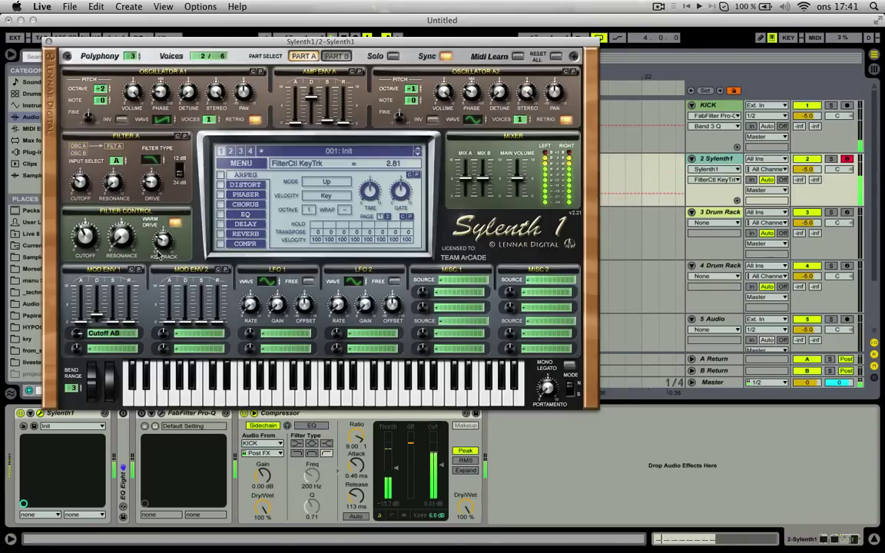
In Sylenth1's Distort effect, set the type to FoldBack and the amount to about 3.1.
click(226, 186)
drag(324, 220, 322, 237)
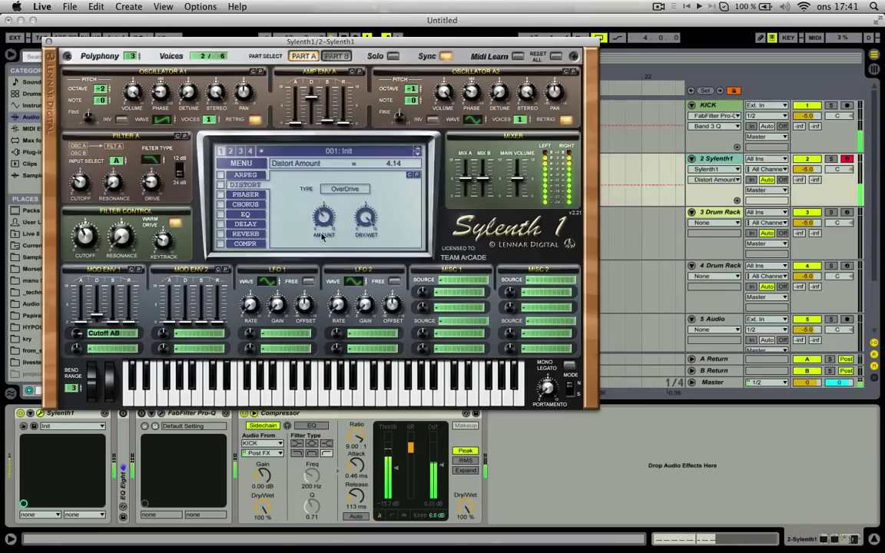
click(343, 190)
click(340, 208)
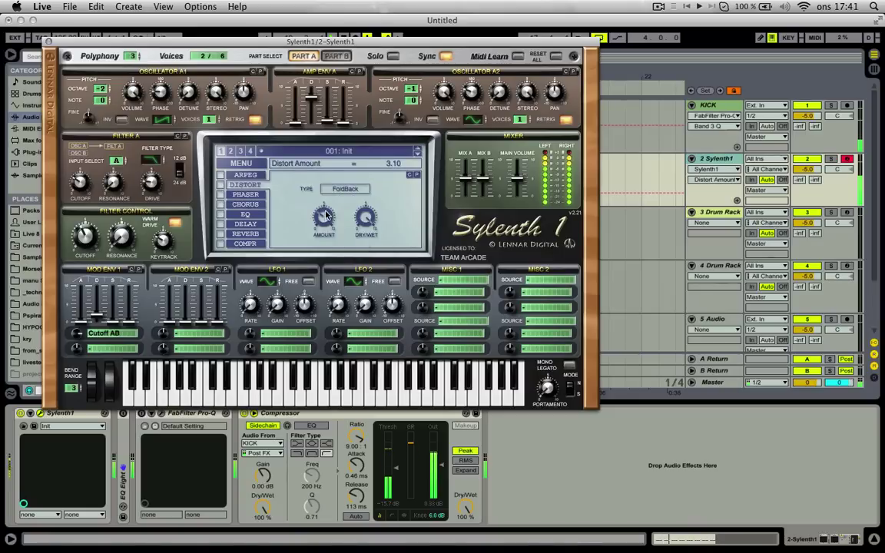
Set the Filter A cutoff to about 13.6 Hz, Amp Env A sustain to 4.14 and Filter Control cutoff to about 83 Hz.
drag(78, 182, 79, 192)
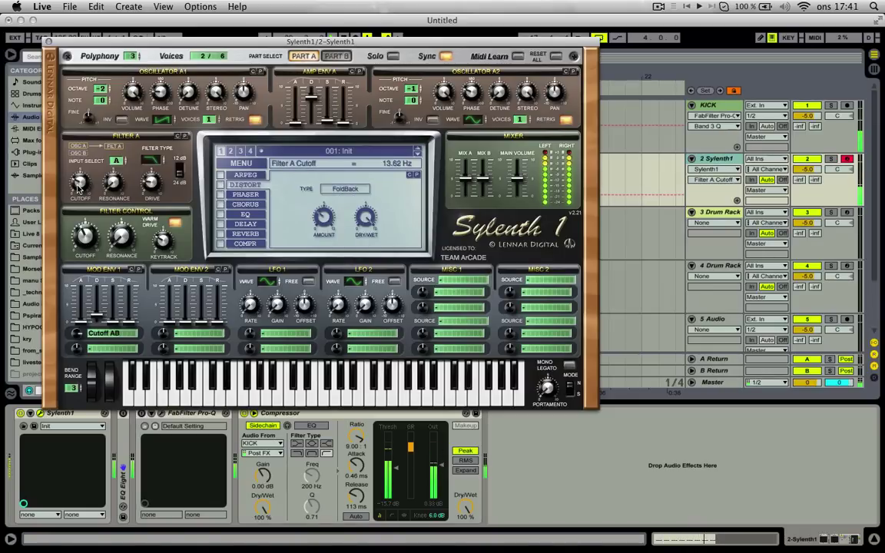
drag(327, 121, 329, 93)
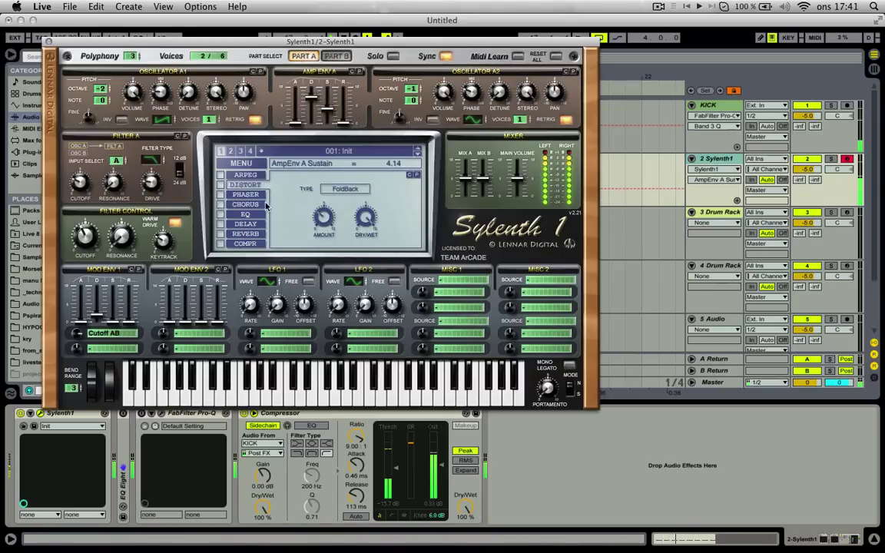
drag(95, 239, 94, 237)
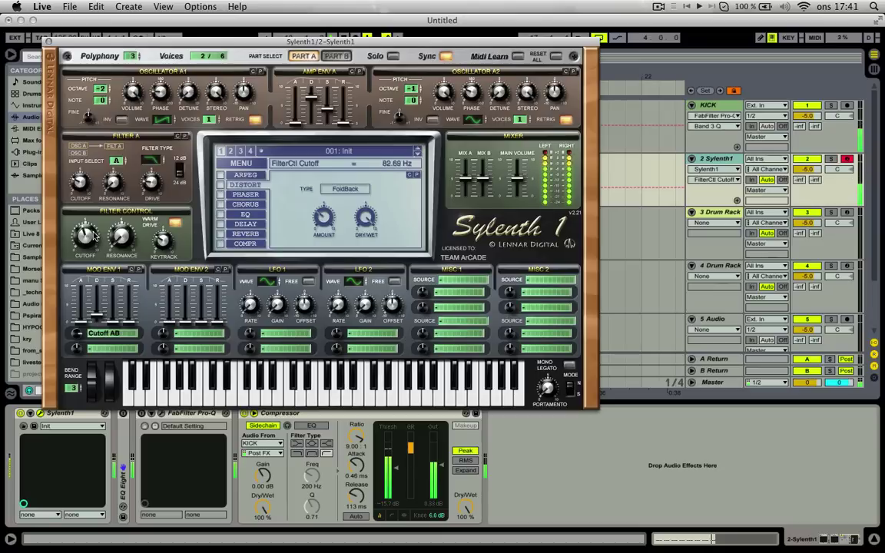
Set the Mod Env 1 decay to about 1.72 and the Filter A resonance to about 1.05.
drag(100, 319, 100, 324)
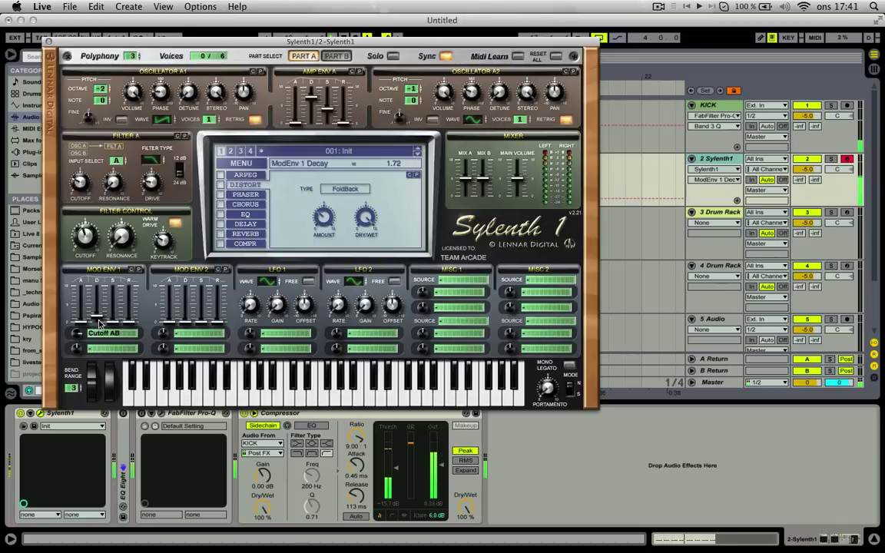
drag(123, 245, 121, 176)
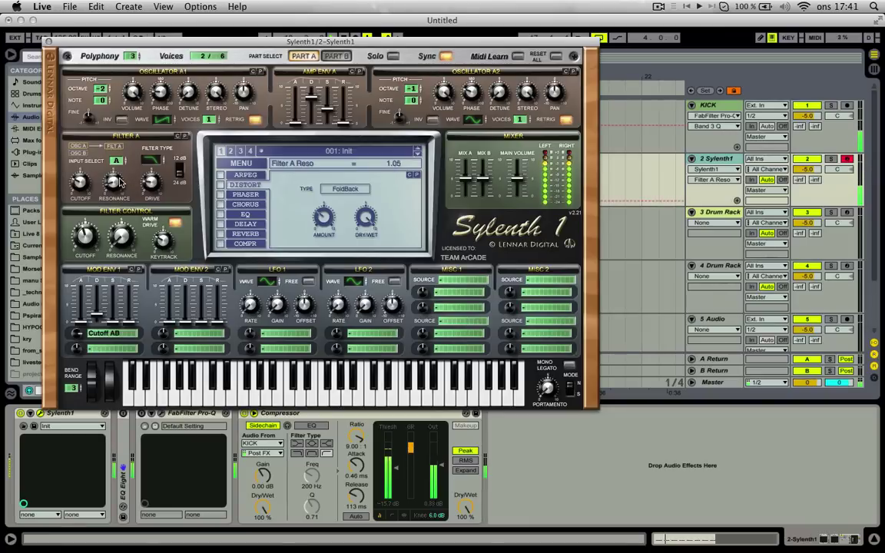
Adjust oscillator A1's phase, toggle its retrigger and close the Sylenth1 window.
drag(160, 91, 161, 99)
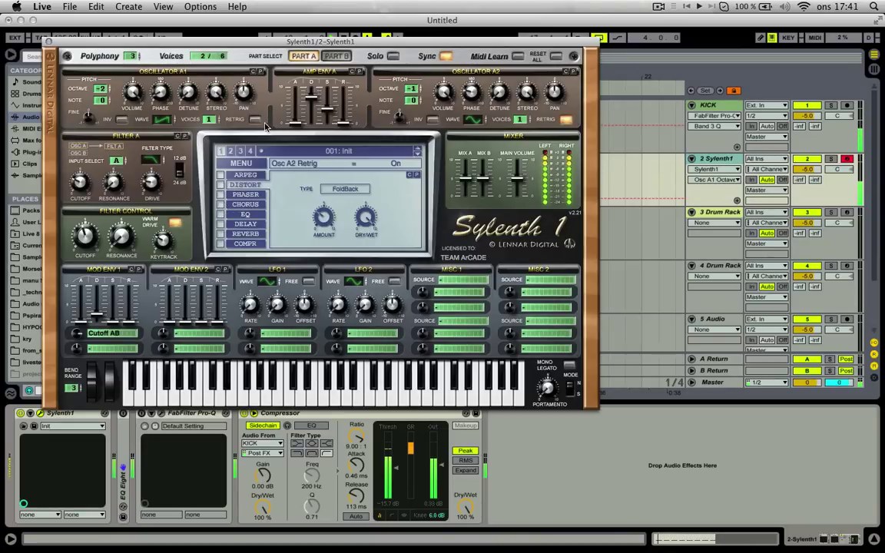
click(255, 119)
click(49, 41)
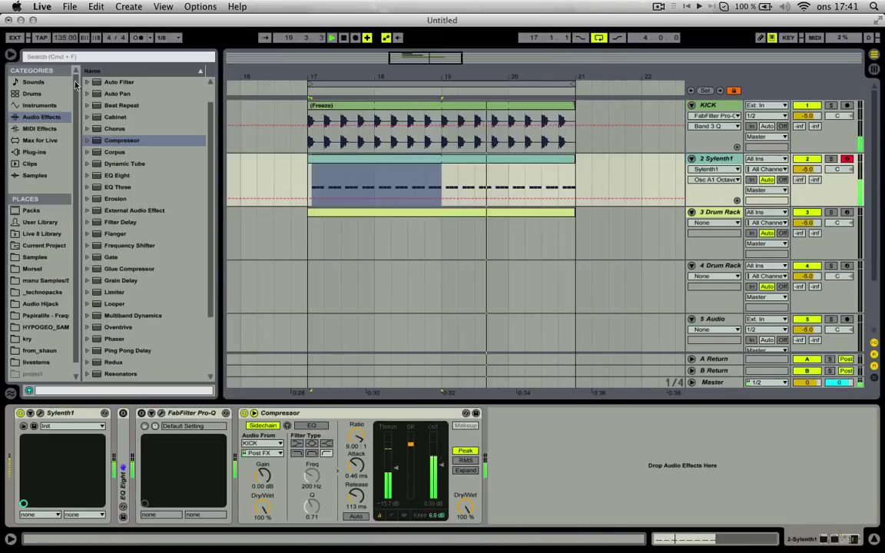
In the Sylenth1 track's FabFilter Pro-Q, add a Low Cut band with a 24 dB/oct slope at just under 40 Hz.
click(161, 413)
drag(96, 151, 138, 149)
click(141, 298)
click(154, 317)
click(140, 292)
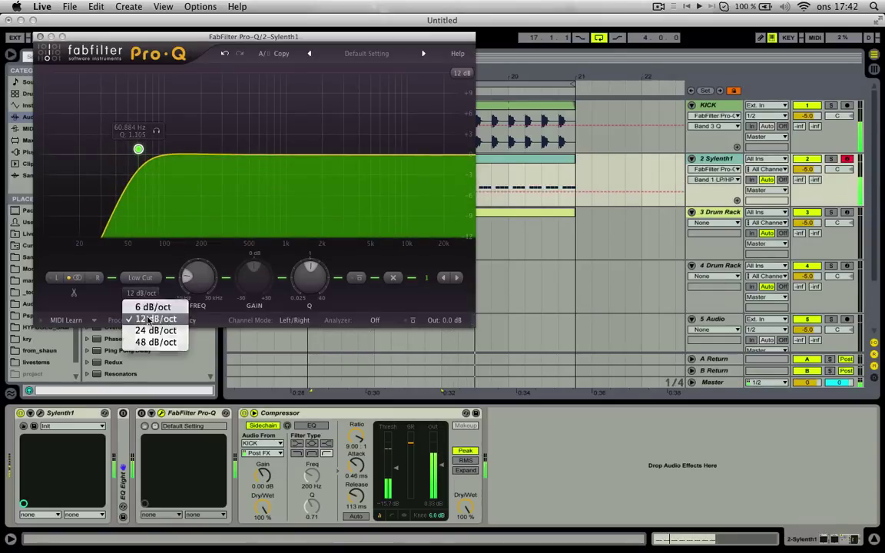
click(151, 330)
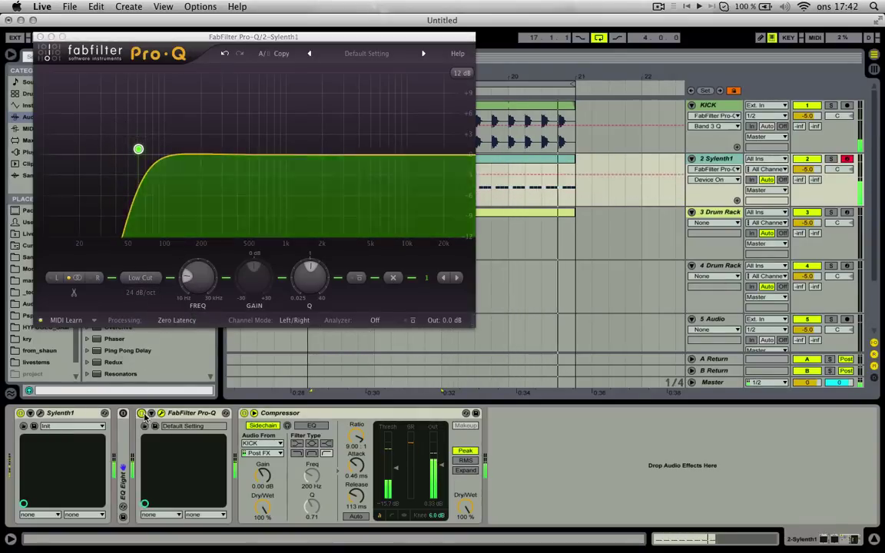
drag(139, 149, 113, 148)
Add two bell cuts in Pro-Q: about 468 Hz at -6.2 dB with Q 3.6, and about 3.6 kHz at -4.7 dB with Q 1.5.
drag(217, 152, 251, 220)
scroll(214, 198, up, 3)
drag(333, 154, 375, 201)
scroll(348, 209, up, 4)
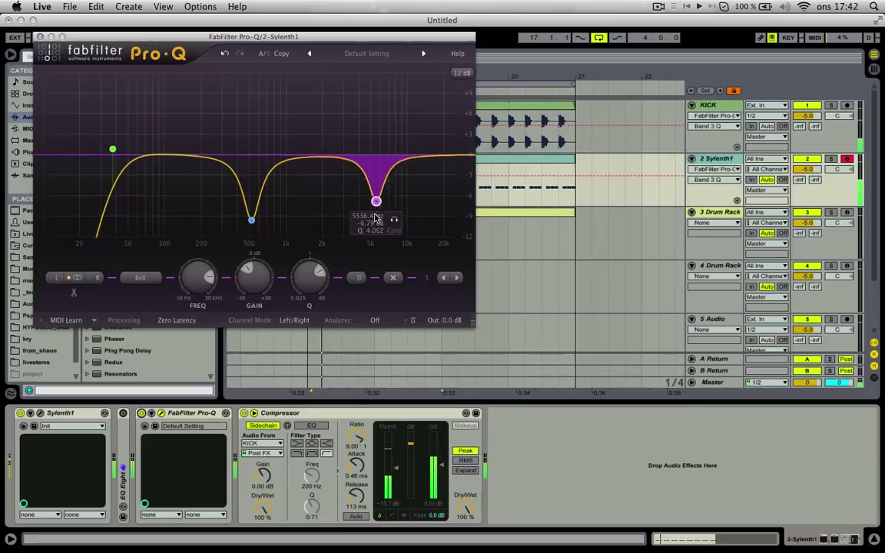
scroll(376, 202, down, 2)
drag(251, 220, 246, 197)
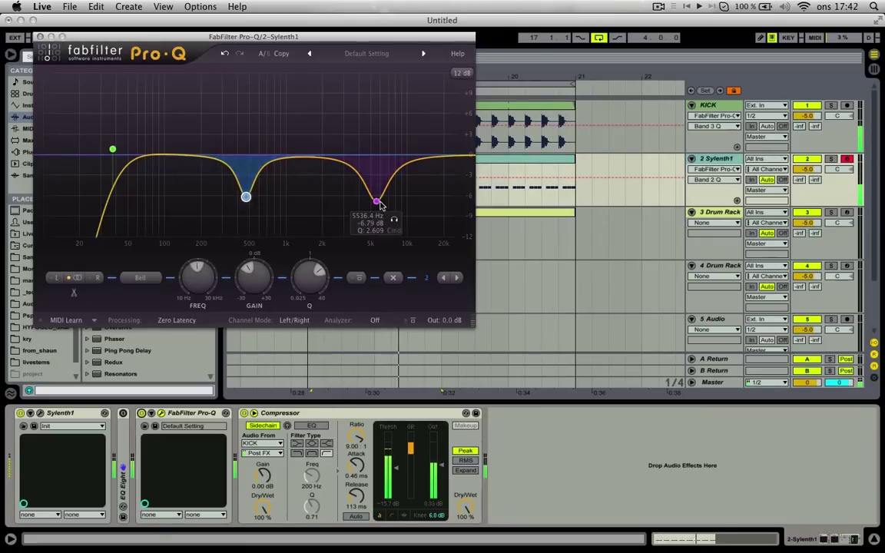
drag(377, 202, 353, 186)
scroll(377, 184, down, 2)
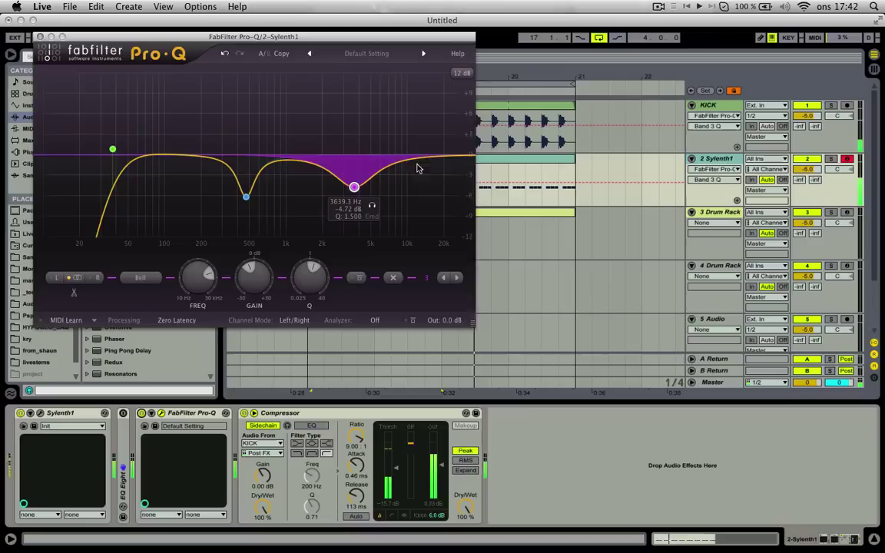
Add a fourth Pro-Q band at about 14 kHz, make it a High Cut and lower its Q to about 0.6.
click(425, 171)
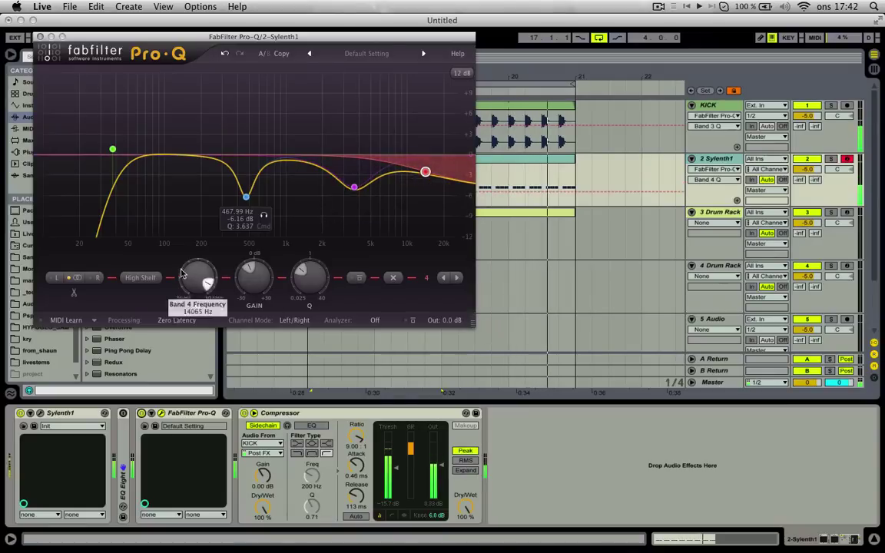
click(141, 277)
click(146, 342)
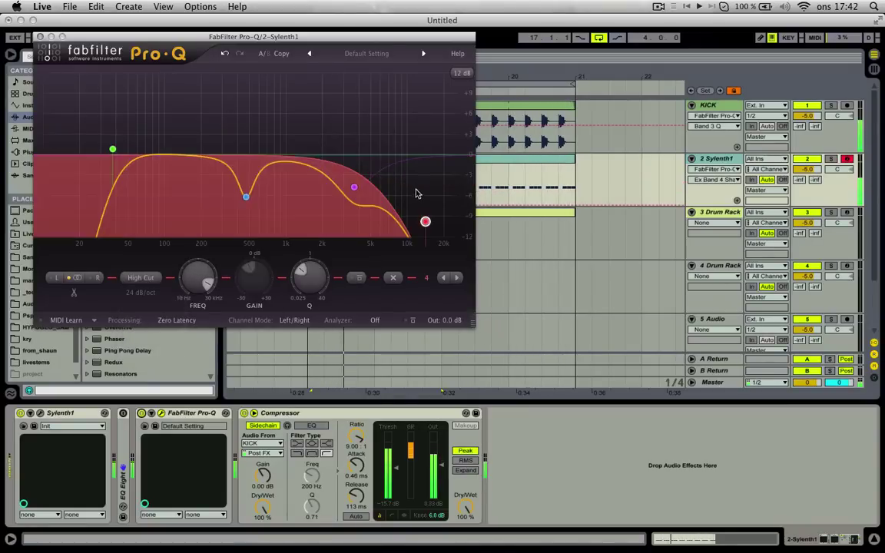
drag(425, 221, 424, 182)
Move the high-mid bell cut to about 2.9 kHz and set the low-mid one to about 371 Hz, -7.6 dB and Q 3.26.
drag(353, 187, 332, 181)
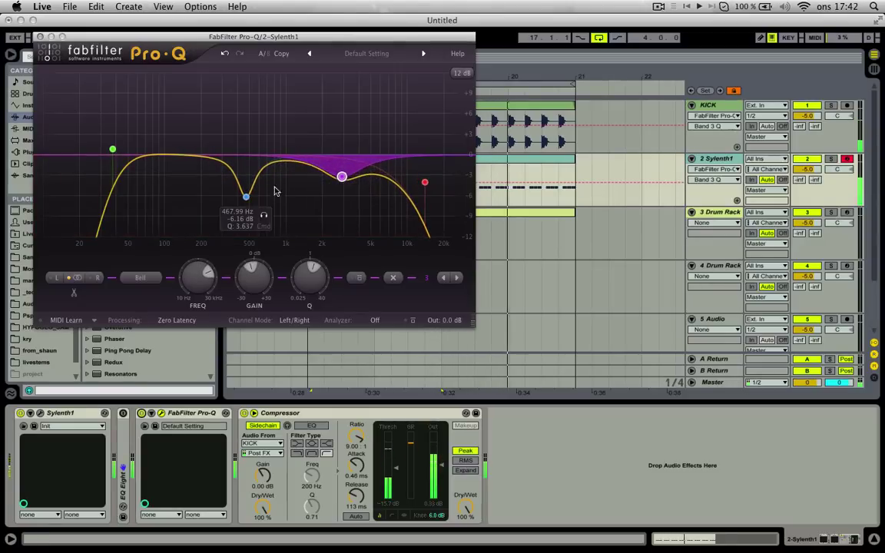
mouse_move(246, 197)
mouse_down()
mouse_move(204, 212)
mouse_move(234, 206)
mouse_up()
scroll(234, 205, up, 2)
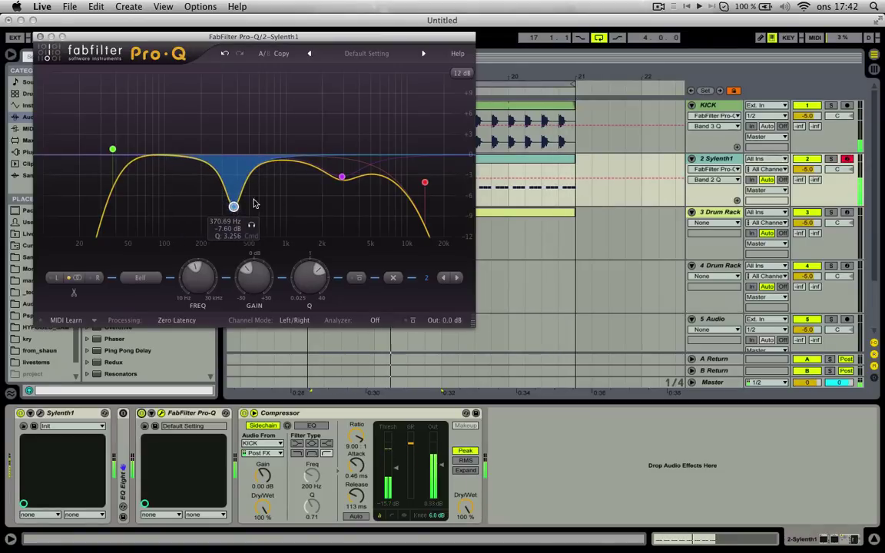
Set the Compressor ratio to 9.69:1, then lower Pro-Q's low cut to about 33 Hz and its low-mid bell cut to about 280 Hz.
drag(363, 447, 360, 444)
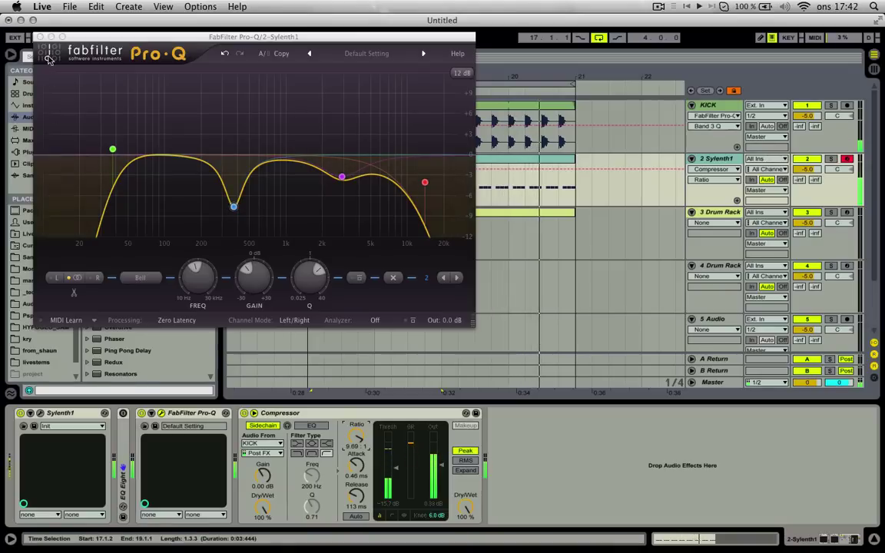
drag(112, 149, 106, 149)
drag(233, 206, 196, 207)
drag(215, 204, 219, 201)
Open the Sylenth1 MIDI clip and shorten all its notes to about half their length.
click(553, 161)
double_click(553, 162)
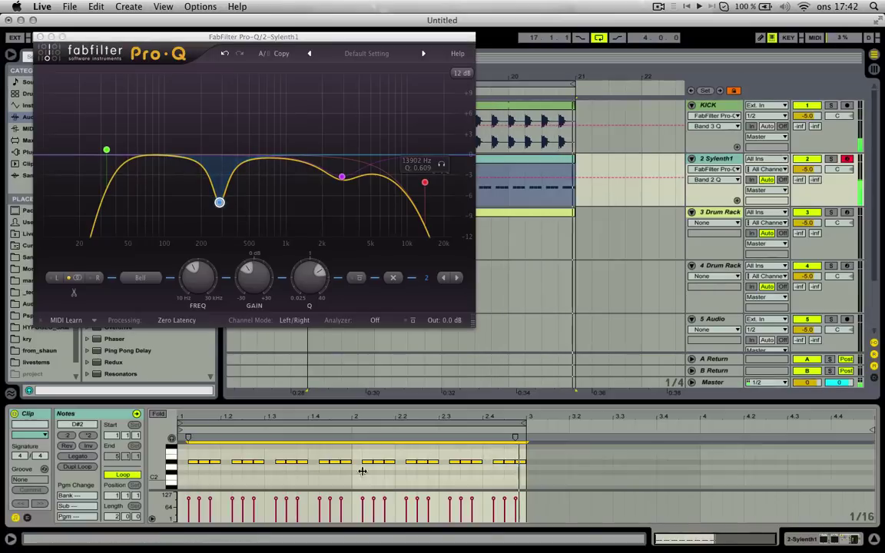
click(389, 468)
double_click(378, 417)
key(super+a)
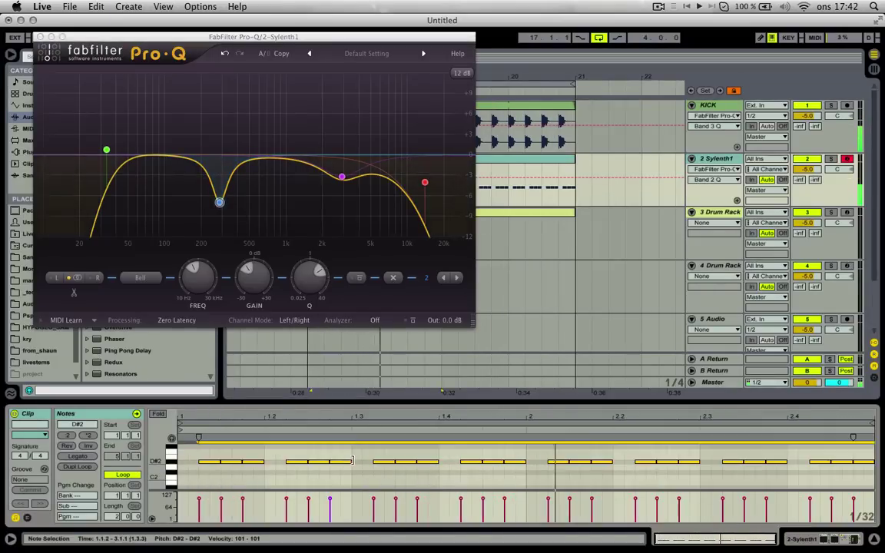
drag(352, 461, 343, 462)
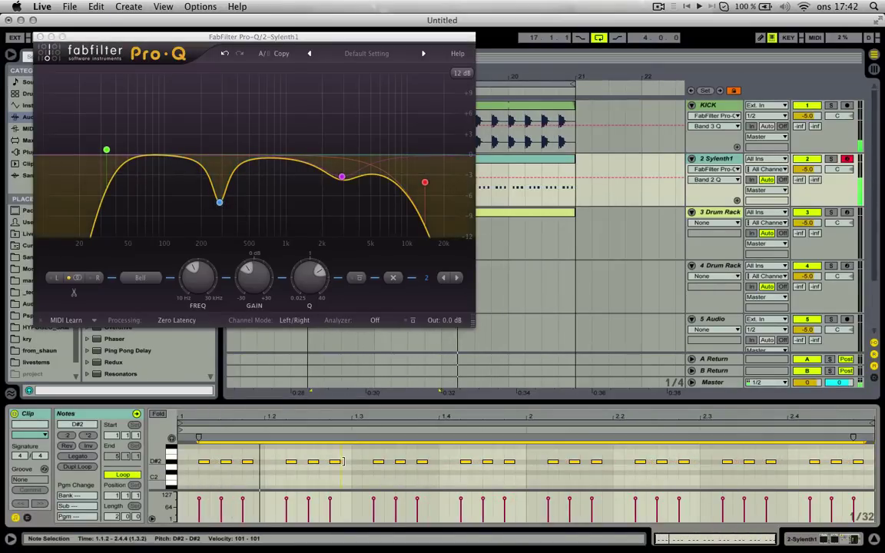
Close the Pro-Q window, reopen the Sylenth1 editor and set the Amp Env A release to 1.36.
click(40, 36)
double_click(700, 161)
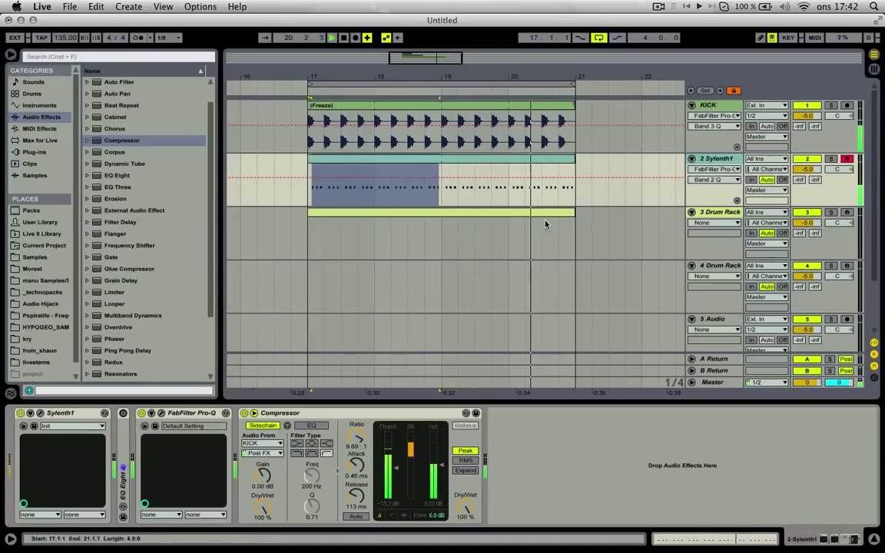
click(40, 413)
click(40, 413)
click(40, 413)
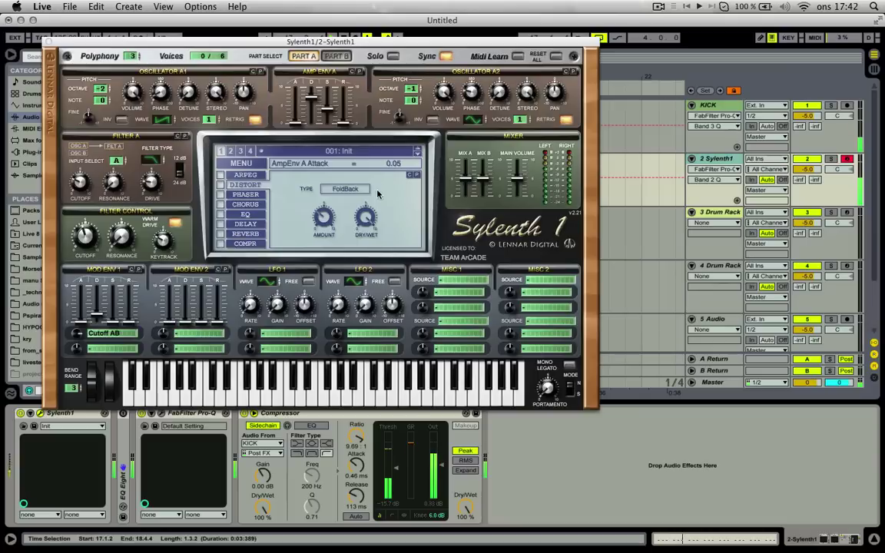
drag(350, 125, 351, 112)
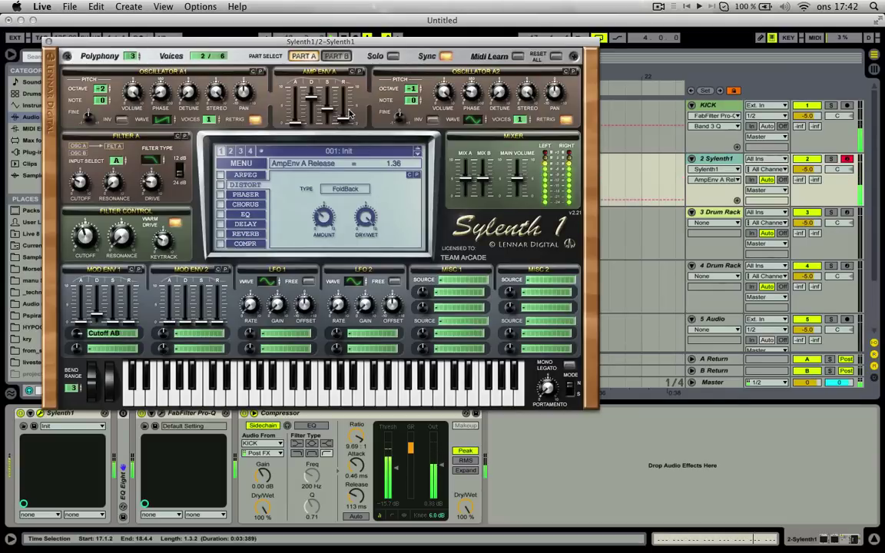
Set the Mod Env 1 release to 0.57 and the Amp Env A attack to 0.11.
drag(297, 125, 295, 138)
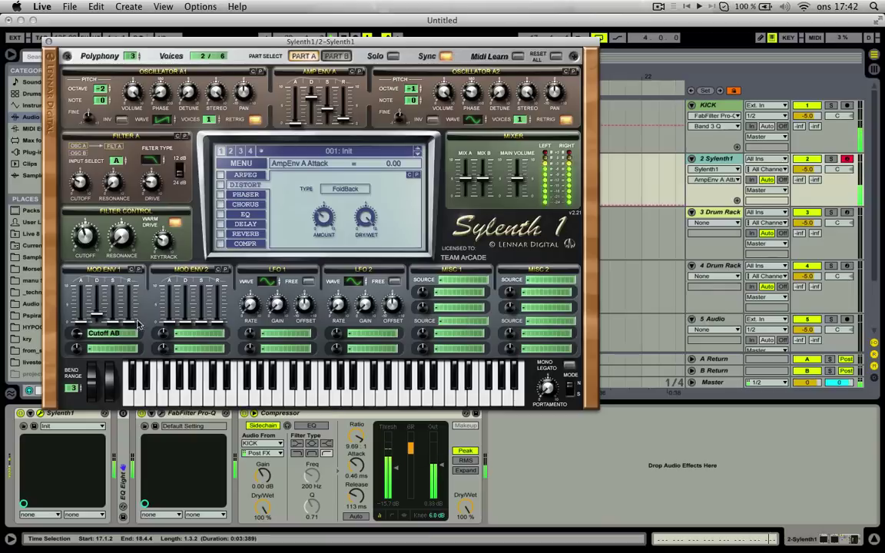
drag(130, 322, 130, 319)
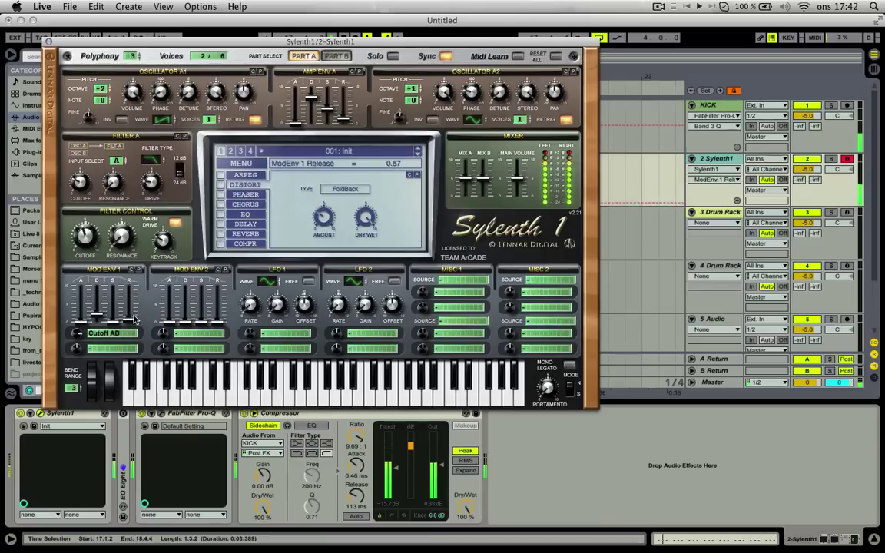
click(298, 126)
drag(297, 139, 298, 145)
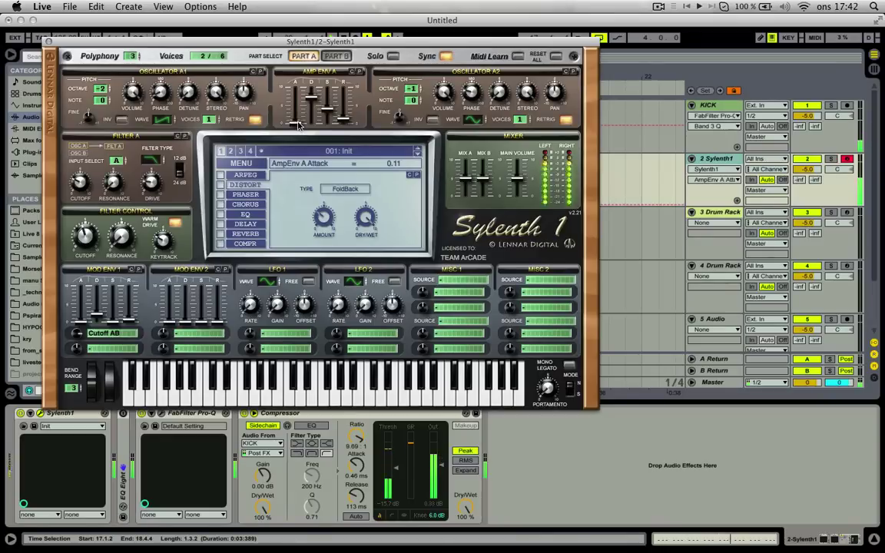
click(415, 92)
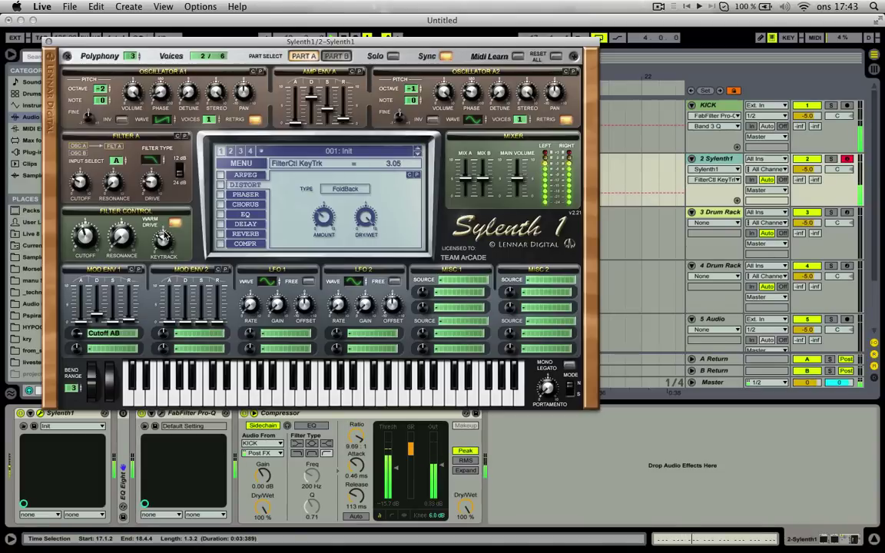
Enable Sylenth1's Phaser, set its dry/wet mix to about 53% and adjust its center frequency.
click(219, 194)
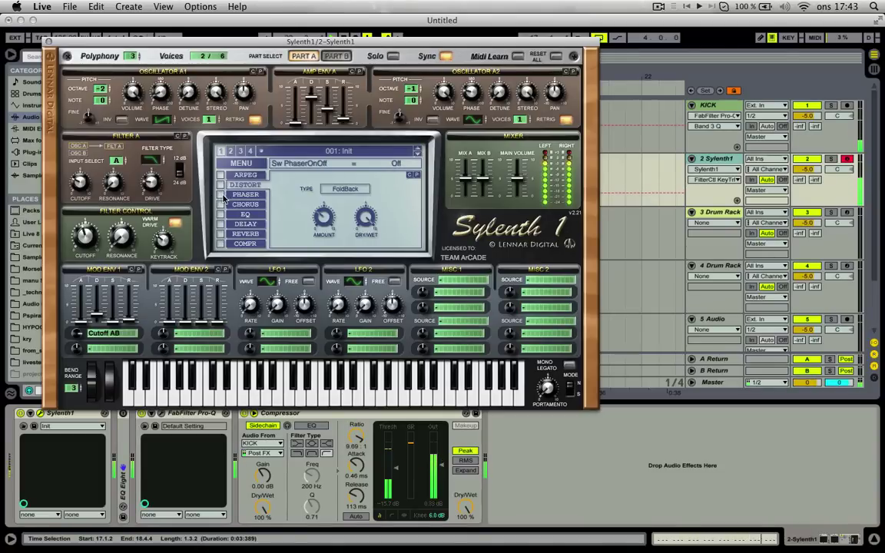
click(245, 195)
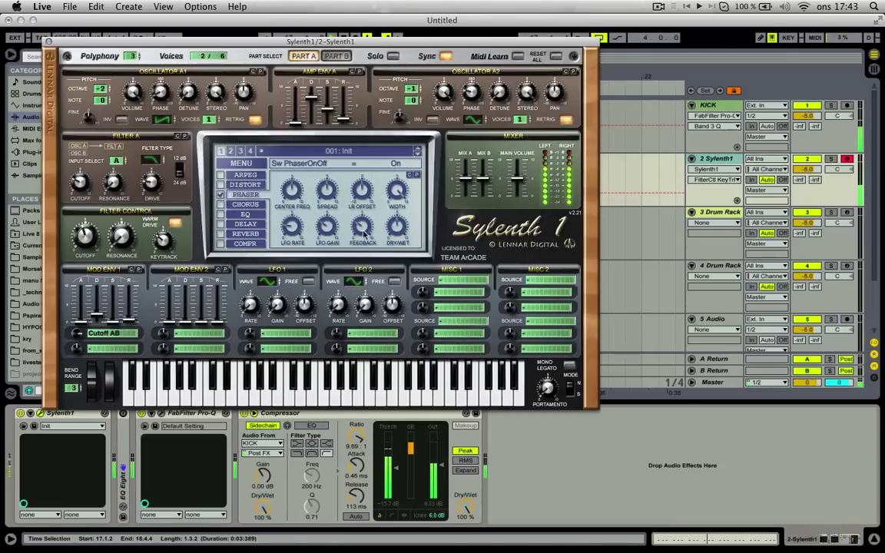
drag(388, 225, 366, 310)
drag(363, 225, 373, 172)
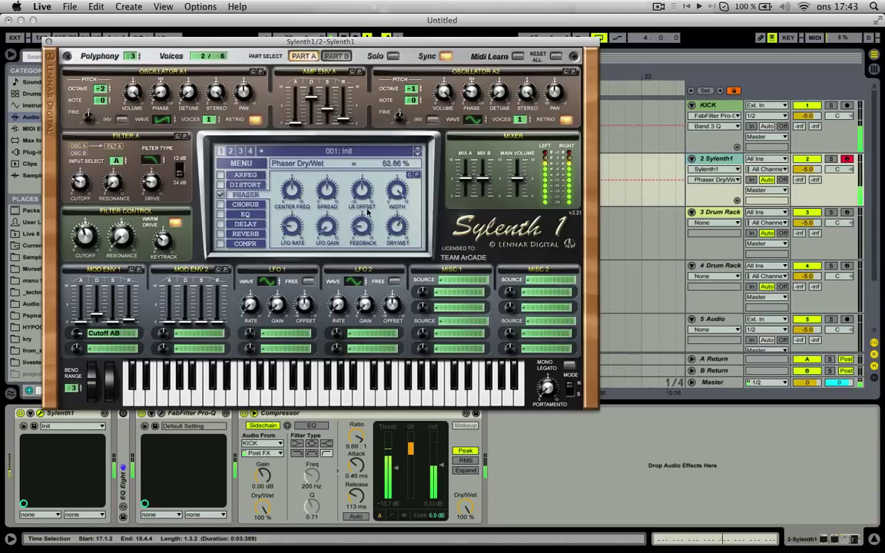
click(292, 201)
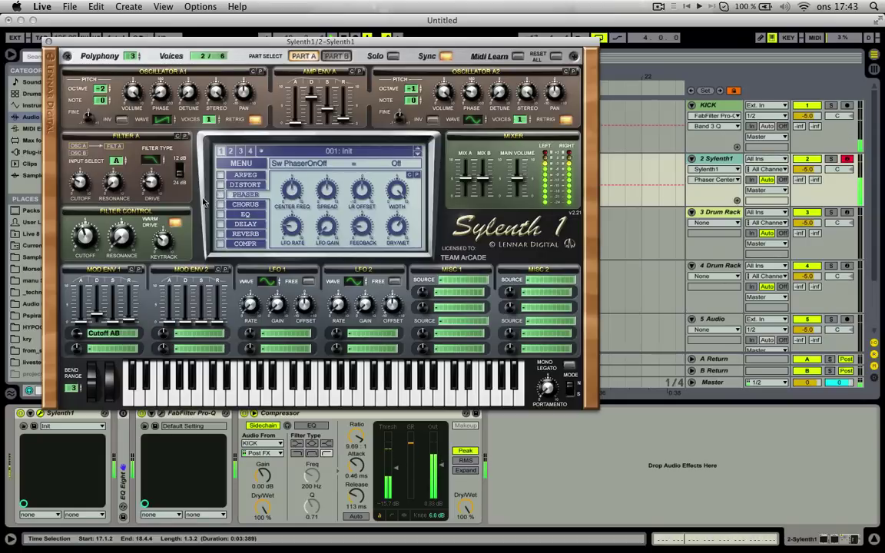
Duplicate the Sylenth1 track, turn the Phaser off on the original and close its editor.
click(714, 161)
key(super+d)
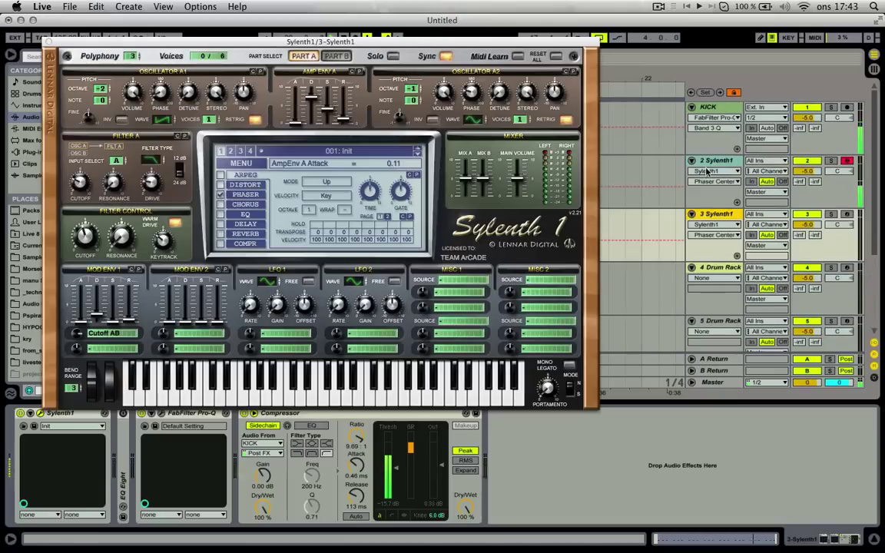
click(220, 195)
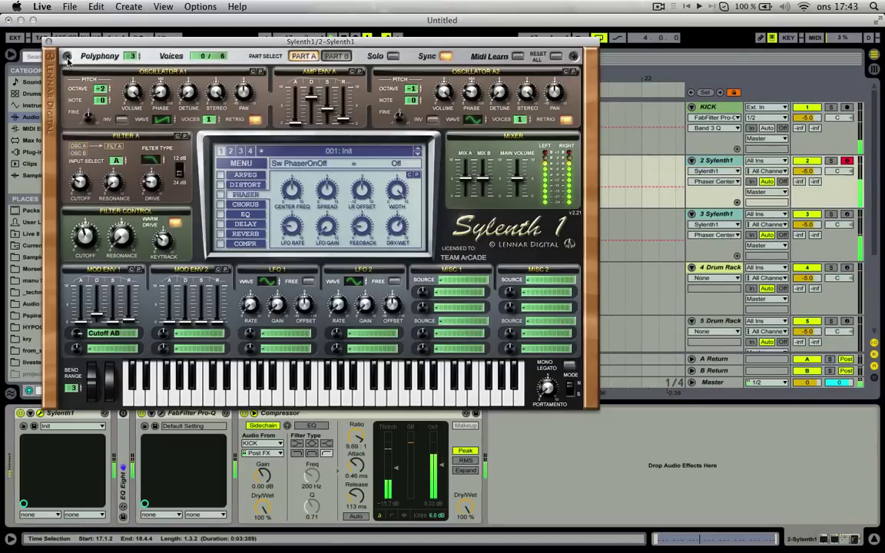
click(48, 41)
Rename the original Sylenth1 track "bass" and its duplicate "basslayer".
click(704, 216)
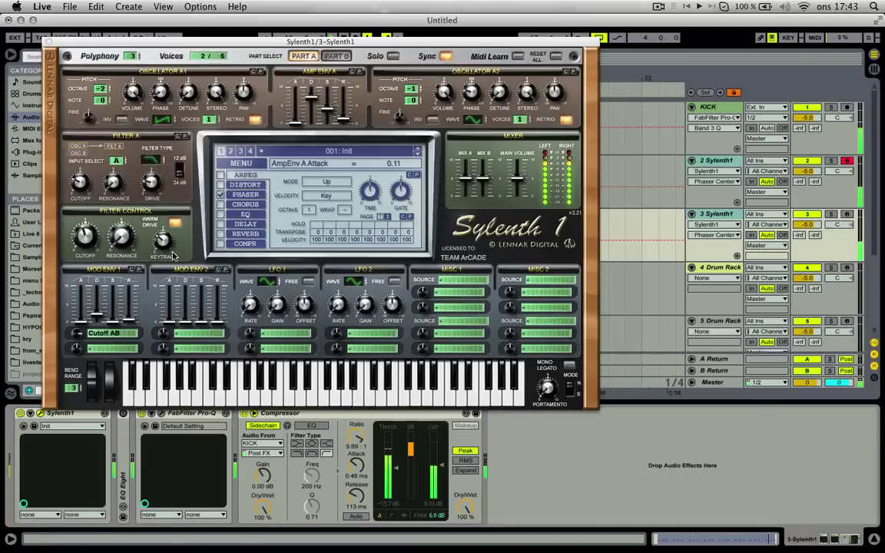
click(720, 214)
click(722, 162)
key(super+r)
text(bass)
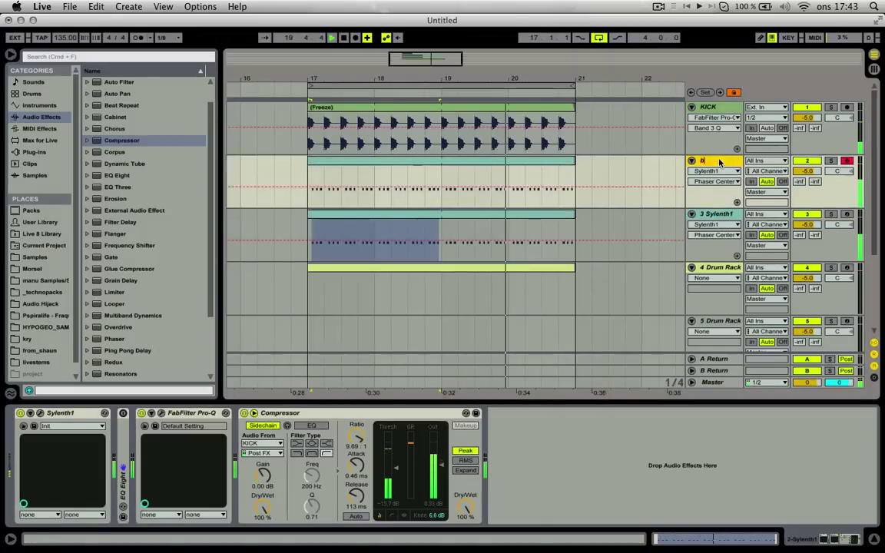
click(720, 214)
text(bas)
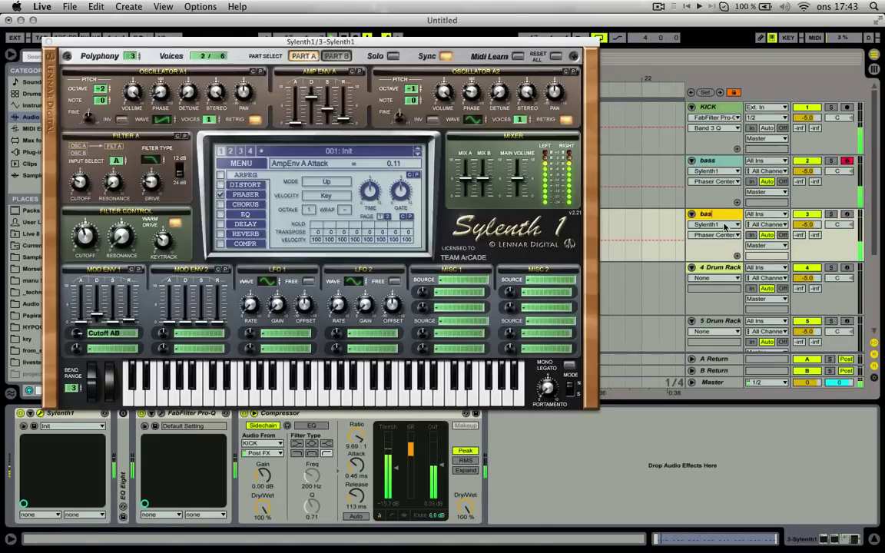
text(slaer)
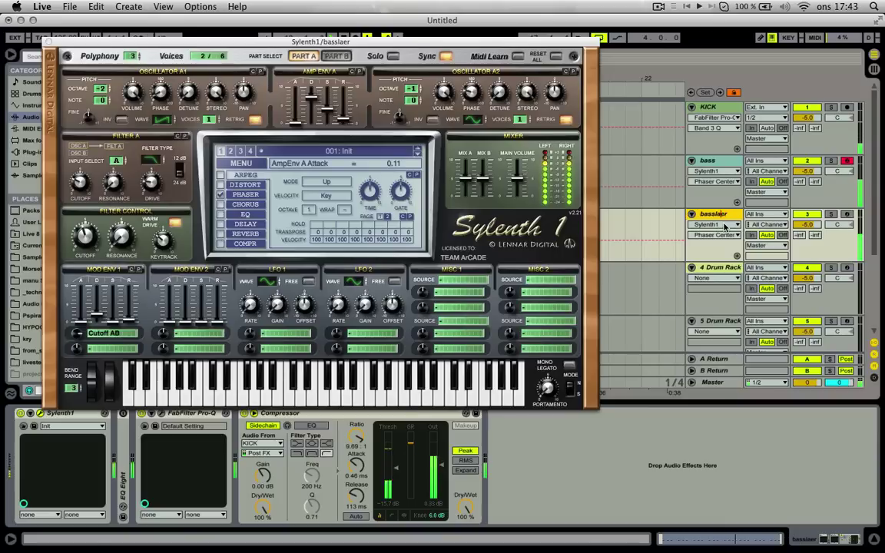
key(Return)
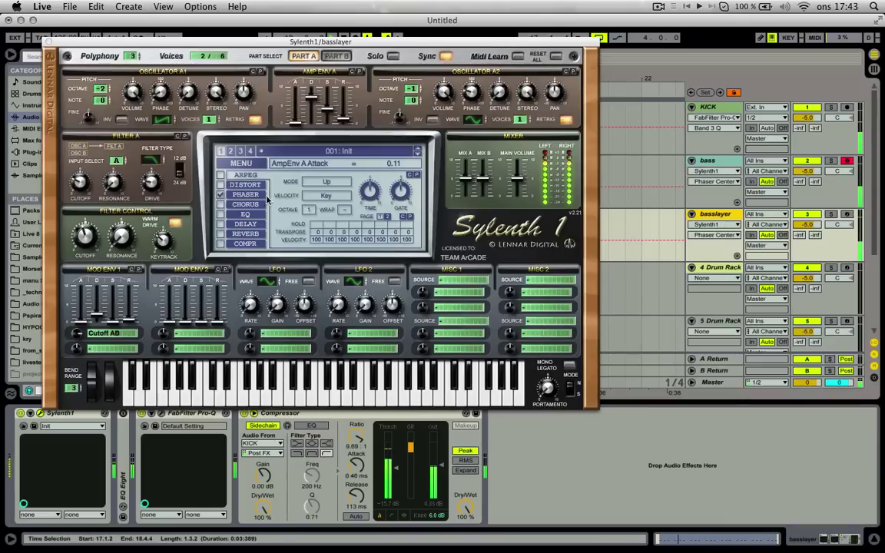
In basslayer's Sylenth1, set the Filter Control cutoff to about 214 Hz and the Amp Env A sustain to 4.43.
click(241, 195)
click(95, 233)
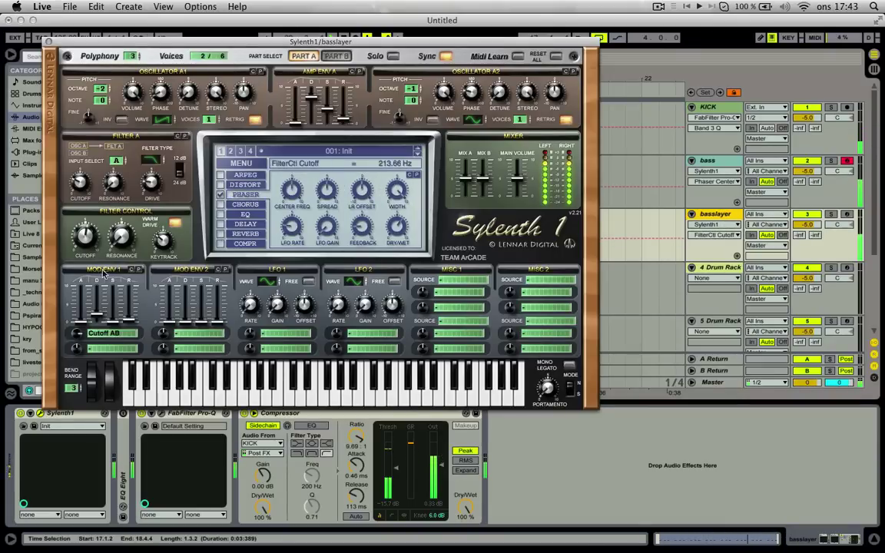
drag(85, 185, 86, 197)
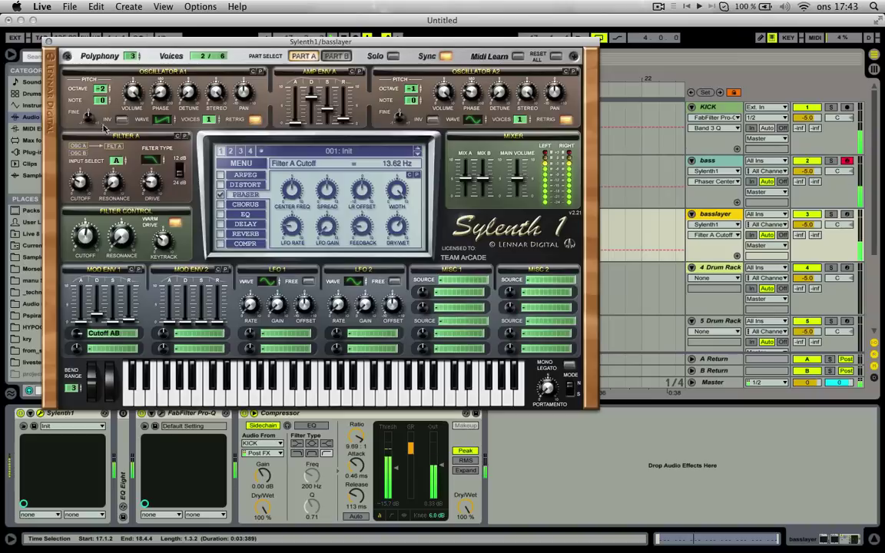
click(109, 87)
click(107, 90)
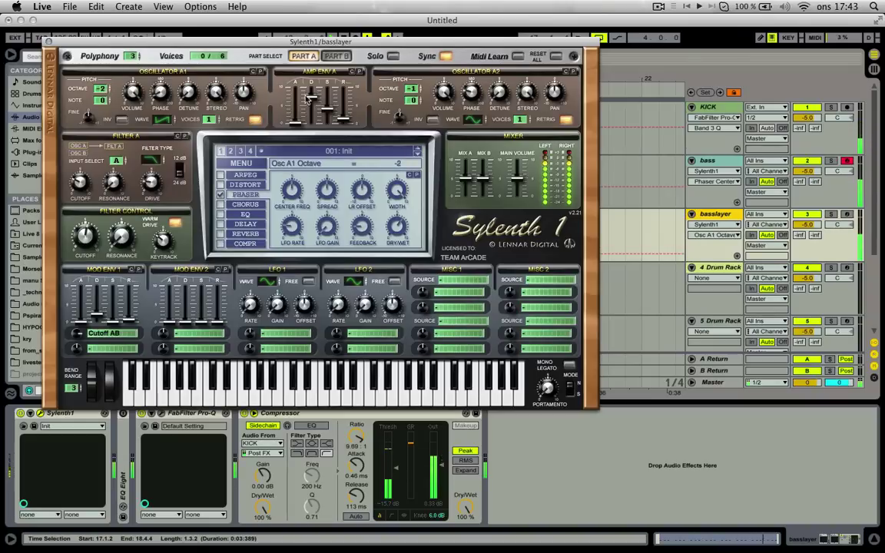
drag(307, 98, 333, 117)
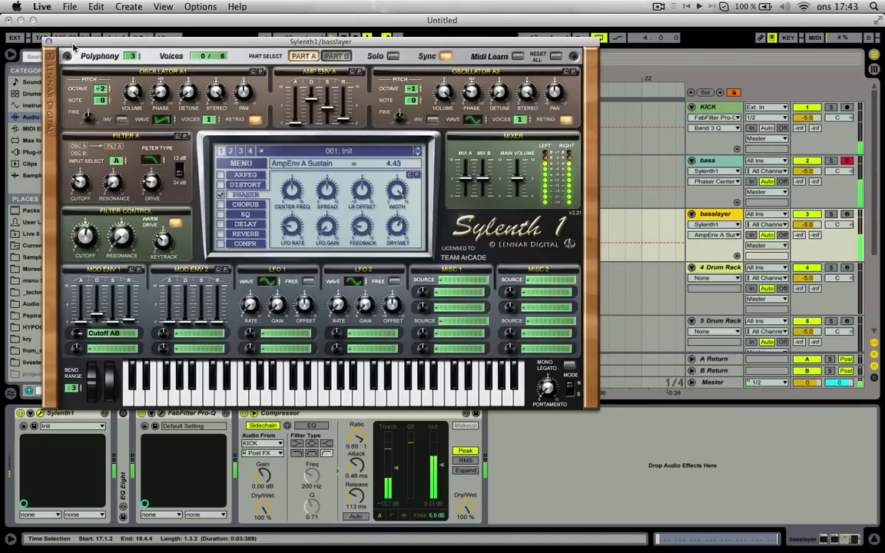
Raise the low cut frequency in basslayer's Pro-Q to about 40 Hz, close the plug-in windows and show the Session view mixer.
click(48, 42)
click(160, 413)
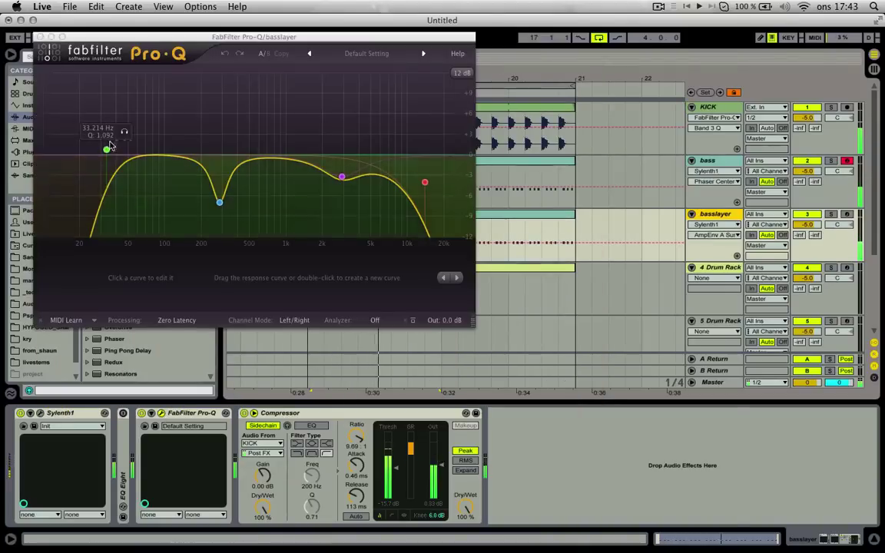
mouse_move(108, 148)
mouse_down()
mouse_move(204, 145)
mouse_move(94, 147)
mouse_move(117, 147)
mouse_up()
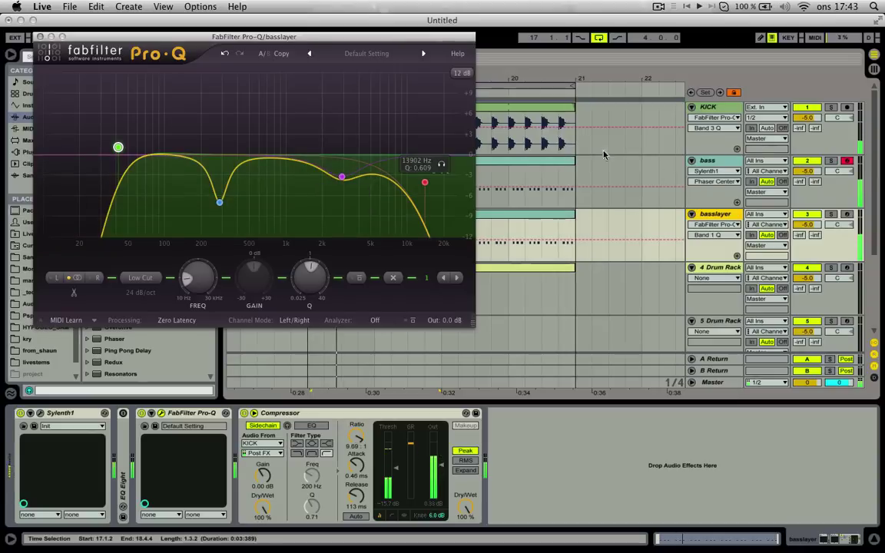
click(40, 37)
key(Tab)
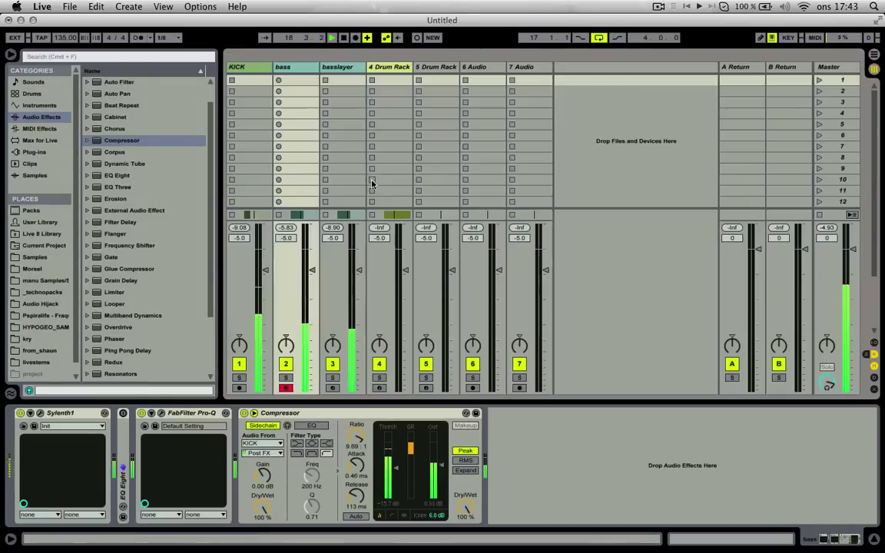
Try raising the bass and basslayer track volumes together to -4.4 dB.
click(357, 272)
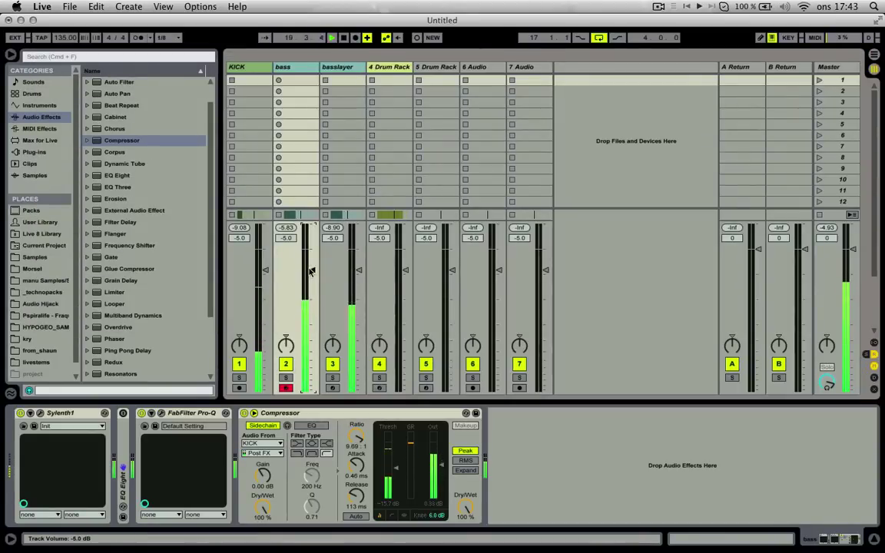
shift+click(338, 67)
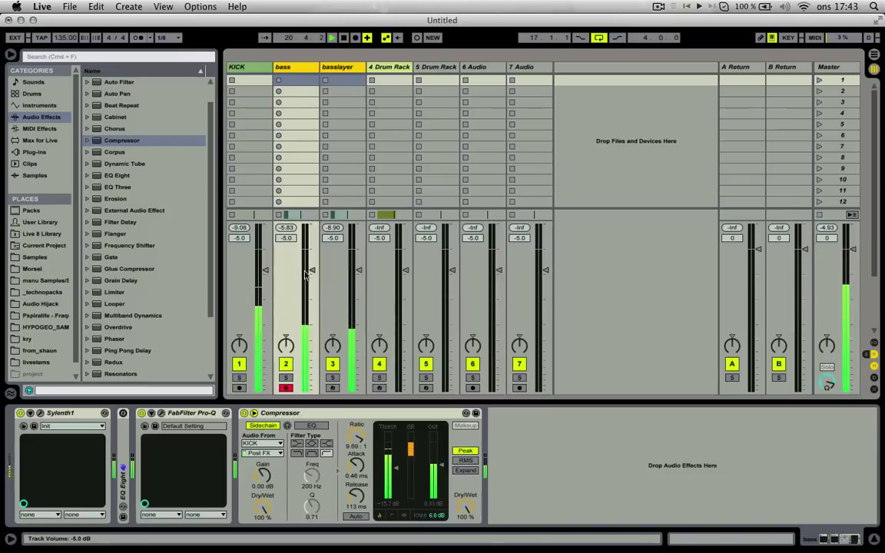
drag(311, 271, 311, 267)
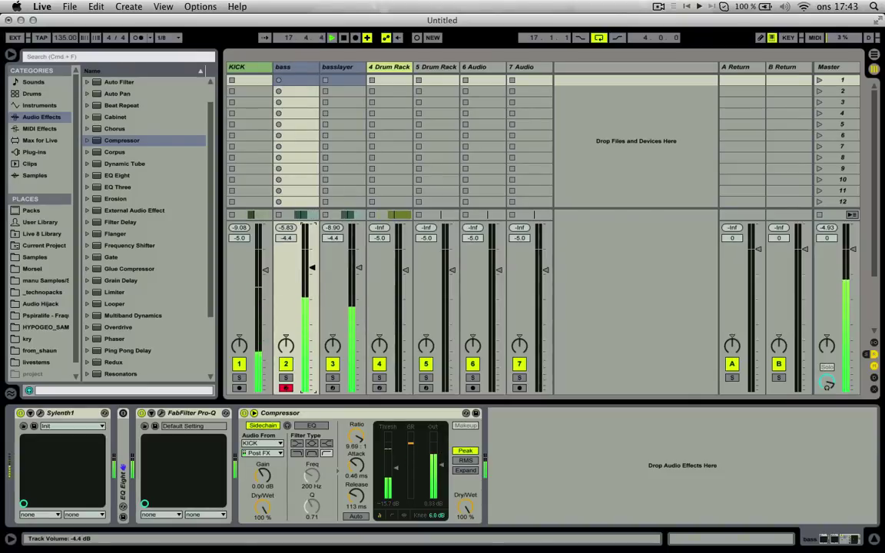
Group the KICK, bass and basslayer tracks and name the group "k+b".
click(301, 67)
click(332, 67)
shift+click(251, 68)
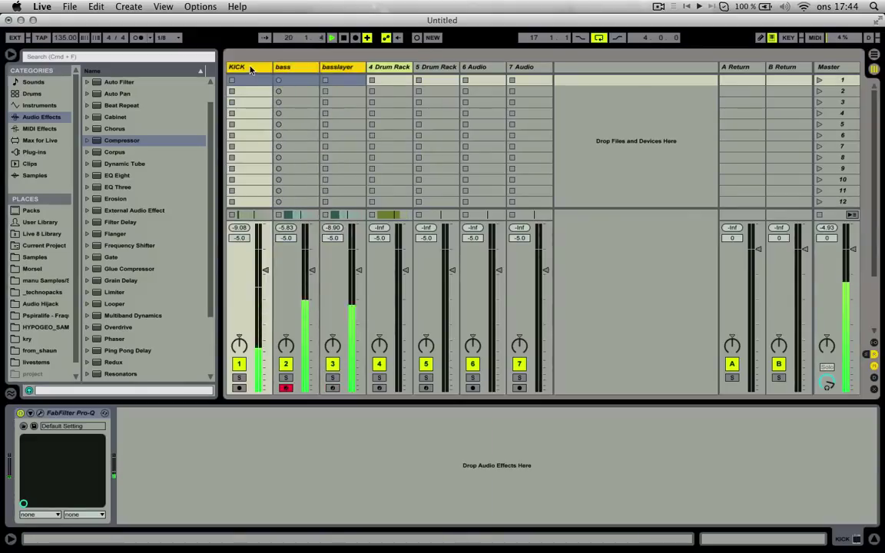
right_click(251, 68)
click(285, 160)
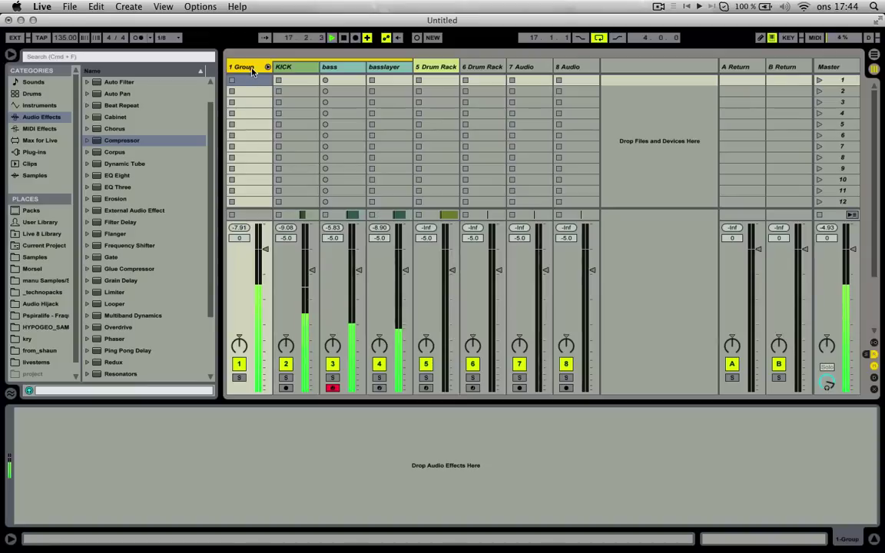
text(k+b)
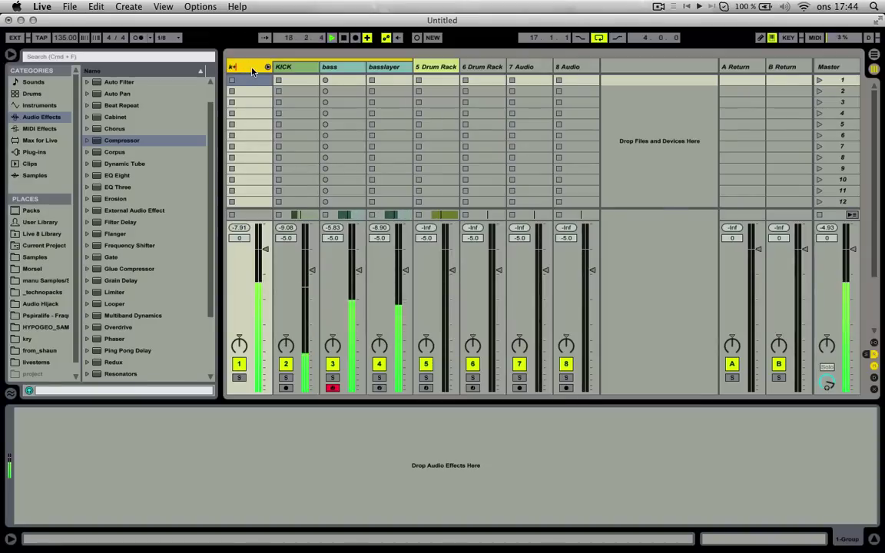
key(Return)
Back in the Arrangement, set basslayer's Pro-Q band 3 to about 1667 Hz and -8.3 dB, and its Compressor to -24.0 dB threshold and 18.3:1 ratio.
key(Tab)
key(space)
click(530, 259)
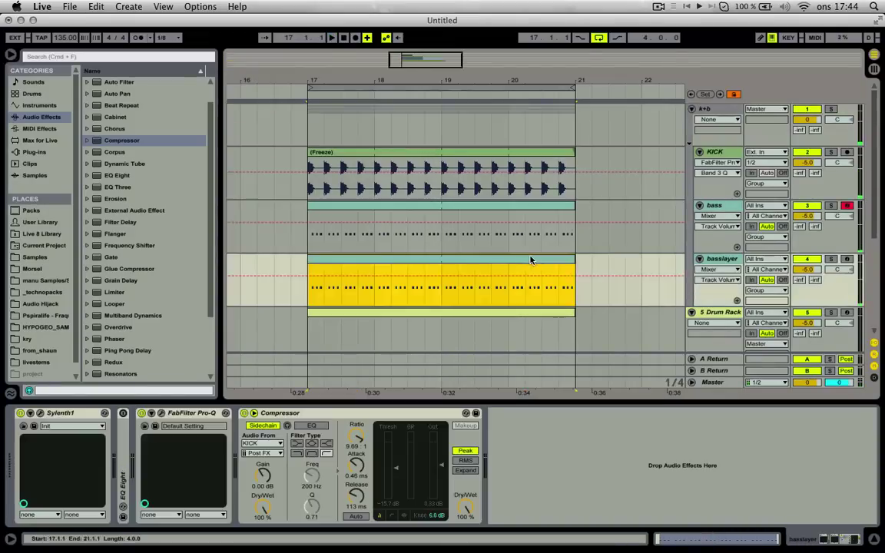
click(152, 413)
drag(341, 176, 313, 211)
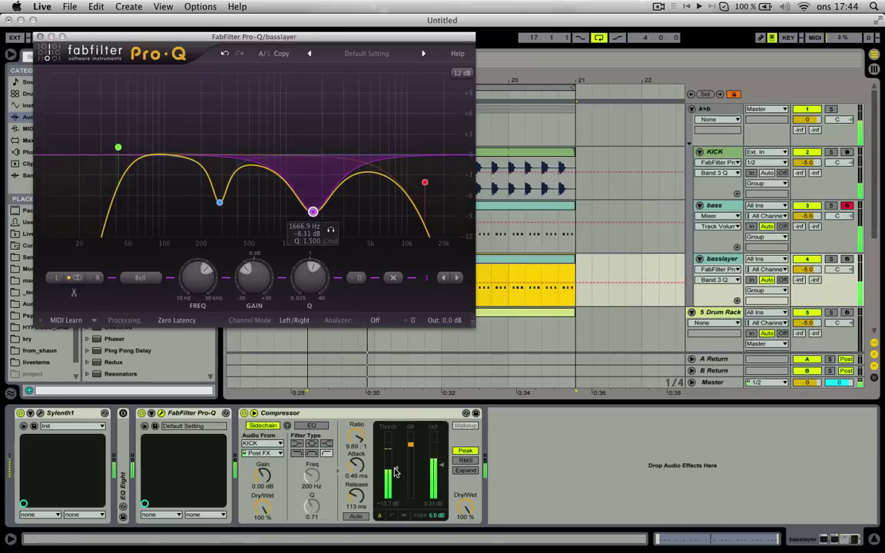
click(395, 482)
drag(364, 447, 364, 446)
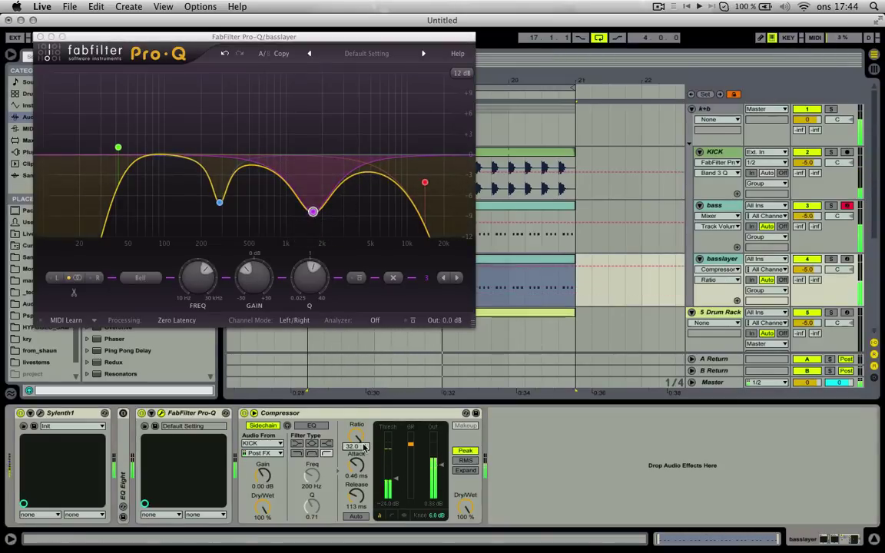
Recolor the basslayer clip and the basslayer track green.
right_click(549, 261)
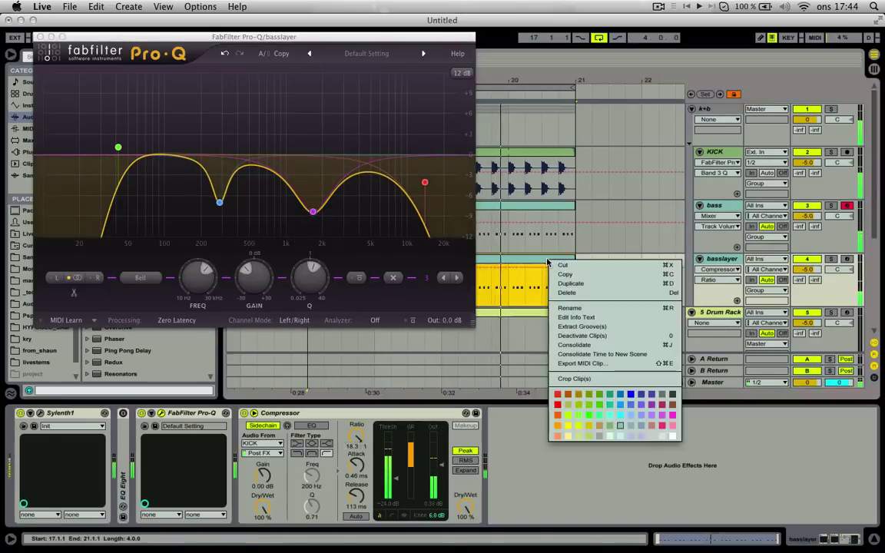
click(611, 427)
right_click(724, 260)
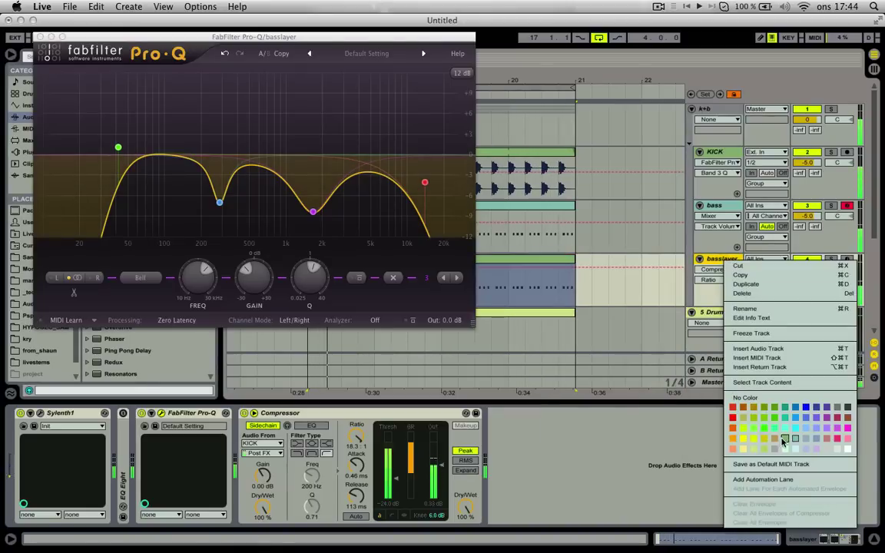
click(783, 439)
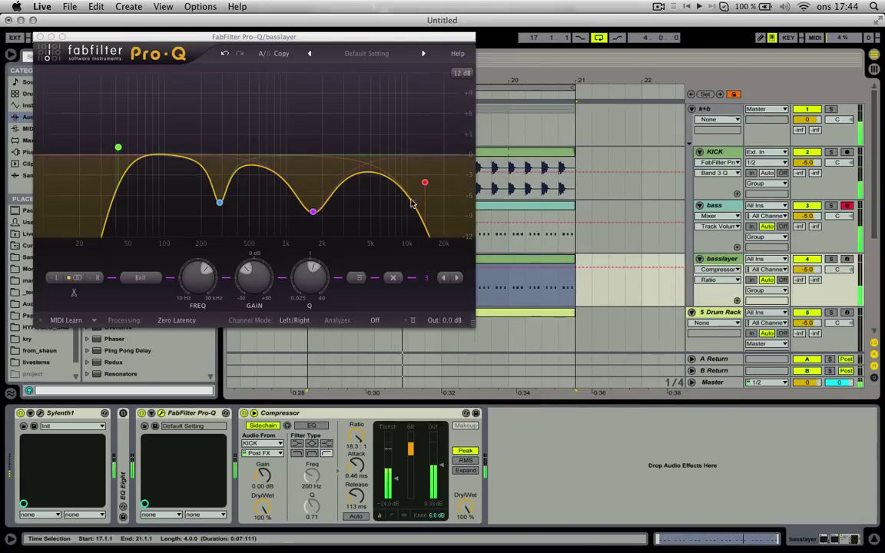
Lower basslayer's Pro-Q high cut to about 9 kHz and adjust the Sylenth1 oscillator phases, with Osc A2 at 180 degrees.
drag(393, 188, 402, 161)
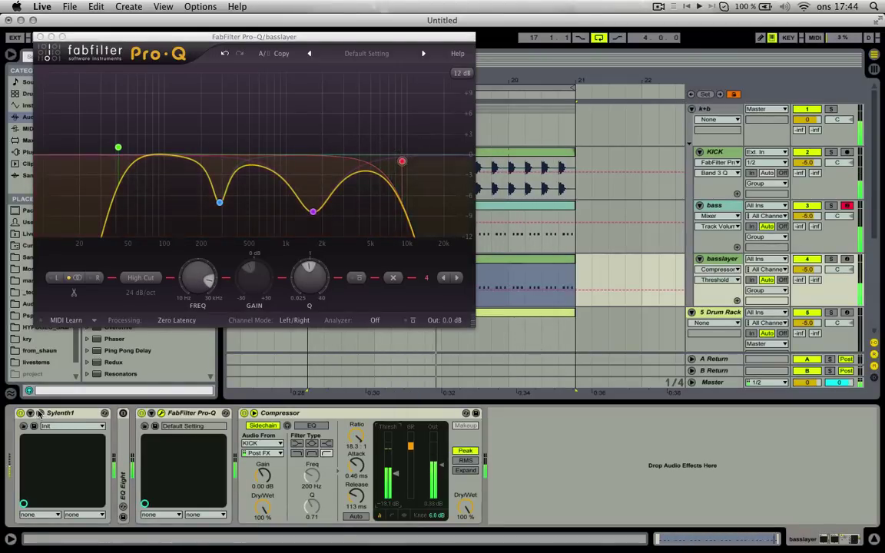
click(40, 413)
click(166, 87)
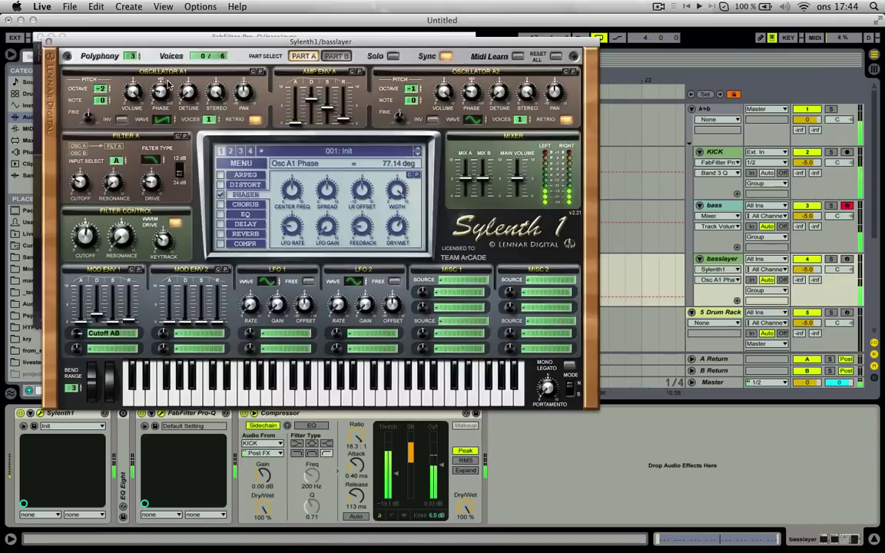
drag(166, 87, 166, 90)
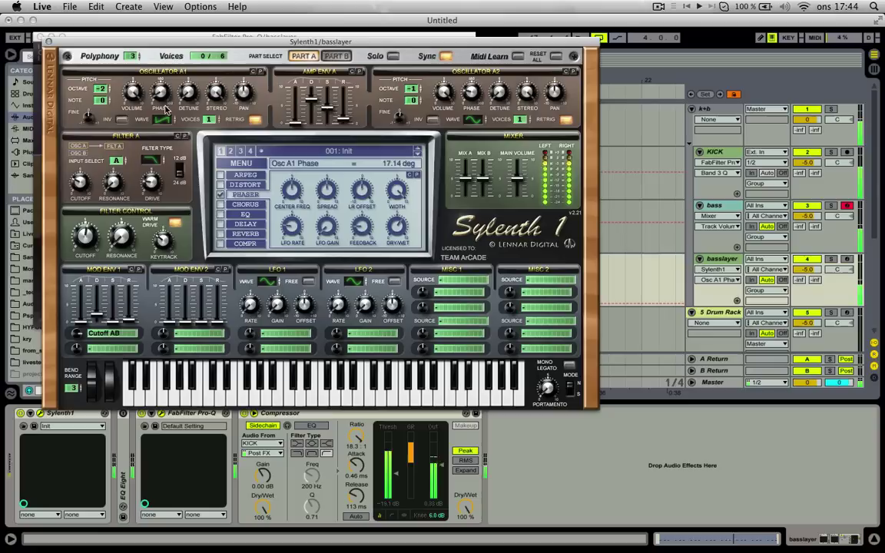
drag(165, 111, 166, 108)
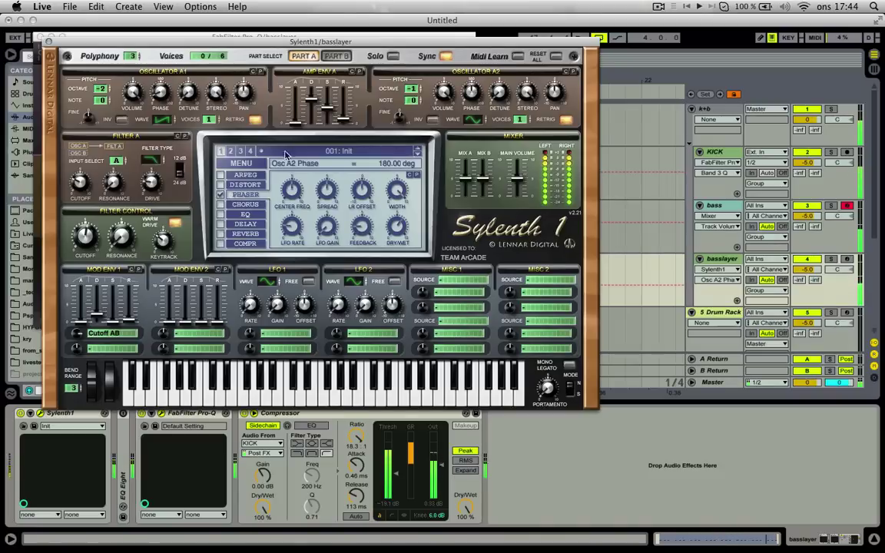
Compare basslayer's sound without the Phaser, and set Filter A cutoff to 13.62 Hz, Mod Env 1 decay to 1.90 and Phaser dry/wet to 62.86%.
click(222, 195)
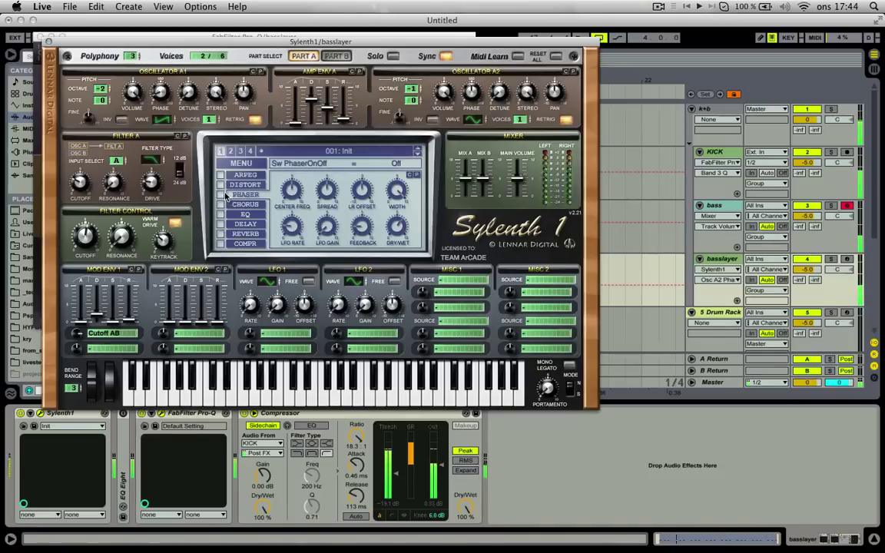
click(84, 183)
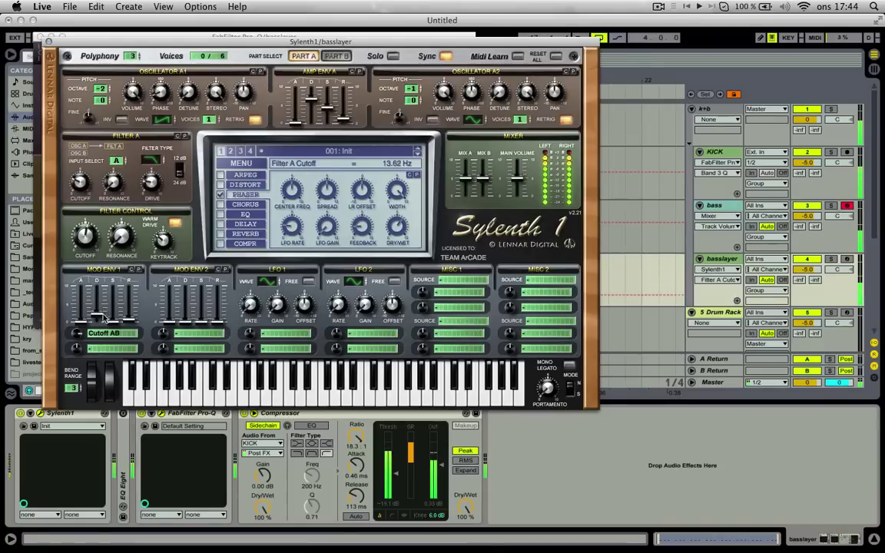
click(102, 319)
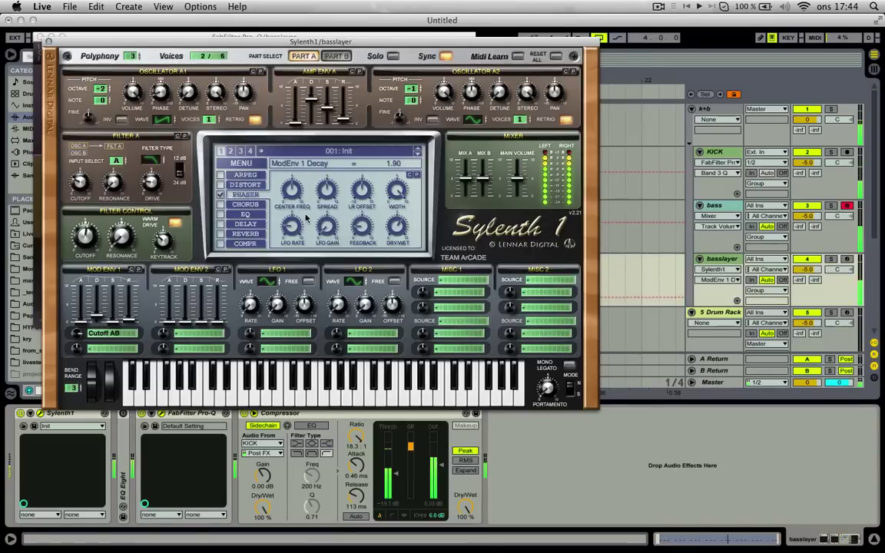
click(292, 194)
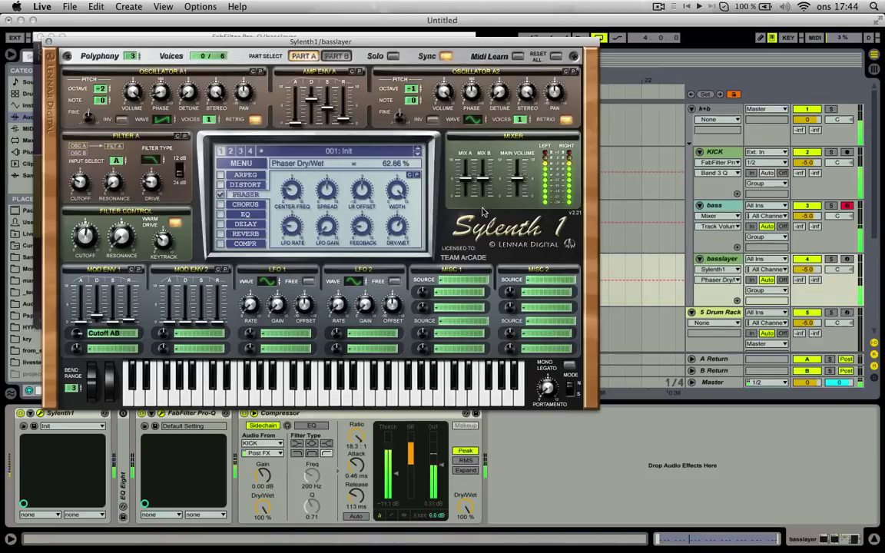
In basslayer's Sylenth1 mixer, set the main volume to 6.03 and Mix A to 5.17, with Mix B turned fully down.
click(524, 177)
drag(524, 167, 516, 178)
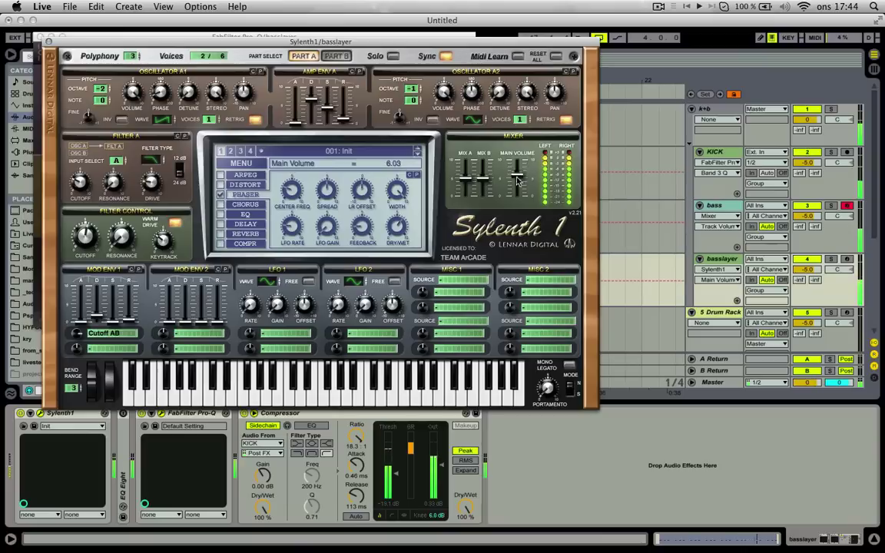
drag(463, 165, 473, 167)
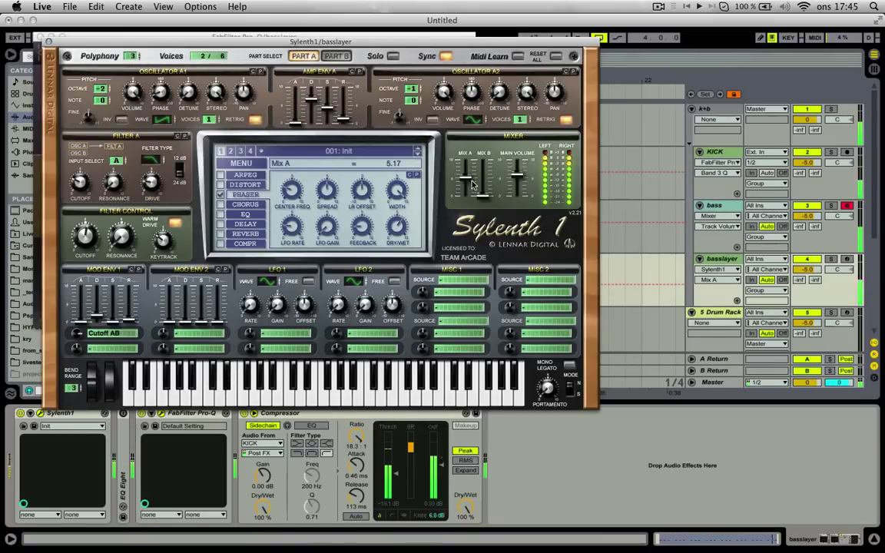
Set basslayer's Osc A2 phase to about 225 degrees and close the Sylenth1 and Pro-Q windows.
click(474, 96)
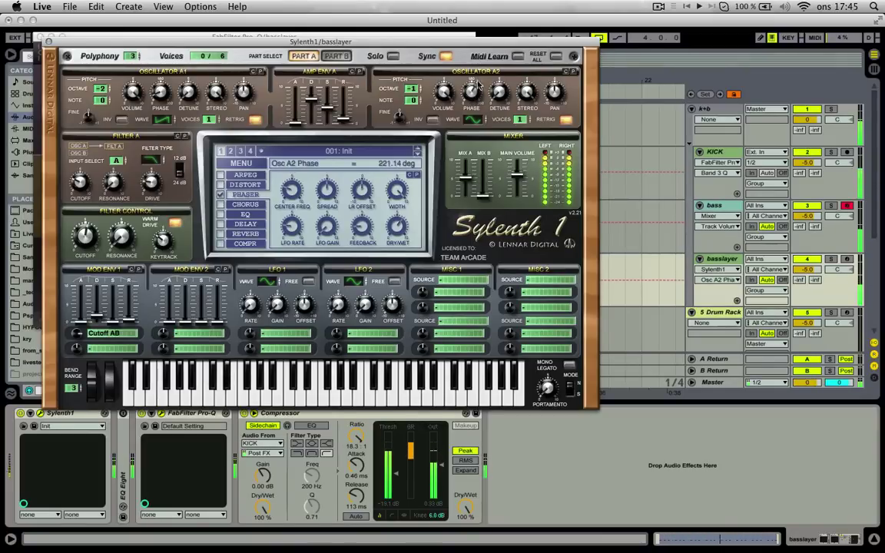
drag(481, 71, 484, 63)
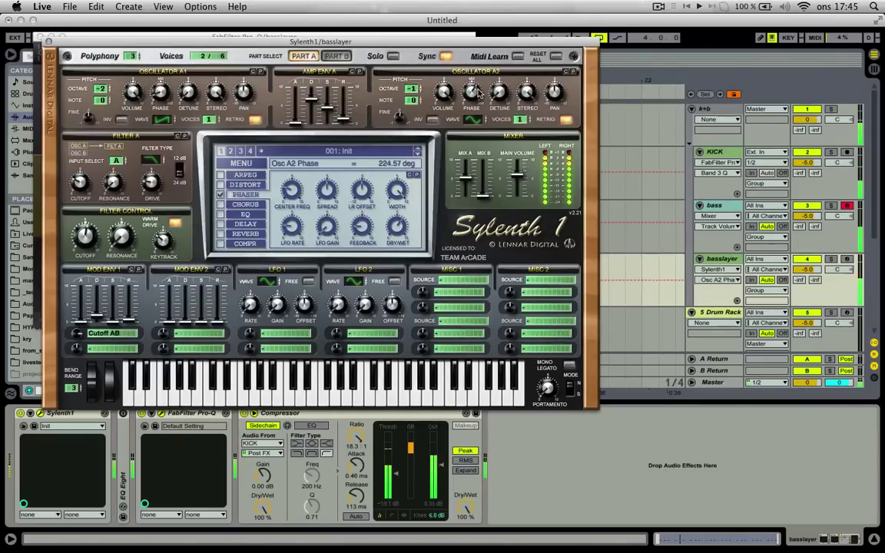
click(48, 41)
click(37, 35)
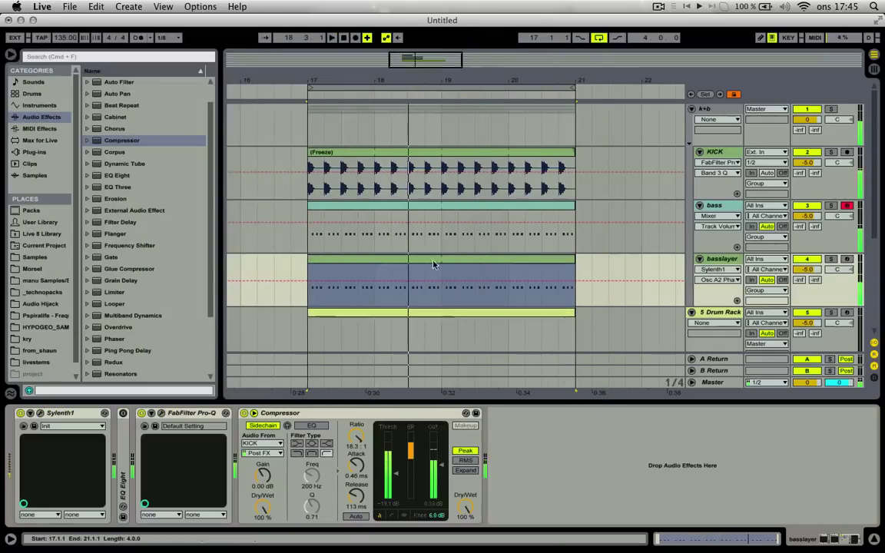
Play the loop to compare it with and without basslayer, and lower the basslayer track volume to -8.7 dB.
scroll(700, 245, down, 2)
key(space)
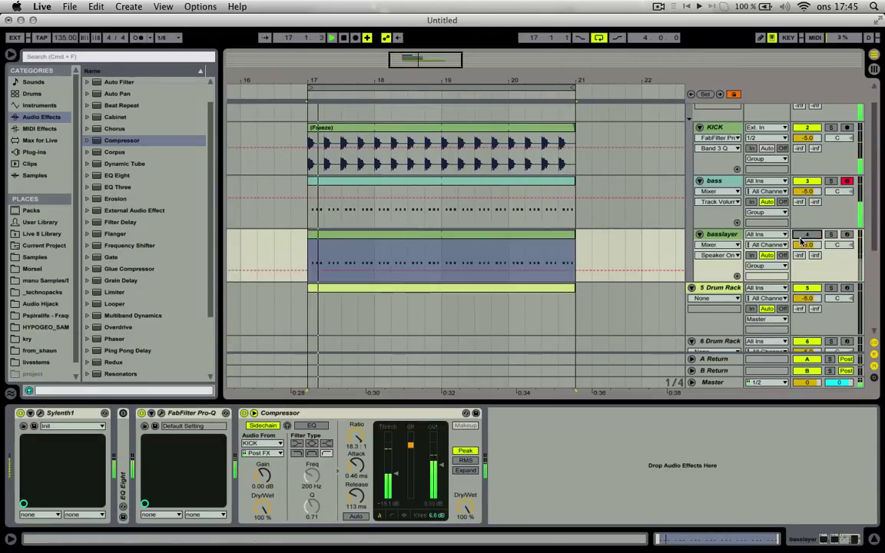
click(717, 183)
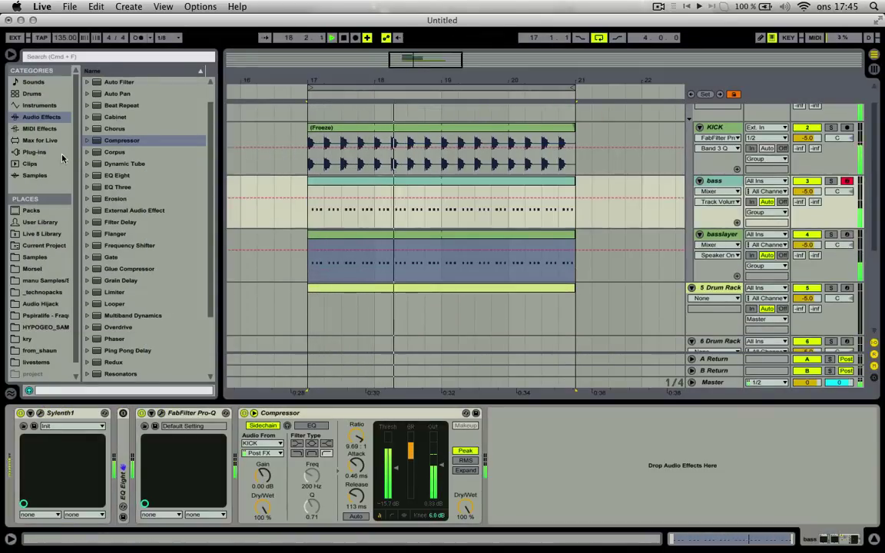
drag(808, 244, 812, 246)
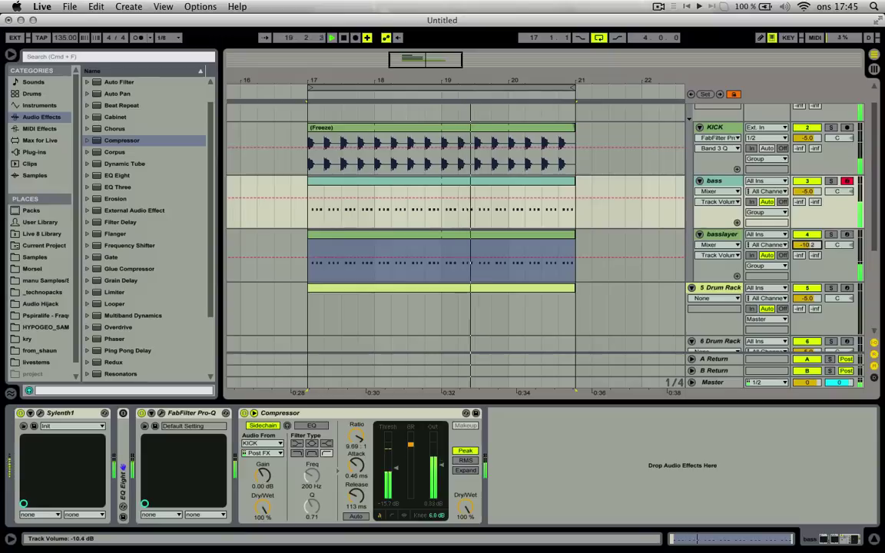
click(634, 255)
Lower the high cut in basslayer's Pro-Q to about 7 kHz and close its editor.
click(157, 414)
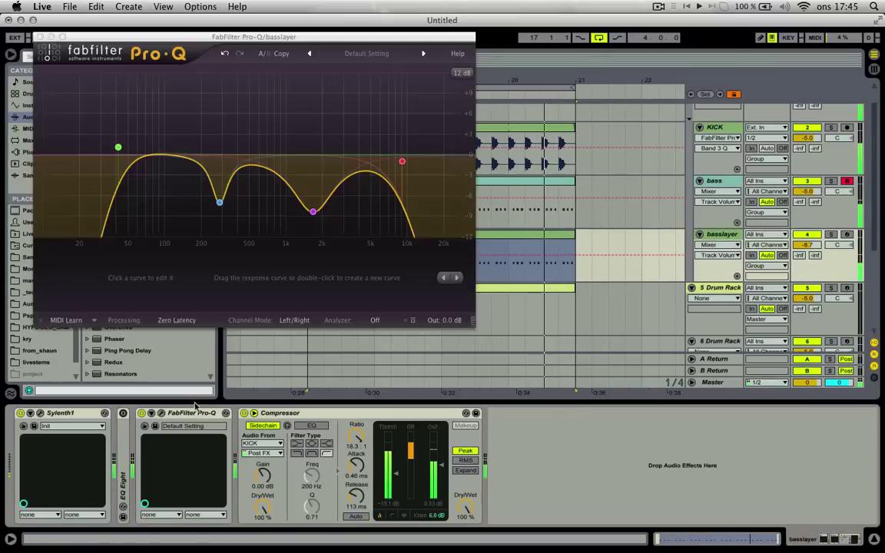
drag(402, 163, 387, 191)
click(40, 37)
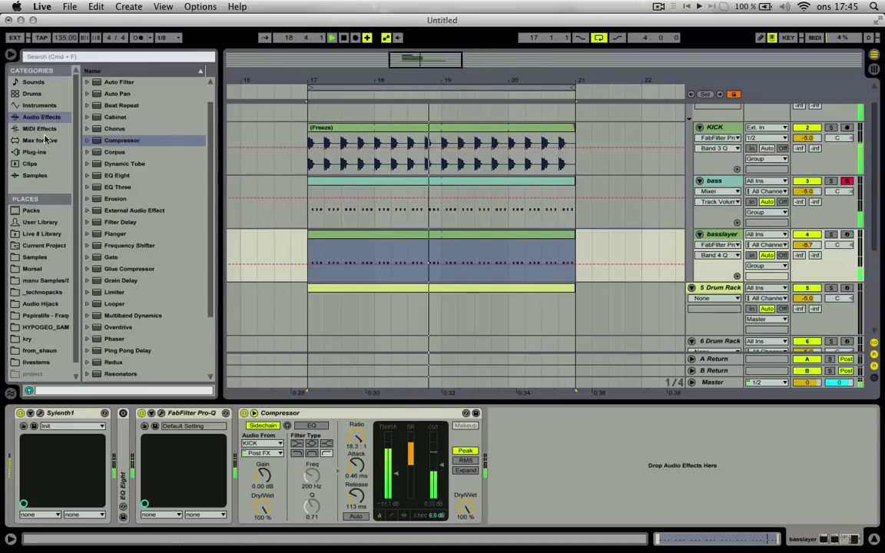
Search the plug-ins for "rbass" and load RBass Mono on the basslayer track.
click(33, 151)
scroll(132, 169, up, 5)
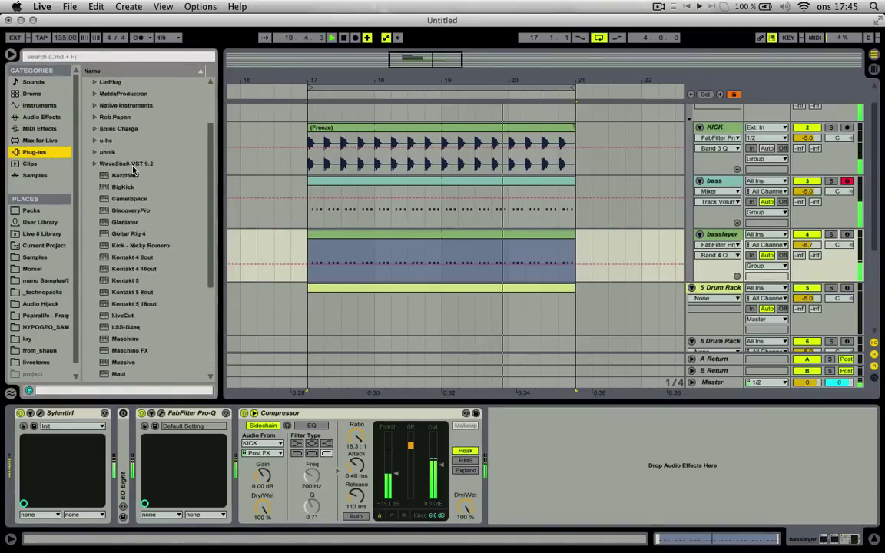
click(107, 56)
text(ra)
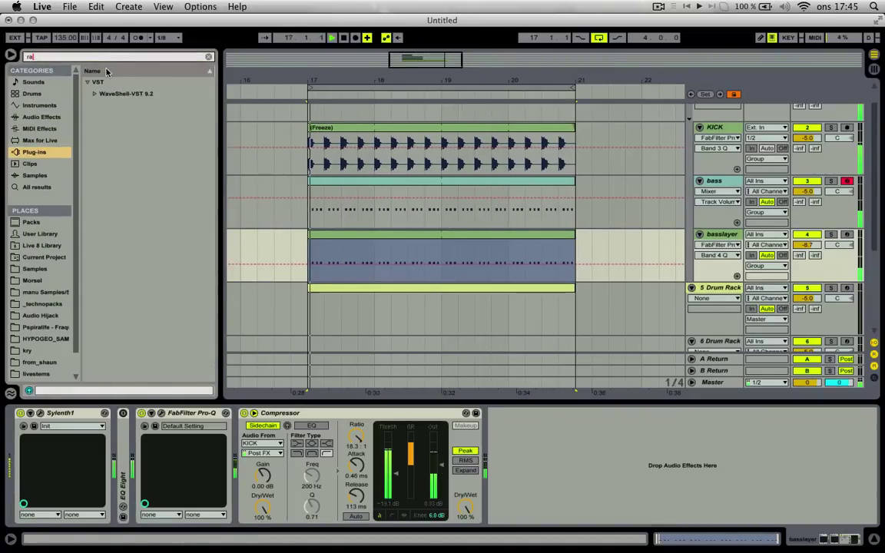
key(BackSpace)
text(bass)
click(134, 118)
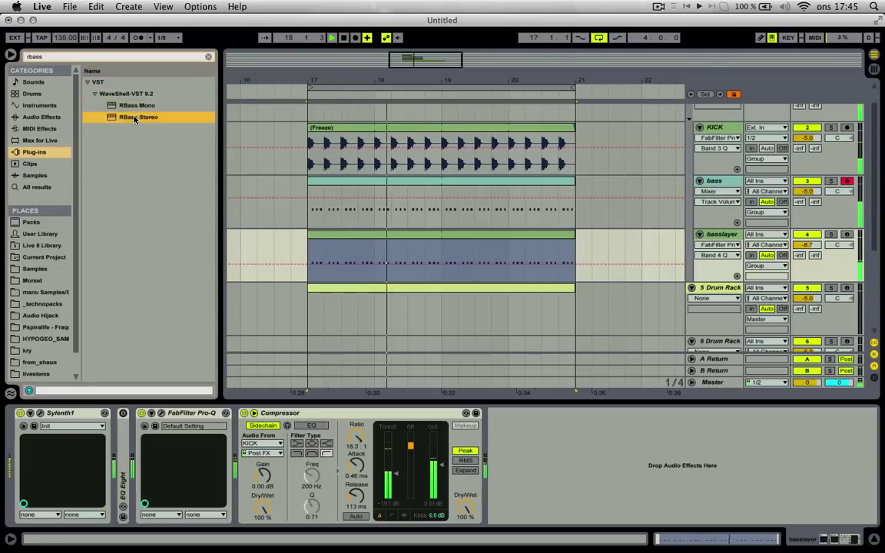
click(127, 106)
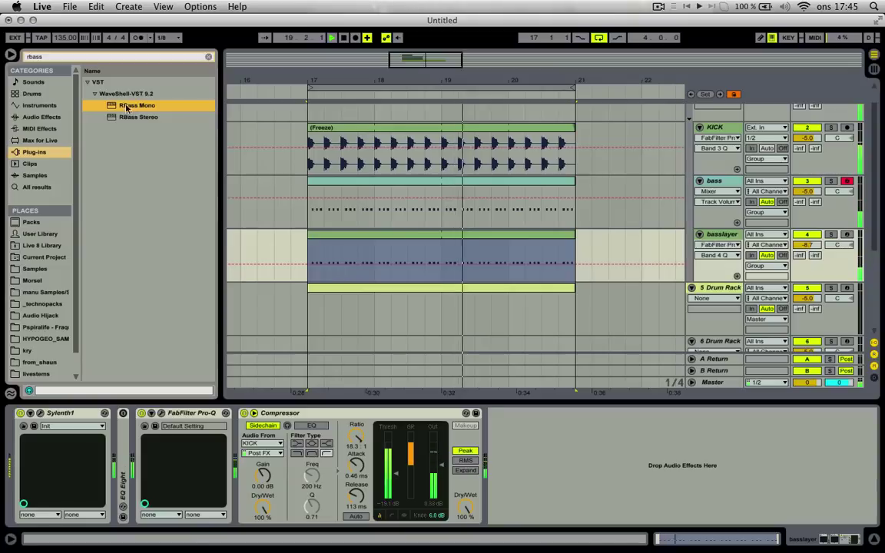
drag(127, 107, 235, 444)
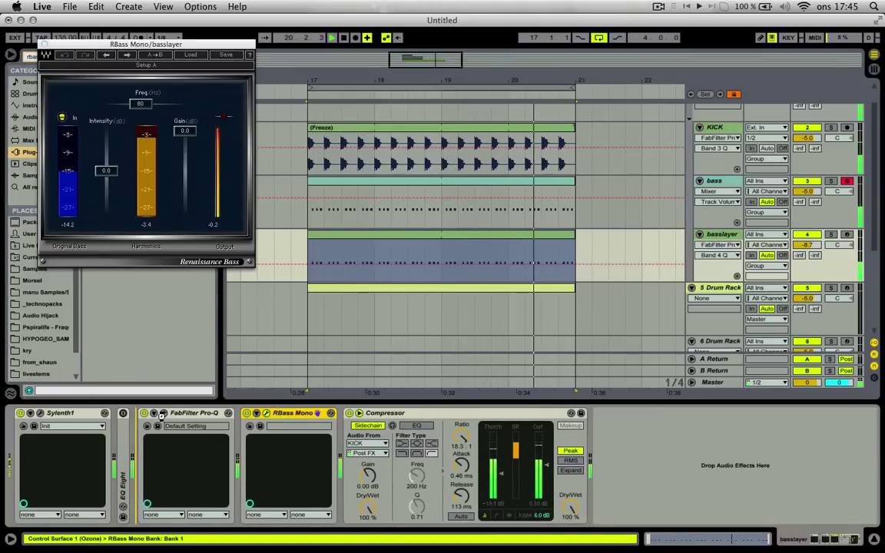
Transfer RBass Mono from basslayer to the bass track, set its frequency to 59 Hz, and place it before FabFilter Pro-Q.
drag(161, 416, 295, 430)
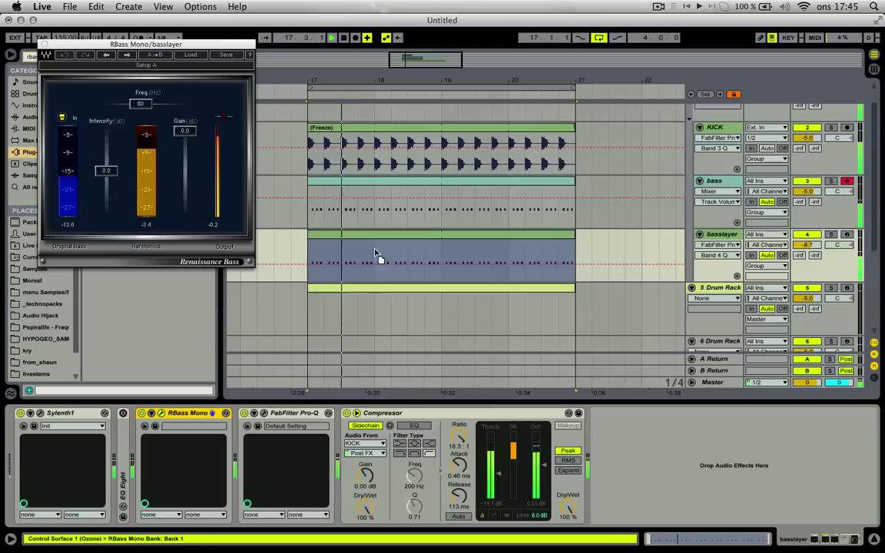
click(361, 201)
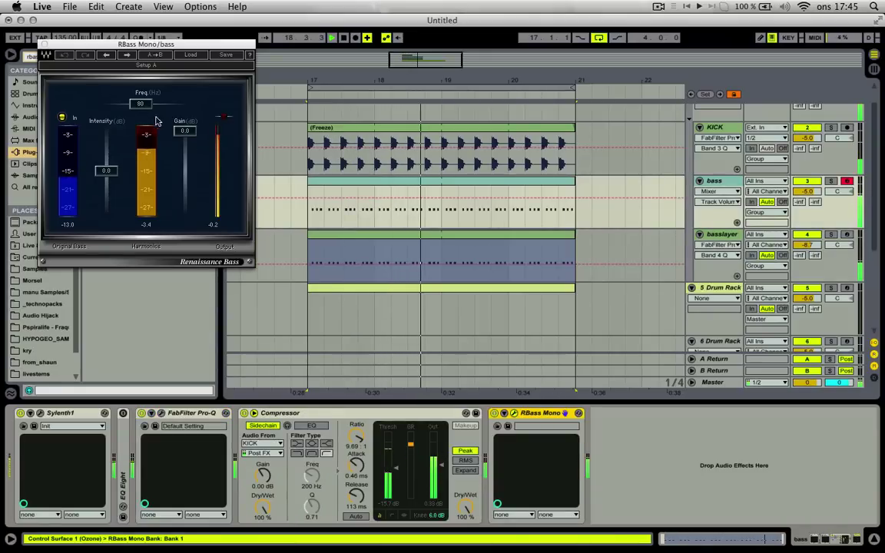
drag(141, 104, 132, 104)
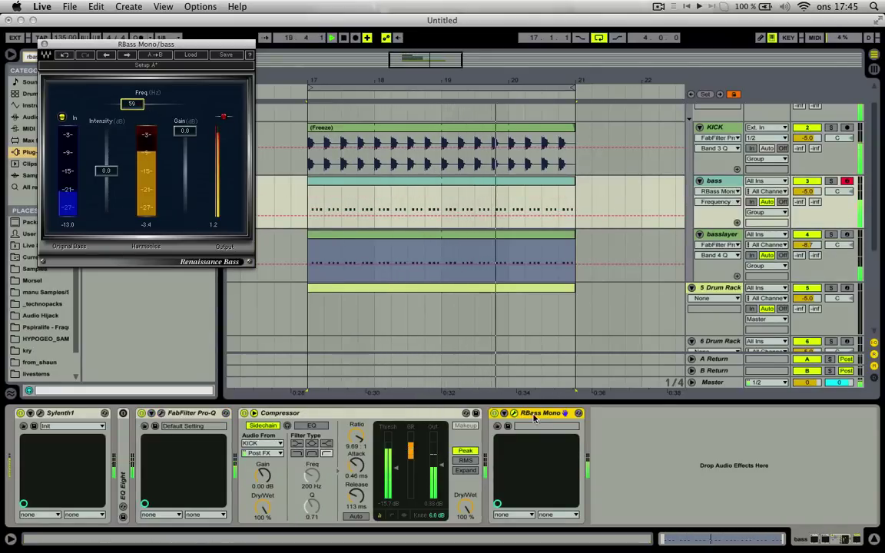
drag(535, 413, 238, 414)
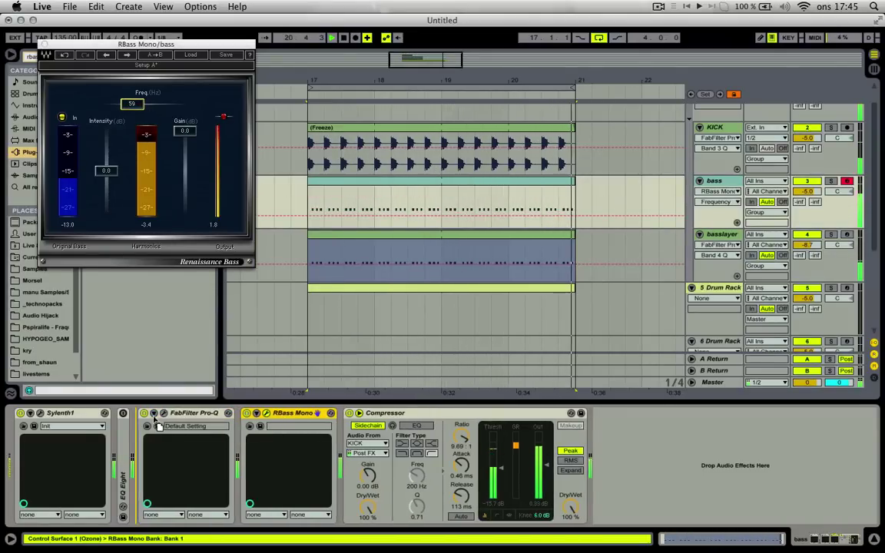
drag(153, 419, 154, 417)
Set the bass track's RBass to 78 Hz, intensity 1.7 dB and gain -2.0 dB, and mute basslayer.
drag(140, 105, 137, 105)
drag(107, 171, 107, 166)
drag(186, 132, 186, 136)
drag(130, 104, 128, 103)
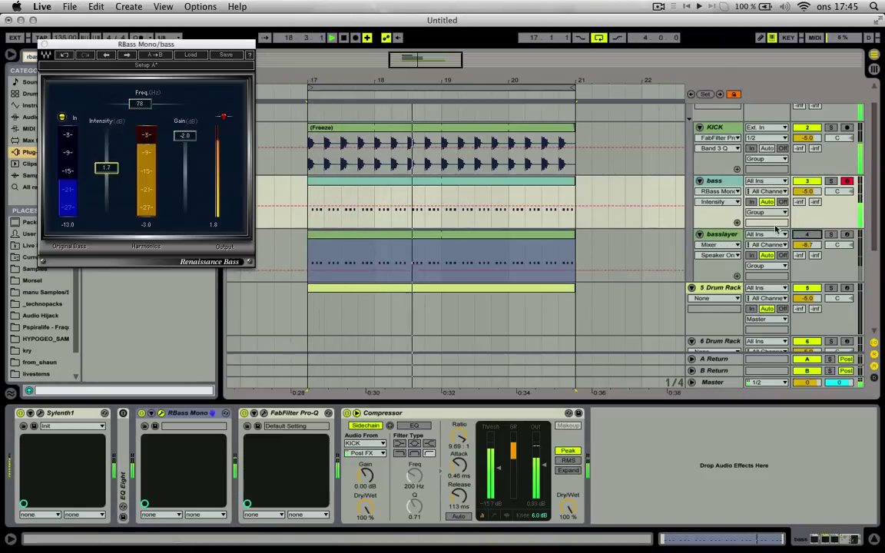
Open the bass clip, select all its D#2 notes and try transposing them down to A1 and lower.
double_click(504, 181)
click(171, 462)
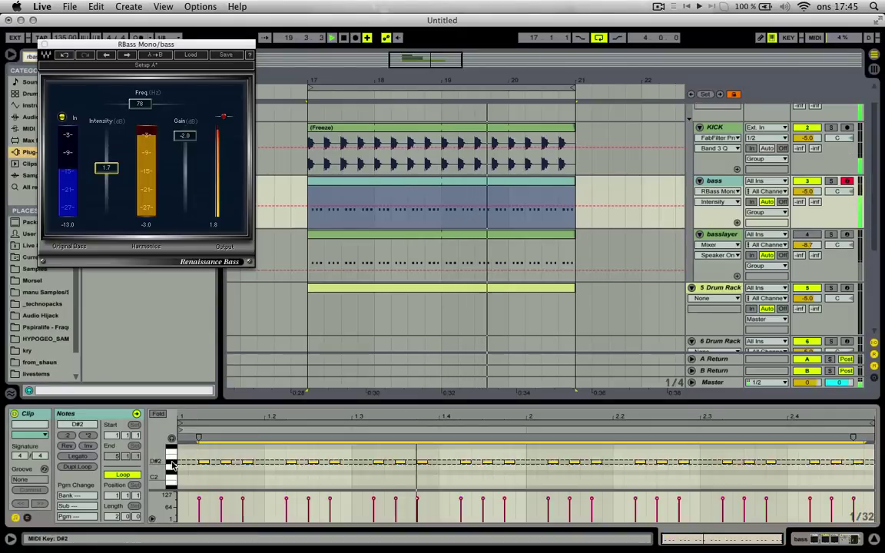
key(Down)
key(Down)
key(Down)
key(Down)
key(Down)
key(Down)
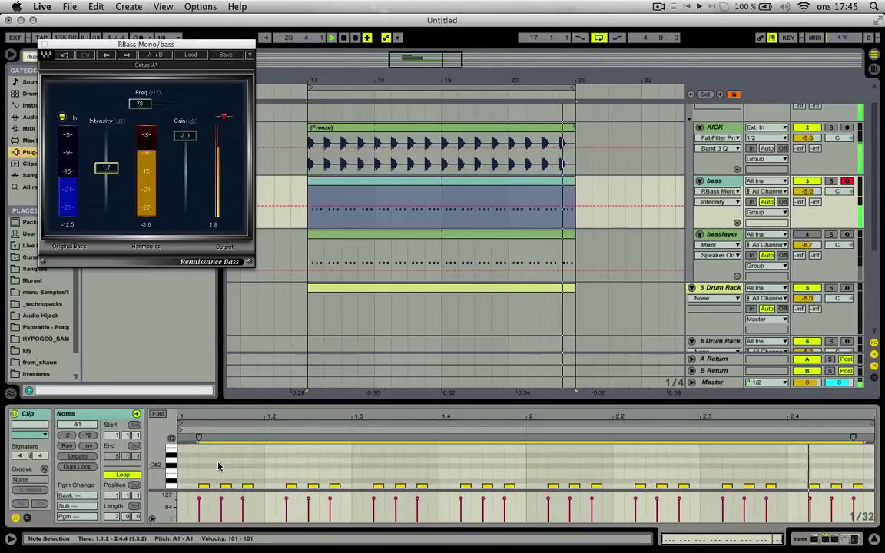
key(Down)
Lengthen all the bass clip's notes slightly and audition them up to F2 before setting them to D#2.
key(Up)
key(Up)
key(Up)
key(Up)
key(Up)
key(Up)
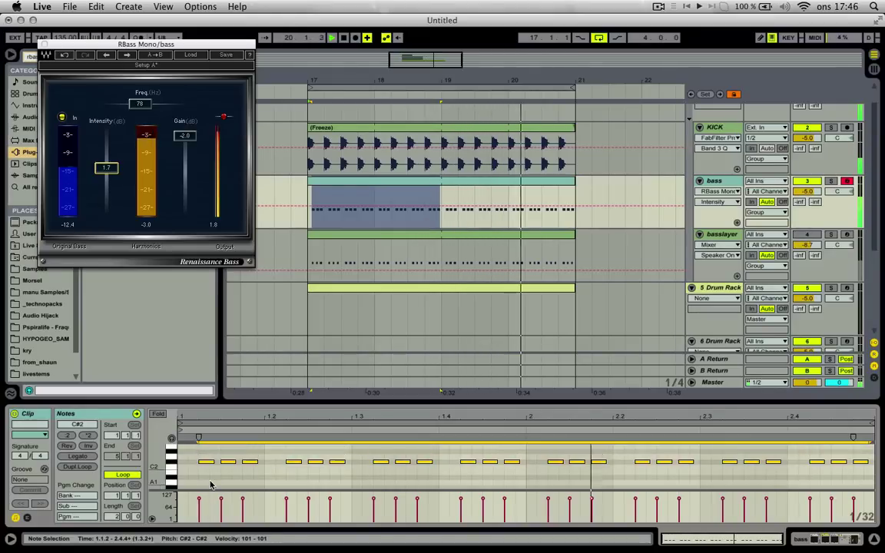
key(Up)
key(Up)
key(Up)
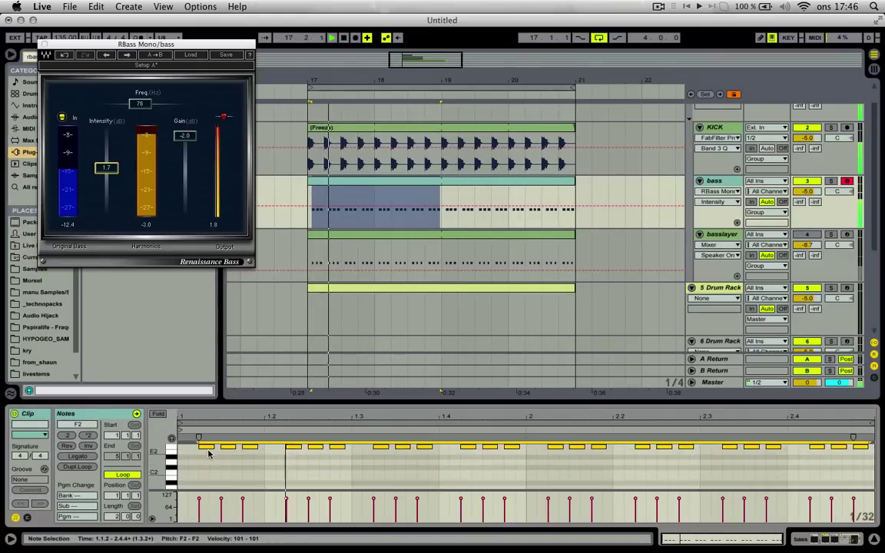
key(Down)
key(Down)
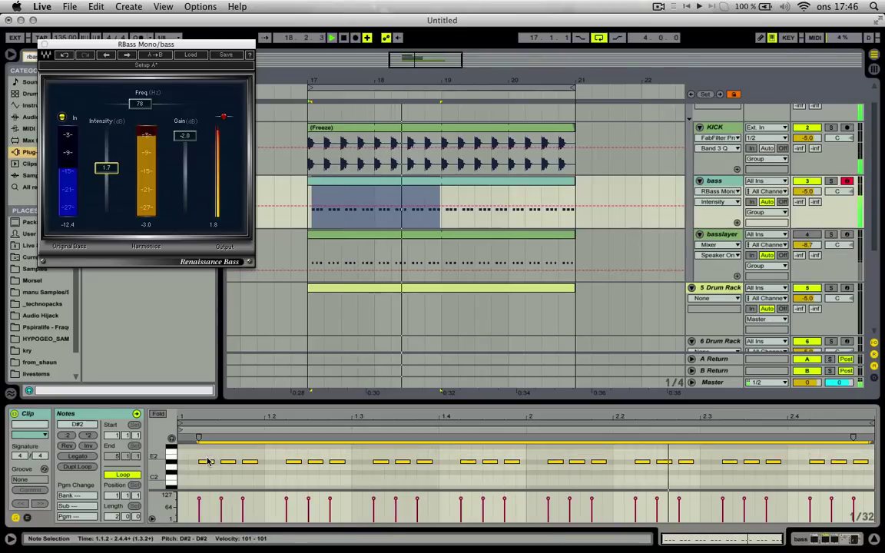
In the bass clip, extend the note at 1.2.3 over the following note and the note at 2.4.3 to the end of the bar.
click(216, 466)
click(211, 463)
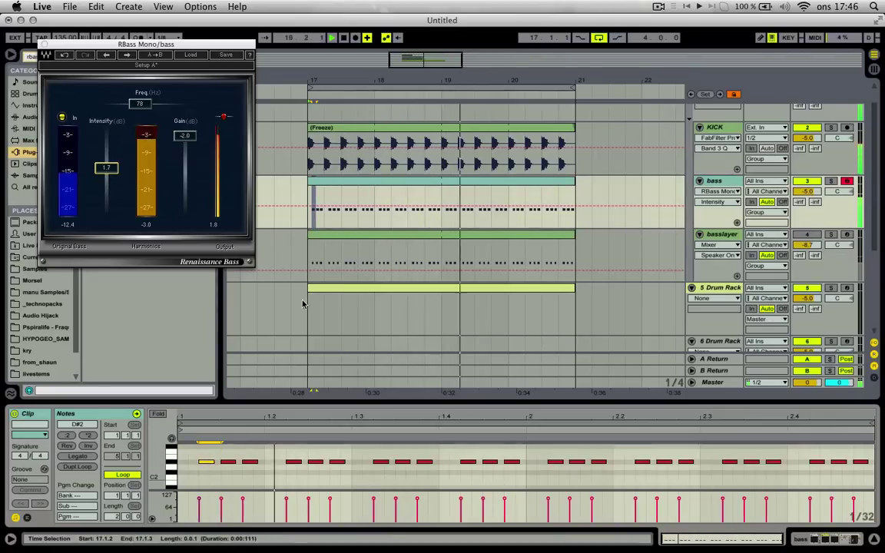
click(364, 235)
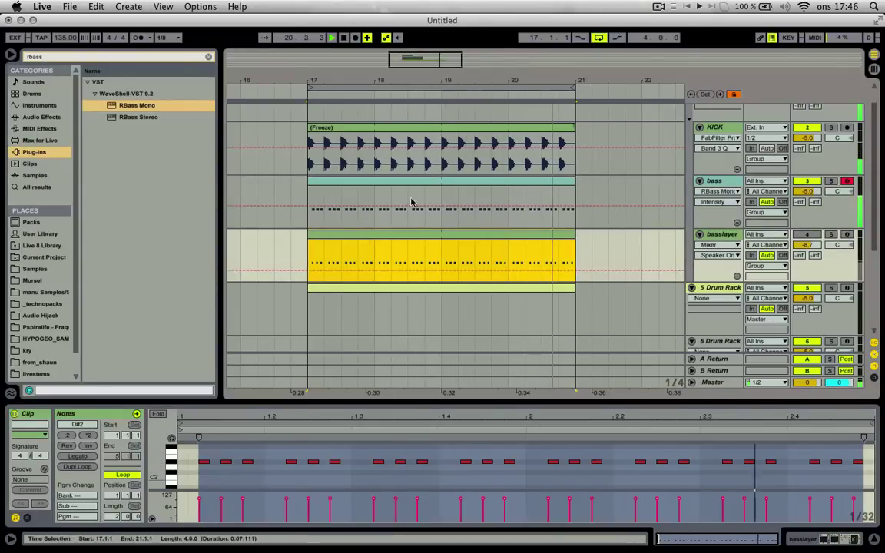
click(417, 183)
click(258, 466)
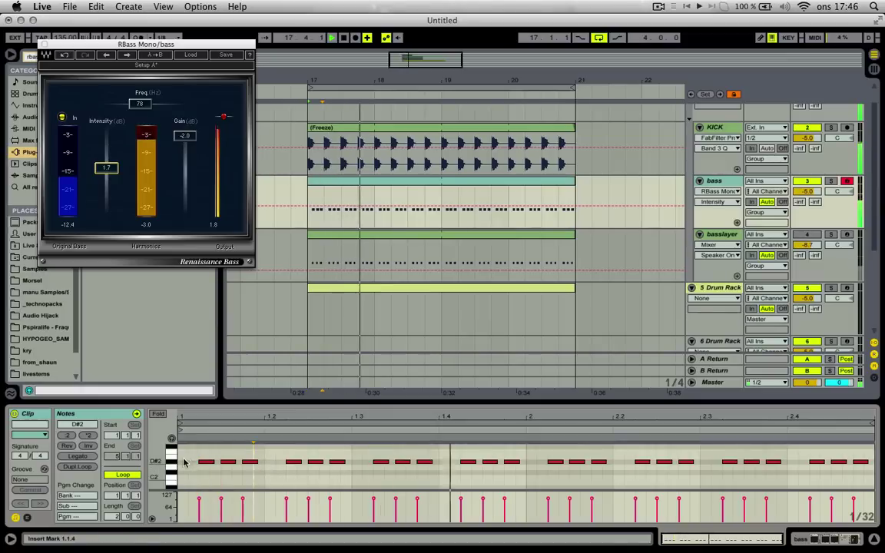
key(super+a)
click(257, 466)
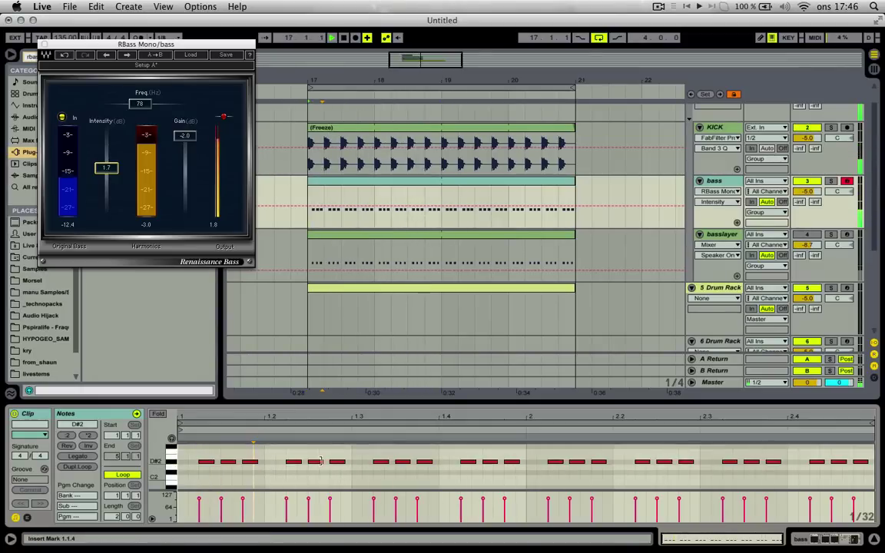
drag(322, 461, 351, 462)
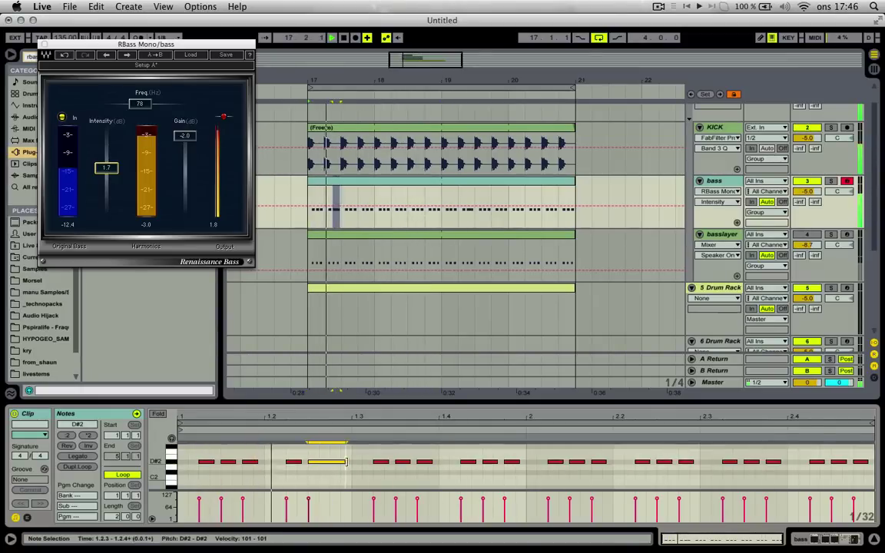
click(665, 462)
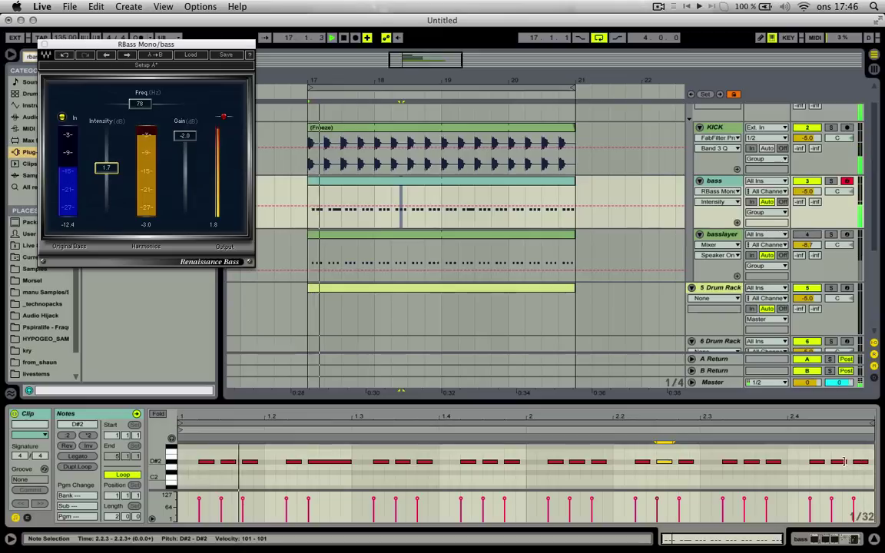
drag(844, 461, 873, 461)
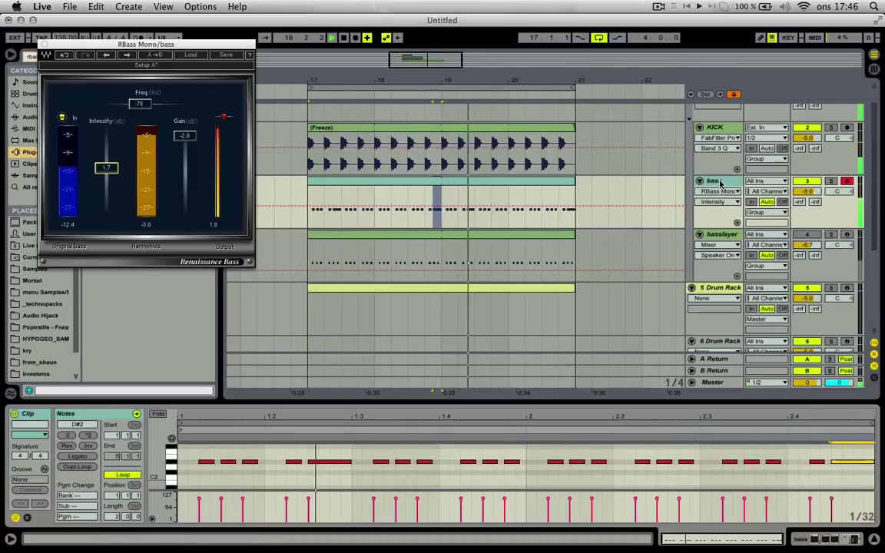
Set the bass track's RBass frequency to 67 Hz and intensity to about -0.5 dB, then close it and clear the browser search.
mouse_move(138, 104)
mouse_down()
mouse_move(138, 115)
mouse_move(139, 107)
mouse_up()
drag(108, 174, 108, 178)
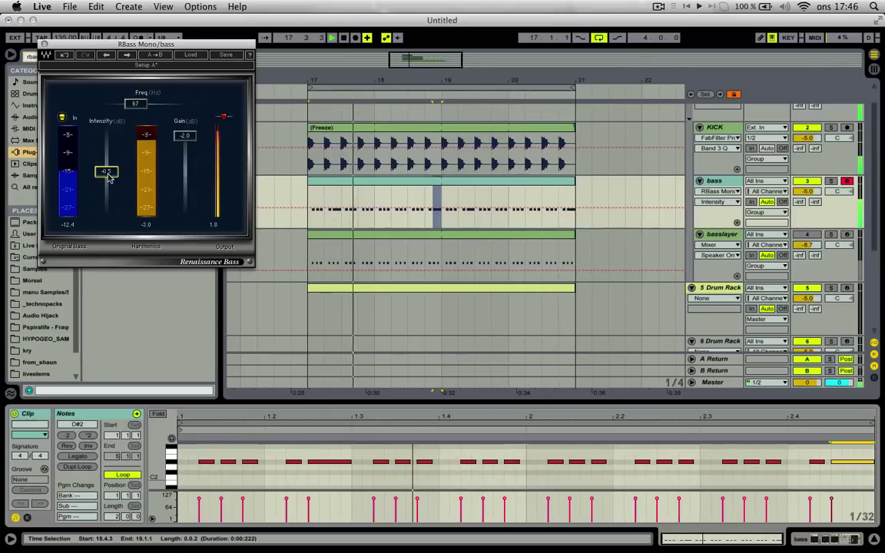
click(44, 44)
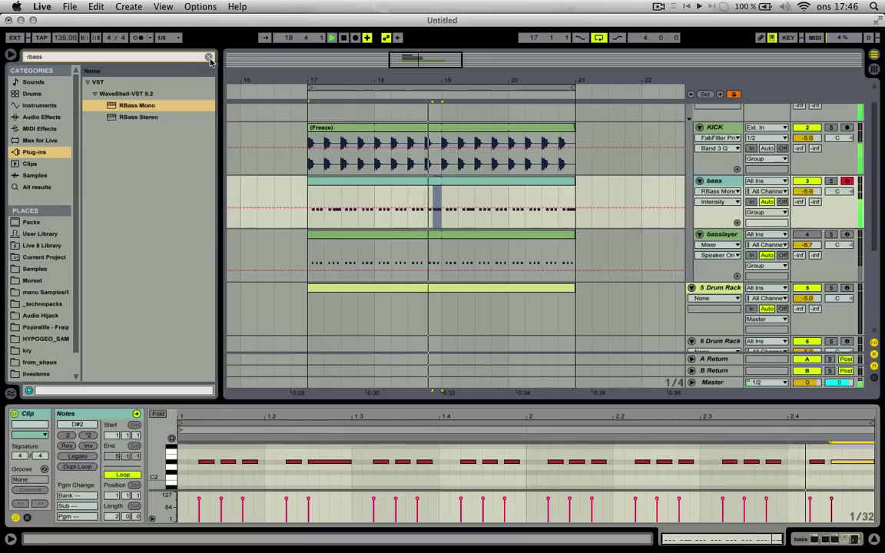
click(208, 57)
Unmute basslayer and replace its clip with a copy of the bass clip, recoloured green.
click(787, 224)
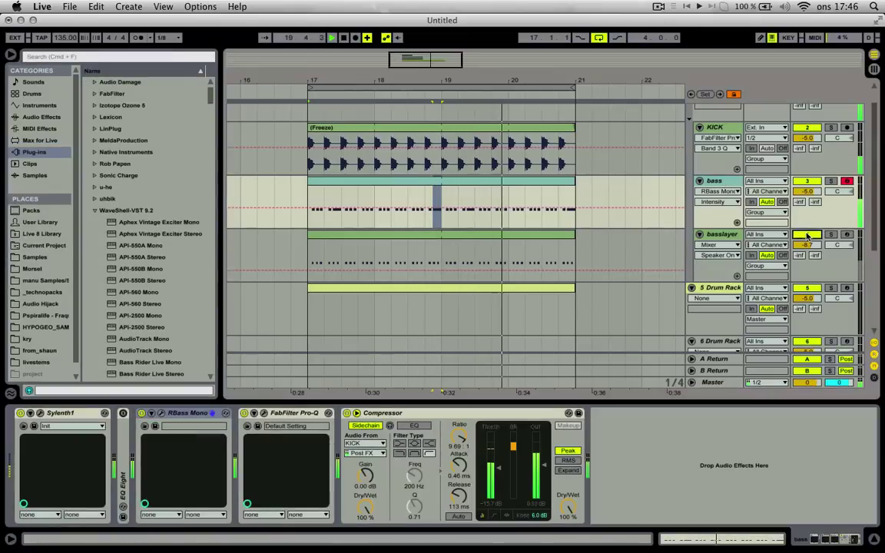
click(484, 182)
right_click(484, 233)
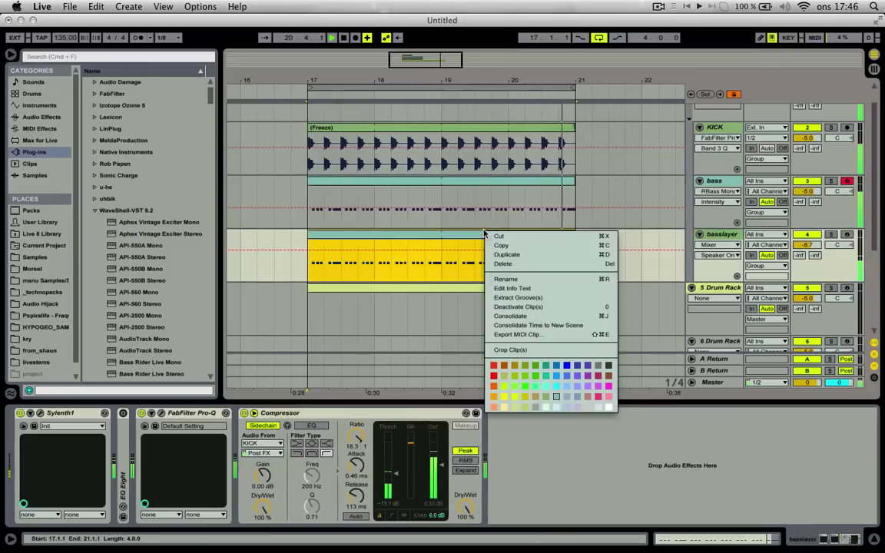
click(577, 405)
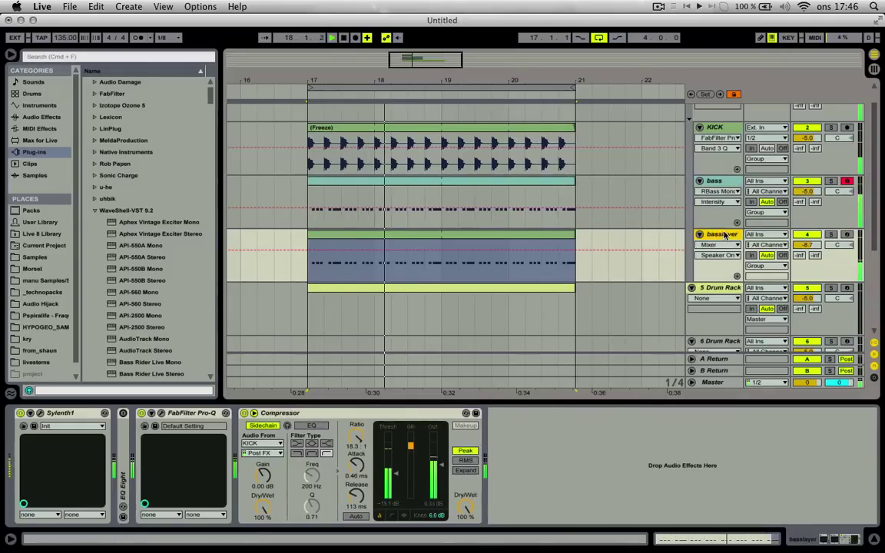
Lower the basslayer Compressor's threshold to -21.9 dB and open the track's Sylenth1 editor.
click(390, 476)
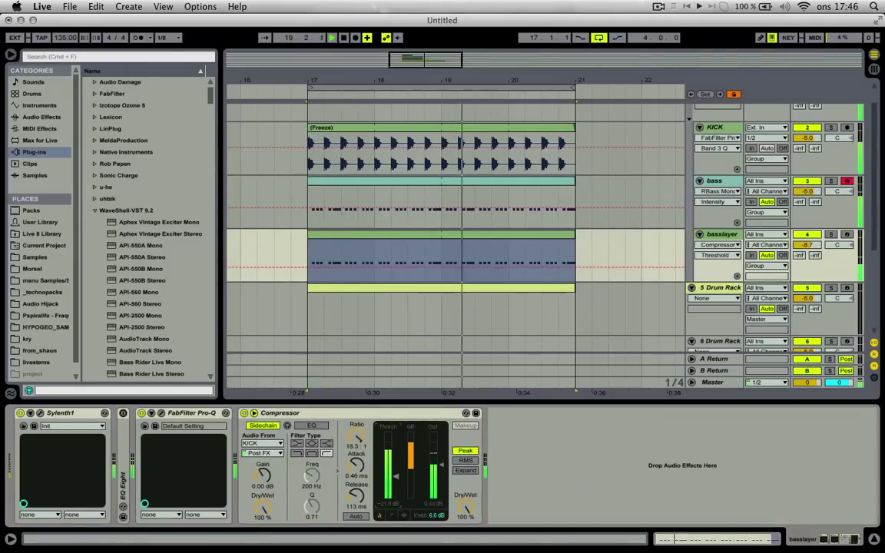
click(41, 413)
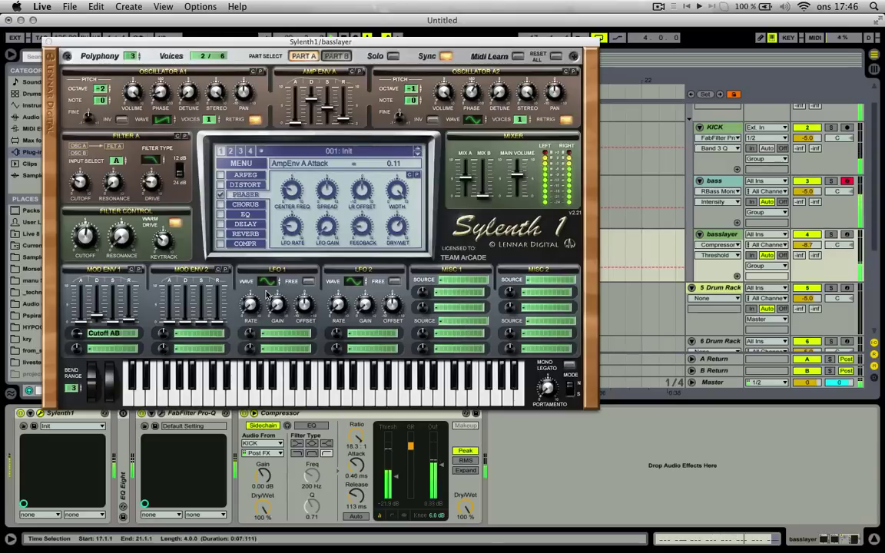
click(458, 281)
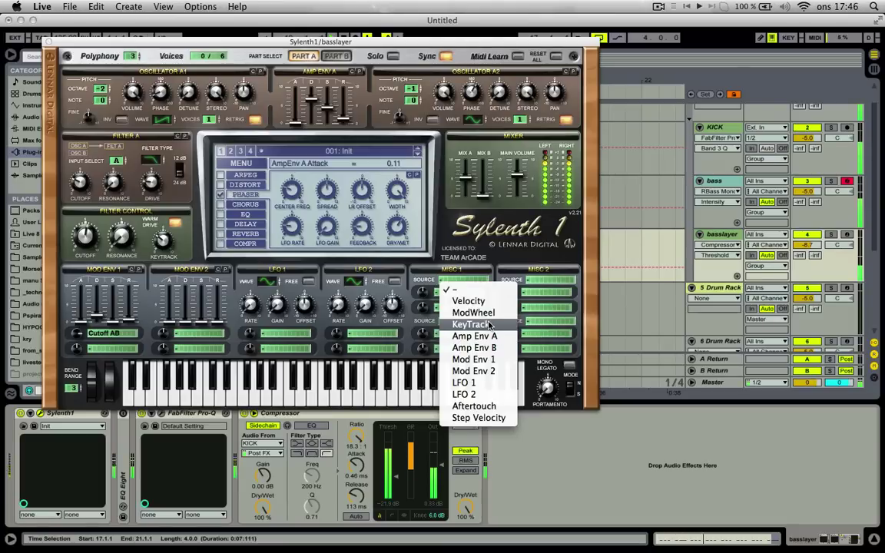
click(404, 277)
Route basslayer's Mod Env 2 to Pitch AB with an amount of -3.06, and raise its decay to 3.97.
click(209, 331)
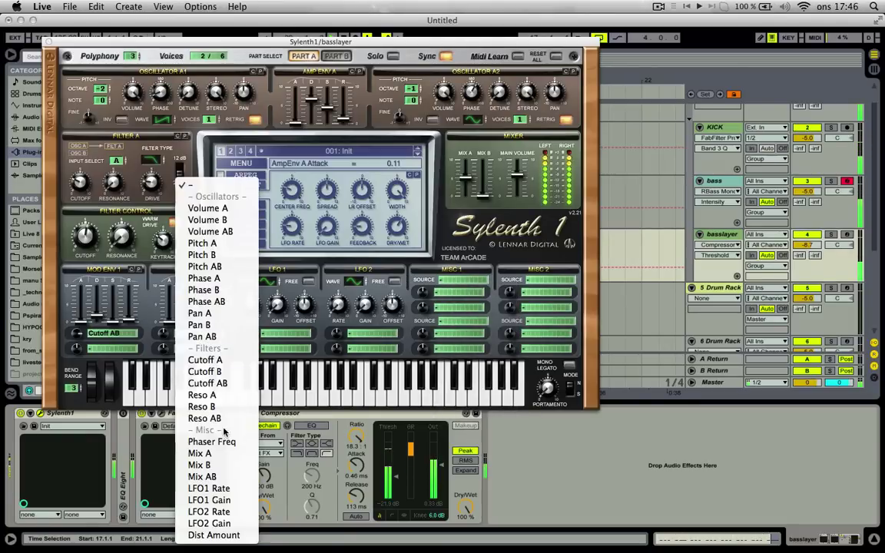
click(230, 266)
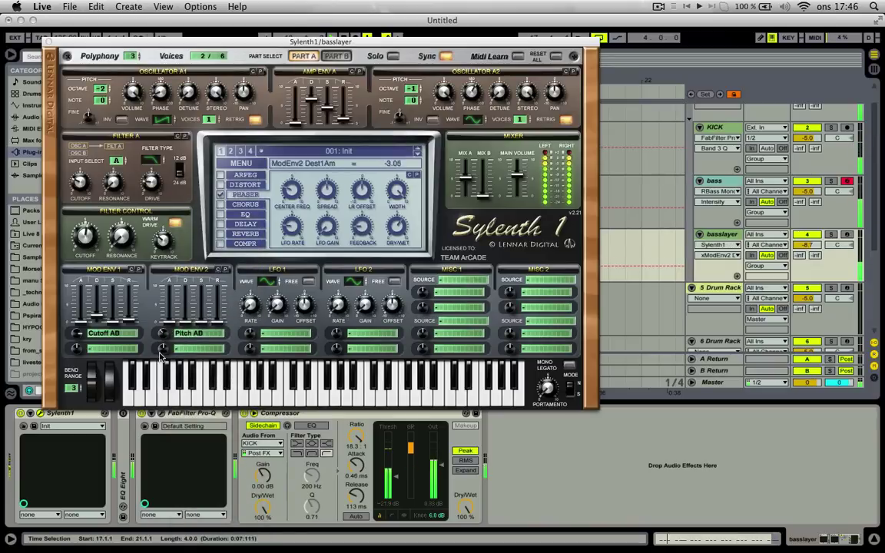
drag(187, 325, 192, 302)
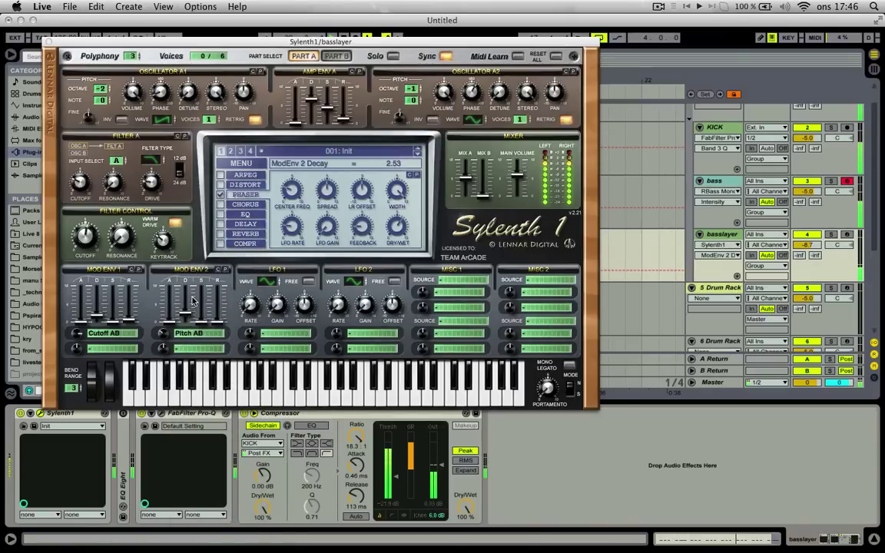
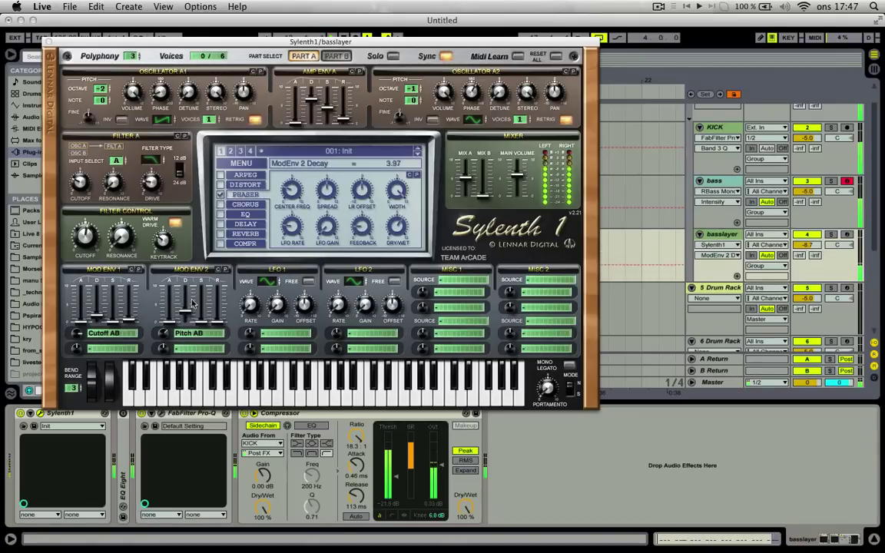
Try to automate Sylenth1's ModEnv 2 Attack over basslayer's long note at 17.2.3, then undo the changes.
click(47, 44)
drag(350, 83, 342, 122)
drag(334, 250, 322, 256)
click(316, 260)
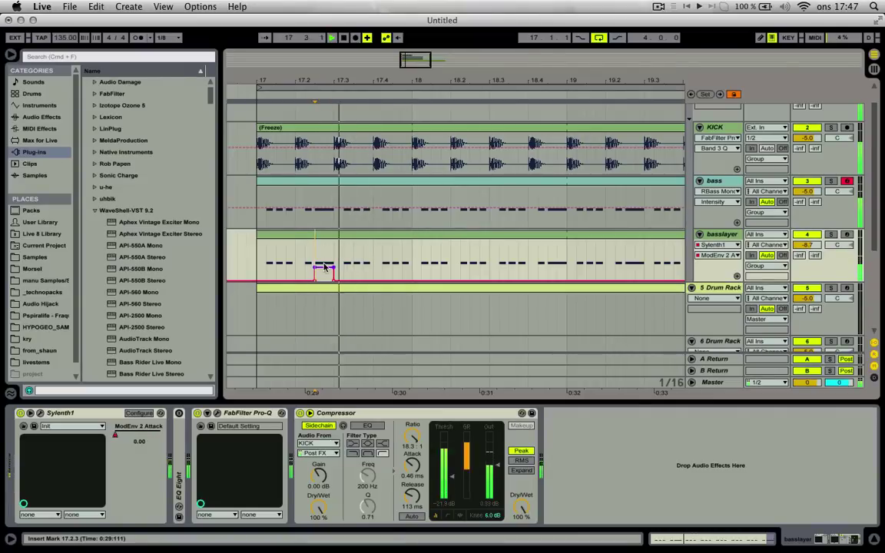
mouse_move(324, 264)
mouse_down()
mouse_move(324, 276)
mouse_move(324, 268)
mouse_up()
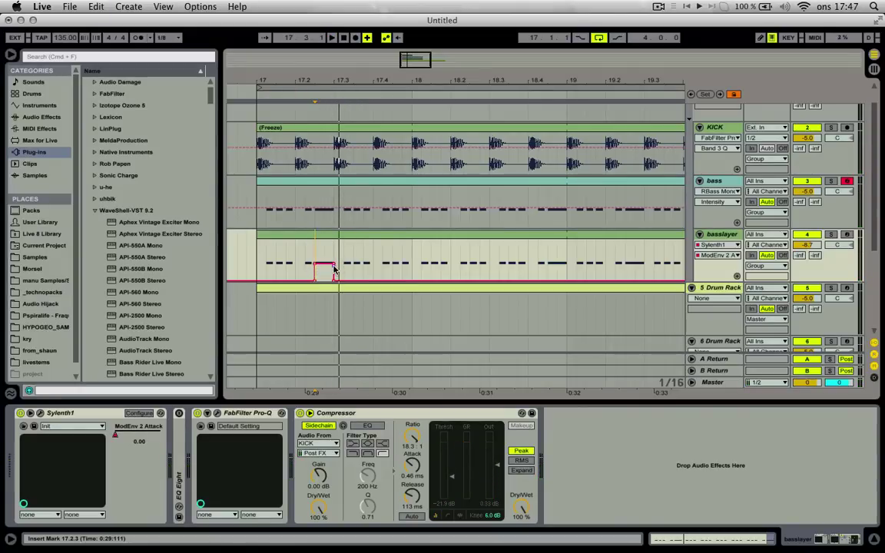
key(super+z)
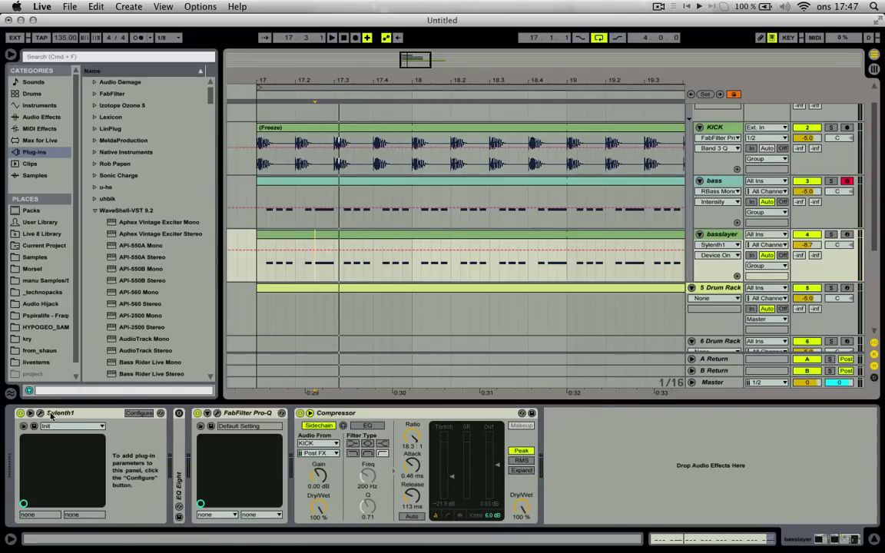
Draw a rising ModEnv 2 Sustain automation ramp over basslayer's long note at 17.2.3 and audition it.
click(40, 414)
click(197, 324)
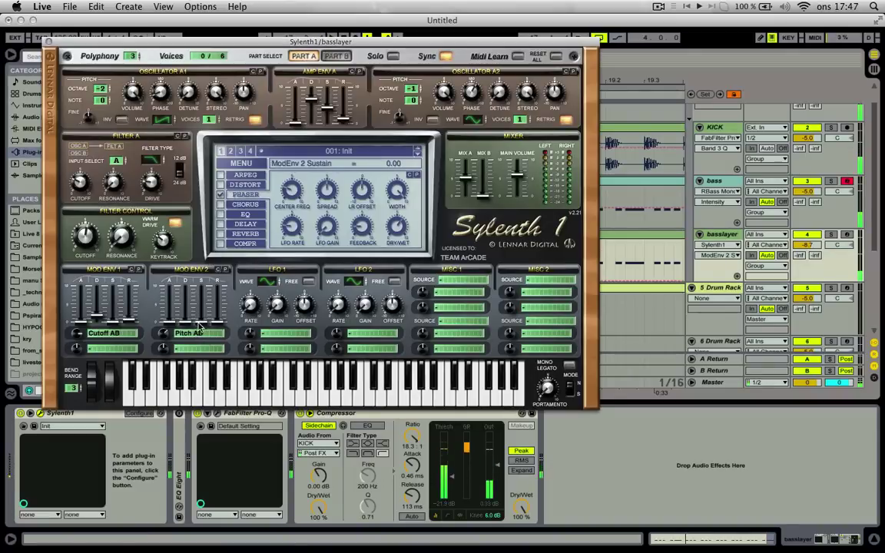
click(48, 42)
click(328, 245)
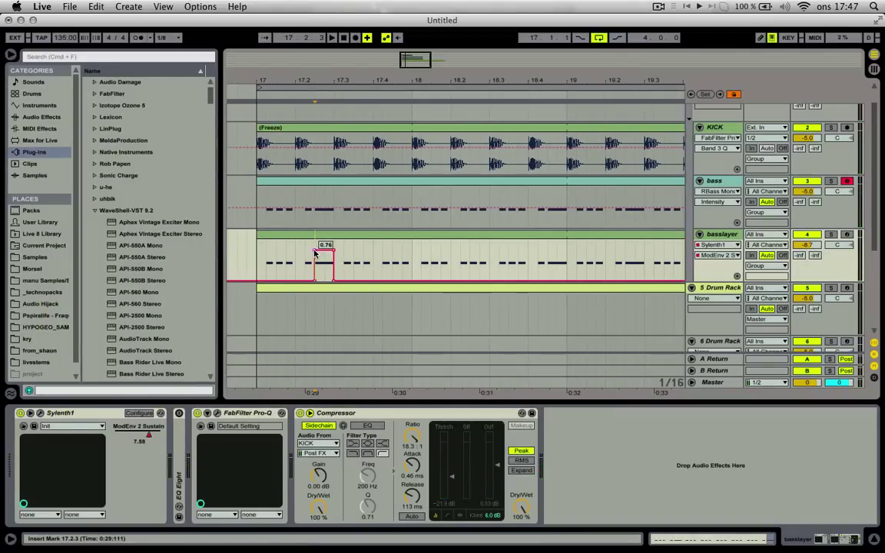
click(316, 252)
key(space)
key(space)
key(space)
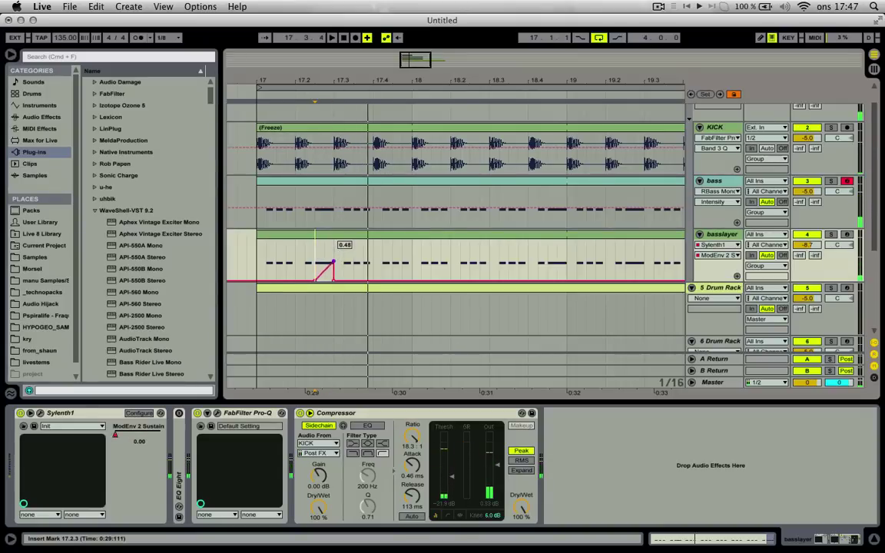
key(space)
drag(334, 275, 333, 270)
key(space)
key(space)
key(space)
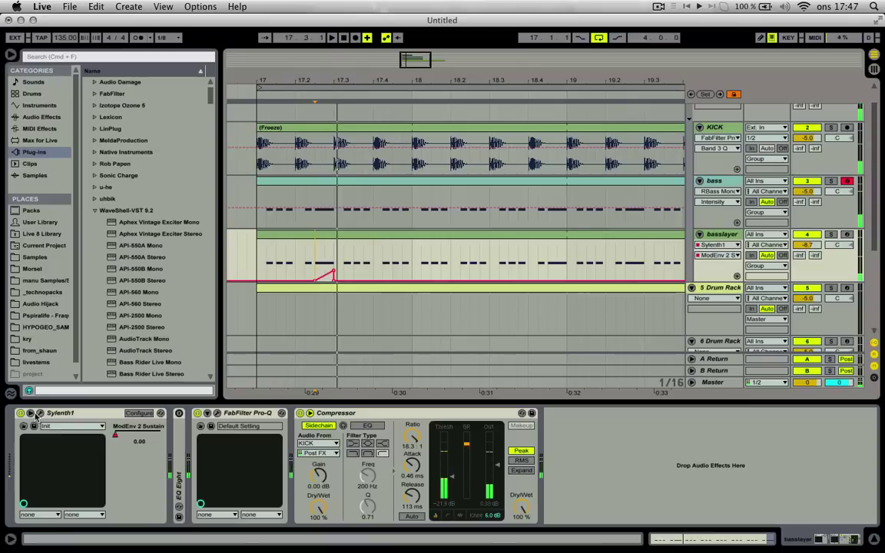
Set the amount of basslayer's Mod Env 2 routing to Pitch AB to -2.38 in Sylenth1.
click(40, 413)
drag(163, 333, 159, 374)
key(space)
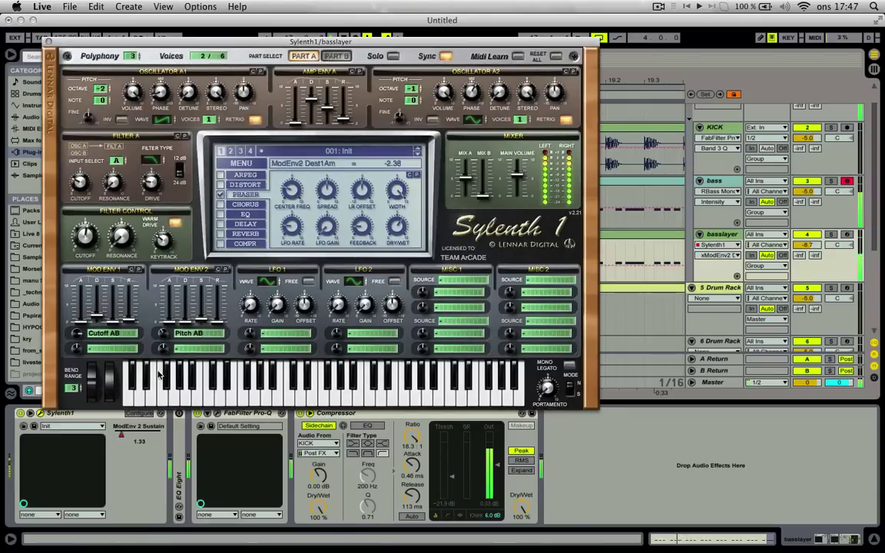
Remove the ModEnv 2 Sustain automation from basslayer and close its Sylenth1 editor.
mouse_move(518, 175)
mouse_down()
mouse_move(524, 157)
mouse_move(522, 187)
mouse_up()
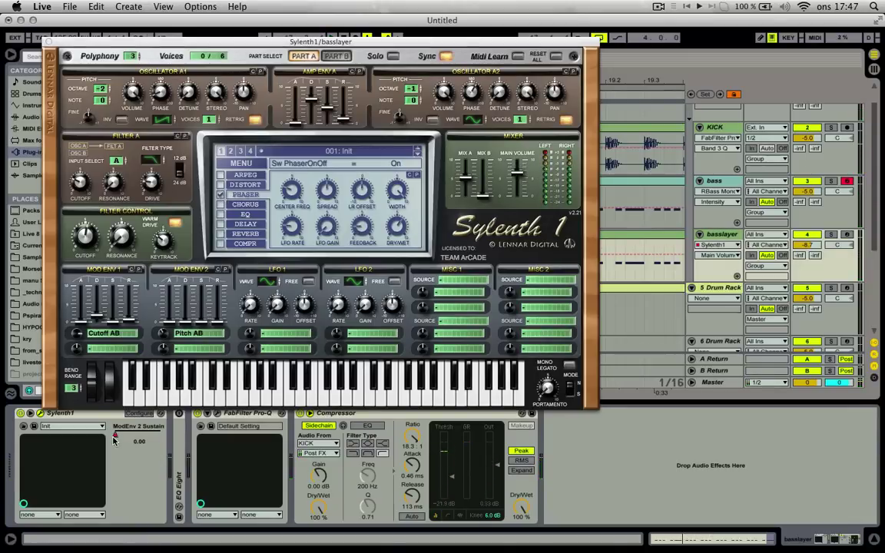
click(144, 427)
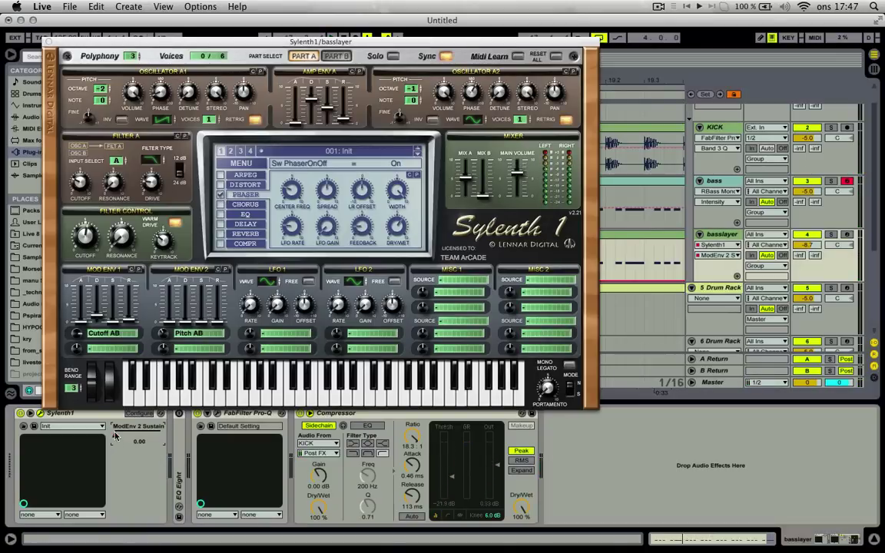
click(46, 41)
key(space)
Transpose the frozen KICK clip to -2 st.
click(372, 240)
mouse_move(384, 81)
mouse_down()
mouse_move(384, 48)
mouse_move(347, 35)
mouse_up()
click(465, 192)
double_click(480, 127)
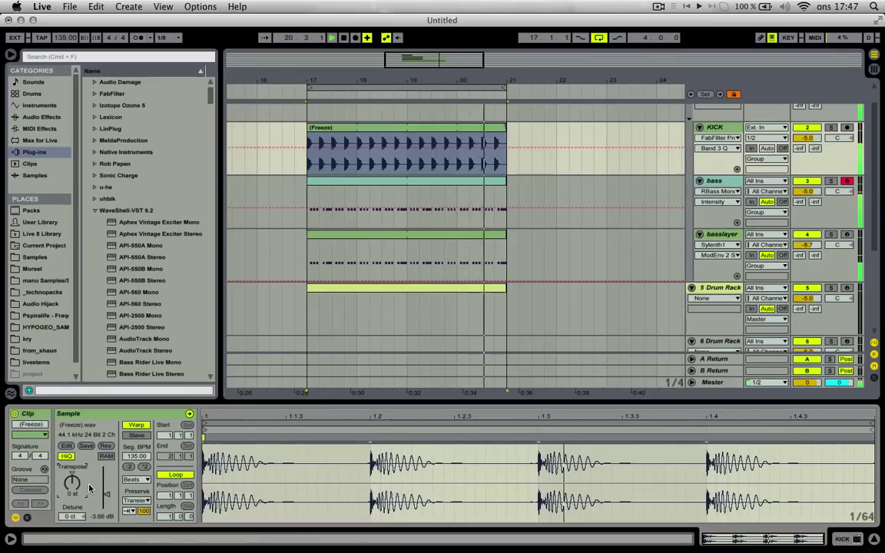
drag(89, 489, 89, 482)
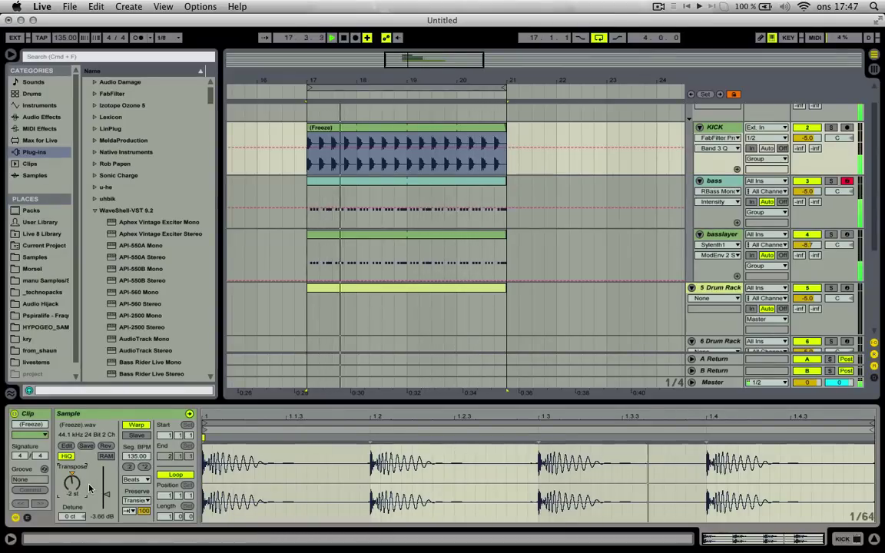
Lower the bass track's volume to -6.0 dB.
click(730, 182)
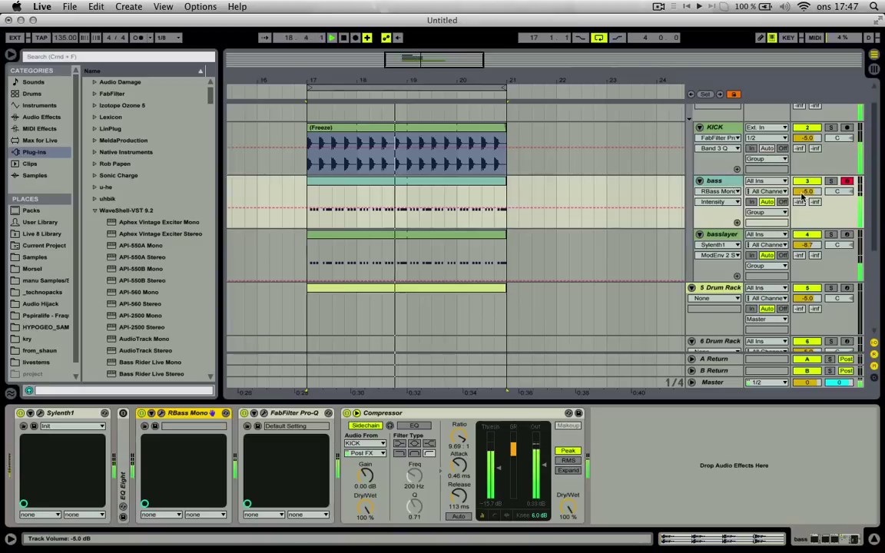
click(421, 180)
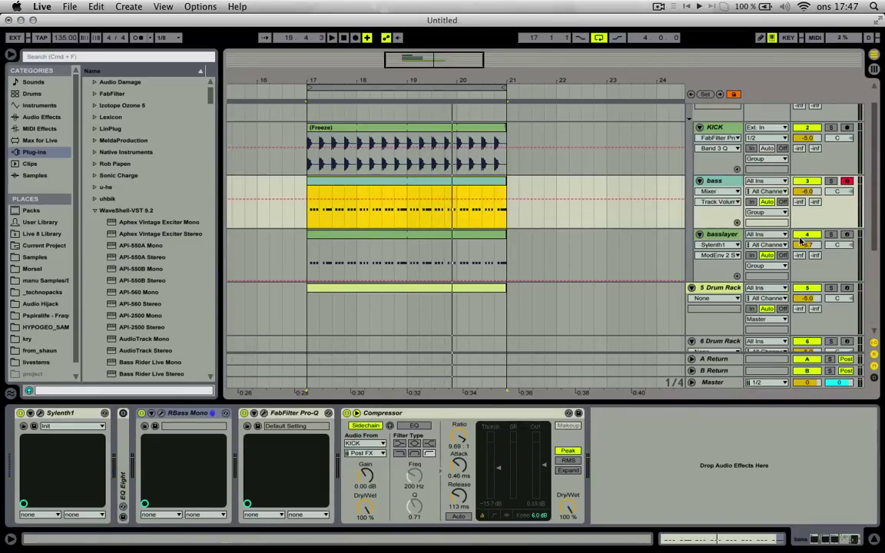
key(space)
Mute basslayer and open the bass track's clip for note editing.
click(801, 235)
double_click(428, 182)
click(232, 475)
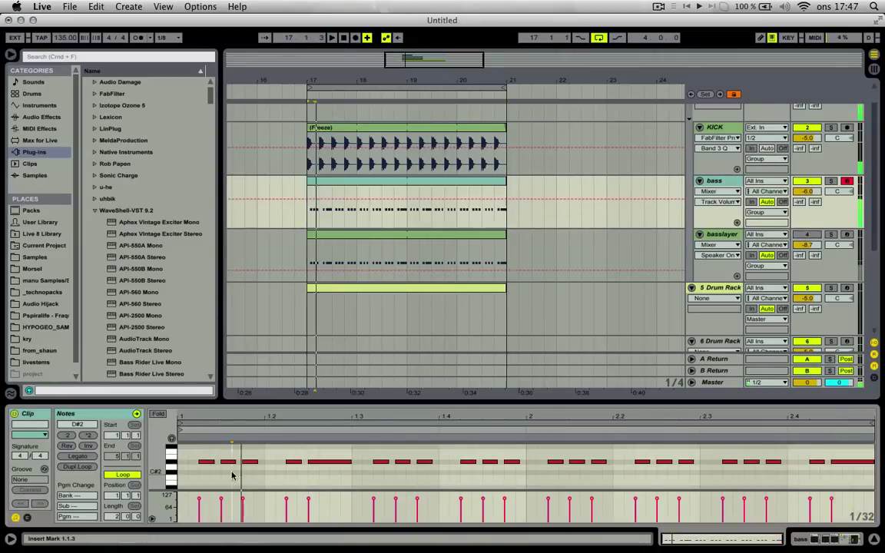
double_click(229, 461)
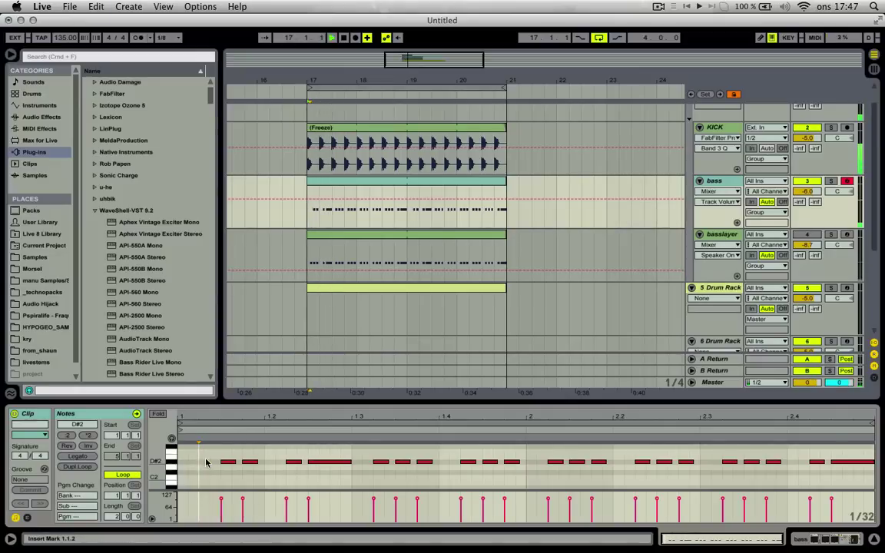
double_click(380, 462)
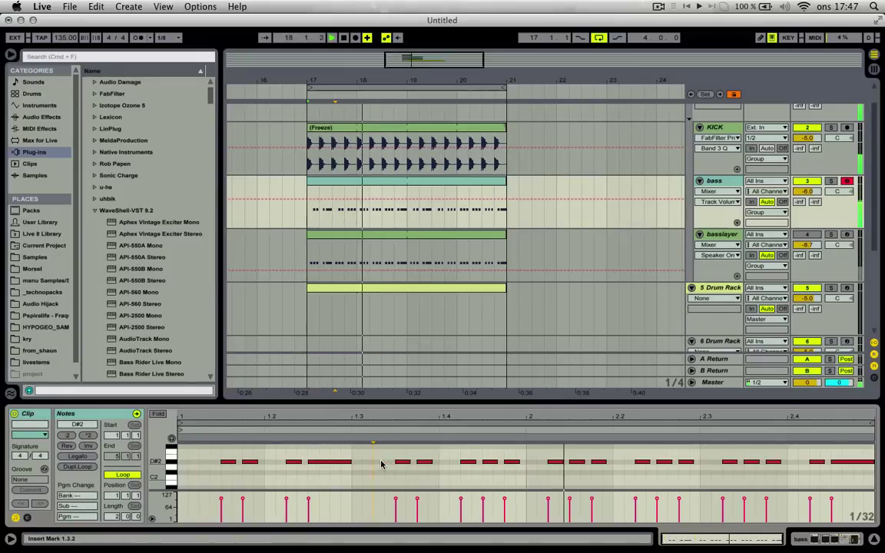
key(super+z)
key(super+z)
Transpose all notes in the bass clip down one semitone to D2.
key(super+a)
click(334, 467)
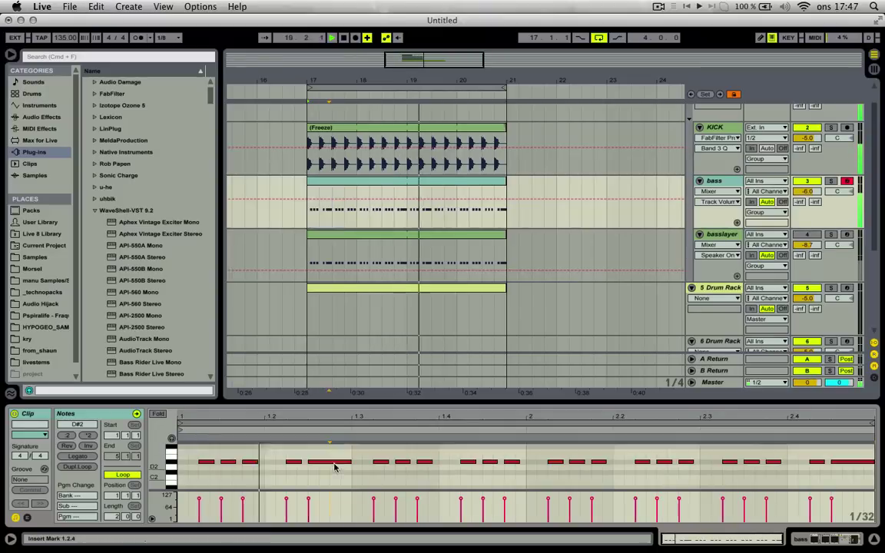
key(super+a)
key(Down)
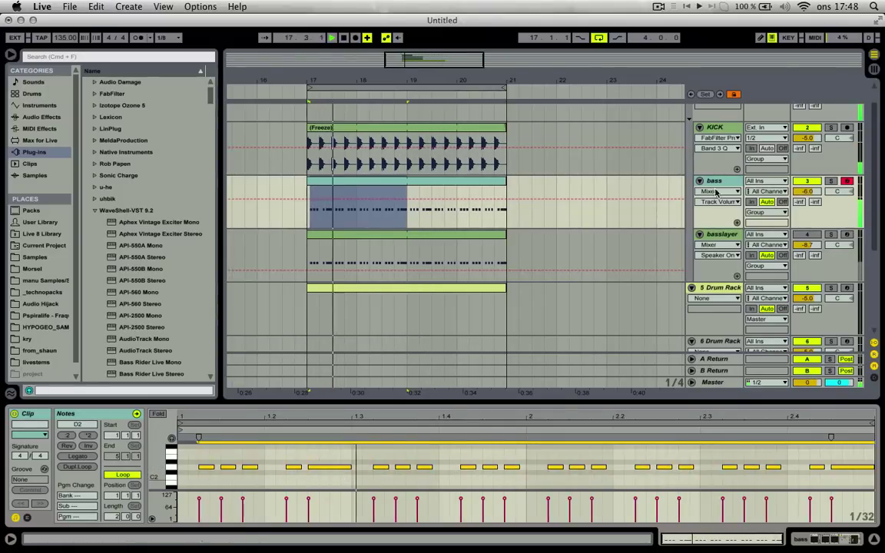
Set the bass track's RBass frequency to 55 Hz and close the plug-in window.
key(shift+Tab)
click(165, 414)
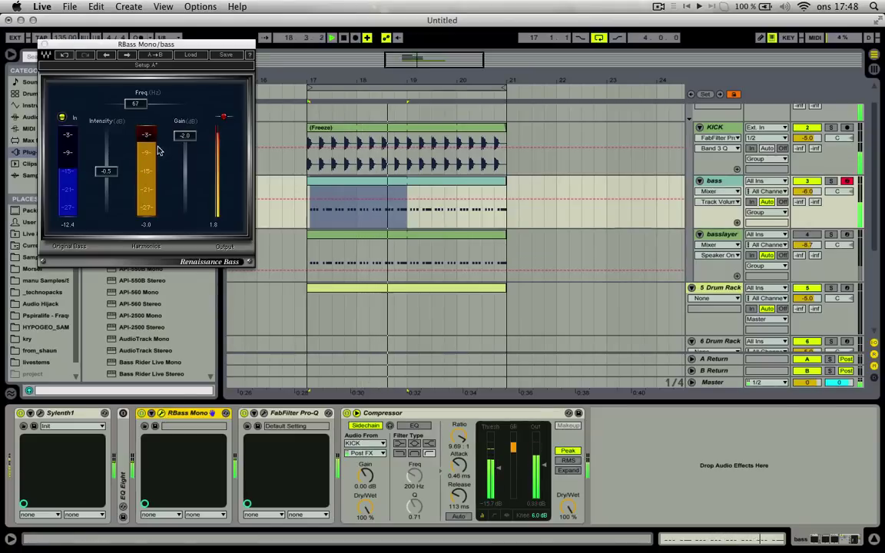
click(143, 106)
drag(141, 103, 130, 104)
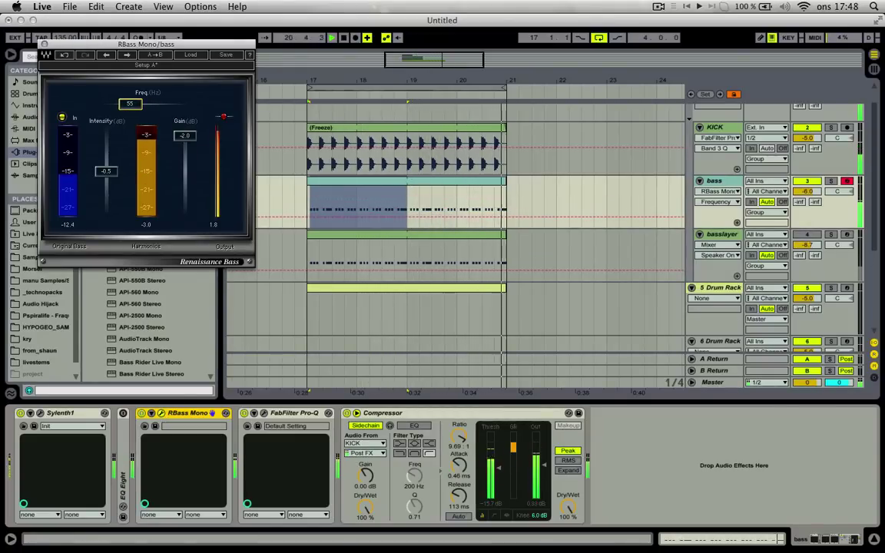
click(44, 44)
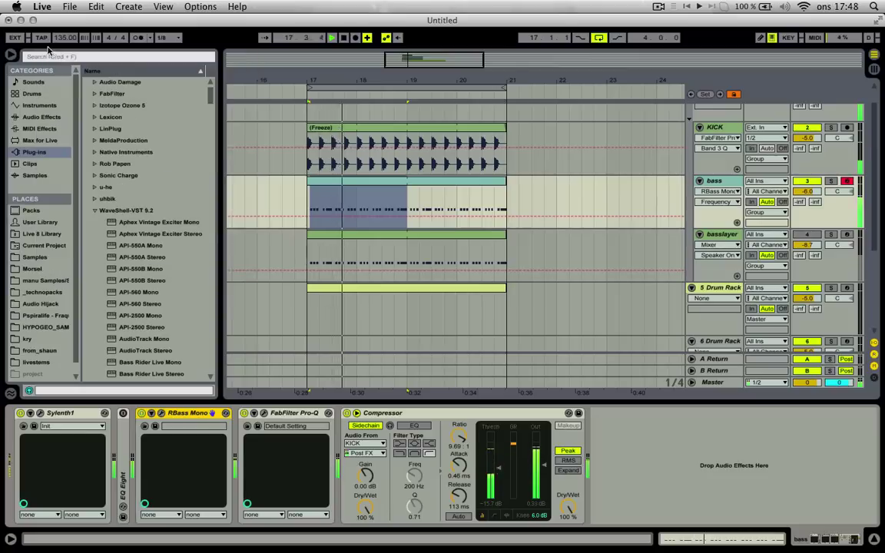
Transpose all notes in the basslayer clip down to D2 and lower the track's volume to -11.6 dB.
double_click(414, 236)
click(171, 462)
key(Down)
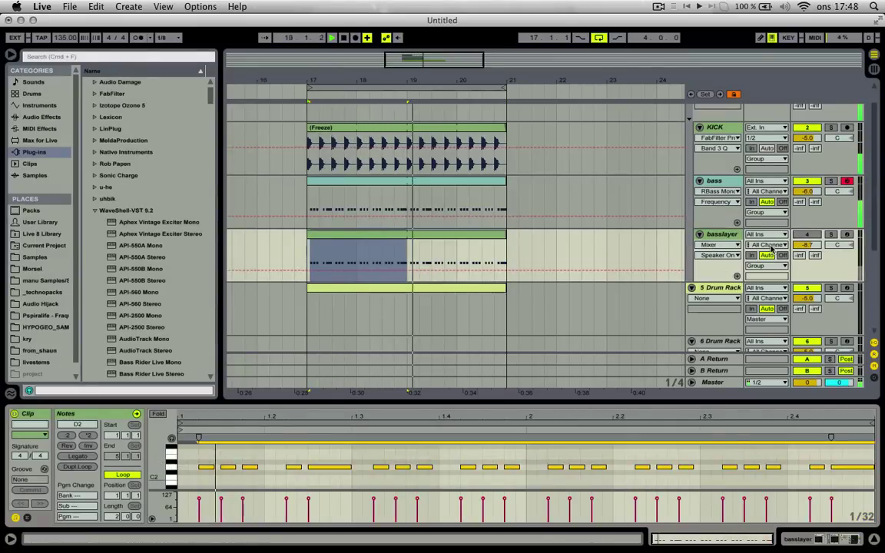
click(806, 236)
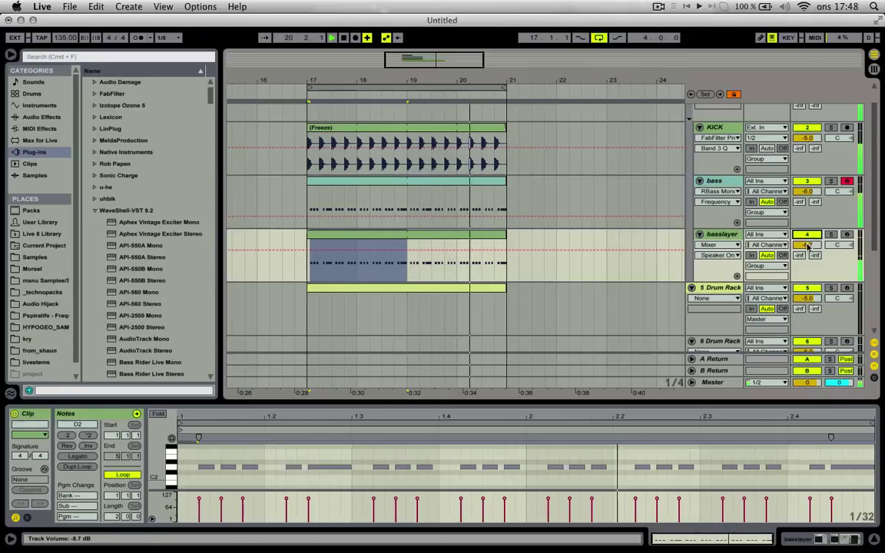
Set the bass Compressor to a ratio of 8.40:1 and a threshold of -17.1 dB, and the track's volume to -6.2 dB.
click(714, 183)
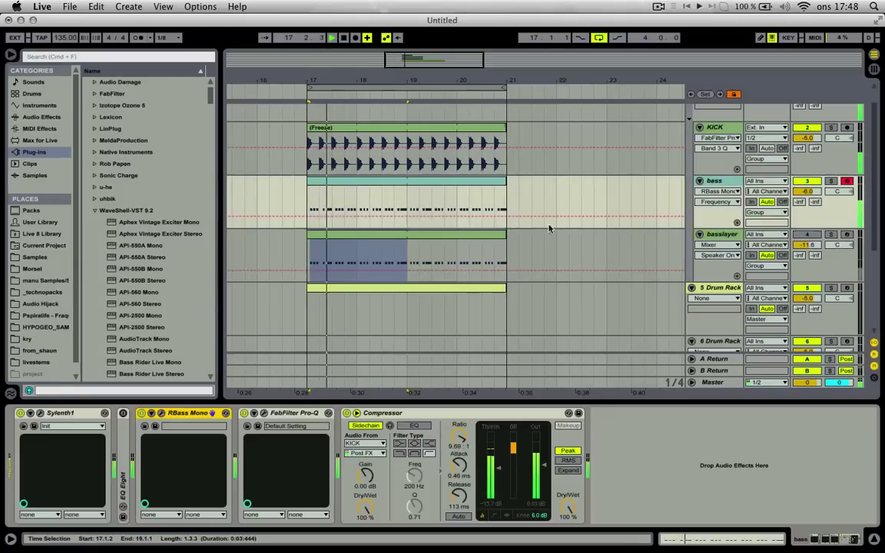
key(Tab)
drag(352, 275, 353, 280)
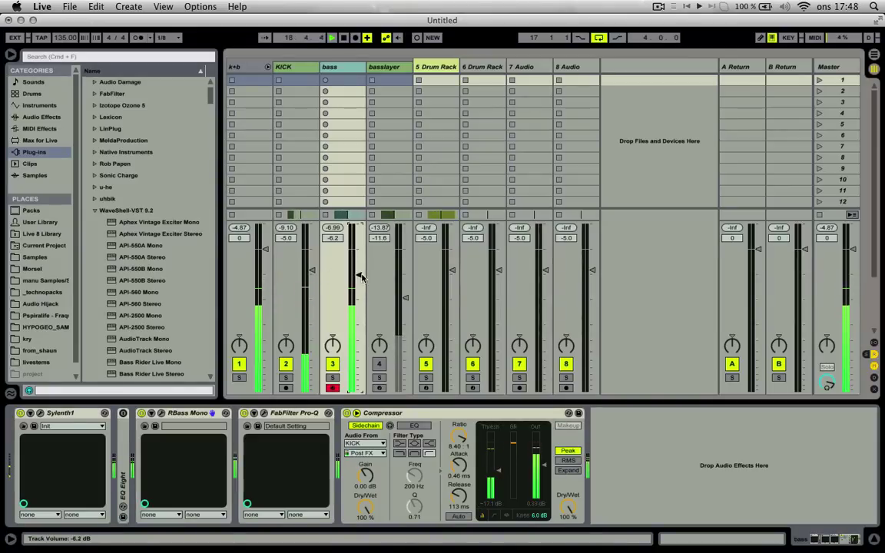
Raise the KICK track's volume to -4.0 dB and the bass track's to -5.4 dB, then return to the arrangement.
click(281, 66)
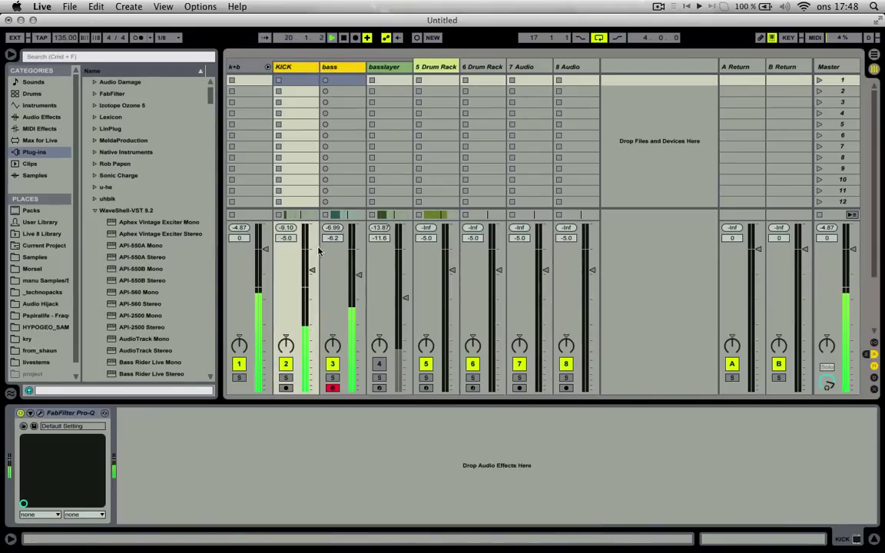
drag(310, 273, 311, 264)
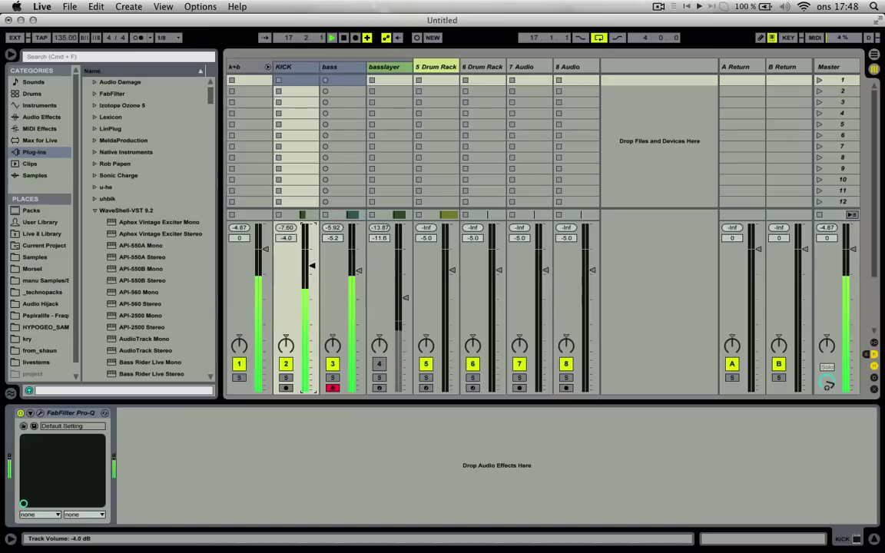
click(338, 68)
click(346, 168)
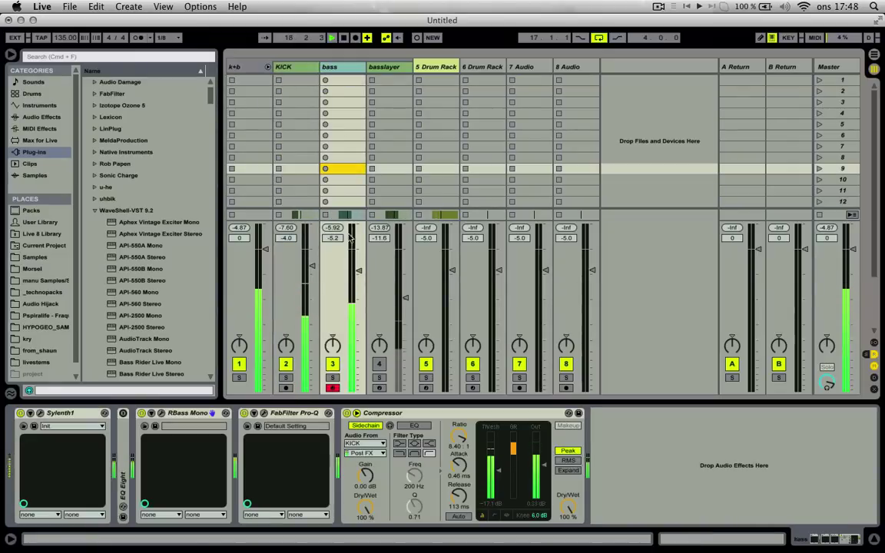
key(Tab)
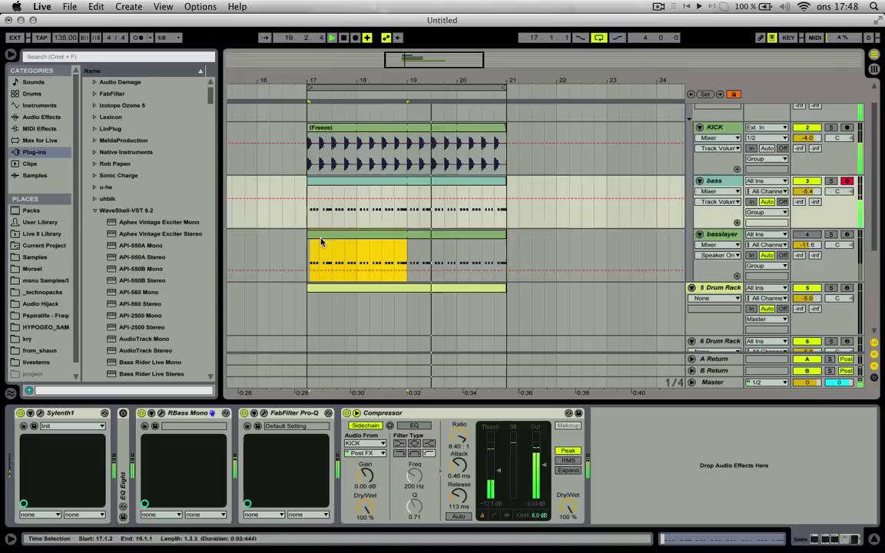
Select the 5 Drum Rack track and search the Samples folder for "hat".
click(450, 237)
scroll(450, 237, down, 1)
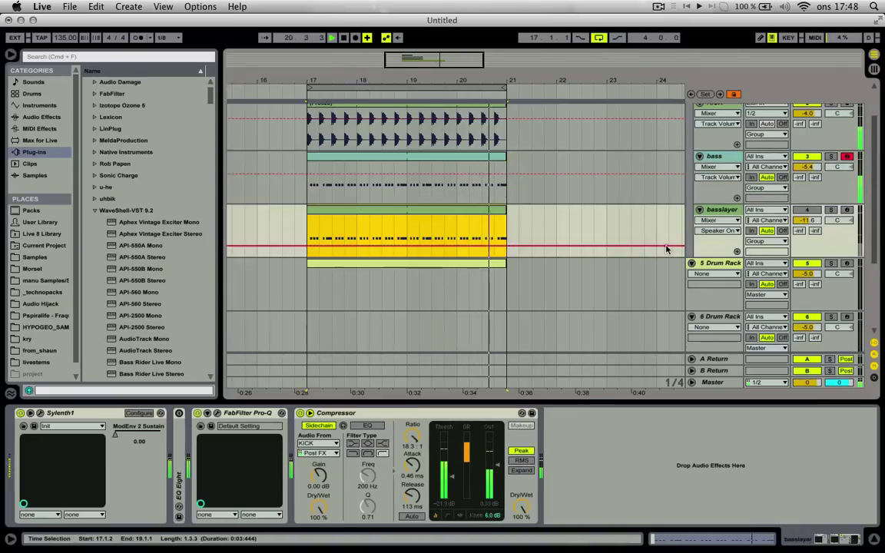
click(717, 263)
click(34, 257)
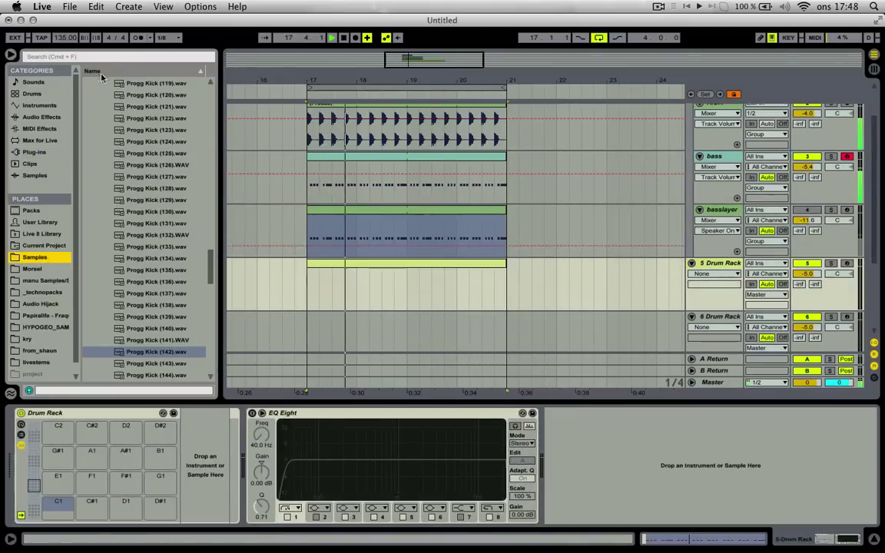
click(105, 57)
text(hat)
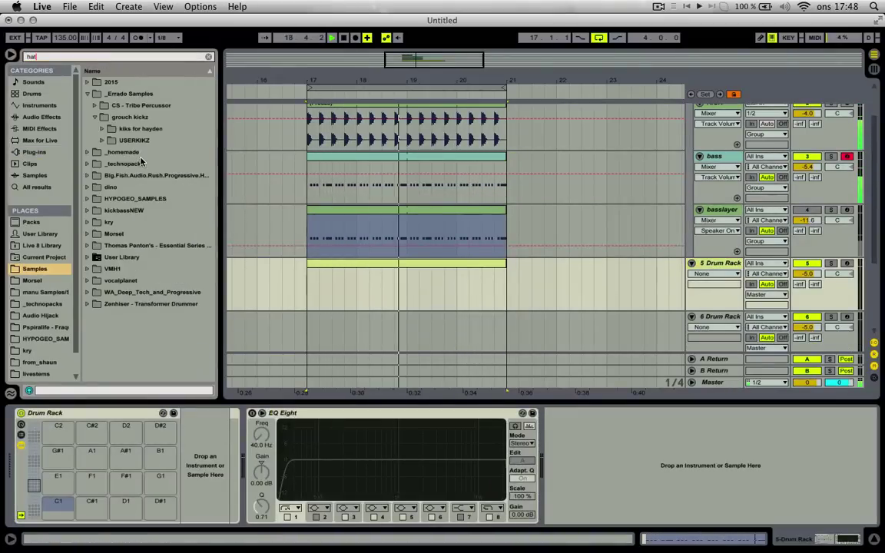
Expand the Morsel folder in the results down to CRST Drum Hits and its CRST Hats & Crashes subfolder.
click(88, 141)
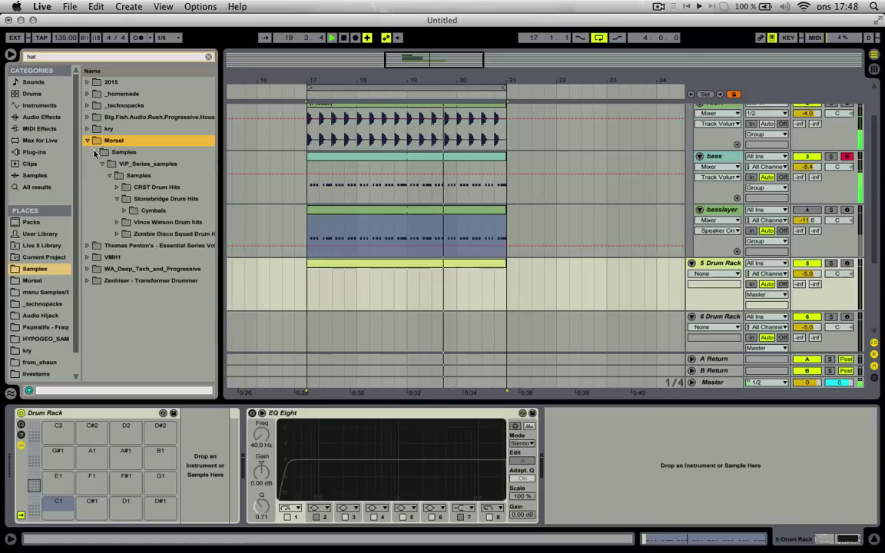
click(117, 188)
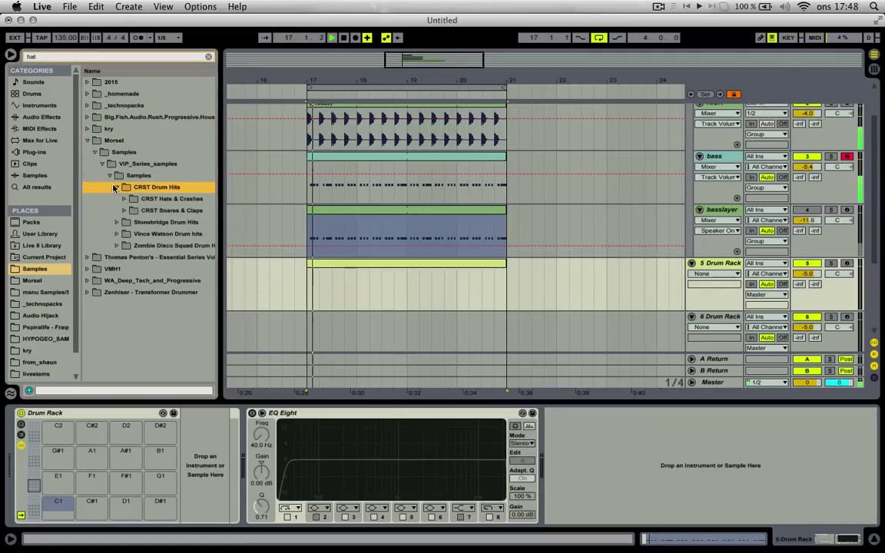
click(125, 199)
Audition the samples in CRST Hats & Crashes and load Hat Congo.Wav onto the Drum Rack's C1 pad.
click(140, 223)
click(158, 281)
scroll(157, 281, down, 1)
key(Down)
key(Down)
key(Down)
key(Down)
key(Down)
key(Down)
key(Down)
key(Down)
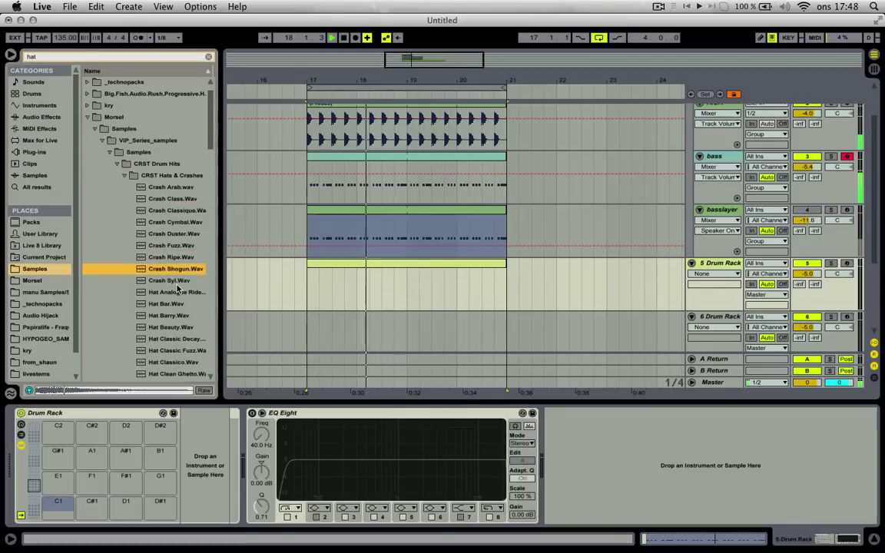
key(Down)
key(Down)
key(Down)
key(Down)
key(Down)
key(Down)
key(Down)
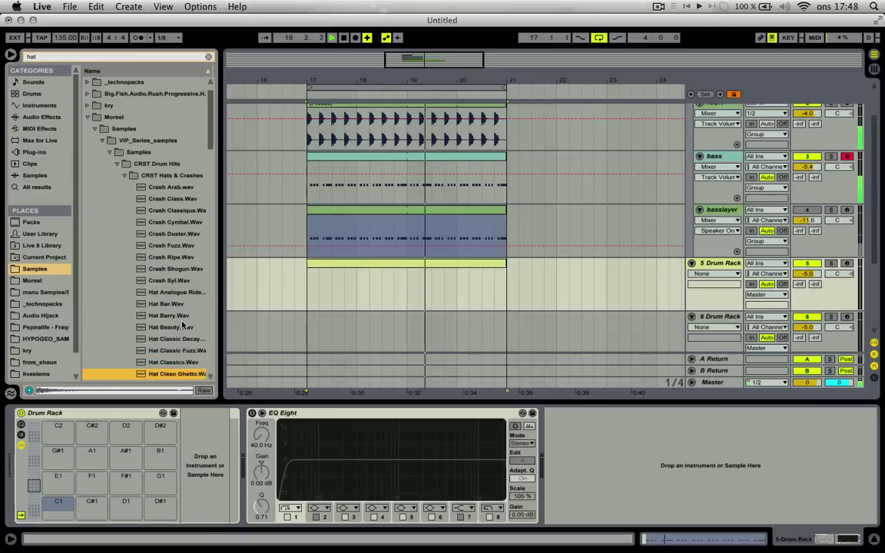
key(Down)
scroll(176, 353, down, 3)
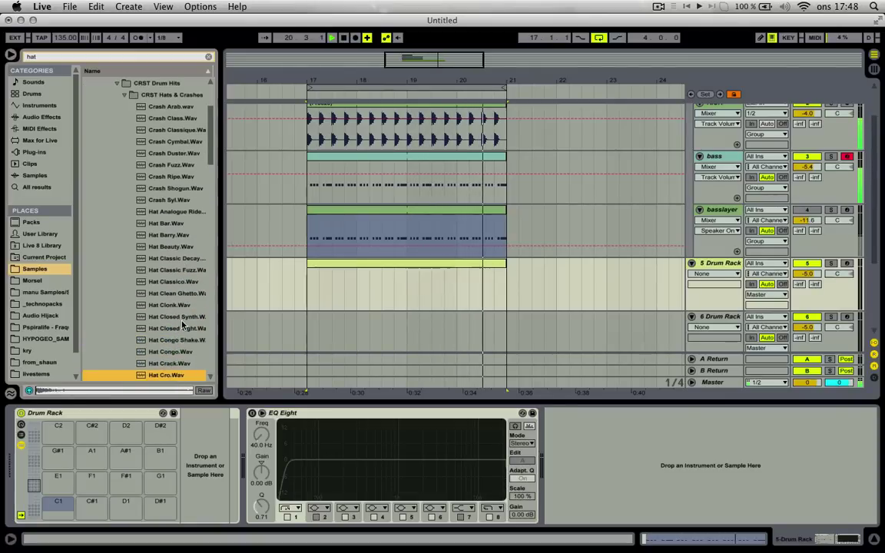
key(Up)
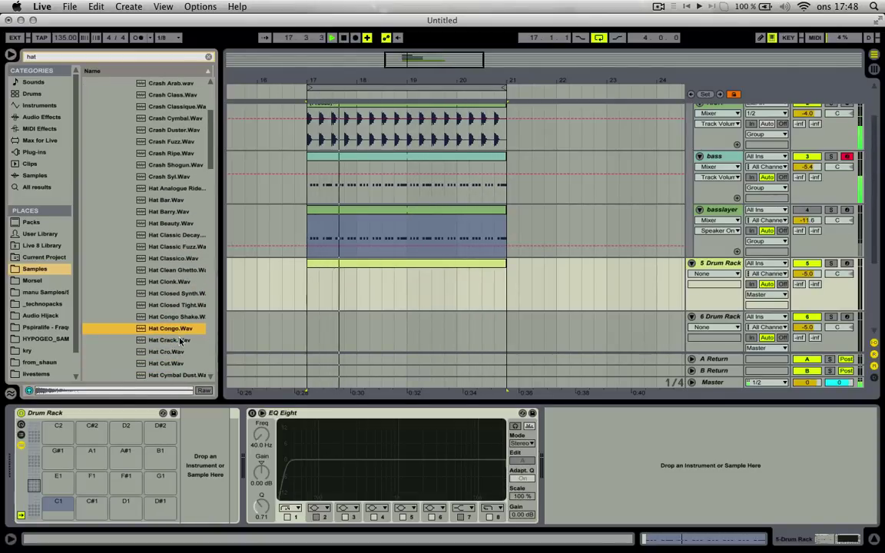
drag(172, 328, 61, 512)
Fill all four bars of the 5 Drum Rack clip with consecutive 1/16 Hat Congo notes and show the track's devices.
double_click(328, 286)
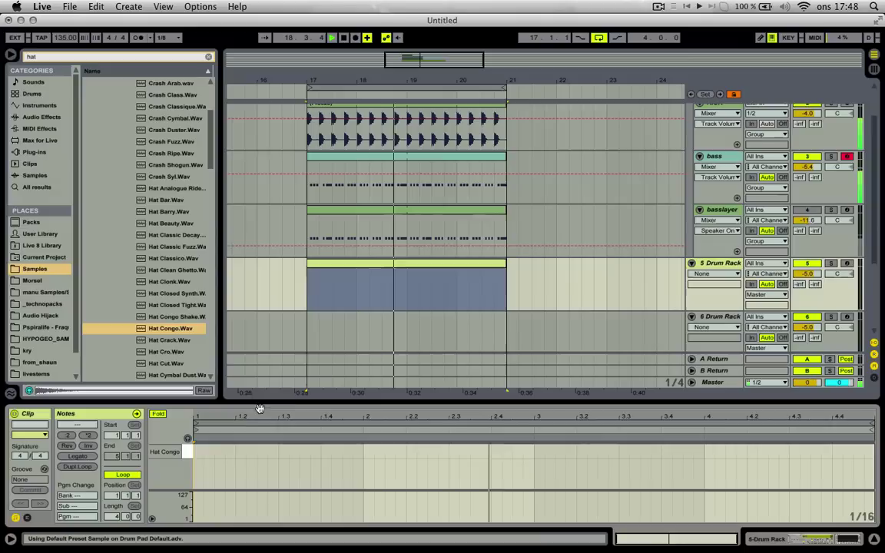
double_click(201, 451)
key(super+d)
key(super+d)
key(super+d)
key(super+d)
key(super+d)
key(super+d)
key(super+d)
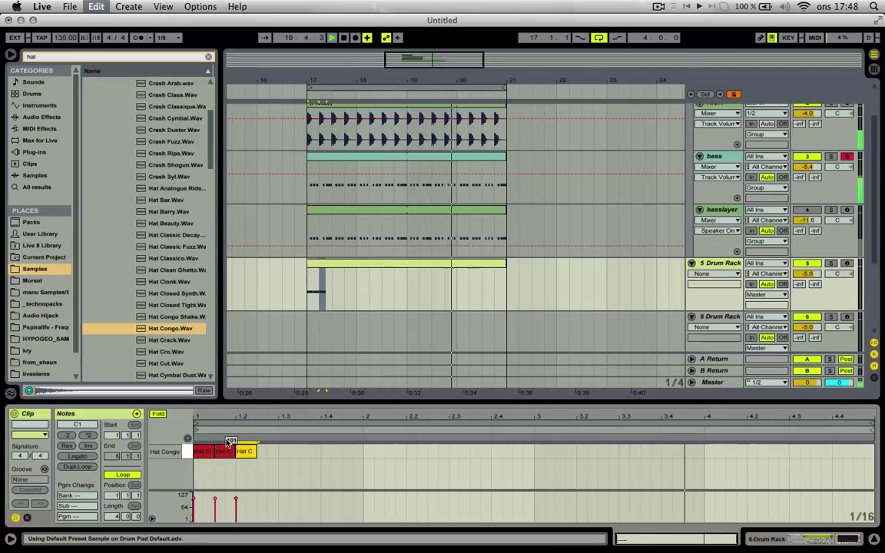
key(super+d)
key(super+d)
key(super+d)
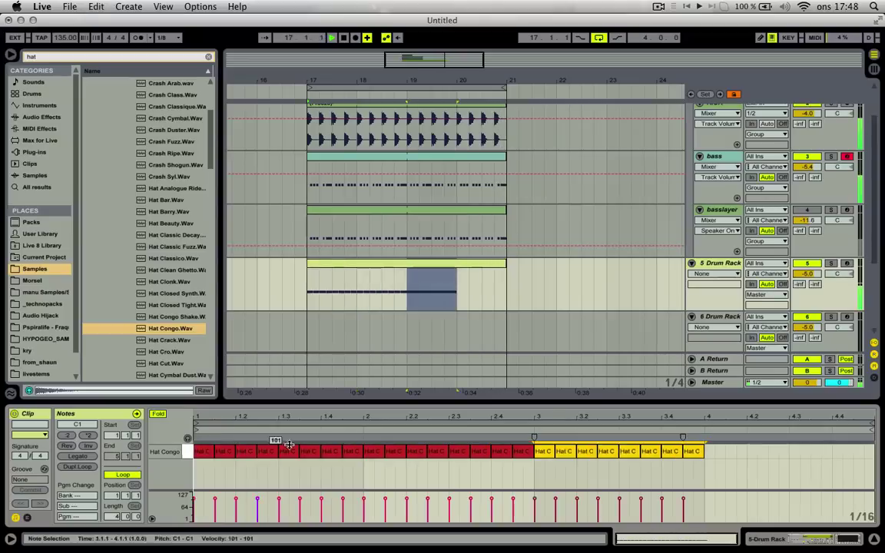
double_click(711, 264)
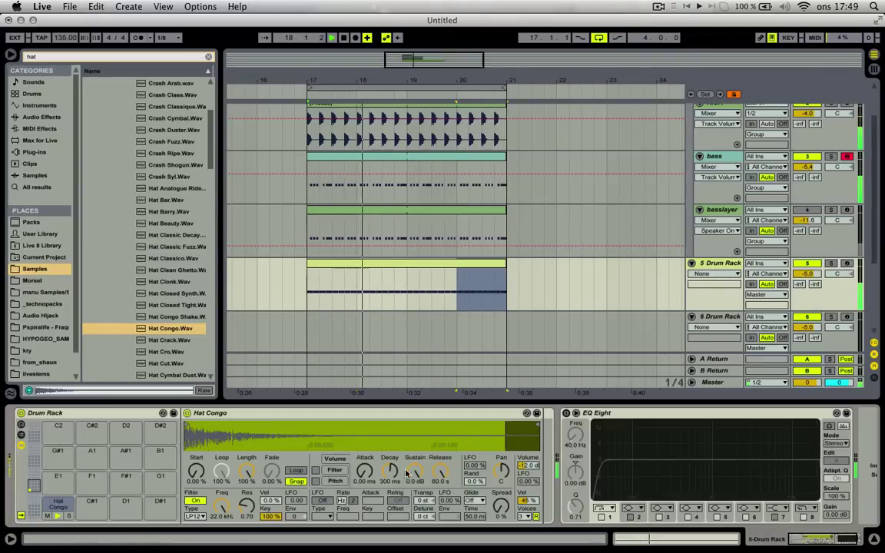
Shorten Hat Congo's volume envelope to a 102 ms decay, -inf dB sustain and 122 ms release.
drag(415, 471, 390, 463)
mouse_move(422, 502)
mouse_down()
mouse_move(421, 514)
mouse_move(421, 488)
mouse_up()
Audition the hat samples from Hat Cro.Wav through Hat Duster.Wav against the loop.
click(172, 352)
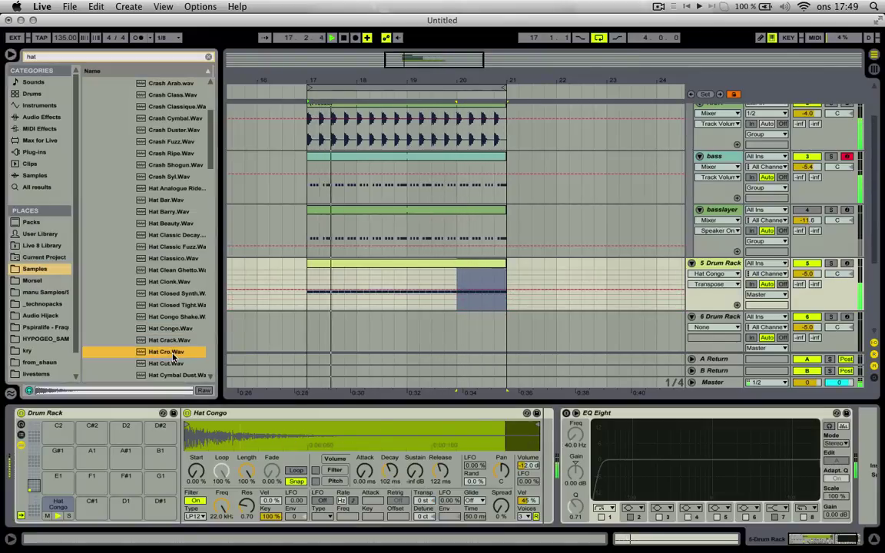
scroll(173, 357, down, 1)
click(166, 340)
click(176, 351)
key(Down)
key(Down)
key(Down)
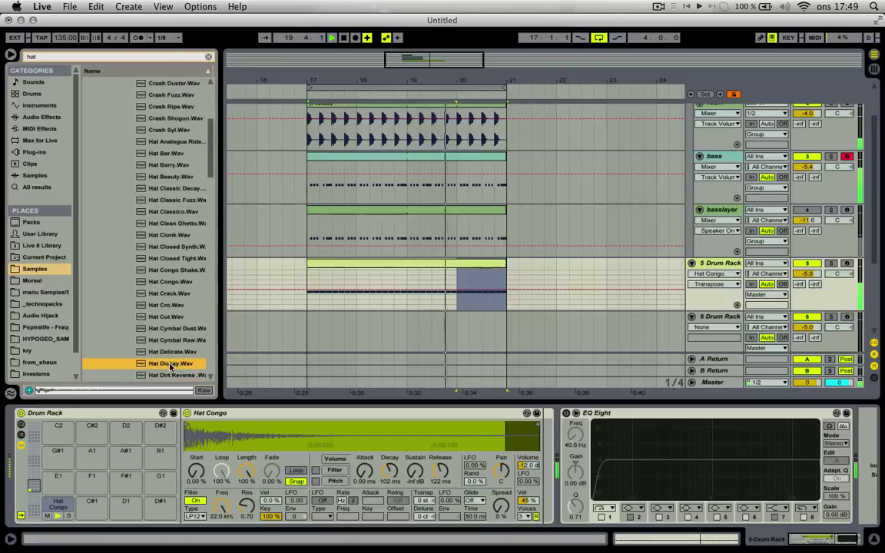
double_click(170, 364)
scroll(177, 357, down, 1)
key(super+z)
scroll(183, 360, down, 1)
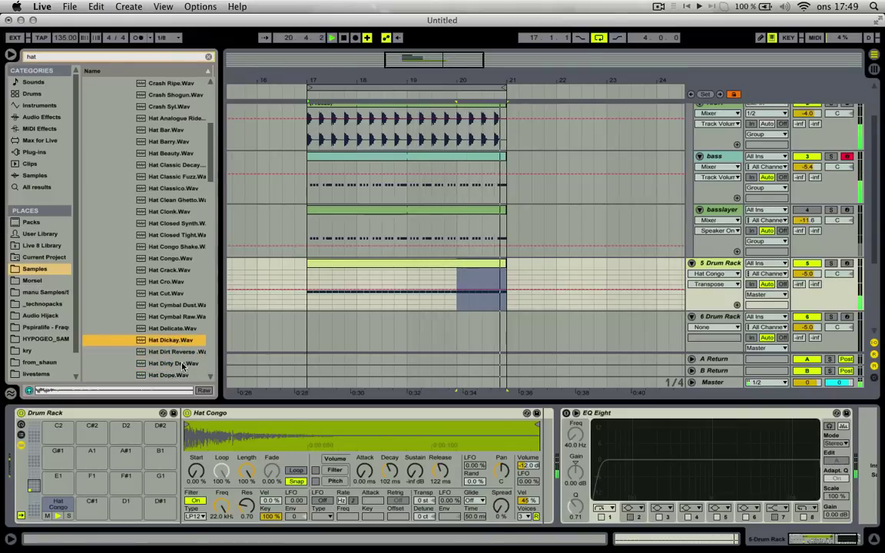
click(184, 363)
scroll(186, 362, down, 1)
key(Down)
key(Down)
key(Down)
key(Down)
key(Down)
key(Down)
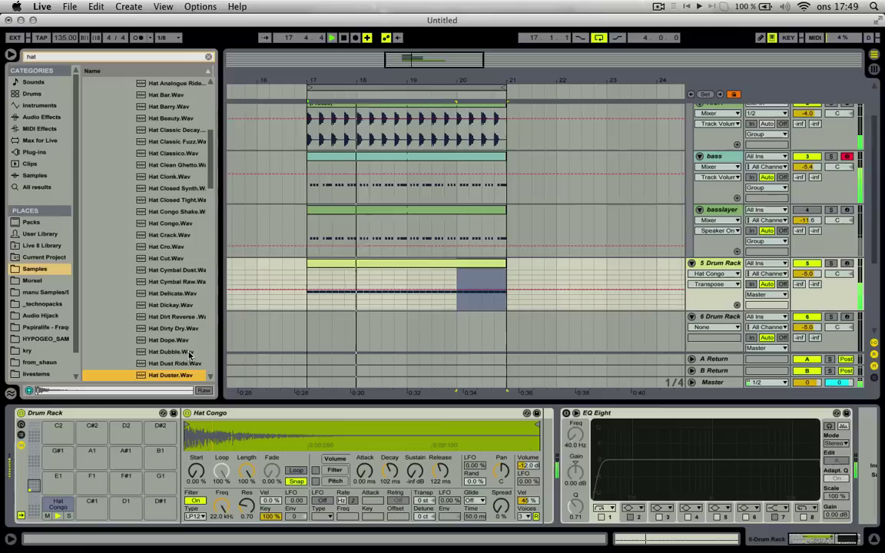
Replace Hat Congo in the drum rack with Hat Fine.Wav and set its volume to -6 dB.
scroll(189, 354, down, 2)
drag(242, 445, 244, 444)
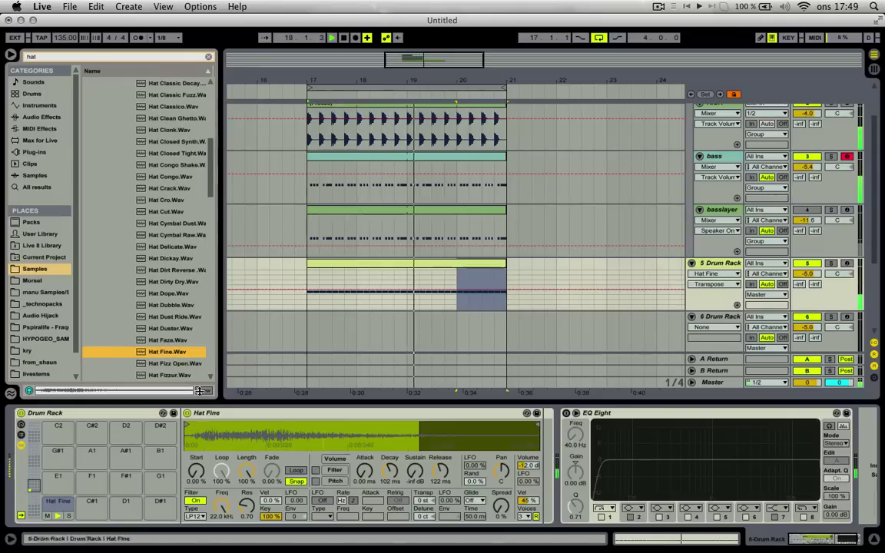
drag(528, 466, 528, 453)
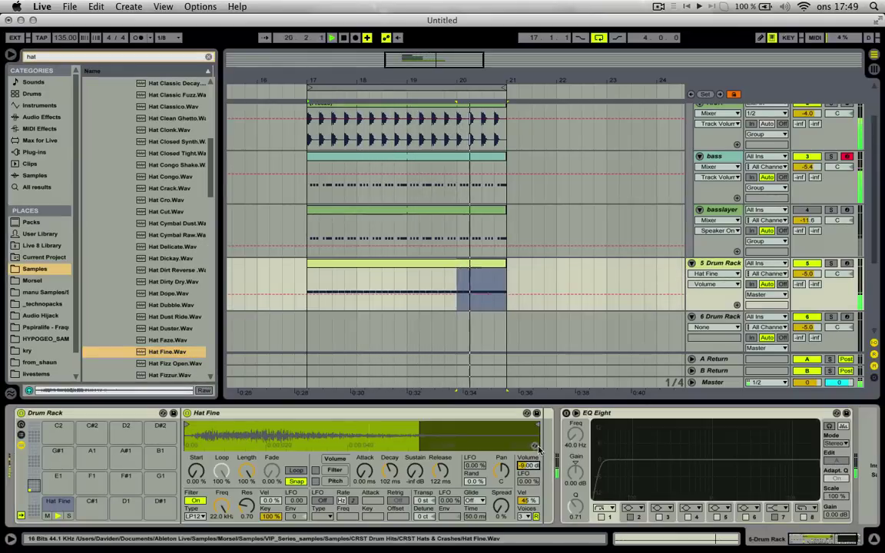
Audition Hat Fizz Open and Hat Fizzy, and load Hat Fizz Open.Wav onto the D1 pad.
click(167, 361)
scroll(167, 360, down, 3)
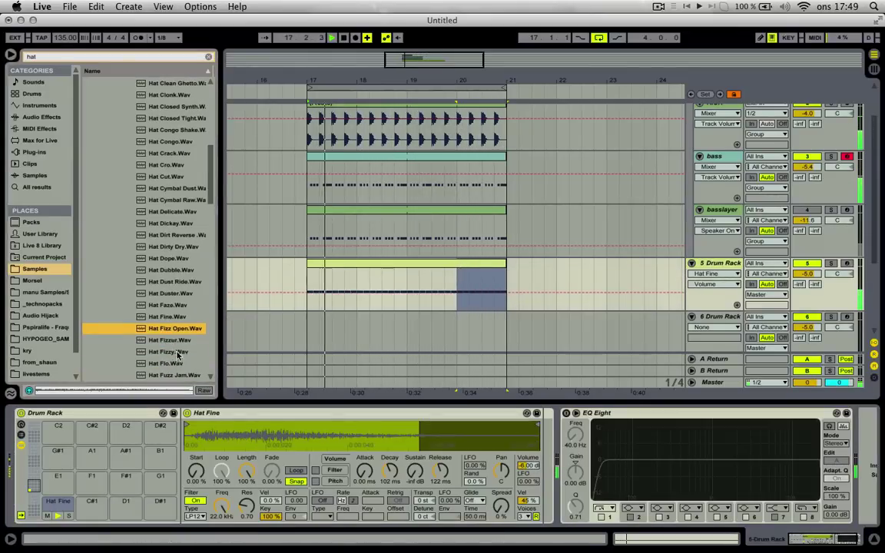
click(173, 352)
drag(172, 331, 116, 507)
Program Hat Fizz Open on every off-beat eighth from 1.1.3 through all four bars of the hat clip.
click(403, 265)
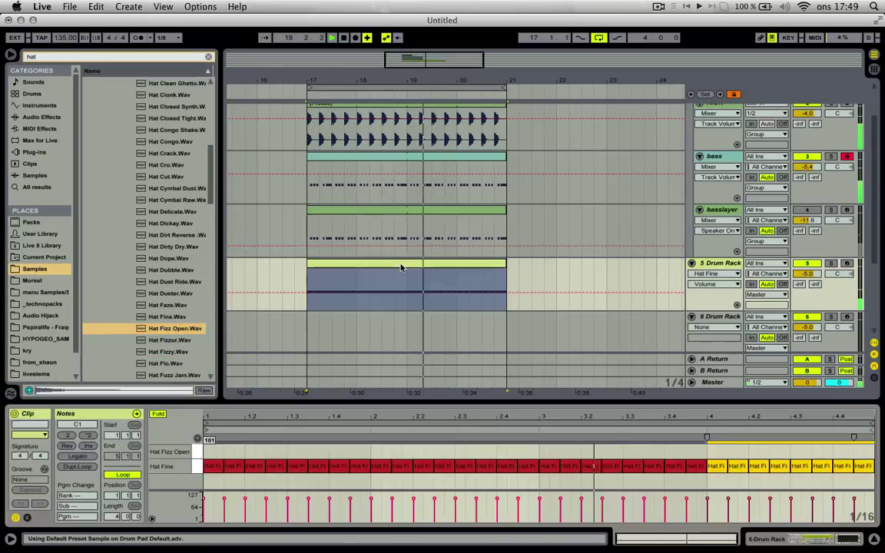
click(231, 450)
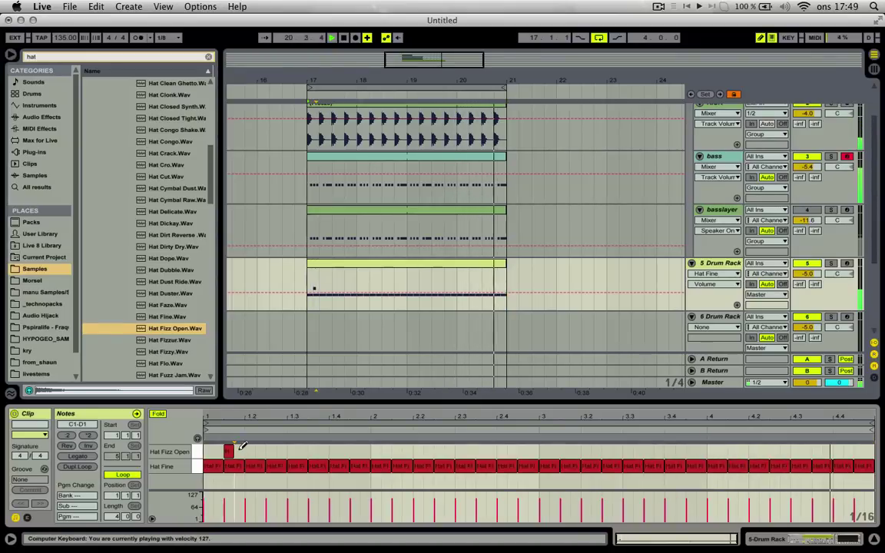
key(super+d)
key(super+d)
key(super+d)
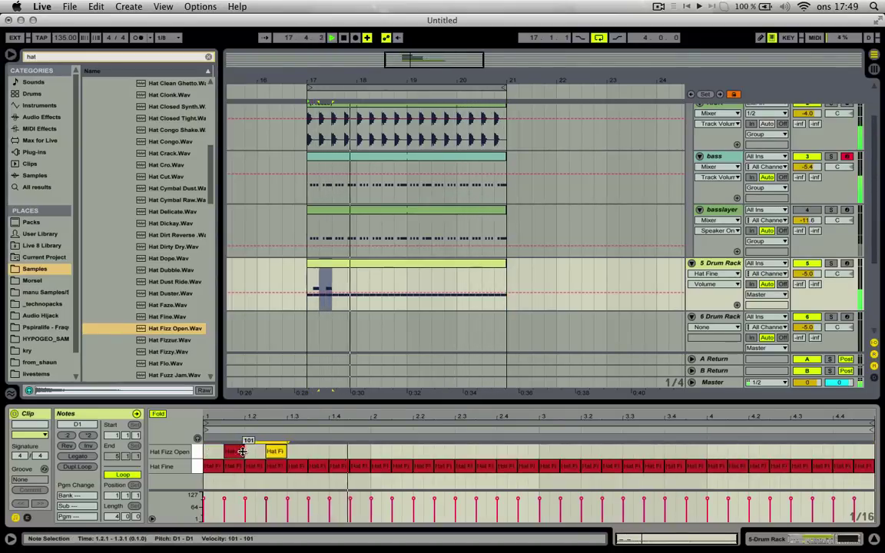
key(super+d)
key(super+d)
key(super+d)
key(super+d)
key(super+d)
key(super+d)
key(super+d)
key(super+d)
key(super+d)
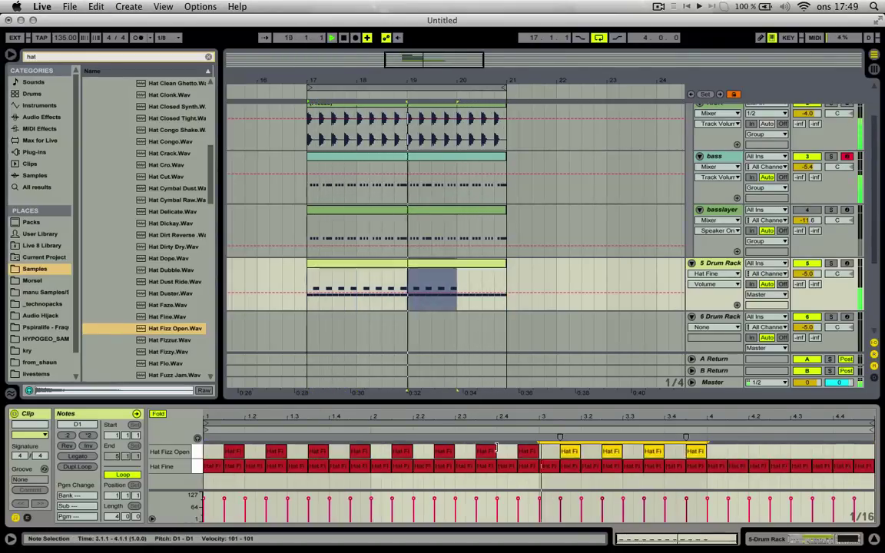
Shape Hat Fizz Open with 158 ms decay, -30 dB sustain, 13.7 ms release, -5.06 dB volume and -5 st transposition.
key(shift+Tab)
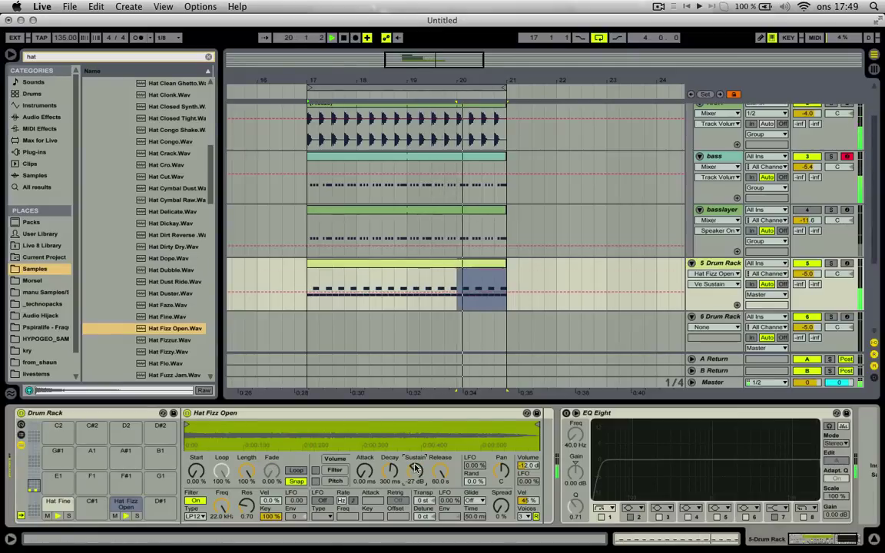
drag(438, 468, 438, 475)
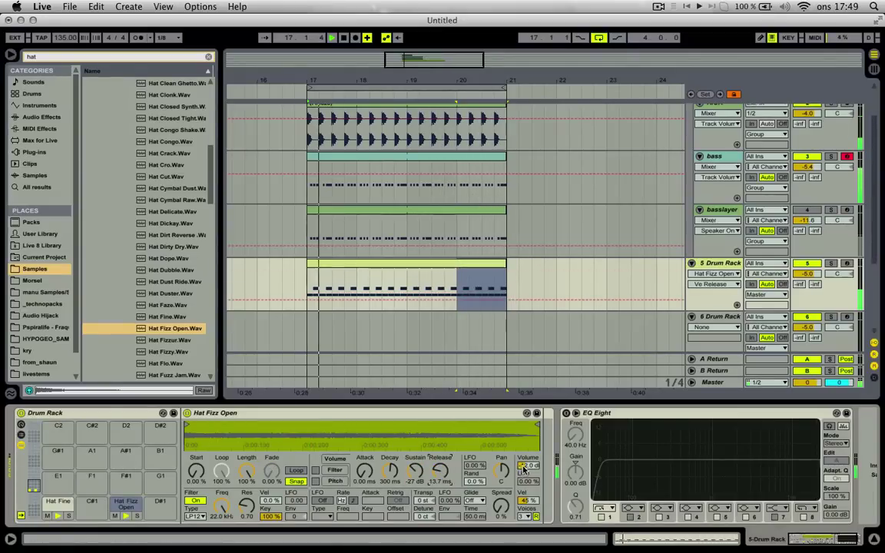
drag(524, 466, 523, 459)
drag(415, 469, 430, 503)
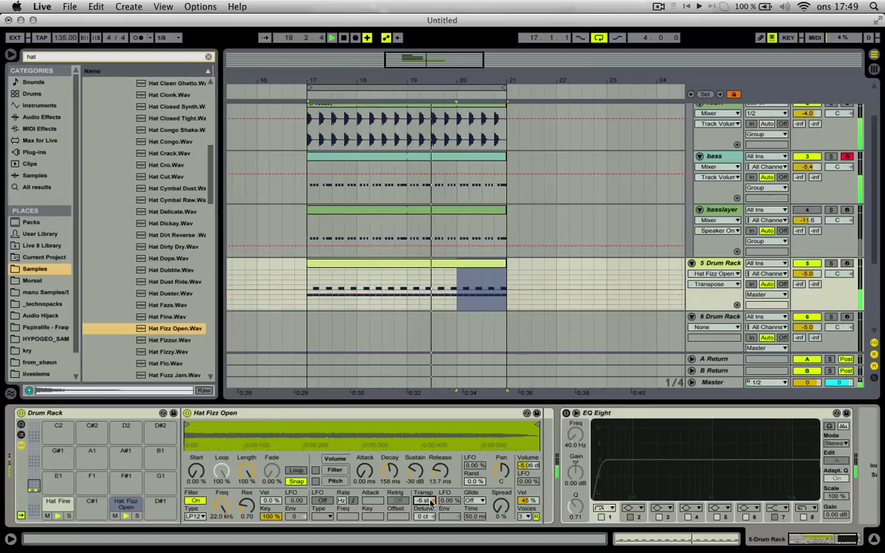
Enable EQ Eight on the drum rack track and set band 1 to a low cut at 1.00 kHz with Q 0.78.
click(566, 413)
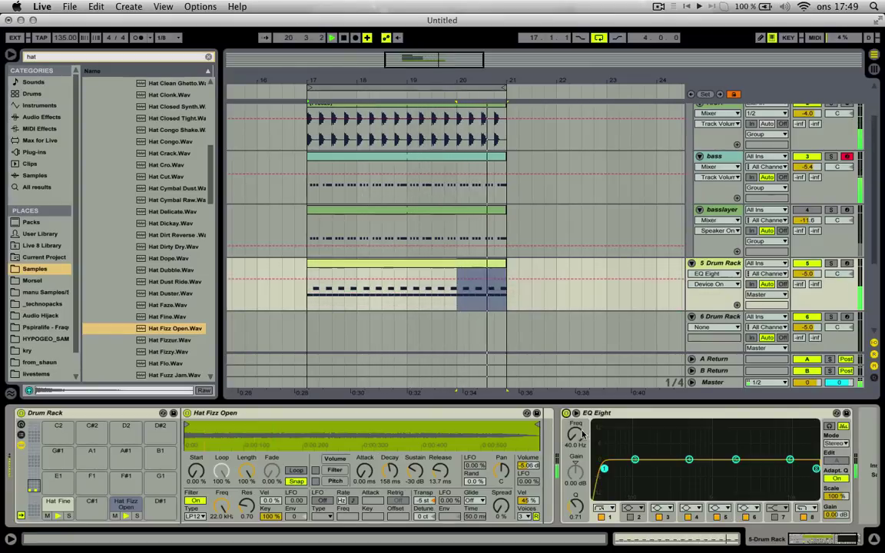
drag(604, 468, 708, 467)
click(604, 508)
click(604, 445)
Rename the 5 Drum Rack track as hat and lower Hat Fine's volume to -9 dB.
click(722, 266)
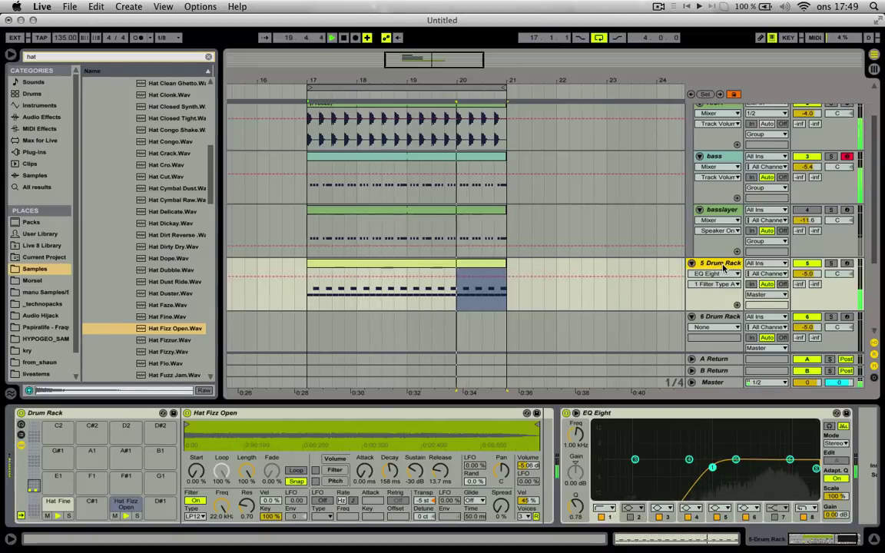
text(hat)
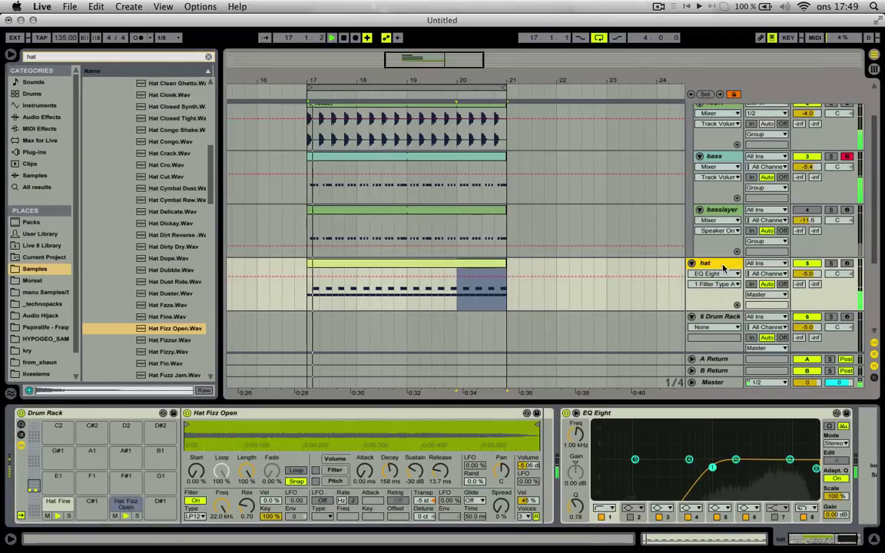
click(65, 507)
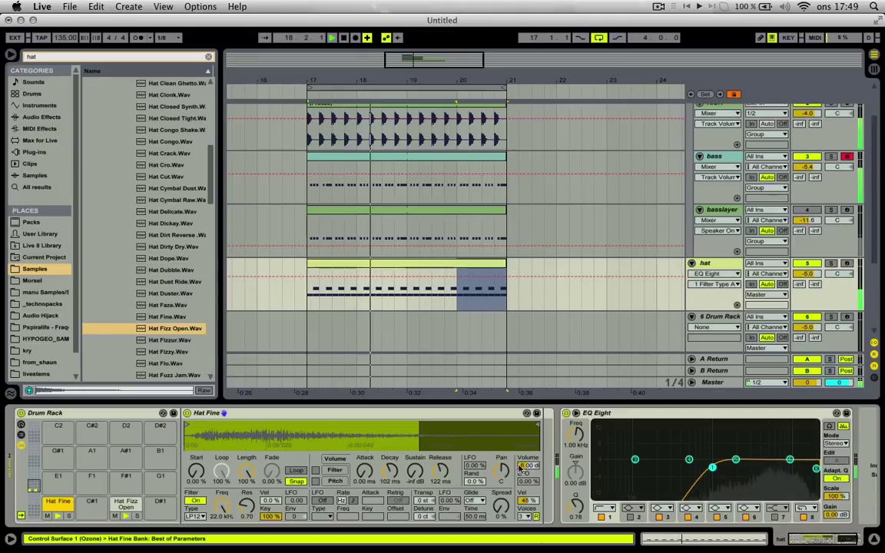
drag(528, 465, 528, 470)
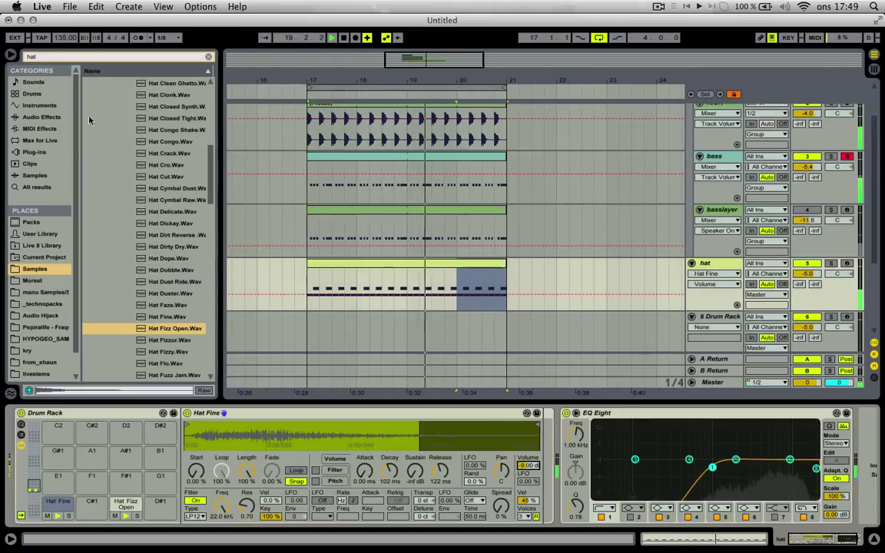
Copy the KICK-sidechained Compressor onto the hat track and place it between the Drum Rack and EQ Eight.
click(464, 188)
click(418, 302)
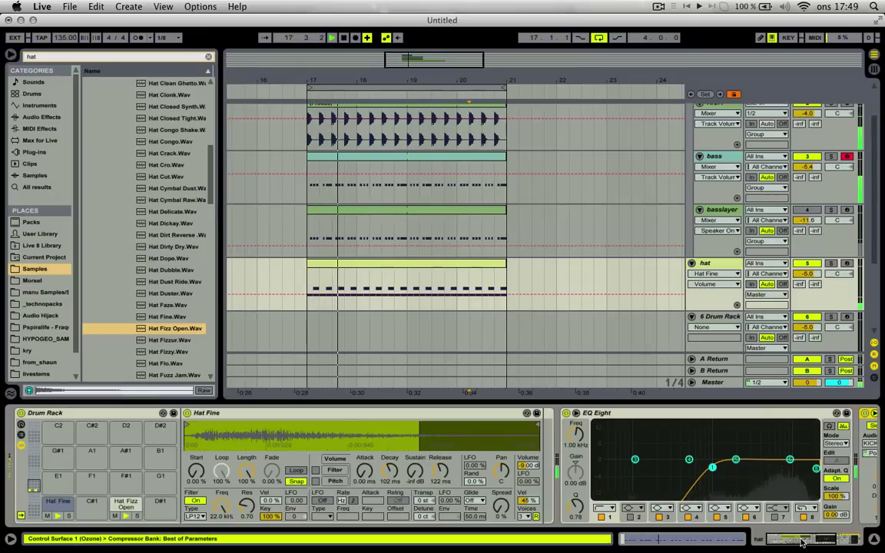
click(850, 538)
drag(794, 413, 418, 450)
click(810, 539)
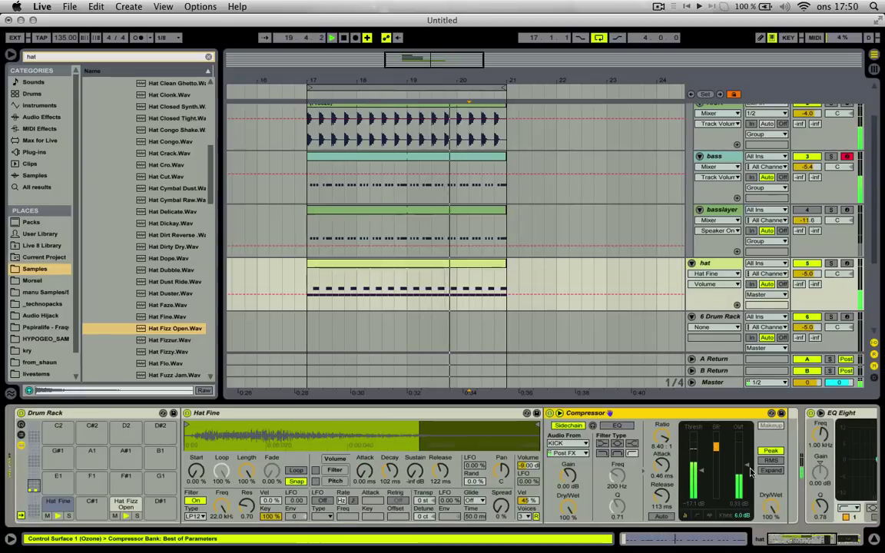
Open the bass clip and try the note at 1.2.3 on F2, extended to 1.3.1.
click(459, 264)
scroll(470, 249, up, 3)
key(space)
double_click(452, 206)
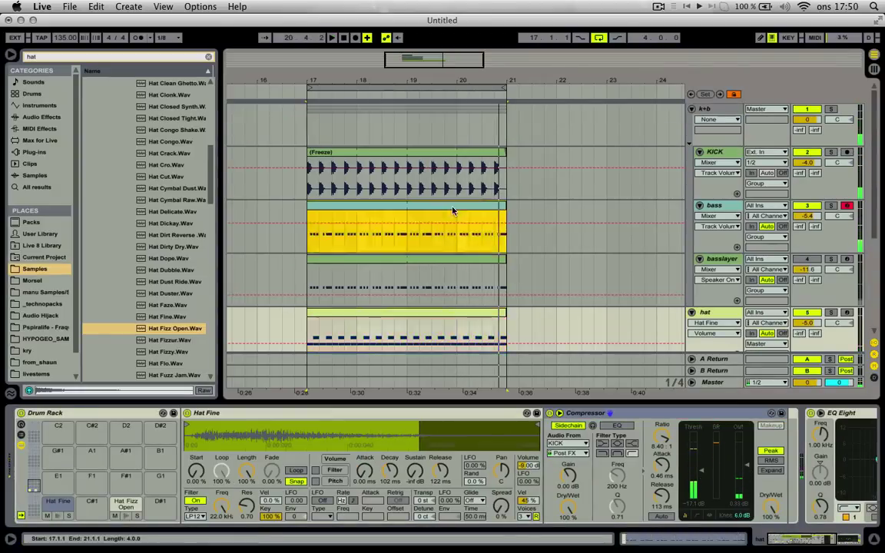
click(324, 466)
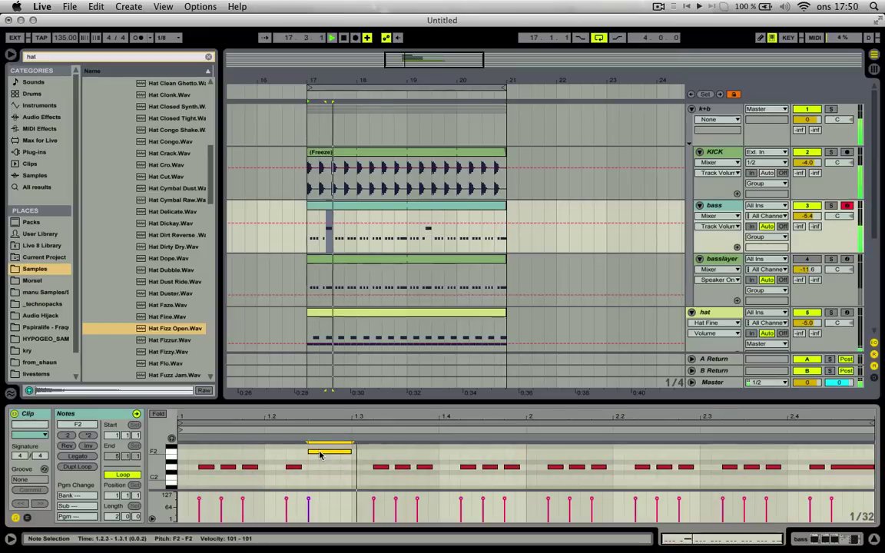
Move the bass note at 1.2.3 back to D2 and shorten it to just under a sixteenth.
key(space)
mouse_move(321, 469)
mouse_down()
mouse_move(320, 481)
mouse_move(324, 466)
mouse_move(298, 470)
mouse_move(322, 473)
mouse_up()
key(space)
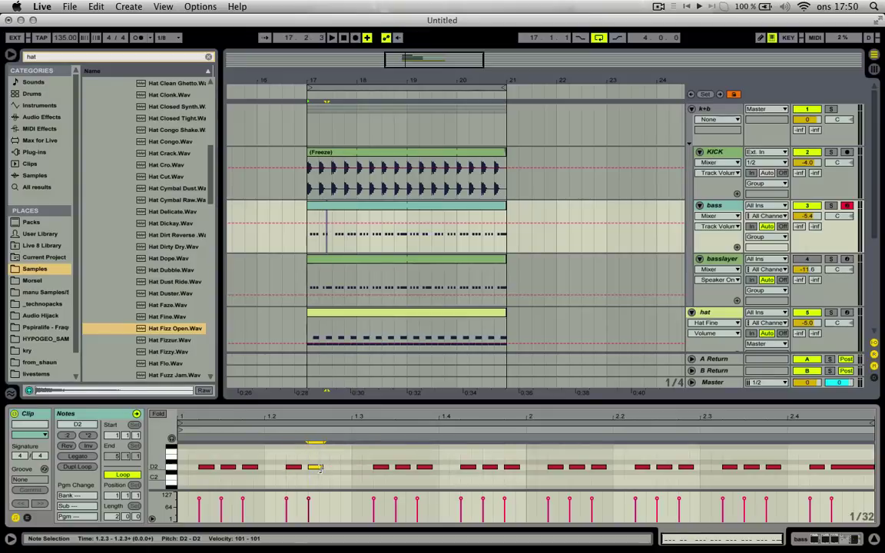
key(space)
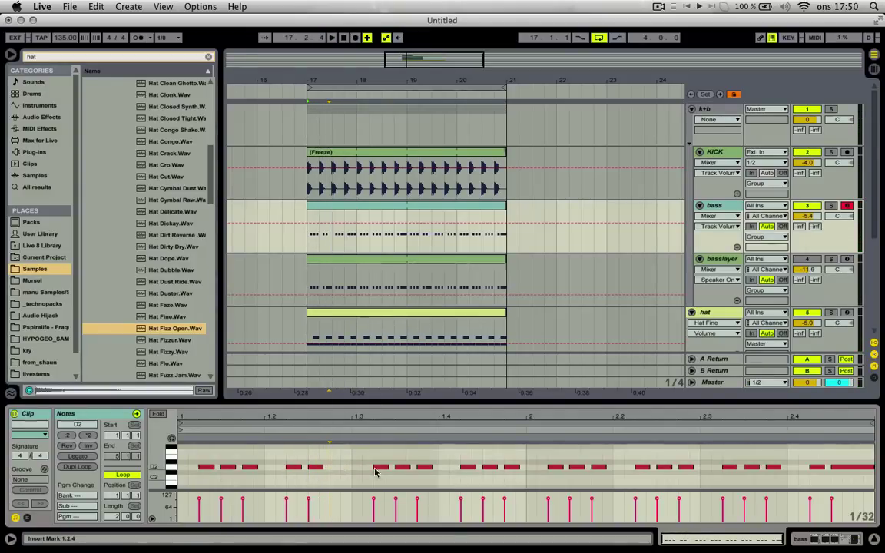
Lengthen the D2 bass note at 1.3.3 over the next sixteenth and delete the note at 2.2.4.
drag(391, 472, 432, 470)
click(415, 462)
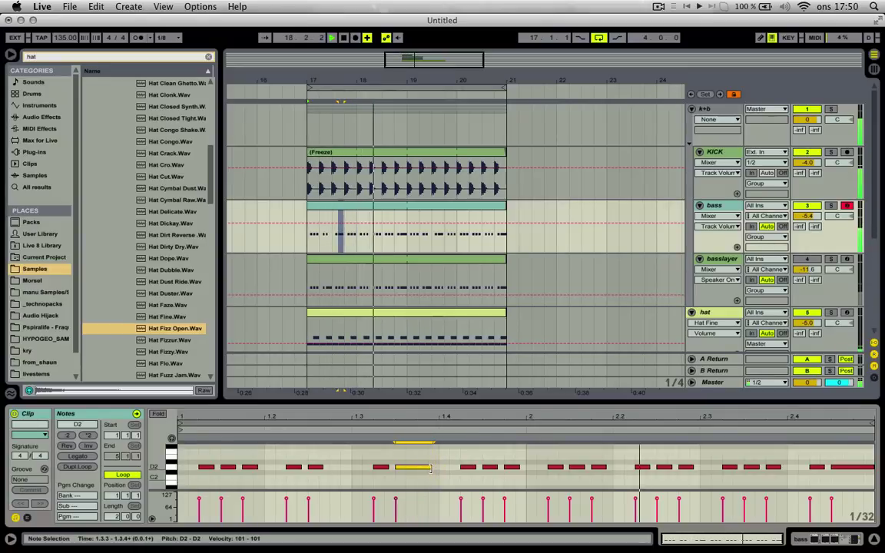
click(683, 467)
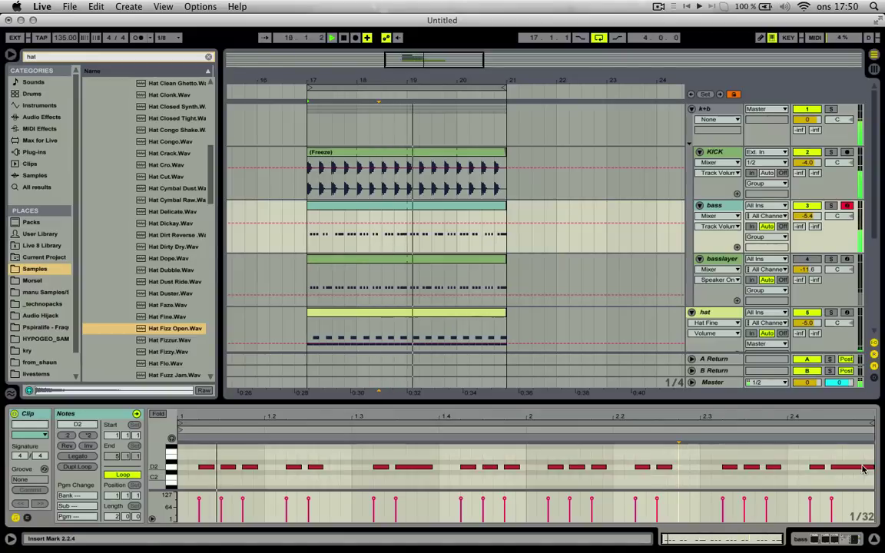
Transpose Hat Fine on the hat track by -5 st and set its decay to 66.1 ms.
scroll(553, 277, down, 2)
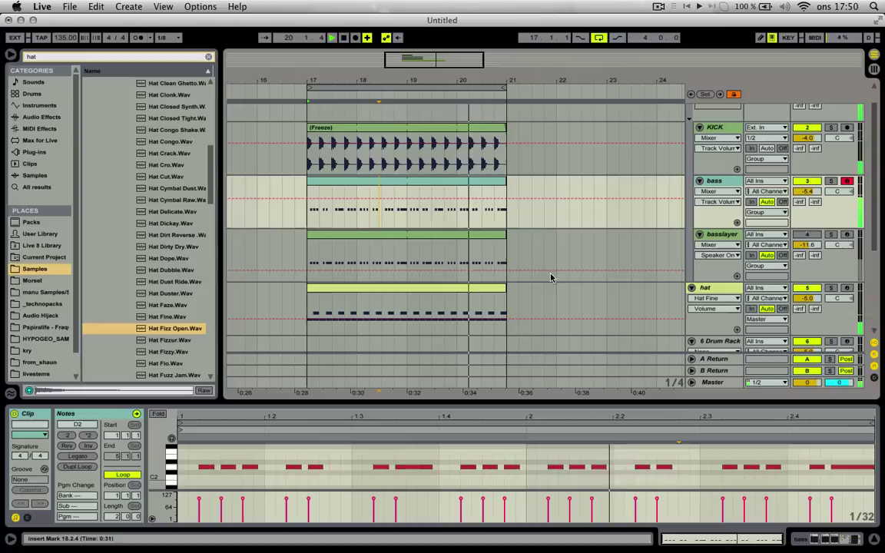
double_click(717, 291)
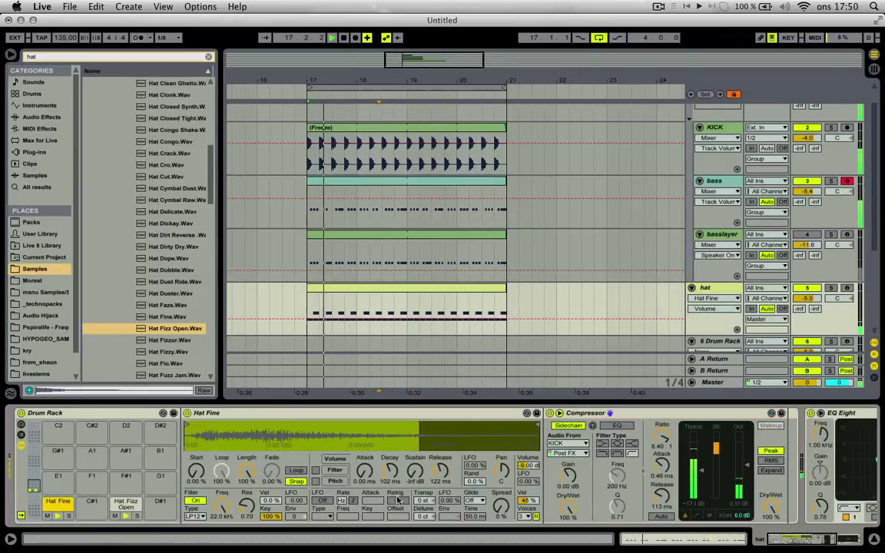
mouse_move(396, 475)
mouse_down()
mouse_move(420, 501)
mouse_move(395, 491)
mouse_up()
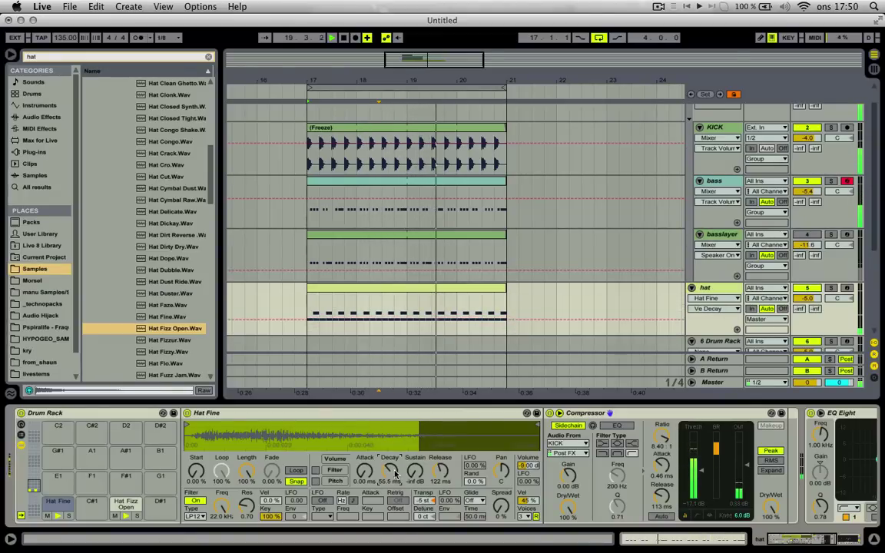
Load Hat Flo.Wav onto the C#1 pad of the hat drum rack and open the hat clip's notes.
click(172, 363)
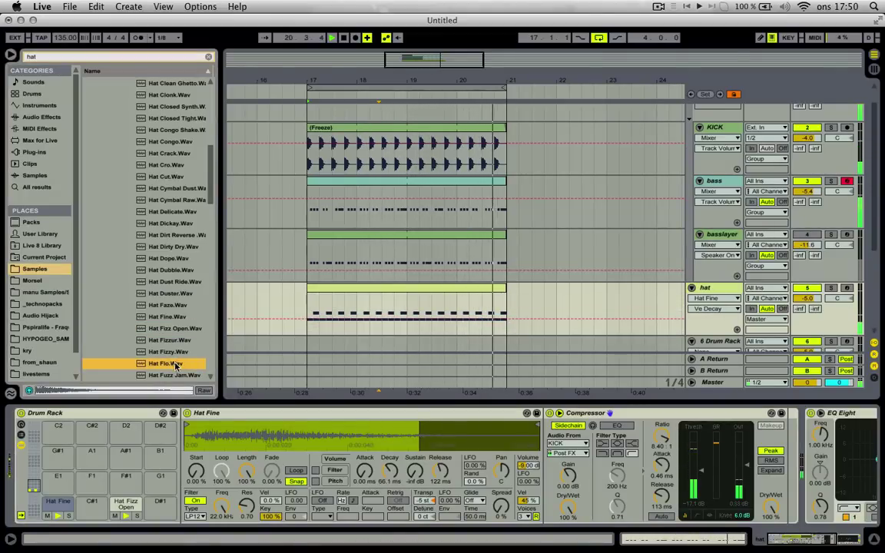
key(space)
double_click(369, 292)
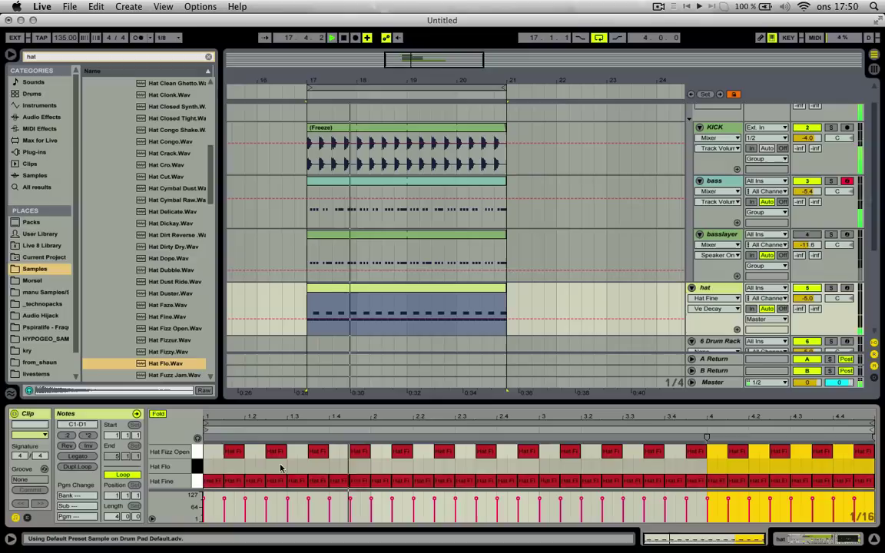
Program pairs of Hat Flo sixteenths starting at 1.1.2 and repeating on every beat of the hat clip.
click(198, 453)
alt+drag(232, 452, 218, 470)
click(199, 466)
key(super+z)
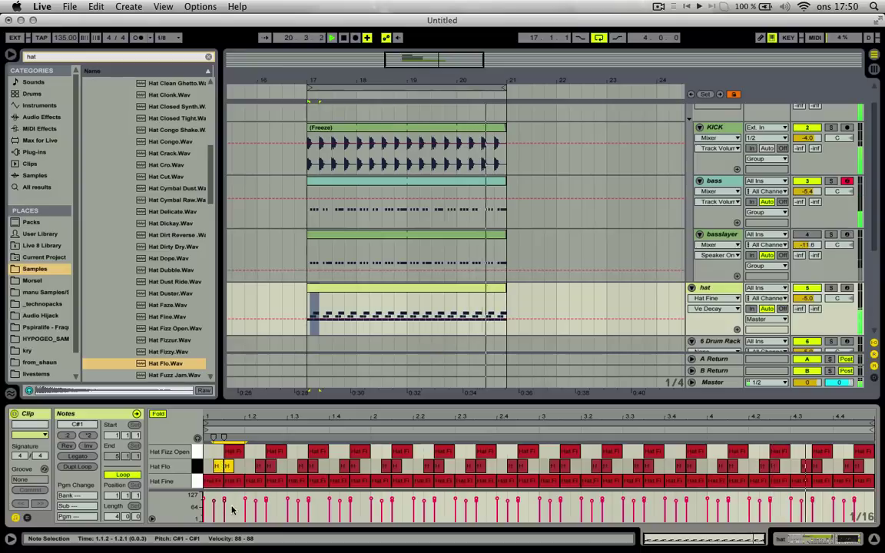
Lower the velocity of the first note in the Hat Flo pairs and duplicate the bar 1 pattern through bar 4.
drag(206, 524, 220, 522)
drag(205, 467, 369, 469)
key(super+d)
key(super+d)
key(super+d)
key(super+d)
key(super+d)
key(super+d)
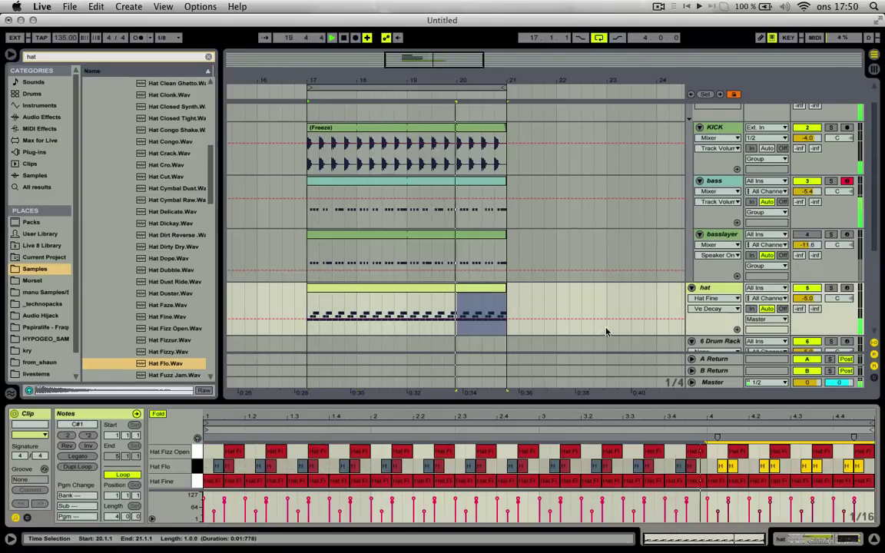
Transpose Hat Flo on the hat track by -12 st and shorten its decay to 66.1 ms.
double_click(712, 288)
click(208, 374)
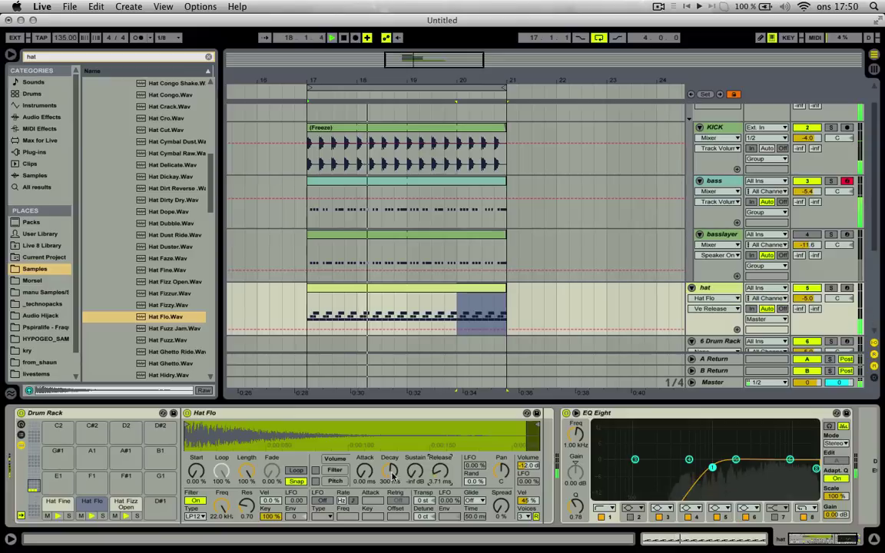
drag(392, 475, 392, 492)
click(421, 500)
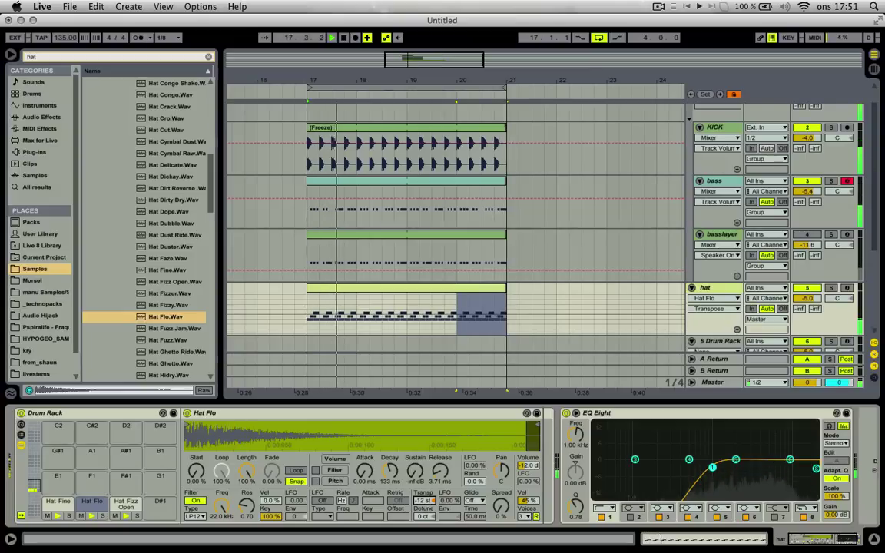
drag(391, 473, 391, 483)
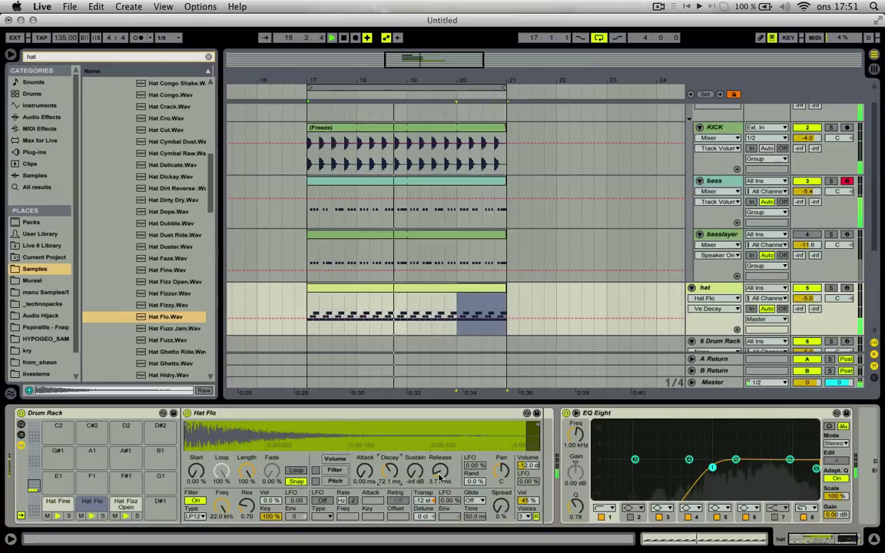
Set Hat Fizz Open's decay to 245 ms and its volume to -4.06 dB.
click(137, 504)
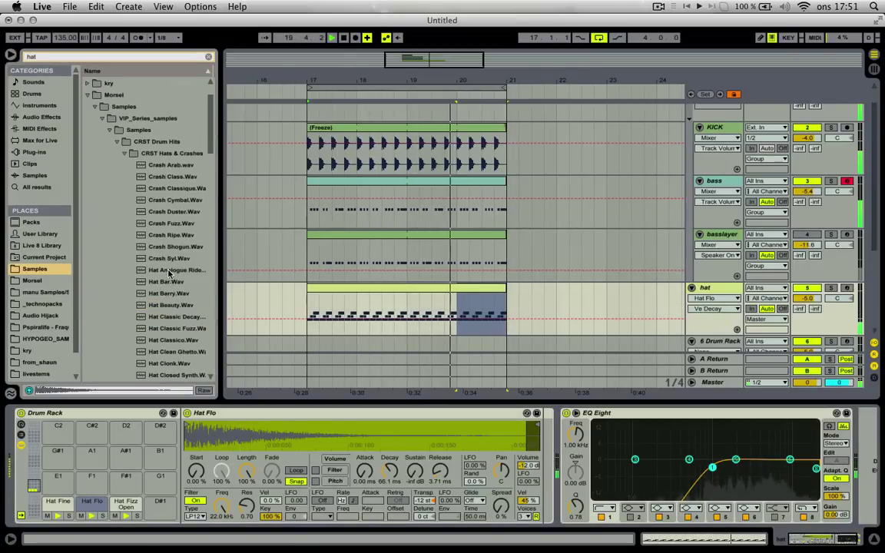
drag(394, 479, 392, 473)
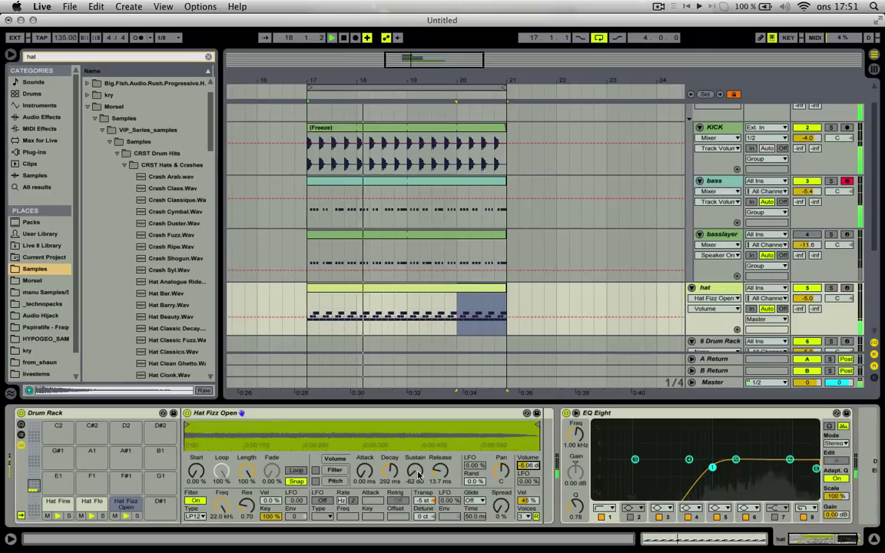
click(528, 465)
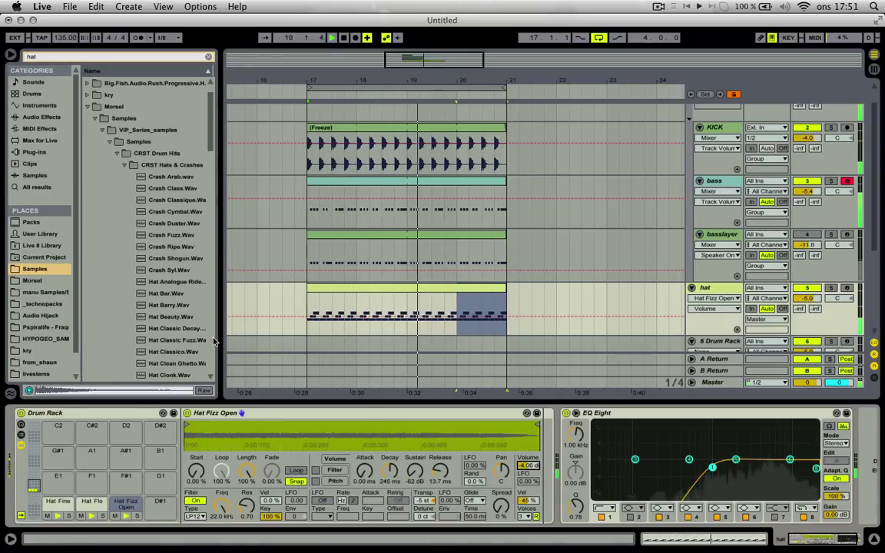
Collapse the CRST Hats & Crashes and Morsel sample folders and expand kry > samples > 2013.
scroll(192, 335, down, 2)
click(176, 329)
click(123, 143)
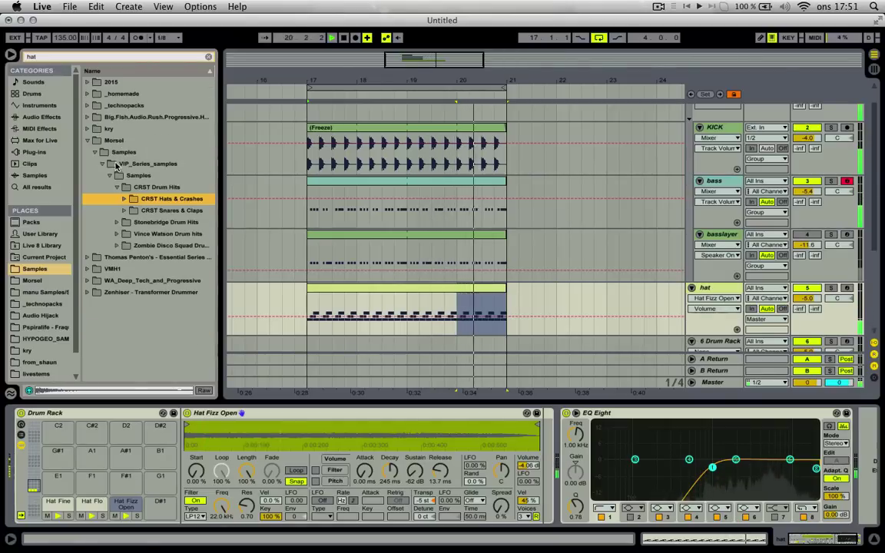
click(88, 130)
key(Down)
key(Down)
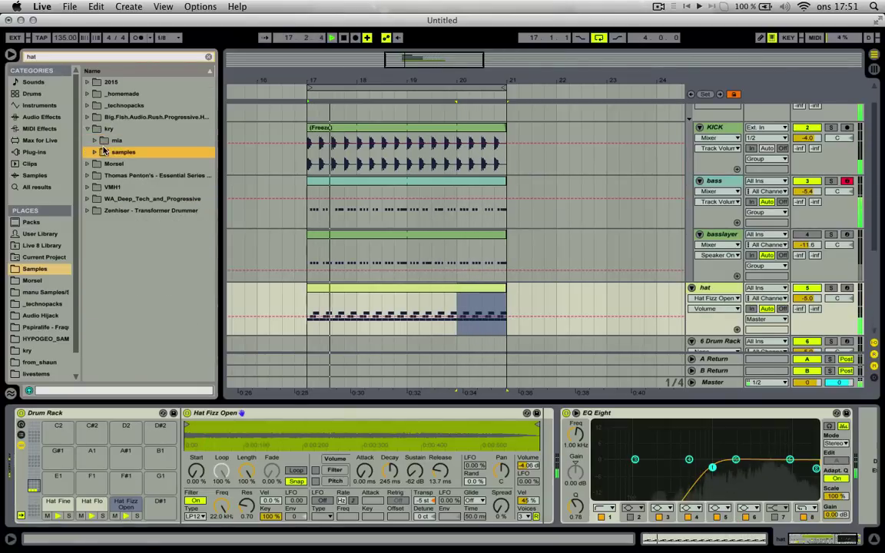
key(Right)
key(Down)
key(Down)
key(Up)
key(Right)
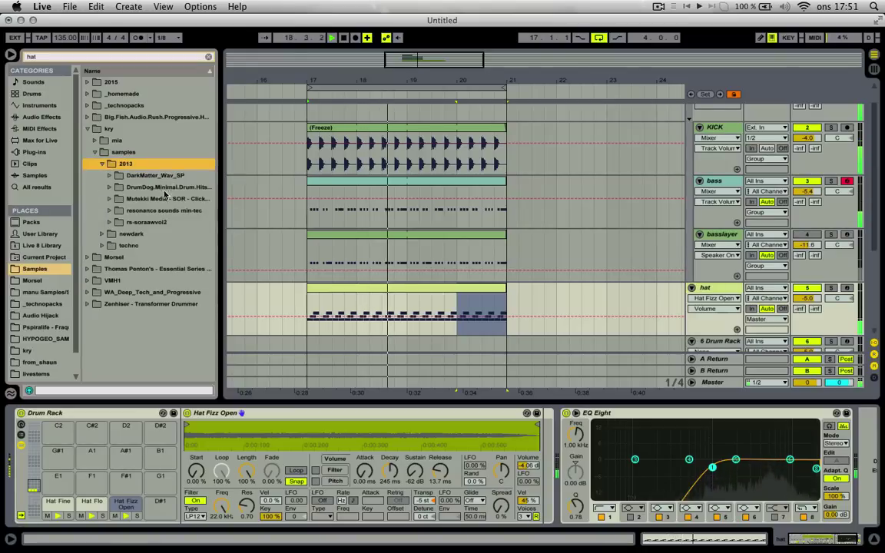
Expand resonance sounds min-tec > SOR MTR2 Cymbal > Hats within the 2013 sample folder.
click(156, 215)
key(Down)
key(Up)
key(Right)
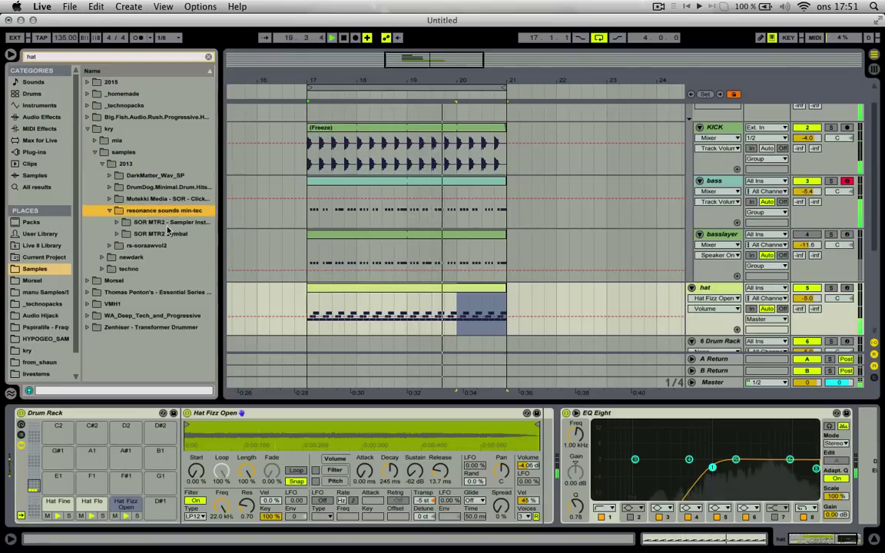
click(168, 235)
key(Right)
key(Down)
key(Right)
Audition the SOR MTR2 hat samples and load SOR MTR2 Hat 015 onto the D#1 pad of the hat drum rack.
key(Down)
key(Down)
key(Down)
key(Down)
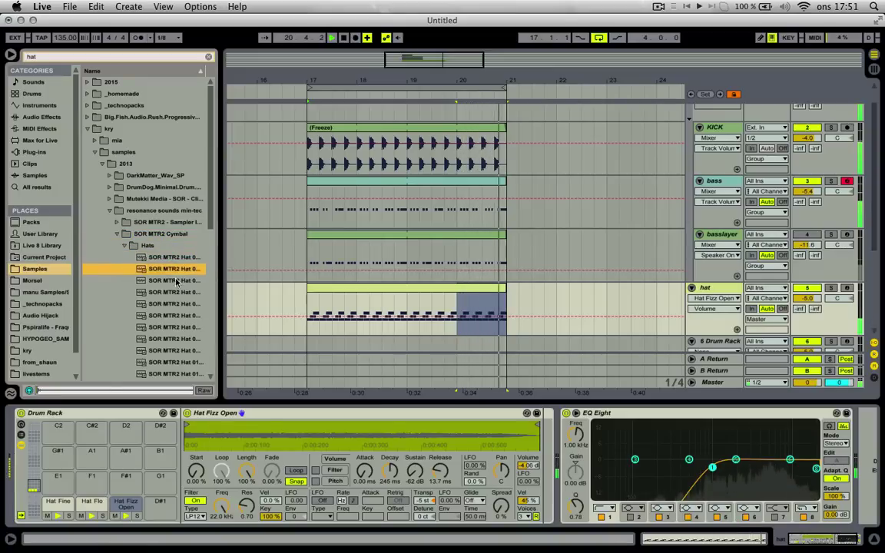
key(Down)
key(Down)
key(Down)
key(Down)
key(Down)
key(Down)
key(Down)
key(Down)
key(Down)
key(Down)
key(Down)
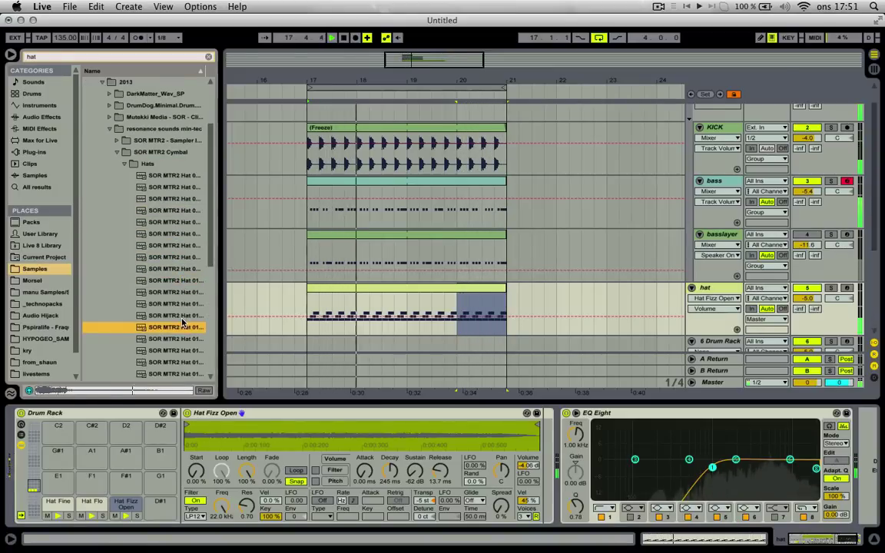
drag(174, 340, 161, 502)
Fill the SOR MTR2 Hat 015 lane of the hat clip with notes on every sixteenth across all four bars.
double_click(387, 292)
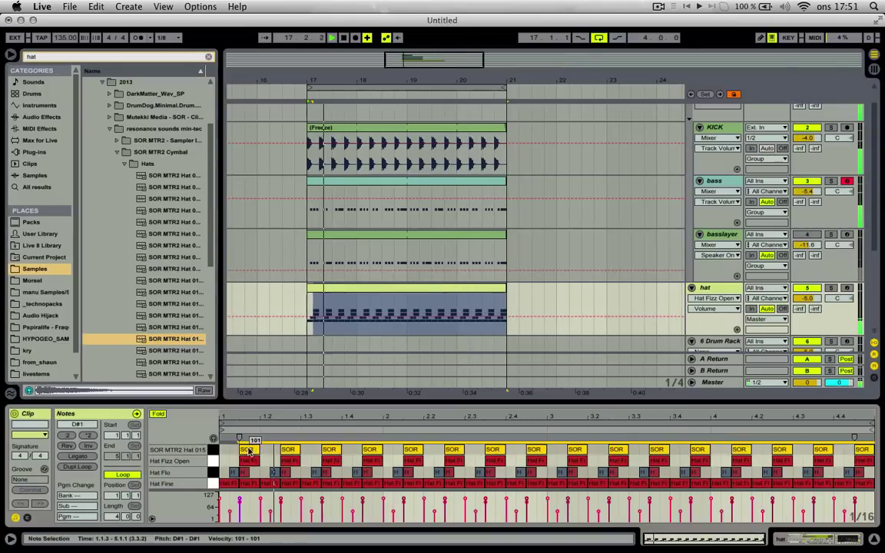
mouse_move(250, 449)
mouse_down()
mouse_move(224, 450)
mouse_move(254, 452)
mouse_up()
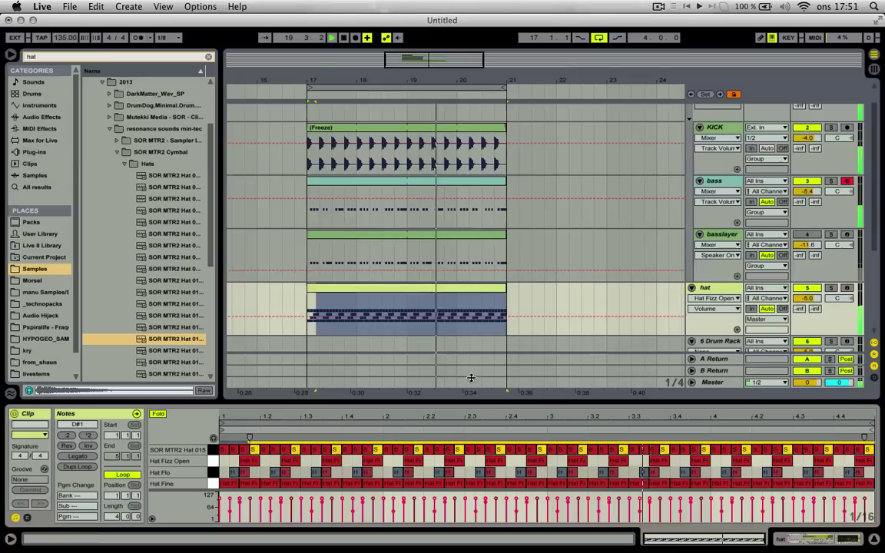
Set SOR MTR2 Hat 015's decay to 85.9 ms and release to 145 ms with sustain at -inf dB, keeping transpose at 0 st.
double_click(722, 287)
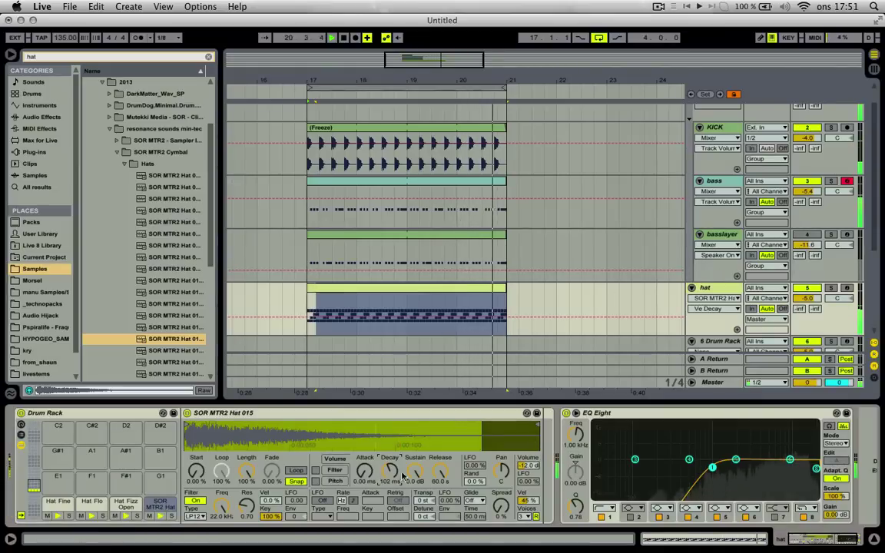
drag(439, 473, 440, 528)
drag(390, 471, 423, 506)
drag(390, 472, 390, 467)
drag(423, 501, 423, 495)
Copy the kick-sidechained Compressor from Hat Fine to SOR MTR2 Hat 015 and set its threshold to -14.5 dB.
click(125, 503)
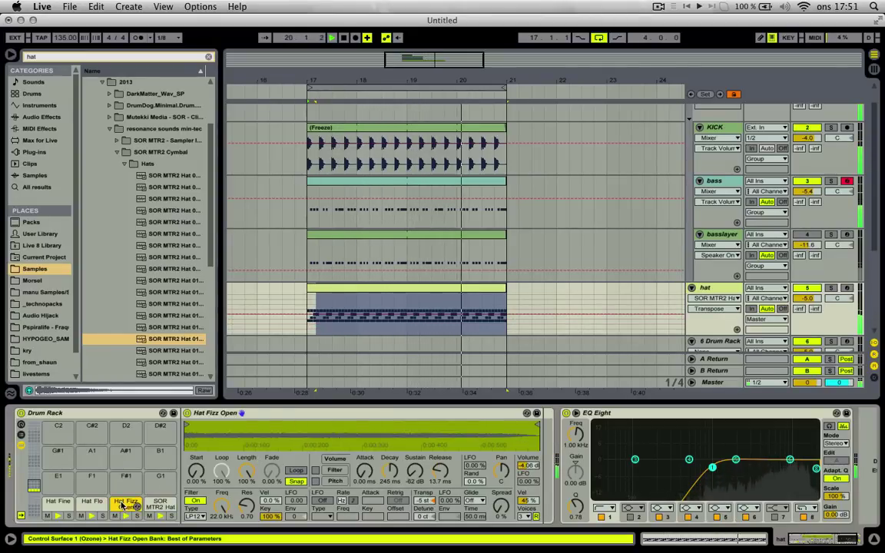
click(92, 503)
click(59, 503)
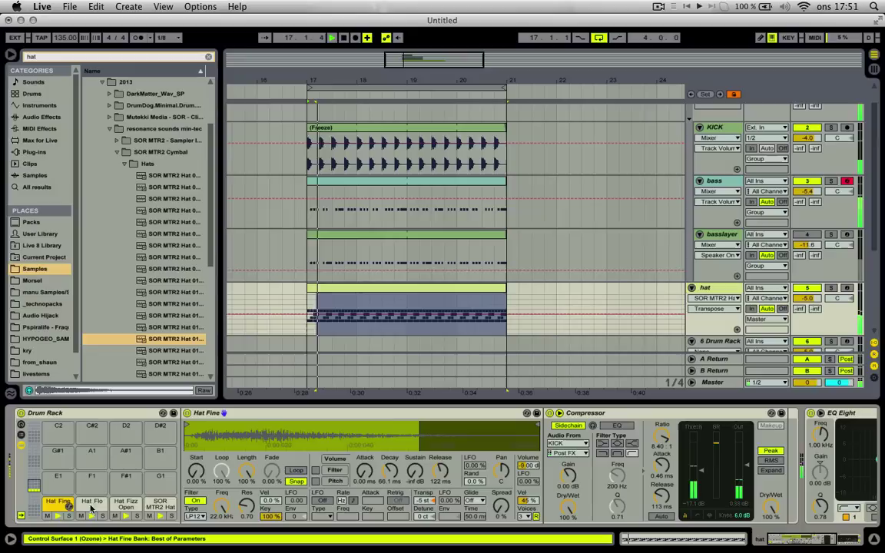
click(597, 419)
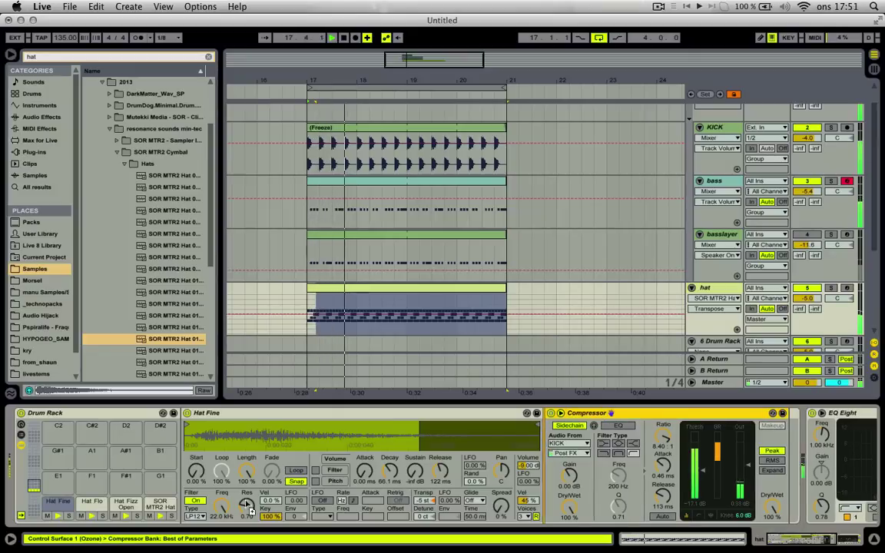
click(159, 506)
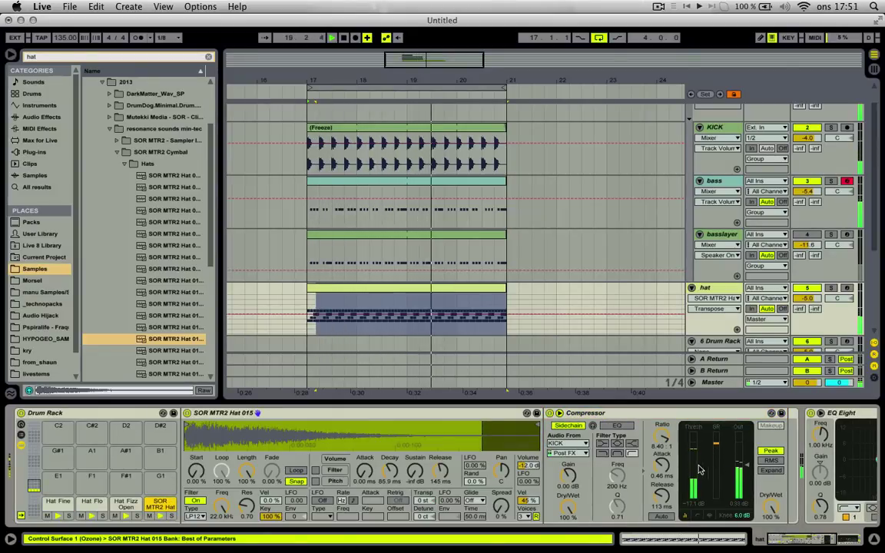
click(699, 470)
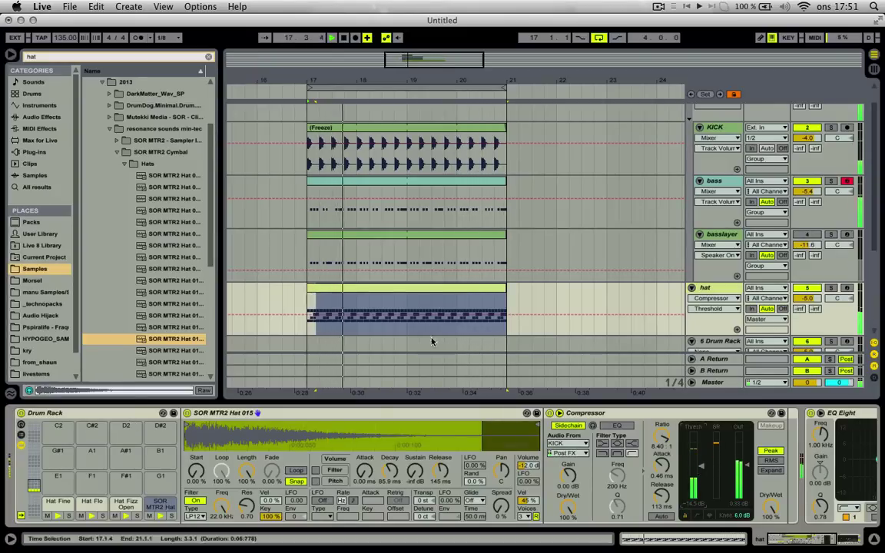
Duplicate the bass track together with its clip and device chain.
click(721, 289)
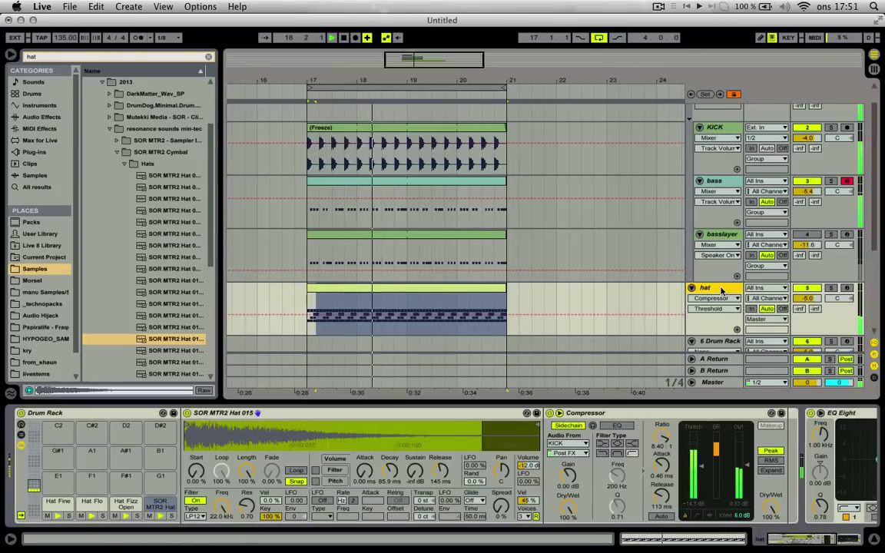
click(439, 247)
click(715, 182)
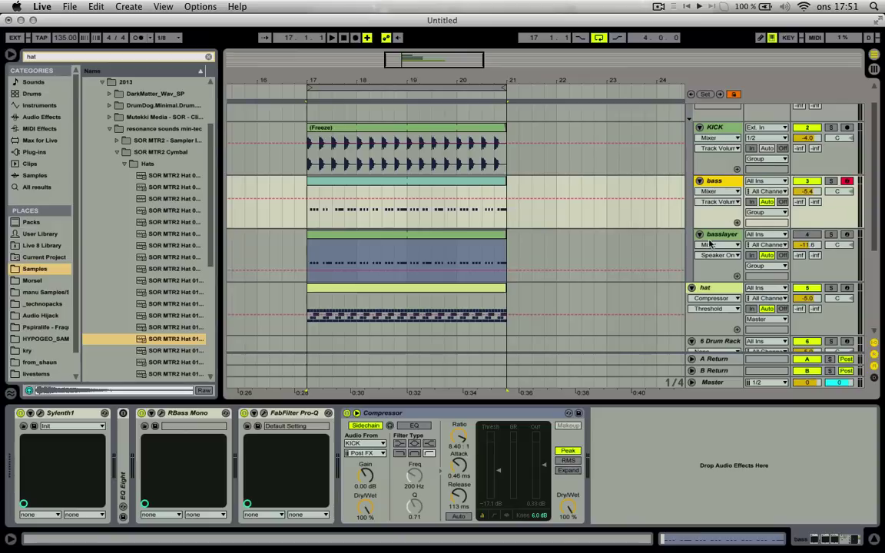
click(442, 185)
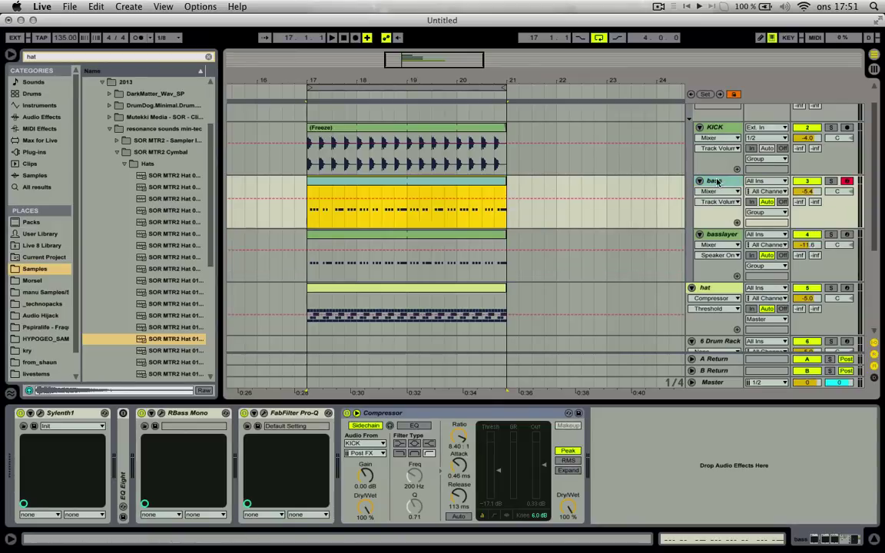
key(super+d)
Mute the duplicate bass track, compare the groove with basslayer on and off, and delete the basslayer track.
click(732, 291)
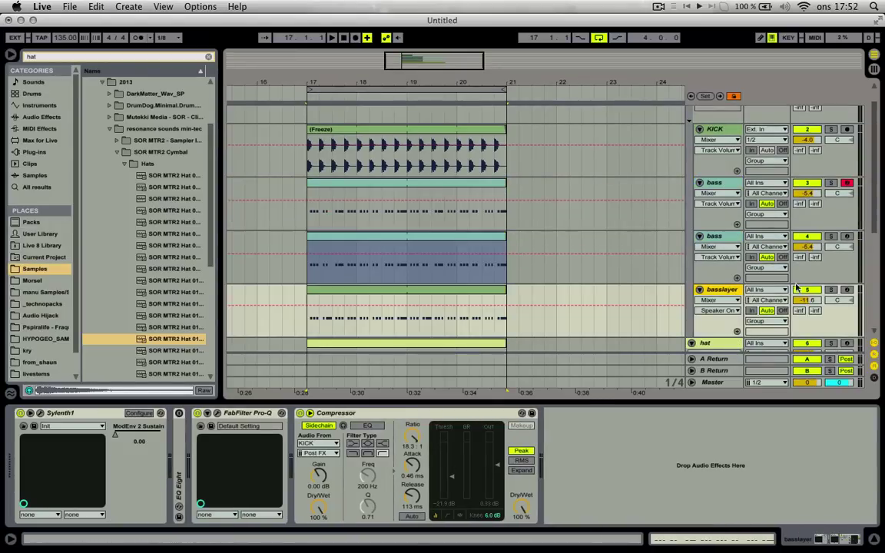
click(808, 290)
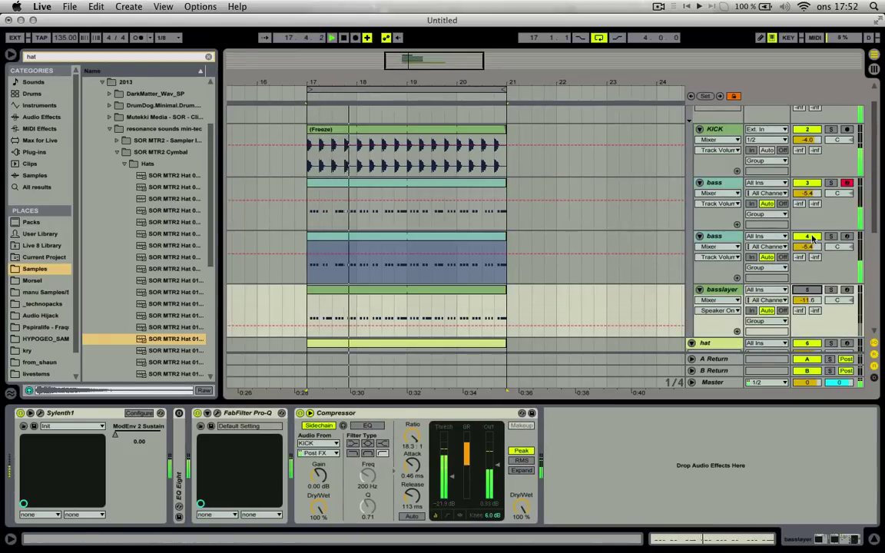
click(810, 236)
click(808, 291)
click(808, 291)
click(807, 290)
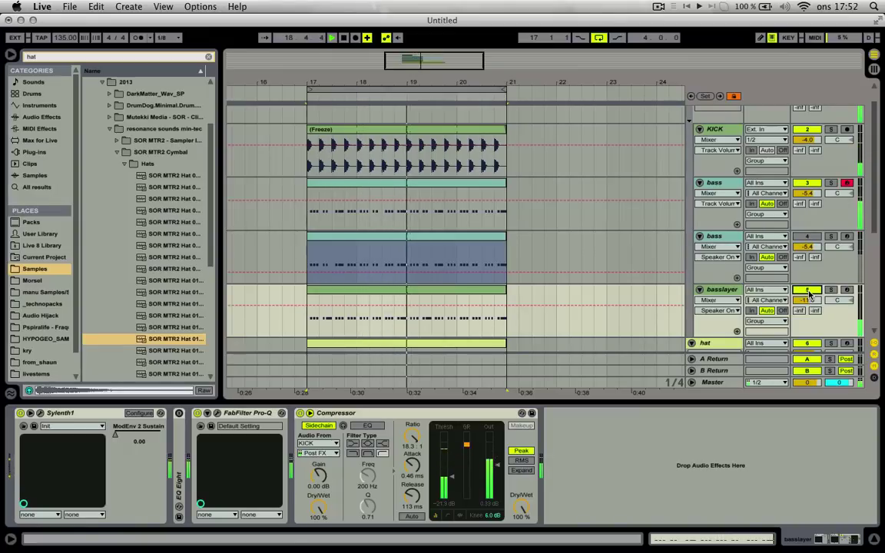
click(807, 290)
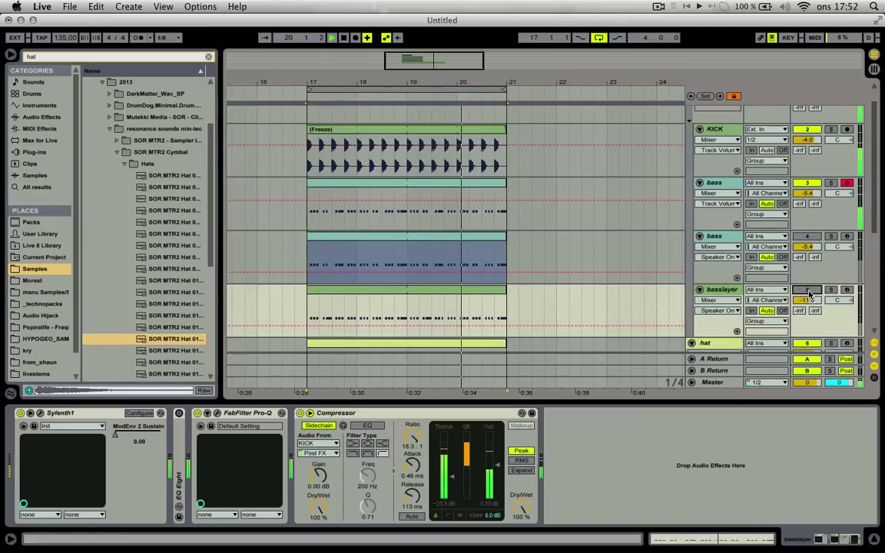
click(732, 289)
key(Delete)
Strip the duplicate bass clip down to the single D2 note at 1.2.4 and copy that note to 2.2.4.
double_click(462, 236)
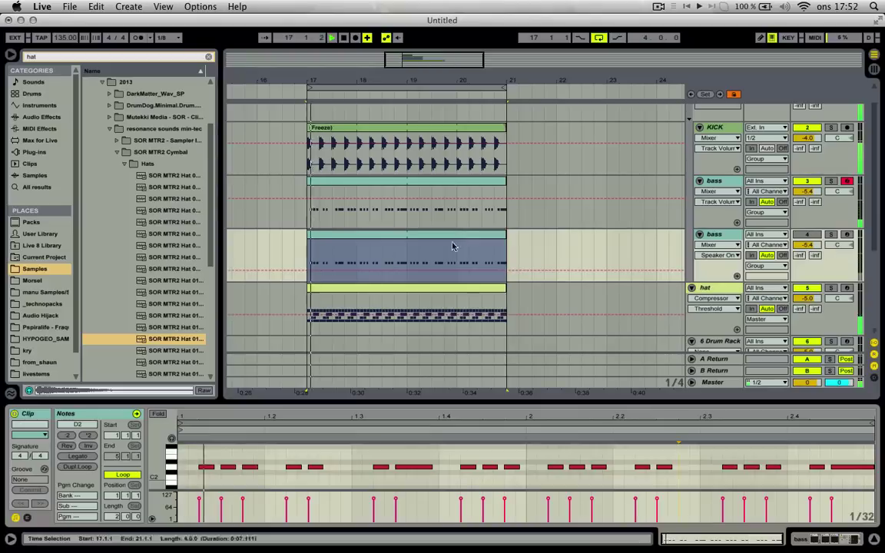
double_click(334, 467)
key(space)
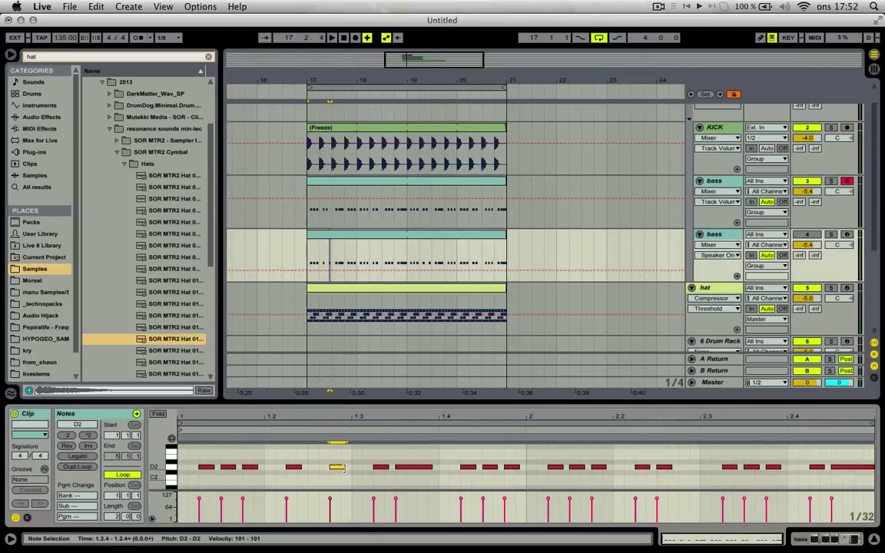
drag(301, 441, 187, 479)
key(Delete)
drag(370, 453, 881, 540)
key(Delete)
key(space)
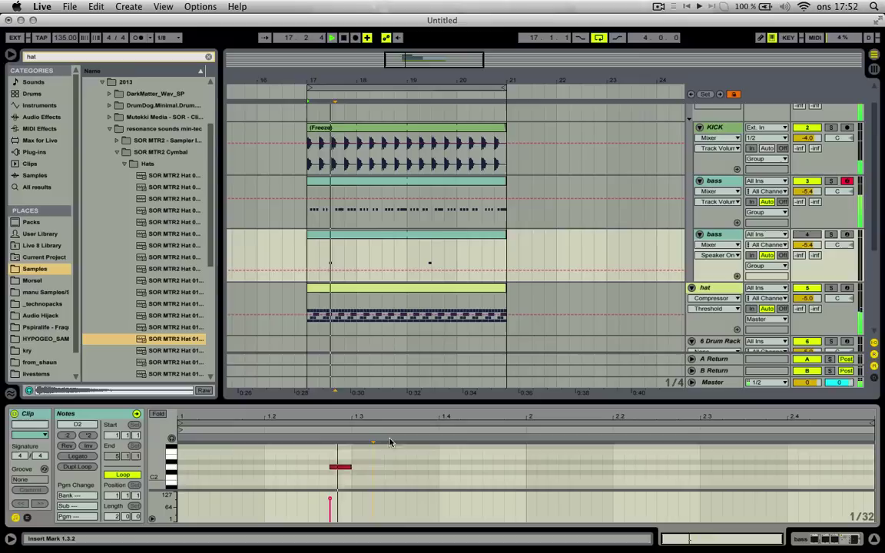
drag(343, 470, 689, 474)
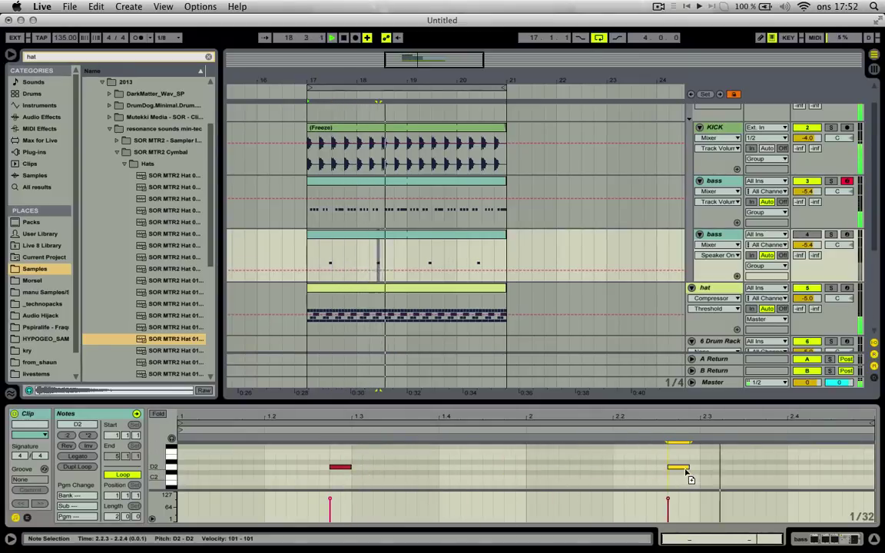
Unmute the duplicate bass track and set the amp envelope A attack in its Sylenth1 to 3.56, with oscillator A1 at octave -2.
click(728, 242)
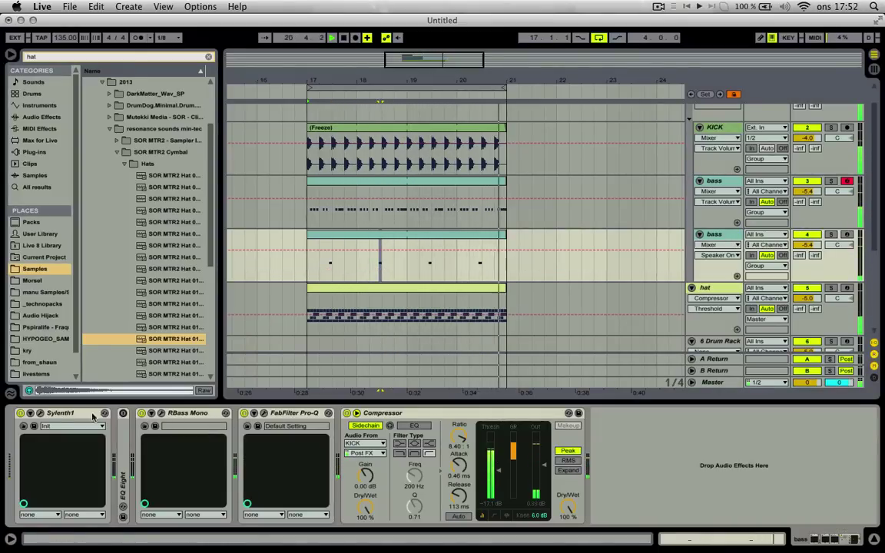
click(40, 413)
click(296, 116)
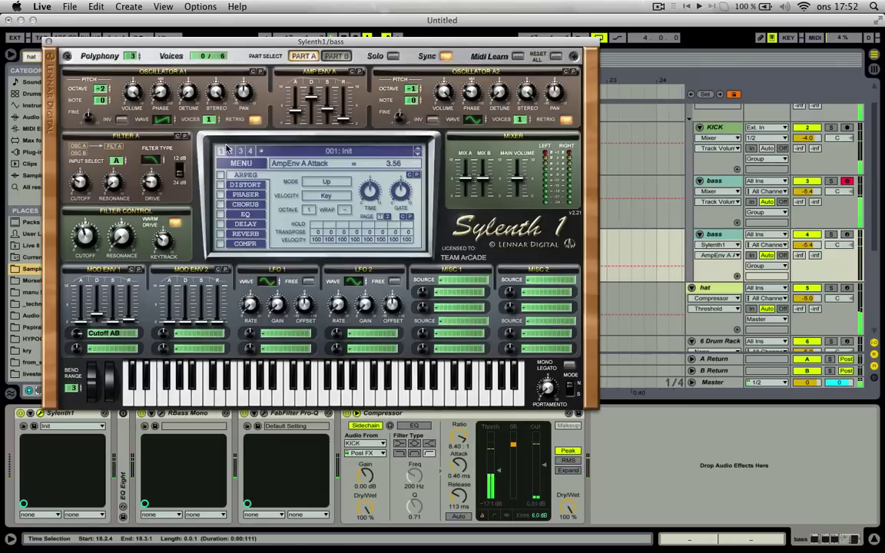
drag(196, 45, 196, 66)
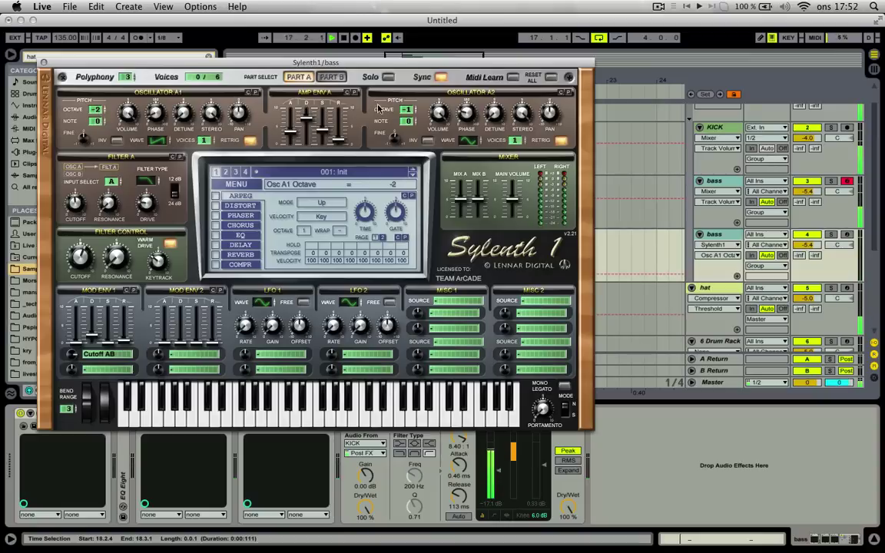
click(47, 61)
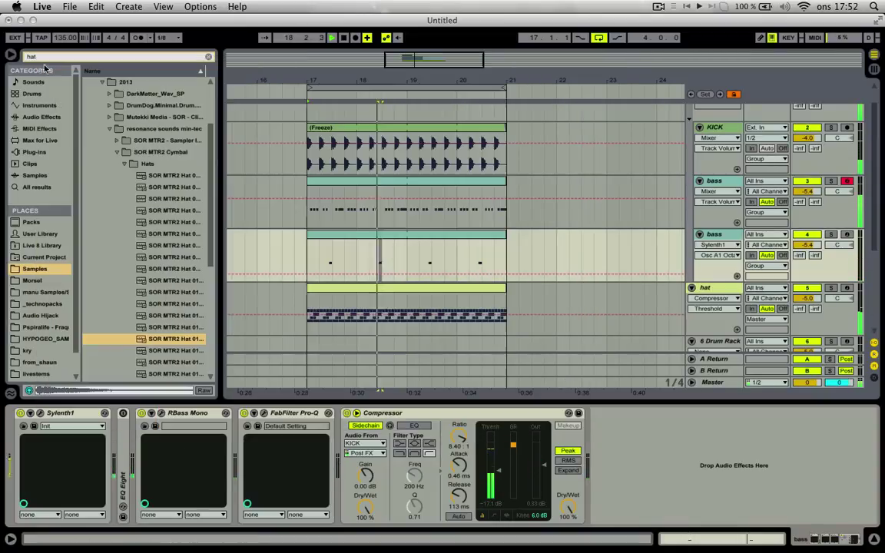
Bypass FabFilter Pro-Q and RBass Mono on the duplicate bass track, delete its EQ Eight, and raise track volume to -3.0 and compressor output gain.
click(245, 414)
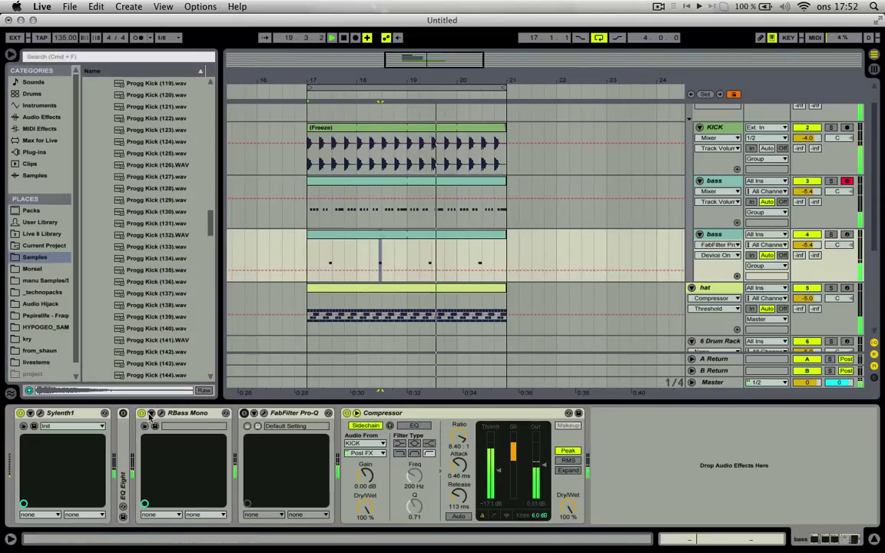
click(143, 414)
click(122, 445)
key(Delete)
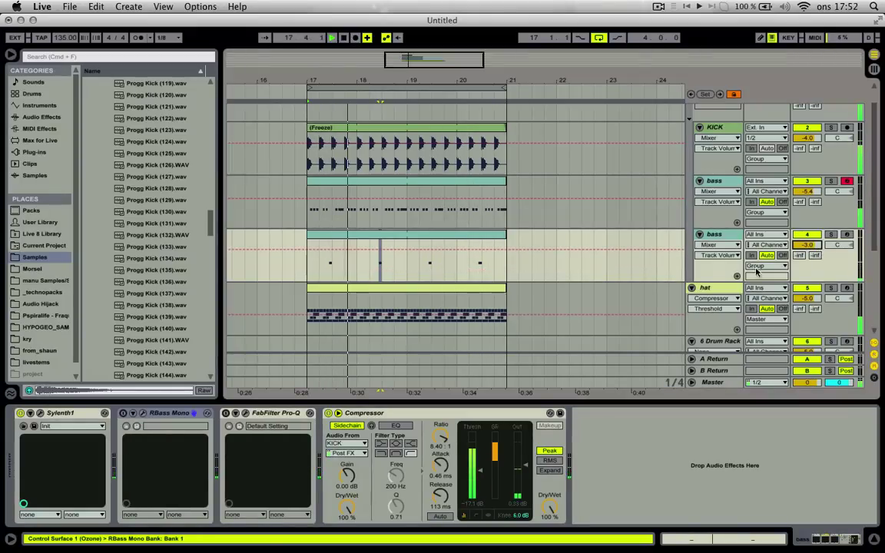
drag(524, 466, 524, 463)
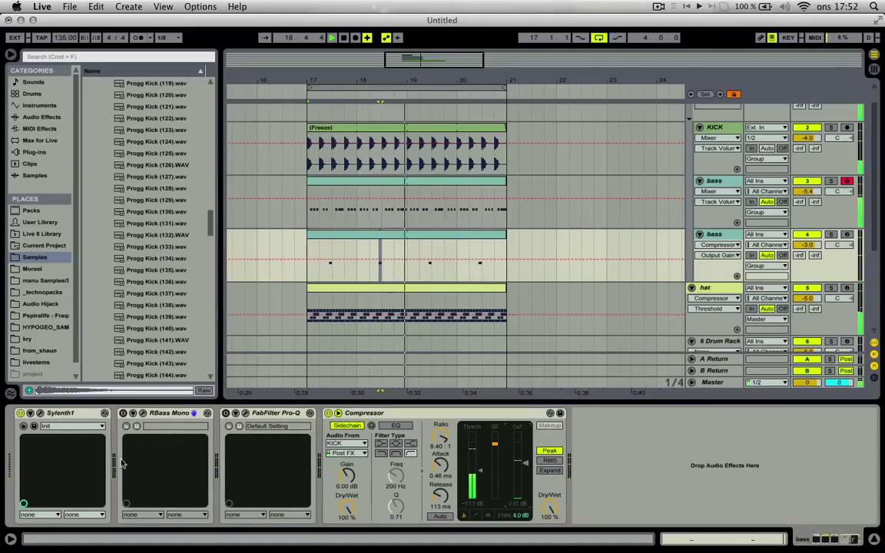
In the duplicate bass's Sylenth1, set the amp envelope A attack to 1.26 and enable the reverb with dry/wet at 42.38%, adjusting its size.
click(41, 413)
click(75, 207)
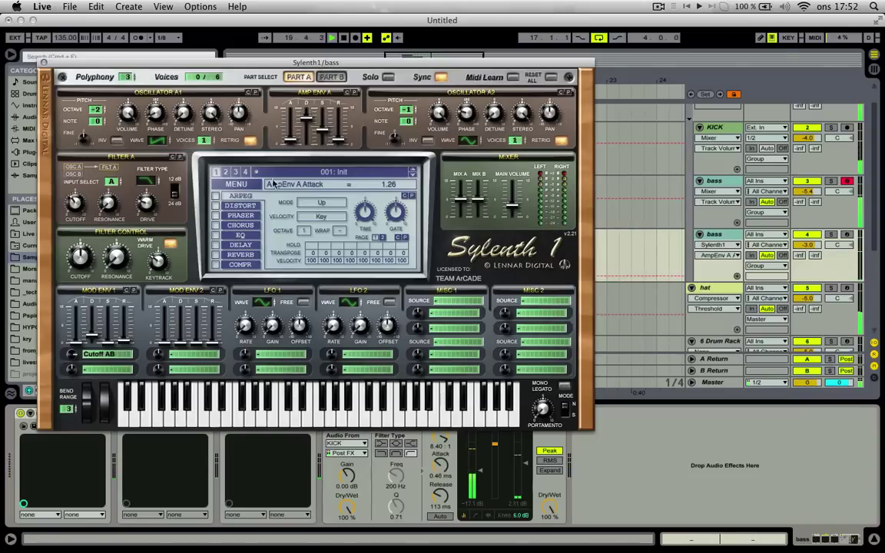
click(217, 234)
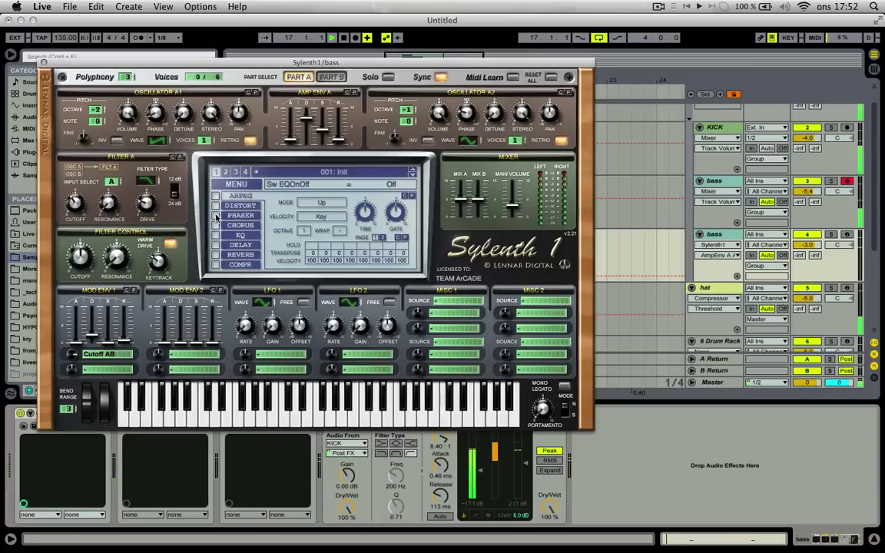
click(224, 256)
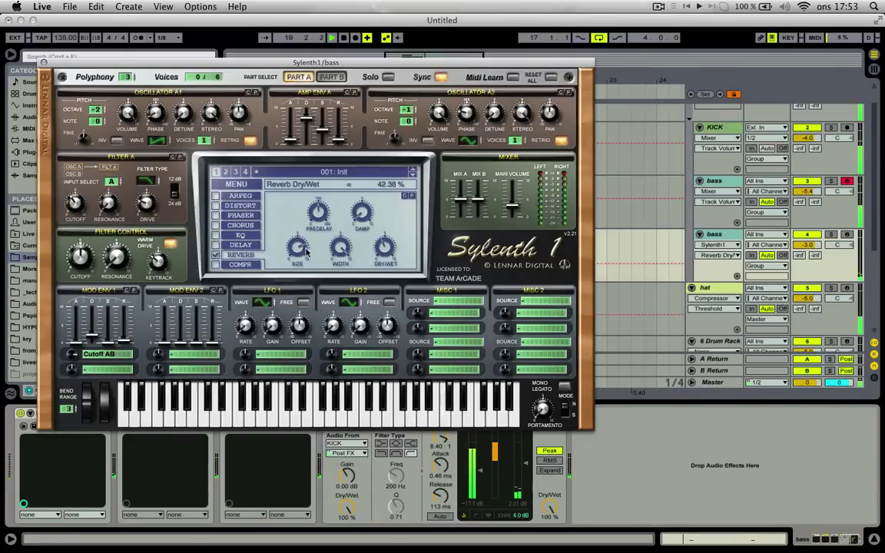
drag(305, 252, 297, 267)
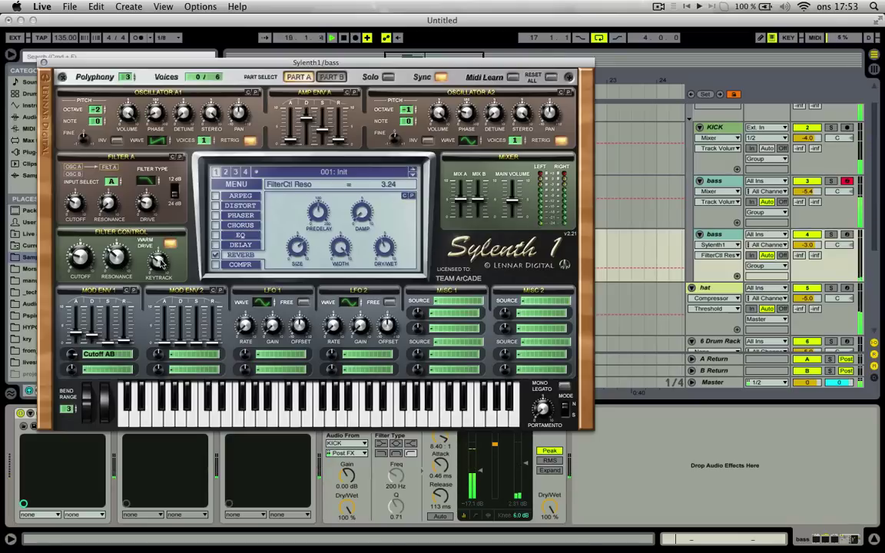
Set Sylenth1's filter control resonance to 3.24 and cutoff to 6.68 Hz, enable the phaser, raise the main volume, and set Mix A to 6.67.
click(159, 262)
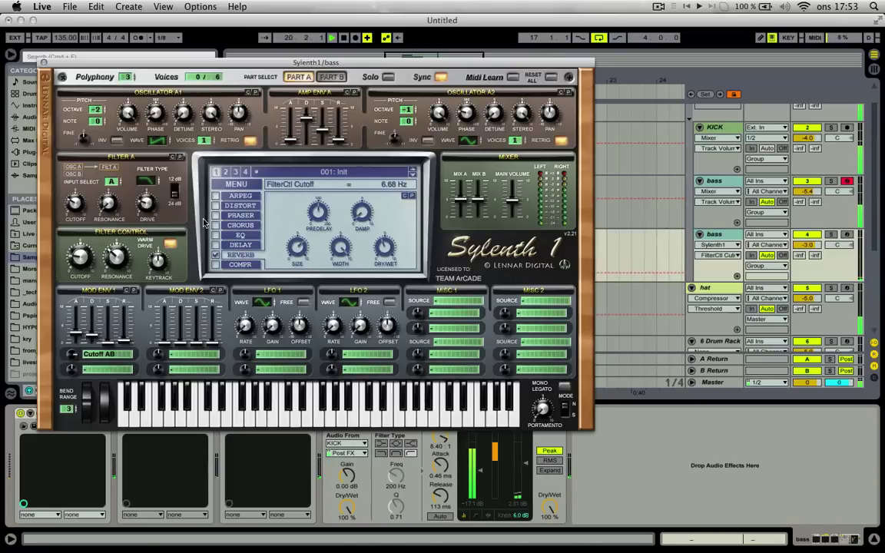
click(230, 216)
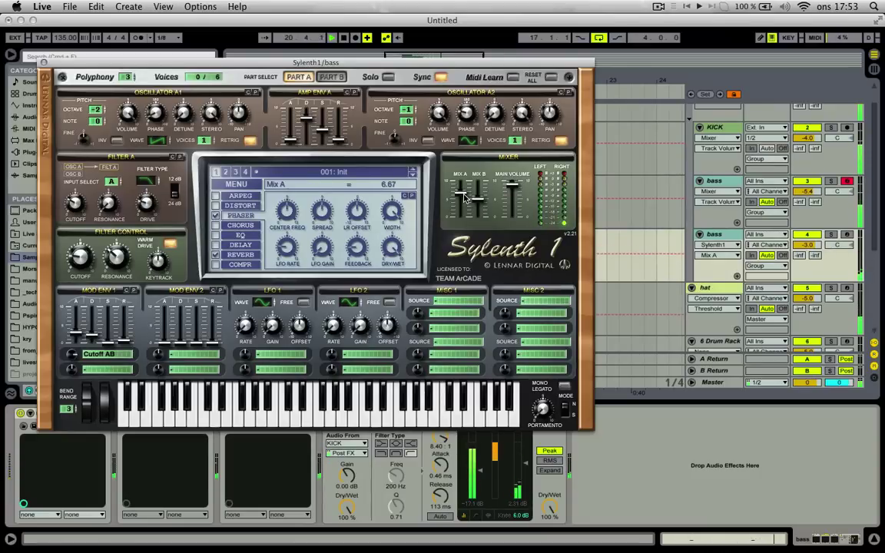
click(44, 65)
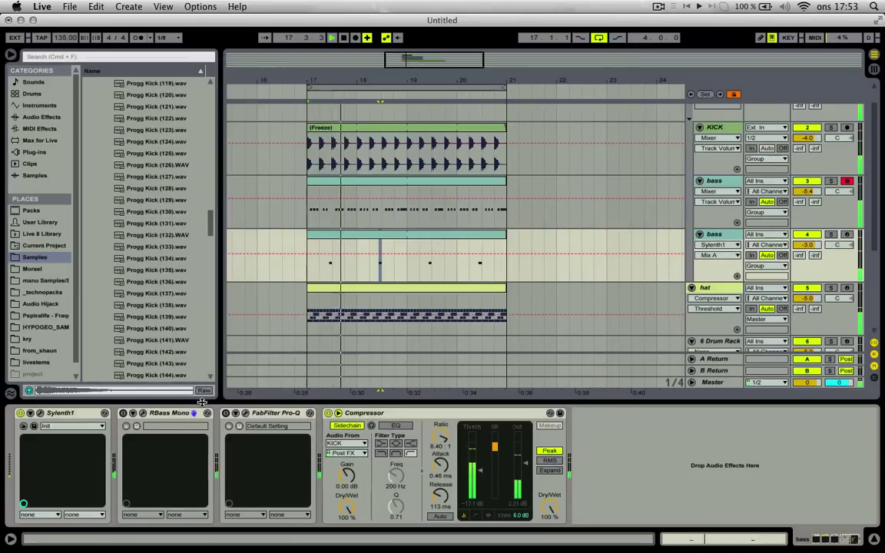
Re-enable FabFilter Pro-Q on the duplicate bass, move its band 2 cut to just below 500 Hz, and arm and solo the track.
click(124, 413)
click(124, 414)
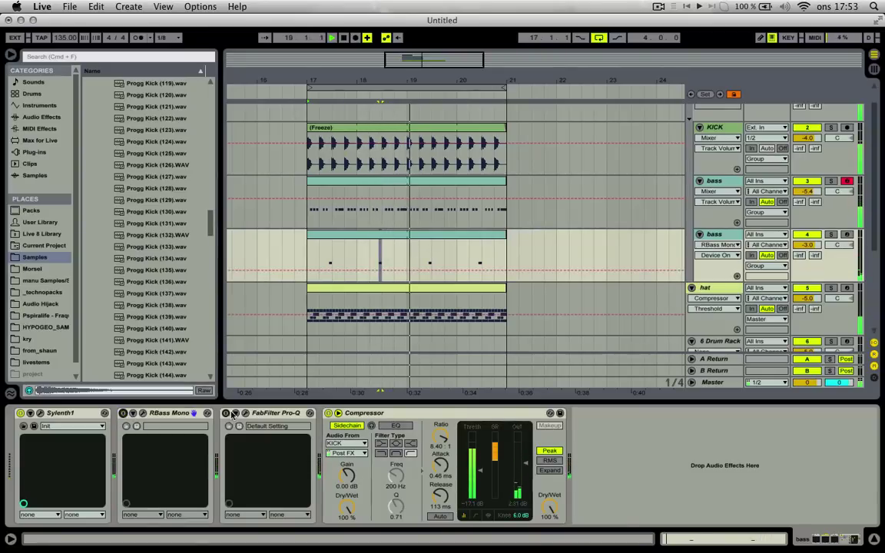
click(233, 413)
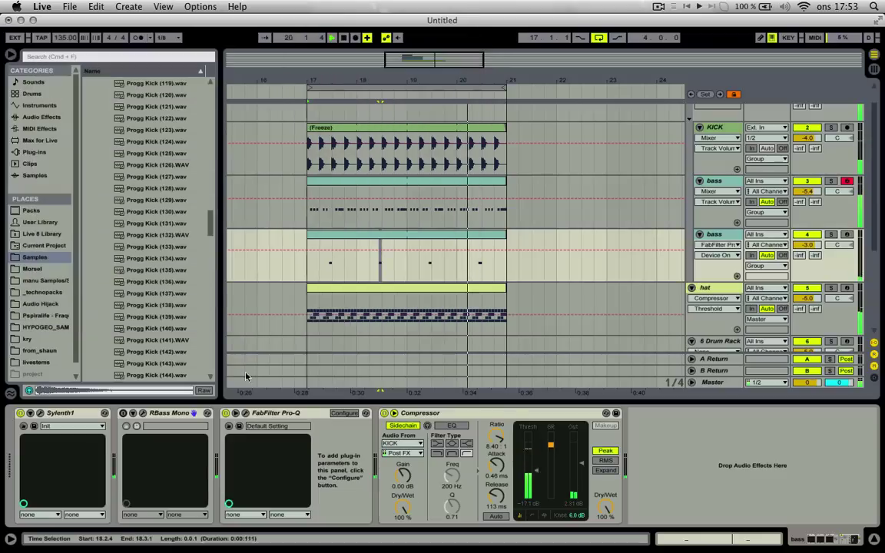
click(246, 413)
drag(221, 205, 241, 202)
click(844, 234)
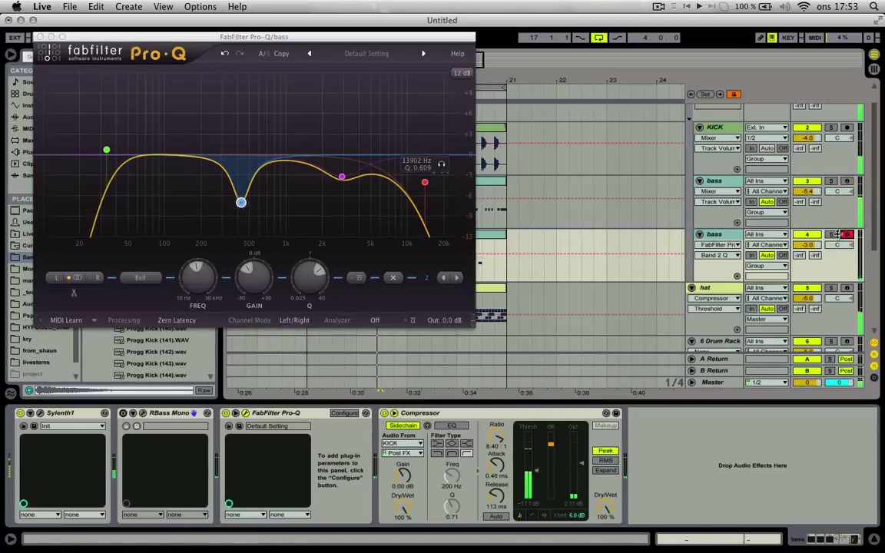
click(833, 235)
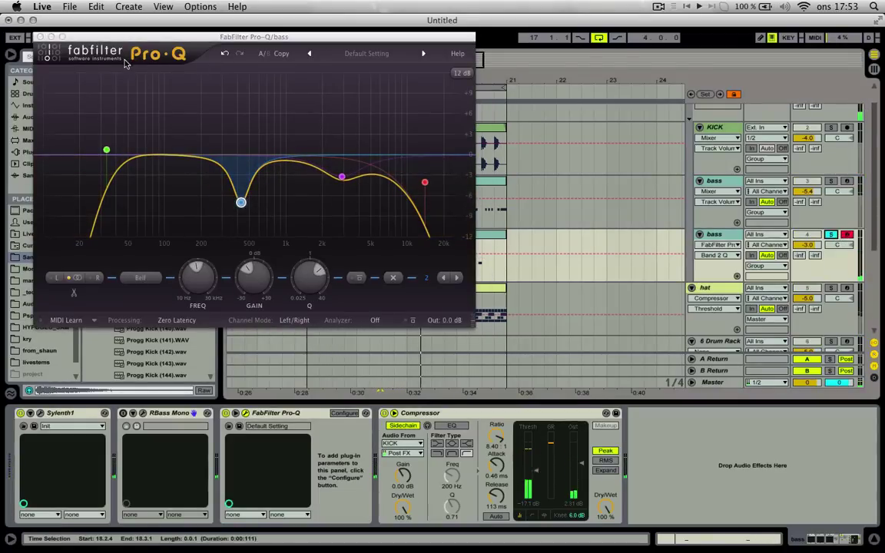
click(41, 37)
Extend the first D2 note of the duplicate bass clip to run from 1.2.3 to 1.3.1, and unsolo the track.
click(442, 237)
double_click(442, 239)
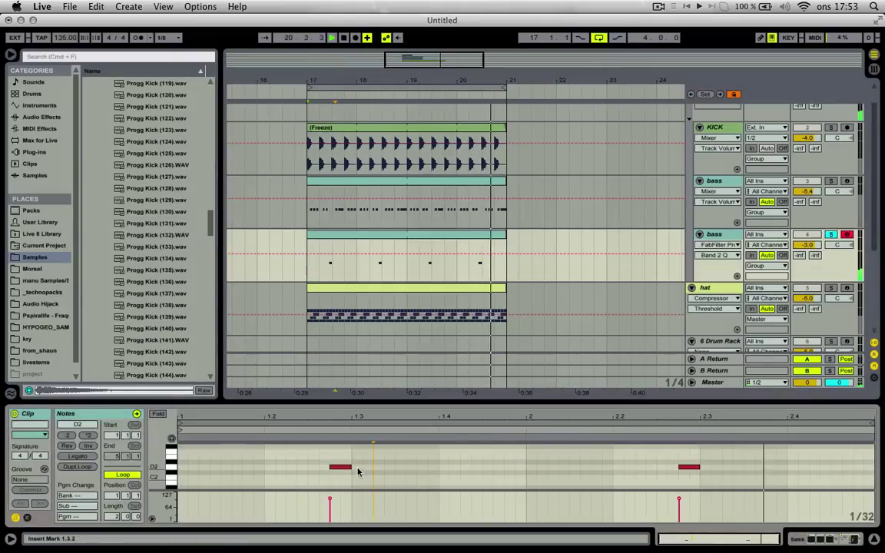
click(340, 466)
key(space)
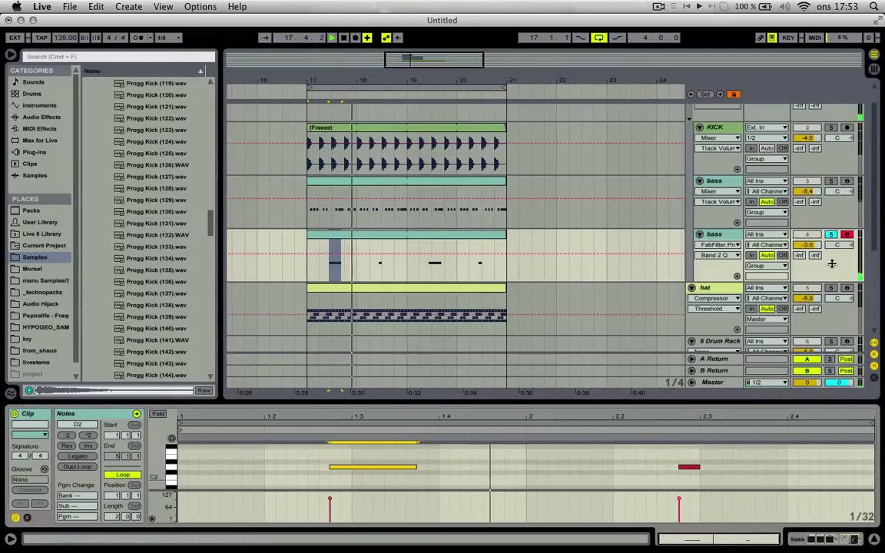
click(830, 234)
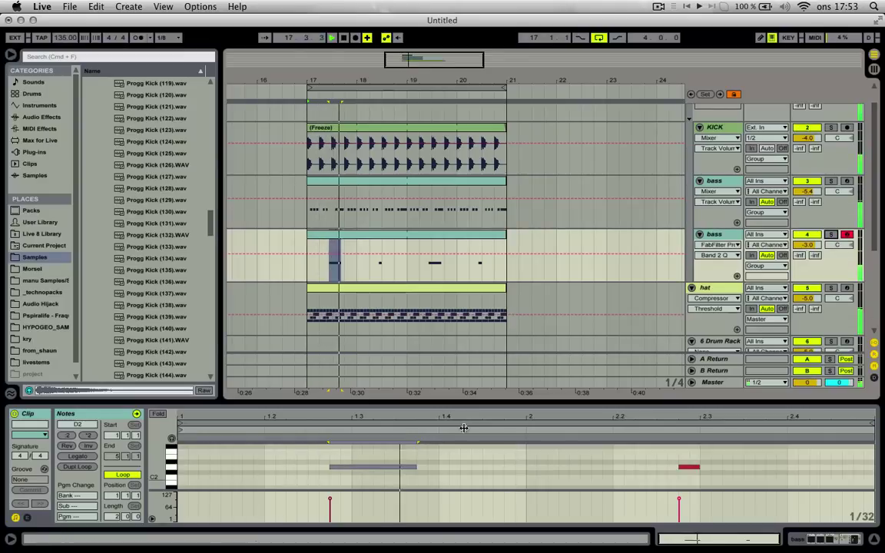
drag(393, 467, 352, 469)
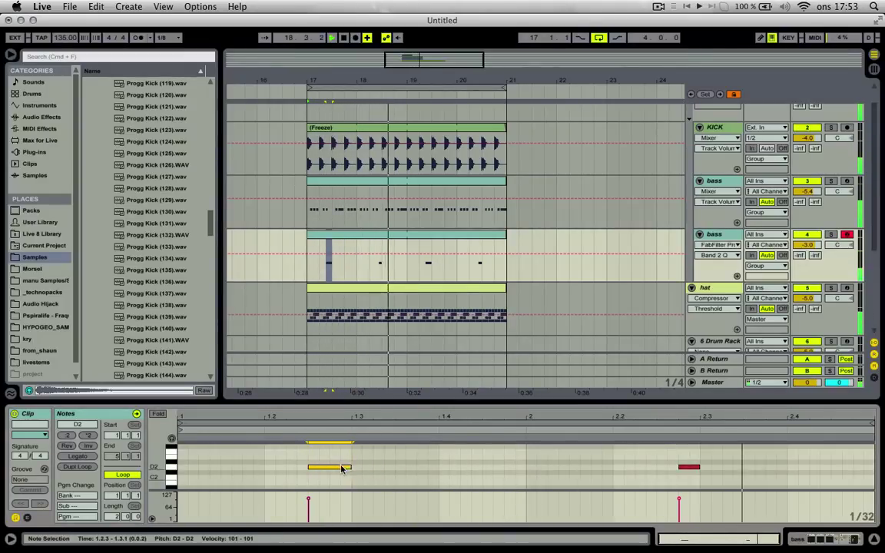
Extend the second D2 note in the clip to run from 2.2.2 to 2.3.1.
drag(698, 467, 719, 477)
key(shift+Left)
key(shift+Left)
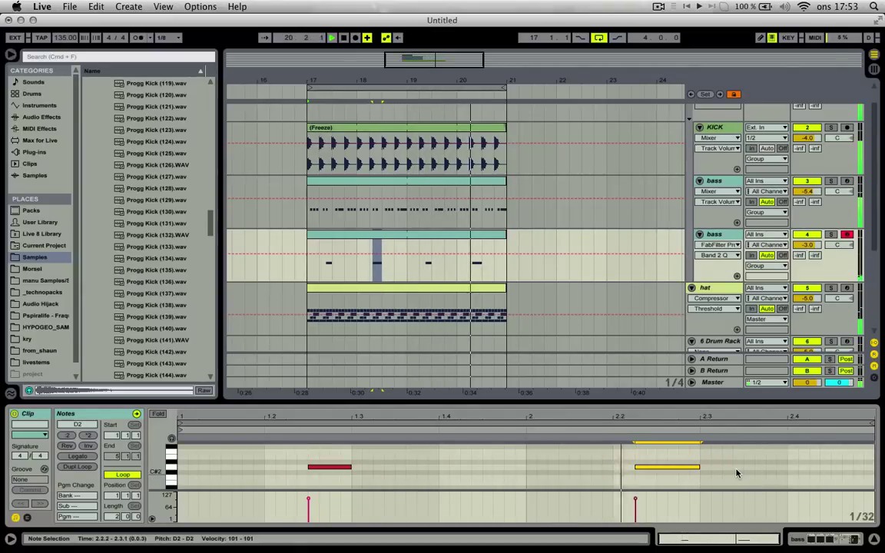
click(690, 467)
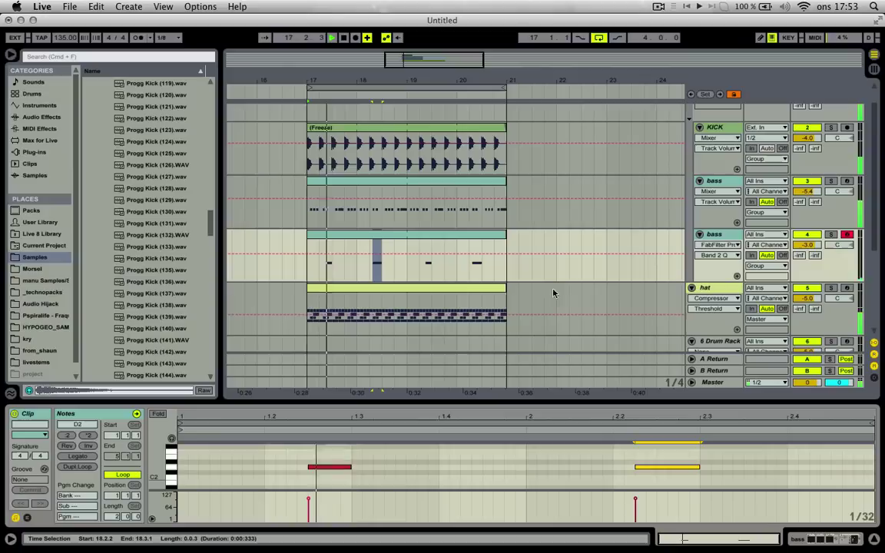
click(652, 466)
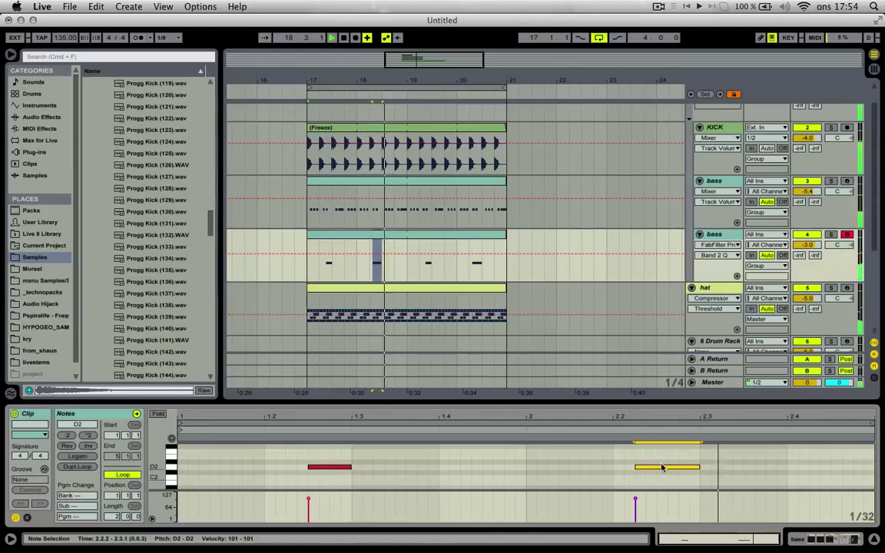
Rename the duplicate bass track as bass hit.
click(651, 262)
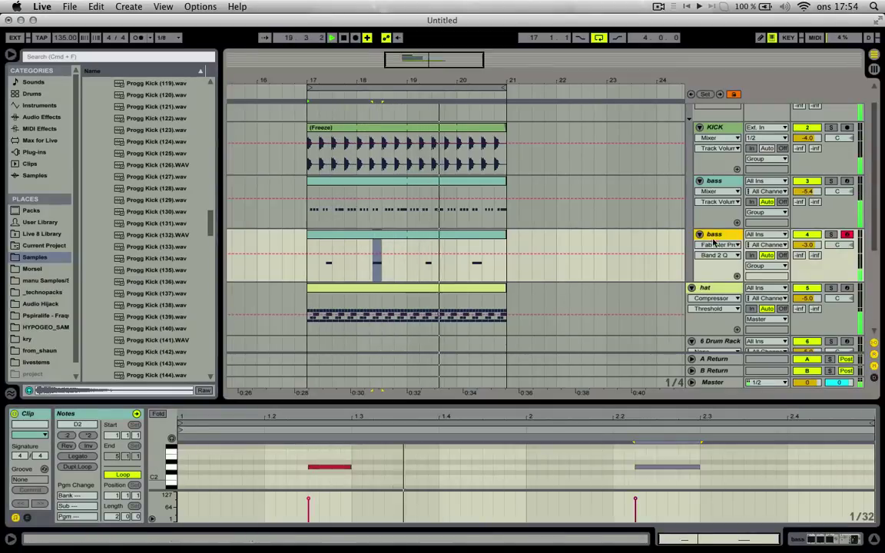
key(super+r)
text(bass hit)
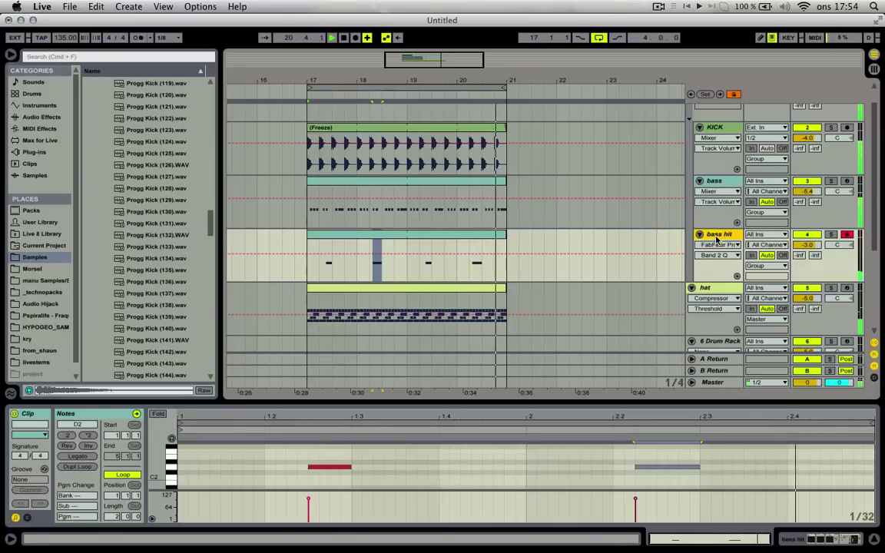
key(Return)
Colour the bass hit clip and its track green.
right_click(484, 233)
click(548, 404)
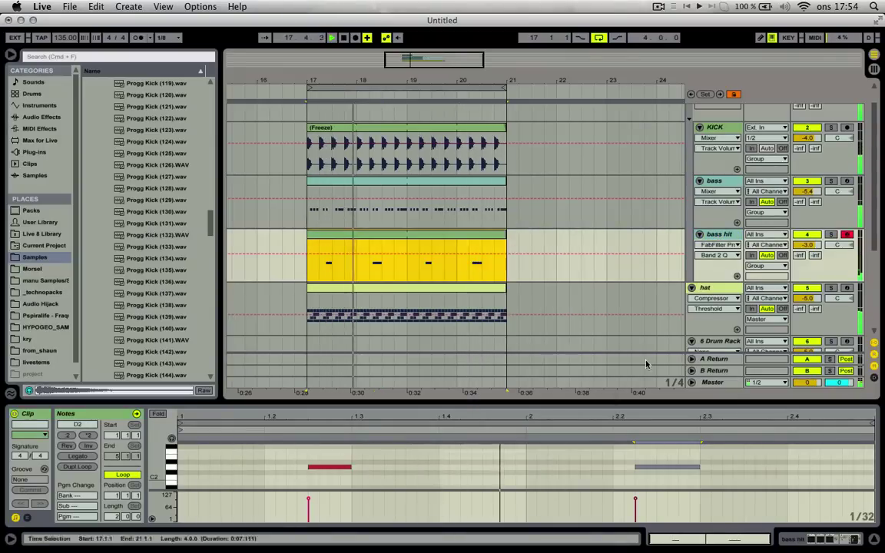
right_click(725, 238)
click(767, 395)
scroll(688, 232, down, 1)
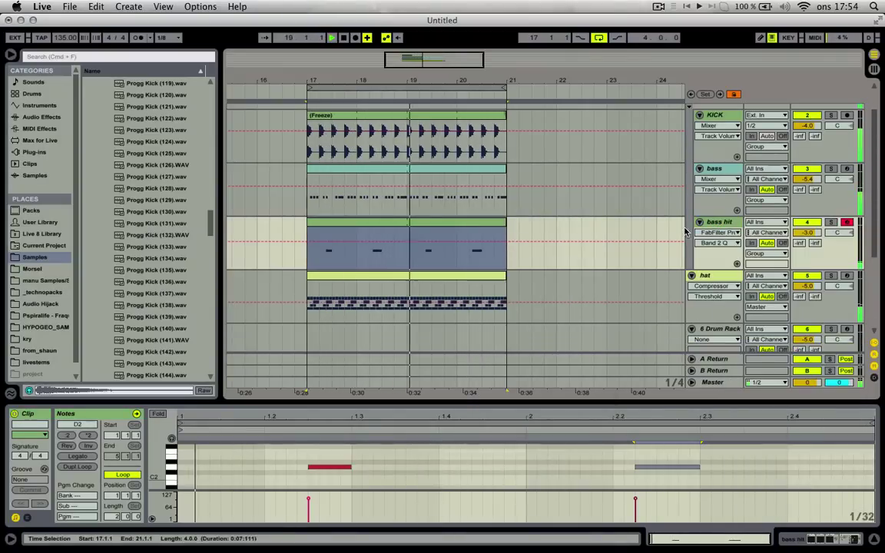
Set the bass hit track's volume to -2.5 dB in the Session mixer and return to the arrangement.
key(Tab)
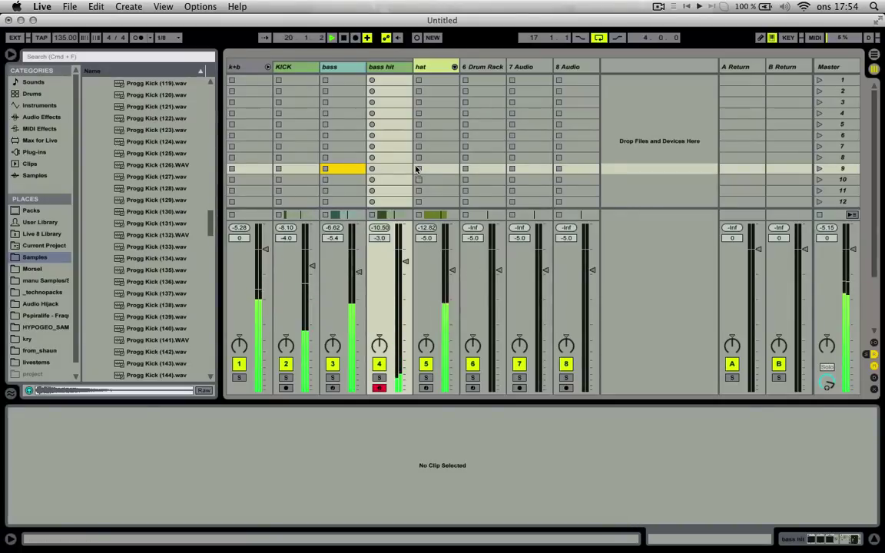
drag(405, 262, 405, 266)
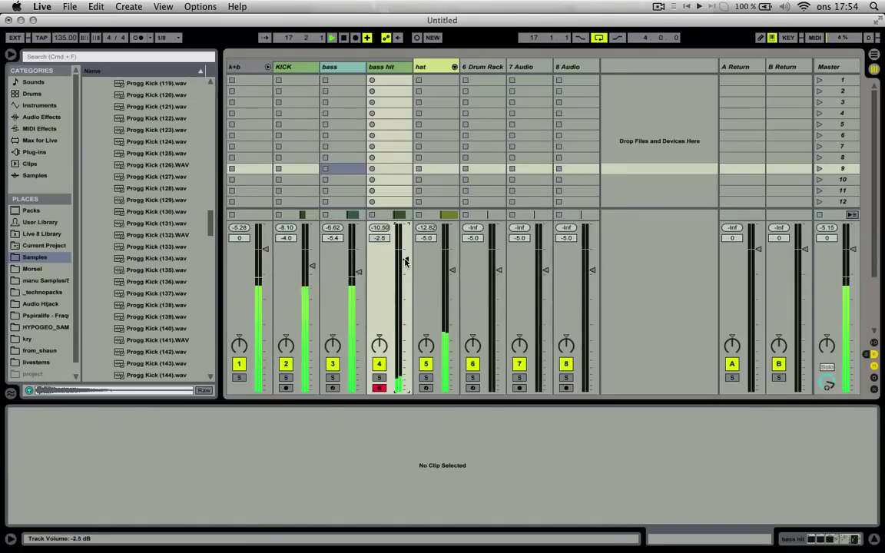
key(Tab)
Stop playback, duplicate the four-bar clips on all tracks three times to fill bars 17 to 33, and put the insert marker at bar 17.
drag(414, 81, 407, 87)
key(space)
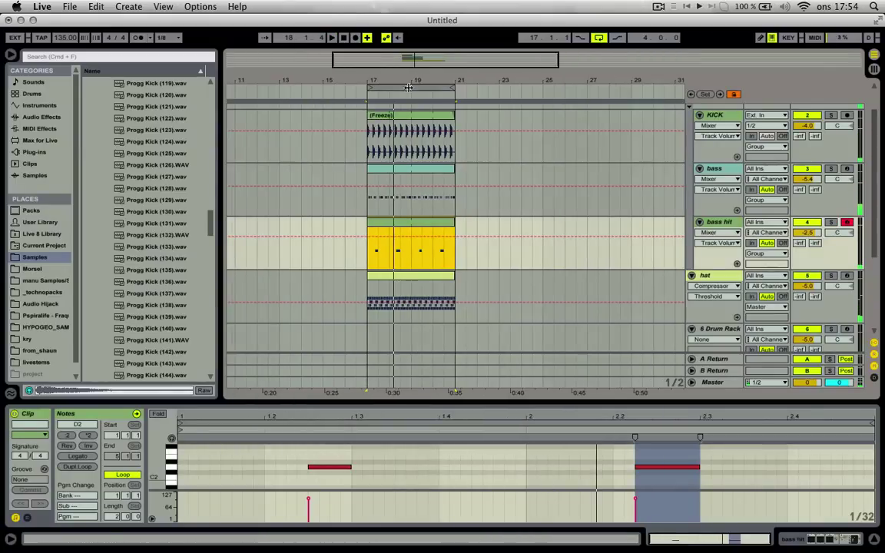
click(415, 278)
key(super+d)
key(super+d)
key(super+d)
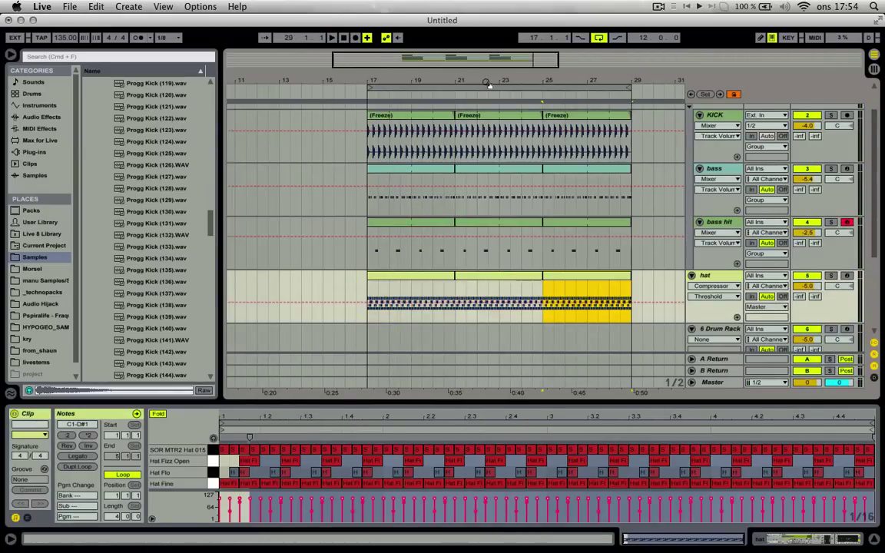
drag(488, 82, 486, 71)
click(341, 154)
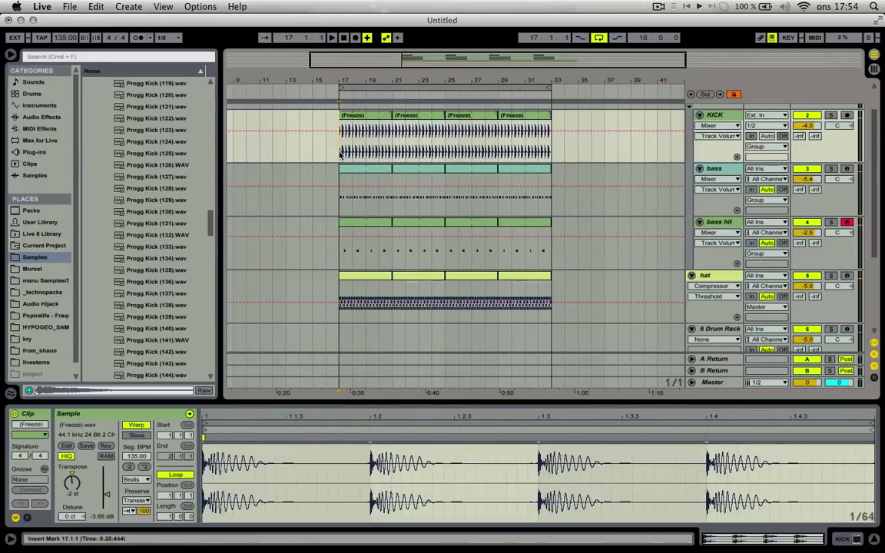
Automate the hat's EQ Eight band 1 frequency at 22.0 kHz from bar 17, curving it down to the base level at bar 25.
scroll(446, 267, down, 1)
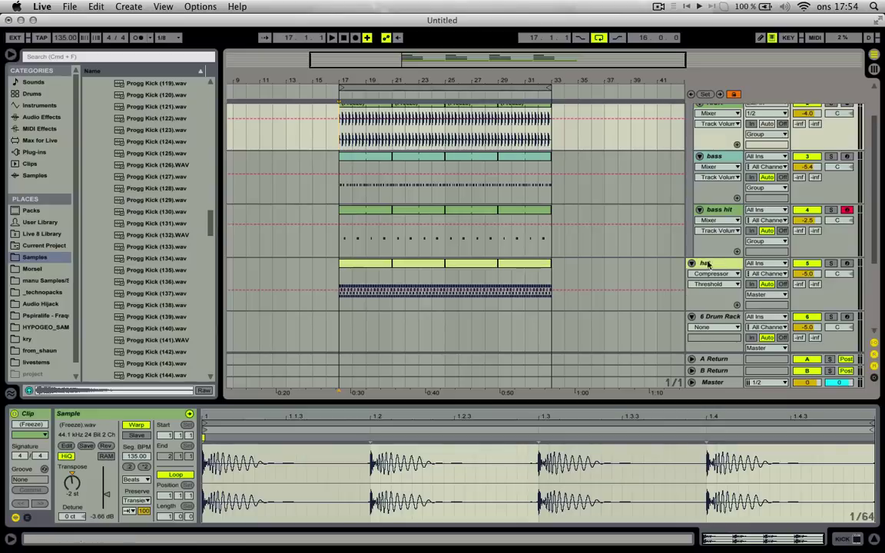
click(704, 263)
drag(811, 540, 883, 542)
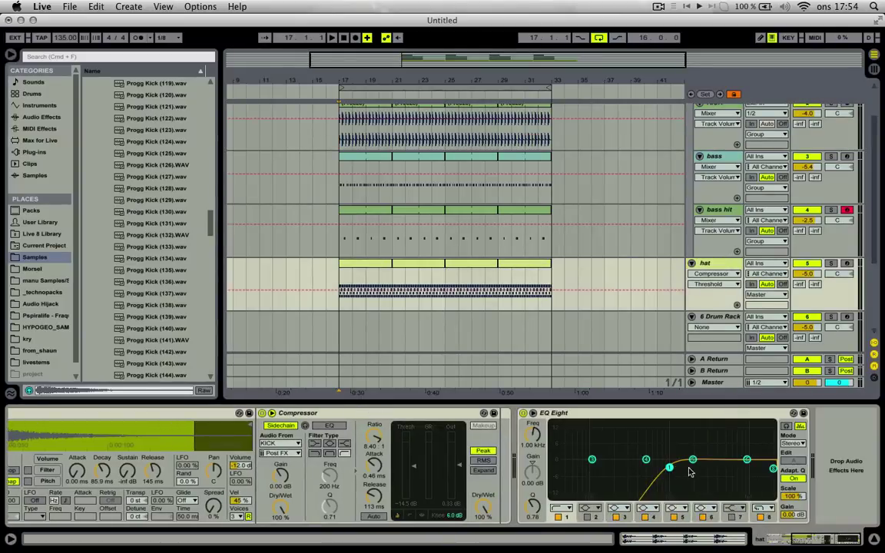
click(618, 457)
drag(444, 267, 380, 245)
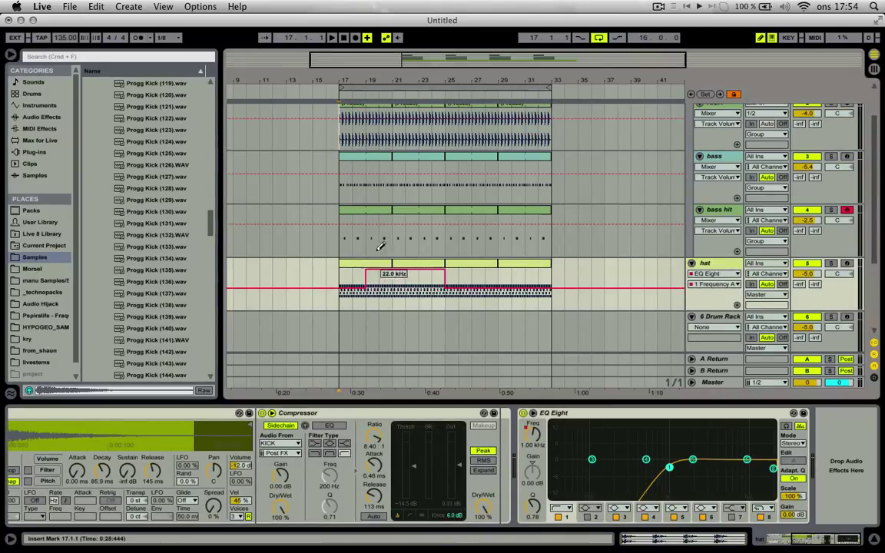
key(space)
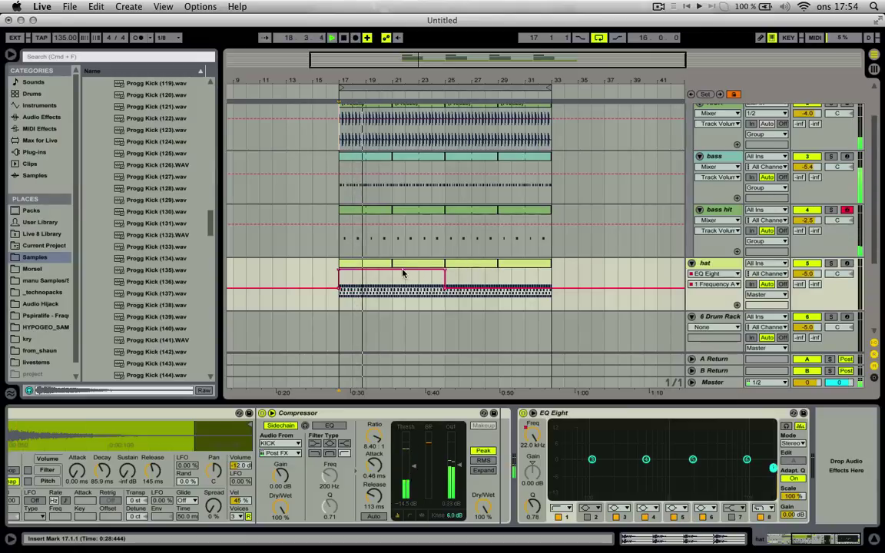
mouse_move(444, 273)
mouse_down()
mouse_move(421, 283)
mouse_move(438, 278)
mouse_up()
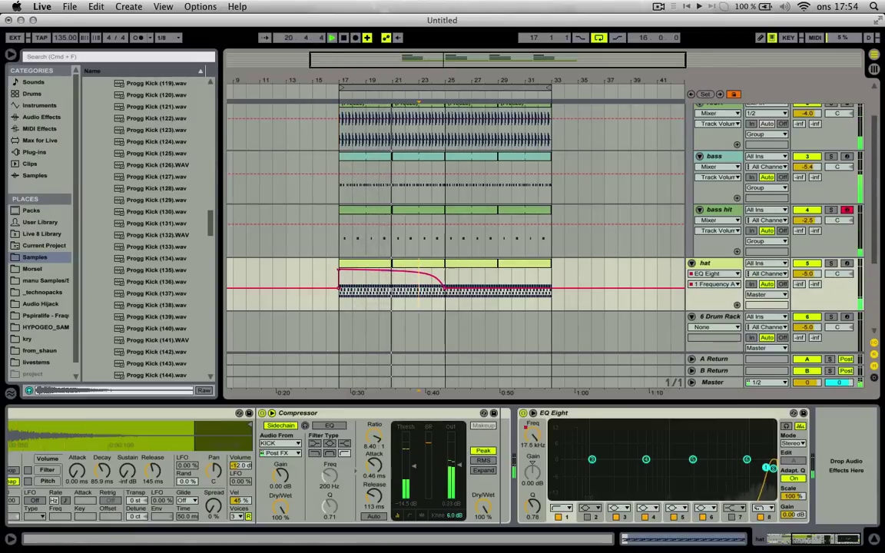
Delete the last beat before bar 25 on the bass, bass hit and hat tracks.
drag(451, 80, 421, 226)
scroll(418, 225, up, 3)
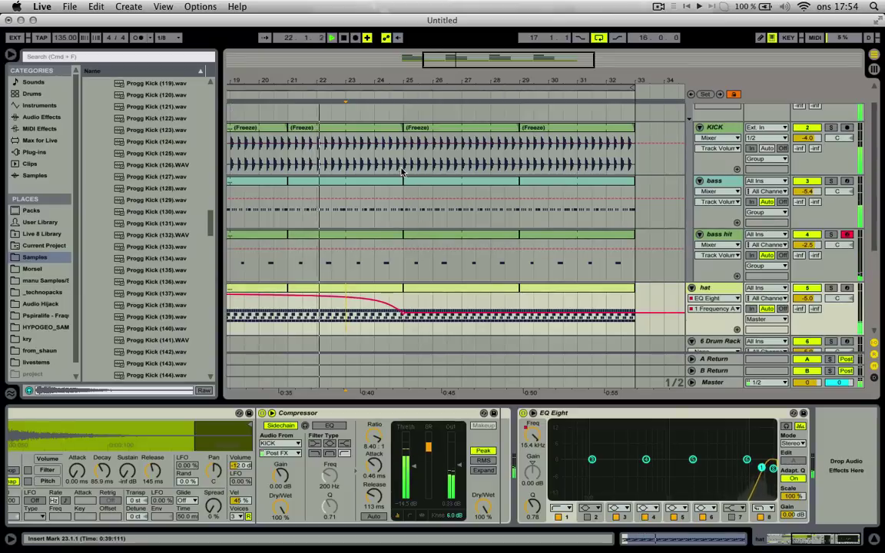
drag(399, 80, 397, 189)
drag(410, 152, 396, 288)
key(Delete)
Duplicate the KICK track together with its clips.
click(390, 125)
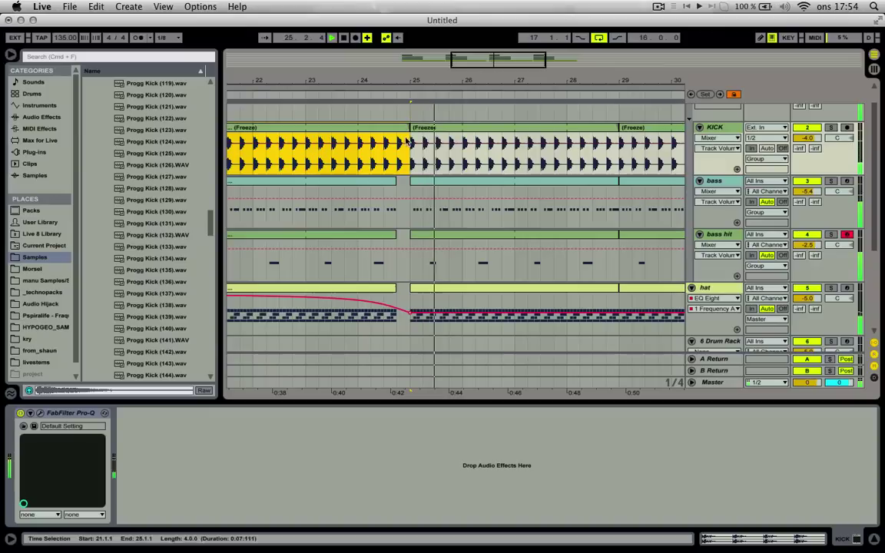
key(plus)
click(731, 158)
key(super+d)
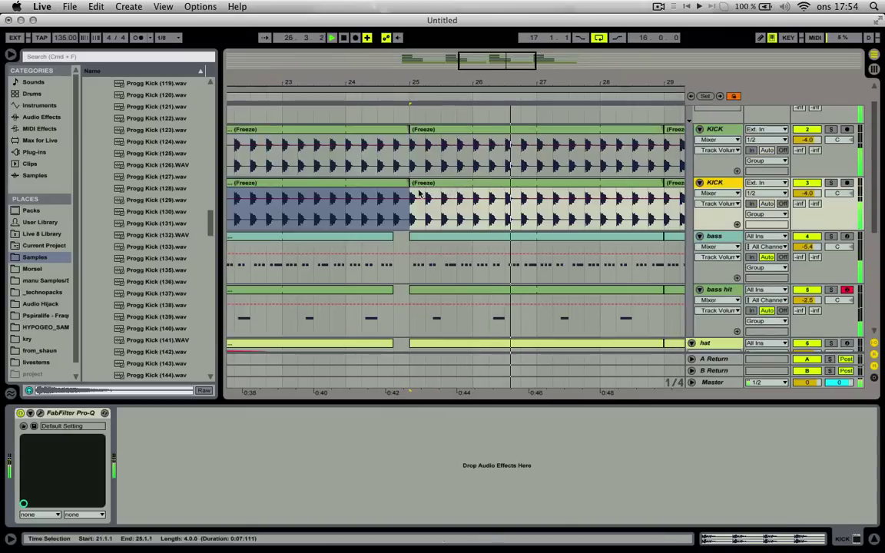
Delete everything on the duplicate KICK track except the single beat from 24.4 to bar 25.
key(minus)
key(minus)
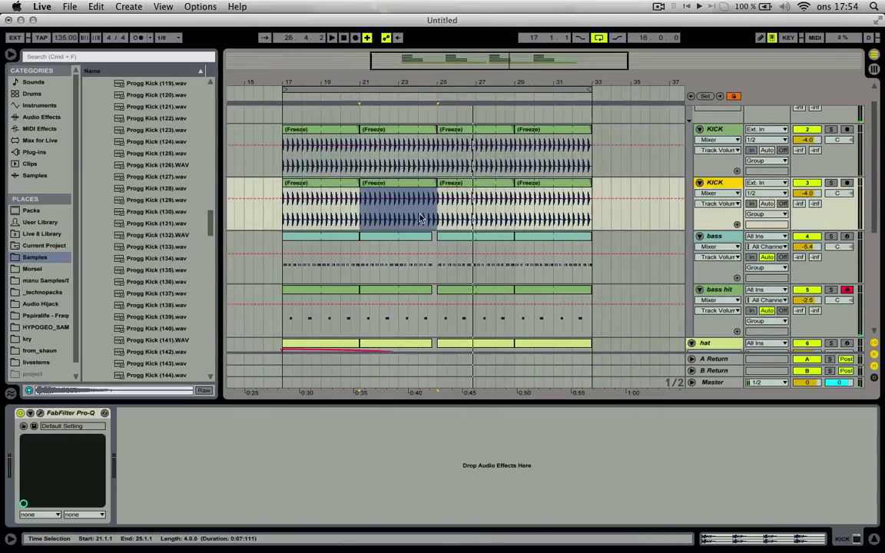
drag(427, 218, 292, 218)
key(Delete)
click(507, 184)
key(Delete)
click(526, 184)
key(Delete)
click(288, 184)
key(Delete)
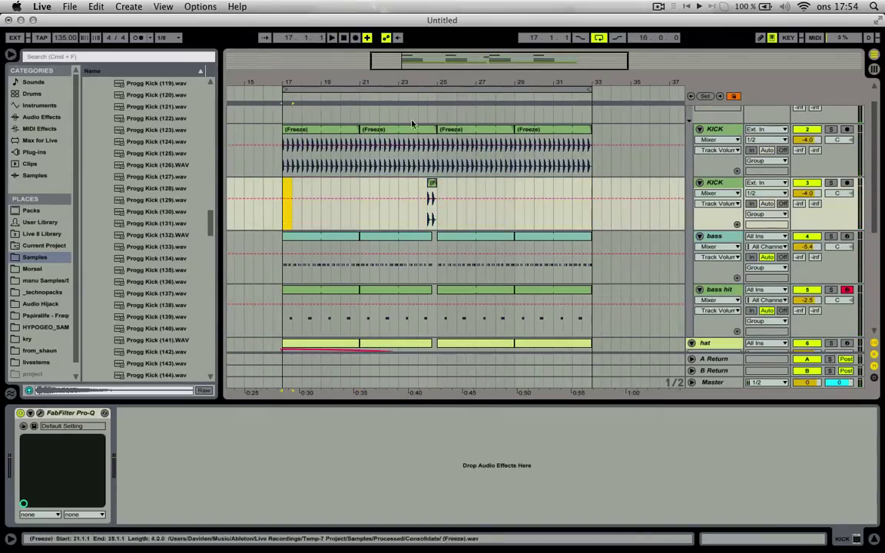
Shorten the original KICK track's clip before bar 25 so it ends at beat 24.4.
drag(433, 82, 397, 176)
drag(424, 131, 390, 130)
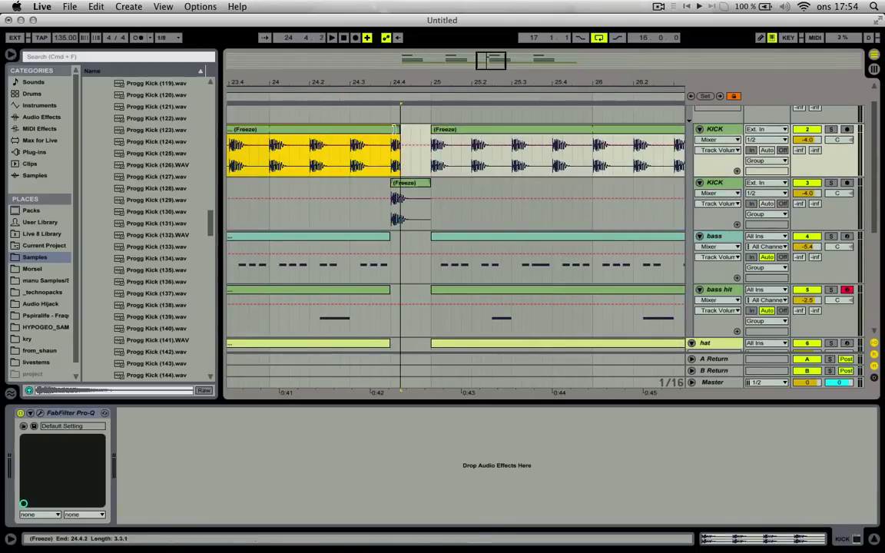
click(352, 161)
Stretch the single kick clip by raising its segment tempo to 540 BPM and set its warp mode to Tones.
double_click(417, 184)
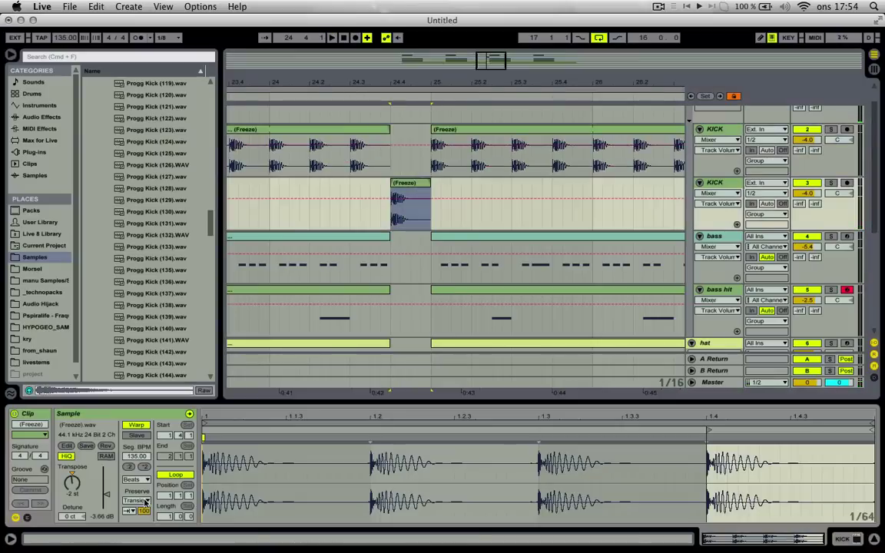
double_click(146, 468)
click(140, 479)
click(139, 491)
key(space)
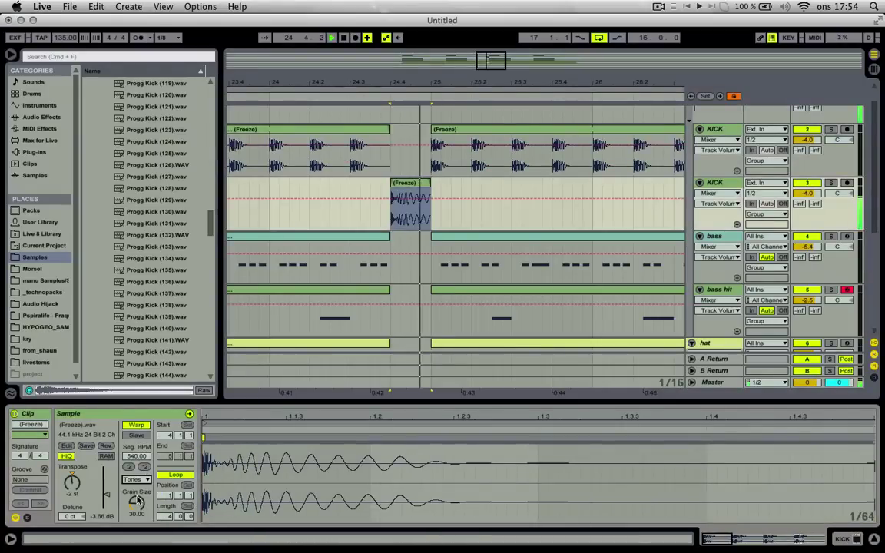
Audition the transition from bar 24 and transpose the stretched kick clip to -8 st.
click(279, 217)
key(space)
key(space)
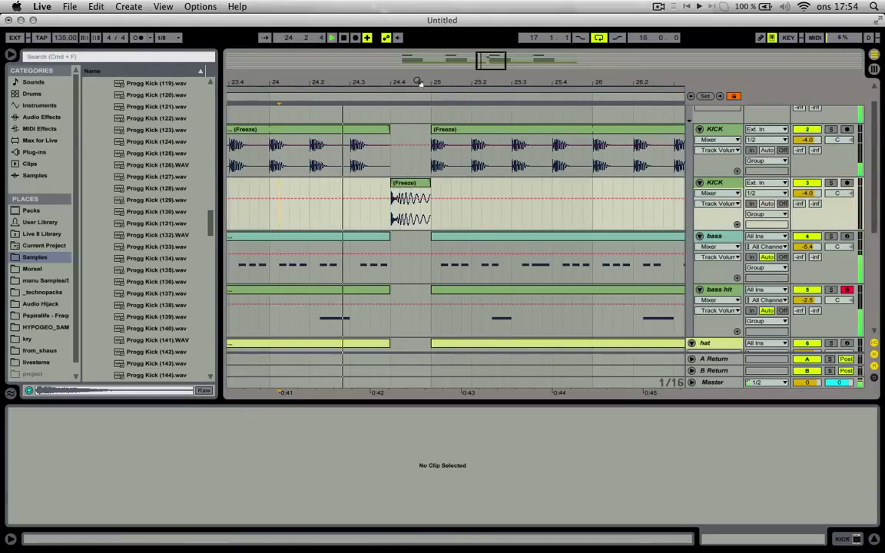
drag(416, 82, 418, 64)
click(412, 183)
key(space)
key(space)
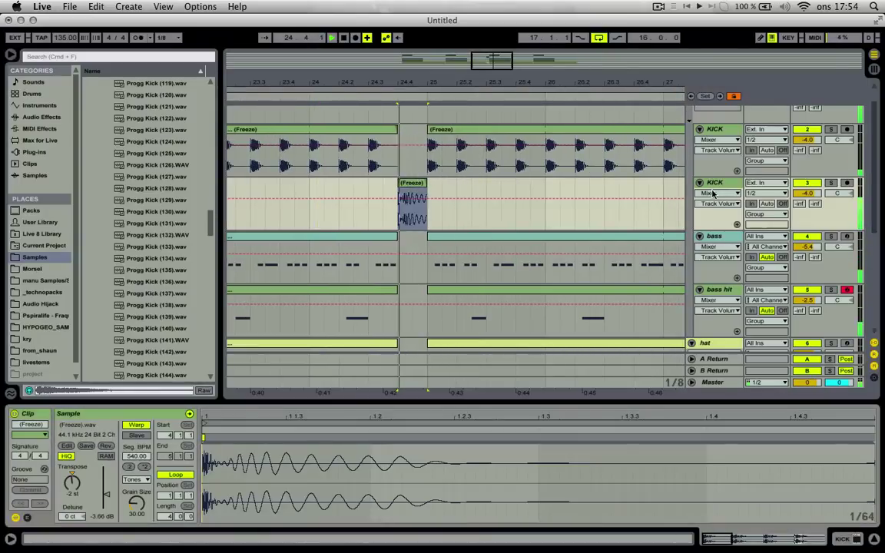
key(space)
key(space)
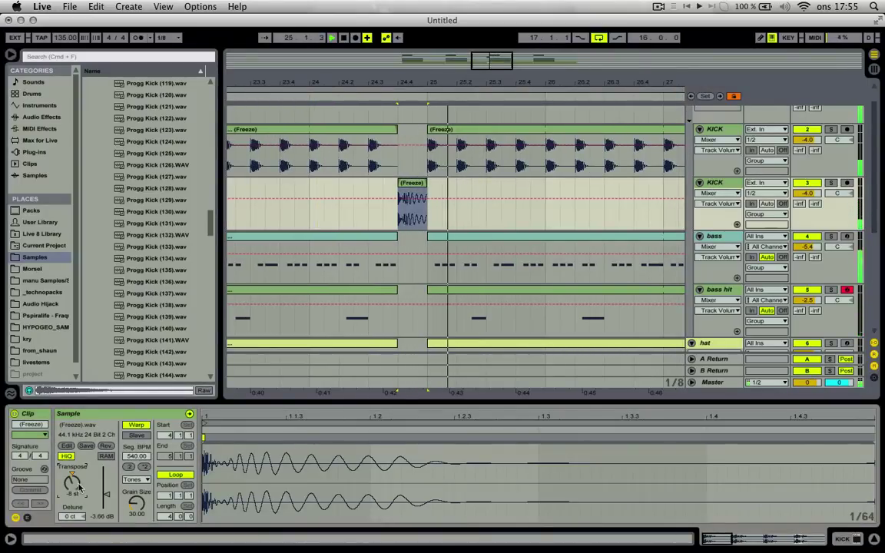
Copy the stretched kick to beat 26.4, delete the original kick from 26.4 to bar 27, and audition it.
drag(413, 186, 671, 186)
drag(578, 84, 488, 86)
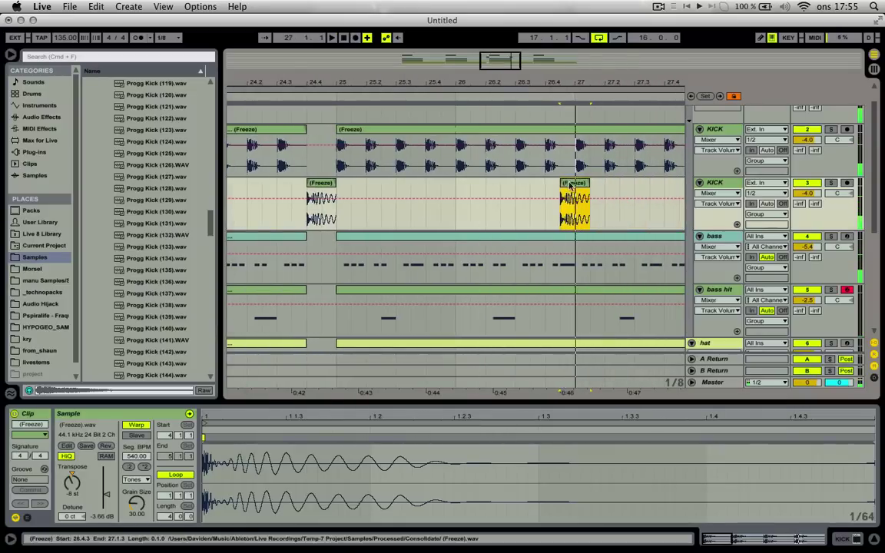
drag(572, 186, 559, 186)
drag(571, 167, 545, 167)
key(Delete)
click(526, 165)
key(space)
key(space)
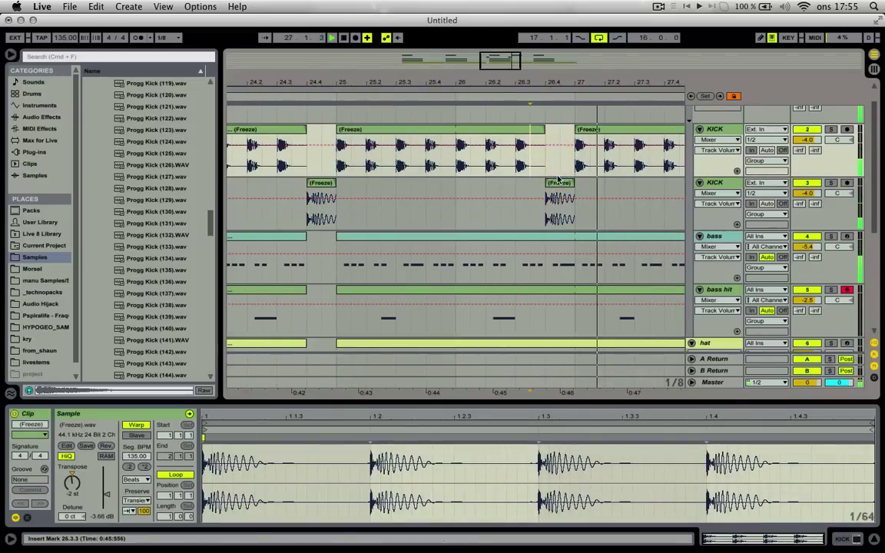
Set the stretched kick at 26.4 to Texture warp mode with grain size 103.95 and flux 2.34, and transpose it to 4 st.
click(559, 203)
key(space)
click(71, 484)
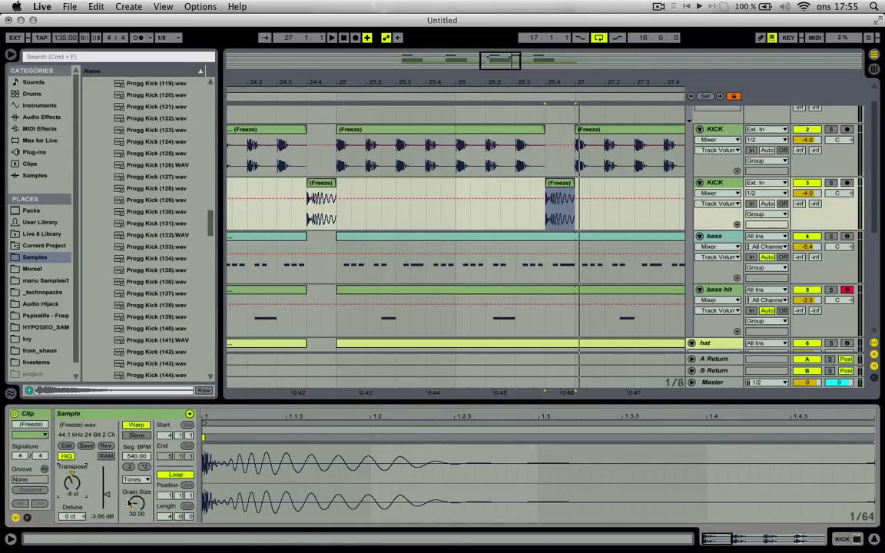
click(136, 479)
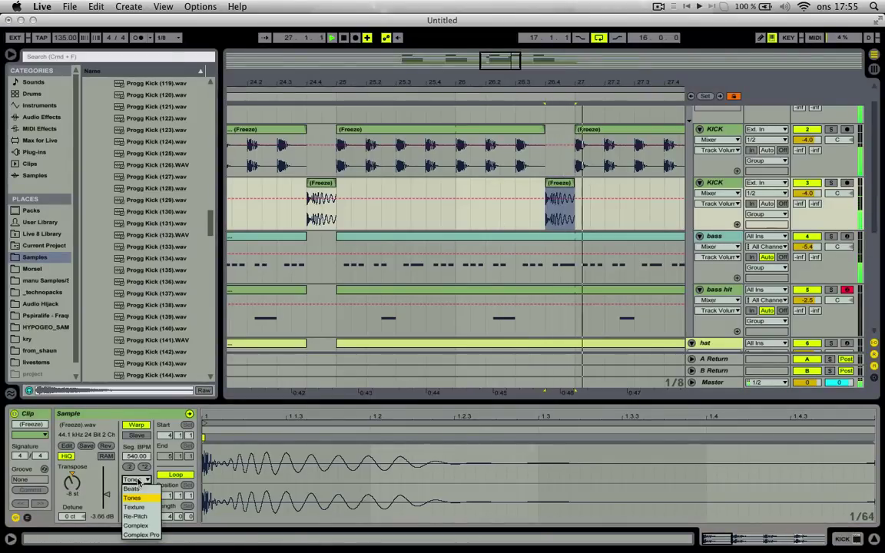
click(134, 492)
drag(138, 519, 138, 527)
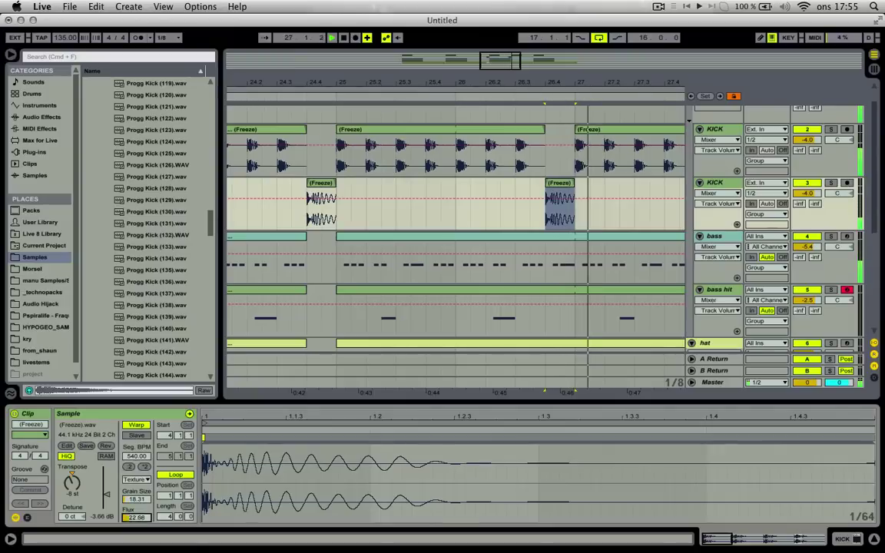
key(space)
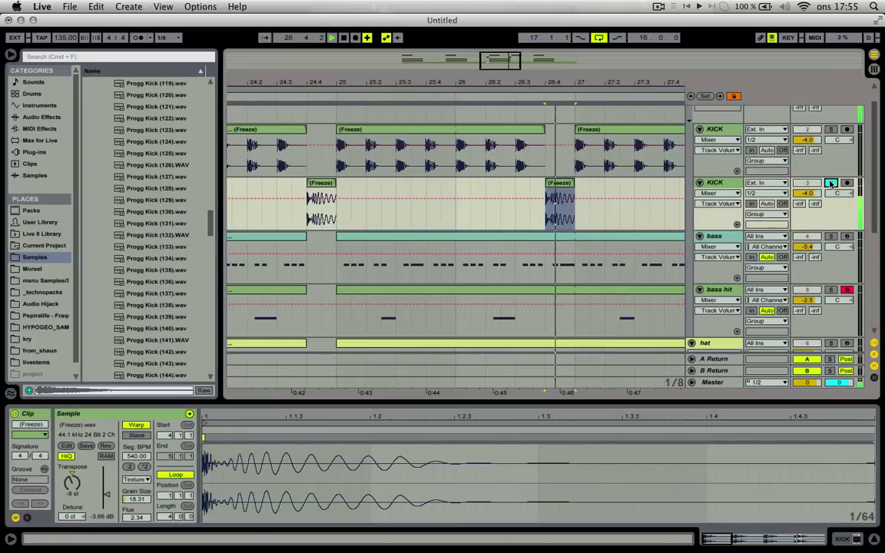
key(space)
drag(139, 502, 139, 483)
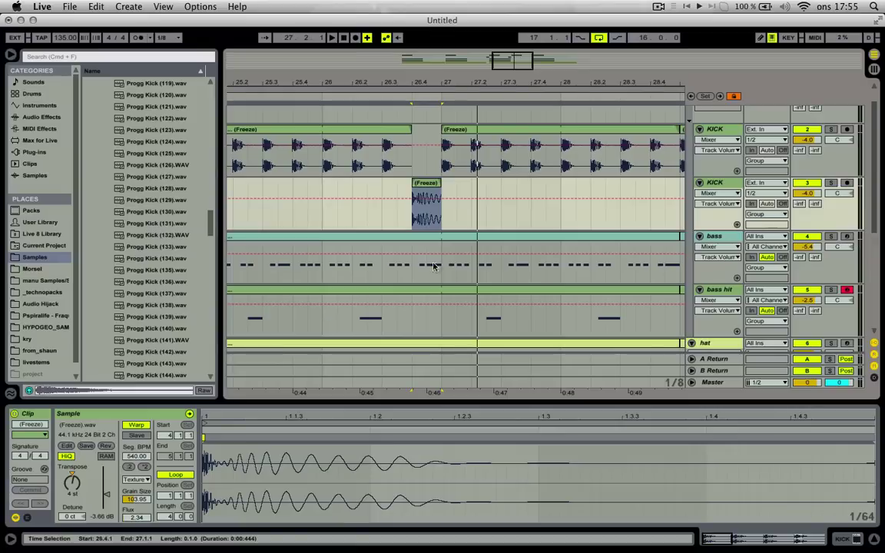
Delete the bass between beat 26.4 and bar 27 and audition the gap.
click(438, 264)
key(Delete)
key(space)
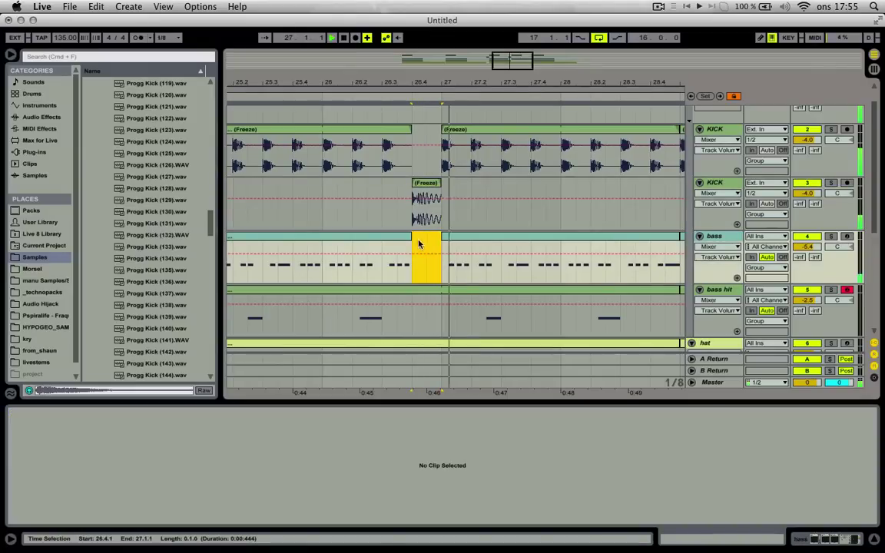
drag(439, 83, 436, 30)
key(space)
Duplicate the main KICK track, rename the upper copy sidechain and deactivate it.
click(718, 130)
key(super+d)
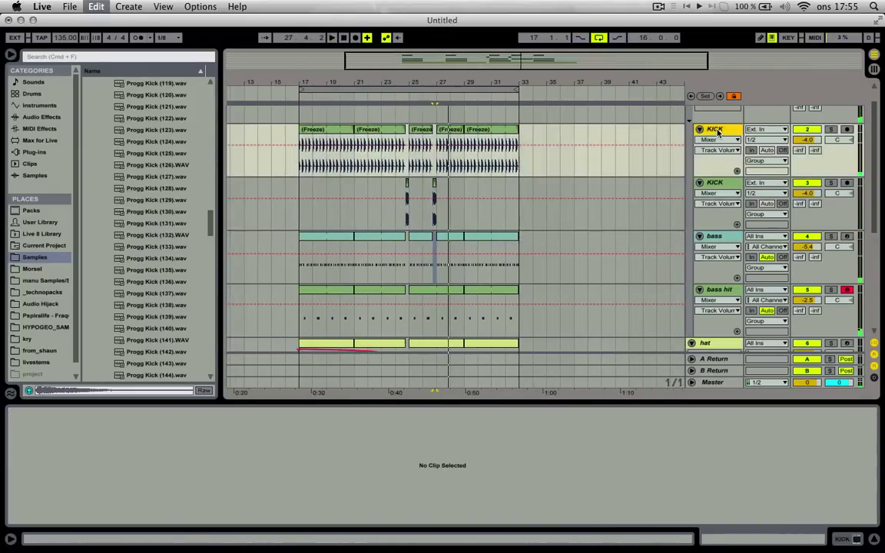
click(715, 132)
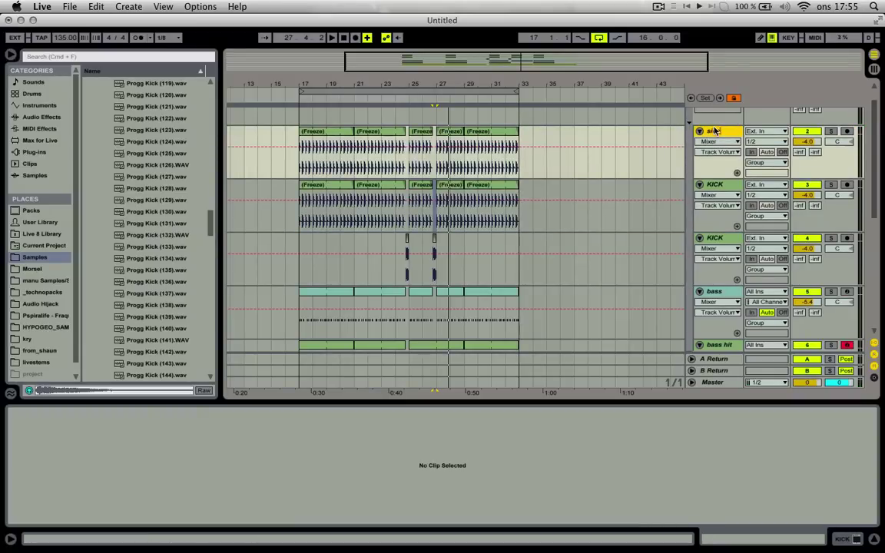
click(800, 133)
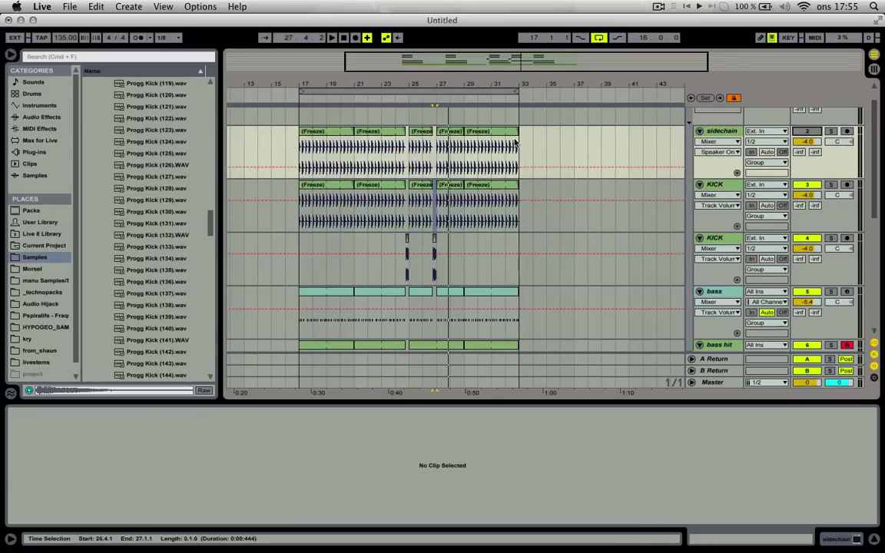
Fill the sidechain track with one unbroken kick clip from bar 17 to 33, and colour the clip and track near-black.
click(470, 132)
right_click(341, 138)
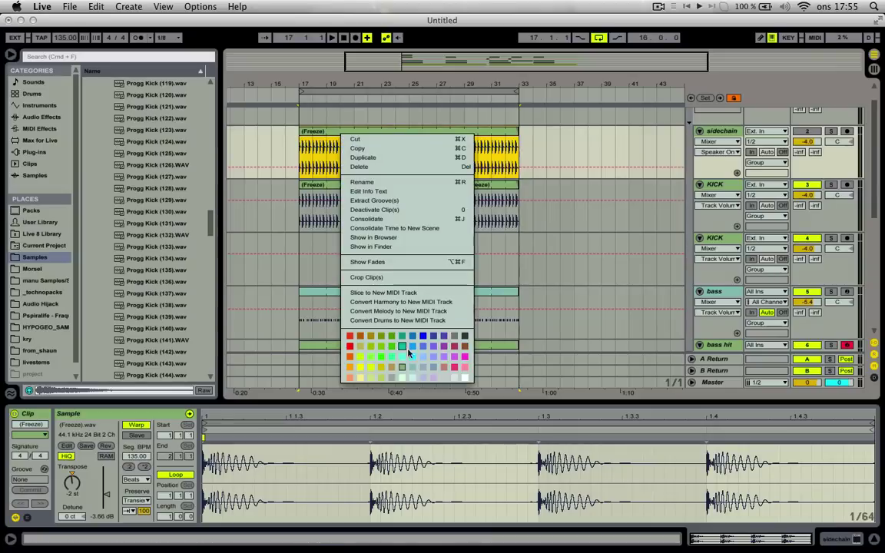
click(456, 338)
right_click(719, 133)
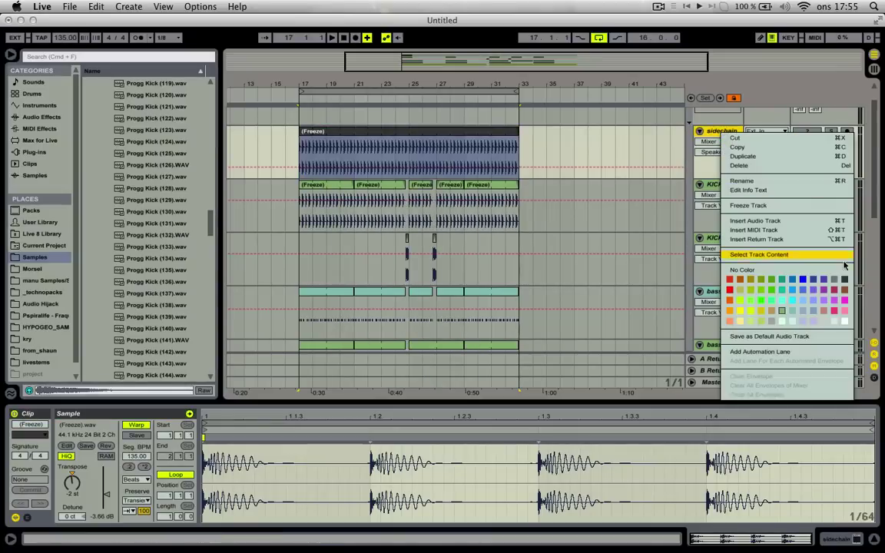
click(847, 281)
Check the sidechain source of the bass track's Compressor and audition the kick fills from bar 24.
click(722, 240)
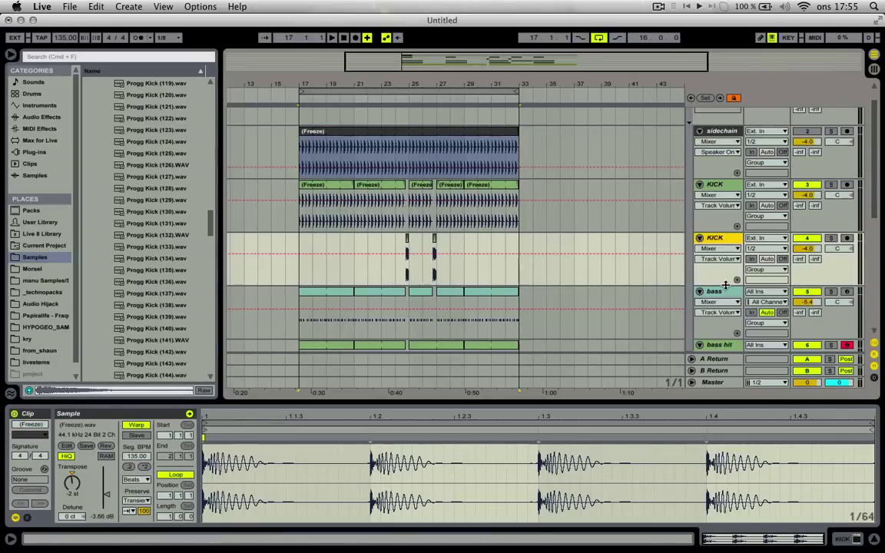
click(720, 292)
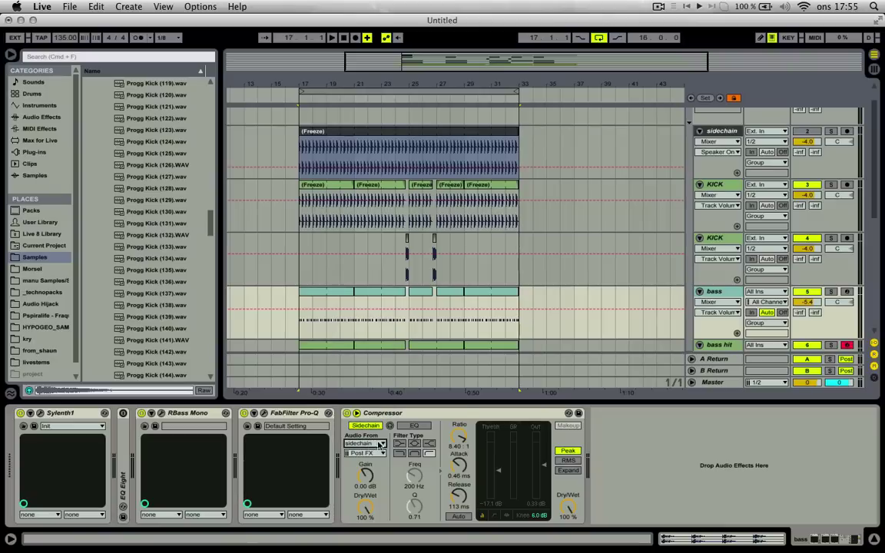
click(396, 151)
key(space)
click(401, 151)
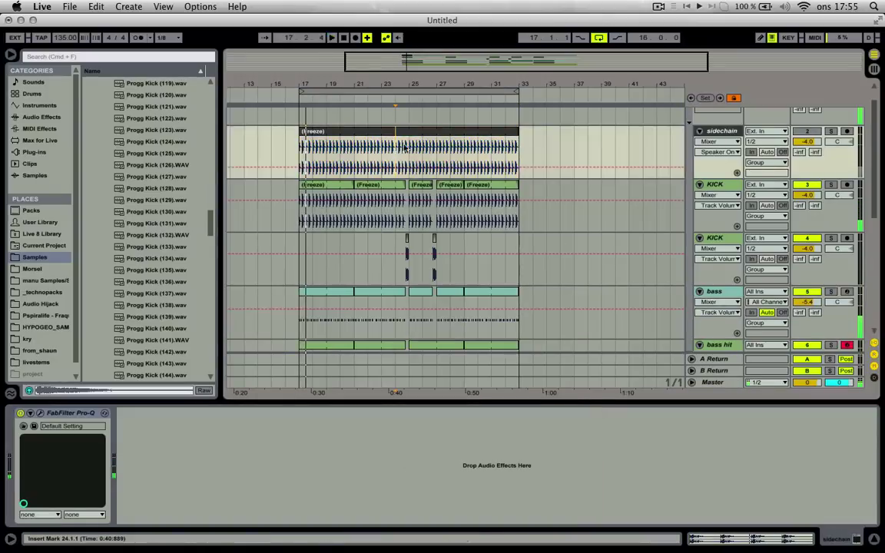
key(space)
key(space)
drag(405, 79, 401, 101)
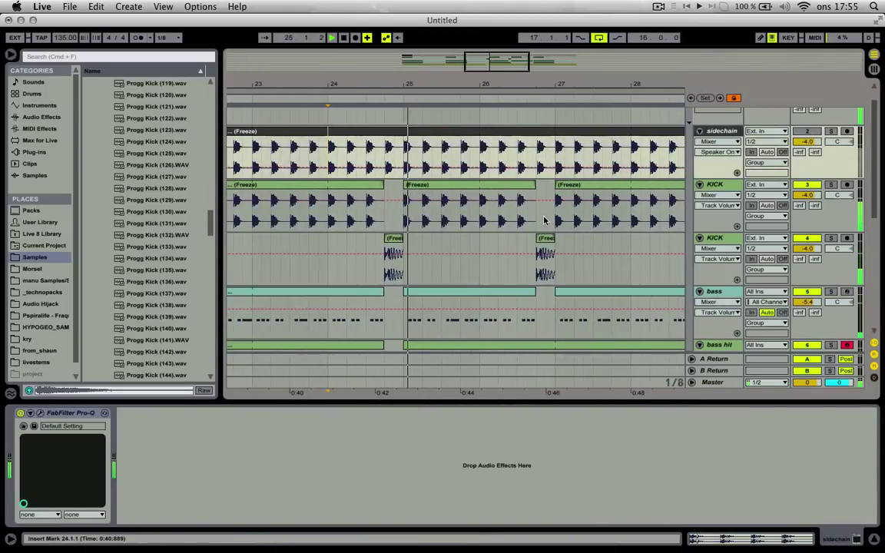
Copy the stretched kick from 26.4 to beat 28.4 and shorten the main kick clip to end at 28.4.
click(542, 239)
drag(516, 83, 413, 83)
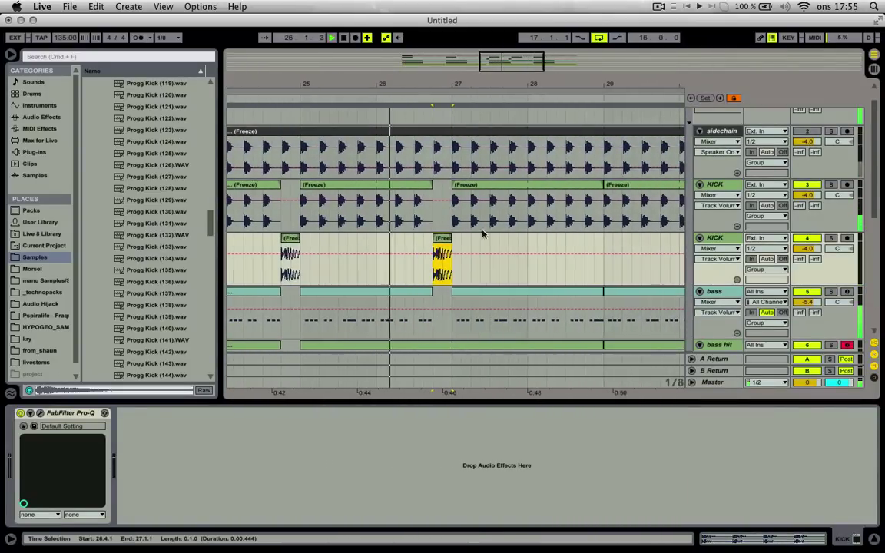
click(431, 238)
click(441, 239)
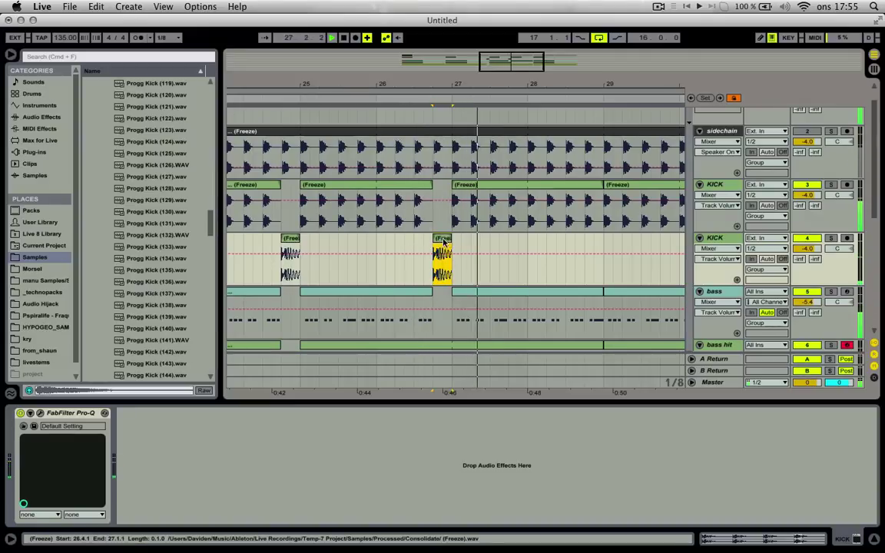
drag(445, 240, 597, 244)
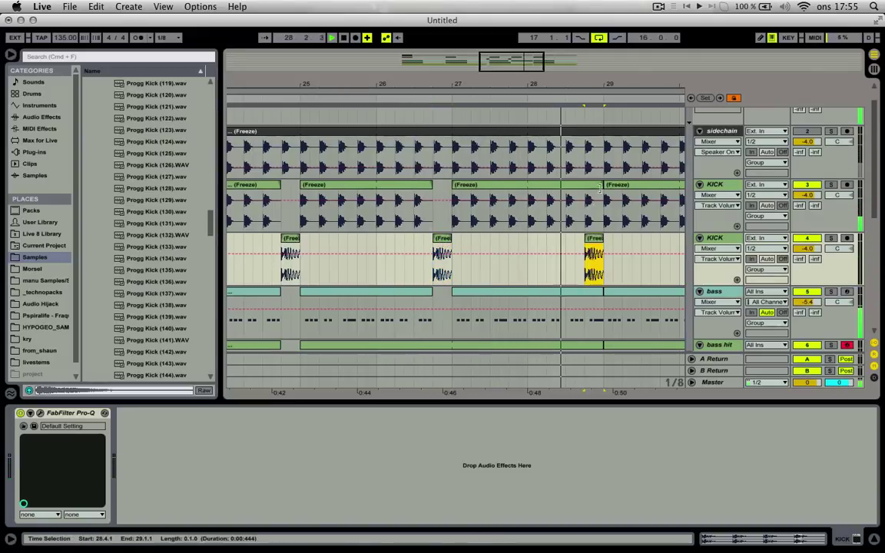
drag(600, 185, 582, 185)
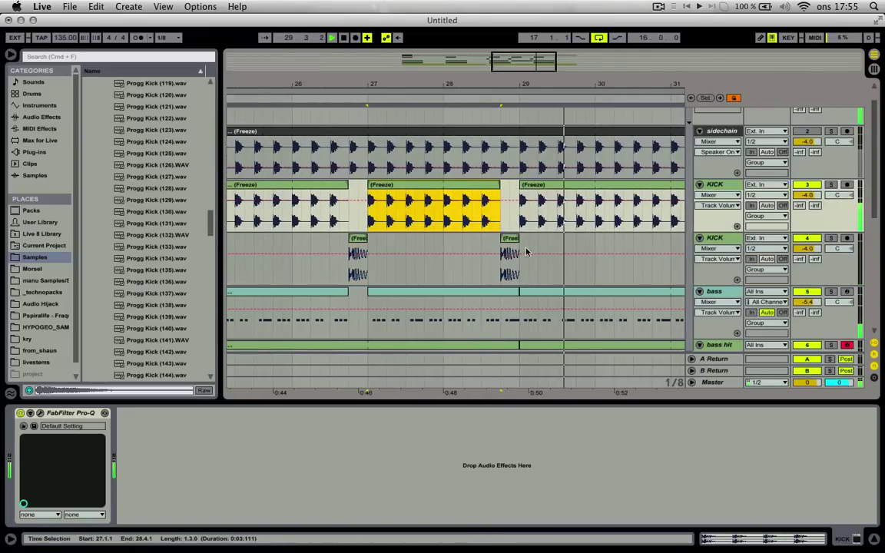
Colour the stretched kick fill at 26.4 light blue and the one at 28.4 bright green.
click(510, 253)
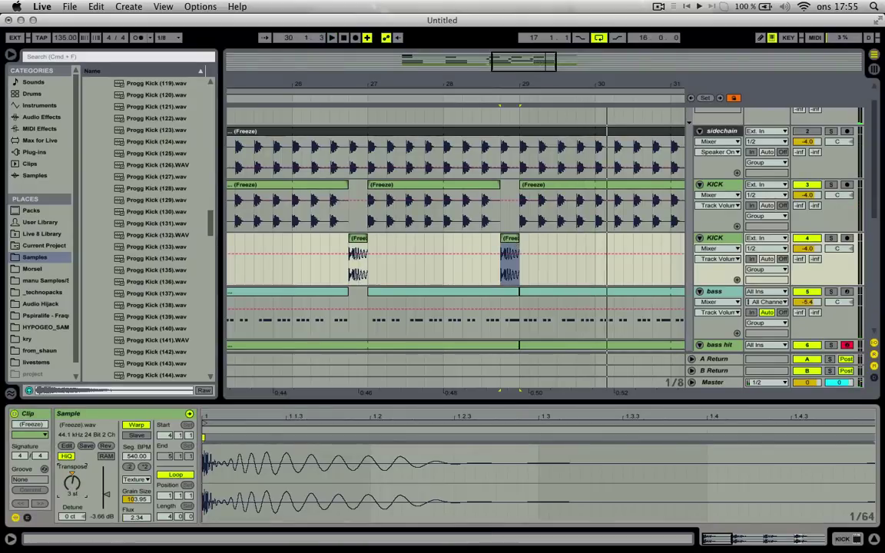
key(space)
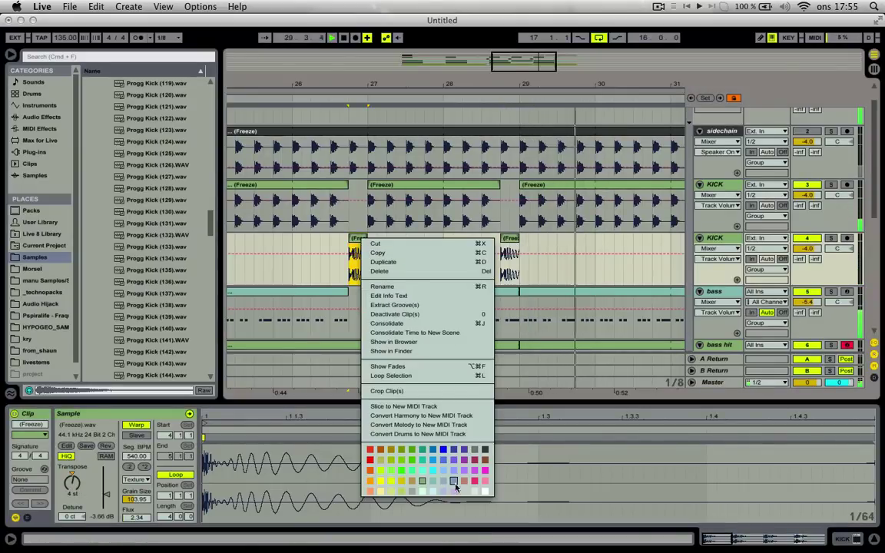
click(406, 449)
right_click(513, 239)
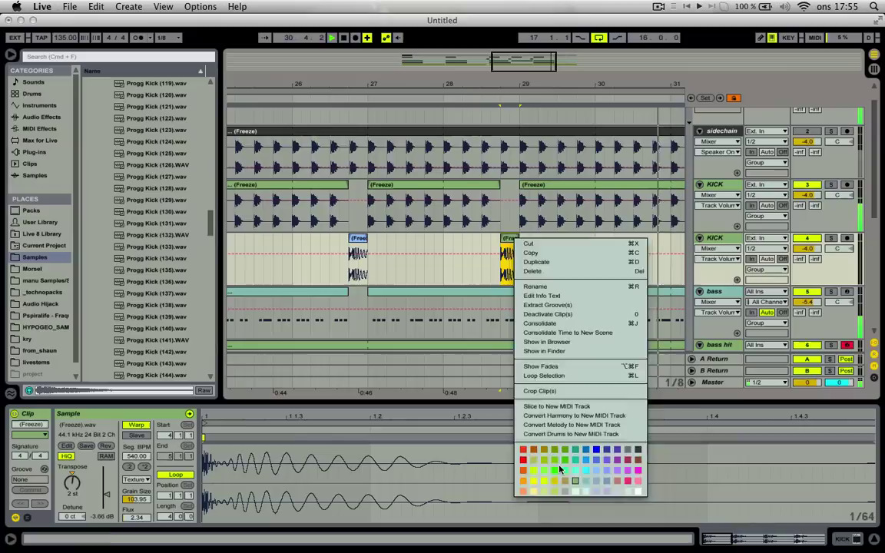
click(559, 468)
right_click(507, 237)
click(556, 471)
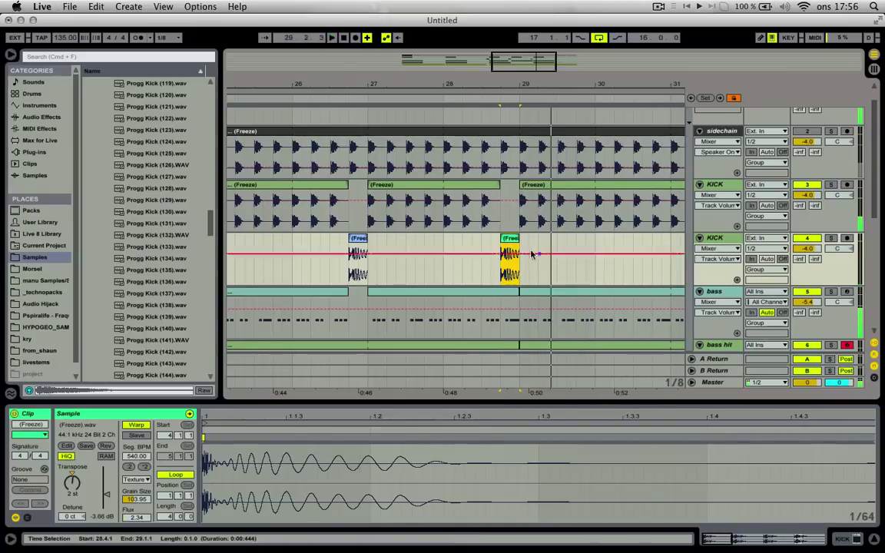
Reverse the green kick fill at 28.4 and transpose it to -10 st.
click(107, 445)
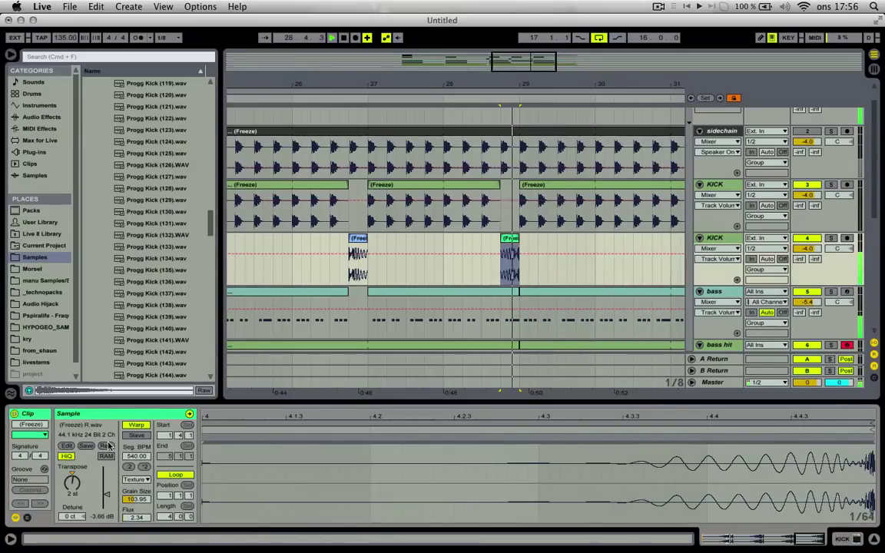
key(space)
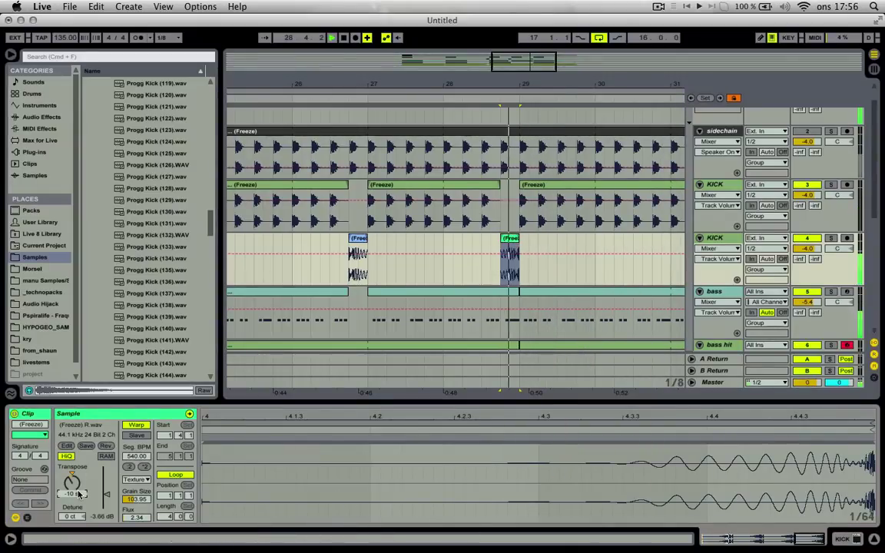
key(space)
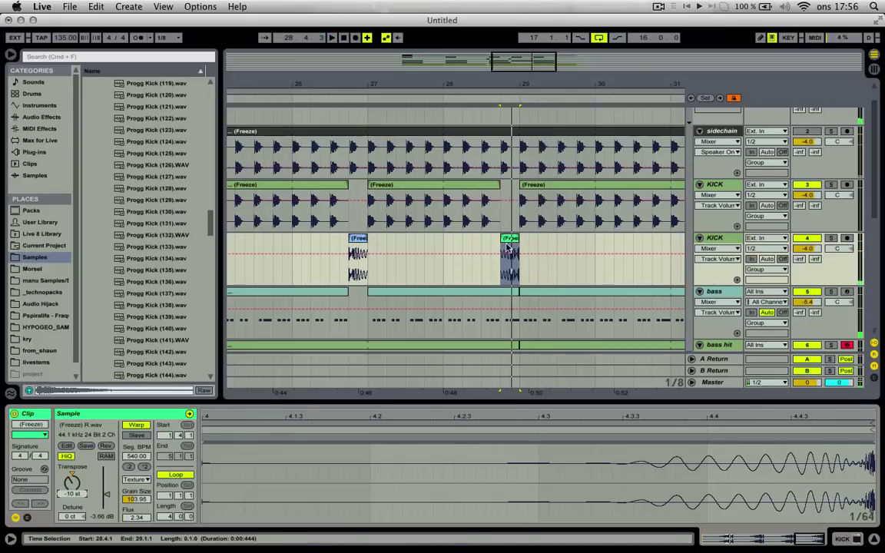
Consolidate the green kick fill, quantize all its transients to the grid and audition it from 28.3.
click(508, 239)
key(super+j)
click(777, 464)
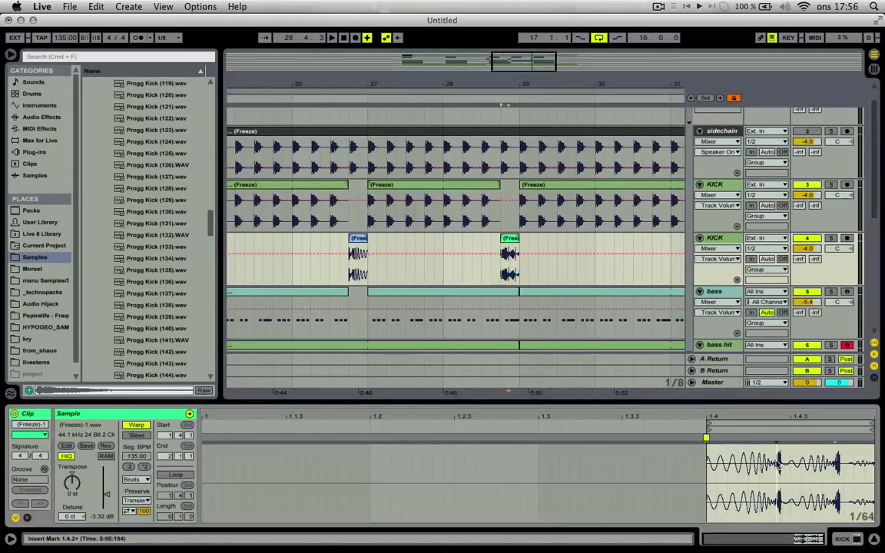
key(super+a)
key(super+u)
key(space)
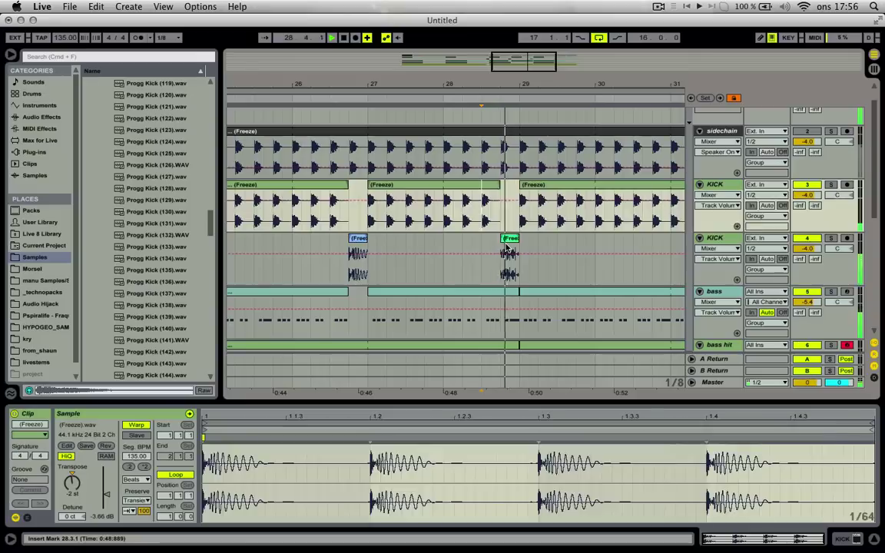
Try transposing the green kick fill down to -36 st and warping it in Texture mode.
click(509, 244)
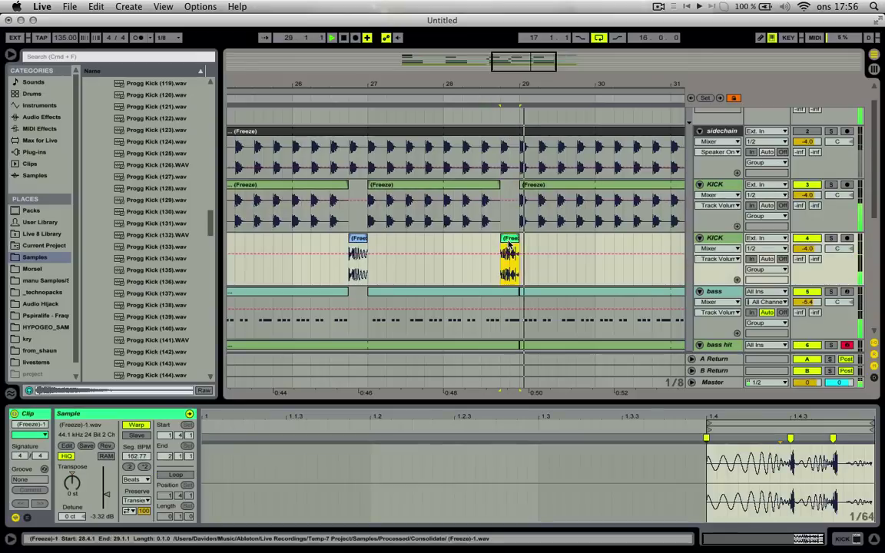
drag(521, 80, 413, 80)
key(space)
click(73, 483)
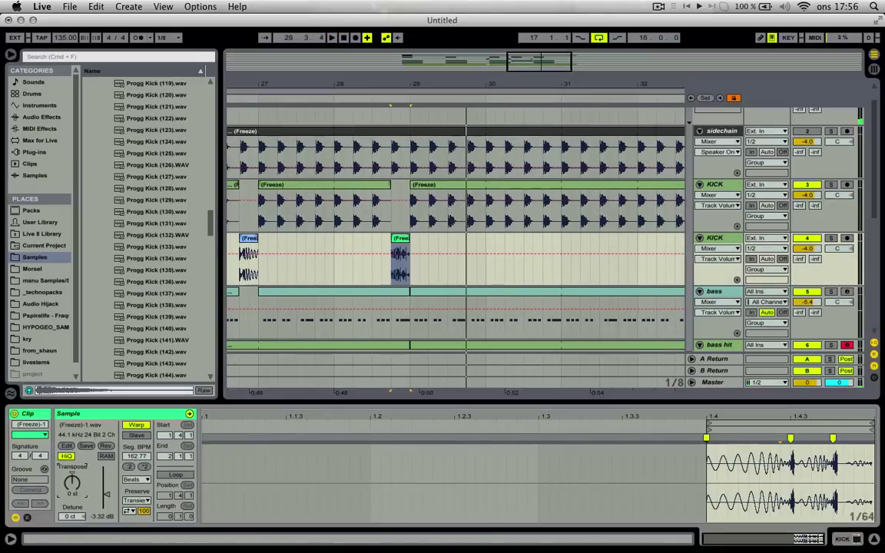
key(space)
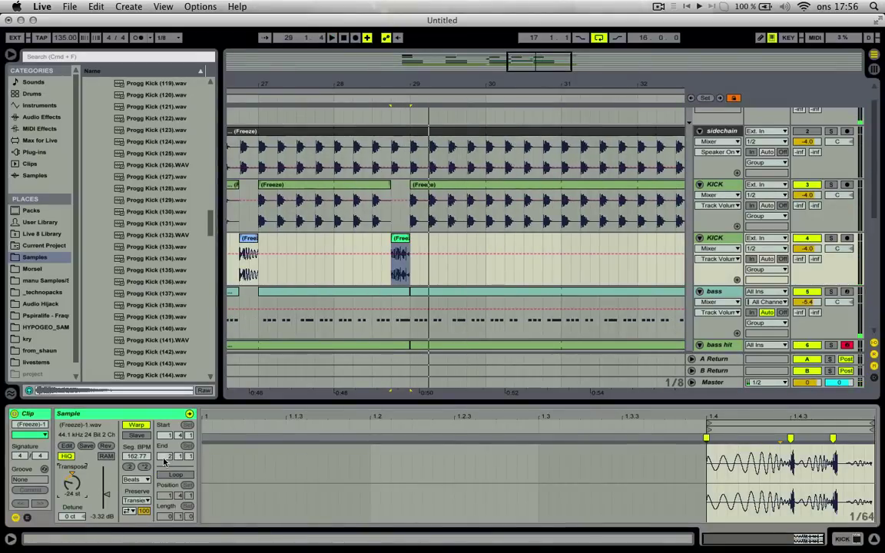
click(136, 479)
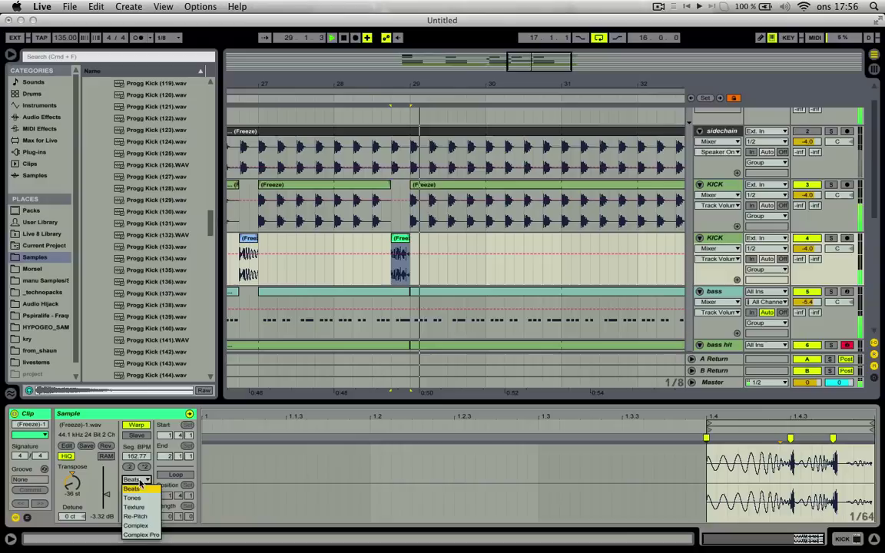
click(135, 500)
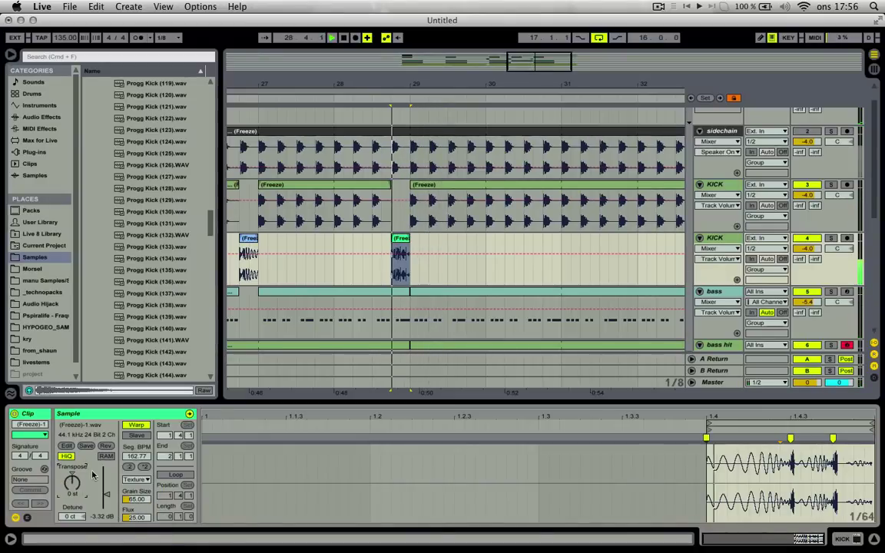
Lower the green fill's clip gain to -3.94 dB and set its warp mode to Beats with transient looping off.
click(336, 223)
click(397, 245)
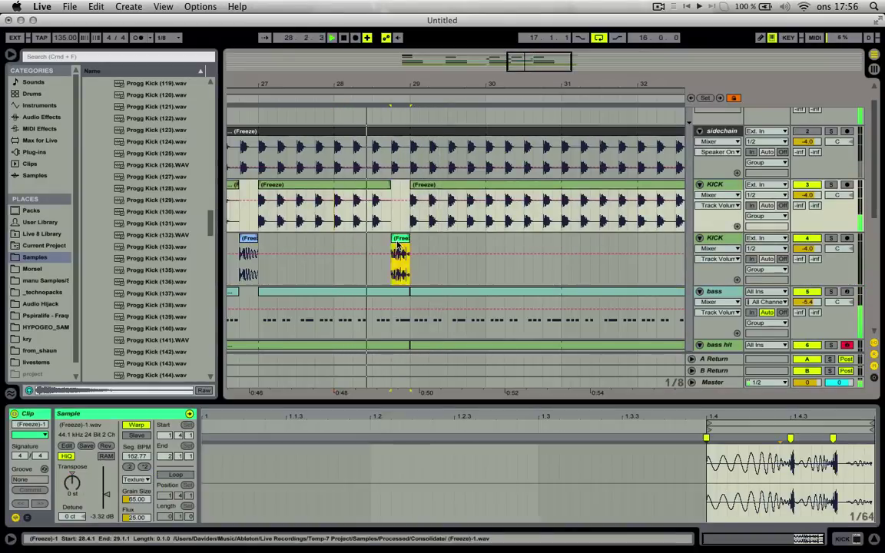
drag(107, 493, 107, 496)
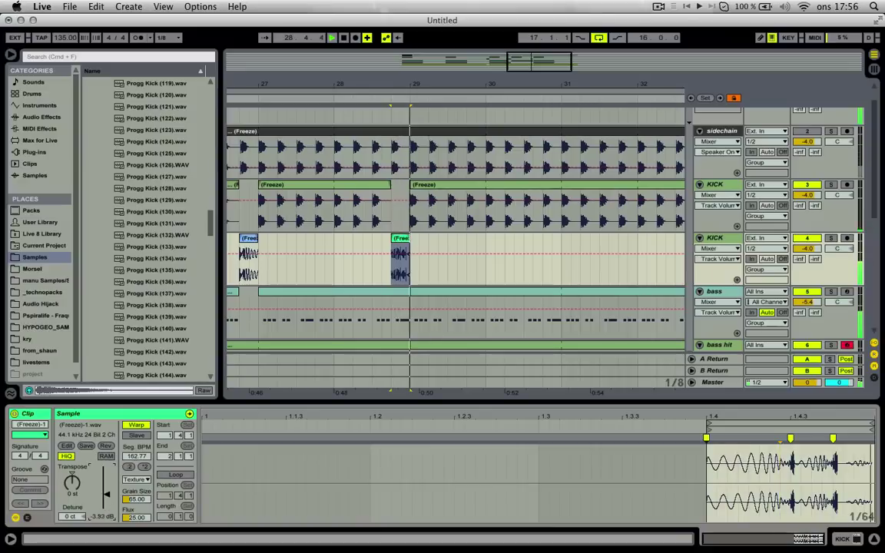
click(135, 479)
click(133, 477)
click(128, 512)
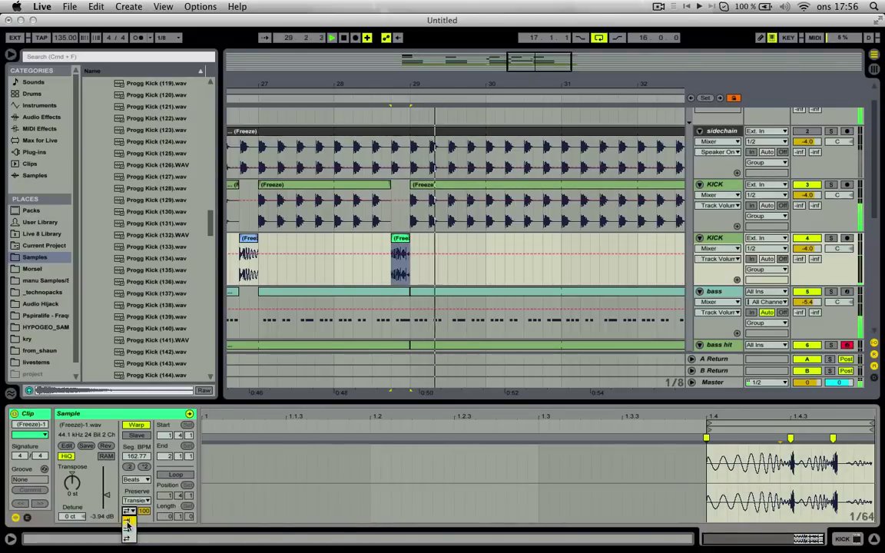
click(134, 525)
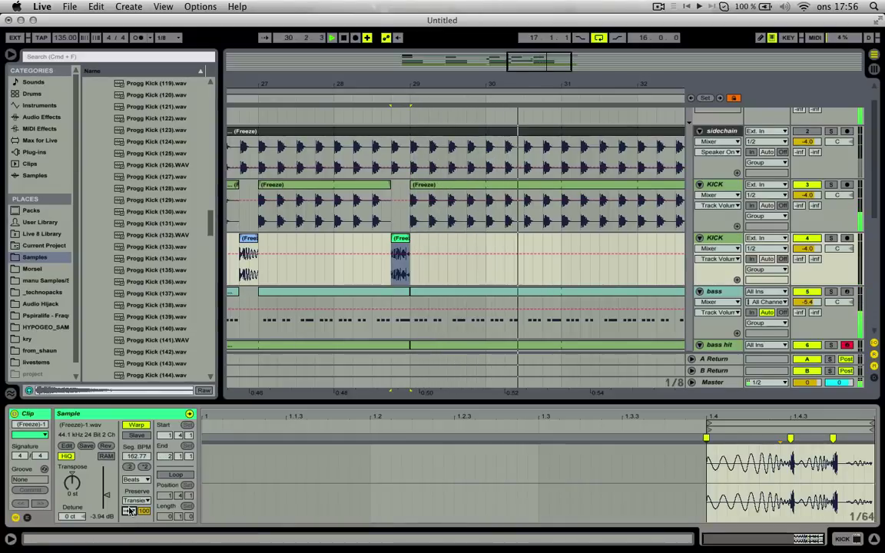
Audition the groove with both kick fills from bar 24.
drag(444, 84, 444, 50)
click(328, 211)
key(space)
key(space)
mouse_move(383, 84)
mouse_down()
mouse_move(456, 83)
mouse_move(419, 106)
mouse_up()
Select the empty 9 Audio track and open the Morsel sample folder.
scroll(443, 224, down, 2)
scroll(727, 247, down, 8)
click(727, 244)
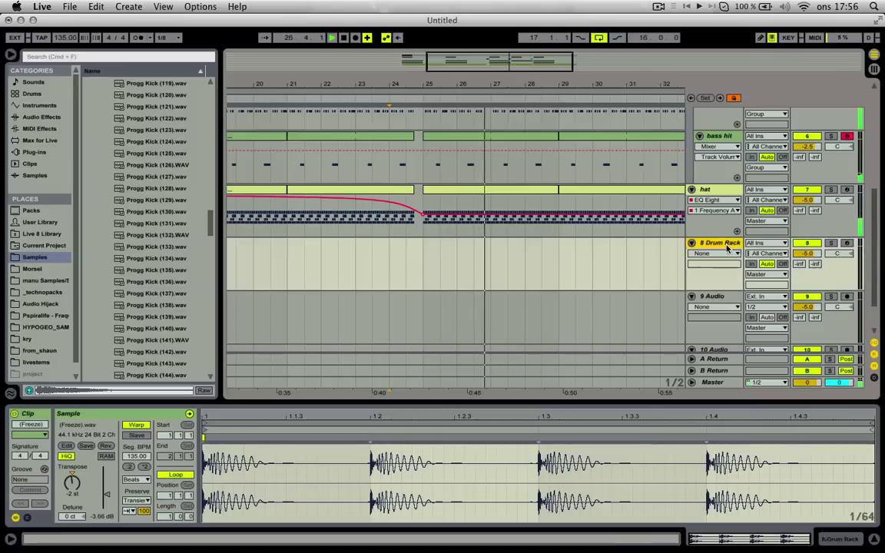
scroll(727, 248, down, 3)
click(722, 272)
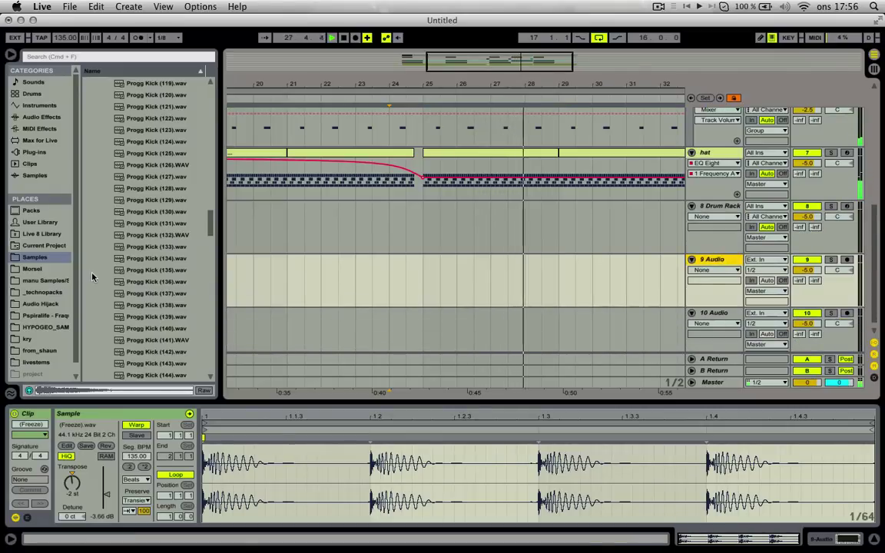
scroll(107, 295, down, 1)
scroll(108, 288, down, 2)
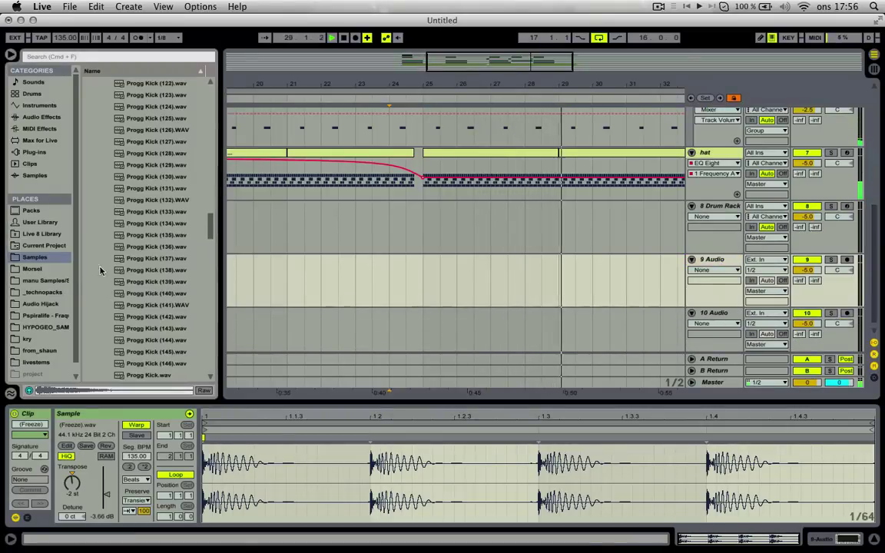
click(34, 269)
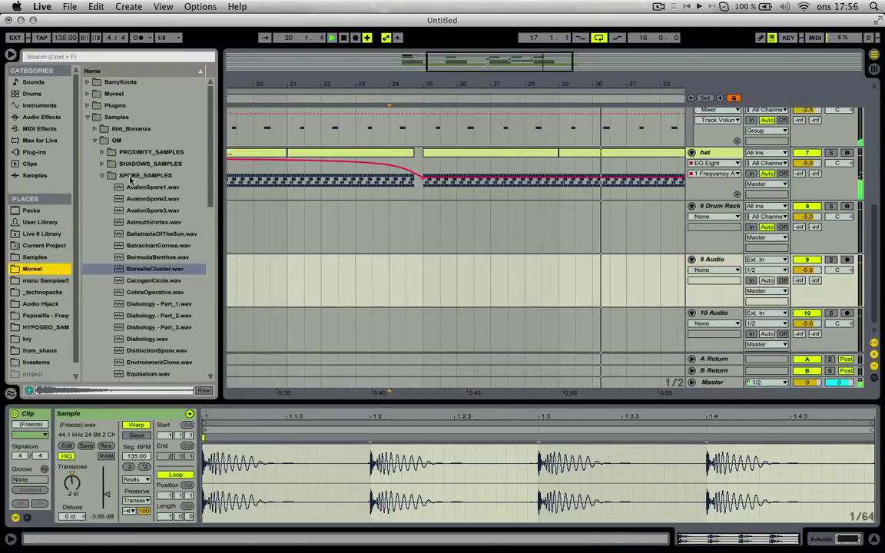
Preview the SPORE_SAMPLES sounds, place MinxGuild2.wav on the 9 Audio track at bar 24 and lower the track volume to -13 dB.
scroll(154, 308, down, 6)
click(158, 337)
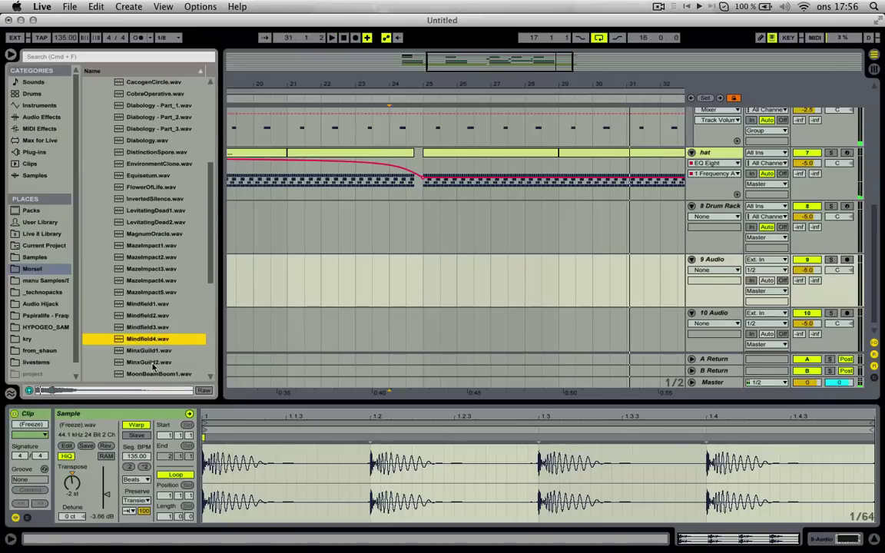
scroll(157, 323, down, 5)
click(166, 282)
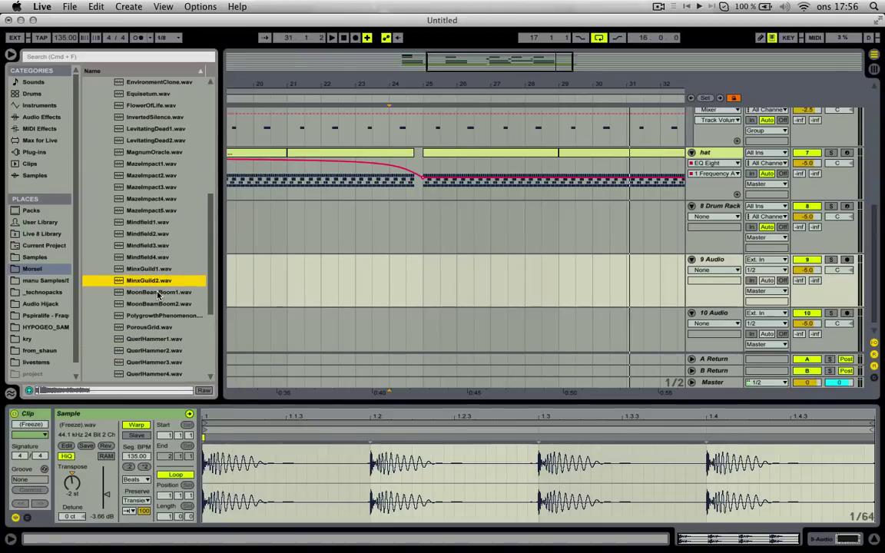
drag(159, 292, 416, 283)
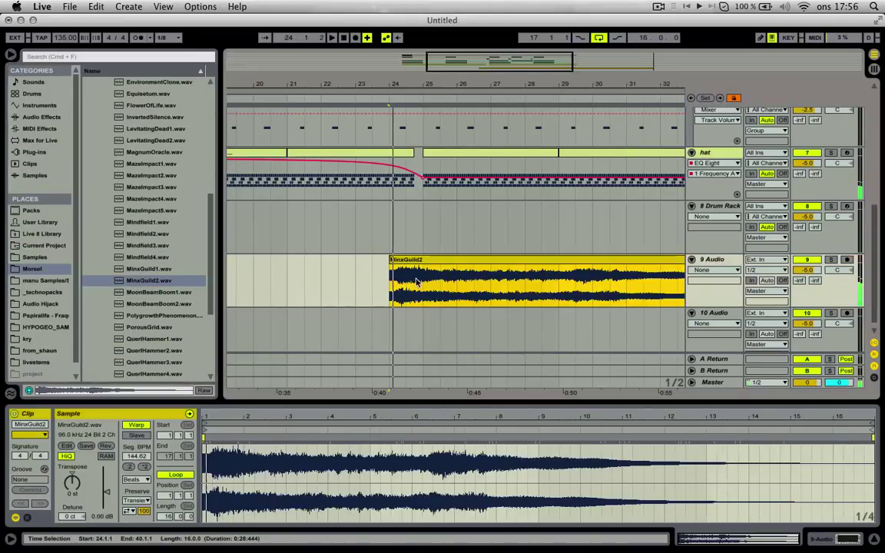
click(422, 285)
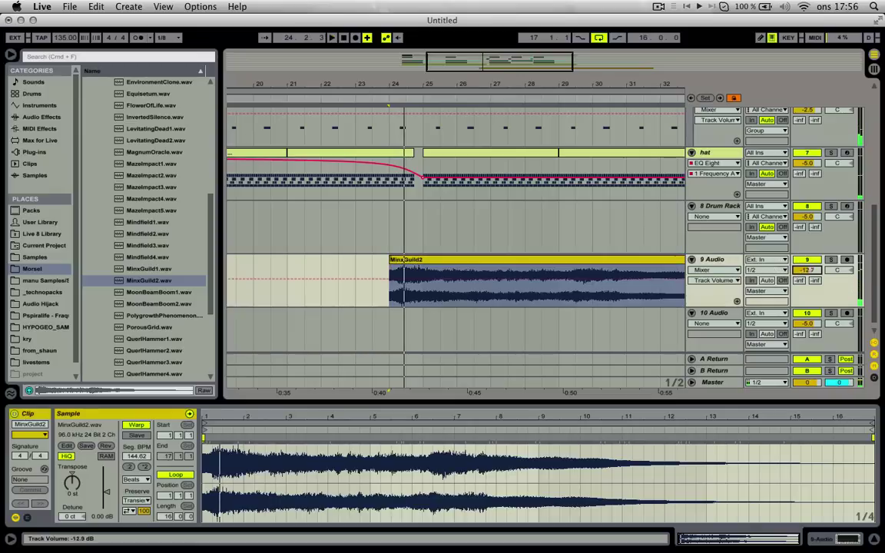
Cut a two-beat slice from MinxGuild2 starting at 24.3, move it to bar 25 and delete the remaining pieces.
click(415, 296)
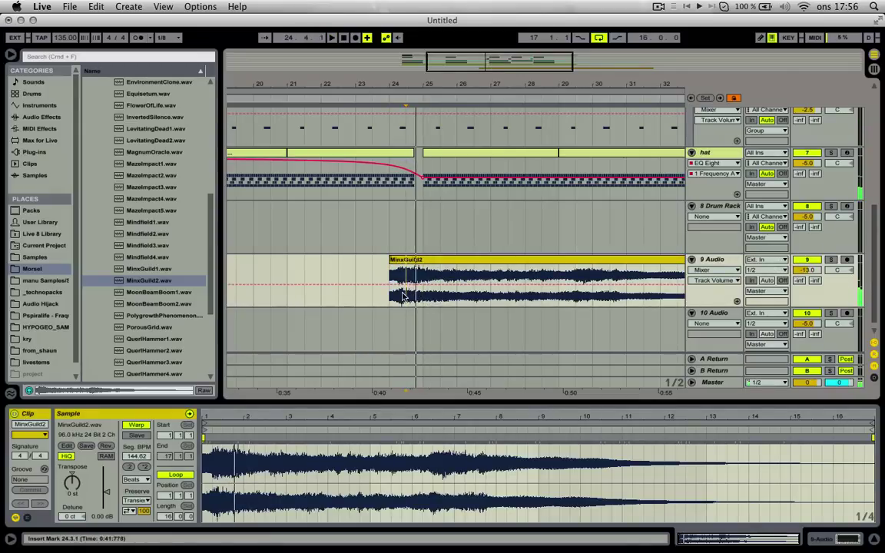
key(super+e)
drag(413, 259, 430, 260)
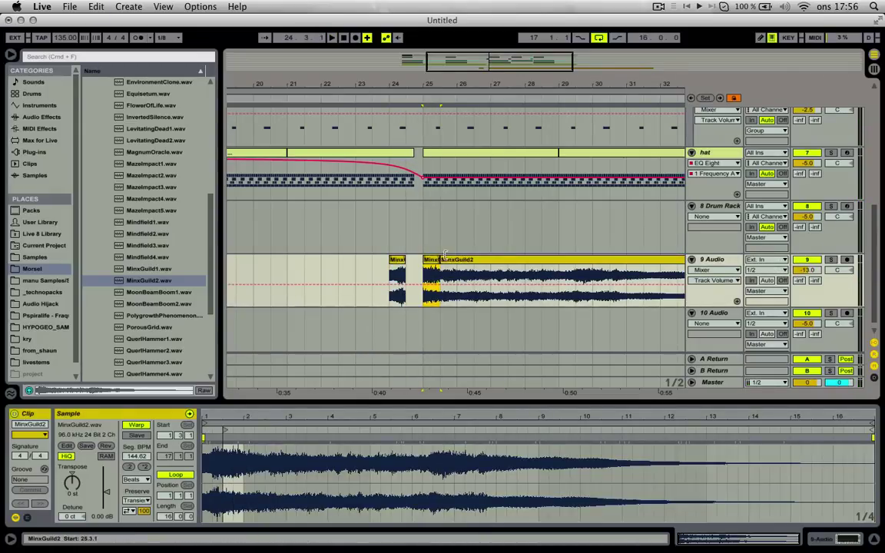
click(397, 260)
key(Delete)
click(458, 261)
key(Delete)
Transpose the MinxGuild2 slice at bar 25 to -10 st and audition it.
click(431, 278)
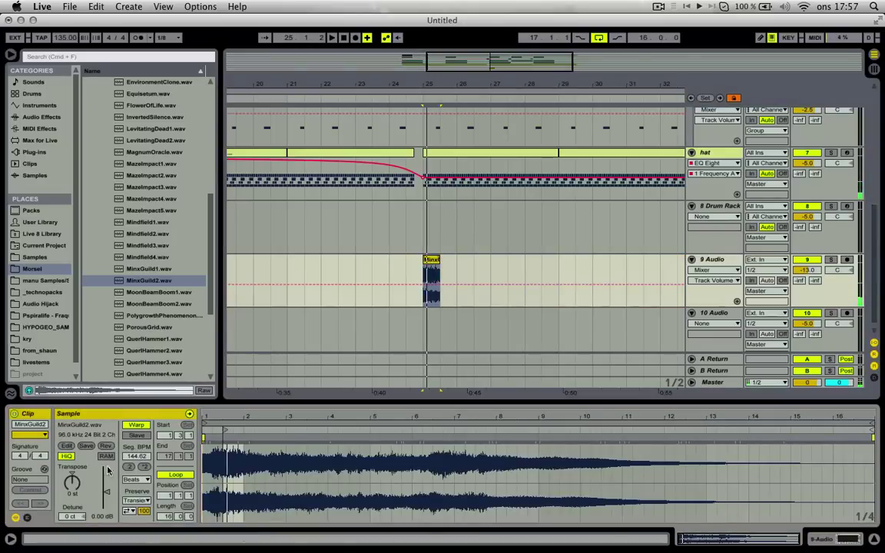
key(space)
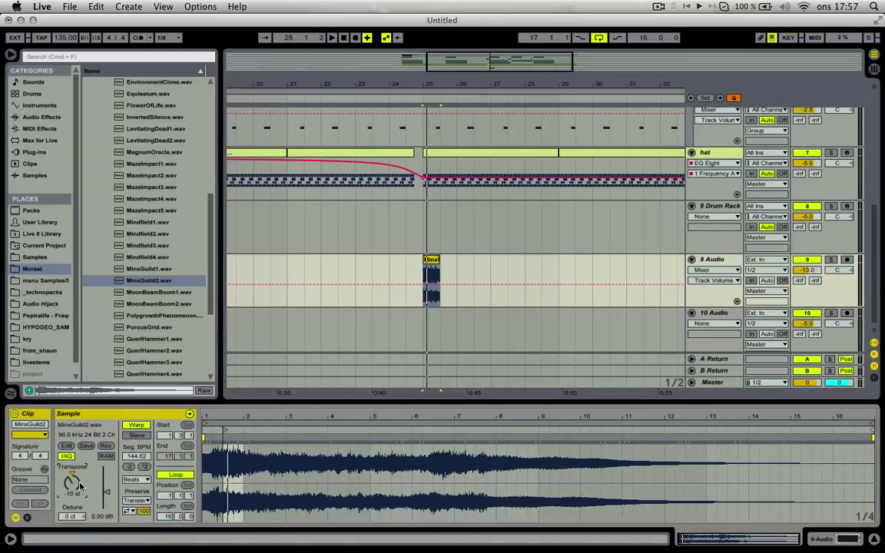
drag(80, 485, 80, 495)
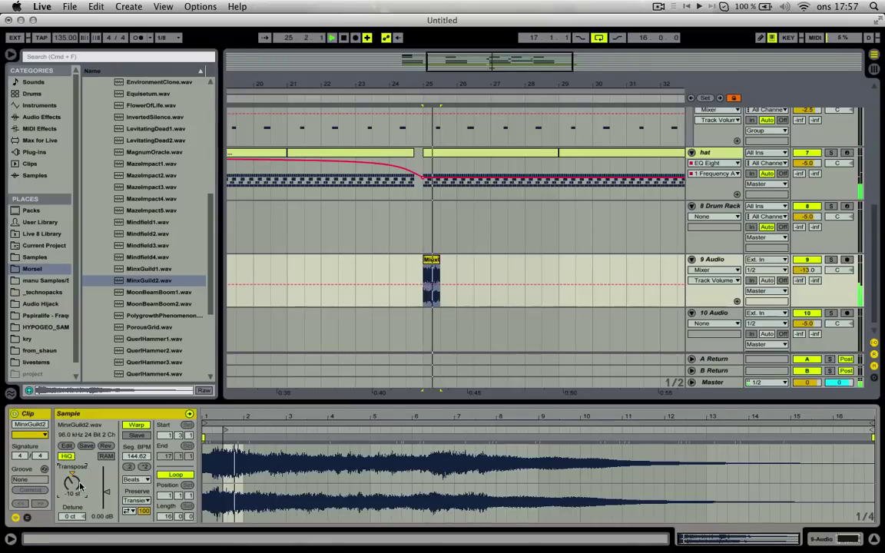
key(space)
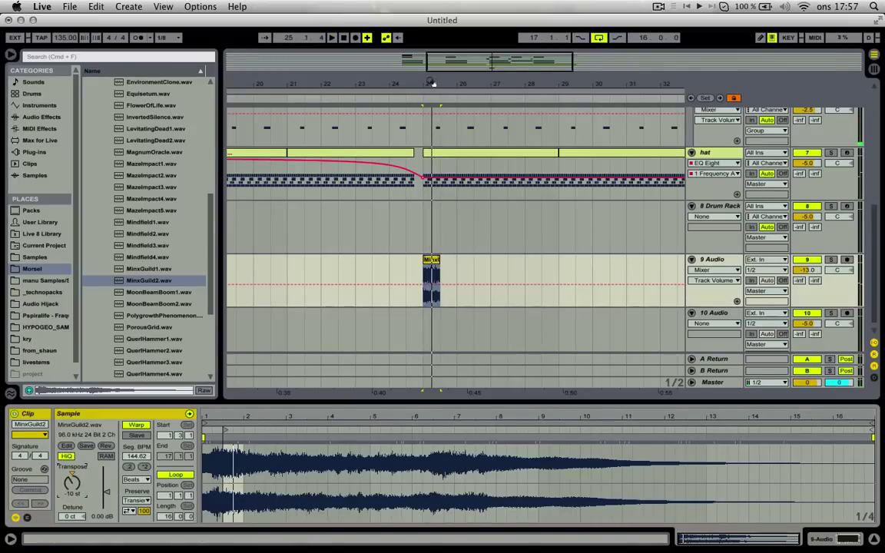
Shorten the MinxGuild2 slice to one beat ending at 25.2 and transpose it to -12 st with transient looping off.
drag(432, 83, 453, 298)
drag(475, 258, 437, 259)
click(359, 262)
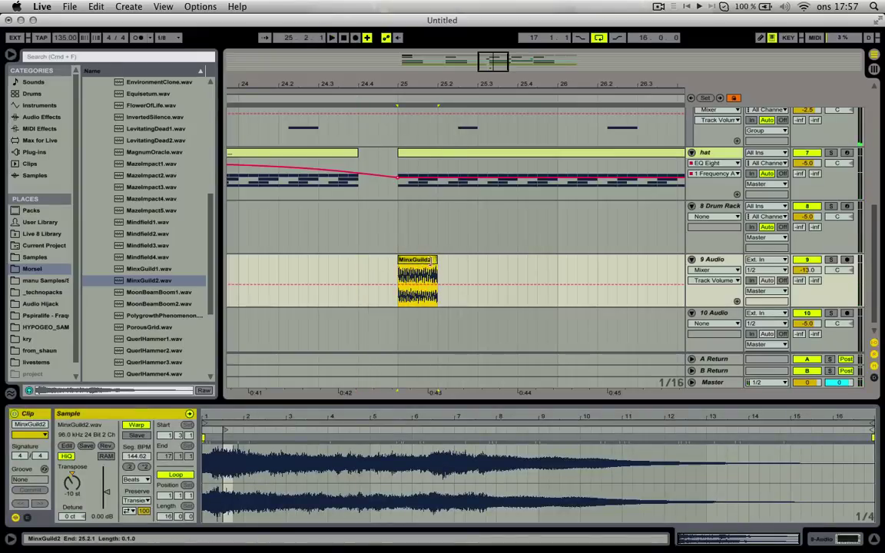
click(67, 490)
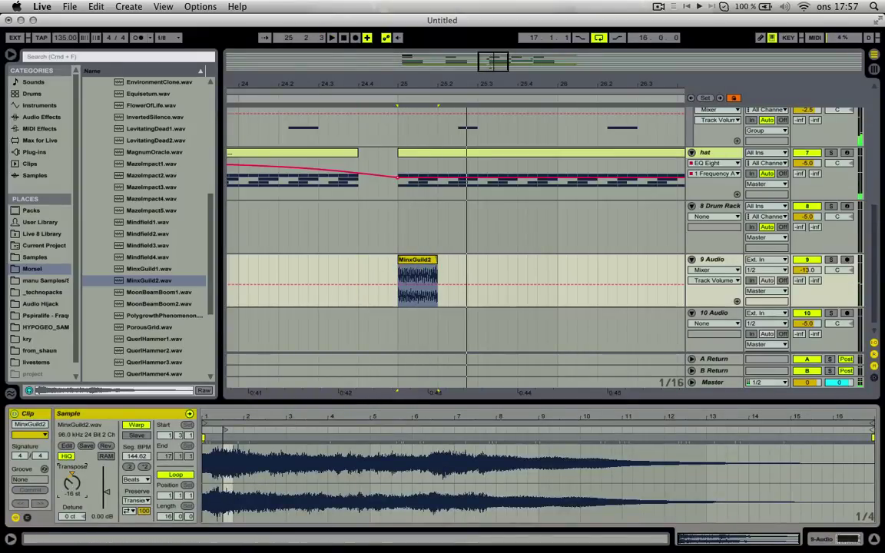
key(space)
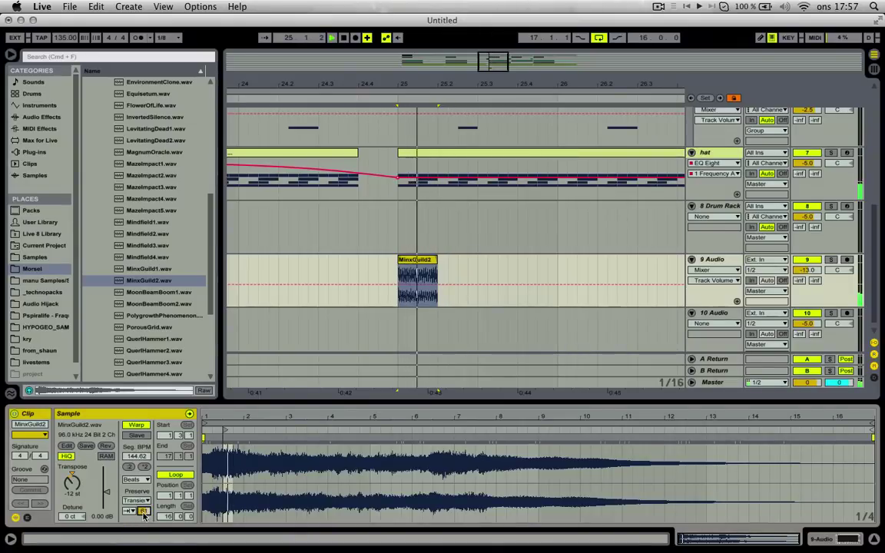
Audition other samples and replace the sample of the slice at bar 25 with RepliconFahrenheit1.wav.
click(154, 351)
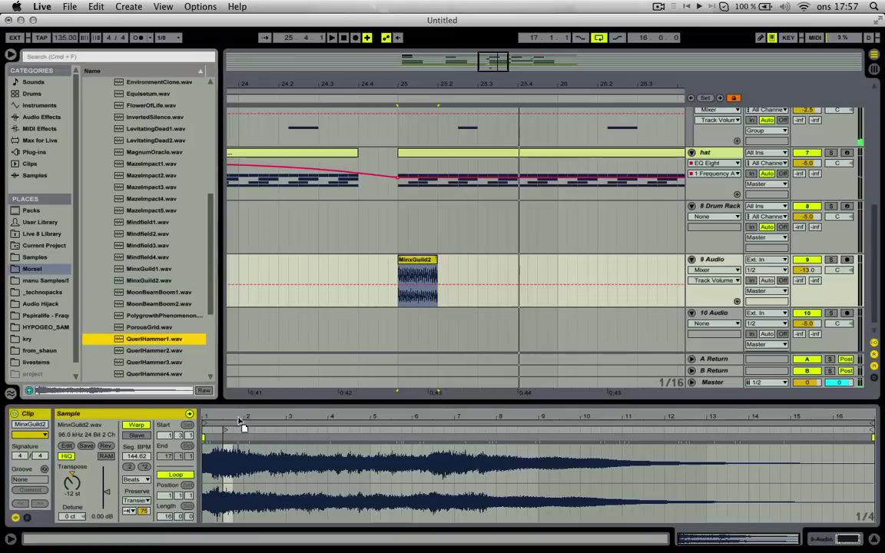
scroll(160, 354, down, 2)
click(143, 373)
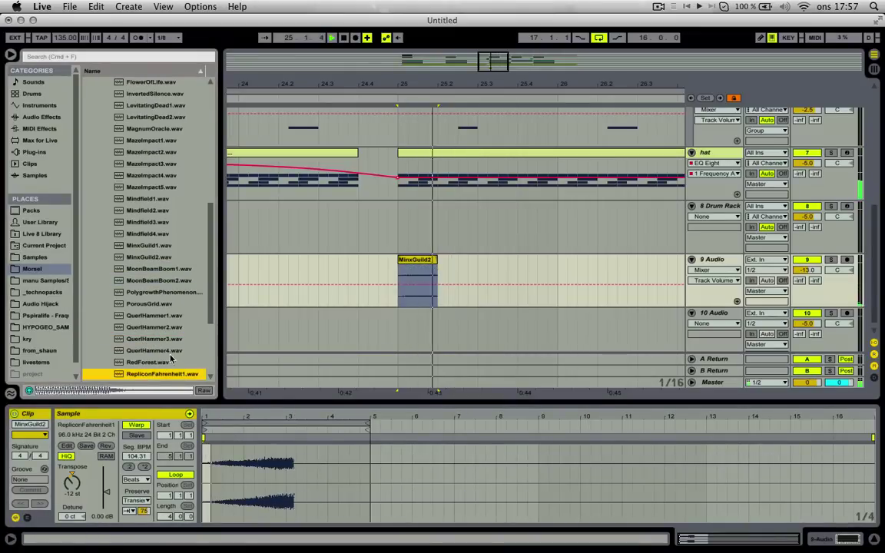
Move the slice's start and four-bar loop to 7.3.1 in the RepliconFahrenheit1 sample and reset its transposition to 0 st.
drag(207, 430, 631, 425)
click(475, 432)
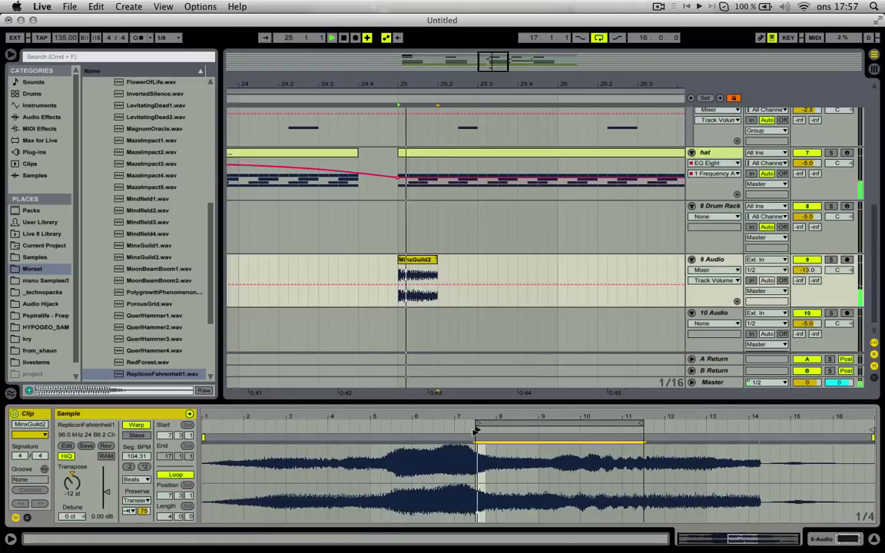
key(space)
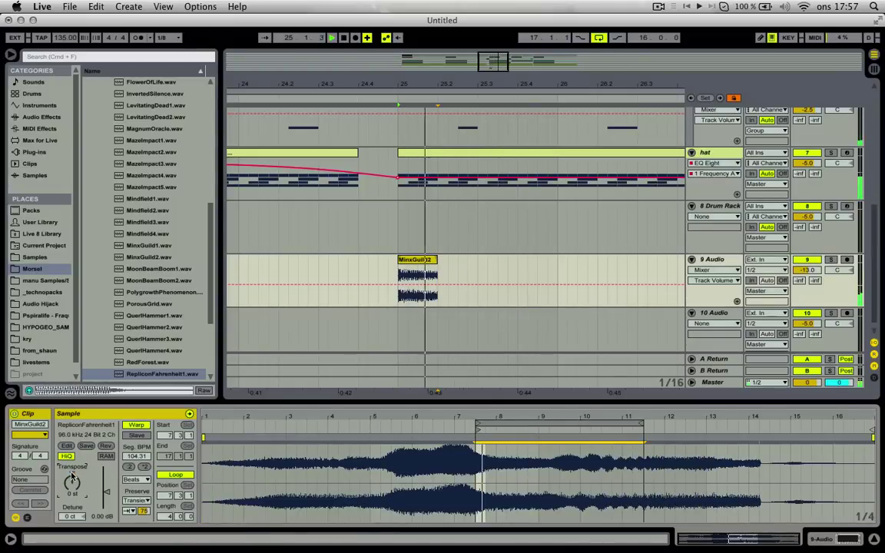
Try doubling the slice's segment tempo twice to 417.23 BPM with Re-Pitch warping and audition it.
click(144, 467)
click(144, 467)
click(140, 480)
click(139, 515)
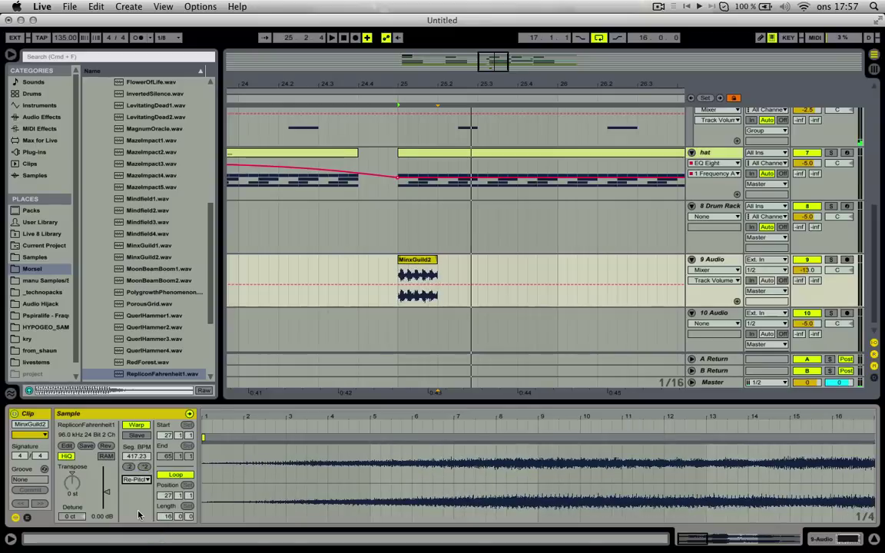
click(135, 479)
click(141, 508)
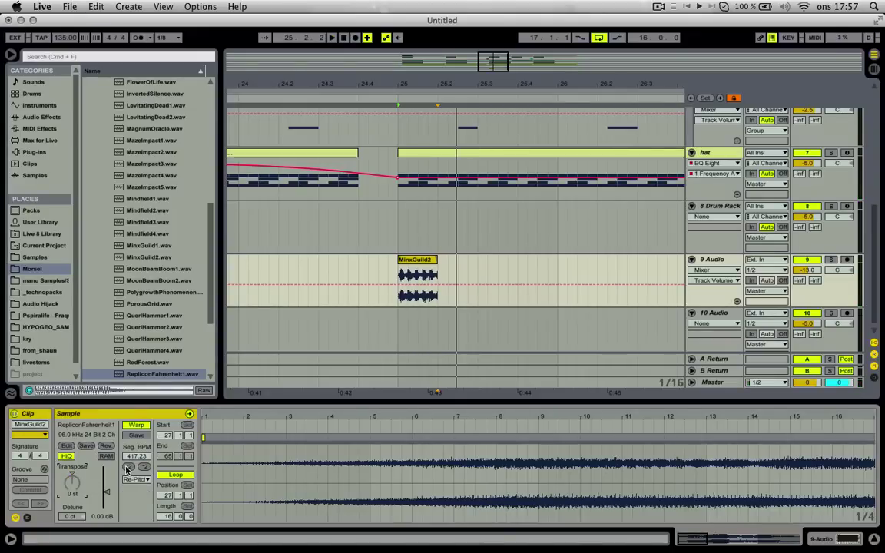
click(347, 267)
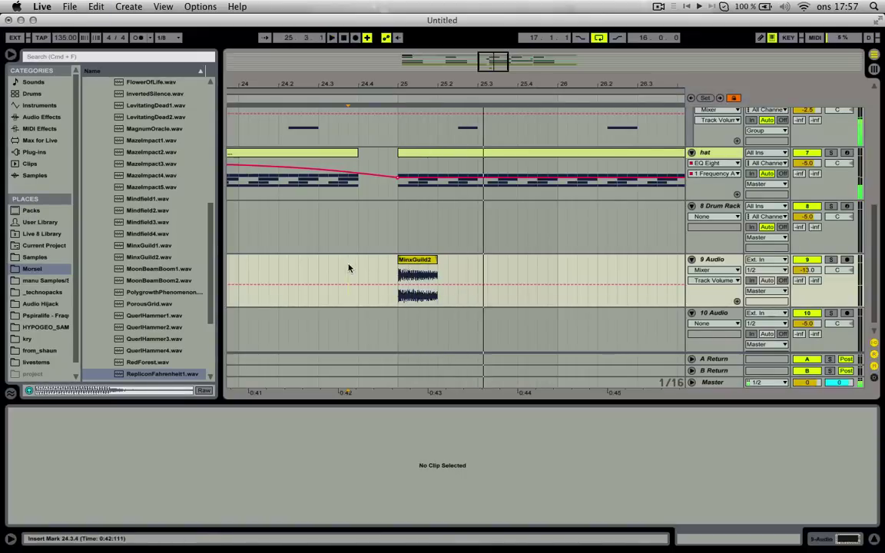
Add a Reverb after the EQ Eight on the 9 Audio track.
click(717, 260)
key(minus)
key(minus)
key(minus)
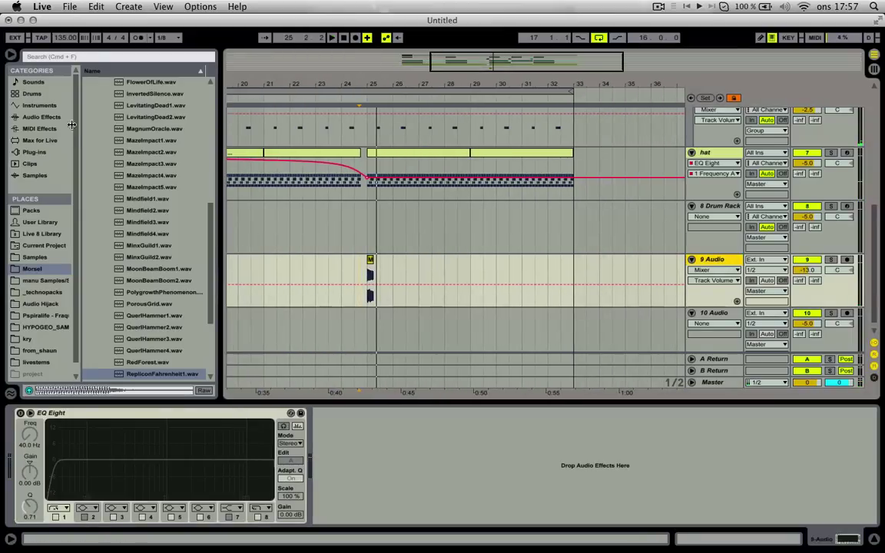
click(42, 116)
scroll(130, 215, down, 3)
double_click(114, 339)
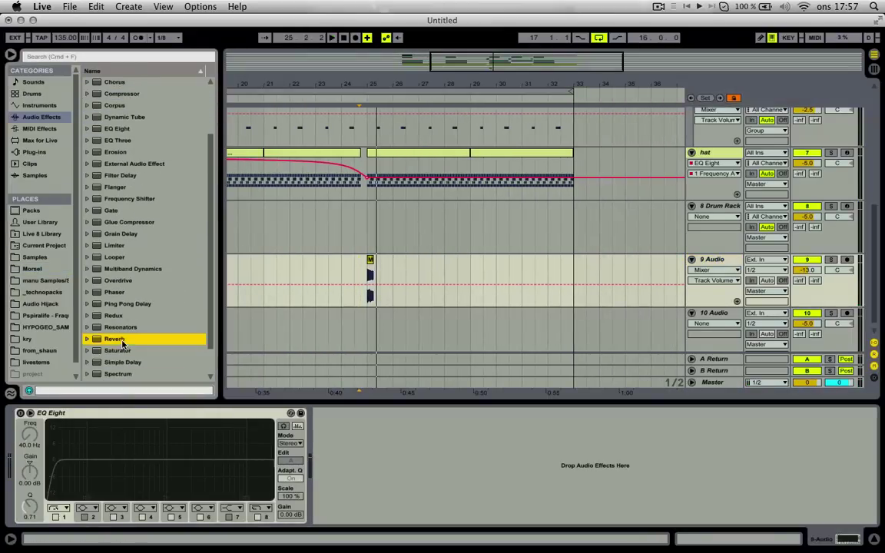
Enable the EQ Eight on 9 Audio and raise its low-cut band to 395 Hz.
click(46, 458)
click(22, 413)
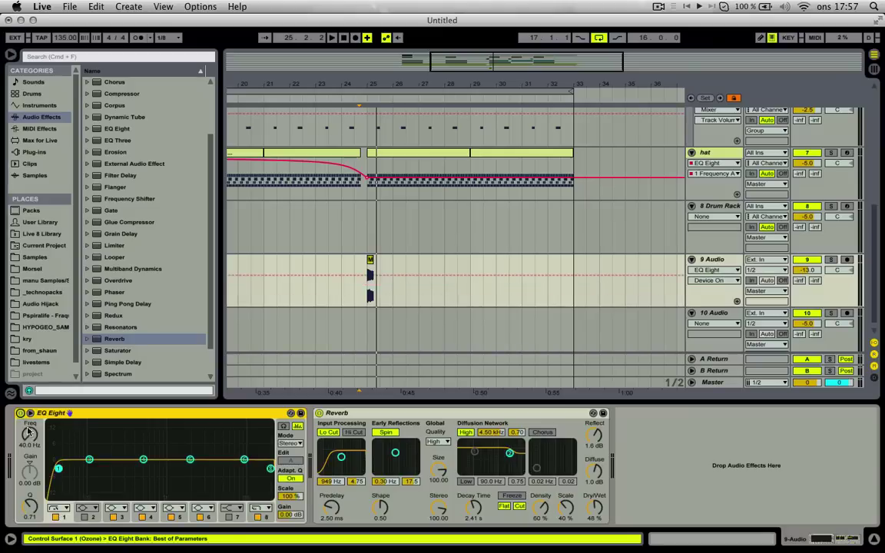
drag(87, 468, 135, 468)
key(space)
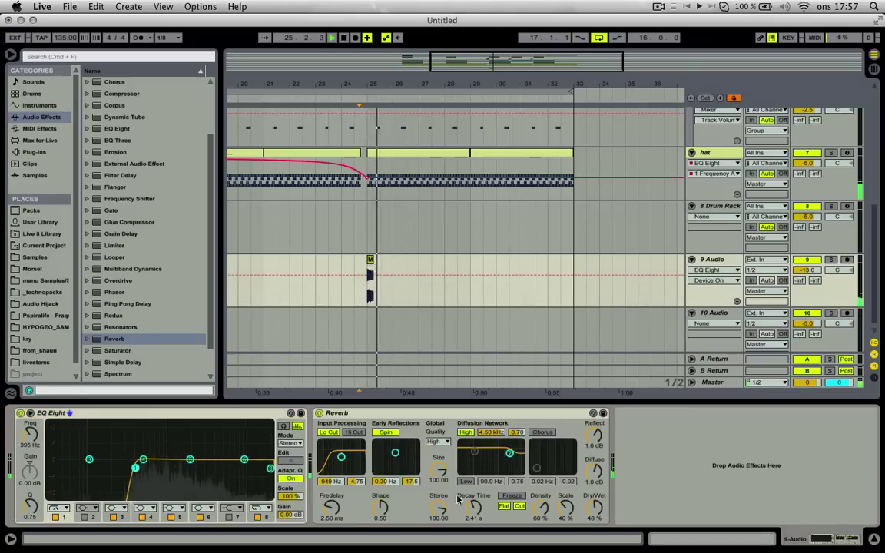
Set the Reverb's decay time to 6.83 s and its dry/wet mix to 52%.
click(473, 507)
drag(473, 508, 473, 484)
key(space)
key(space)
drag(594, 506, 594, 500)
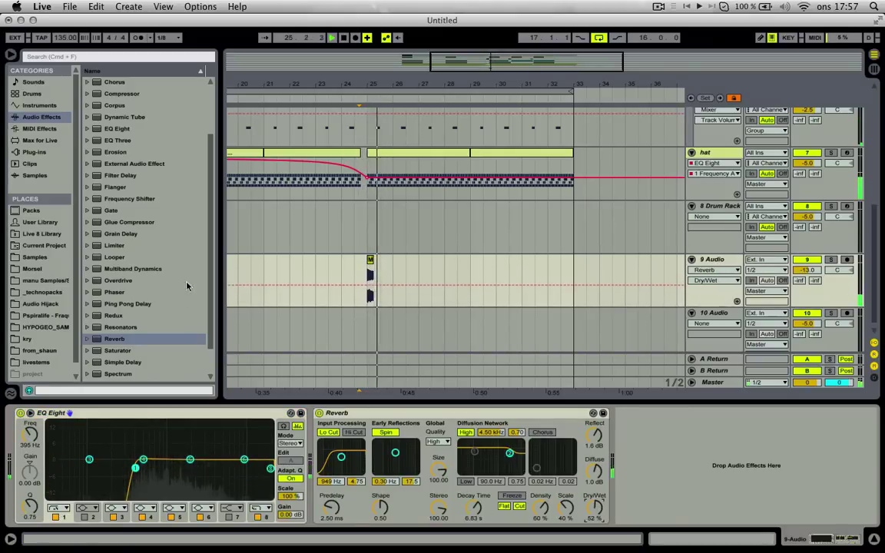
Extend the hat clip starting at bar 21 back to bar 17 and open its notes.
click(338, 153)
key(space)
drag(327, 86, 360, 58)
drag(338, 153, 302, 155)
double_click(302, 157)
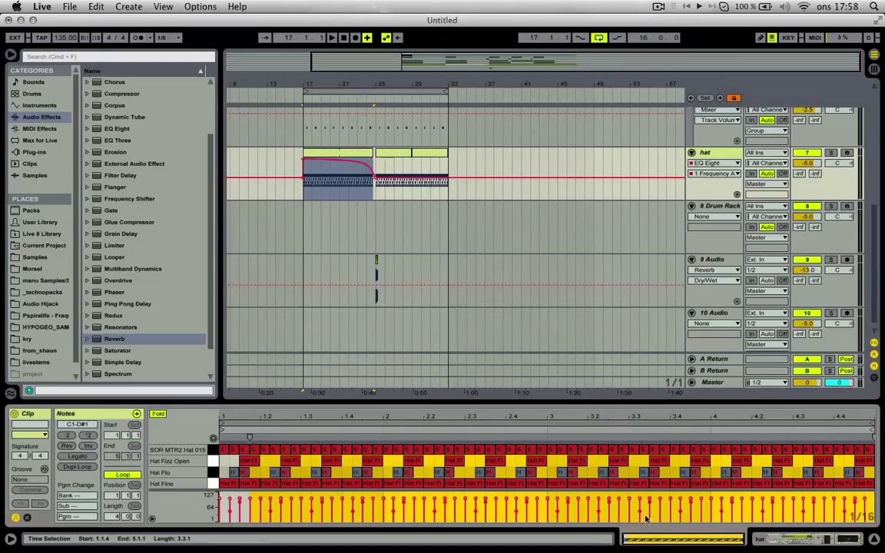
Delete all SOR MTR2 Hat 015 and Hat Fine notes from the hat clip at bar 17.
click(603, 473)
click(214, 450)
key(Delete)
click(214, 483)
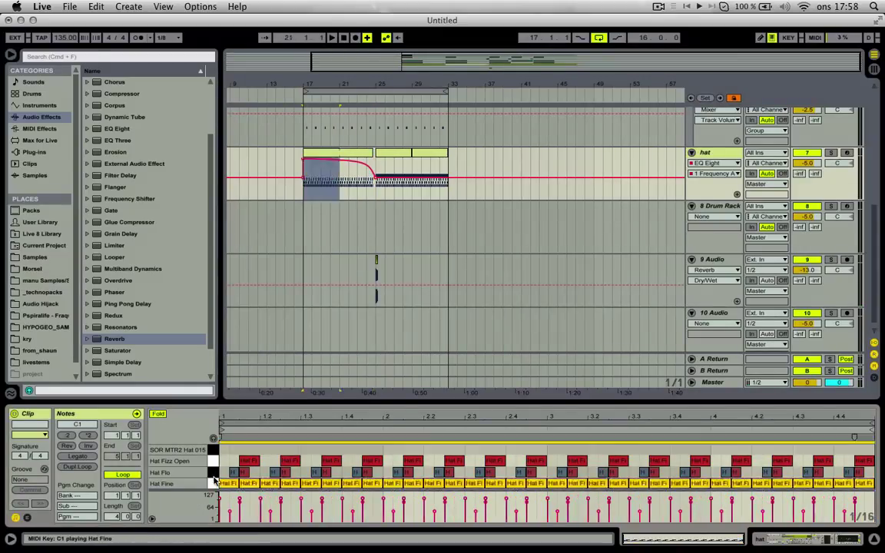
key(Delete)
Play the arrangement from bar 21 and from bar 23 to check the thinned hat pattern.
click(341, 180)
key(space)
key(space)
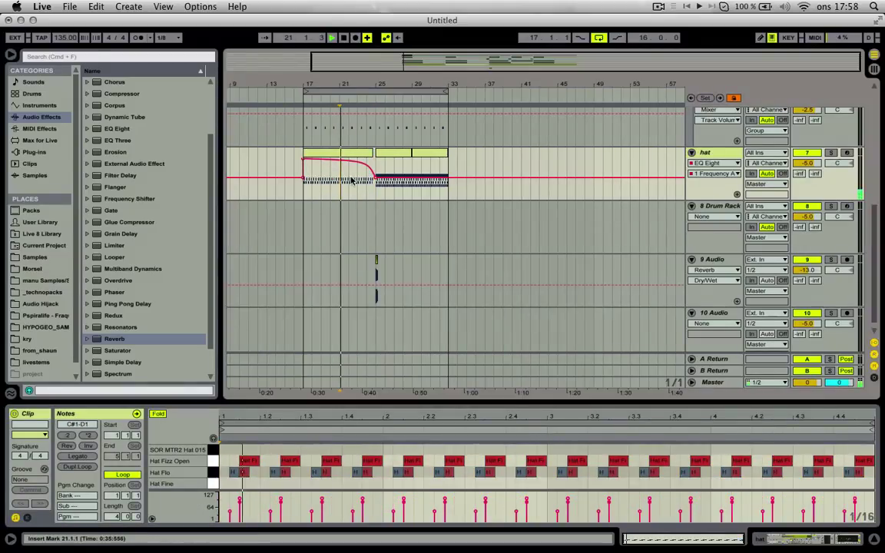
click(358, 182)
key(space)
key(space)
drag(356, 84, 301, 90)
scroll(389, 221, down, 1)
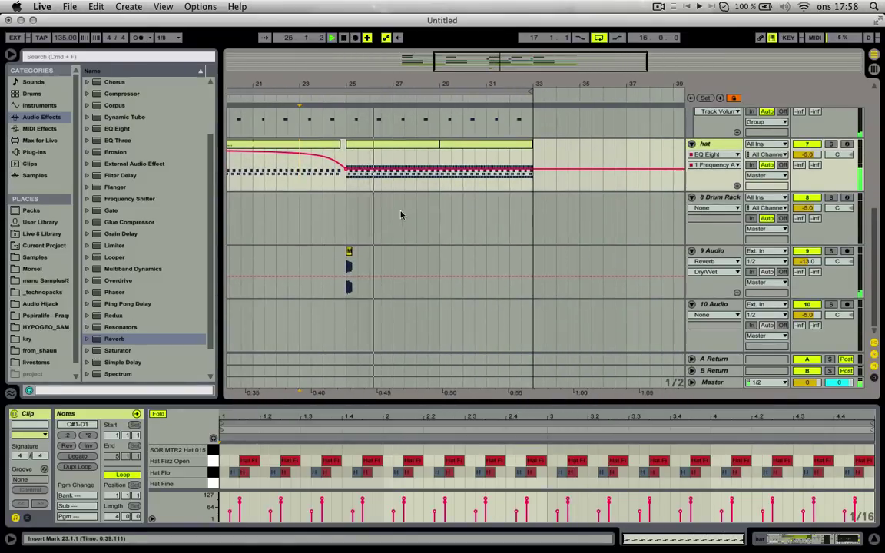
Extend the hat clip at bar 25 to bar 33 and duplicate the time from bar 25 to 33.
click(443, 216)
drag(433, 83, 429, 98)
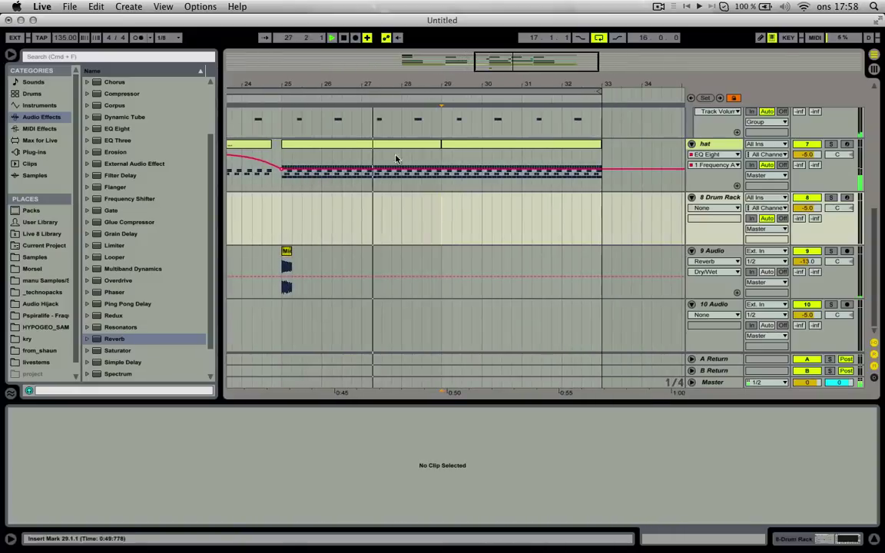
click(407, 144)
drag(439, 145, 607, 146)
key(super+shift+d)
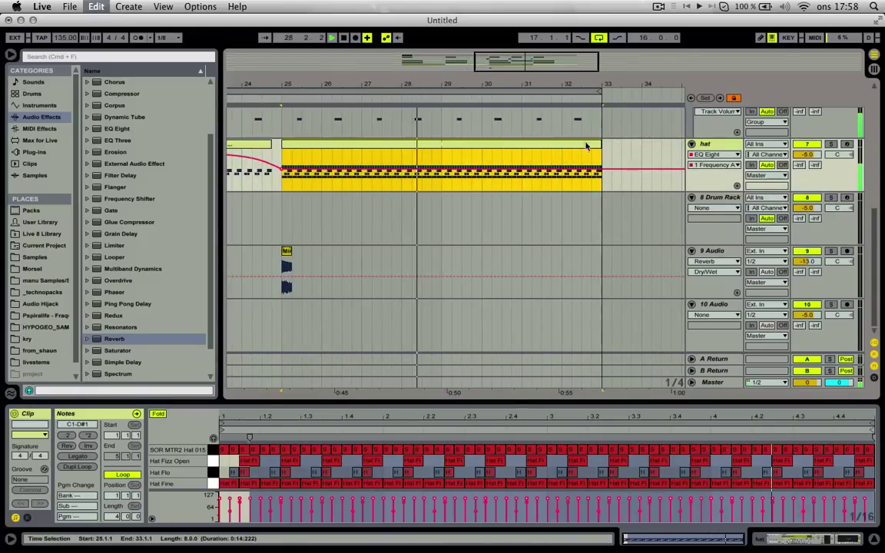
Try removing the Hat Fine notes and the SOR MTR2 Hat 015 notes from the hat clip at bars 25 to 33.
drag(345, 80, 442, 76)
double_click(355, 144)
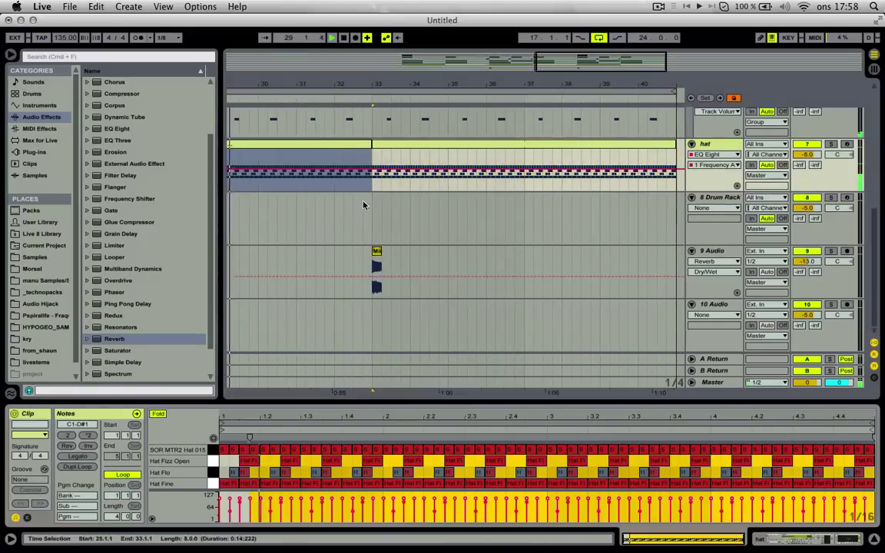
click(213, 483)
key(Delete)
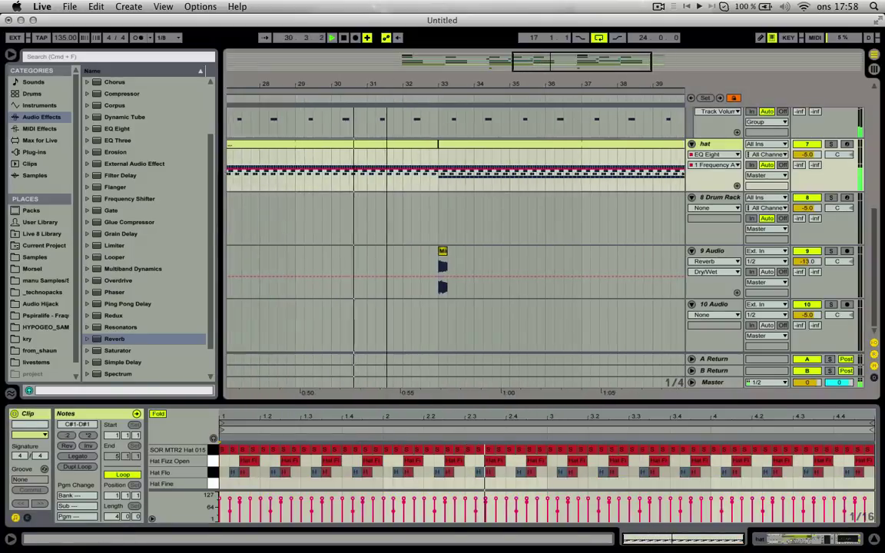
click(212, 452)
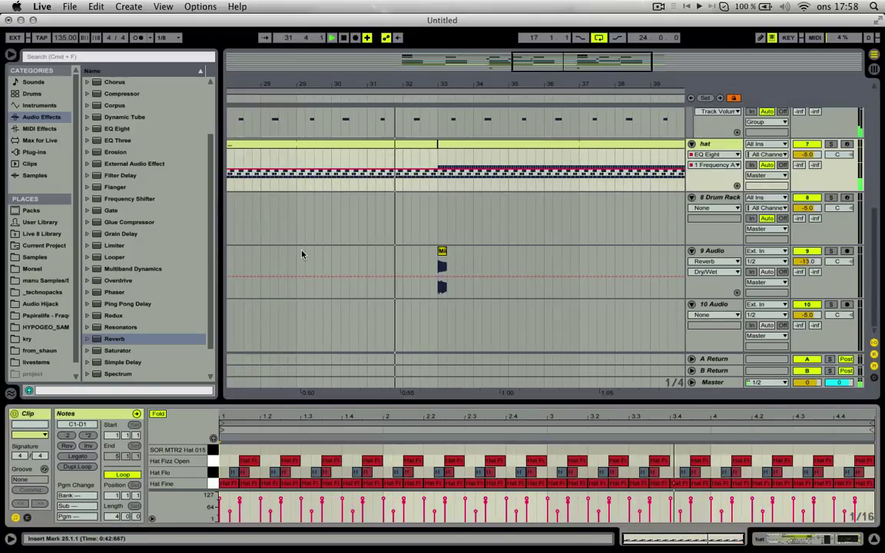
key(super+a)
drag(400, 77, 438, 86)
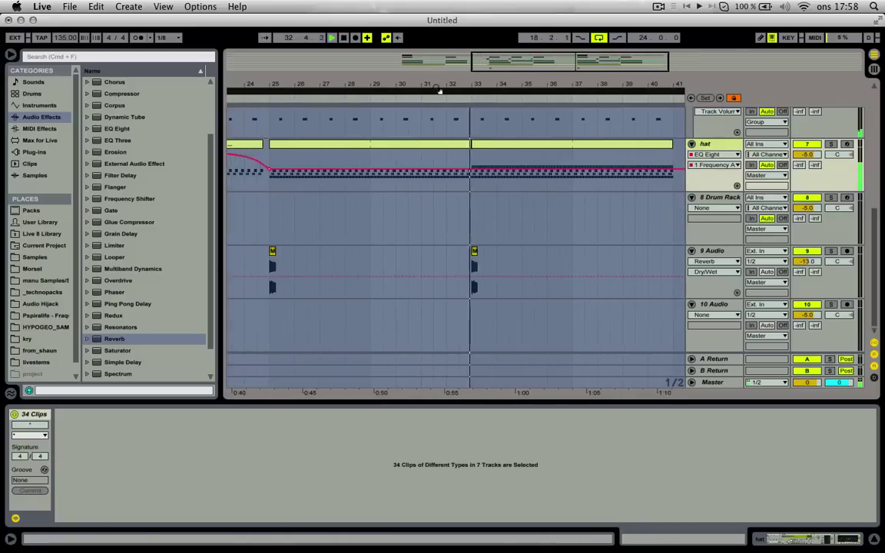
scroll(374, 199, up, 3)
Lengthen the first SOR MTR2 Hat 015 notes in the bar 25 hat clip to four eighth notes and select them.
double_click(314, 236)
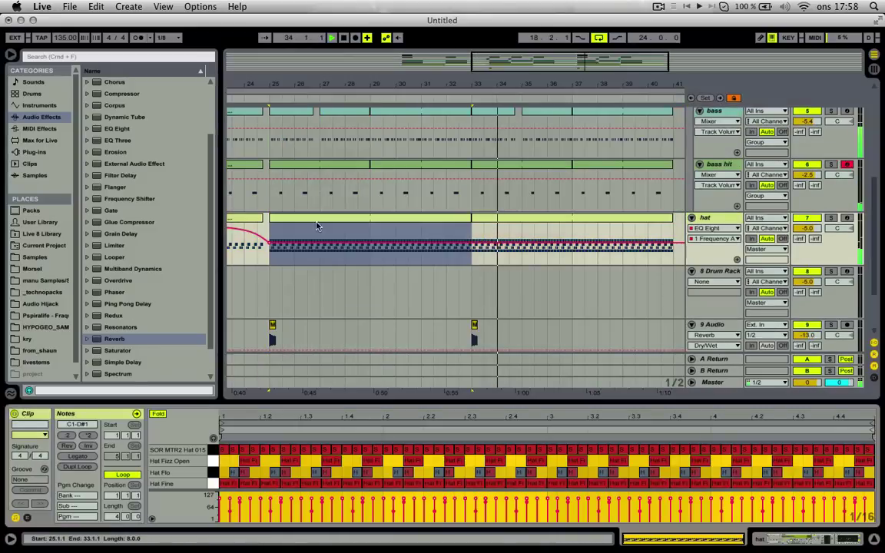
click(227, 449)
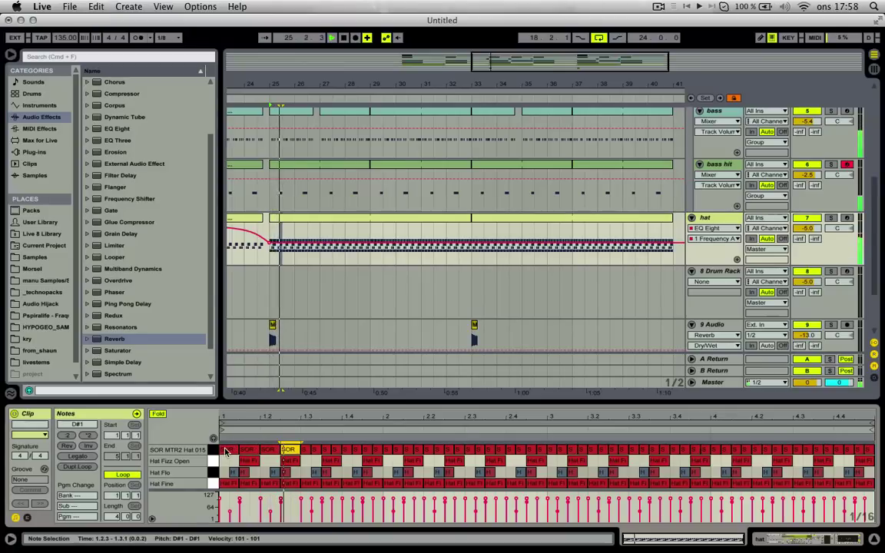
shift+click(226, 451)
shift+click(247, 451)
shift+click(271, 451)
Duplicate the four SOR MTR2 Hat 015 eighth notes through the end of the four-bar hat pattern.
key(super+d)
key(super+d)
key(super+d)
key(super+d)
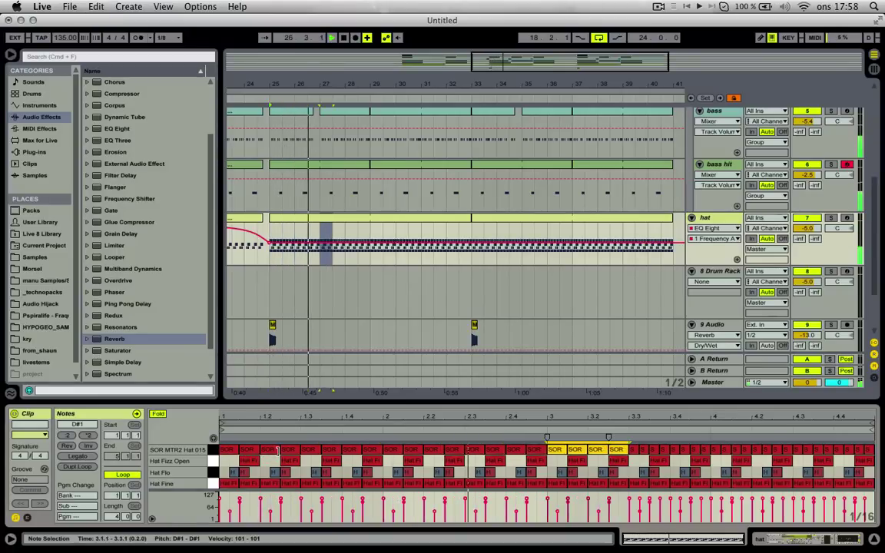
key(super+d)
key(super+d)
key(super+d)
Extend the main KICK clip to bar 29 over the fill gap and move the kick fill from 28.4 to 32.4.
scroll(343, 199, up, 3)
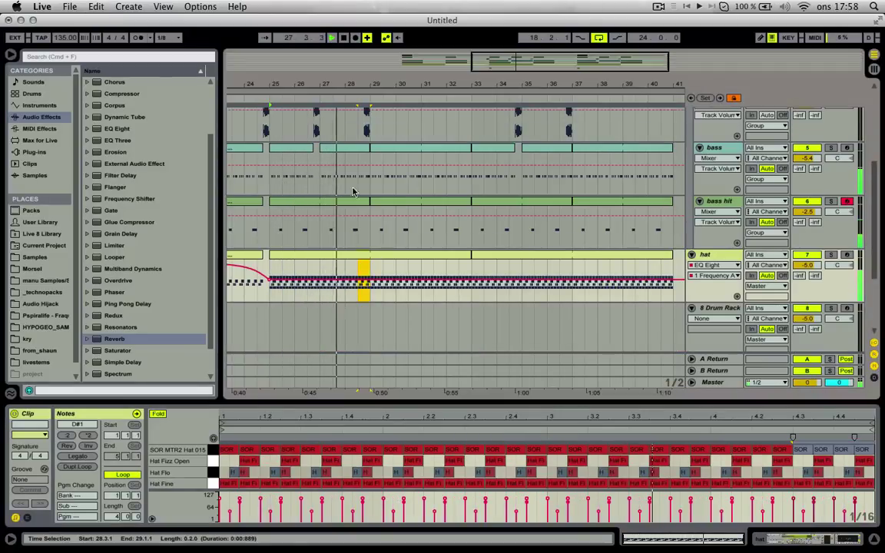
scroll(354, 192, up, 2)
click(366, 144)
scroll(366, 143, up, 2)
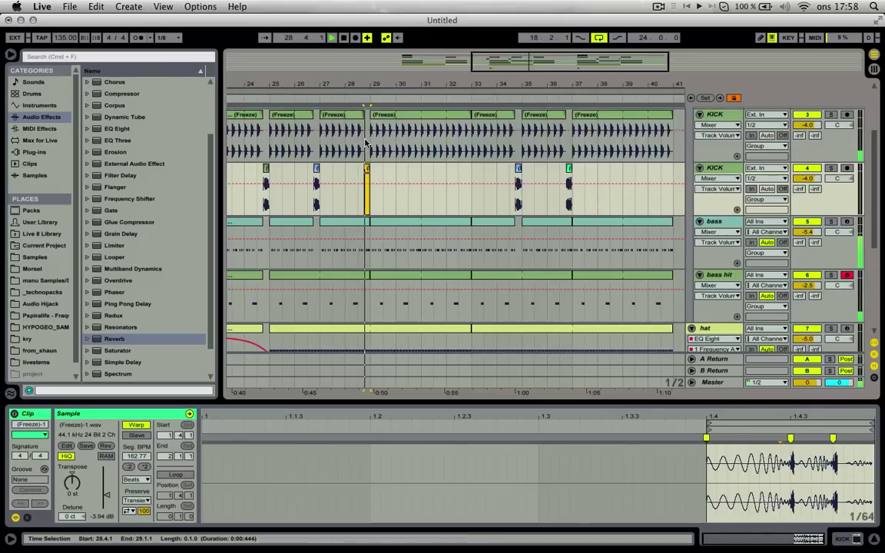
click(365, 127)
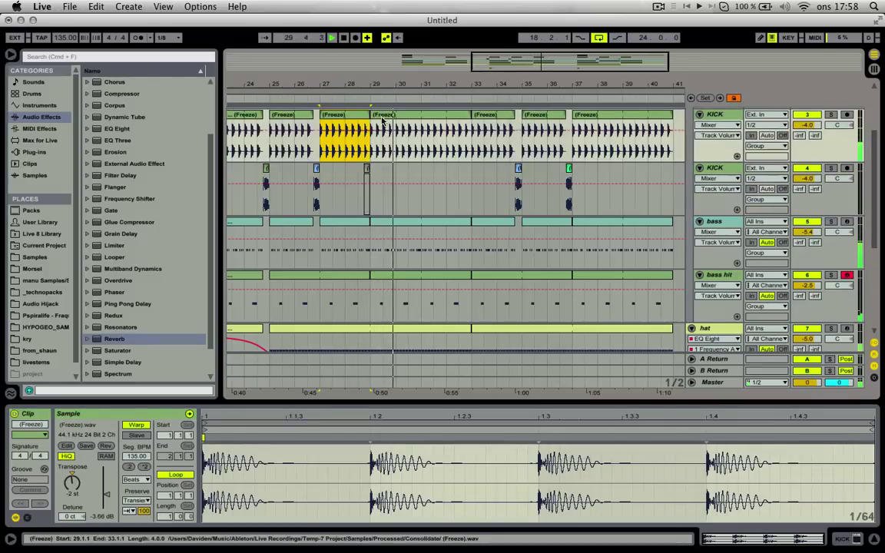
click(456, 131)
drag(366, 174, 470, 175)
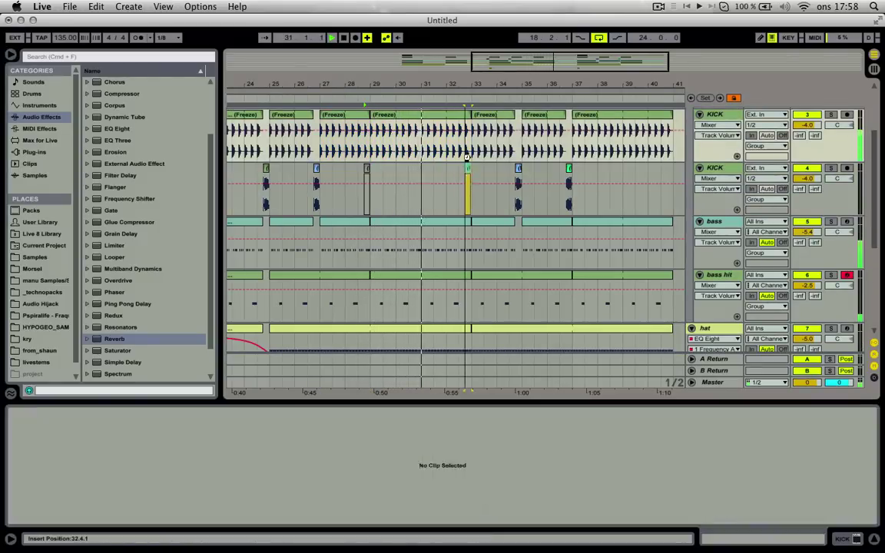
Trim the main KICK, bass and hat clips ending at bar 33 back to 32.3.
drag(469, 114, 461, 114)
drag(470, 222, 459, 222)
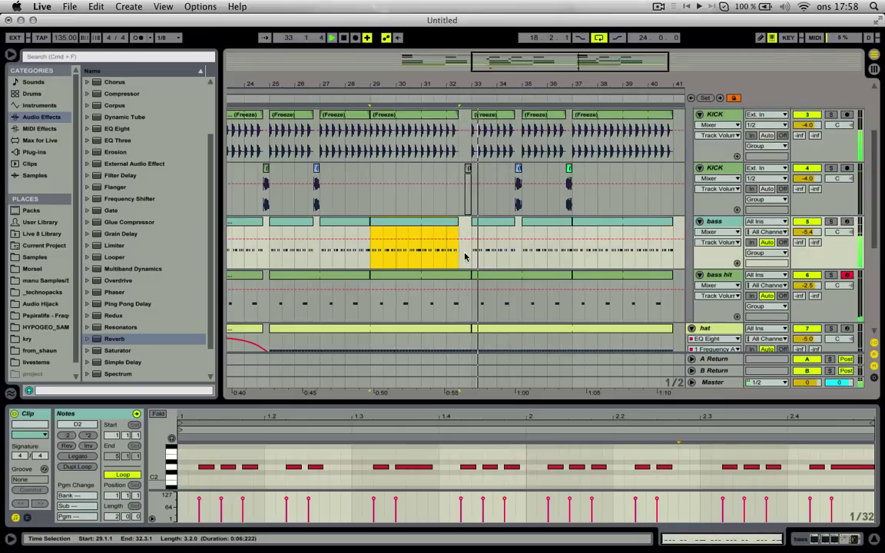
click(465, 257)
scroll(465, 258, down, 2)
drag(469, 304, 459, 304)
click(274, 281)
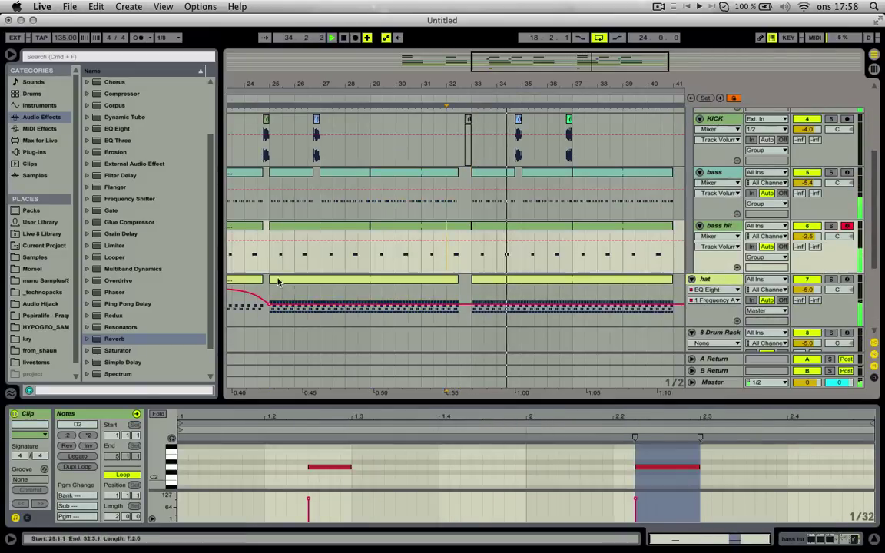
Duplicate the 9 Audio track with its slices, EQ Eight and Reverb.
scroll(323, 257, down, 10)
click(720, 251)
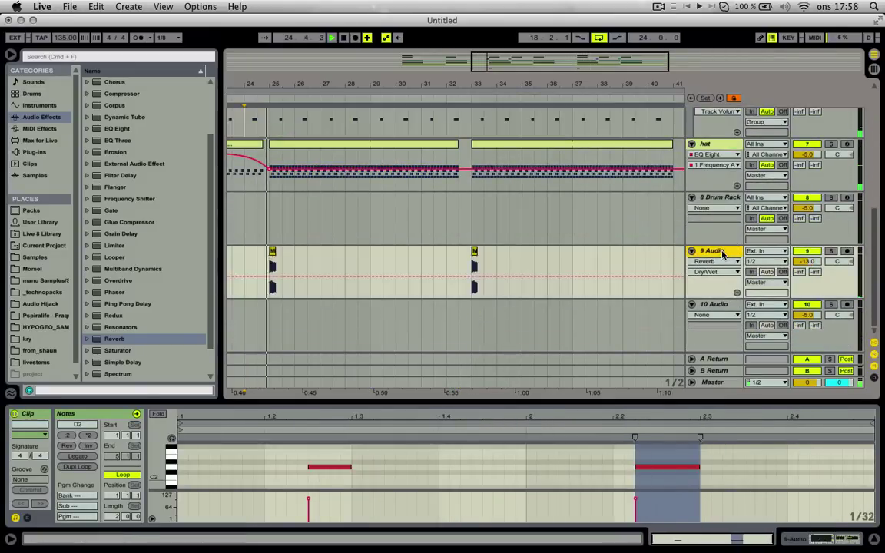
right_click(722, 253)
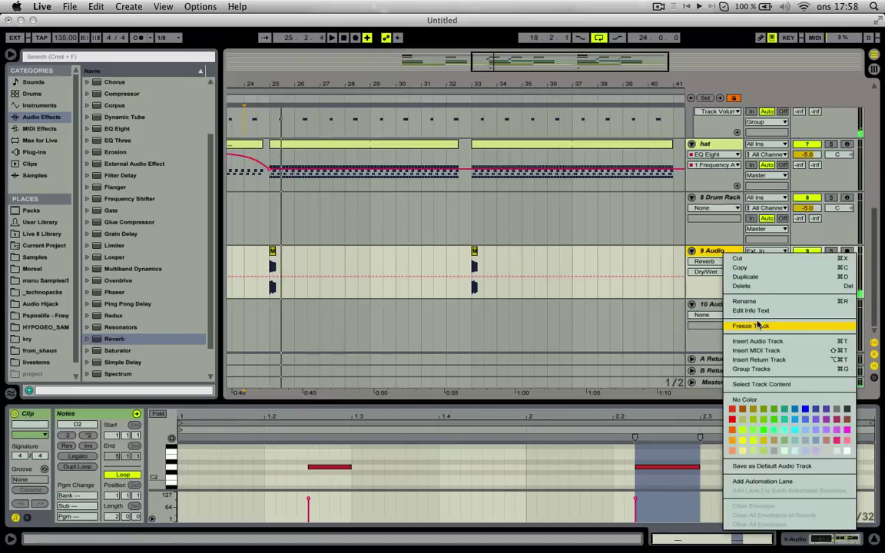
click(714, 253)
key(super+d)
right_click(724, 309)
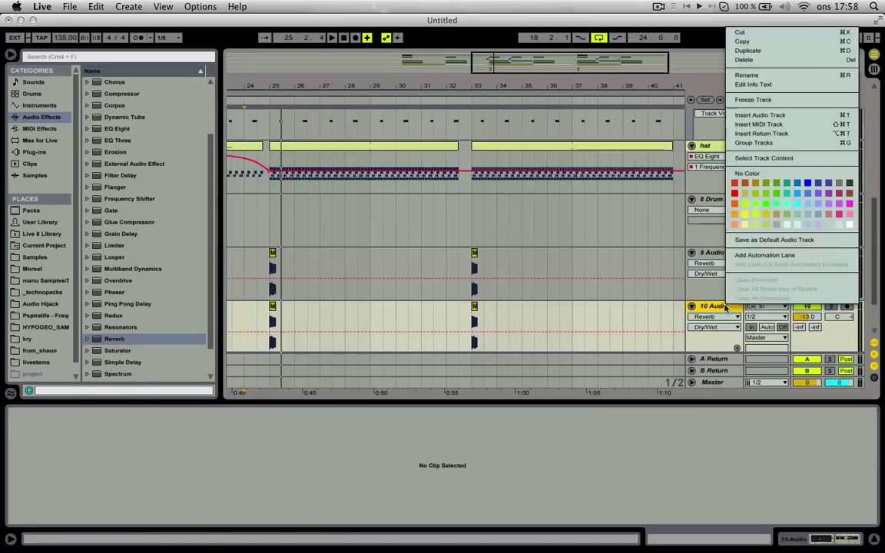
click(724, 309)
Transpose the 10 Audio slice at bar 33 up 24 semitones, and render the track with Freeze and Flatten.
drag(512, 320, 473, 319)
key(Delete)
key(super+v)
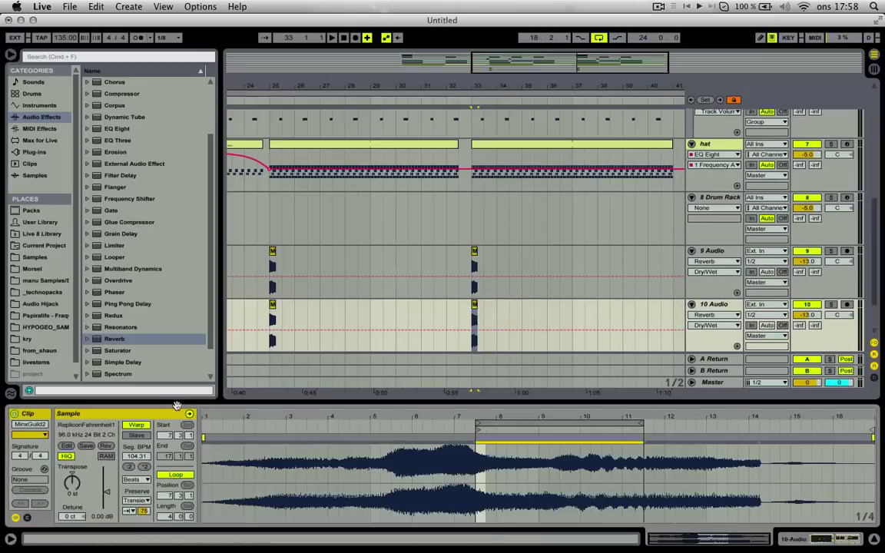
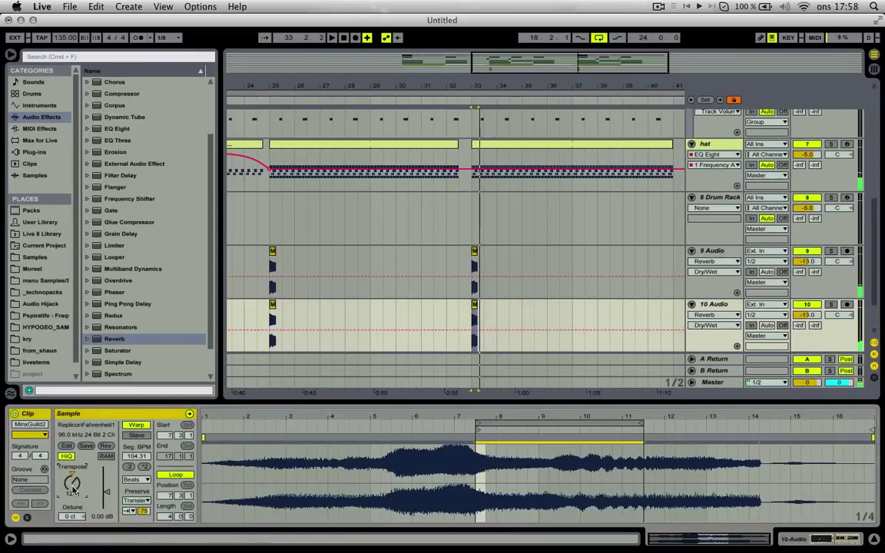
right_click(720, 305)
click(745, 99)
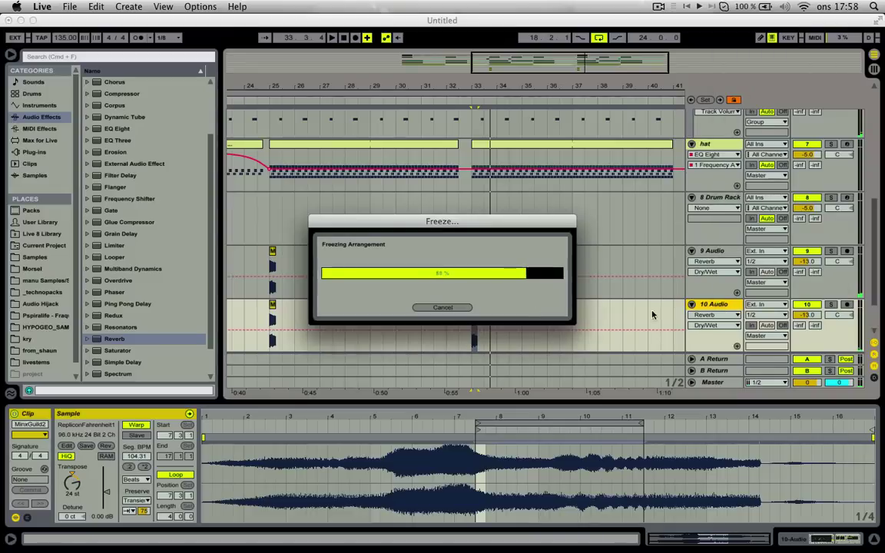
right_click(720, 304)
click(749, 100)
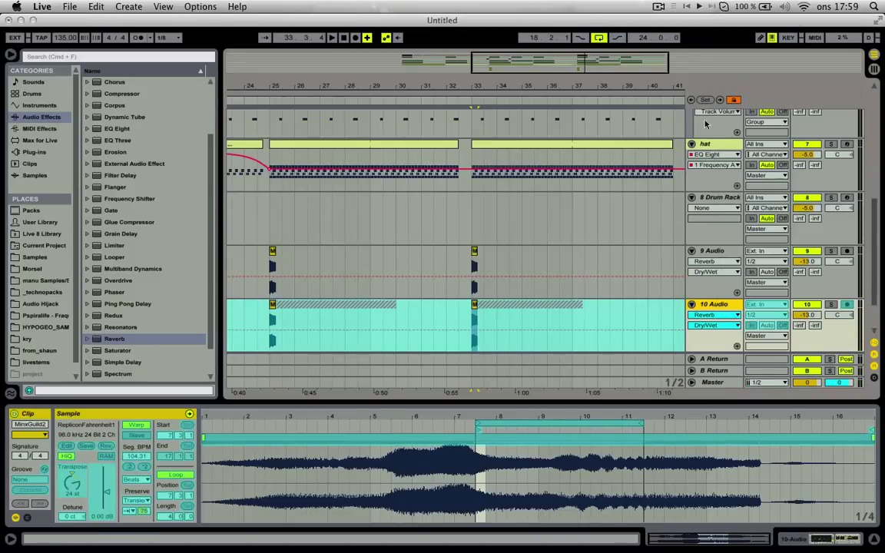
Reverse the first MinxGuild2 freeze tail on 10 Audio and fit it from 28.1 to 32.3.
click(286, 305)
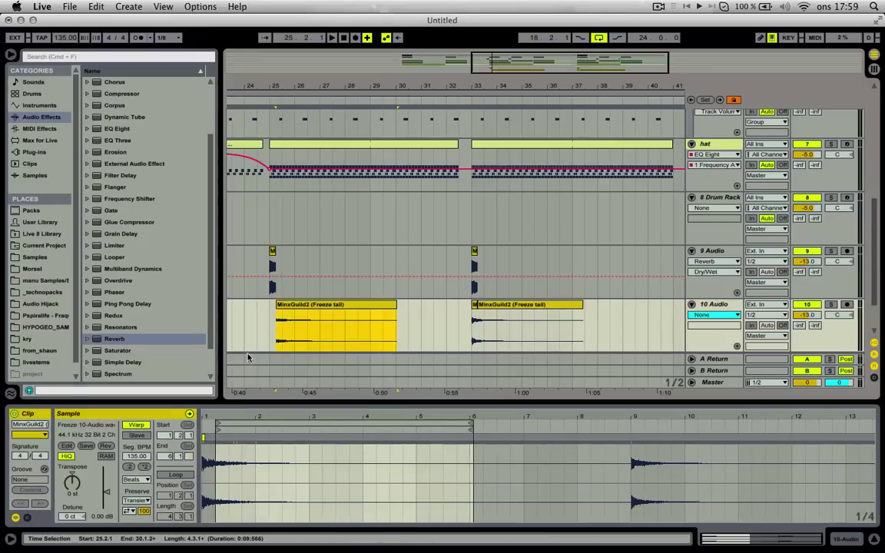
drag(312, 305, 319, 306)
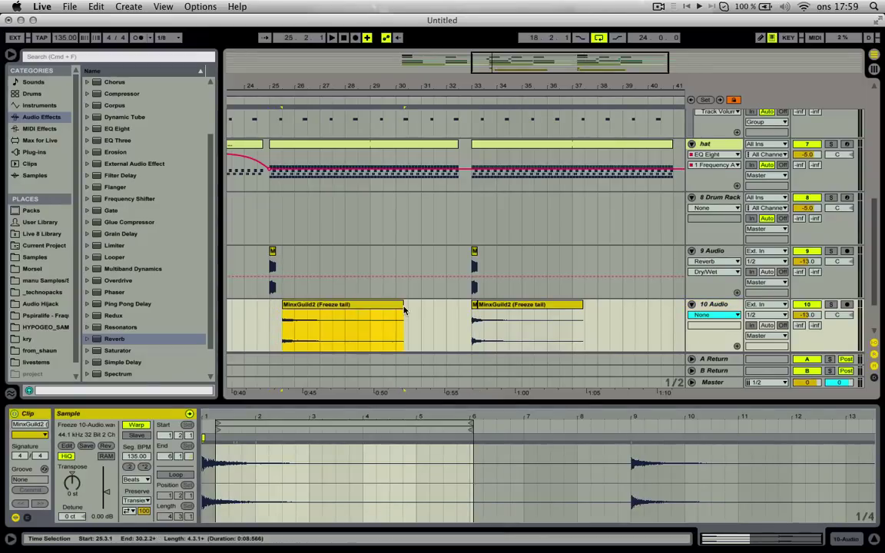
drag(403, 306, 430, 307)
Play from 31.3 to audition the reversed tail and inspect the kick gap at 32.3.
key(space)
click(432, 322)
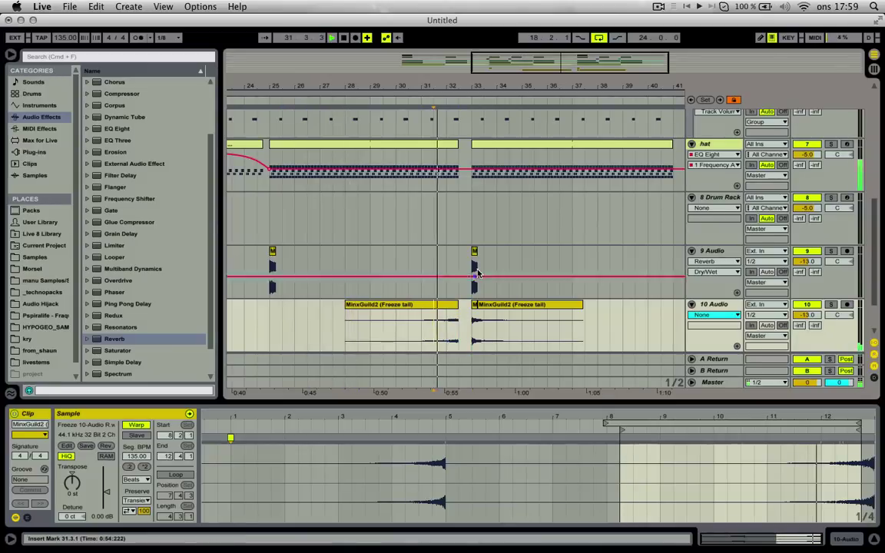
scroll(433, 307, up, 6)
click(460, 217)
click(462, 217)
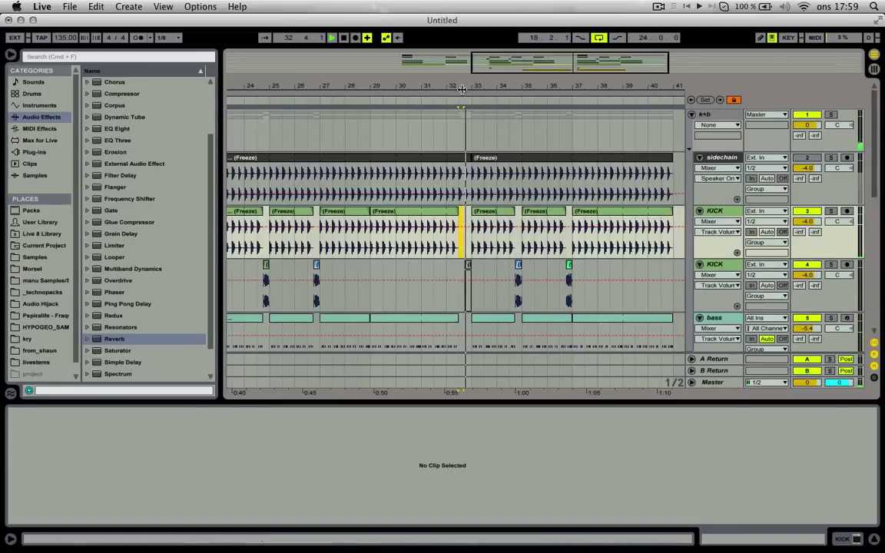
scroll(464, 215, up, 2)
scroll(468, 213, down, 3)
scroll(474, 208, down, 2)
scroll(476, 215, down, 8)
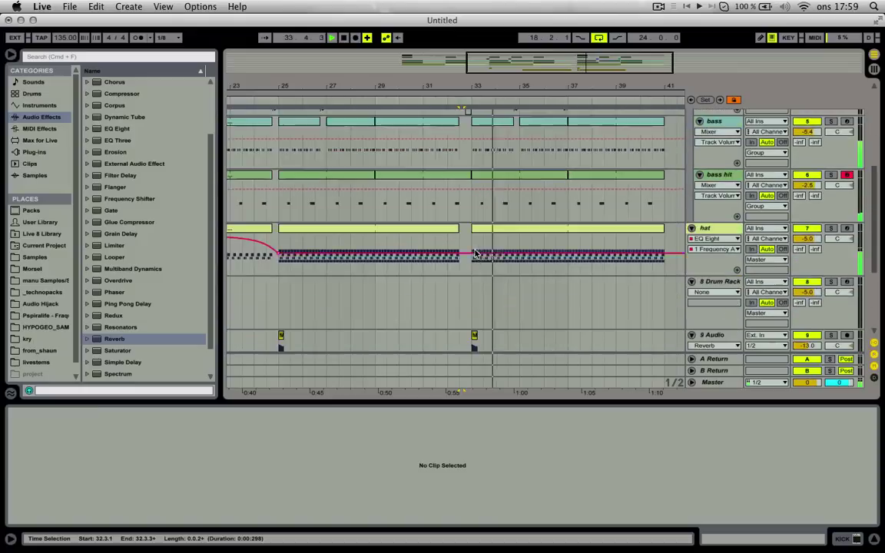
Move the second MinxGuild2 freeze tail to bar 37, trim it to end at bar 41 and reverse it.
click(486, 295)
drag(486, 295, 607, 296)
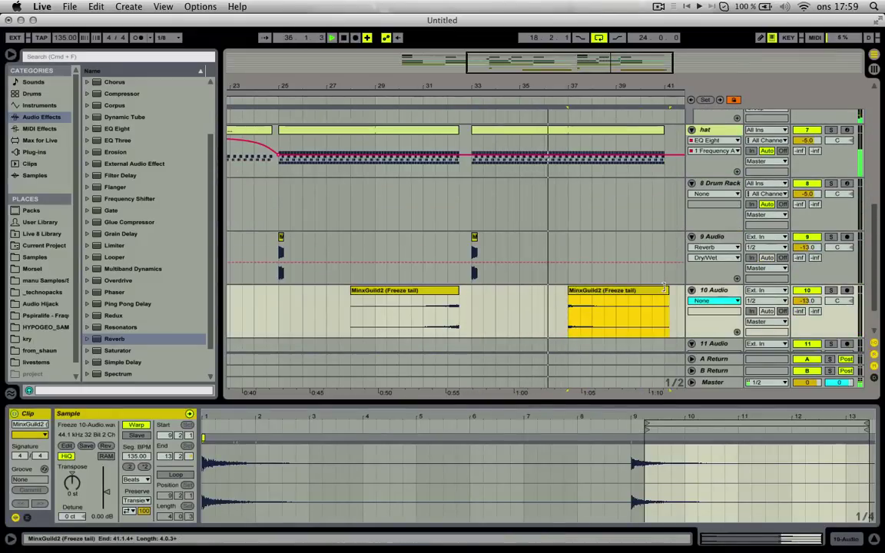
click(106, 445)
click(615, 290)
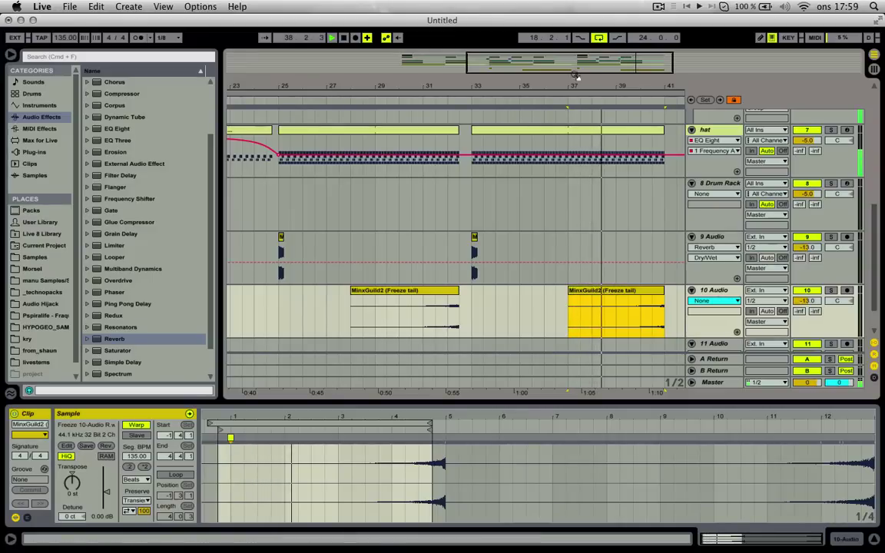
Raise the gain of the reversed tail at bar 37 to 10.8 dB.
drag(107, 491, 106, 486)
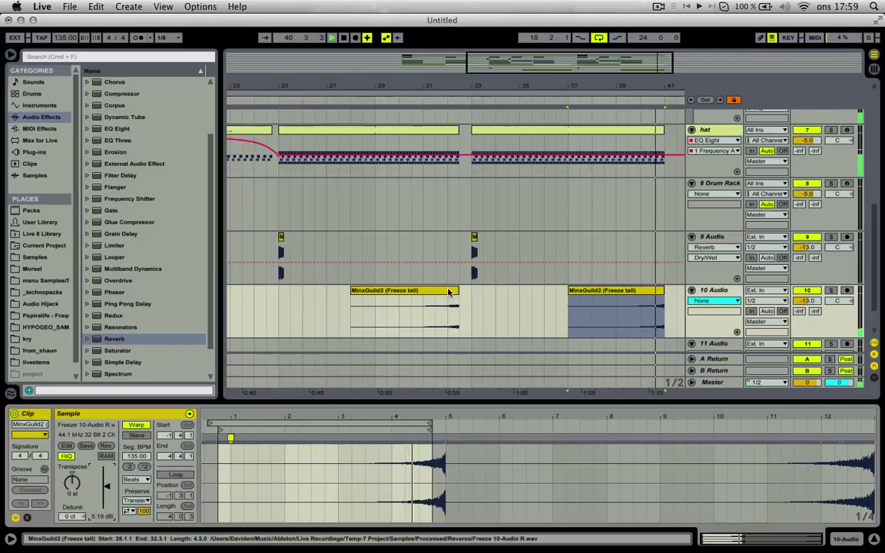
drag(107, 484, 107, 480)
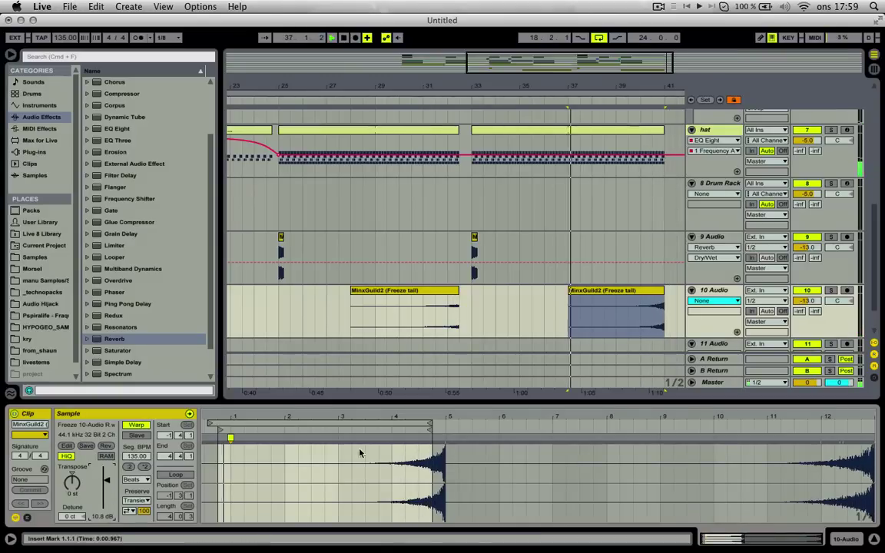
click(367, 424)
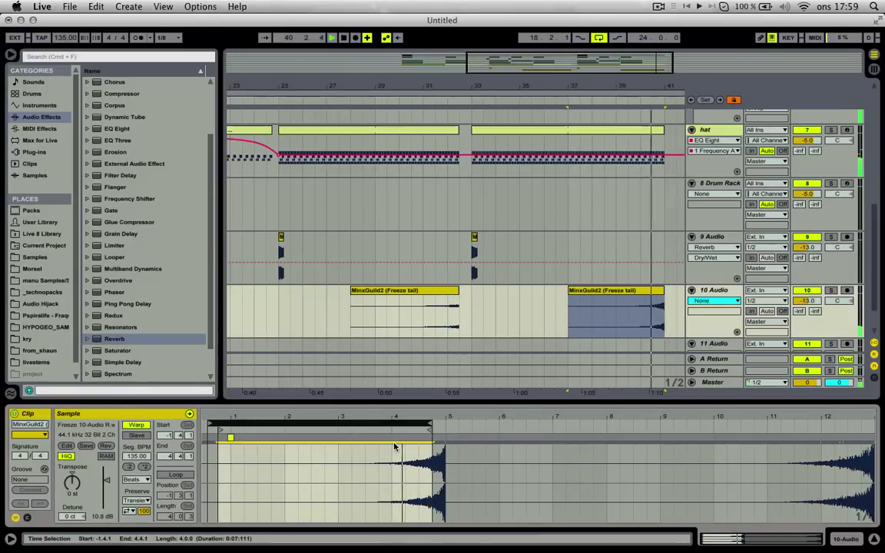
Audition the reversed tail ending at 32.3 and raise its clip gain to 6.13 dB.
click(420, 311)
key(space)
key(space)
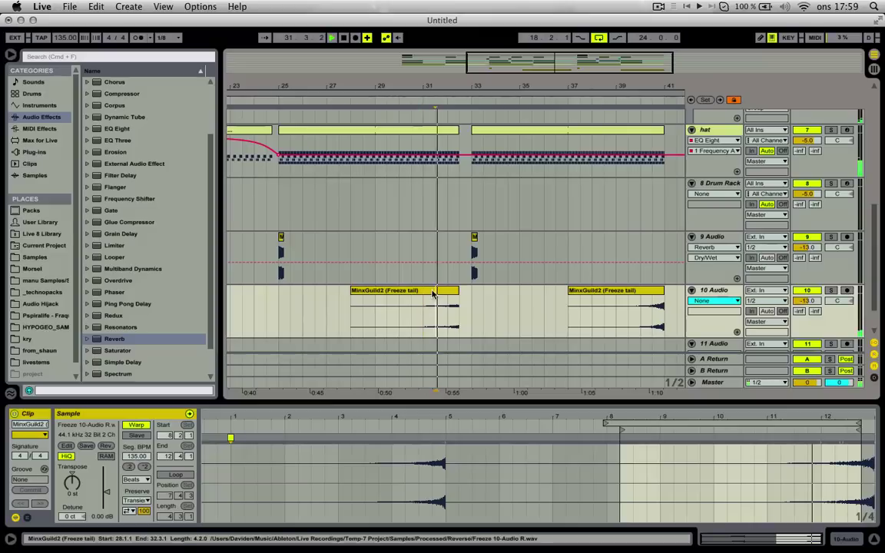
click(432, 292)
click(107, 491)
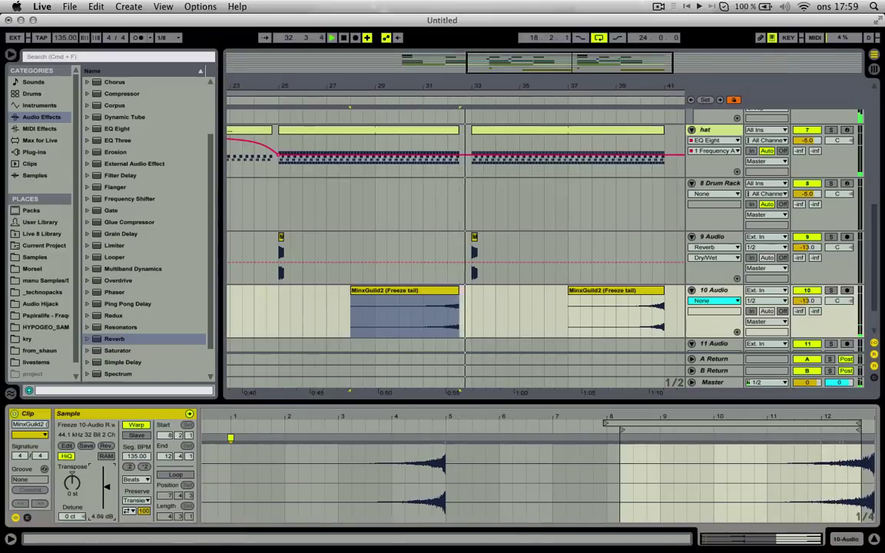
Extend the main KICK clip that starts at bar 29 so it ends at 32.4.
scroll(467, 200, up, 10)
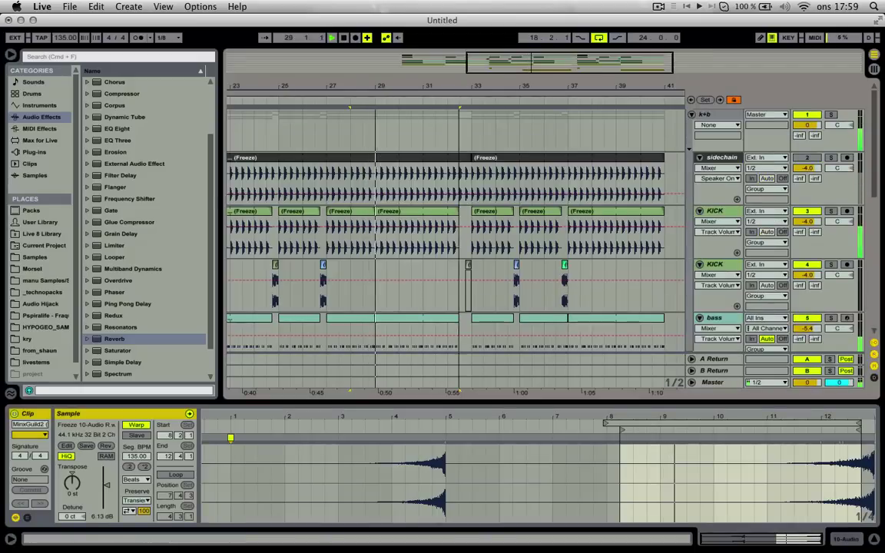
drag(459, 86, 459, 176)
click(356, 238)
key(space)
key(space)
drag(466, 210, 520, 210)
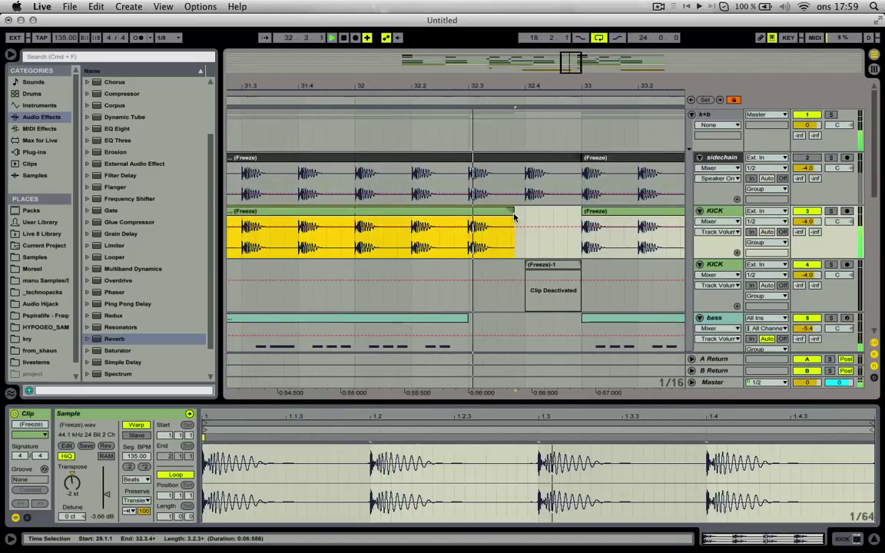
key(minus)
key(minus)
key(minus)
key(minus)
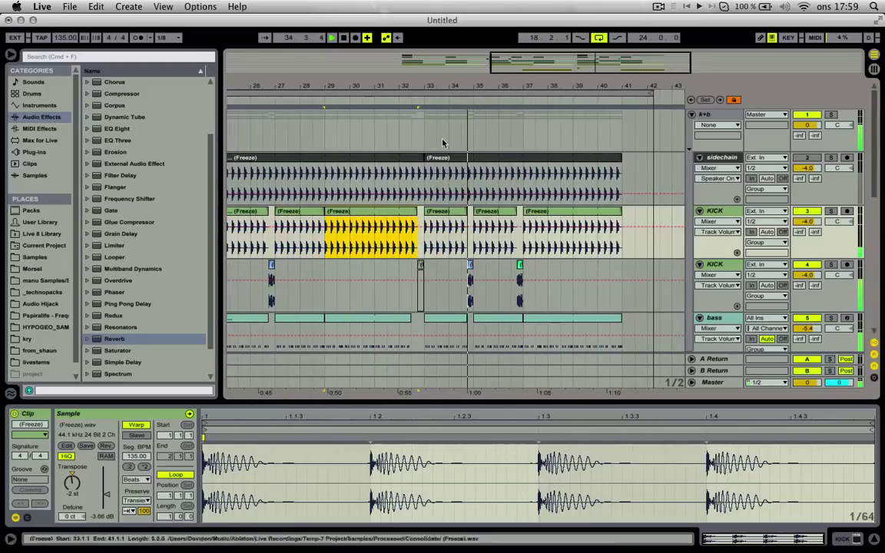
key(minus)
key(minus)
Shift the kick fill at 36.4.1 to 36.4.2 and extend the preceding main KICK clip to meet it.
scroll(443, 246, down, 10)
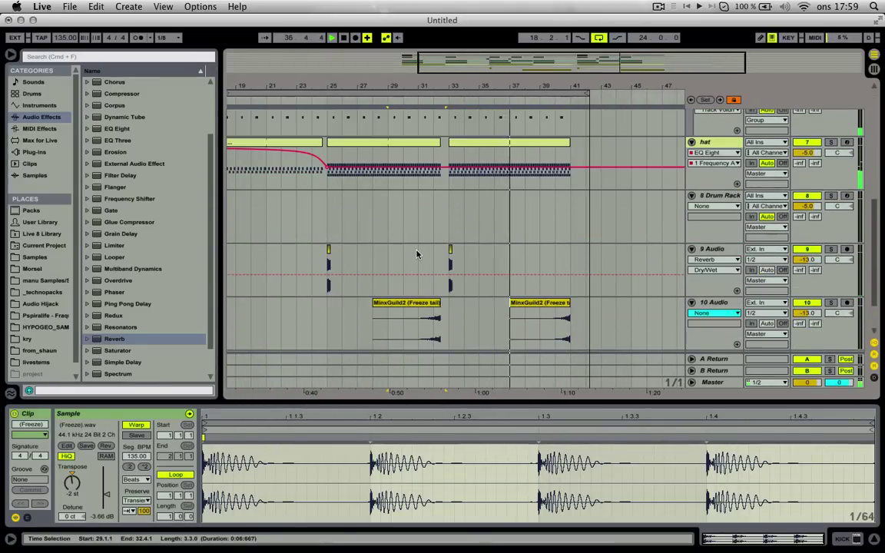
scroll(418, 255, up, 10)
click(508, 264)
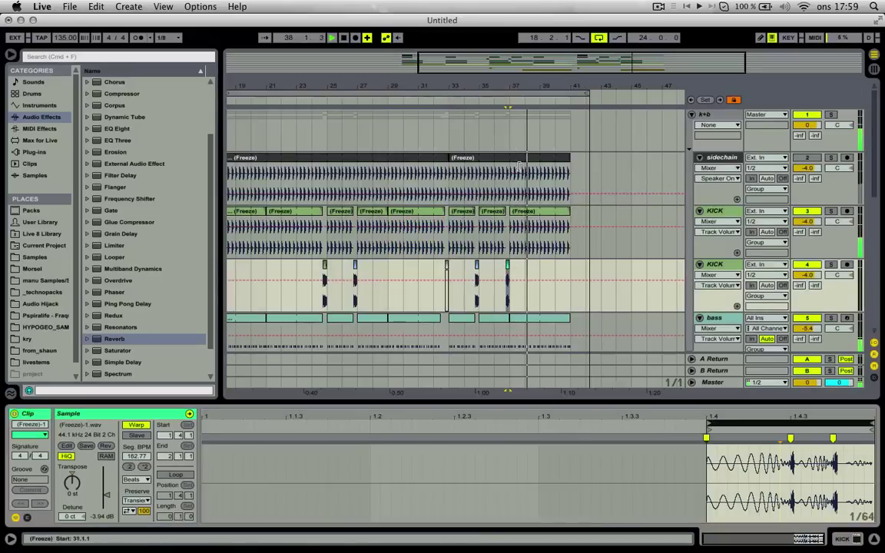
key(space)
drag(520, 85, 453, 180)
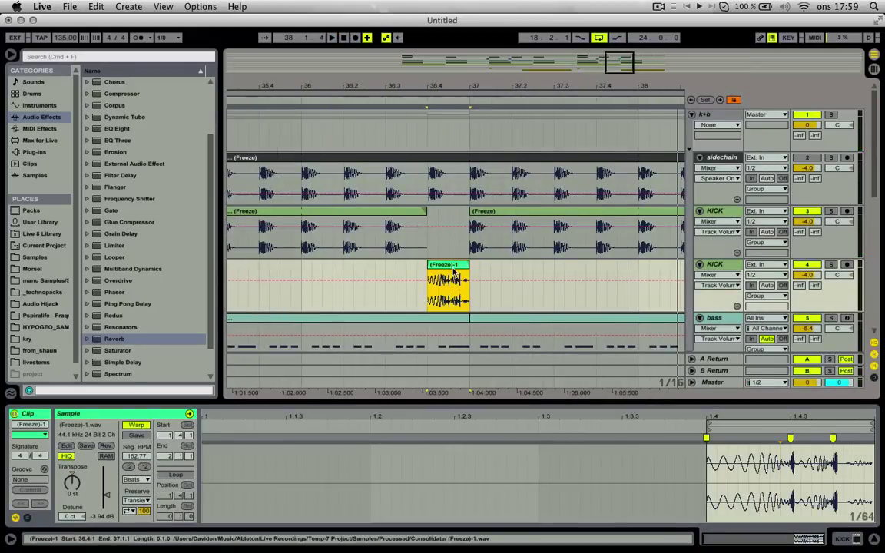
drag(454, 266, 463, 266)
drag(424, 214, 441, 214)
click(407, 243)
key(space)
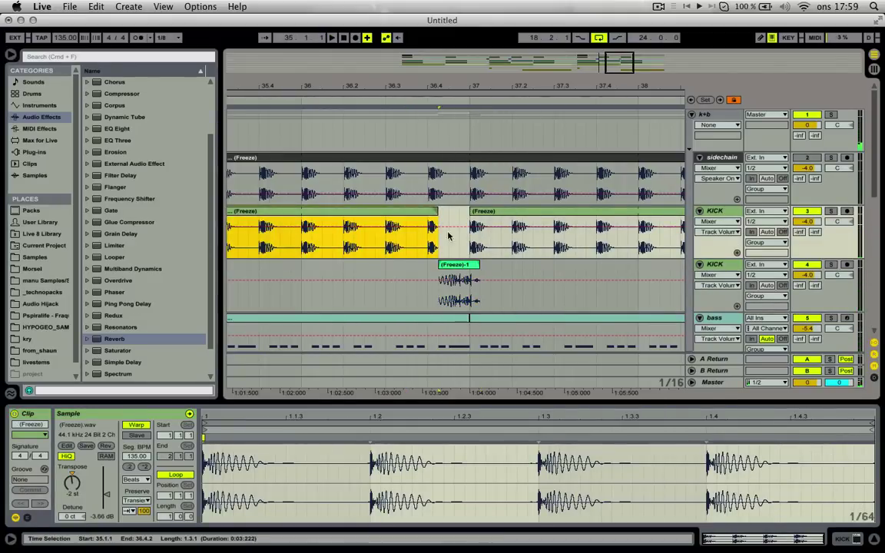
Trim the shifted kick fill to end at bar 37 and transpose it to -12 semitones.
drag(480, 264, 469, 264)
click(430, 252)
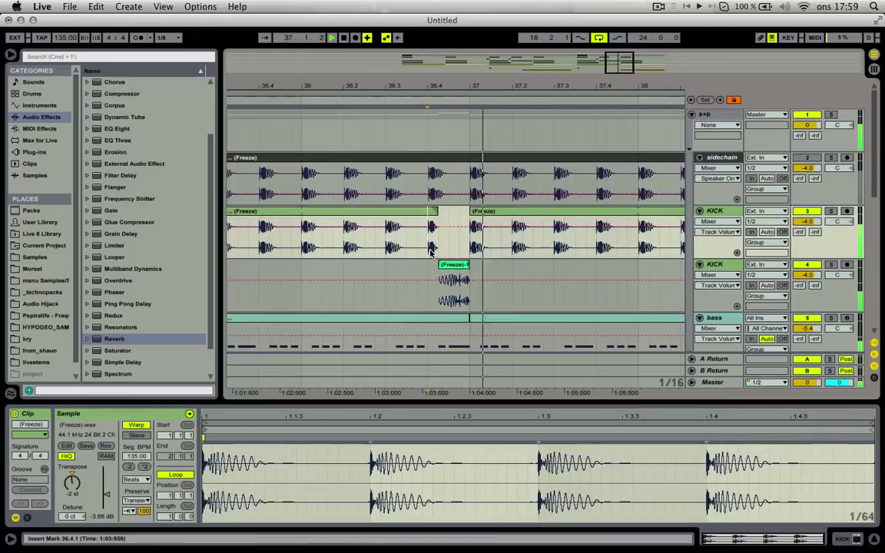
click(453, 284)
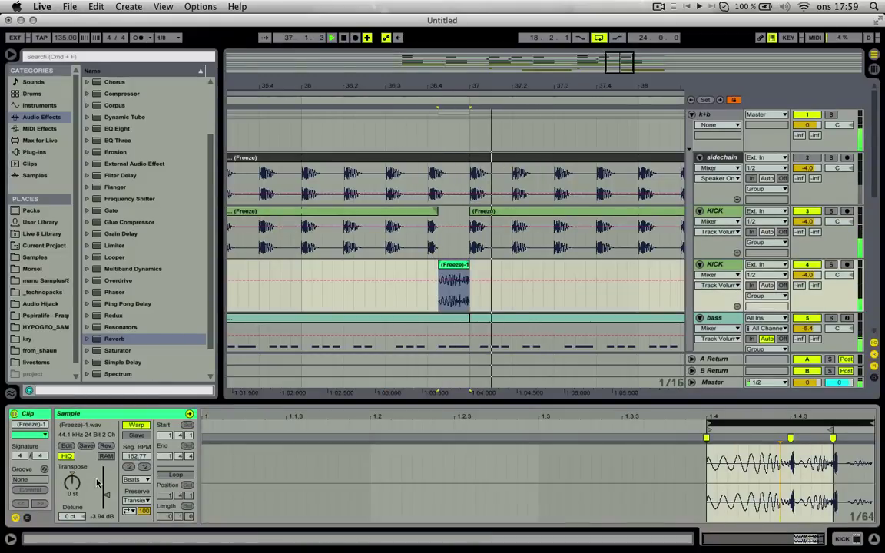
key(space)
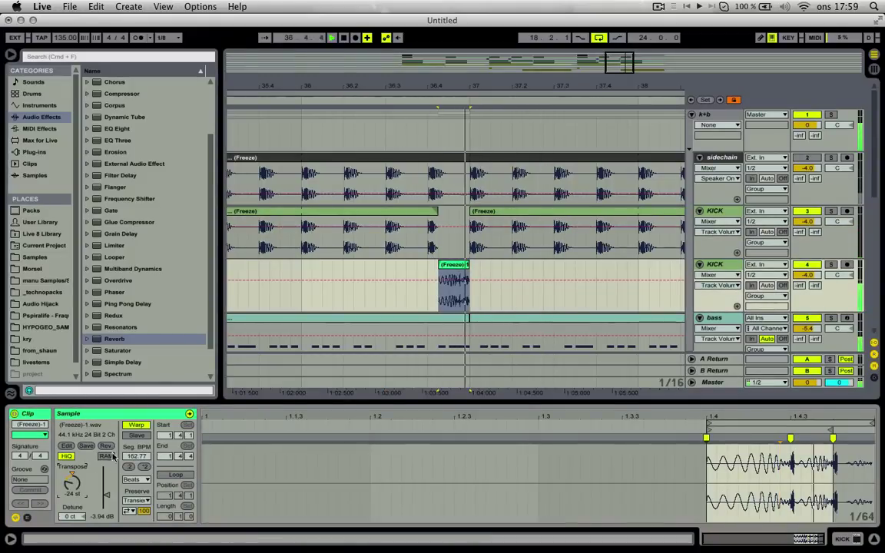
key(space)
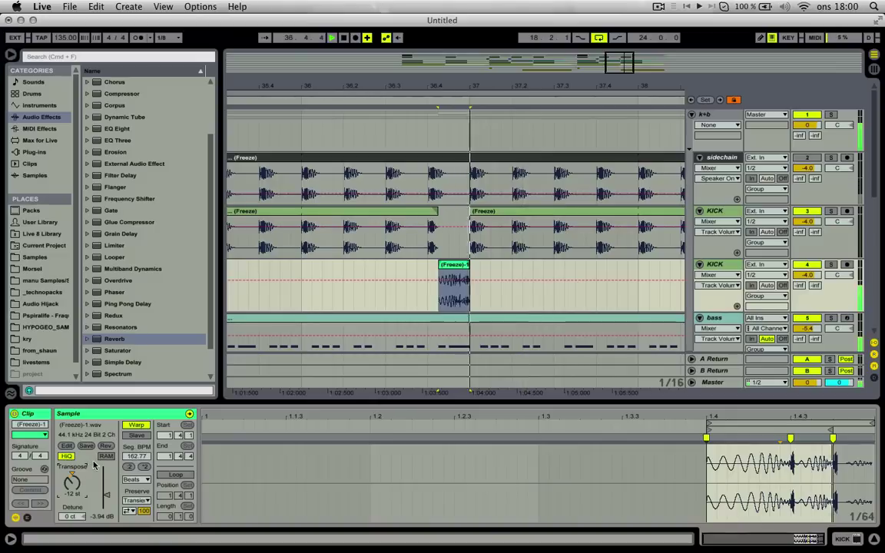
Draw A-Return send automation at 0.0 dB across the kick fill before bar 37.
click(339, 255)
key(space)
key(space)
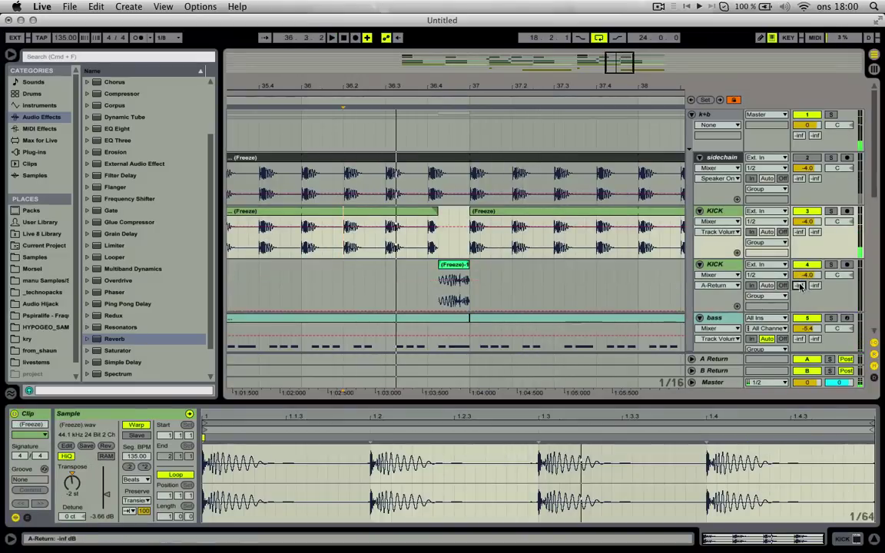
key(b)
click(462, 288)
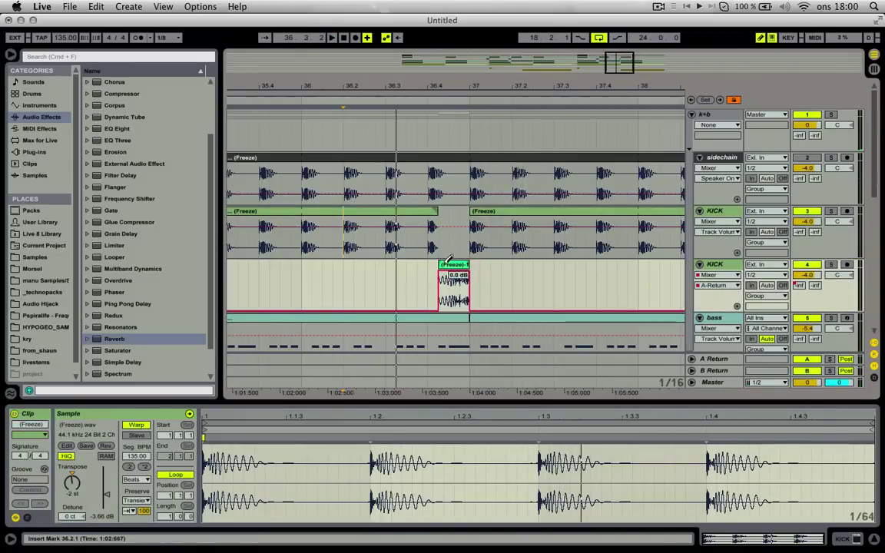
Load Reverb on return A with an 11.5 s decay and 56% dry/wet, followed by EQ Eight.
click(718, 359)
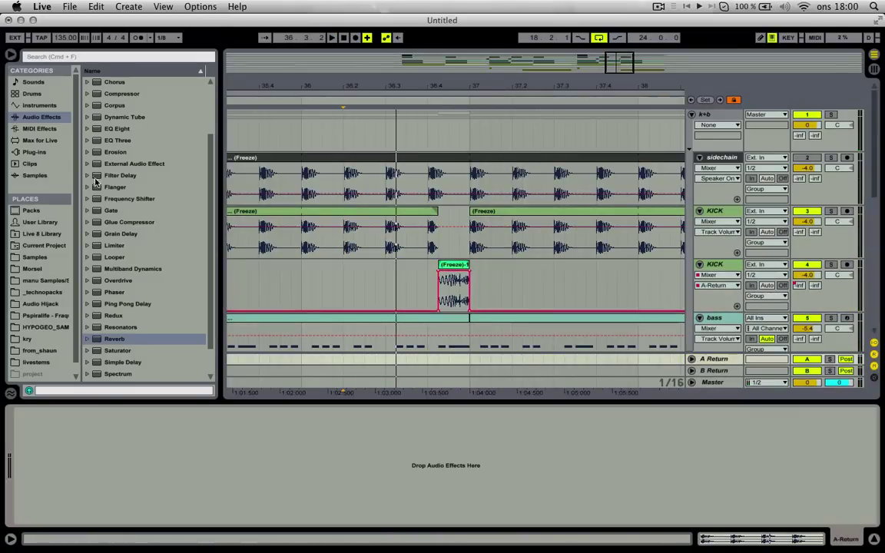
double_click(115, 338)
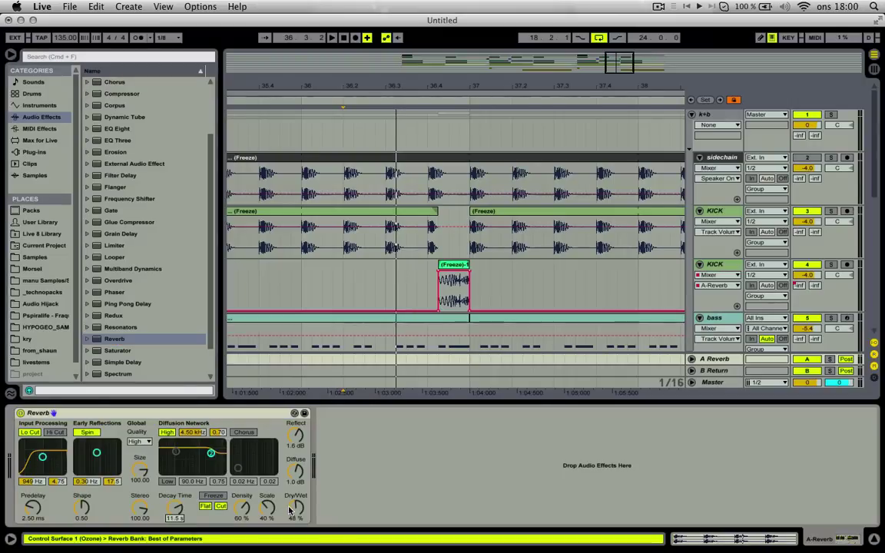
drag(119, 129, 388, 424)
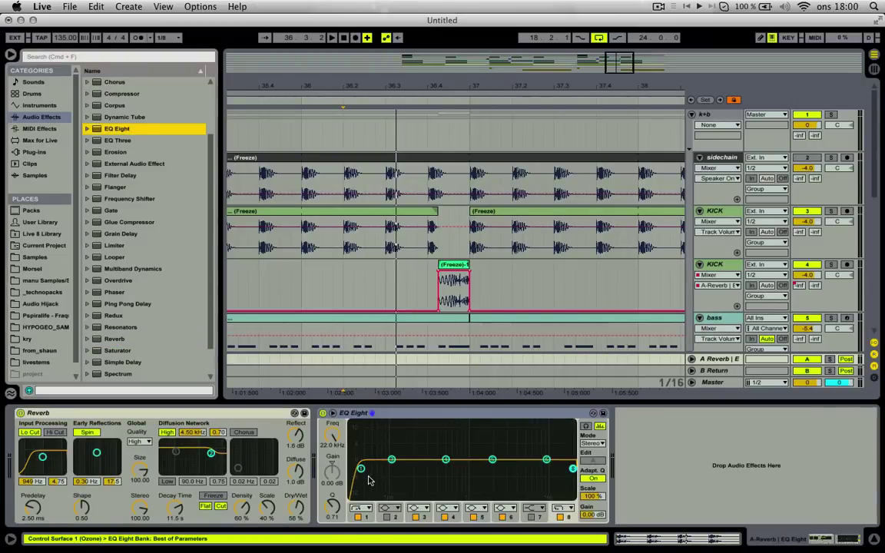
Set EQ Eight's band 1 low cut on return A to 635 Hz with a Q of 0.82.
click(368, 511)
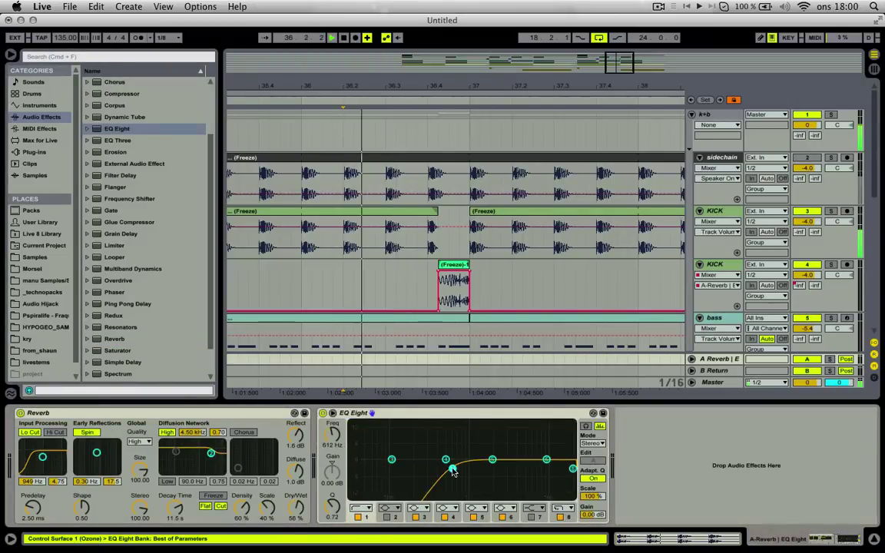
mouse_move(453, 471)
mouse_down()
mouse_move(444, 464)
mouse_move(453, 466)
mouse_up()
scroll(155, 285, down, 2)
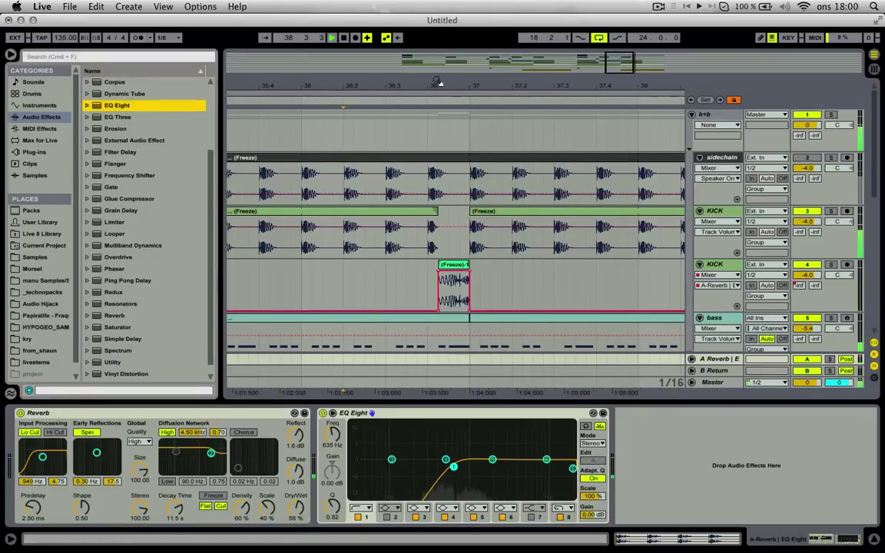
drag(438, 82, 508, 114)
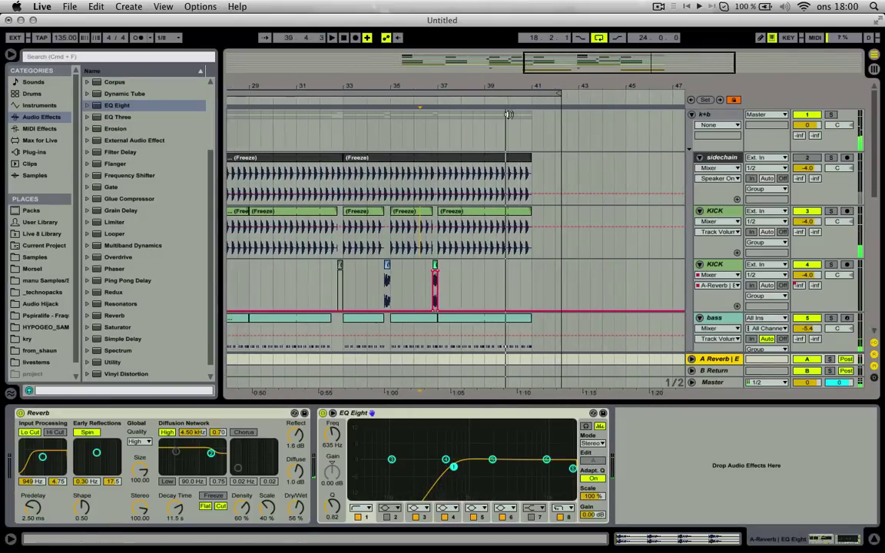
Duplicate the KICK fill track and delete the fill just before bar 37 from the copy.
click(720, 263)
key(super+d)
drag(449, 318, 433, 322)
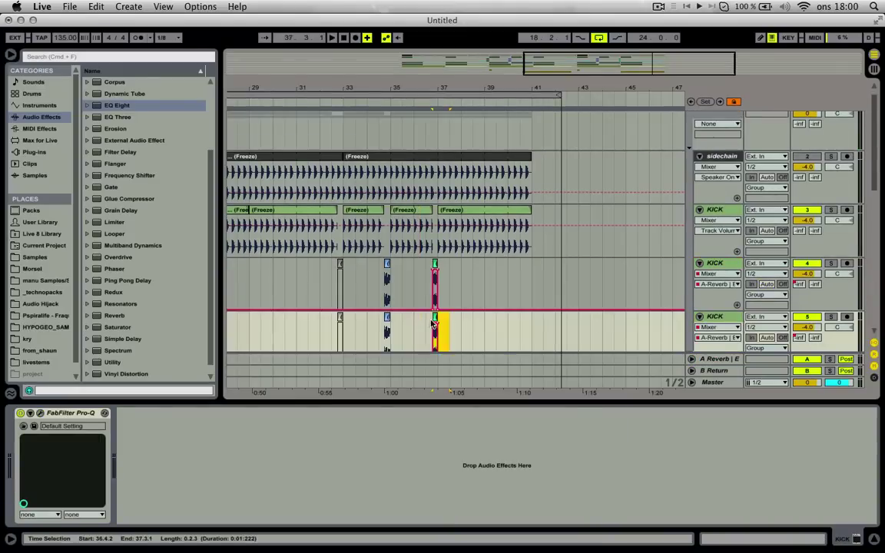
key(Delete)
scroll(408, 177, down, 4)
Solo the duplicated KICK track, play its fill before bar 35, and add Simple Delay after the Pro-Q.
click(387, 243)
key(space)
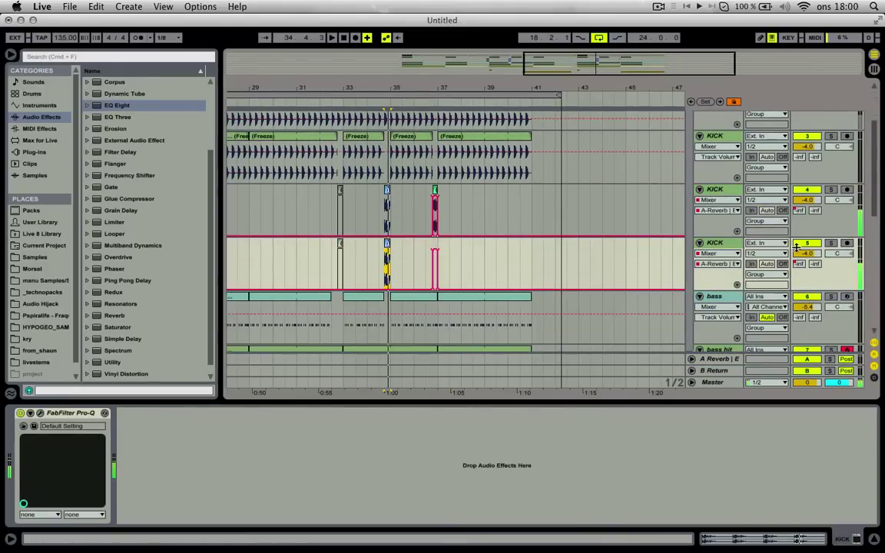
click(831, 243)
scroll(128, 287, down, 1)
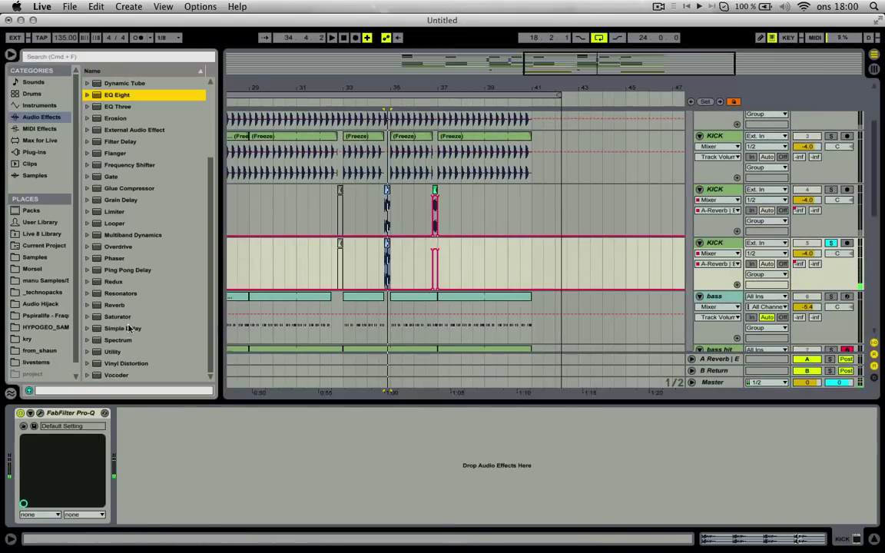
double_click(123, 328)
right_click(166, 412)
click(197, 391)
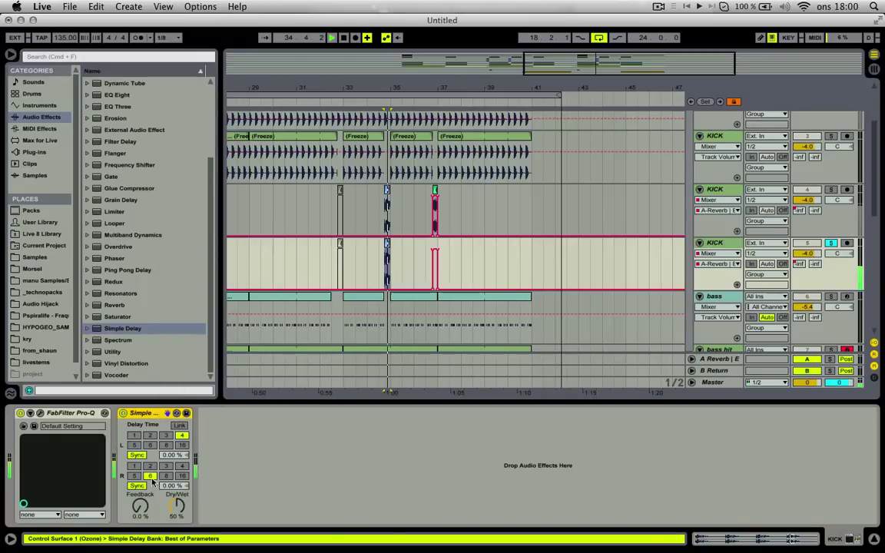
Switch both Simple Delay channels to Time mode at 1.00 ms, with 51% feedback and 100% dry/wet.
click(143, 455)
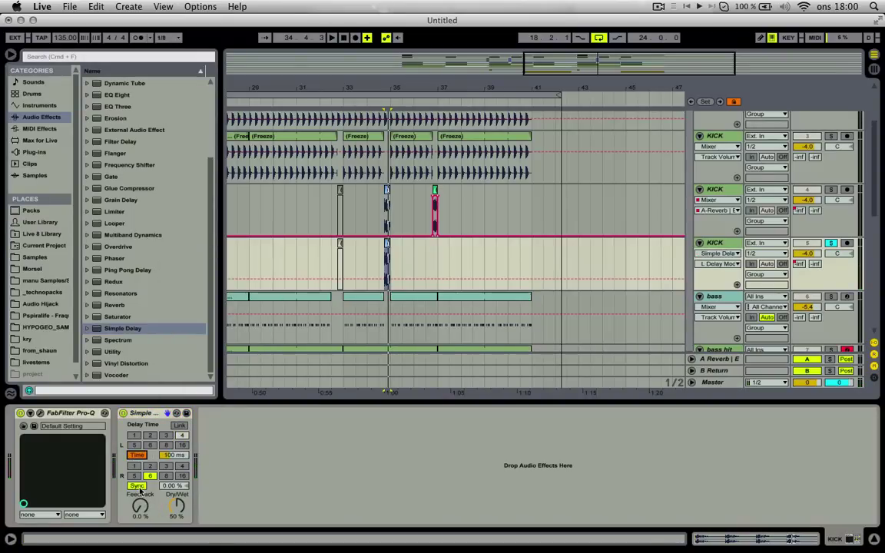
click(140, 487)
mouse_move(182, 455)
mouse_down()
mouse_move(180, 479)
mouse_move(177, 467)
mouse_up()
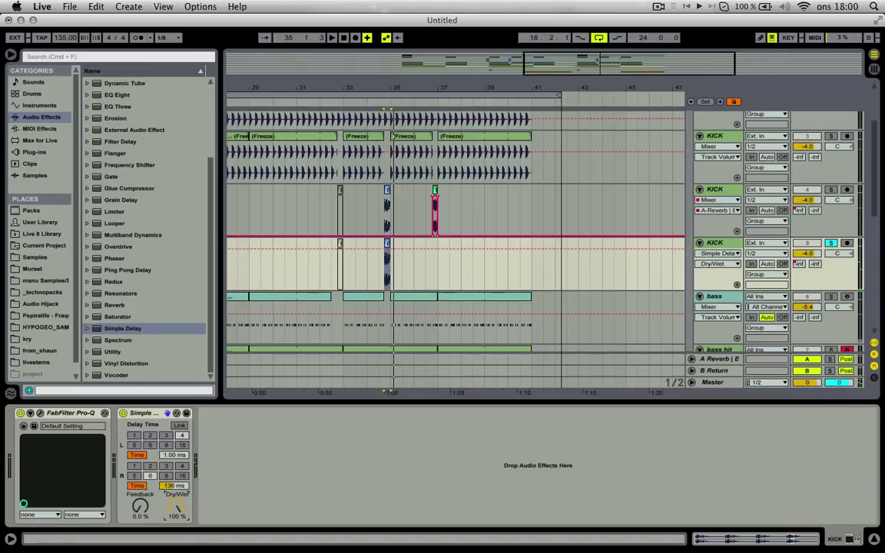
drag(141, 505, 178, 492)
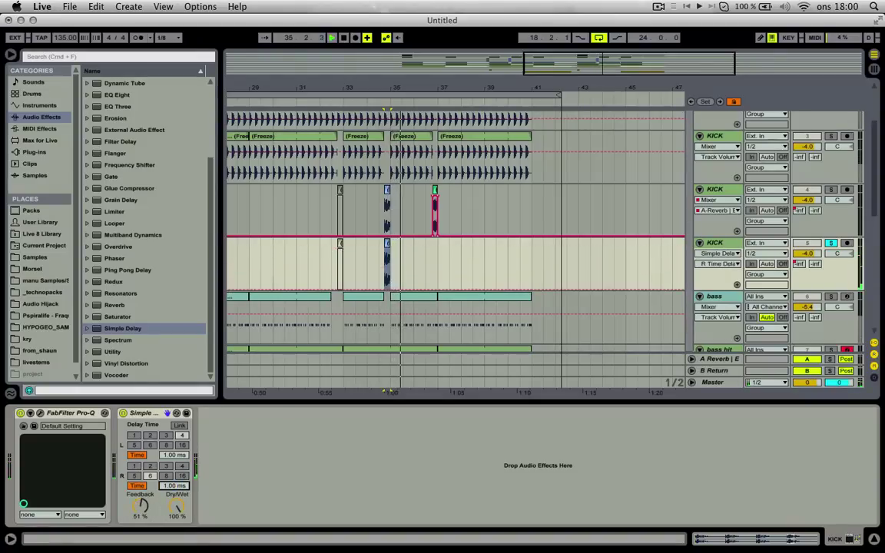
Examine the duplicated kick track's Pro-Q curve and Simple Delay's left delay time.
click(43, 414)
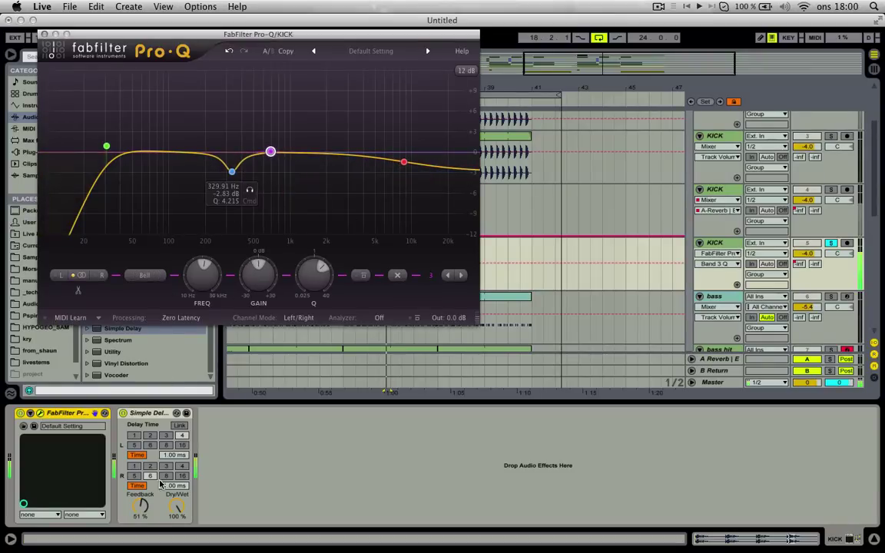
click(174, 455)
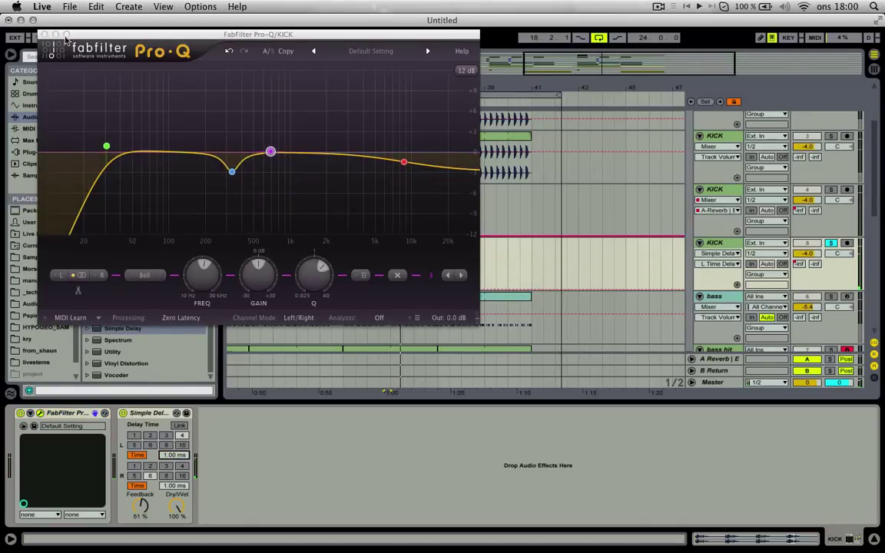
click(45, 35)
Transpose the duplicated kick fill before bar 35 to 16 semitones and move it to 35.2.1.
double_click(387, 243)
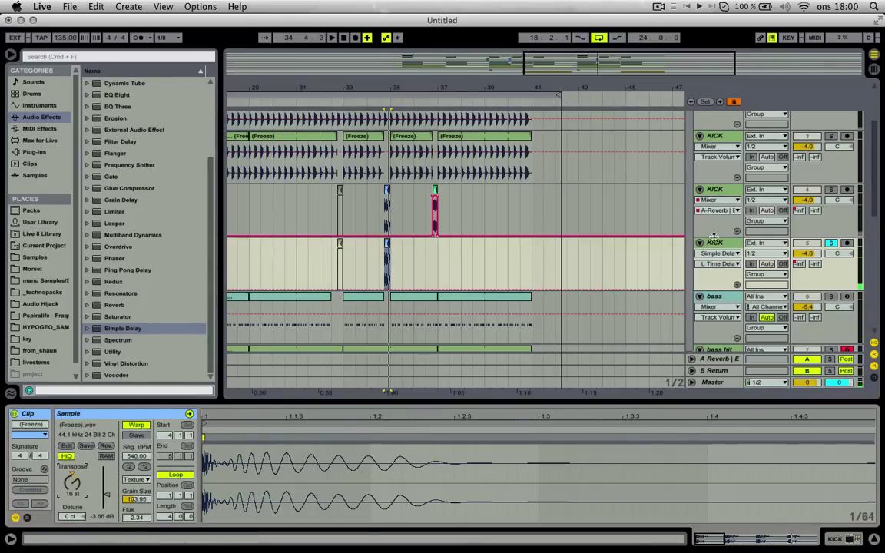
click(399, 244)
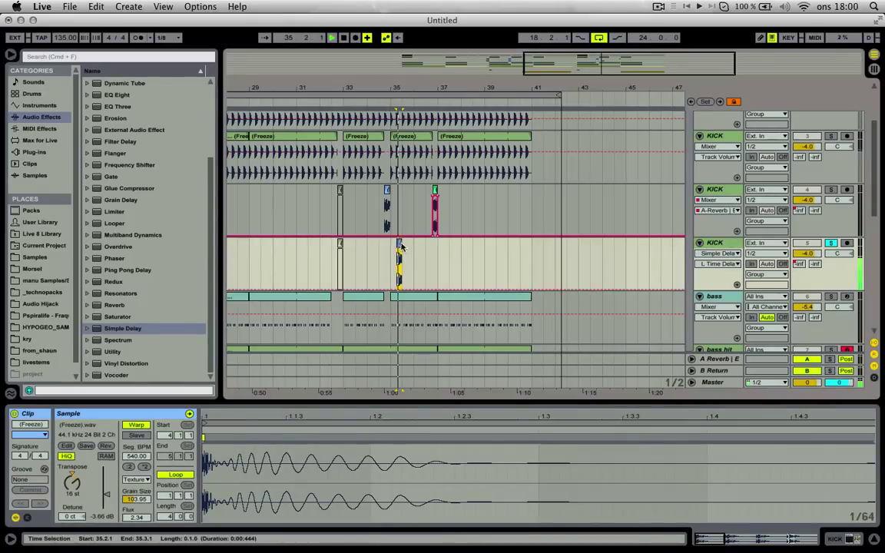
key(space)
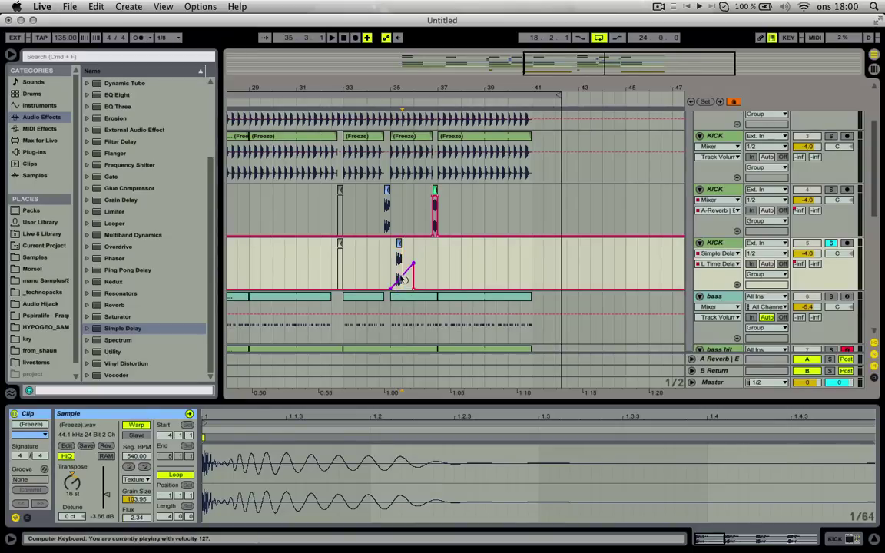
Automate Simple Delay's left time as a curved rise across bar 35 and raise its feedback to 81%.
double_click(711, 243)
key(space)
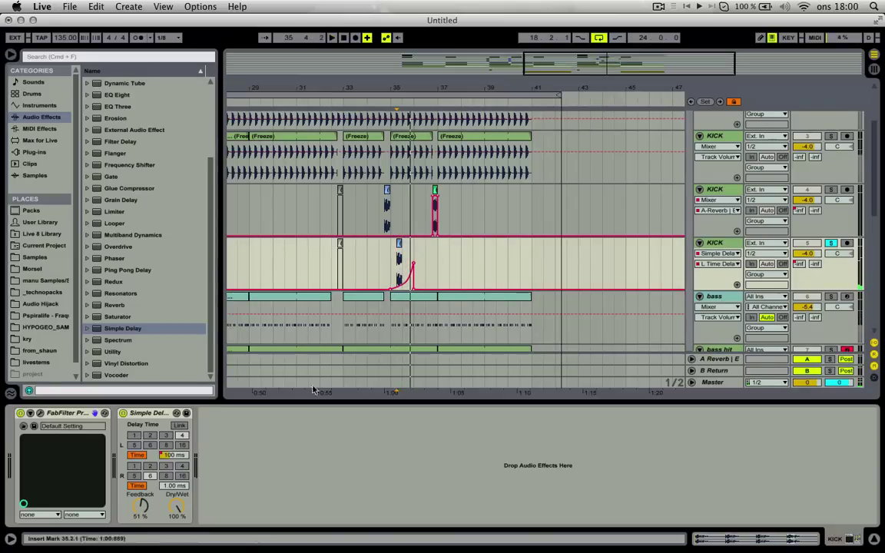
drag(141, 507, 141, 485)
key(space)
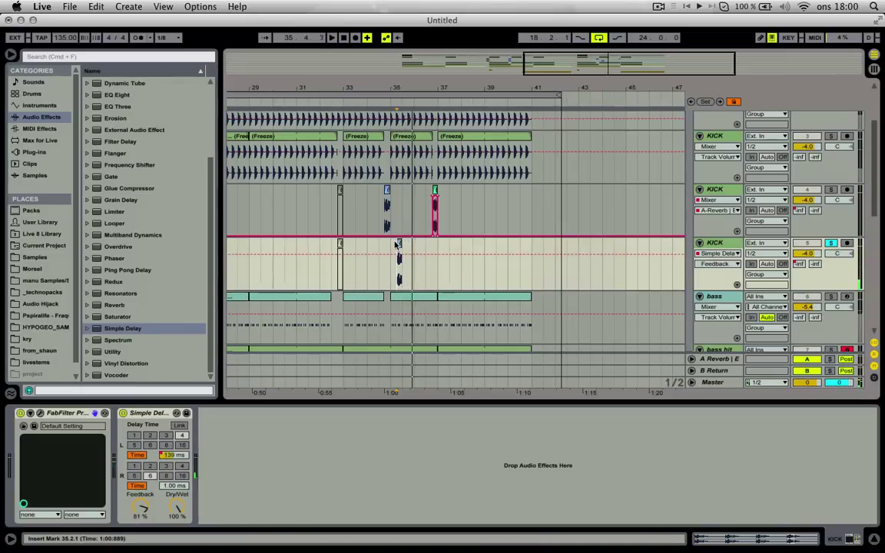
Automate Simple Delay's right time as a ramp falling to 1.00 ms between 35.2.1 and about 35.4.1.
key(space)
key(space)
key(space)
mouse_move(408, 88)
mouse_down()
mouse_move(345, 269)
mouse_move(388, 263)
mouse_up()
click(177, 485)
key(b)
click(390, 263)
key(space)
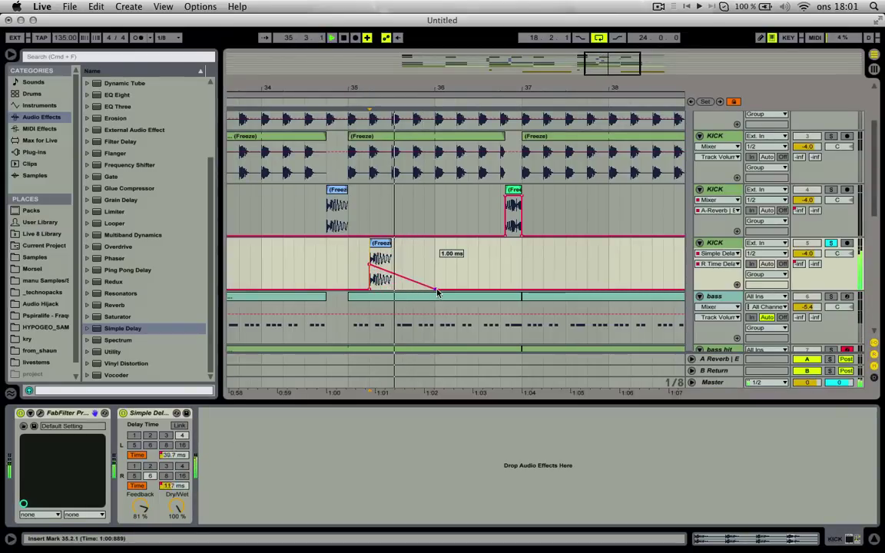
key(space)
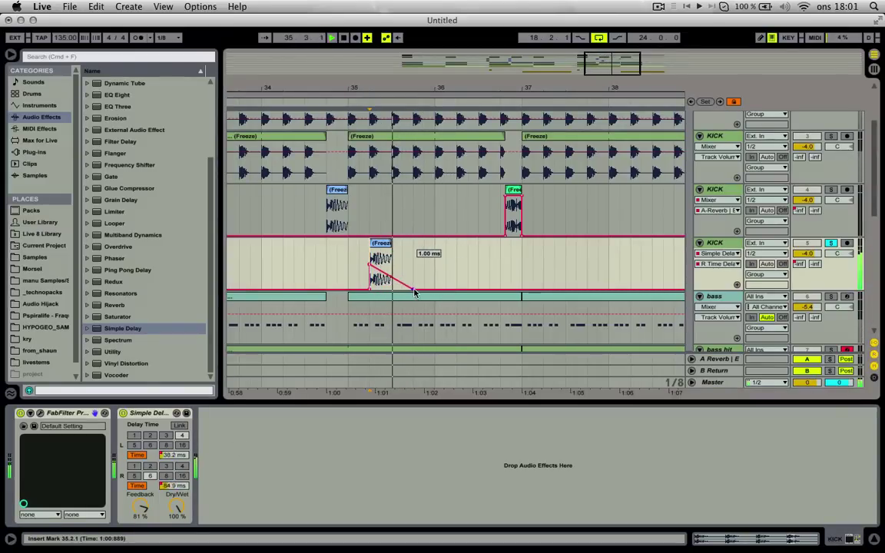
Freeze and flatten the duplicated KICK track to render its delay effect as audio.
right_click(715, 250)
click(757, 316)
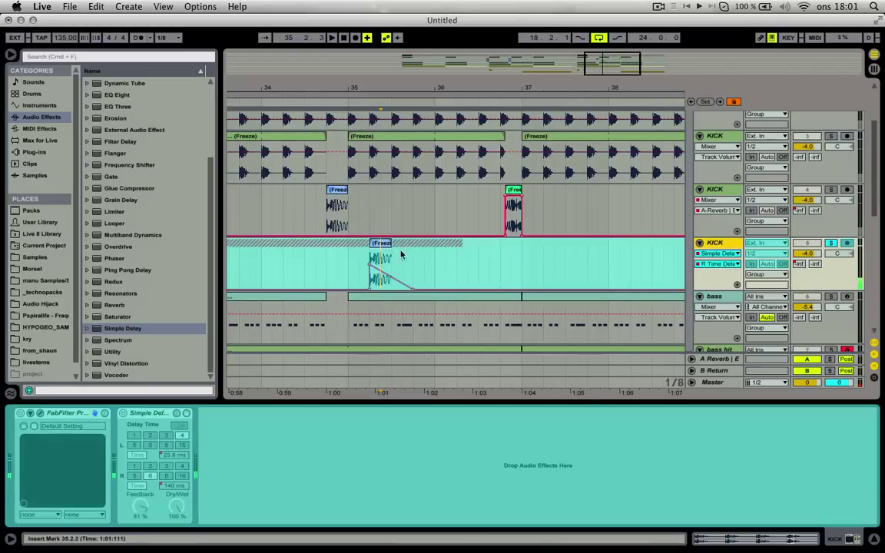
right_click(721, 247)
click(743, 326)
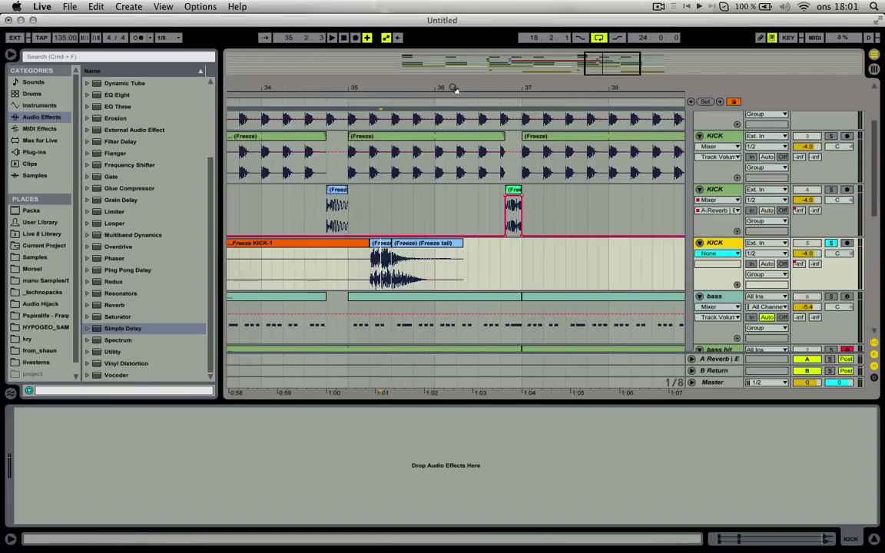
Delete all the flattened track's clips before the delayed kick at 35.2.1.
drag(453, 88, 451, 46)
click(352, 248)
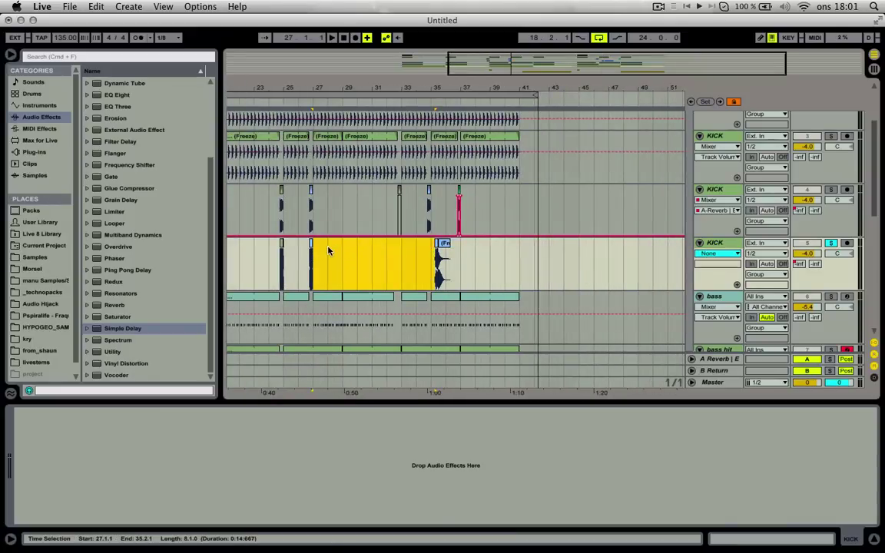
drag(328, 250, 270, 248)
click(279, 248)
key(space)
key(Delete)
Stretch the freeze tail clip at 35.3.1 by setting its segment tempo to 540.00 BPM in Texture warp mode.
click(436, 243)
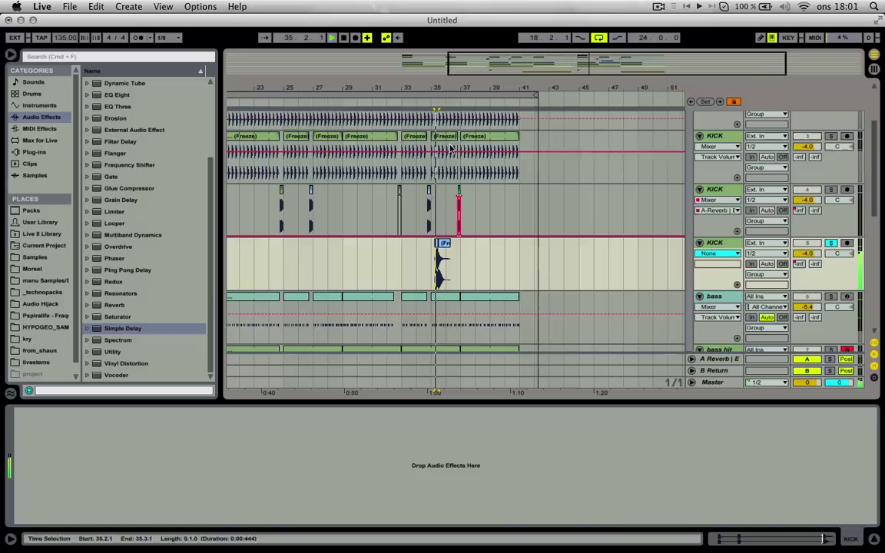
drag(440, 88, 440, 112)
key(plus)
key(plus)
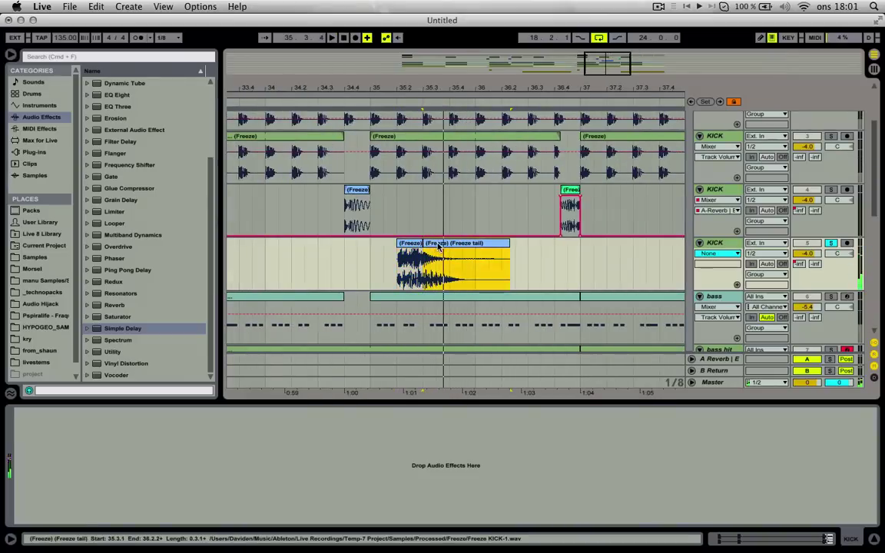
double_click(438, 245)
double_click(145, 467)
click(138, 479)
click(142, 508)
key(space)
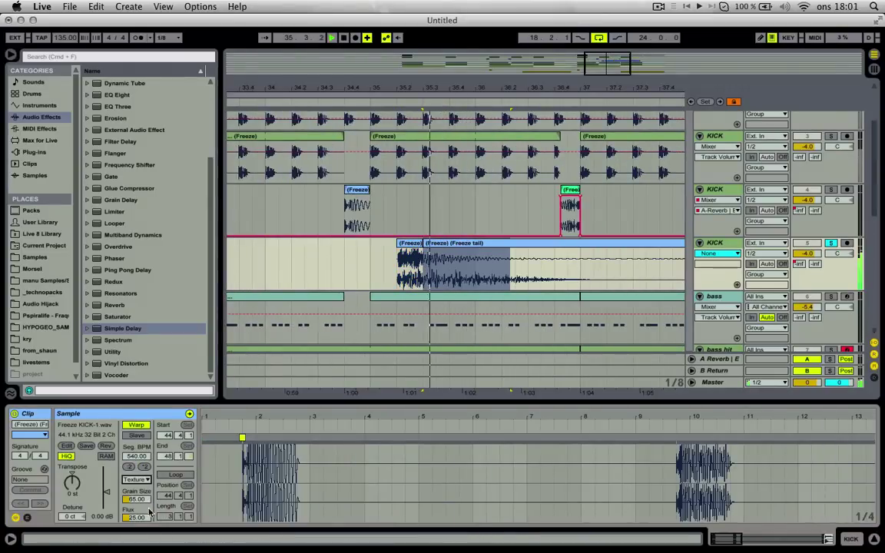
Unsolo the flattened kick track and play the stretched tail with the full arrangement.
click(831, 243)
drag(436, 88, 418, 58)
key(space)
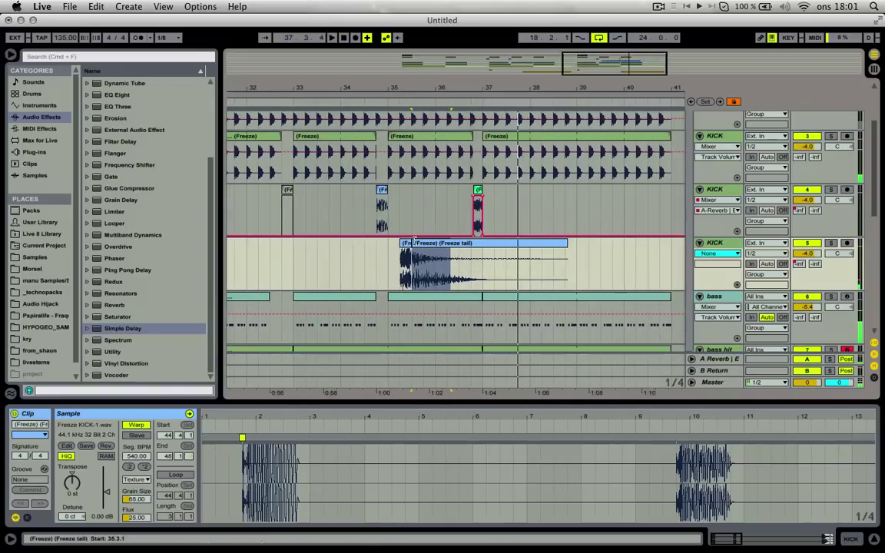
Reverse the short kick clip at 35.2.1, transpose it to 12 semitones and lower its gain to -8.23 dB.
click(407, 243)
click(106, 446)
key(space)
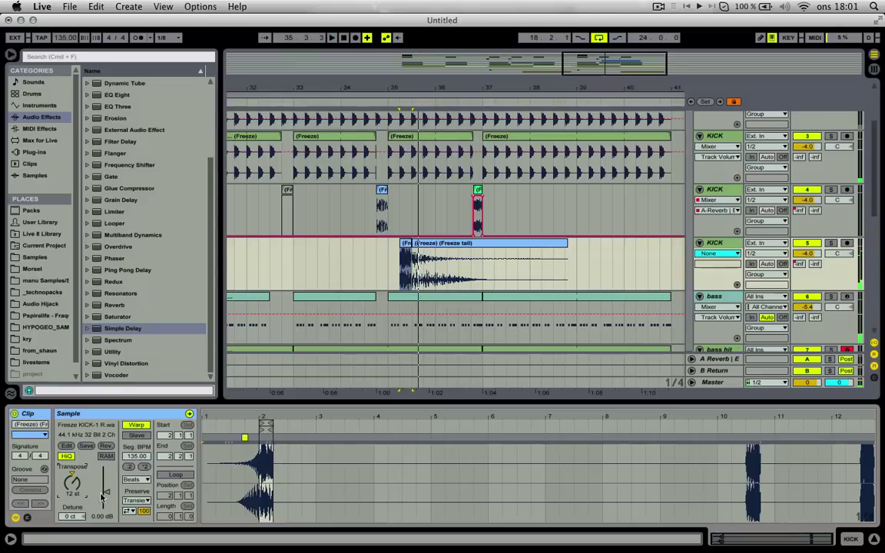
drag(103, 498, 106, 499)
Add EQ Eight to the flattened kick track and raise its band 1 low cut.
click(724, 248)
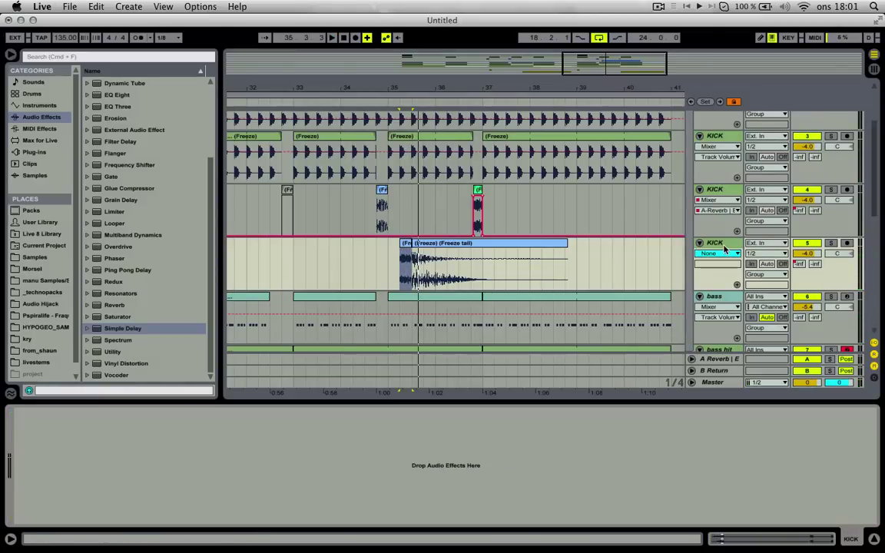
drag(118, 95, 69, 412)
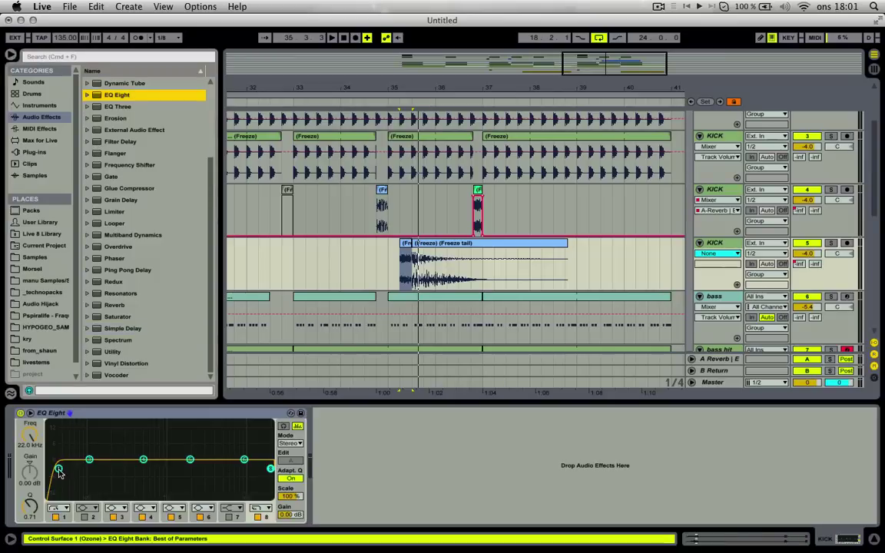
drag(165, 468, 119, 468)
key(space)
Reset the reversed clip's transposition to 0 semitones, insert warp markers across its whole sample, and play it.
double_click(405, 243)
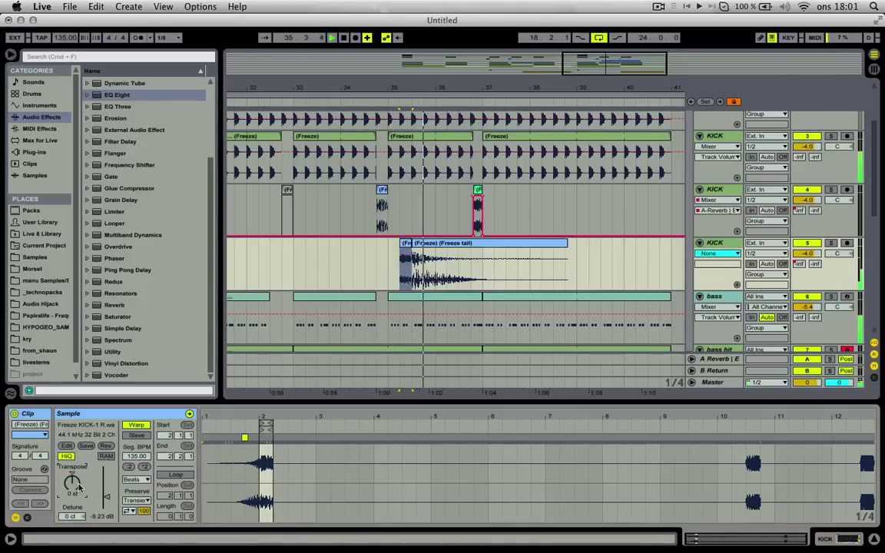
click(261, 482)
key(super+a)
key(super+i)
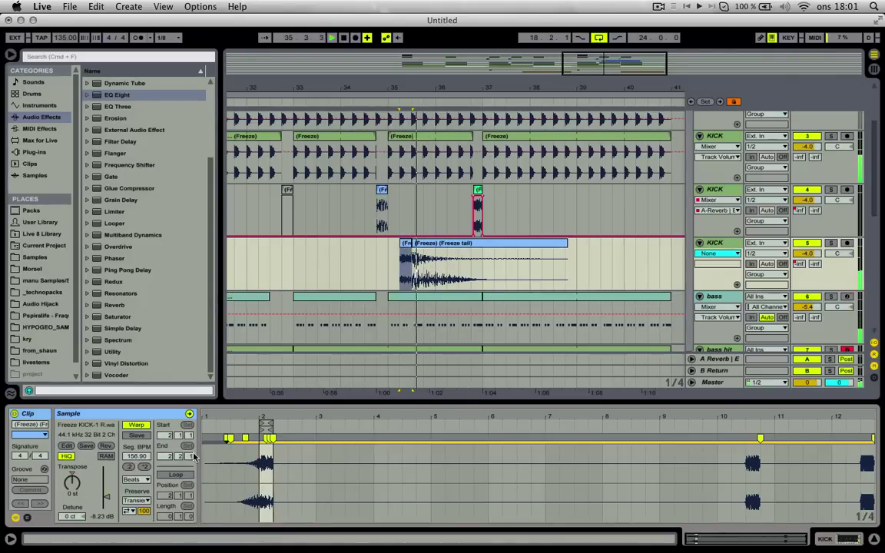
click(408, 237)
key(space)
Duplicate the flattened kick track, keeping only the tail on the original and only the reversed clip on the copy.
click(406, 244)
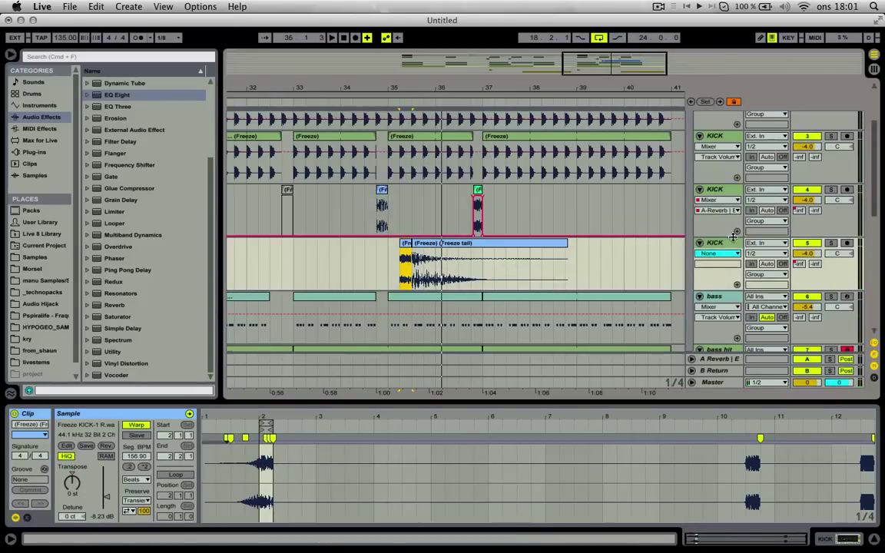
key(super+d)
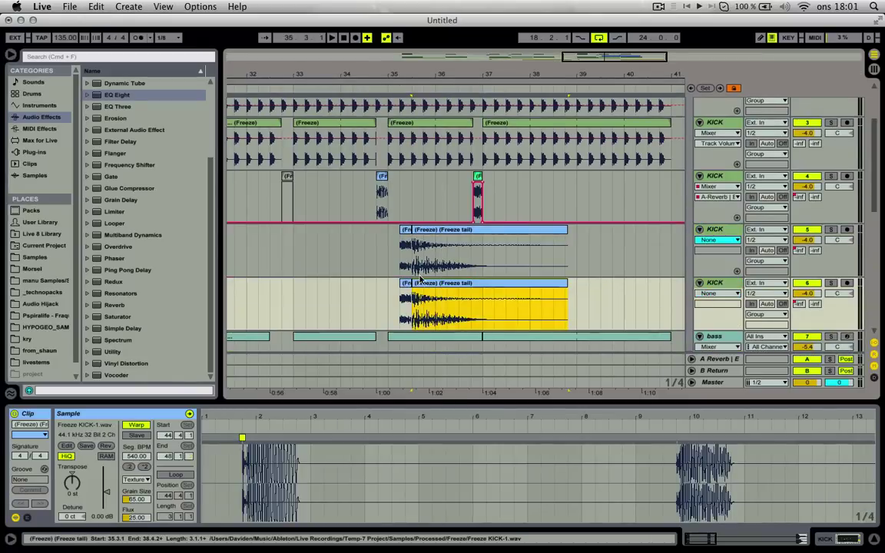
key(Delete)
click(405, 230)
key(Delete)
Move the reversed kick clip one beat earlier to 35.1.1 and place copies at bars 37 and 39.
click(405, 285)
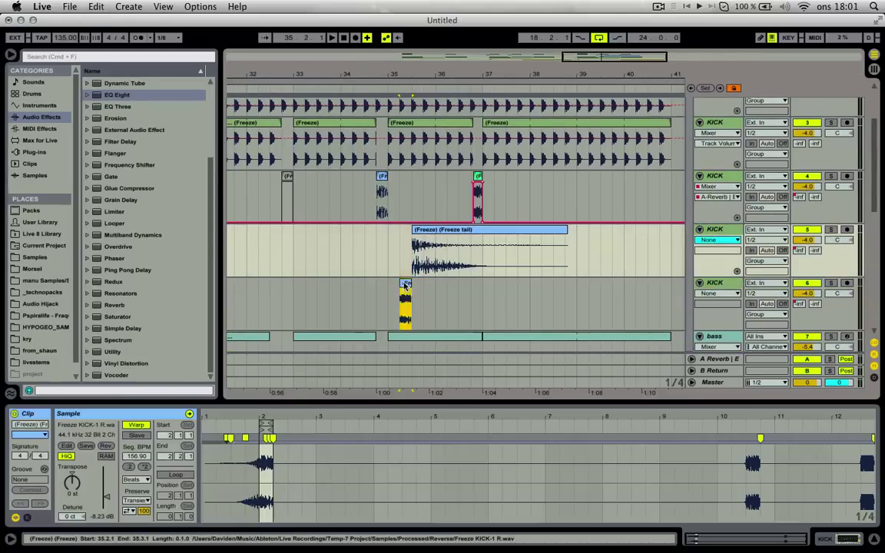
drag(406, 284, 394, 284)
click(379, 288)
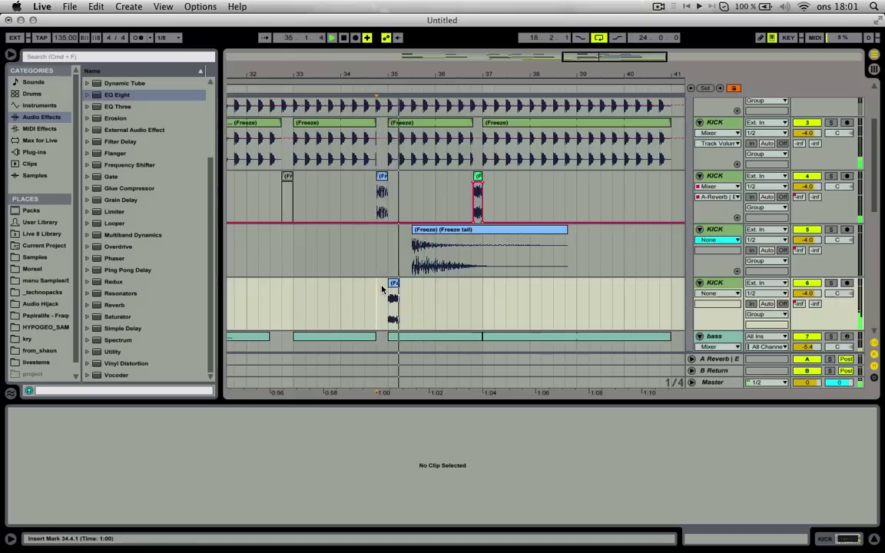
drag(393, 298, 595, 292)
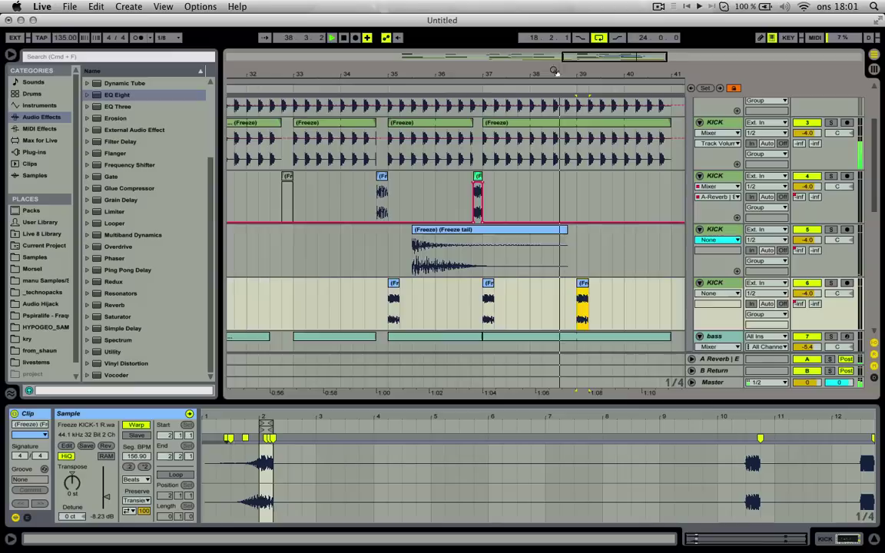
Pan the reversed kick hit track to 29R.
drag(554, 71, 488, 67)
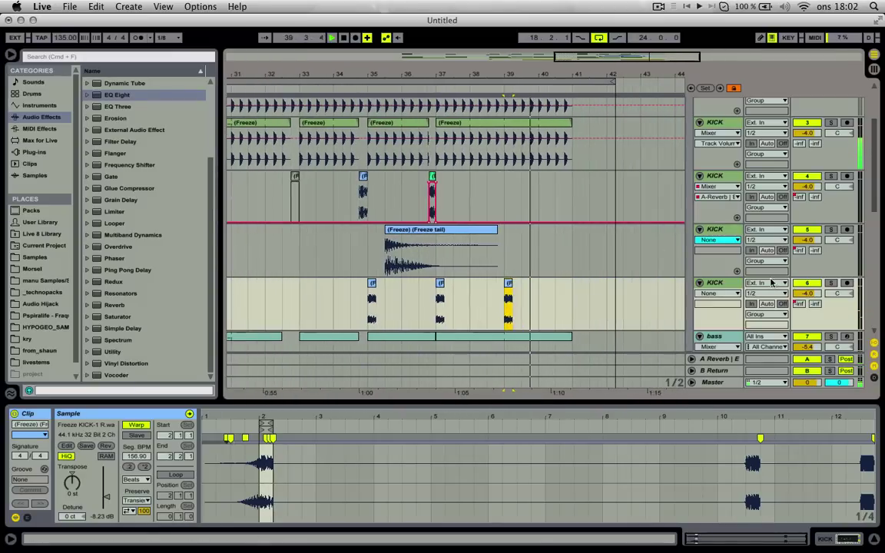
drag(834, 294, 834, 298)
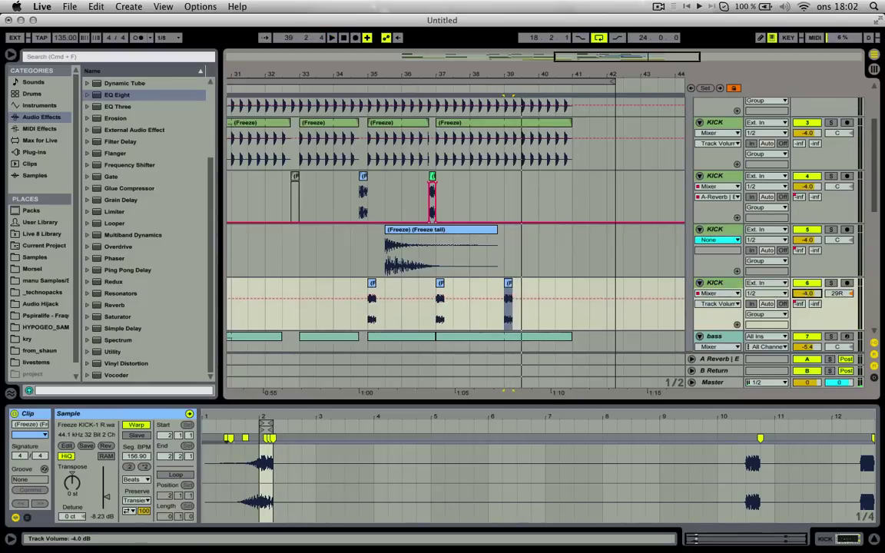
Raise the reversed kick hit track's volume to 0 dB and boost its EQ Eight band 5 by 3.35 dB at 3.95 kHz.
key(space)
click(350, 269)
key(space)
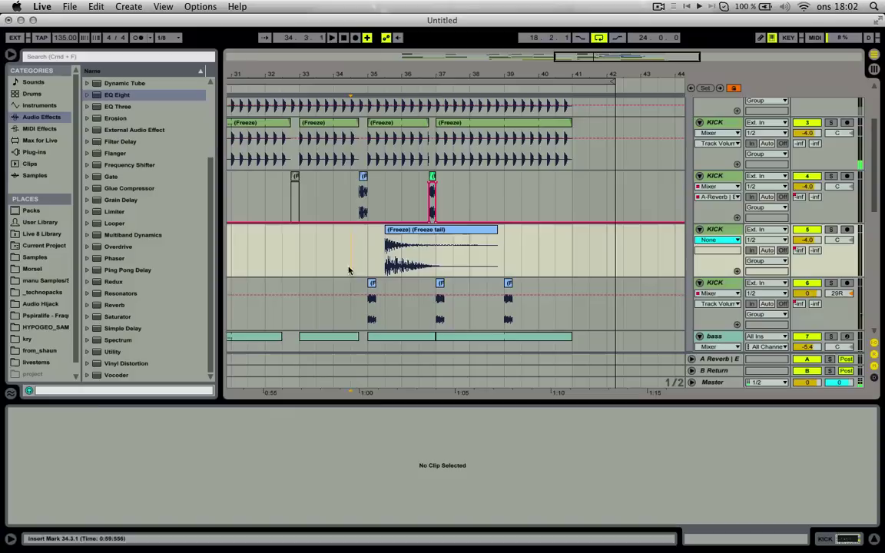
key(space)
double_click(734, 285)
drag(189, 458, 213, 451)
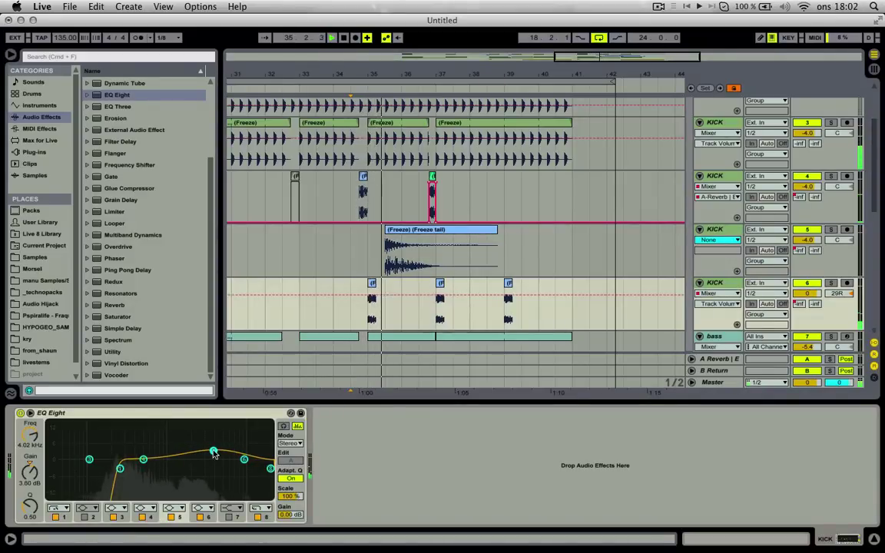
scroll(163, 174, up, 4)
Set the kick tail clip's transposition to 24 semitones, grain size to 2.00, flux to 0.00 and gain to -7.12 dB while it plays.
click(413, 244)
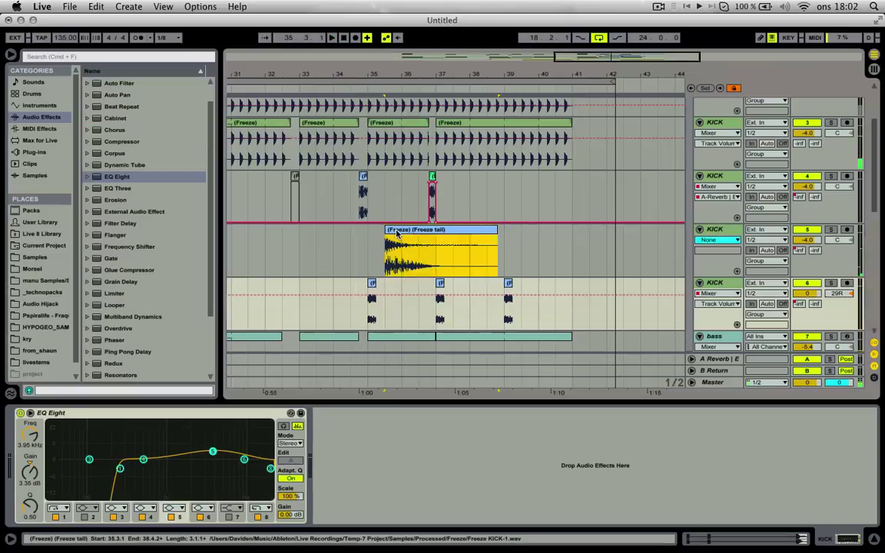
key(space)
click(394, 230)
key(space)
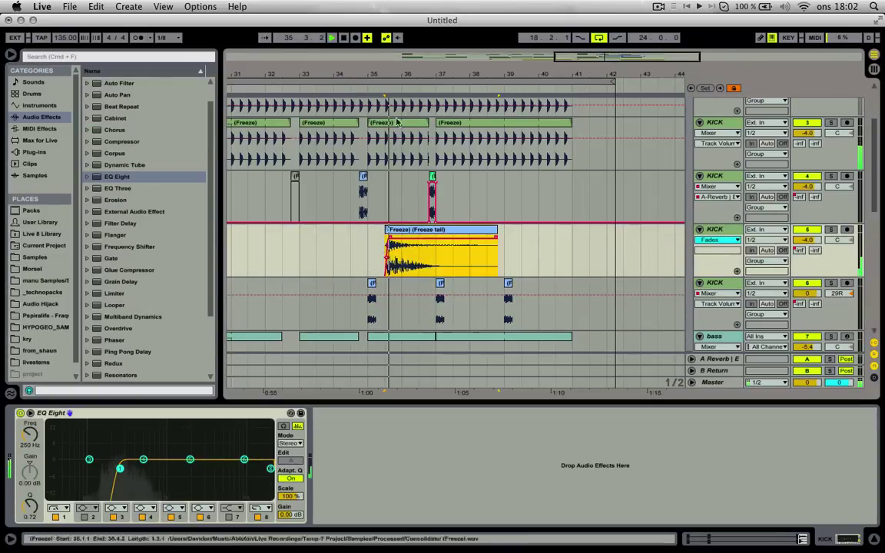
drag(388, 75, 388, 146)
double_click(451, 232)
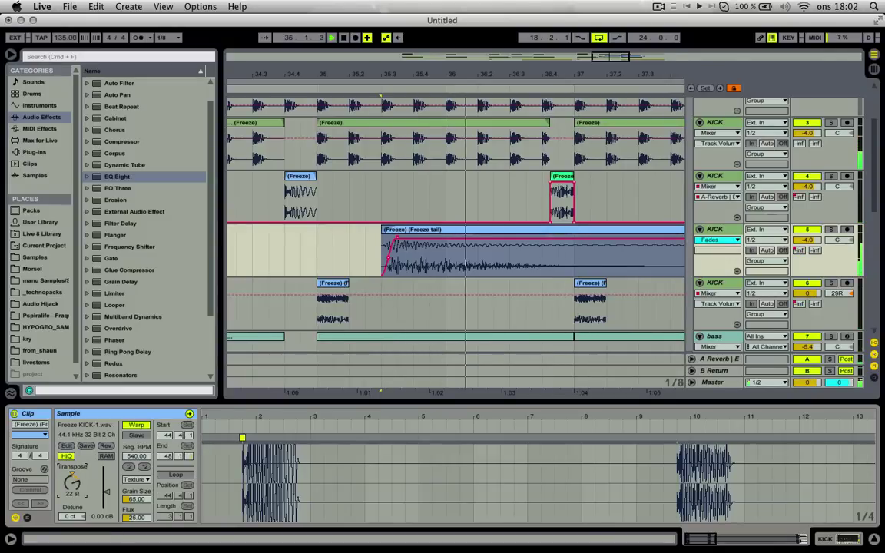
drag(135, 517, 135, 541)
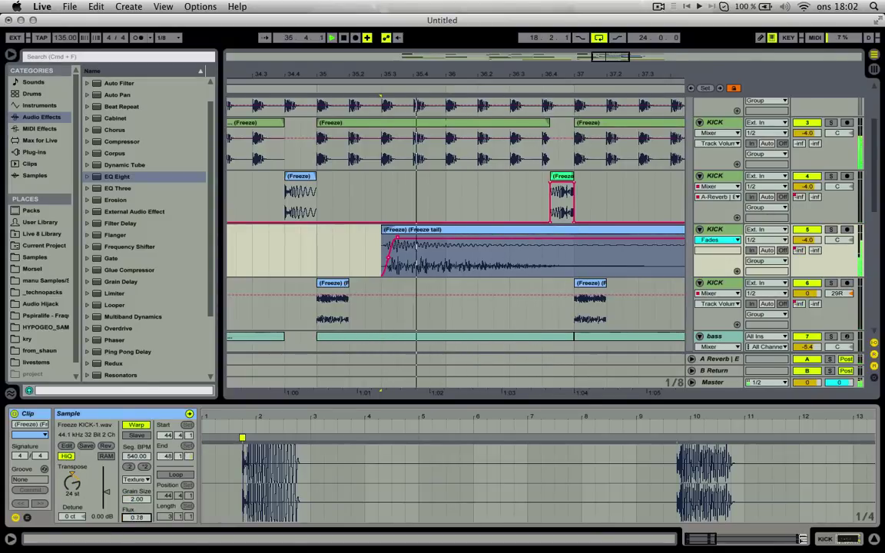
drag(106, 493, 106, 500)
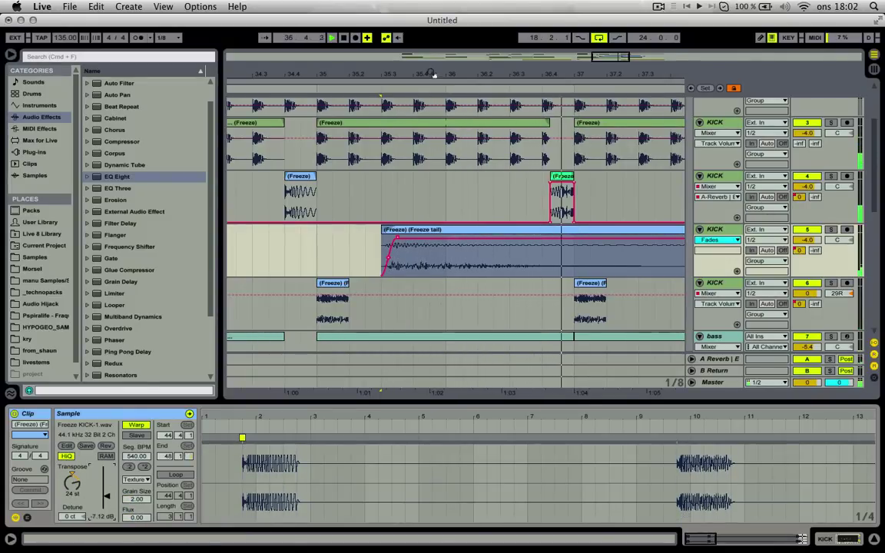
Add a Reverb to the kick tail track with a decay time of 17.7 s and dry/wet at 62 %.
drag(435, 74, 390, 15)
scroll(119, 346, down, 2)
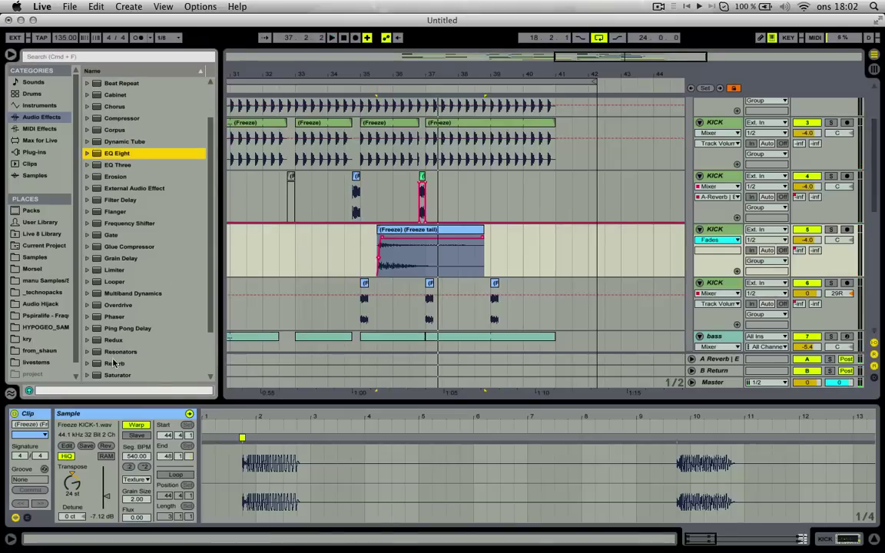
double_click(114, 362)
drag(475, 512, 475, 460)
key(space)
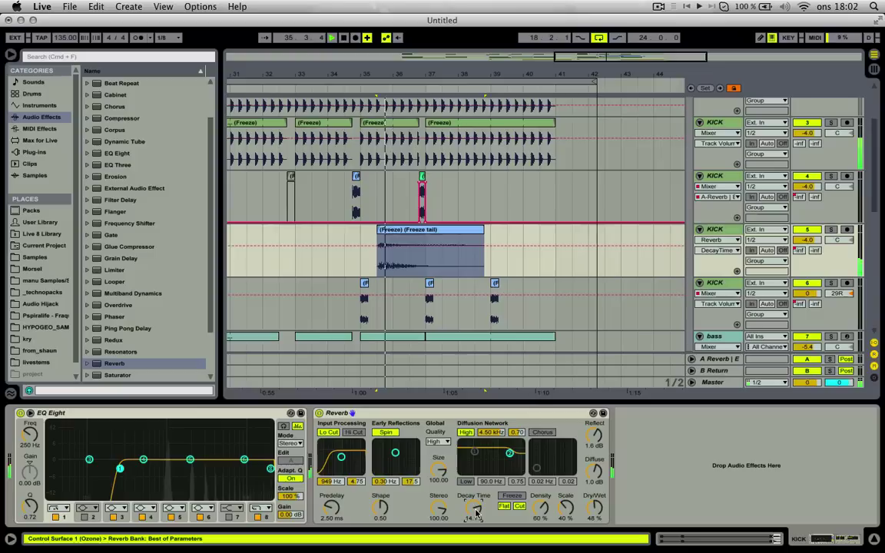
click(601, 509)
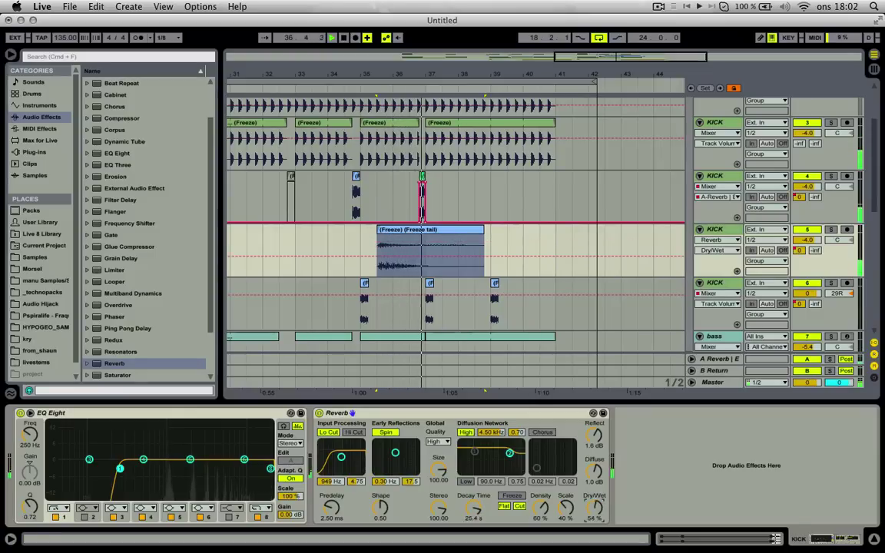
drag(599, 509, 599, 502)
drag(476, 509, 476, 516)
Add a Compressor to the kick tail track, sidechained from the sidechain track, with ratio 14.2:1 and threshold -16.8 dB.
double_click(135, 118)
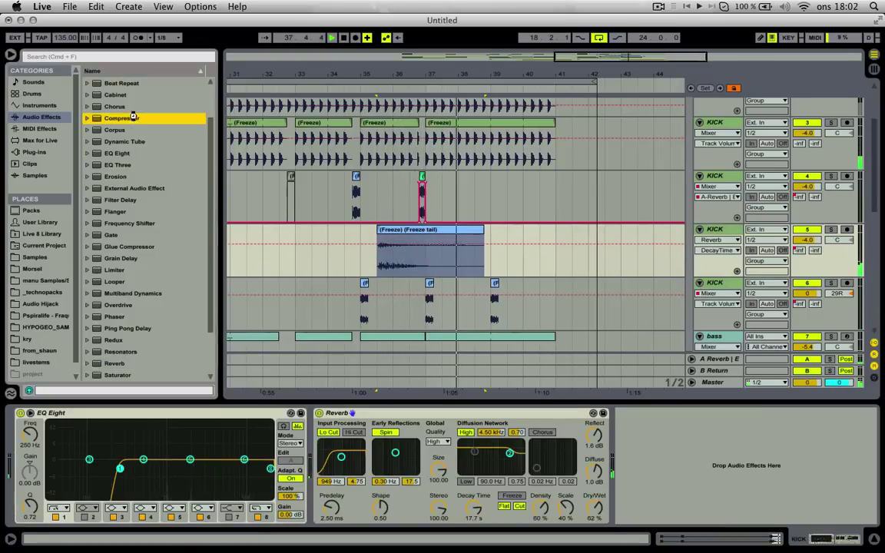
click(629, 424)
click(628, 423)
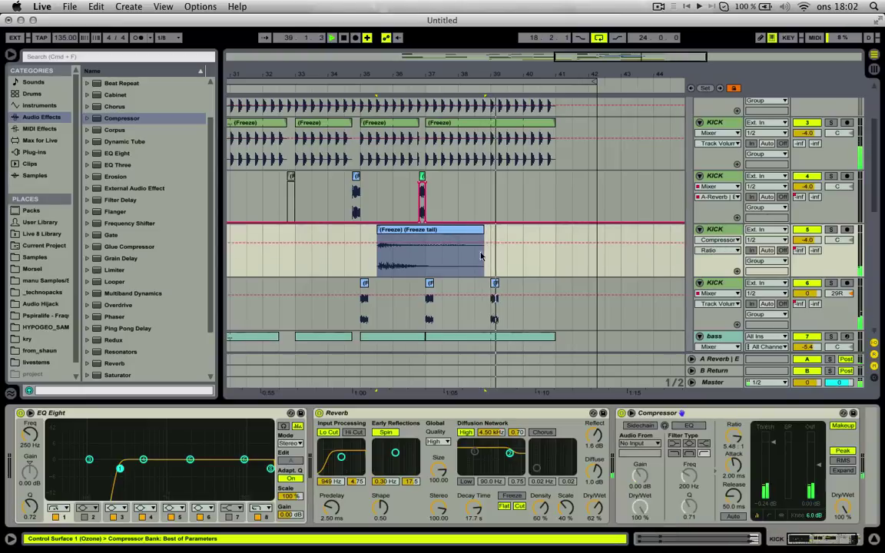
click(637, 441)
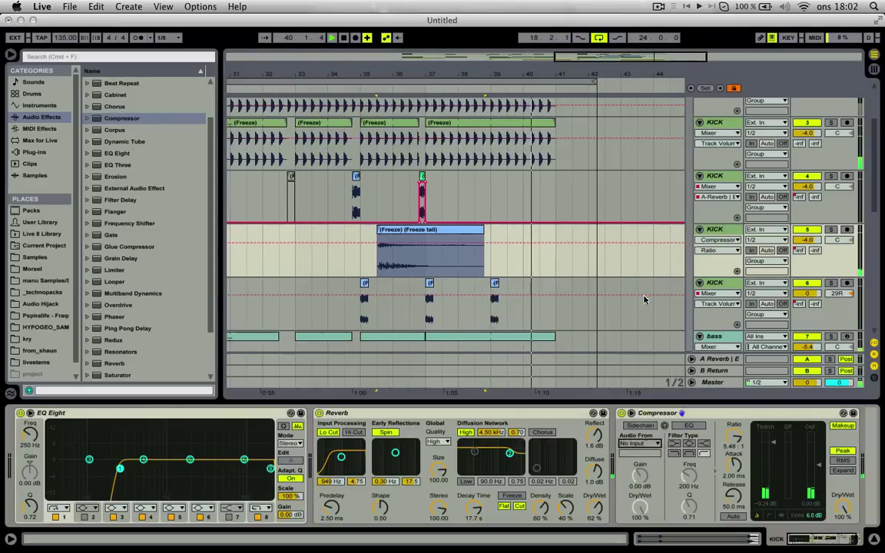
key(space)
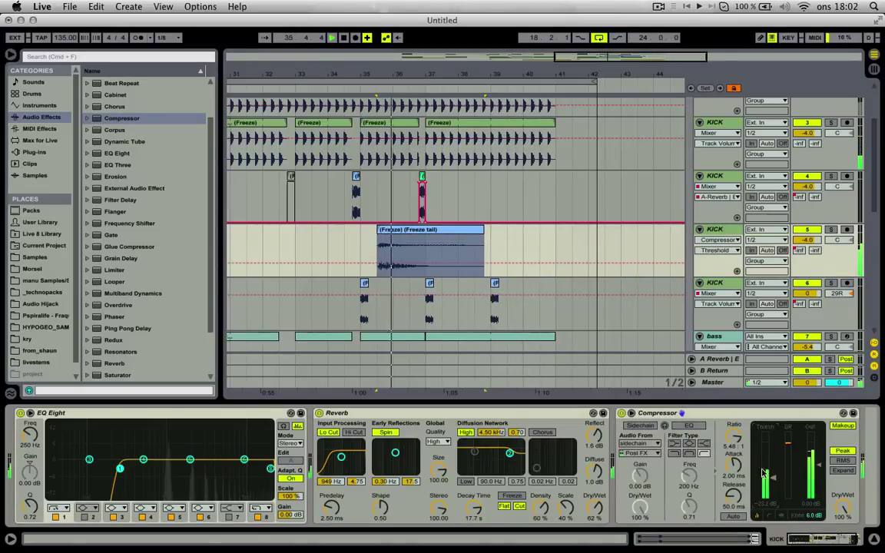
drag(734, 438, 733, 419)
click(640, 426)
drag(773, 477, 774, 470)
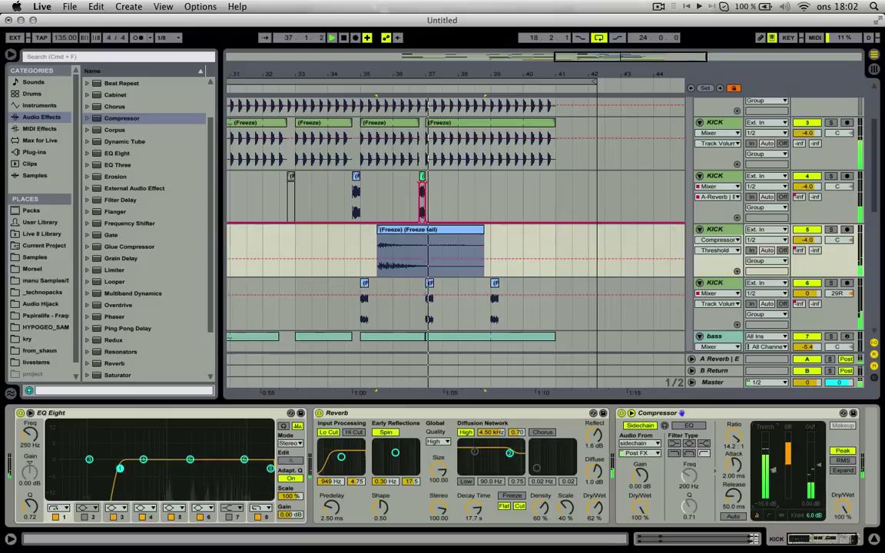
Recolour the kick tail clip purple.
right_click(413, 230)
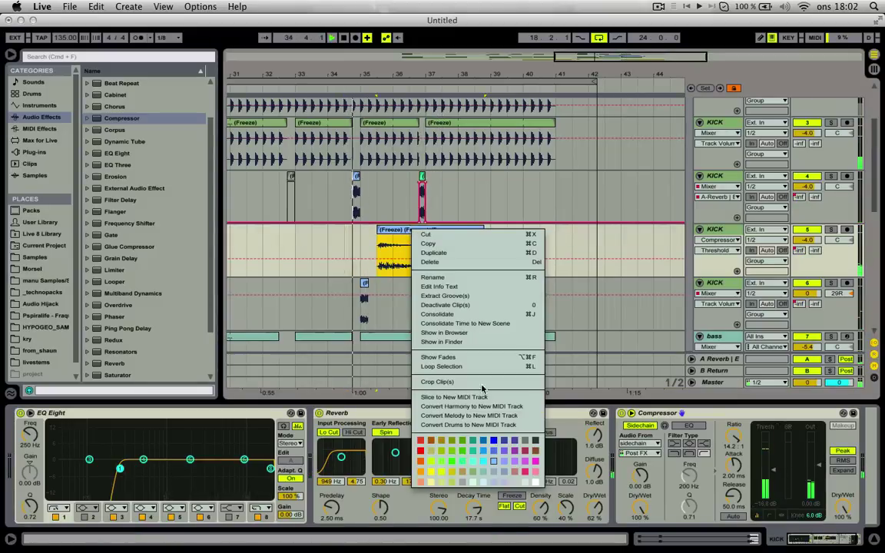
click(507, 450)
key(minus)
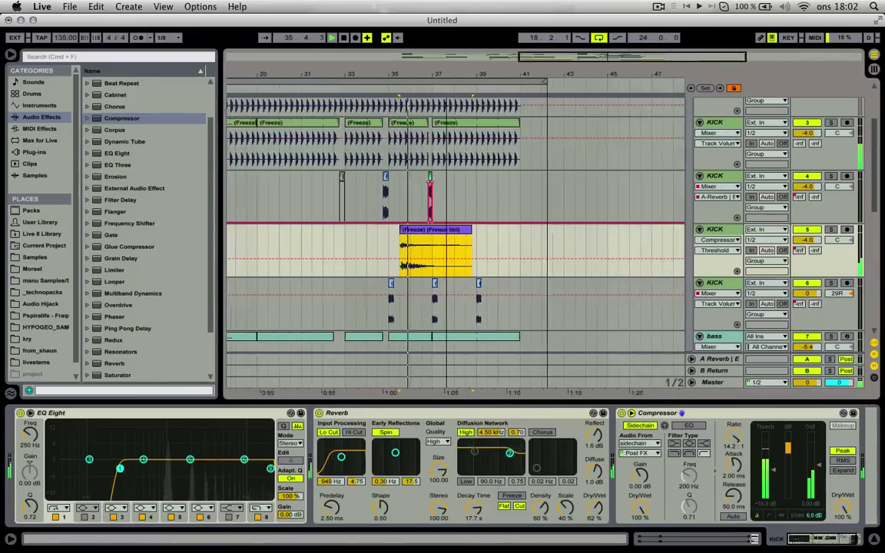
drag(506, 82, 506, 75)
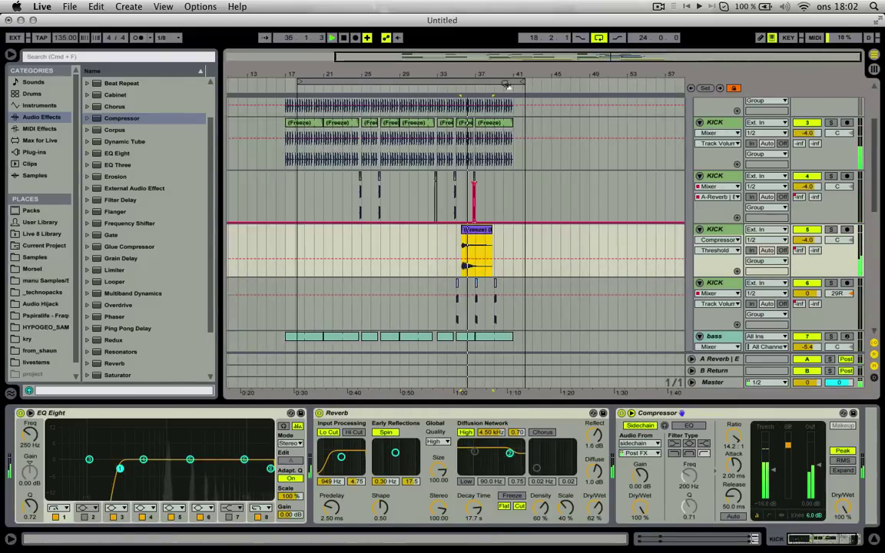
Move the kick tail and reversed kick hit tracks out of the group to directly below the bass hit track.
click(727, 285)
scroll(725, 284, down, 4)
scroll(725, 284, down, 1)
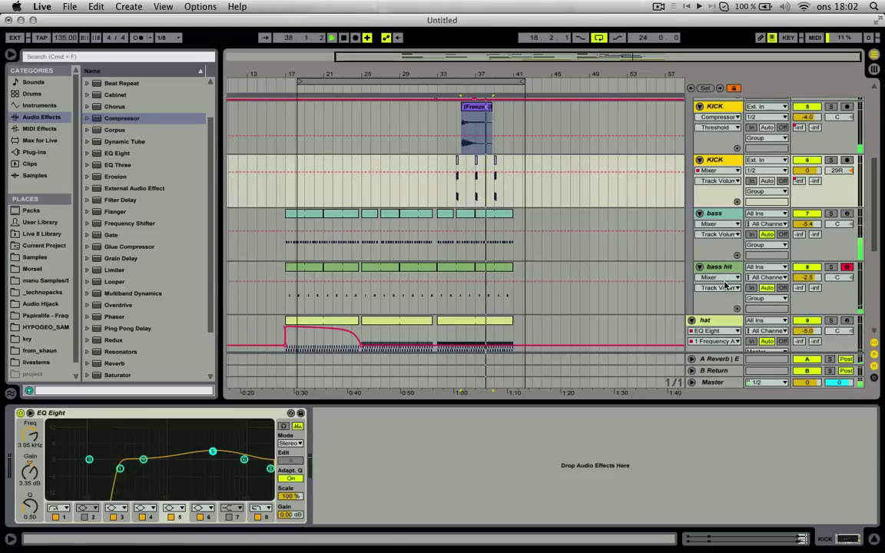
scroll(725, 284, up, 5)
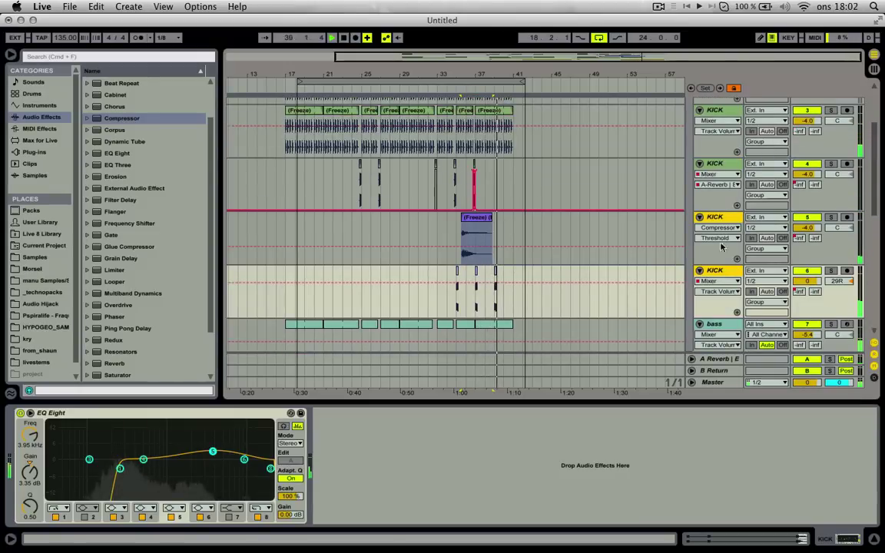
scroll(721, 186, down, 4)
scroll(719, 159, down, 1)
scroll(718, 160, down, 1)
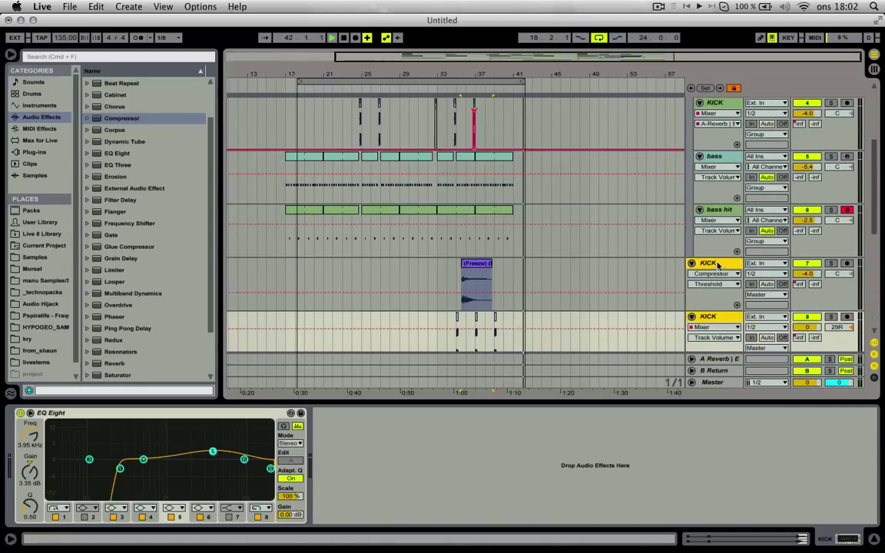
scroll(708, 232, down, 1)
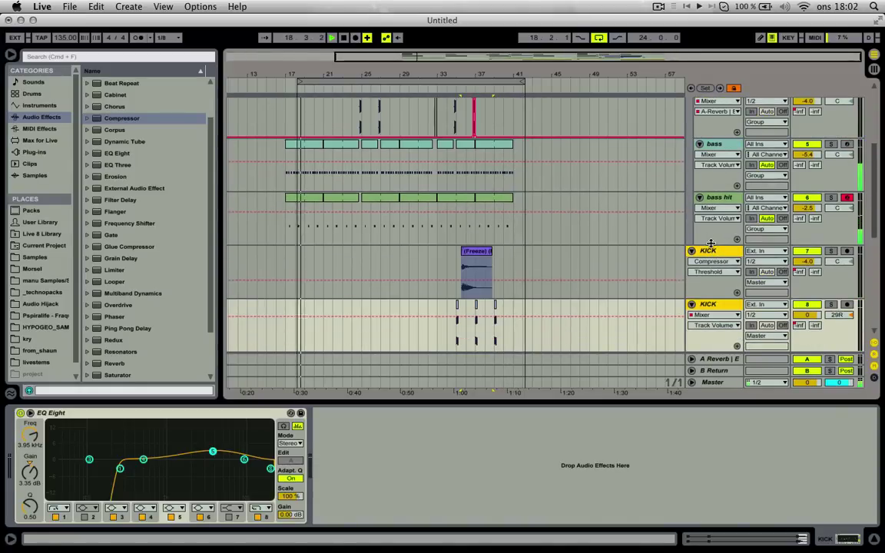
Reduce the height of the grouped tracks from sidechain to bass hit and of the two ungrouped kick tracks.
scroll(710, 243, up, 10)
click(721, 146)
scroll(720, 231, down, 5)
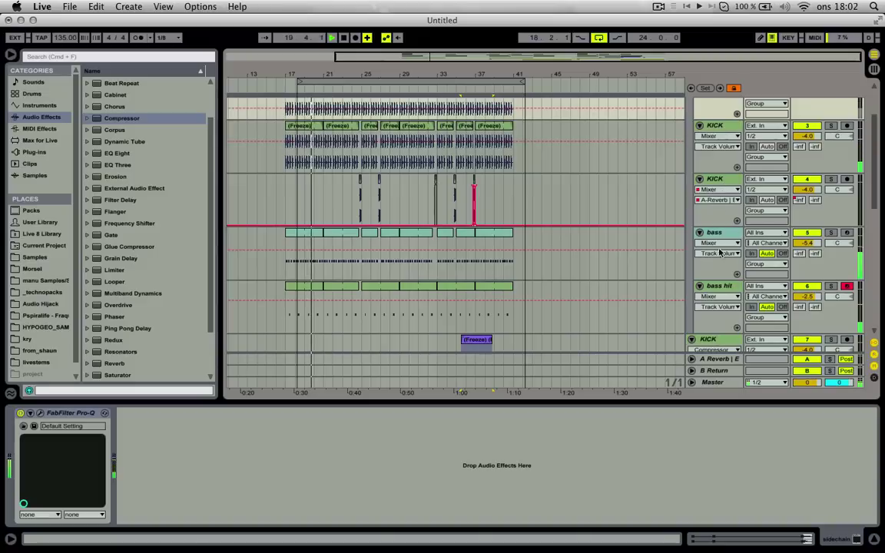
click(719, 286)
scroll(718, 280, down, 4)
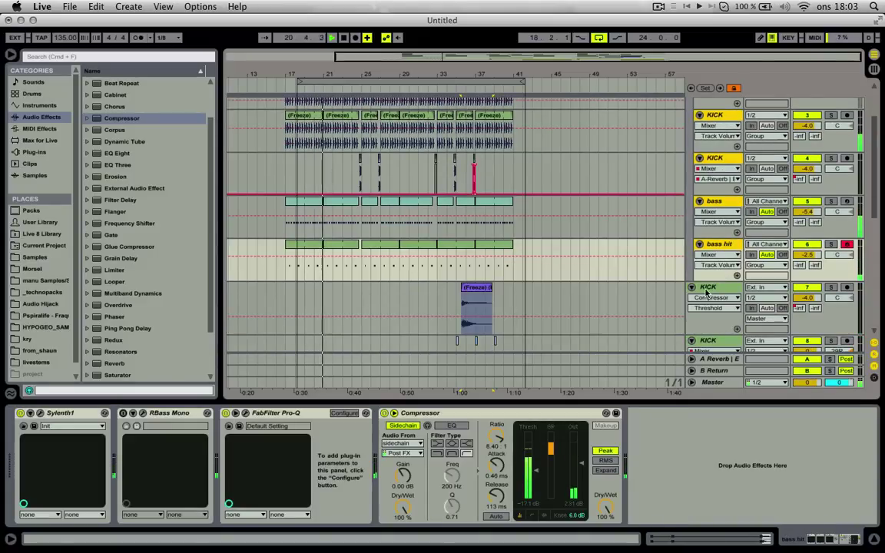
scroll(718, 281, down, 4)
click(718, 281)
click(712, 336)
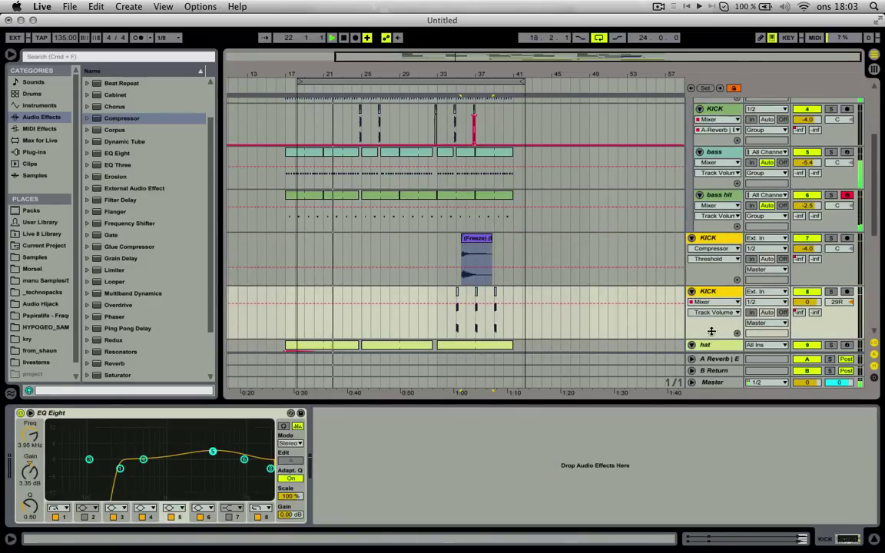
drag(711, 332, 709, 322)
Extend the arrangement loop's start back to 17.1.1.
click(470, 238)
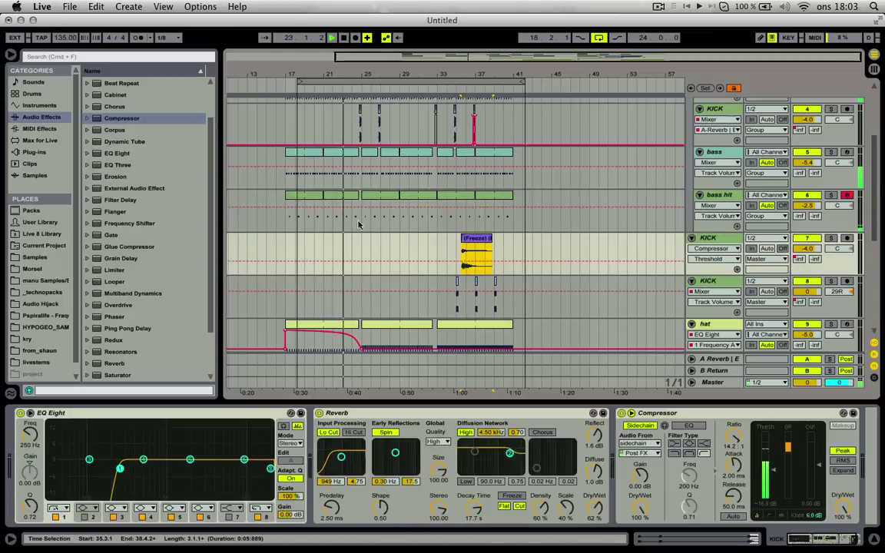
click(289, 82)
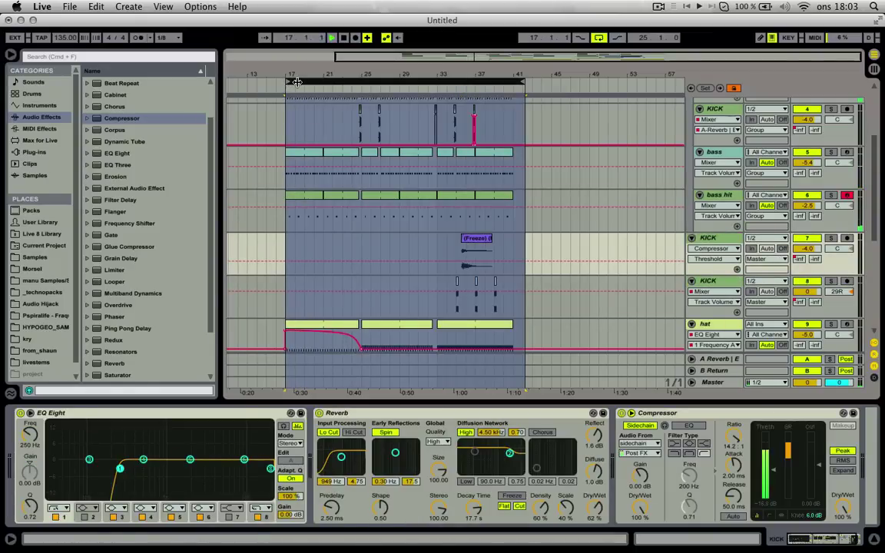
click(296, 196)
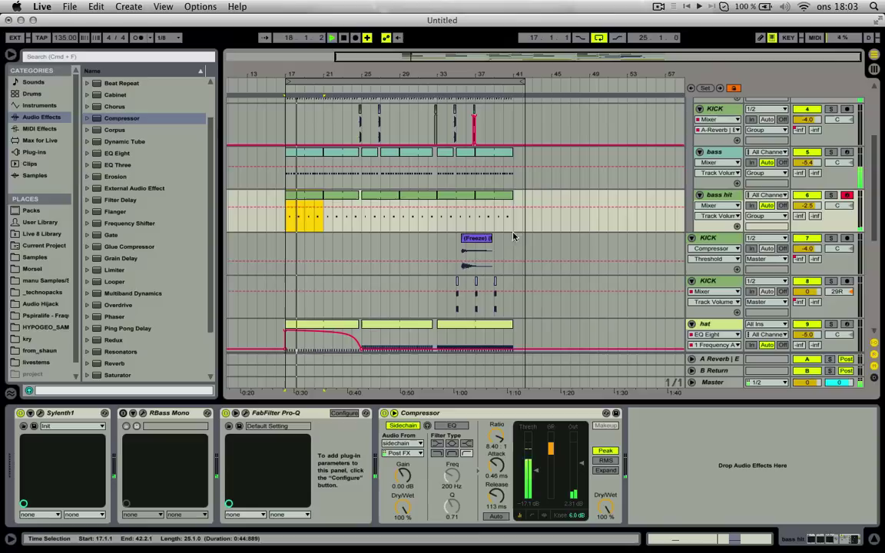
Duplicate the time of bars 33 to 41 across all tracks and end the loop at bar 49 for a 32-bar length.
click(512, 237)
key(super+shift+d)
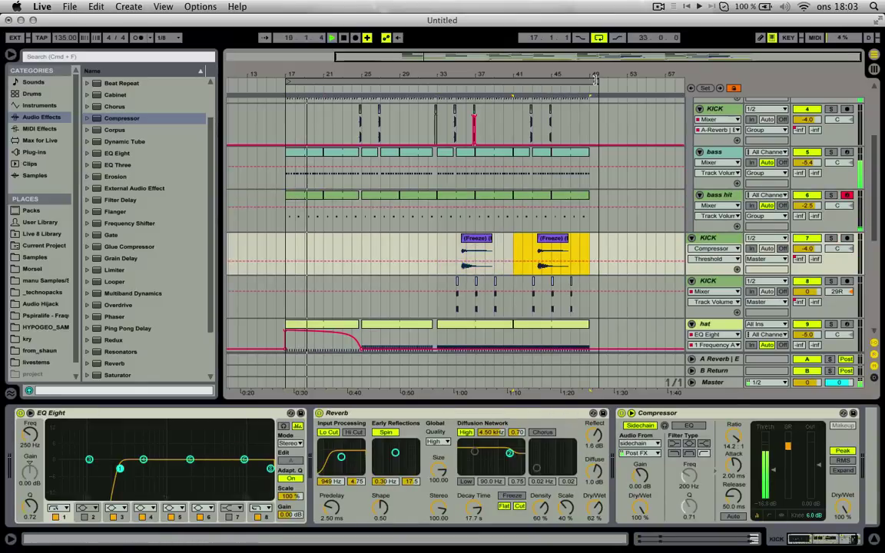
drag(595, 80, 589, 82)
click(589, 250)
Insert an empty eight-bar MIDI clip on the Drum Rack track from 41.1.1 to 49.1.1.
scroll(584, 245, down, 5)
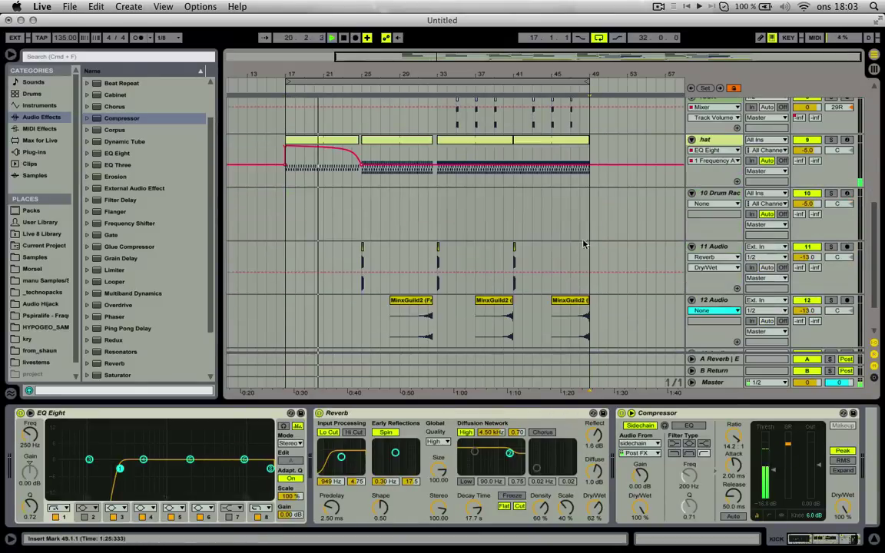
scroll(476, 166, down, 1)
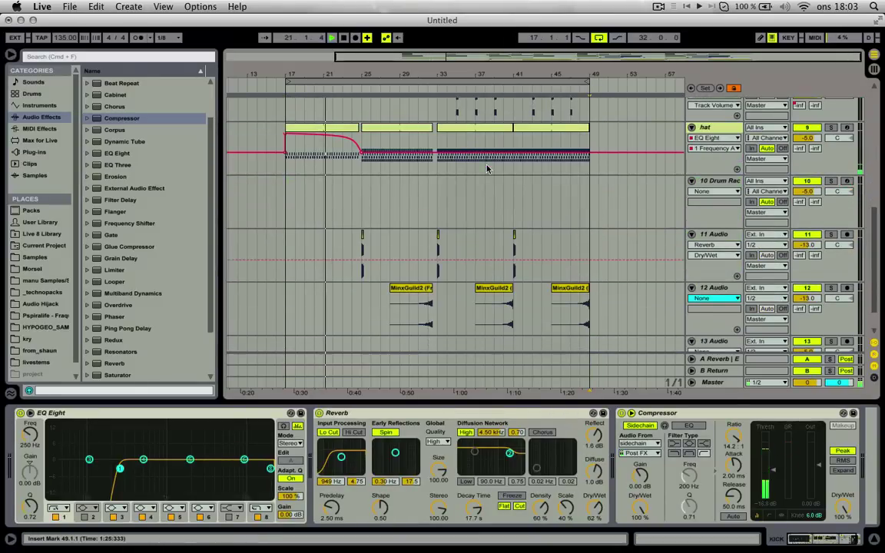
click(714, 181)
drag(511, 189, 586, 179)
right_click(549, 196)
click(576, 253)
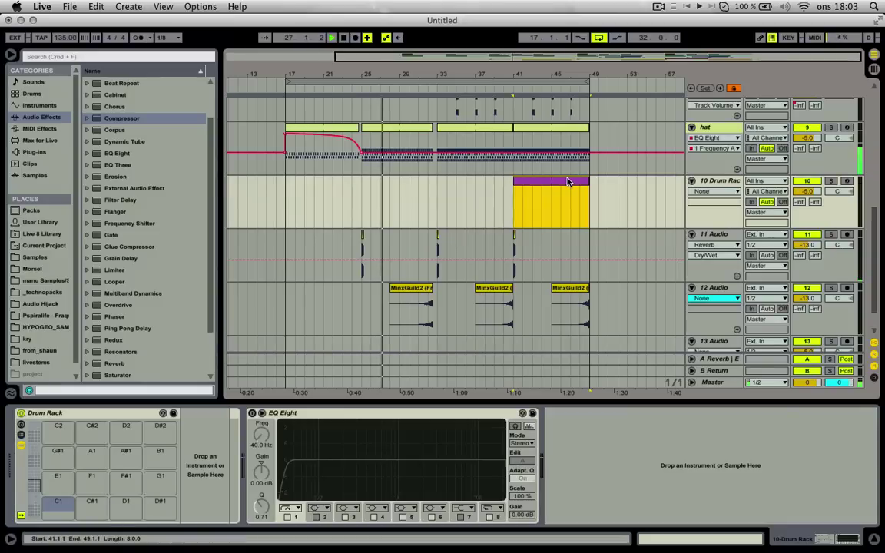
Rename the Drum Rack track snareclap and recolour it yellow.
click(709, 183)
key(super+r)
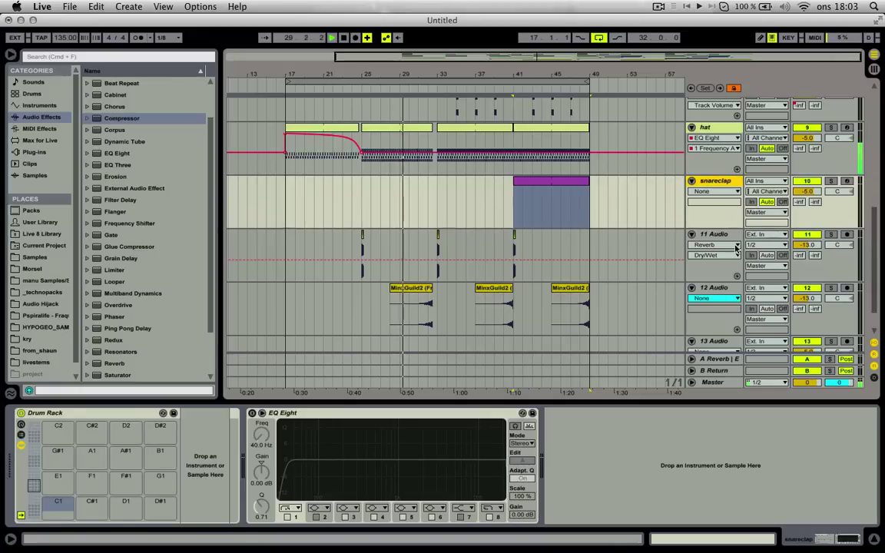
right_click(714, 181)
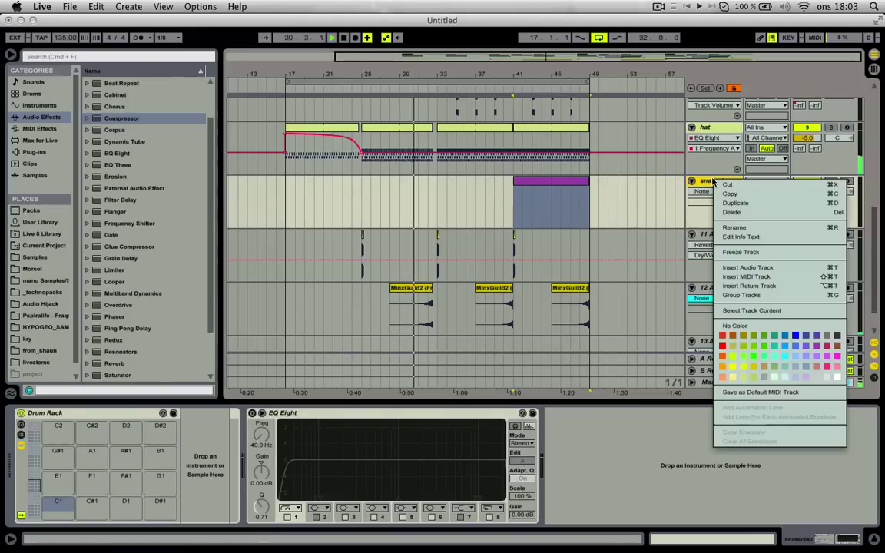
click(752, 368)
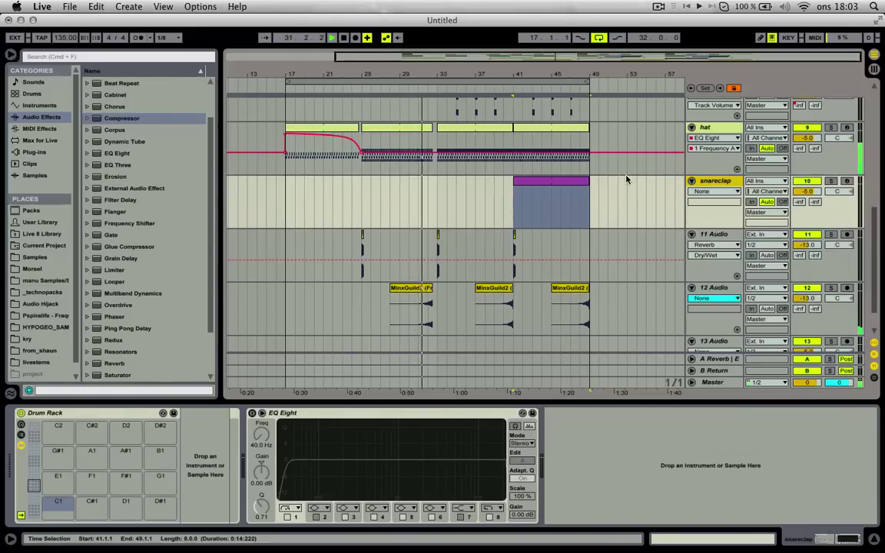
Recolour the snareclap track purple to match its MIDI clip.
right_click(585, 182)
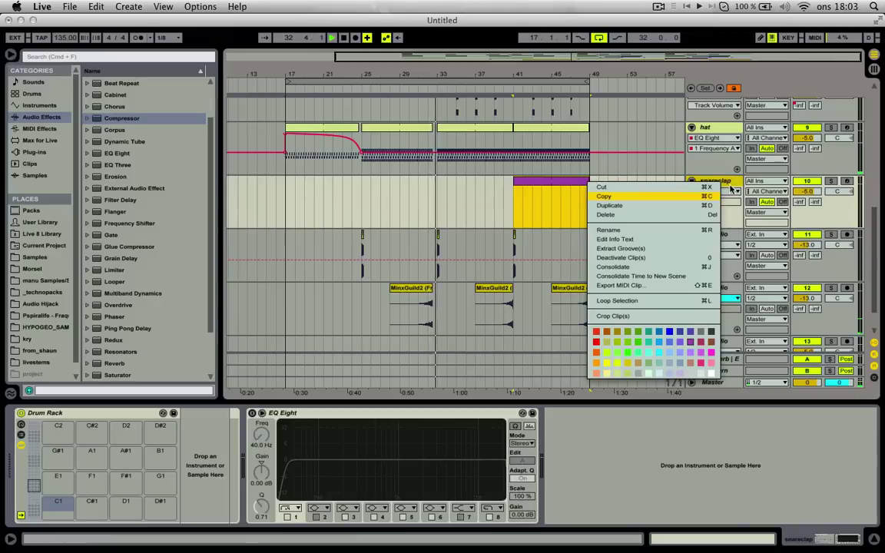
right_click(732, 187)
click(829, 340)
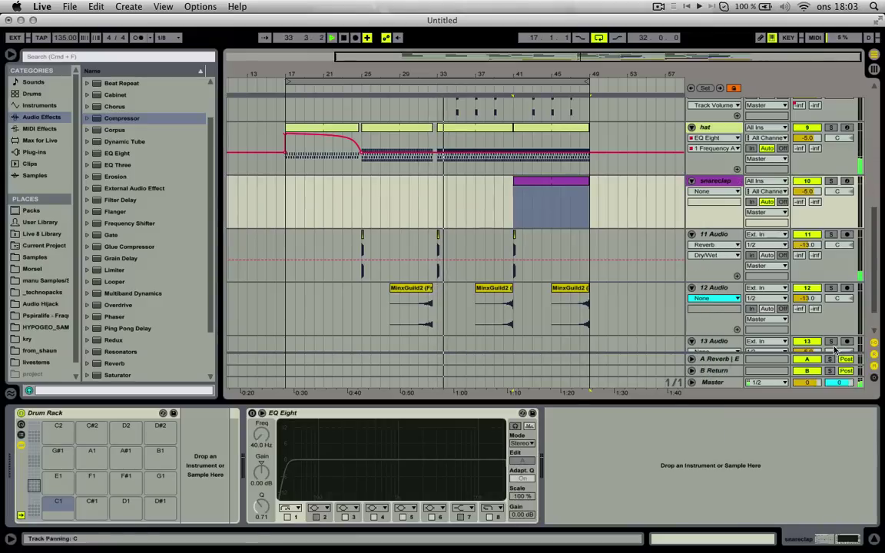
click(579, 191)
Move the first frozen kick clip on KICK track 7 to start at bar 37 and restart playback from 36.1.1.
drag(510, 71, 488, 61)
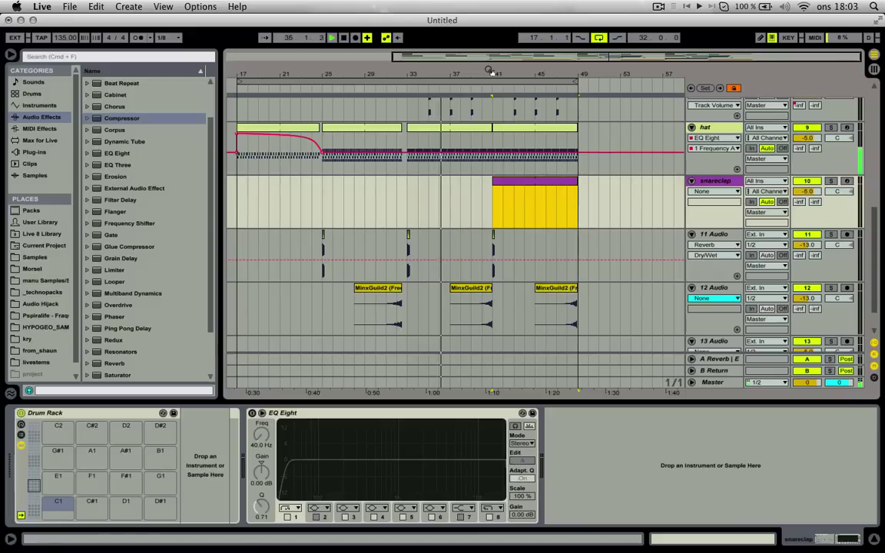
scroll(461, 230, up, 5)
click(455, 250)
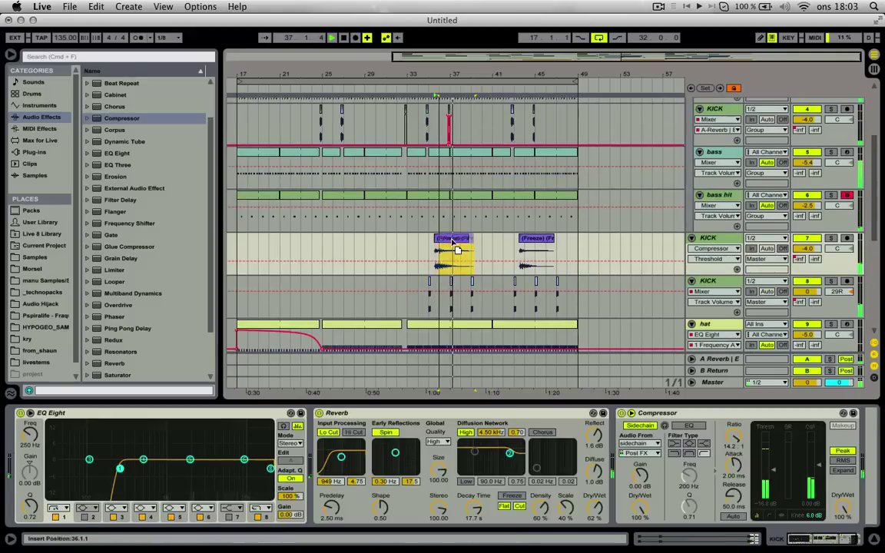
click(428, 242)
drag(453, 242, 467, 244)
key(space)
key(space)
click(443, 243)
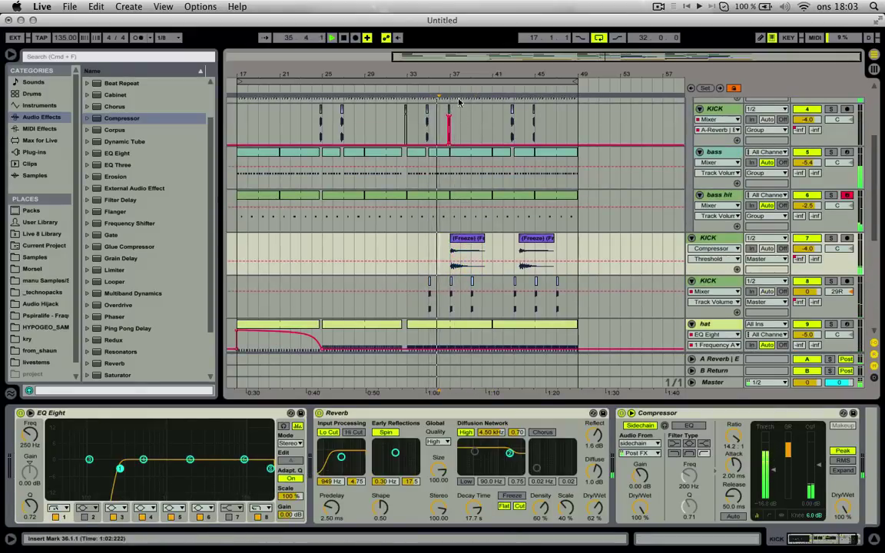
Open the sample settings of the second frozen kick clip on KICK track 7.
drag(453, 69, 453, 59)
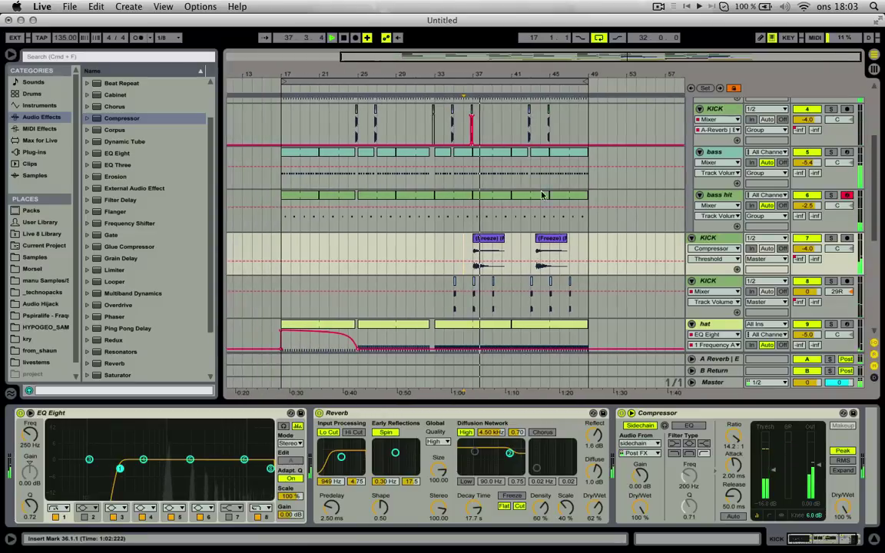
click(555, 243)
double_click(556, 240)
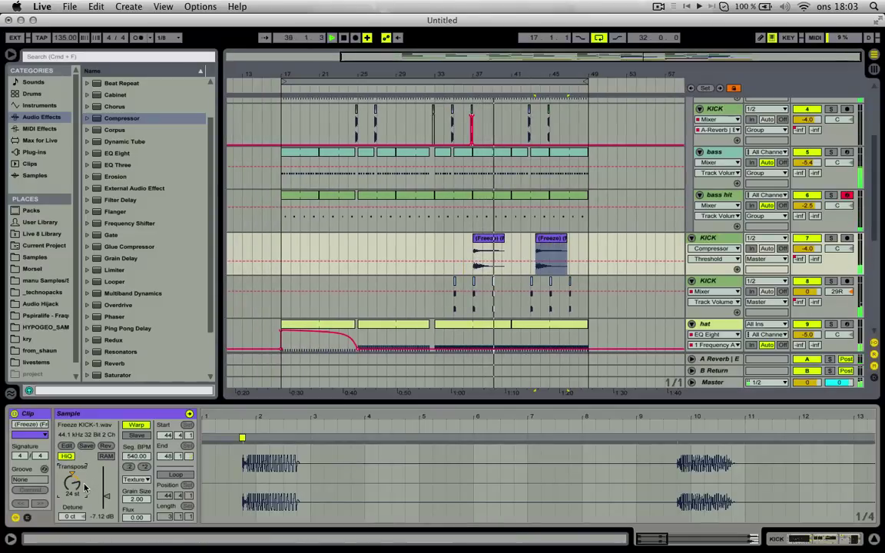
Reverse the second Freeze clip on KICK track 7 and reposition it to run from 43.4.1 to 47.1.1.
click(544, 237)
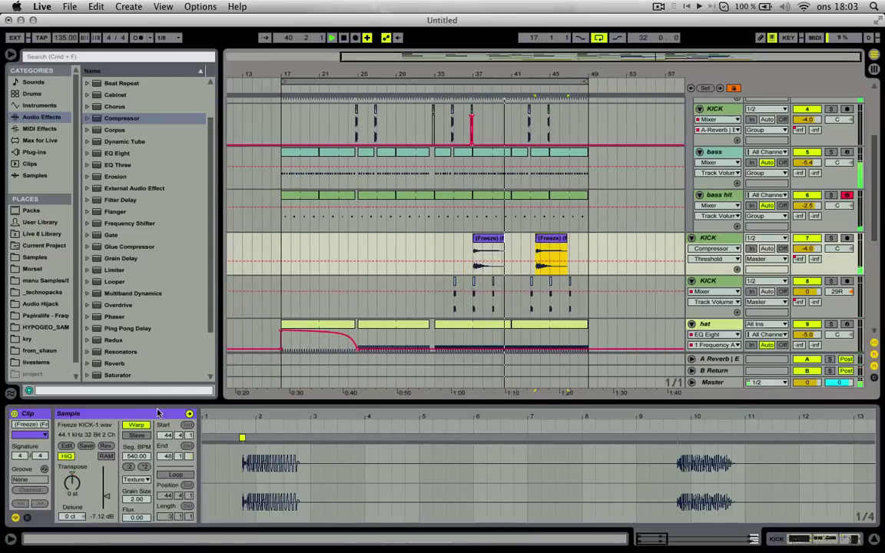
drag(543, 234, 539, 235)
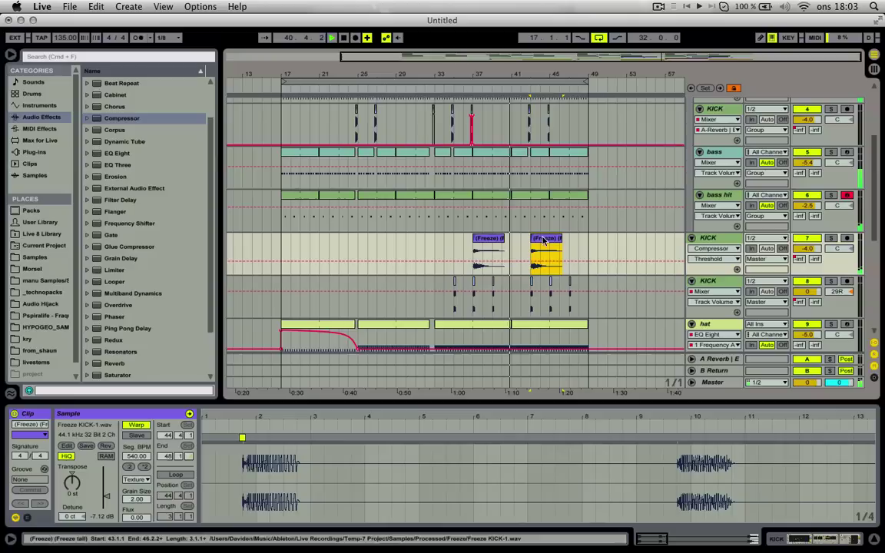
click(106, 447)
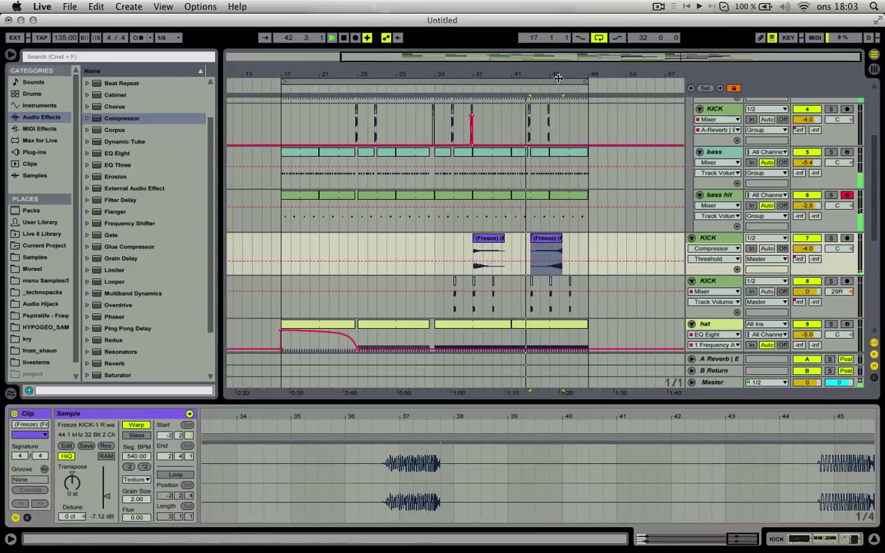
drag(557, 77, 454, 246)
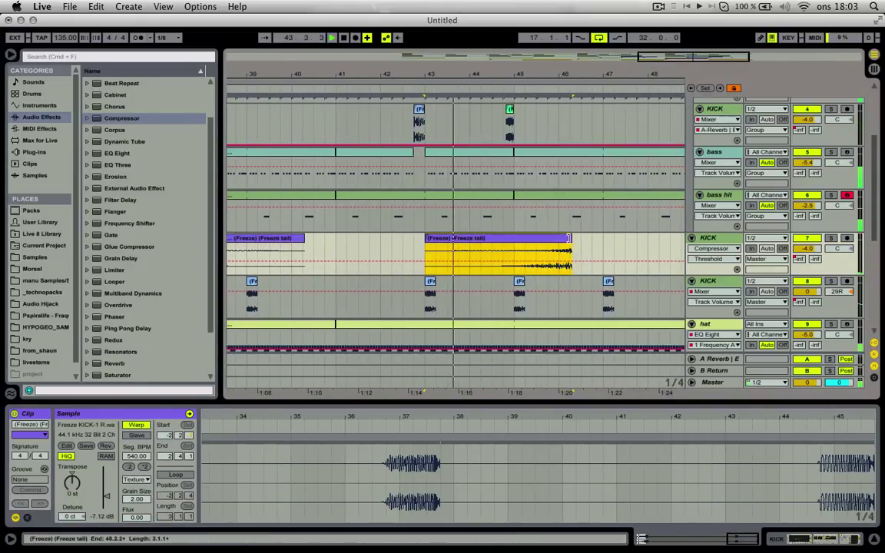
drag(525, 243, 558, 243)
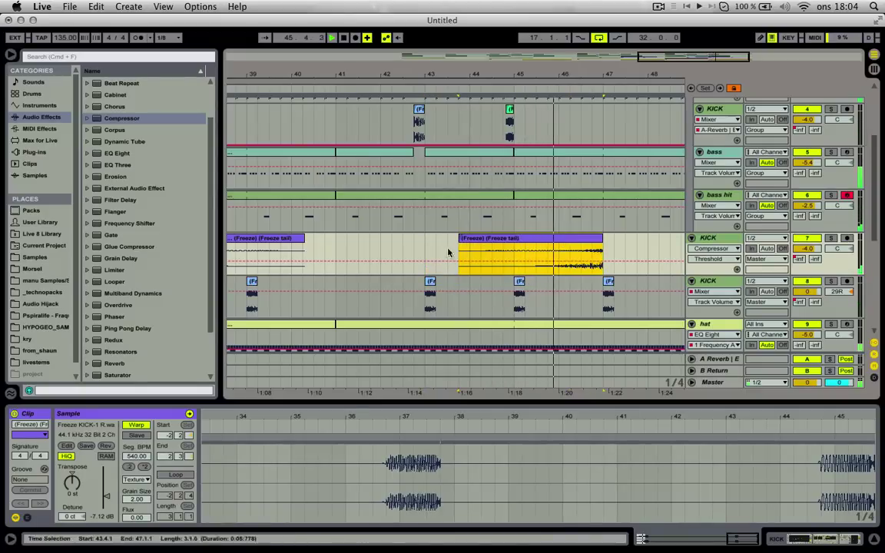
Transpose the reversed Freeze clip to 12 st and set its gain to -4.27 dB.
click(72, 483)
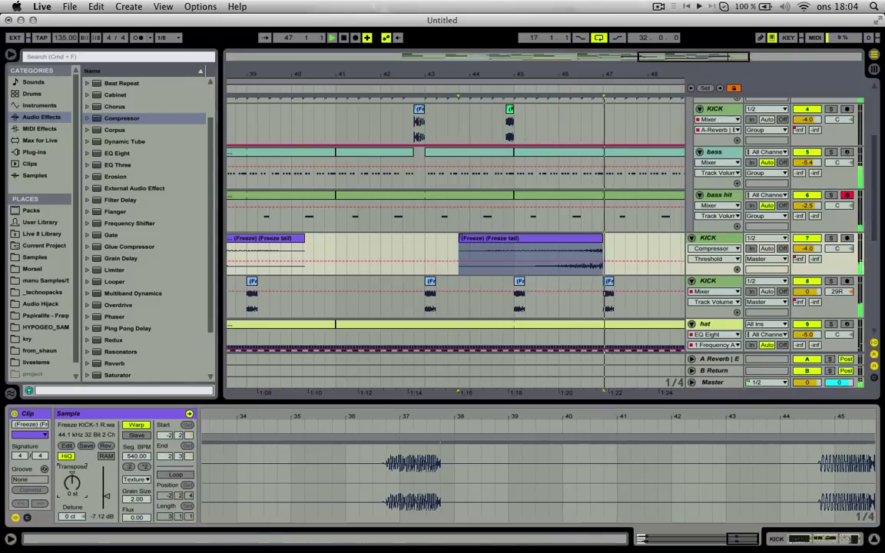
drag(559, 75, 510, 72)
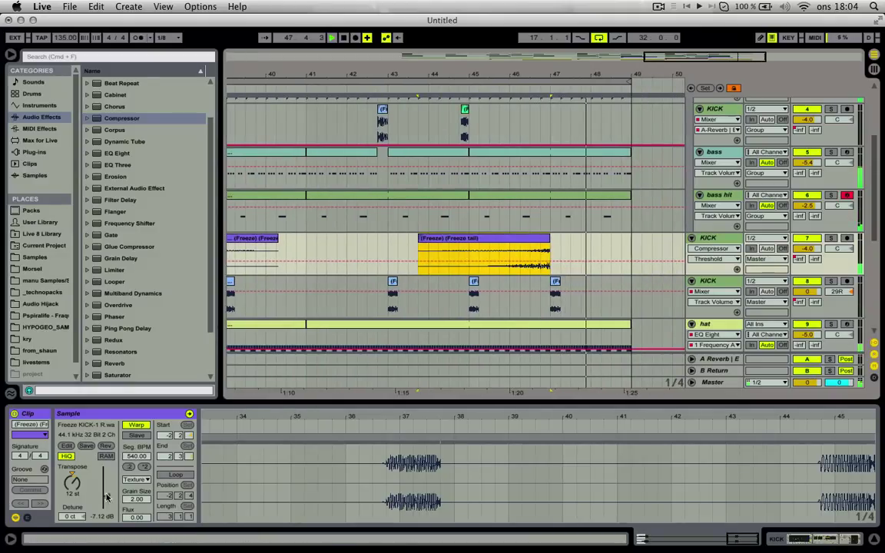
click(538, 236)
mouse_move(530, 77)
mouse_down()
mouse_move(501, 76)
mouse_move(540, 75)
mouse_up()
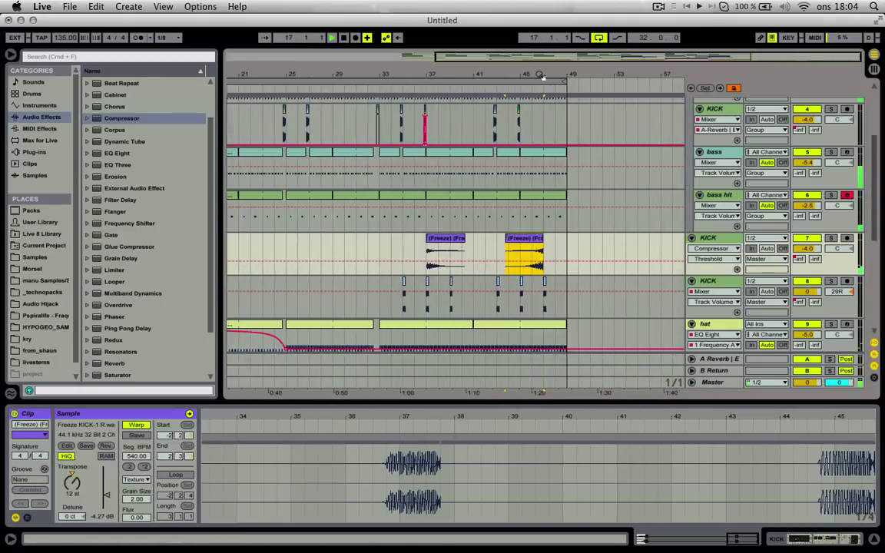
Duplicate the time of bars 33 to 49, using the two hat clips as the selection.
scroll(521, 217, down, 5)
click(450, 170)
shift+click(530, 167)
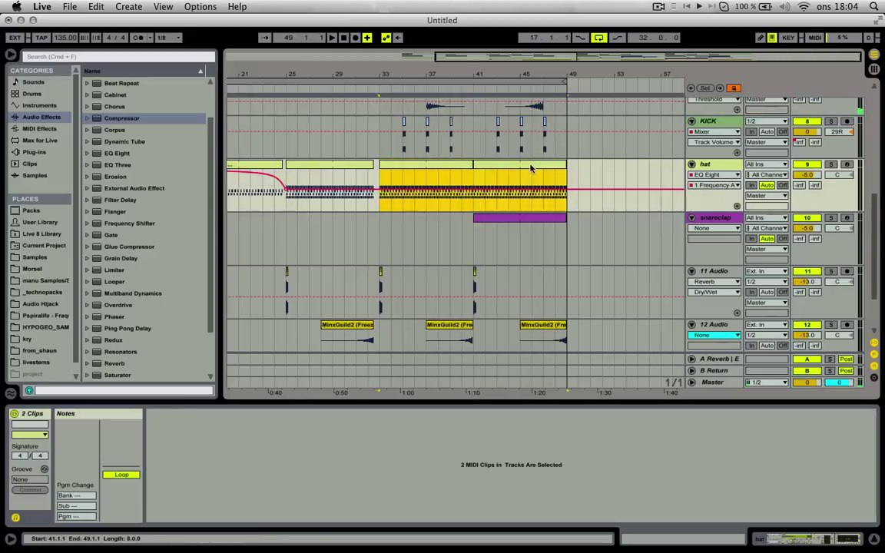
key(shift+super+d)
Move the first snareclap clip to start at bar 49 and play the transition from 48.3.1.
drag(386, 218, 479, 220)
shift+click(513, 219)
drag(409, 72, 407, 74)
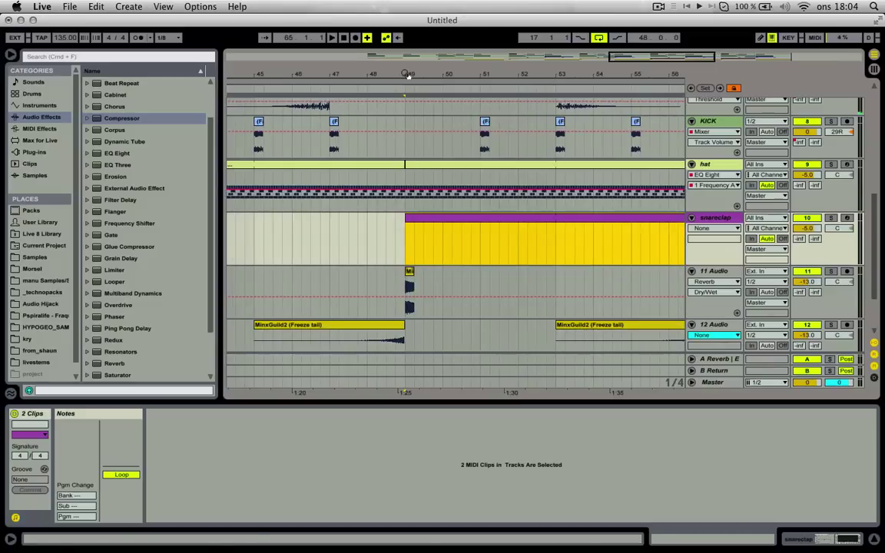
drag(405, 235, 424, 234)
click(387, 230)
key(space)
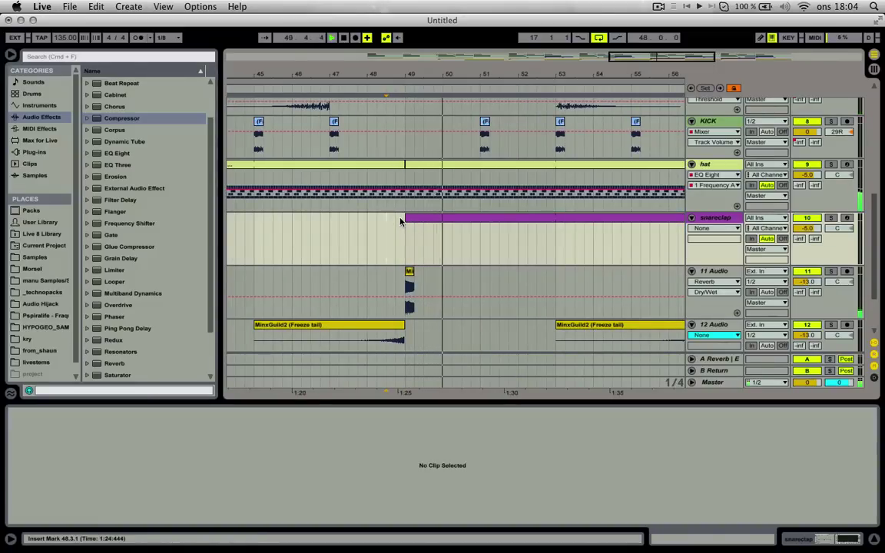
Duplicate the time of bar 49, then clear the material between bars 49 and 50 on all tracks.
key(space)
drag(409, 245, 446, 239)
key(shift+super+d)
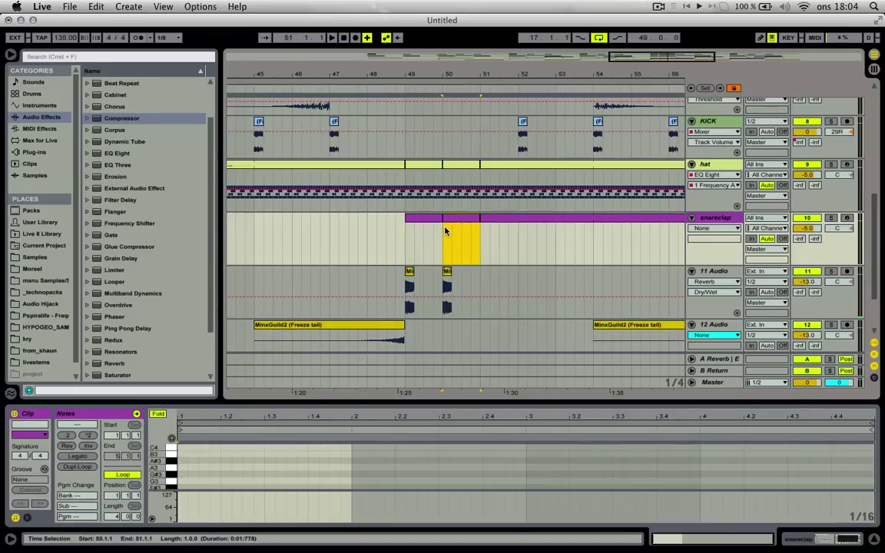
scroll(448, 234, up, 5)
drag(442, 149, 408, 435)
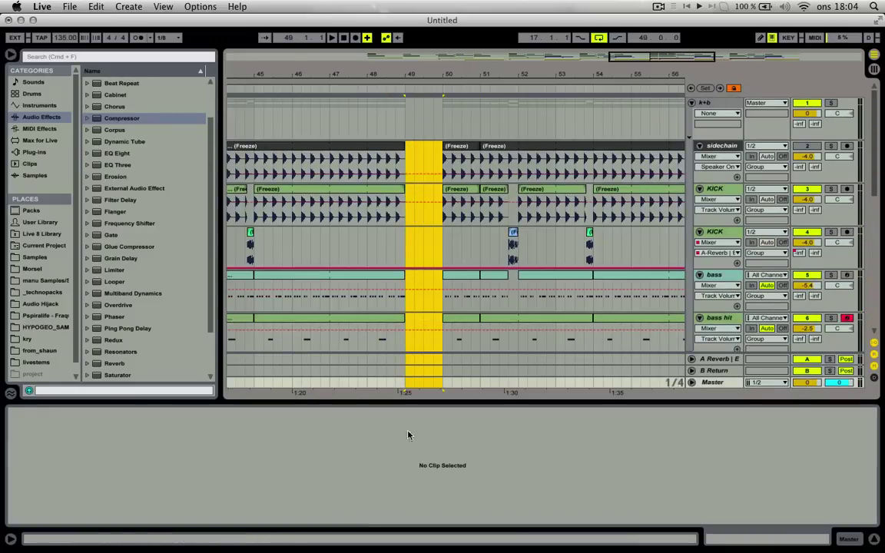
Extend the KICK clip on track 3 to 49.2.1 and the sidechain clip to bar 50.
click(370, 207)
key(space)
drag(403, 189, 414, 188)
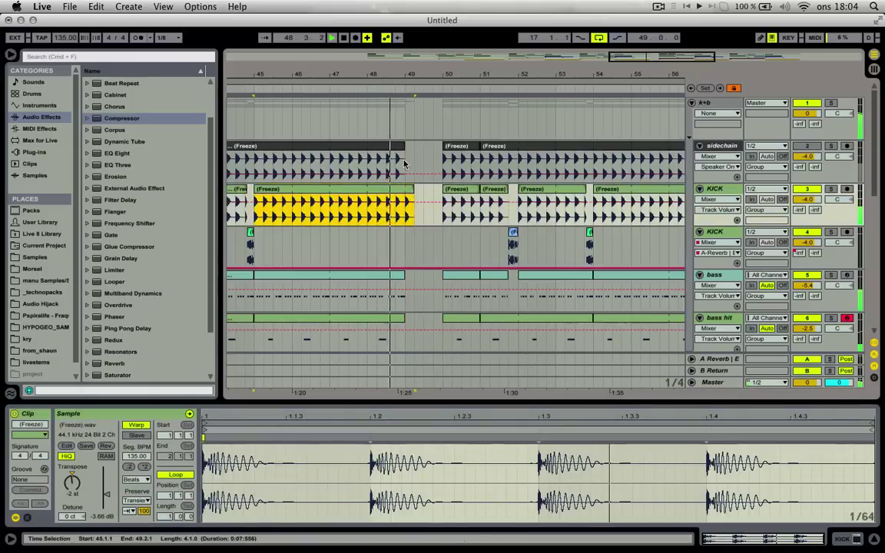
drag(403, 146, 443, 146)
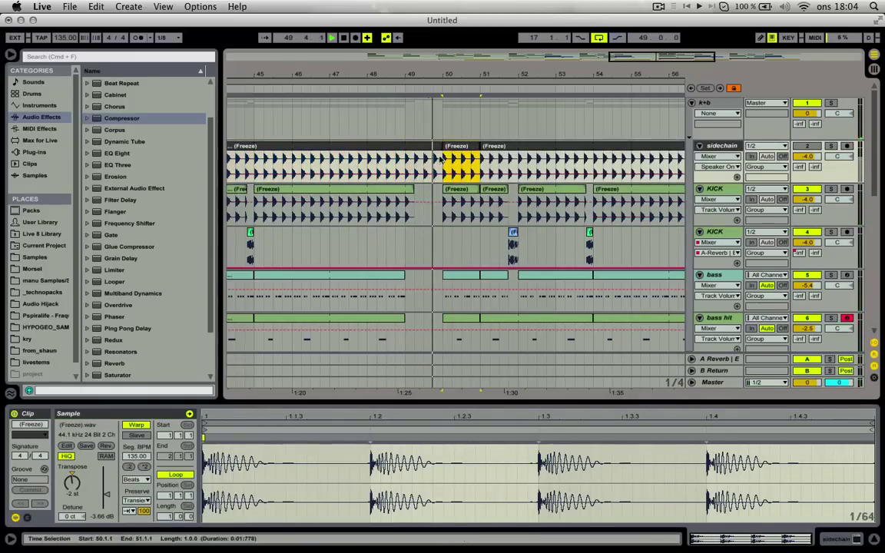
Copy the KICK hit at 49.1.1 to 49.4.1 and 49.4.3 and play back the fill.
drag(448, 75, 446, 122)
key(space)
drag(305, 210, 320, 211)
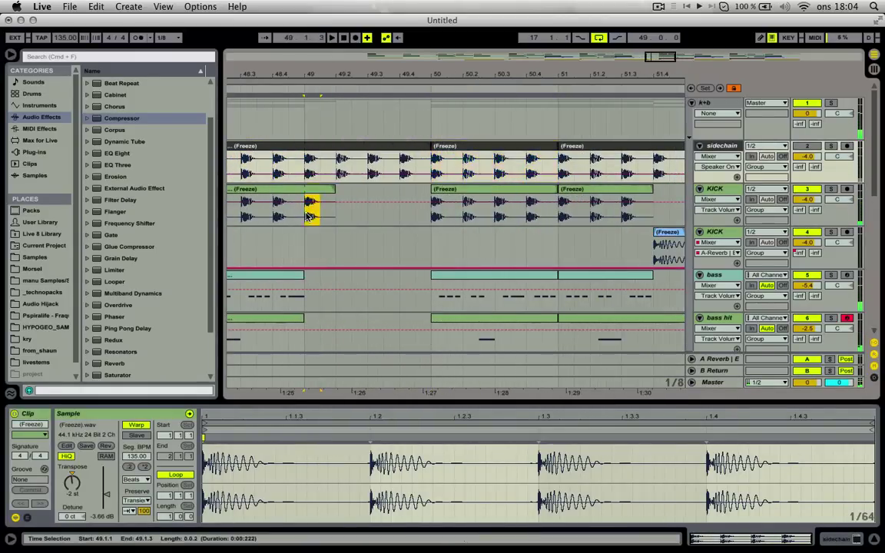
click(407, 214)
key(super+v)
click(401, 206)
key(space)
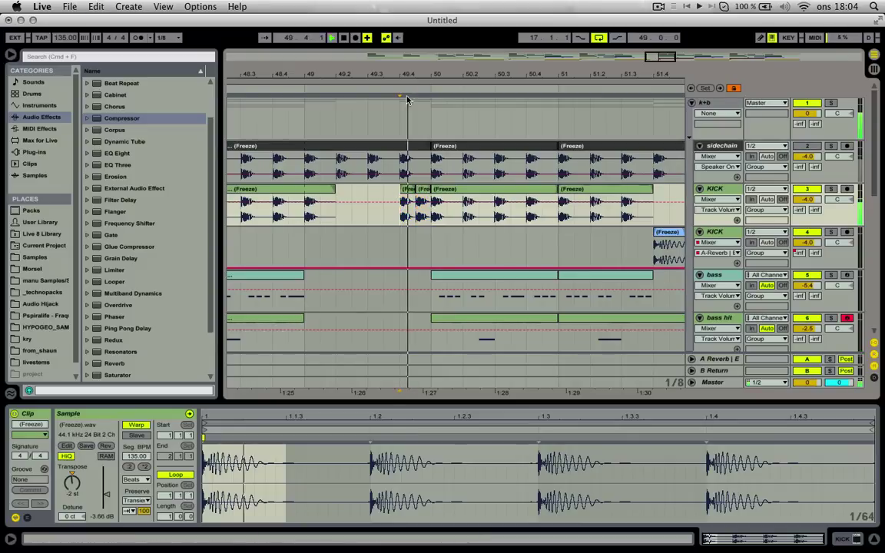
Split the copied KICK hit at 49.4.2 and rearrange the fill into two short hits at 49.4.3 and 49.4.4.
key(space)
drag(409, 75, 409, 122)
key(super+e)
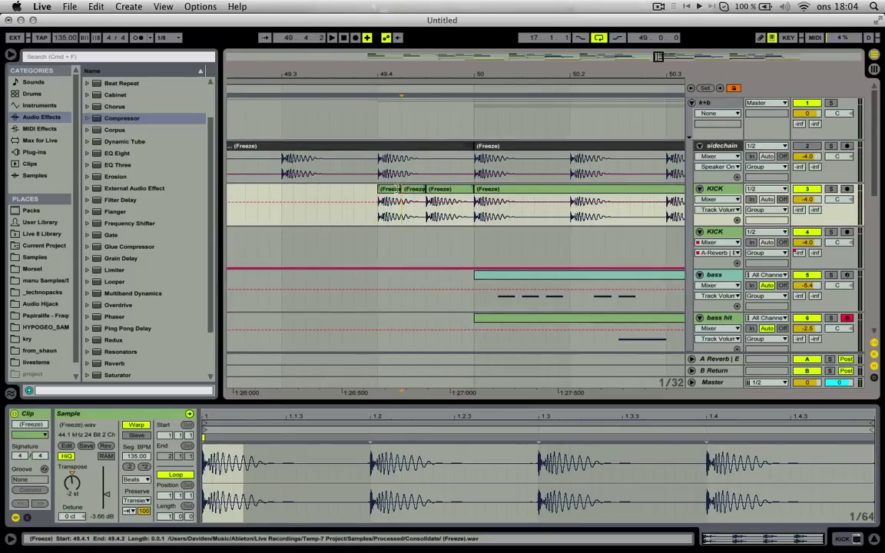
drag(388, 189, 460, 188)
click(416, 189)
key(Delete)
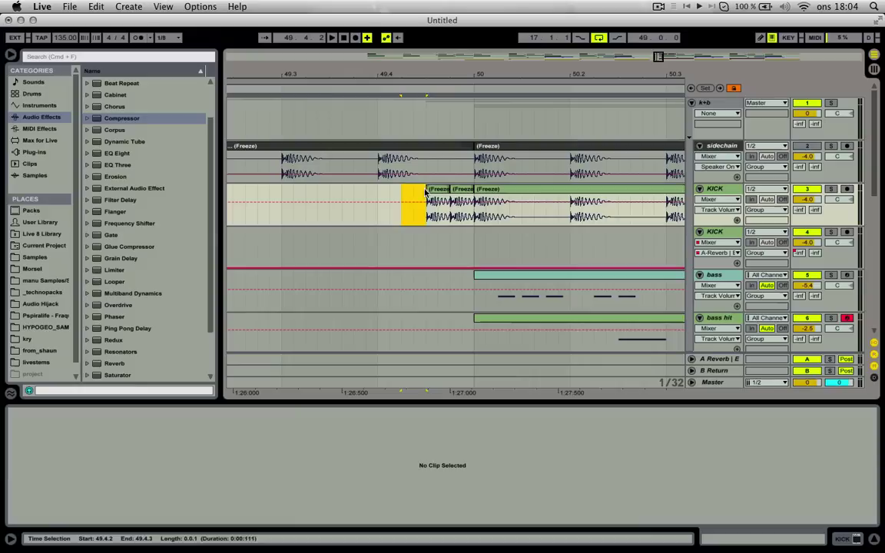
Play back the kick fill in the break, starting again from bar 48.
click(408, 191)
key(space)
click(433, 190)
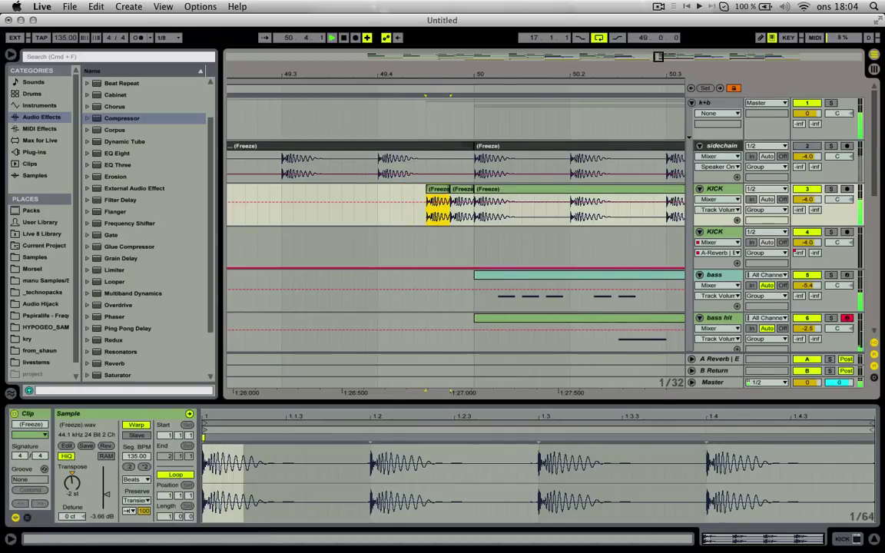
drag(426, 75, 425, 34)
click(298, 234)
key(space)
key(space)
scroll(307, 237, down, 10)
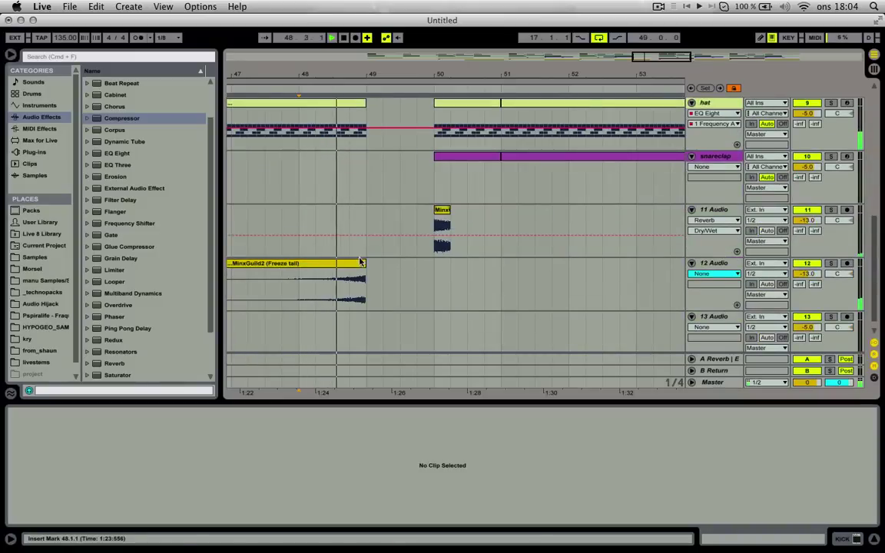
Insert a new MIDI track below the 12 Audio track.
click(355, 267)
scroll(413, 246, up, 5)
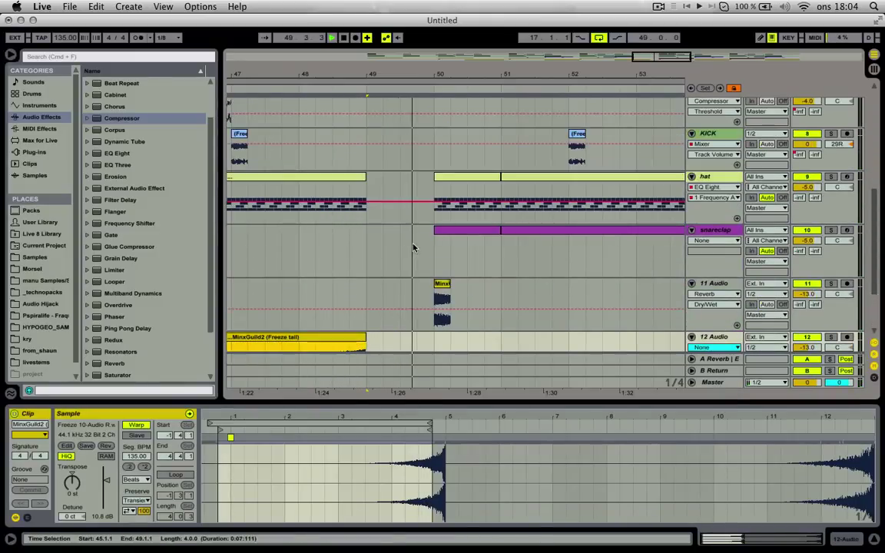
scroll(414, 245, down, 6)
right_click(718, 252)
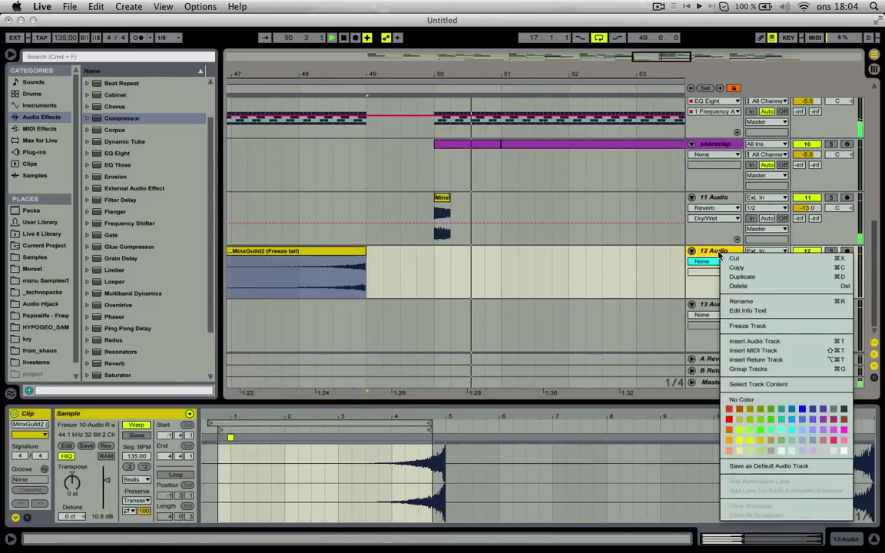
click(756, 350)
Extend the second snareclap clip back so that it starts at bar 50.
drag(502, 145, 434, 144)
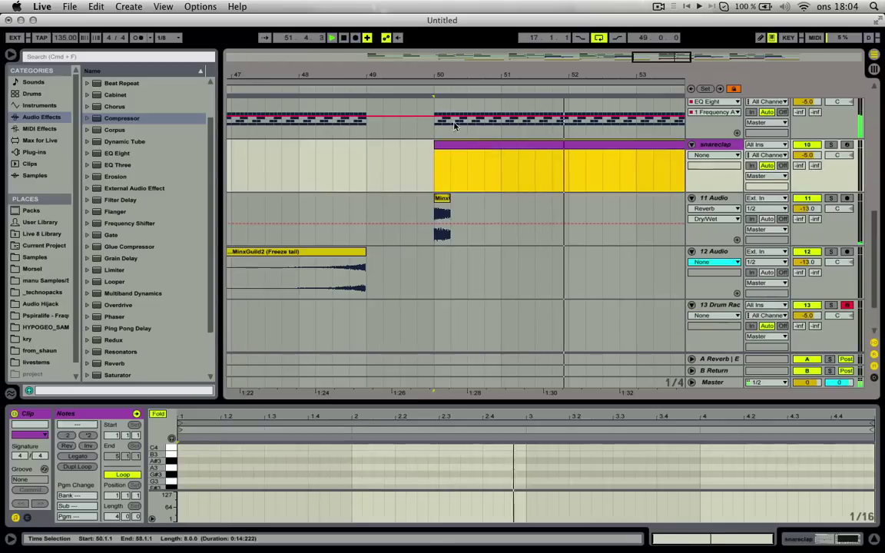
drag(372, 74, 354, 69)
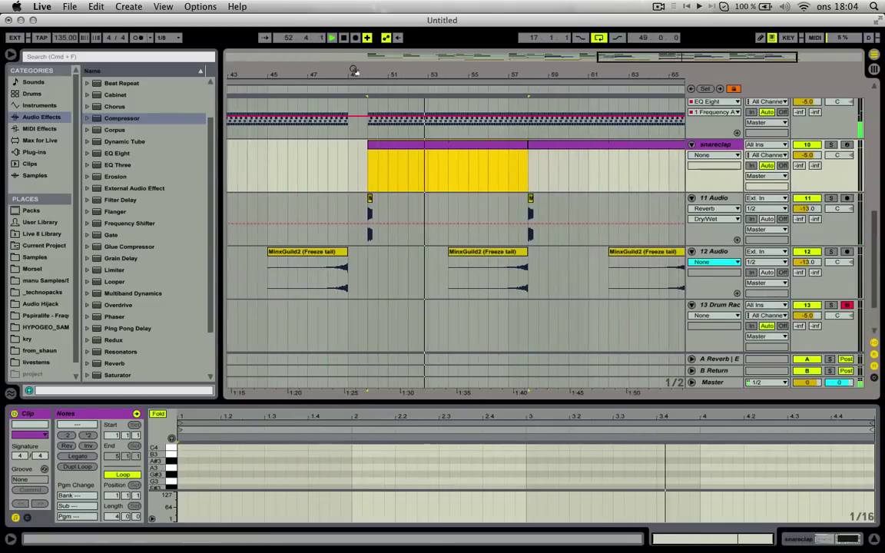
Search the _technopacks folder for "clap" and expand the SOR MTR3 Clap folder.
click(43, 292)
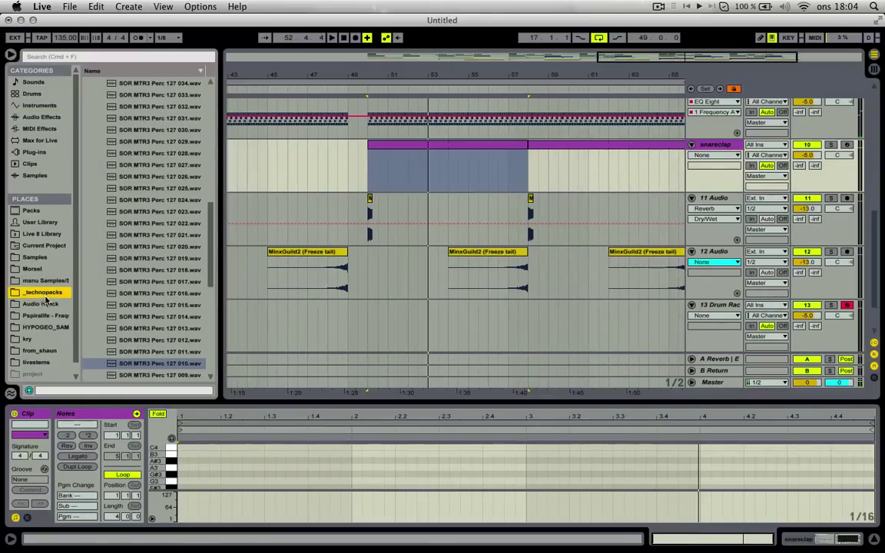
click(126, 59)
text(clap)
click(95, 105)
Audition the clap samples from SOR MTR3 Clap 031 to Clap 025.
click(128, 152)
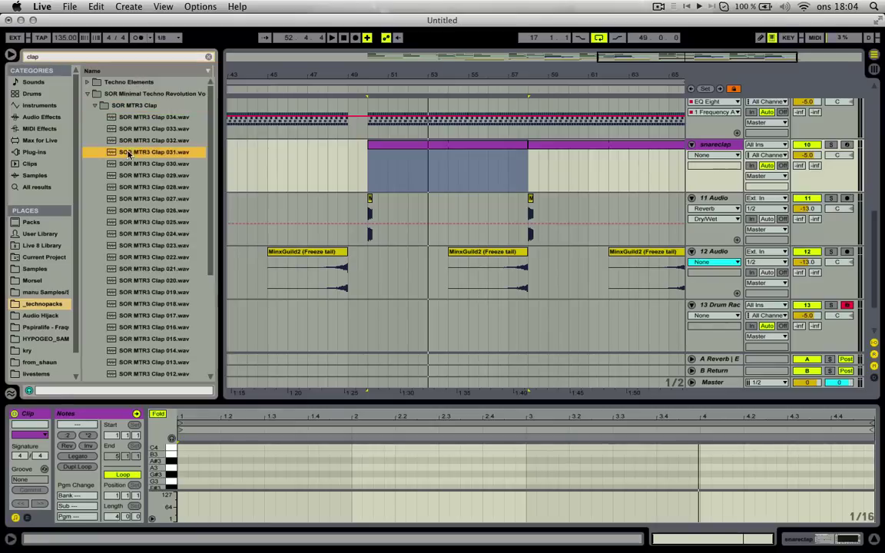
key(Down)
key(Down)
key(Down)
key(Down)
key(Down)
key(Down)
Show the snareclap track's devices and audition the clap samples from SOR MTR3 Clap 017 to Clap 007.
click(719, 145)
double_click(720, 145)
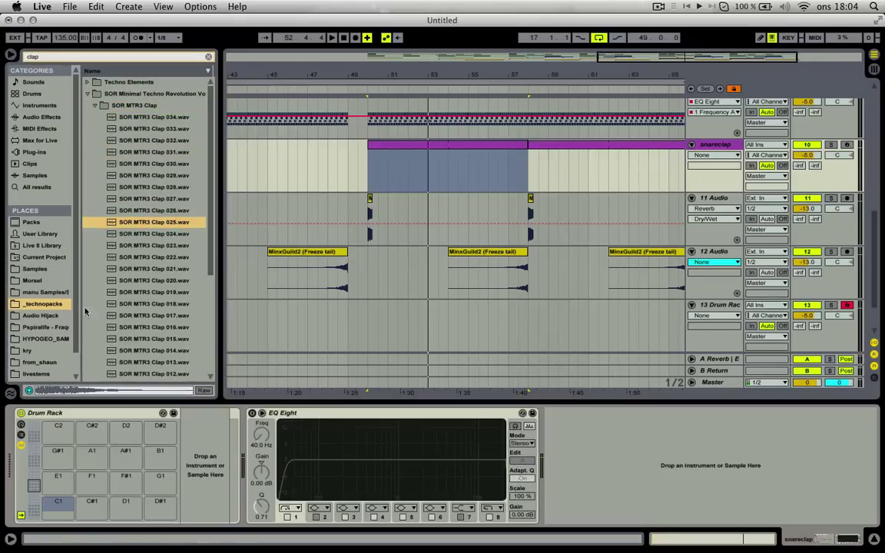
click(120, 316)
click(172, 328)
click(185, 336)
click(173, 350)
click(162, 361)
key(Down)
key(Down)
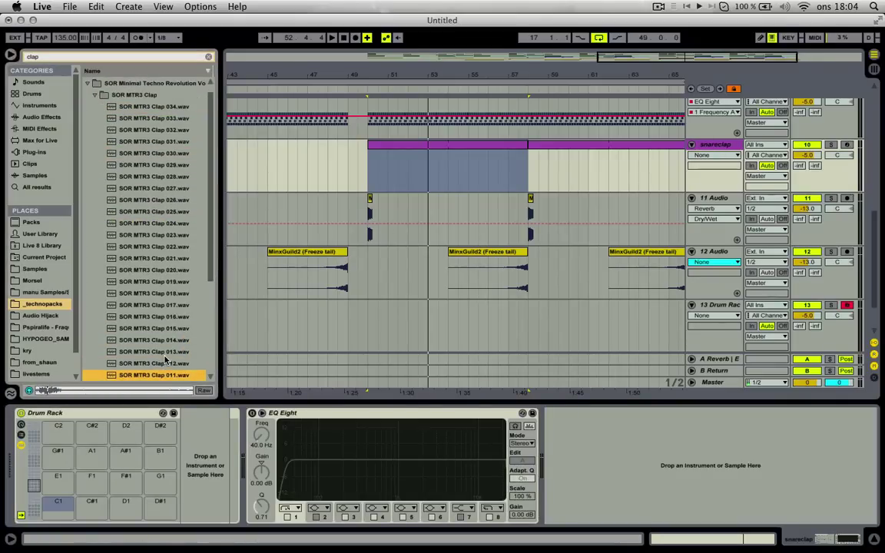
key(Down)
key(Down)
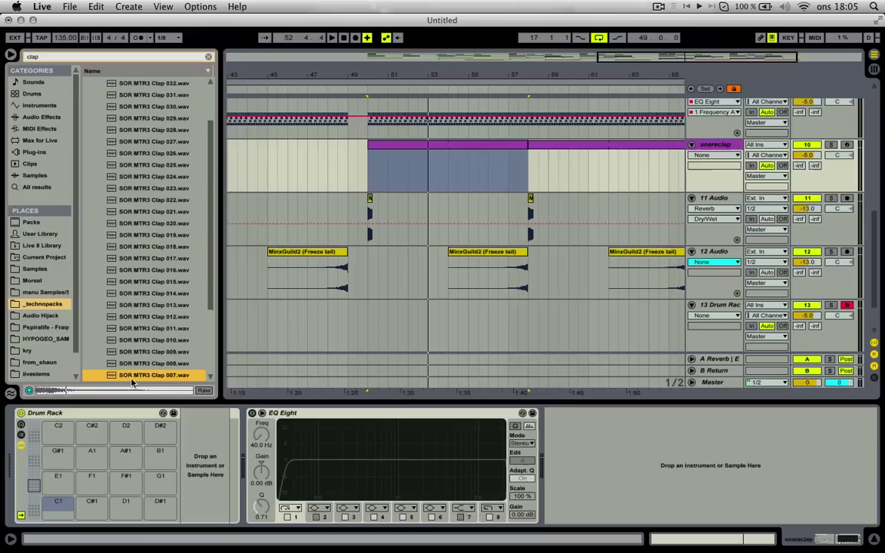
Load SOR MTR3 Clap 008 onto the C1 pad of the snareclap Drum Rack.
key(Up)
key(Up)
drag(63, 494, 60, 500)
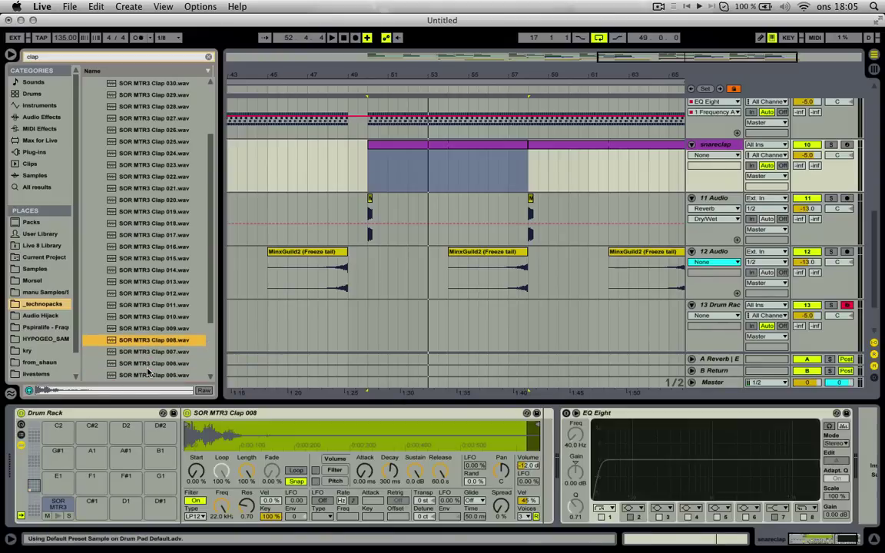
Audition the remaining samples in the SOR MTR3 Clap folder down to Clap 001.
key(Down)
key(Down)
key(Down)
key(Down)
click(161, 365)
scroll(163, 365, down, 1)
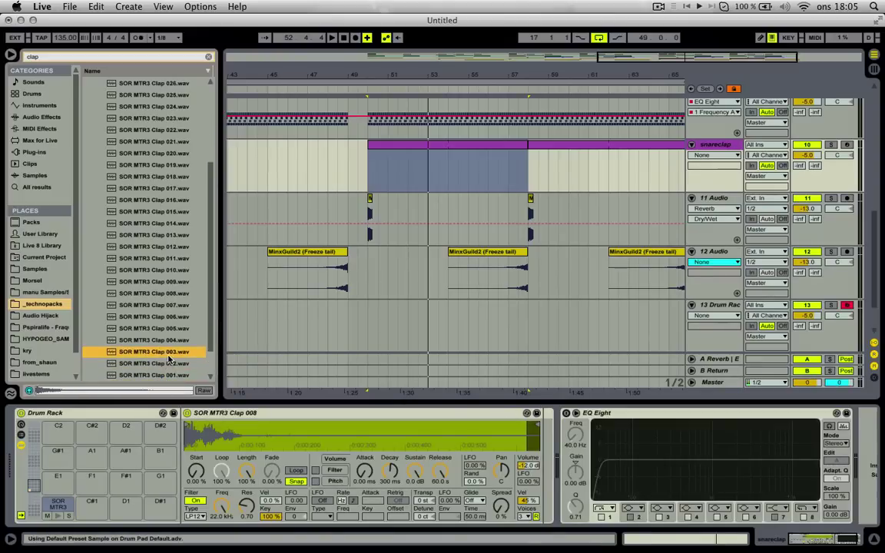
key(Down)
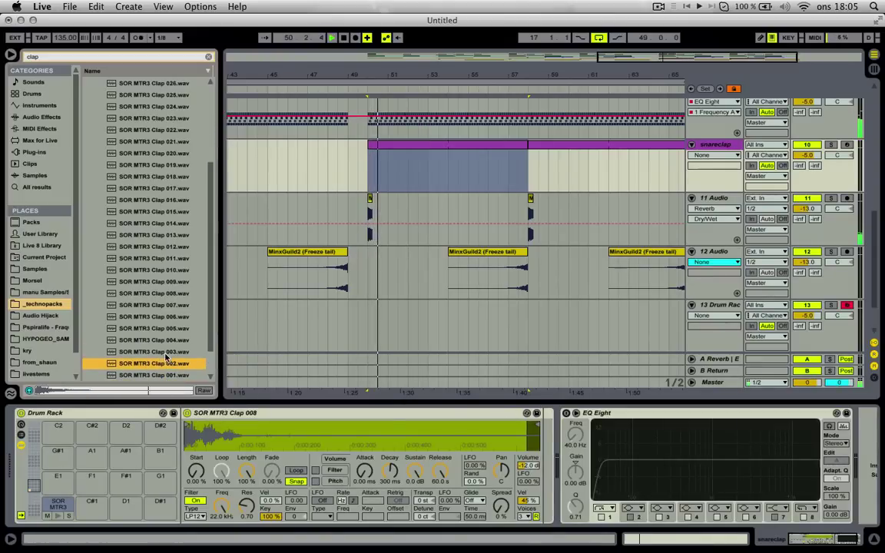
key(Down)
Check the neighbouring SOR Minimal Techno Revolution folder and reopen the SOR MTR3 Clap folder.
key(Down)
key(Right)
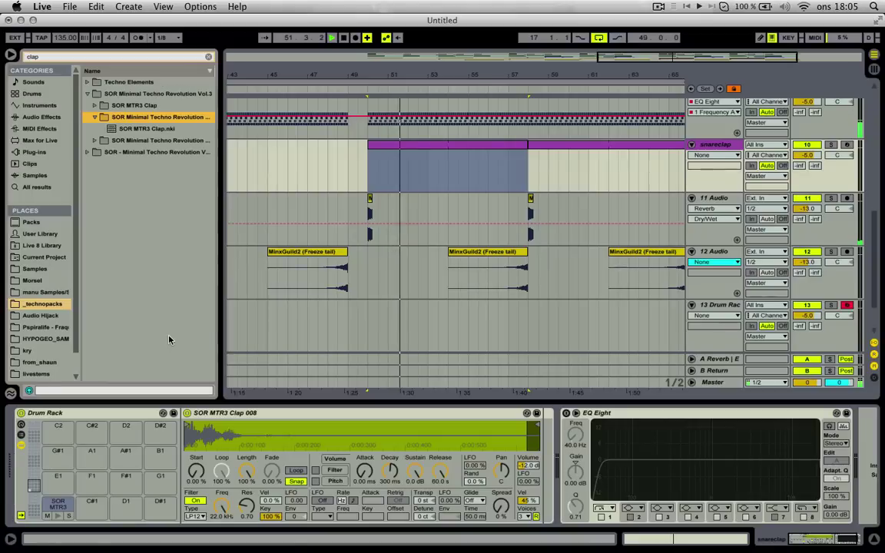
key(Up)
key(Right)
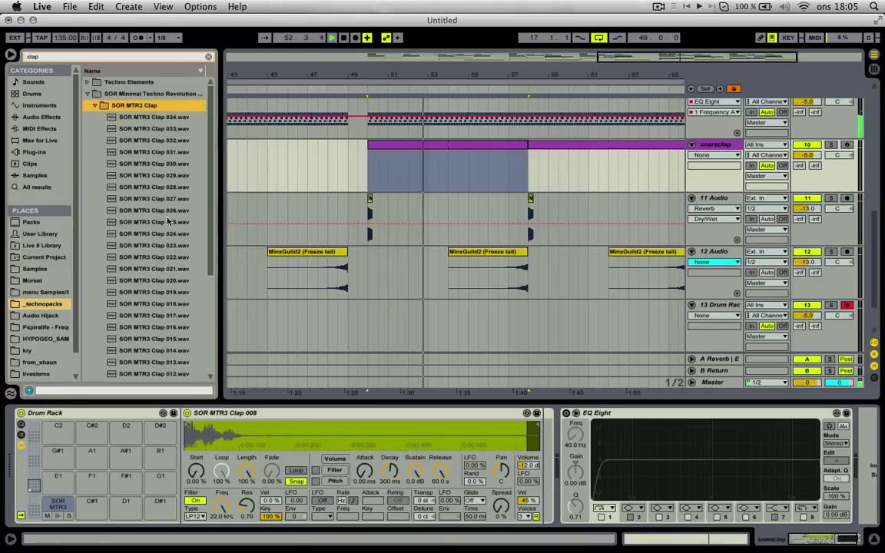
Load SOR MTR3 Clap 024 onto the C#1 pad of the snareclap Drum Rack and add its note at 1.2 in the clip.
click(163, 235)
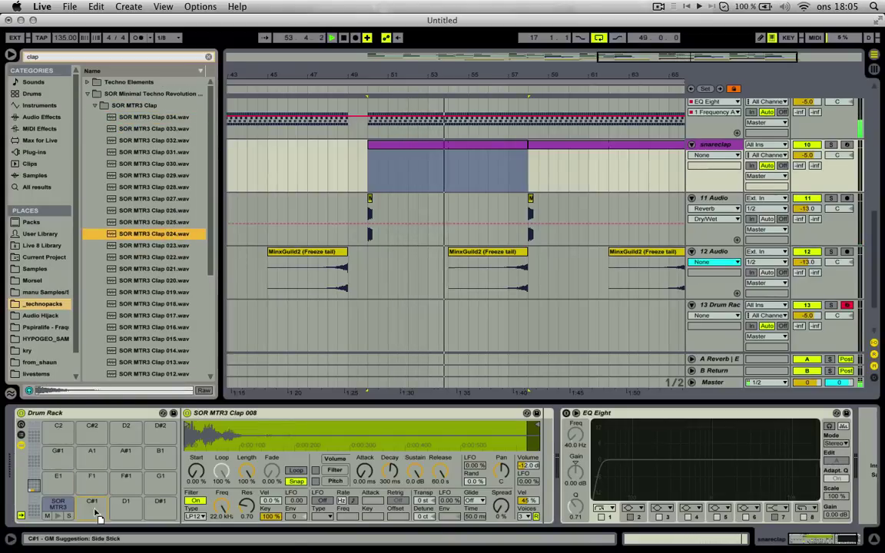
key(space)
double_click(425, 145)
click(253, 452)
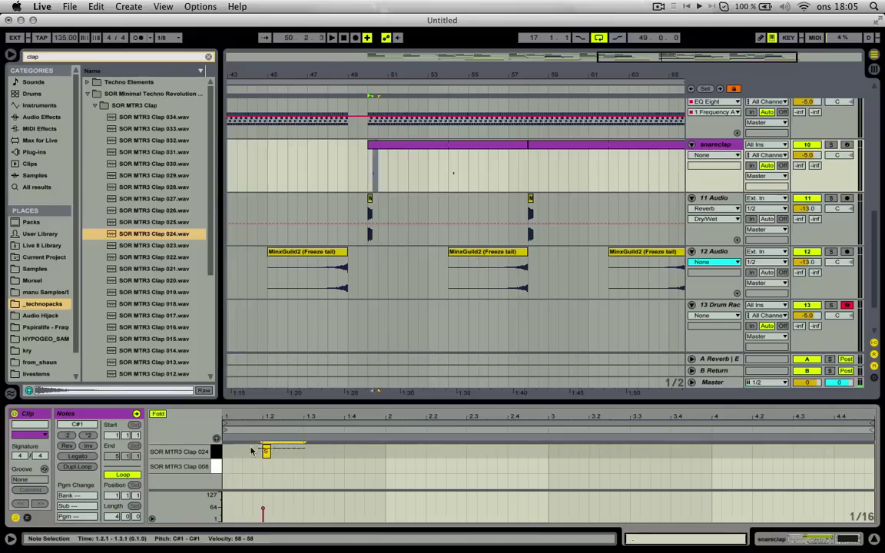
Repeat the Clap 024 note on beats 2 and 4 of all four bars and raise the velocity of all notes.
key(super+d)
drag(386, 453, 174, 453)
key(super+d)
key(super+d)
key(super+d)
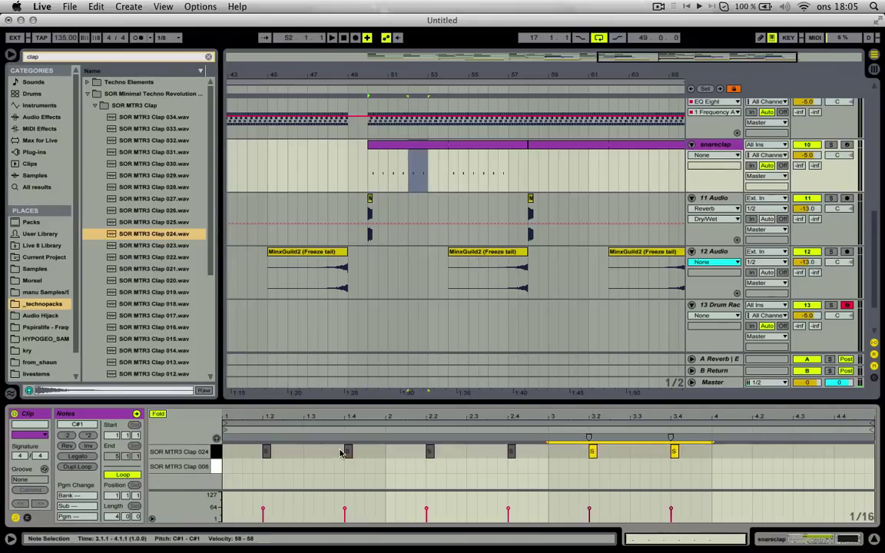
key(super+a)
key(space)
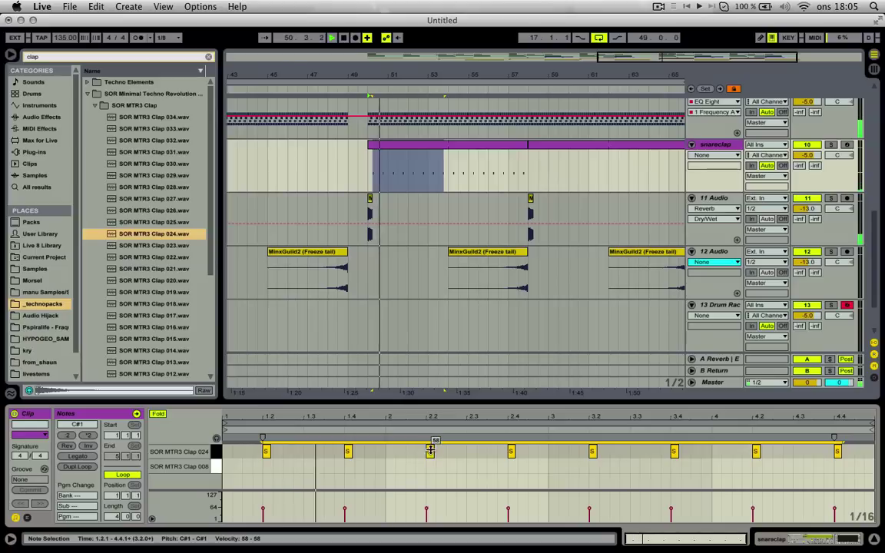
drag(430, 450, 430, 433)
Set Clap 024's decay to 493 ms, sustain to -inf dB and release to 3.71 ms, and extend the snareclap clip to bar 66.
click(700, 148)
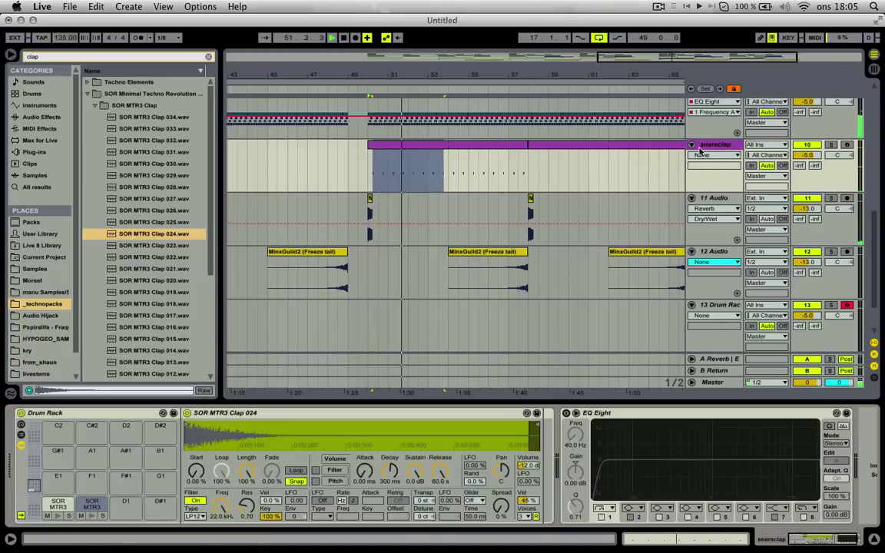
click(414, 471)
drag(440, 470, 440, 489)
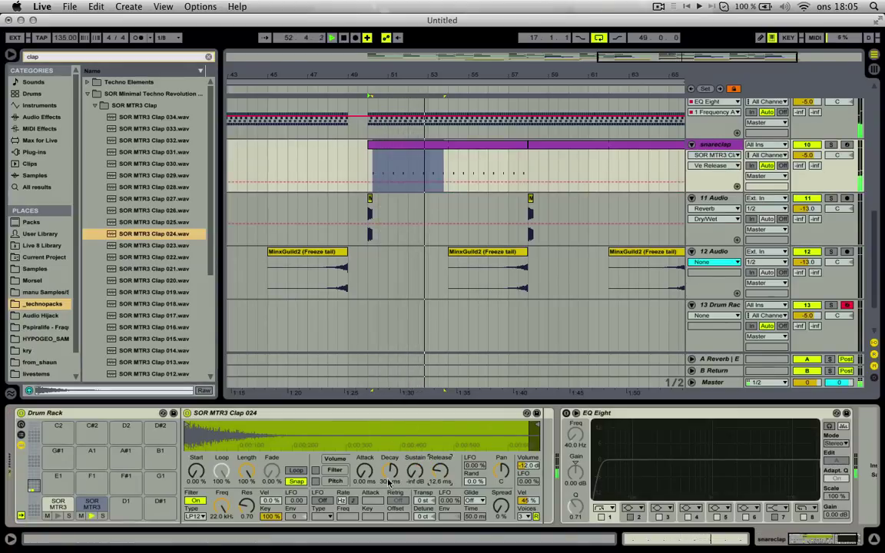
mouse_move(389, 470)
mouse_down()
mouse_move(400, 477)
mouse_move(389, 465)
mouse_up()
drag(527, 145, 591, 143)
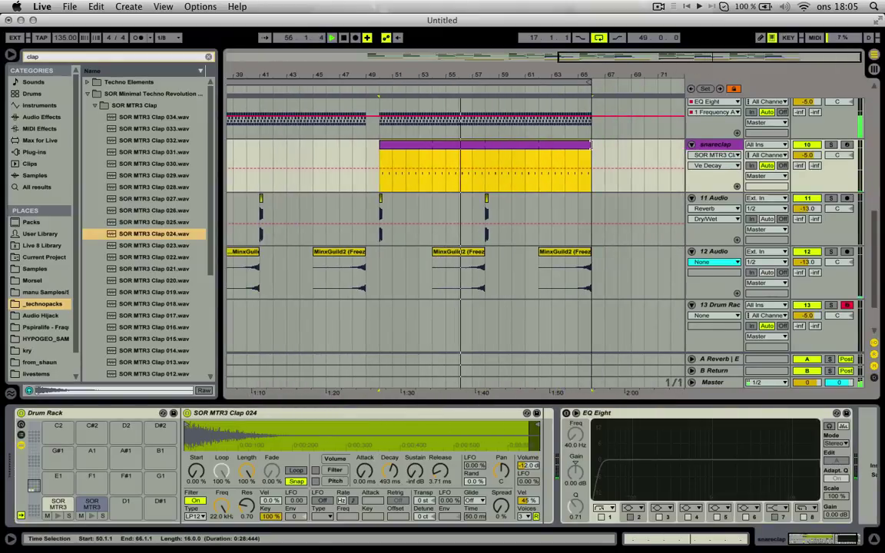
Show the hat track's devices and list all audio effects in the browser without the clap search filter.
scroll(511, 185, up, 3)
click(478, 157)
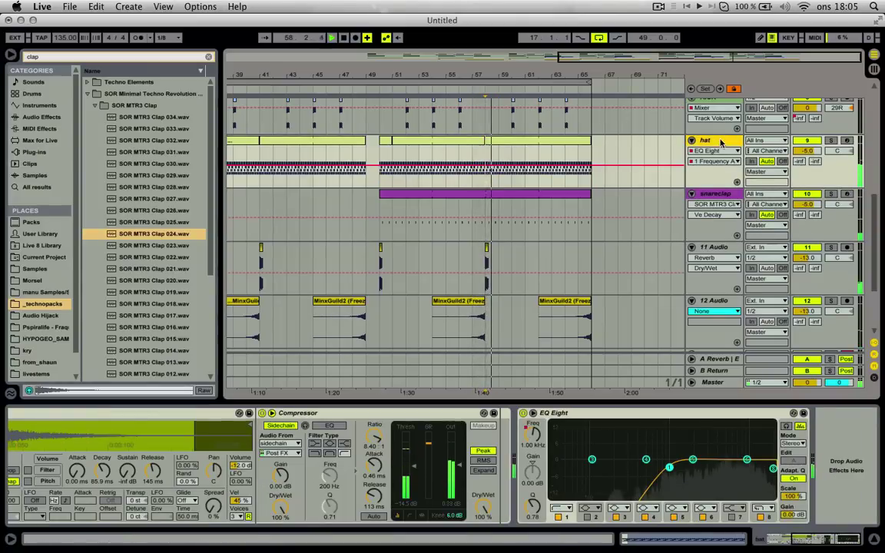
click(42, 117)
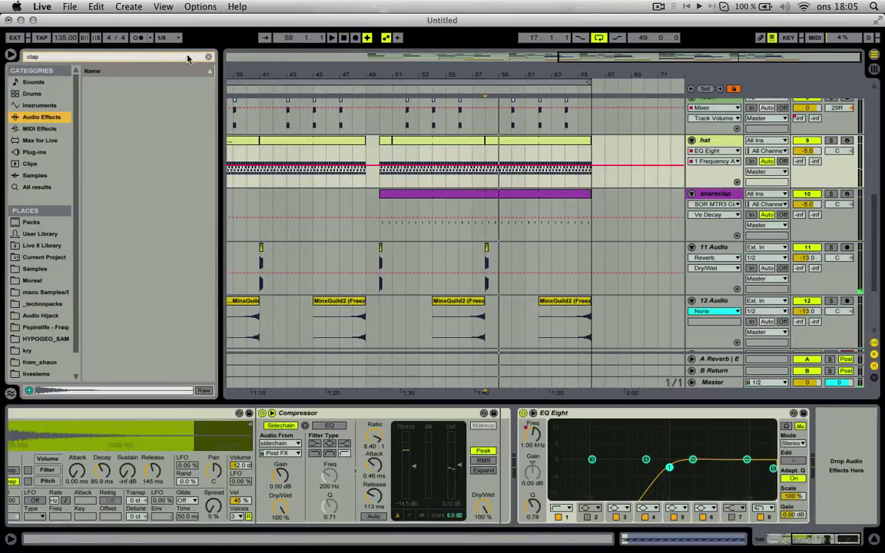
scroll(135, 204, down, 1)
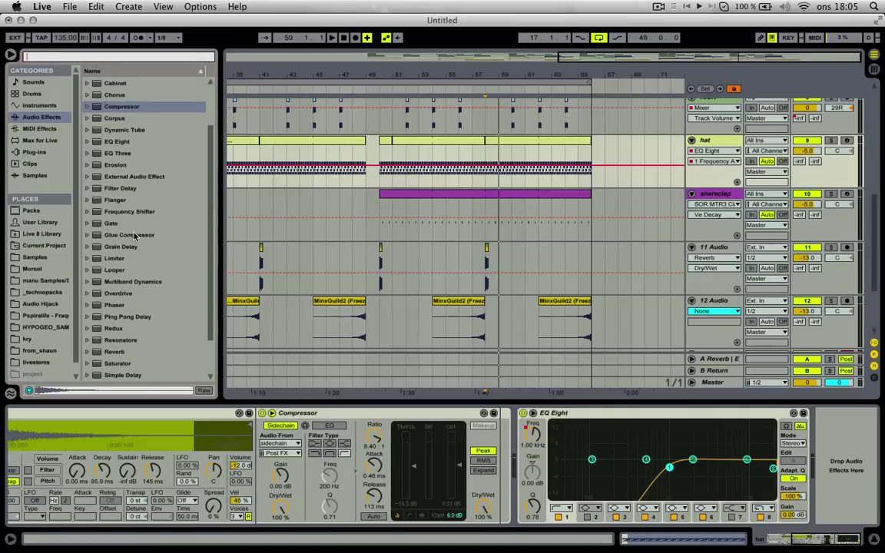
double_click(134, 235)
click(776, 412)
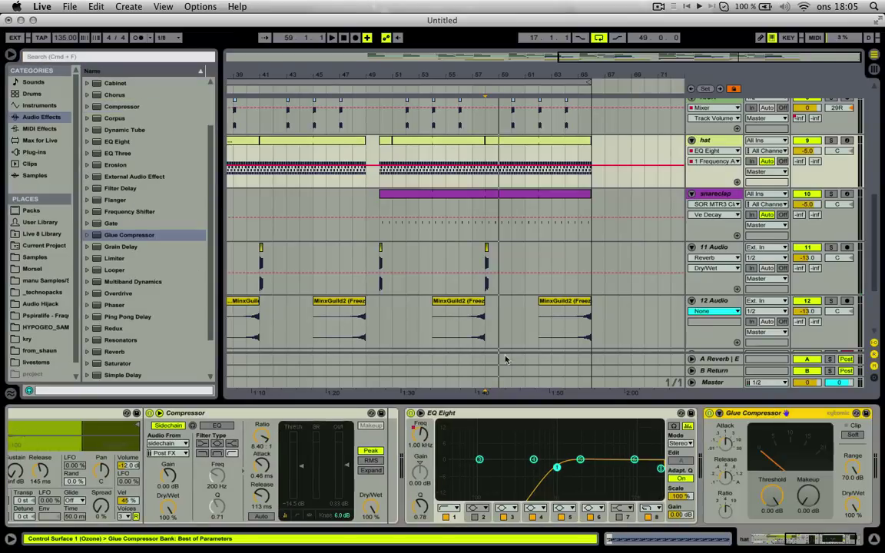
key(Delete)
Add a Frequency Shifter after the EQ Eight on the hat track and show its Fine automation.
double_click(138, 211)
click(774, 479)
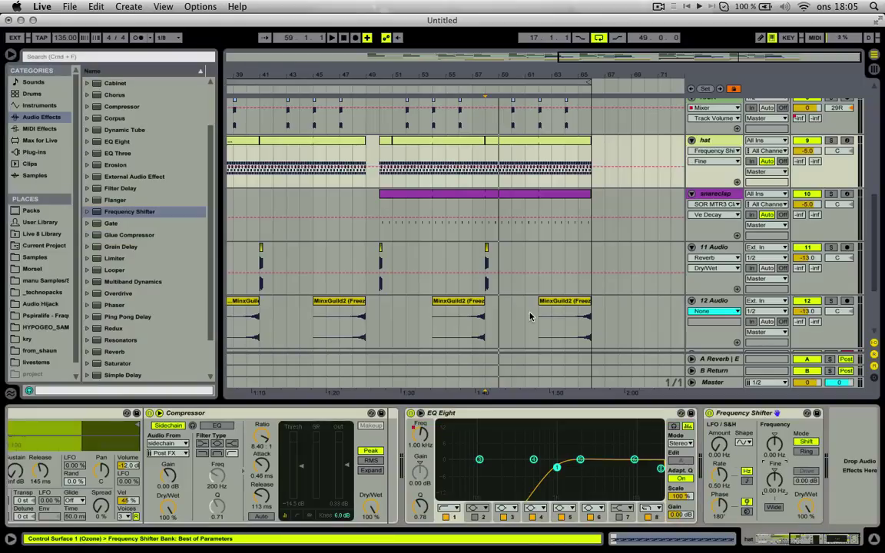
Try a downward ramp of the Frequency Shifter's Fine frequency from bar 57 to bar 58 and audition the hat track soloed.
click(478, 184)
key(space)
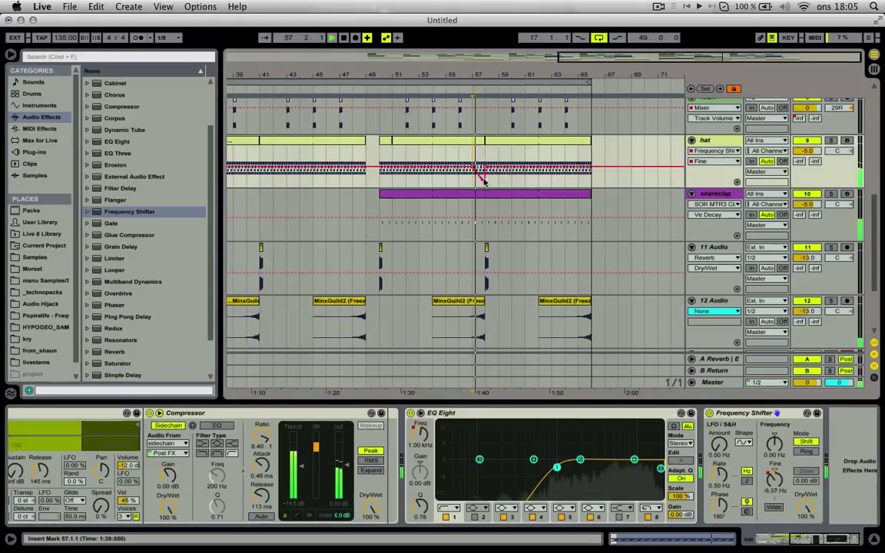
drag(485, 189, 485, 179)
key(space)
key(space)
click(831, 140)
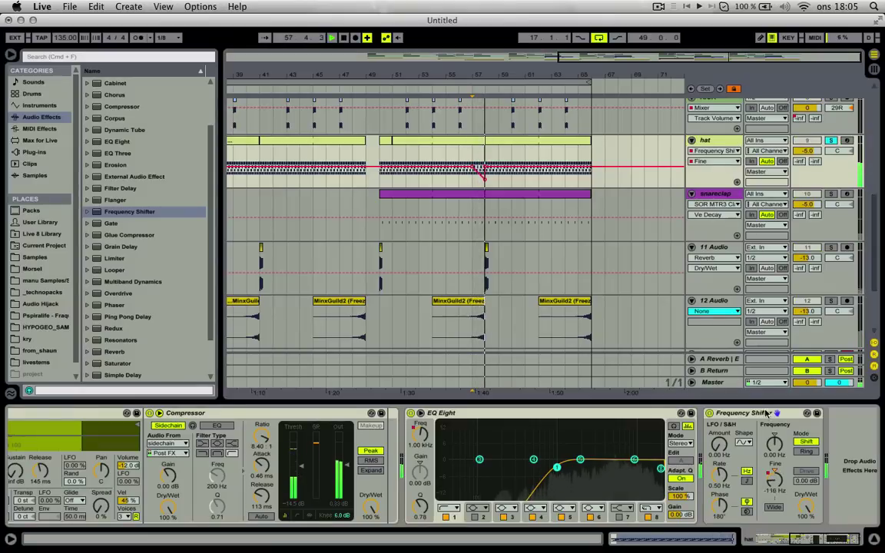
Automate the hat Frequency Shifter's Coarse frequency to ramp down to about -4.55 kHz from bar 57 to bar 58.
click(774, 444)
key(space)
key(space)
key(b)
key(space)
click(474, 180)
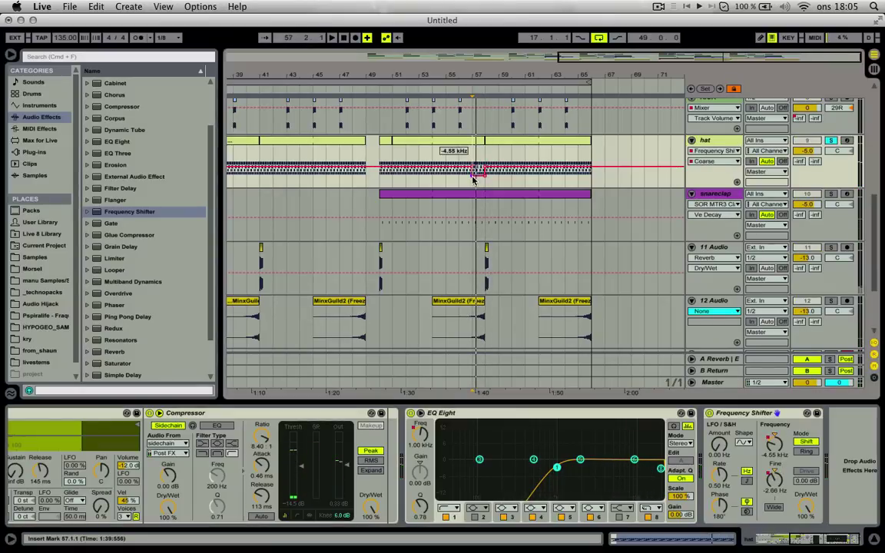
key(b)
click(473, 179)
key(space)
drag(485, 167, 484, 168)
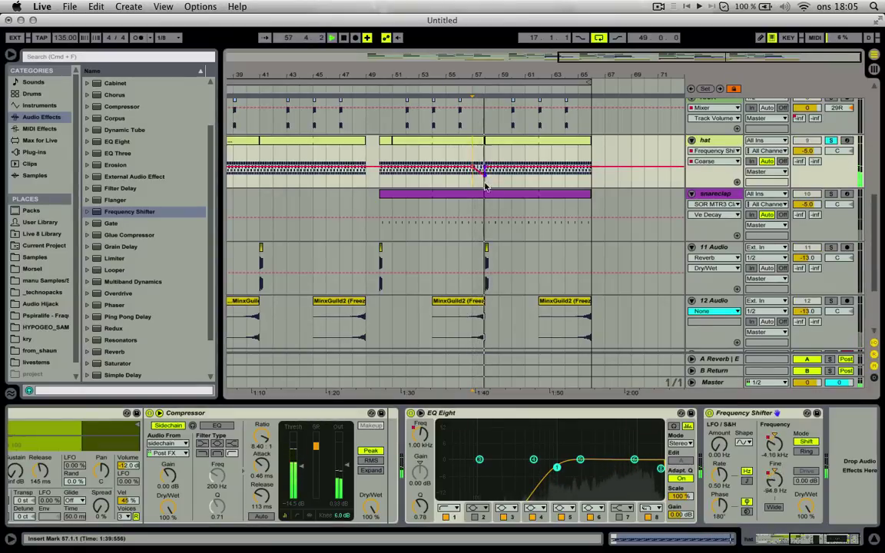
Start the Coarse ramp at bar 56 instead and remove the Fine frequency automation from the hat track.
click(485, 192)
click(451, 158)
key(space)
key(space)
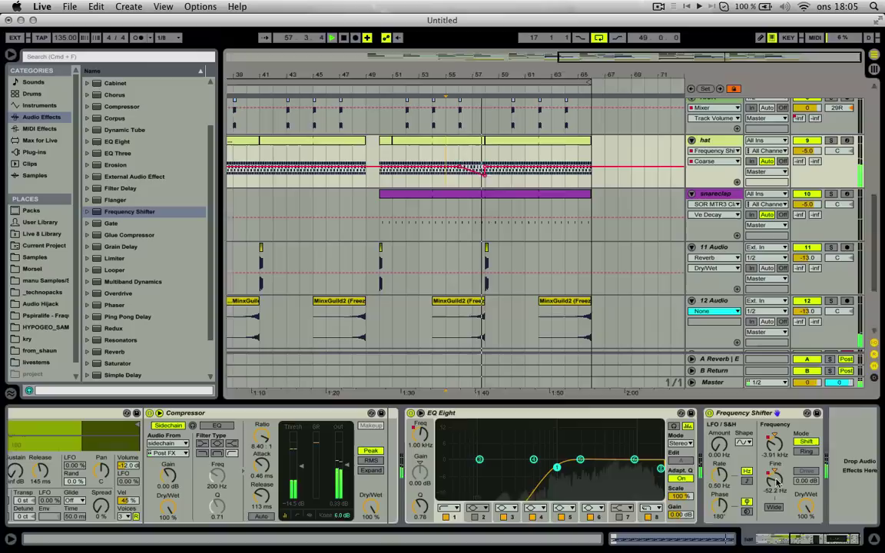
click(775, 479)
click(460, 150)
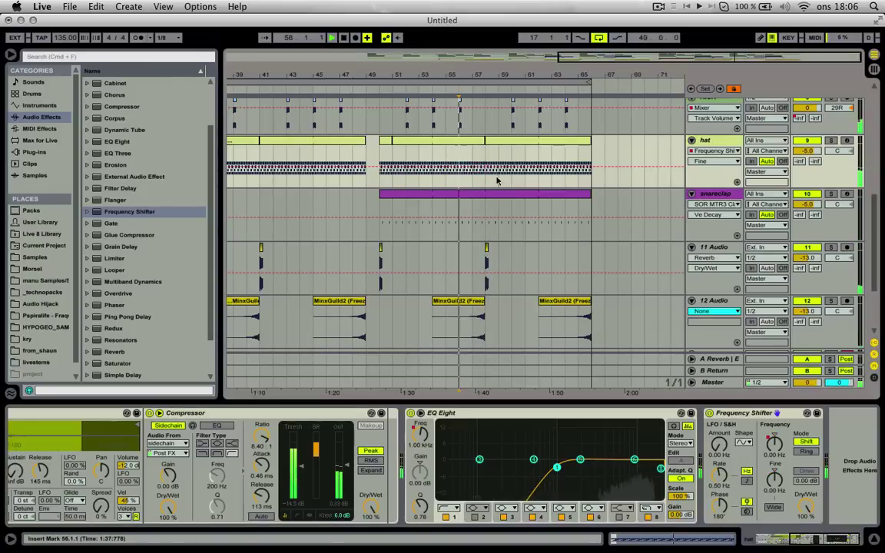
Move the Coarse automation into its own lane and fold the hat track's automation lanes.
click(776, 447)
click(737, 183)
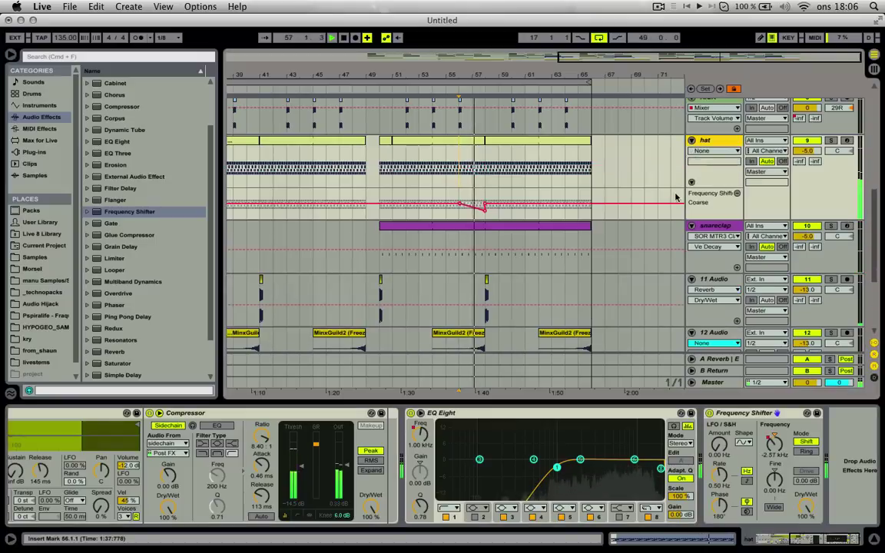
click(691, 182)
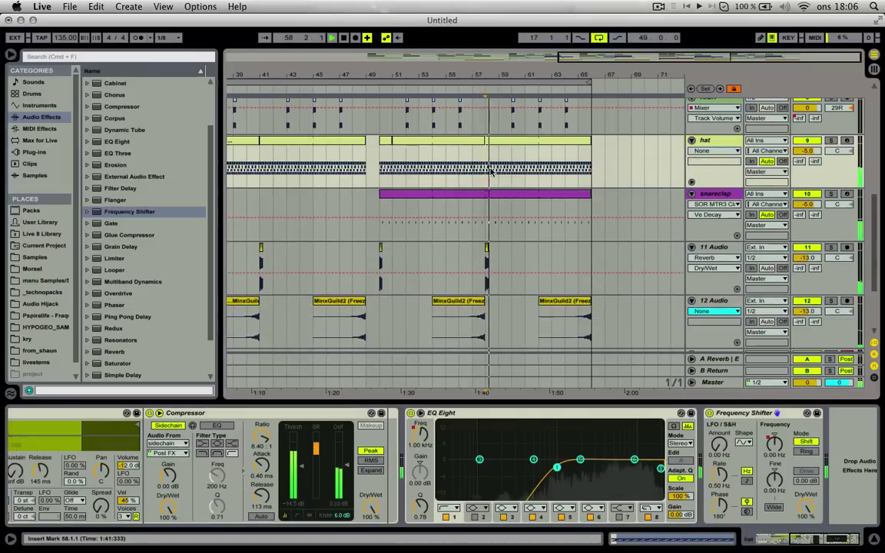
Play the hat track's frequency-shift transition into bar 58, starting from 56.3.
drag(506, 75, 473, 84)
scroll(476, 153, down, 1)
click(421, 147)
key(space)
key(space)
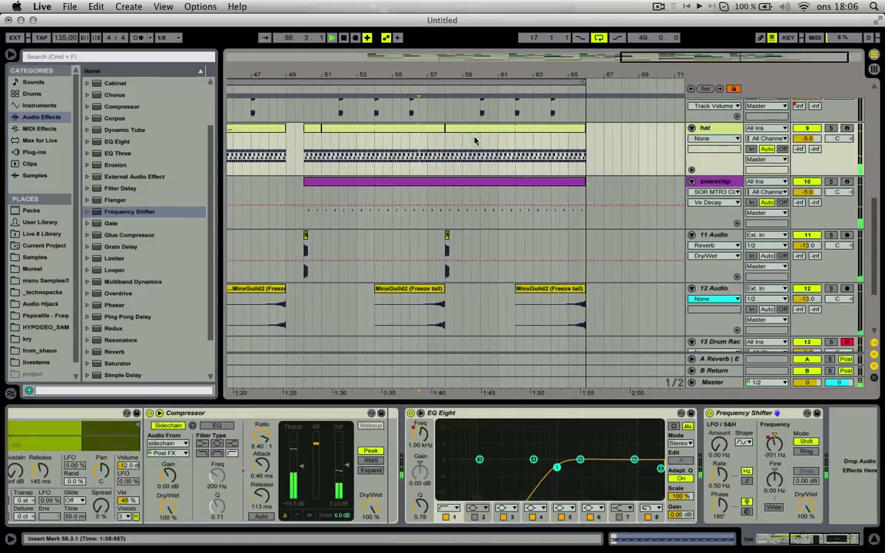
Show the notes of the hat clip starting at bar 58 and open the Samples folder in the browser.
double_click(475, 129)
click(55, 258)
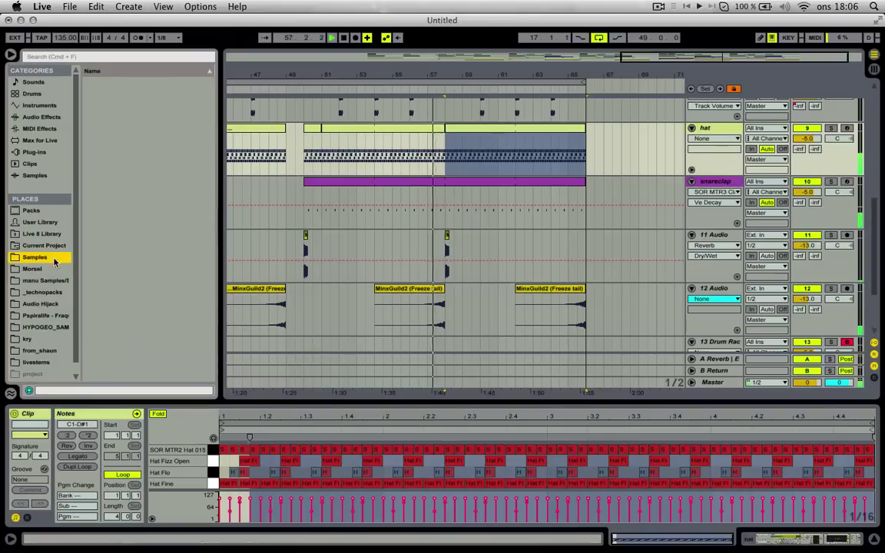
Split the snareclap clip at bar 58.
click(484, 184)
click(448, 190)
key(super+e)
Add Clap 008 notes at 1.1.3 and 1.2.4 in the snareclap clip from bar 58 and duplicate them two bars on.
double_click(465, 183)
click(261, 470)
key(space)
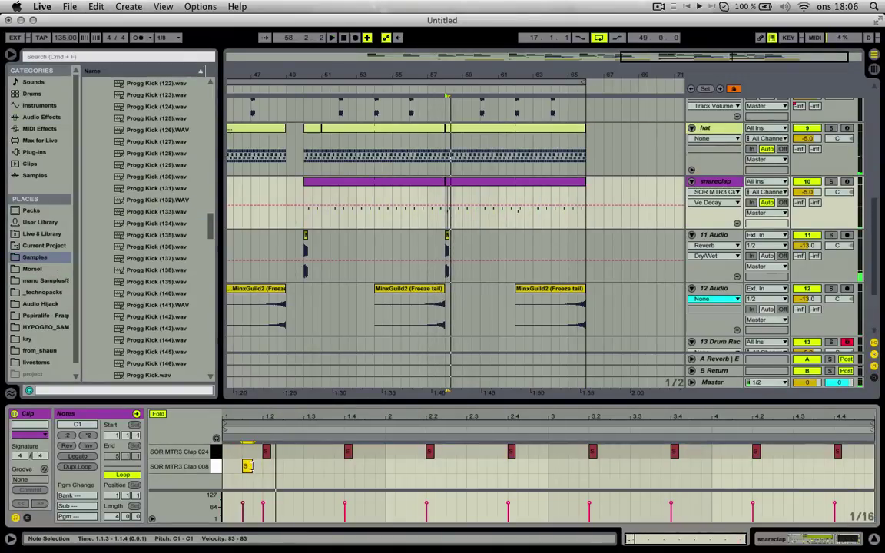
key(space)
drag(279, 476, 298, 467)
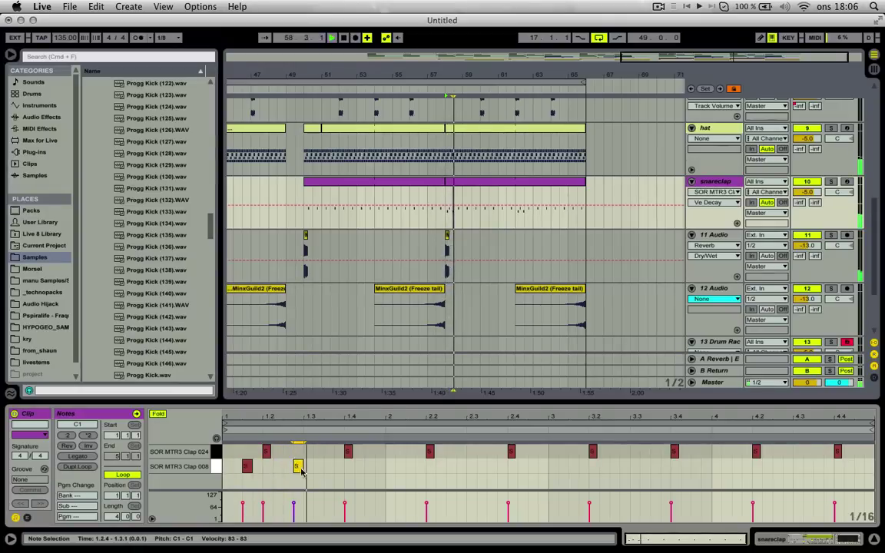
click(185, 470)
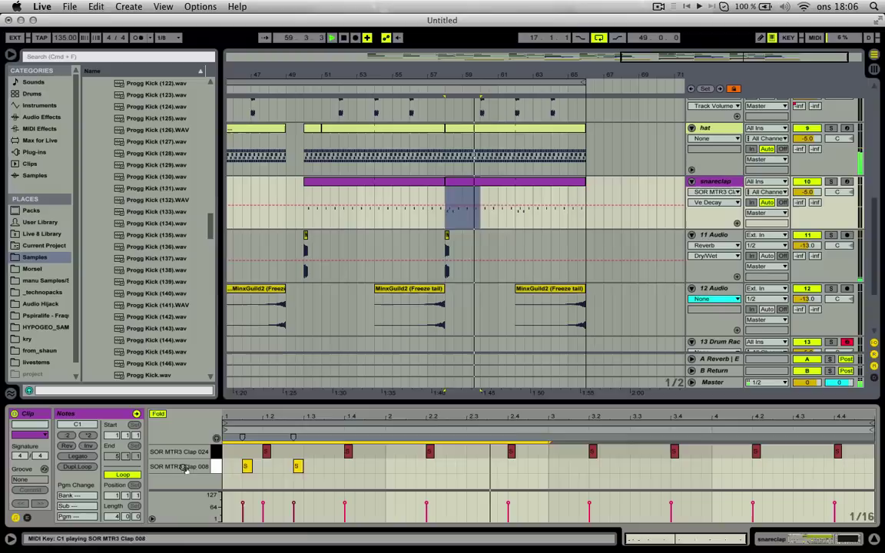
Transpose Clap 008 by -12 st and set its decay to 224 ms, sustain to -inf dB and release to 102 ms.
key(shift+Tab)
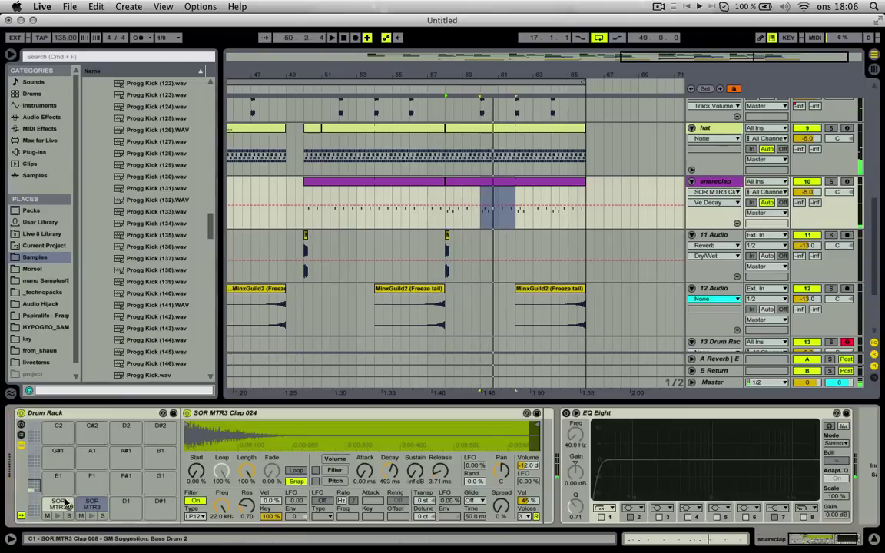
click(65, 503)
click(422, 500)
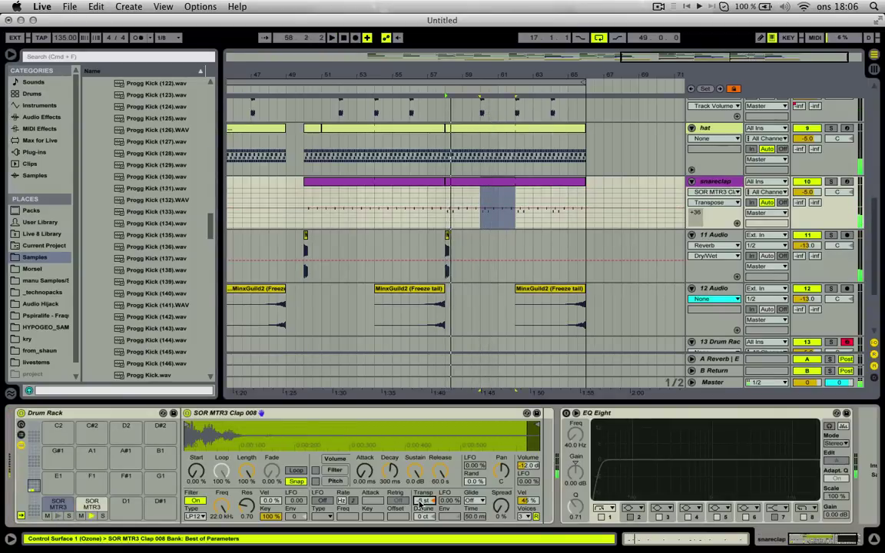
drag(420, 502, 422, 518)
drag(415, 471, 390, 461)
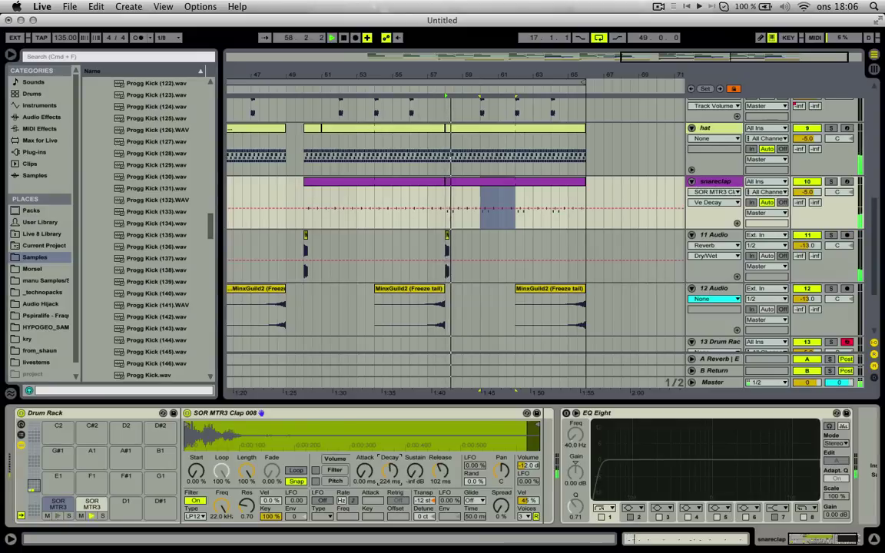
Collapse the open kick and kry sample folders and return to the _Errado Samples folder.
click(176, 352)
scroll(175, 350, up, 15)
key(Left)
key(Left)
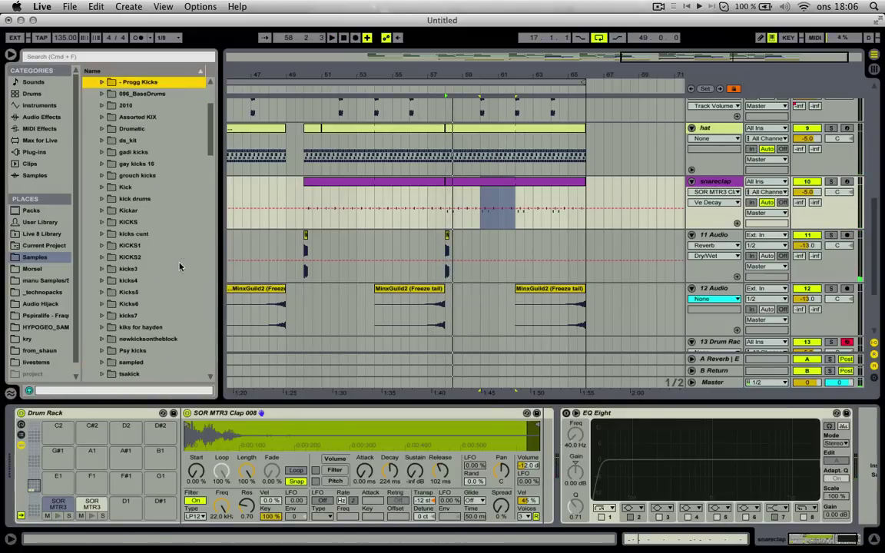
scroll(174, 254, down, 3)
key(Left)
key(Left)
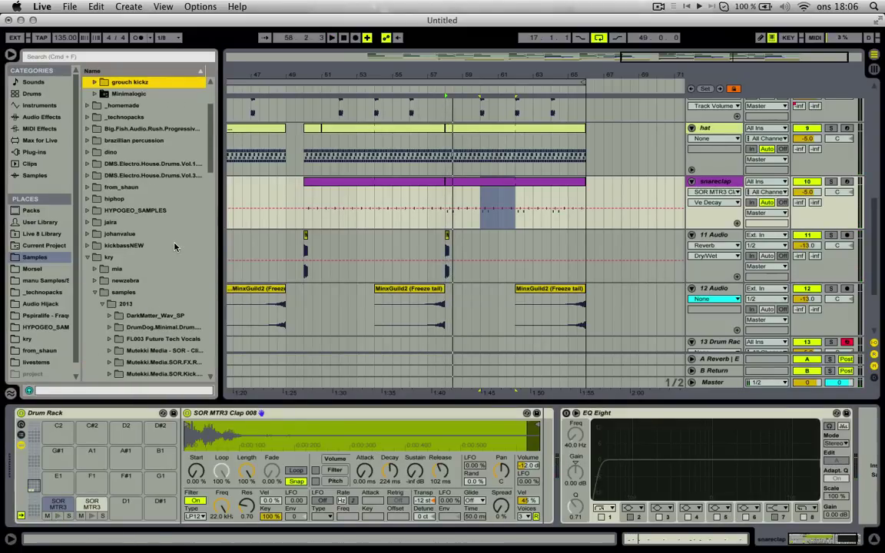
scroll(166, 239, up, 3)
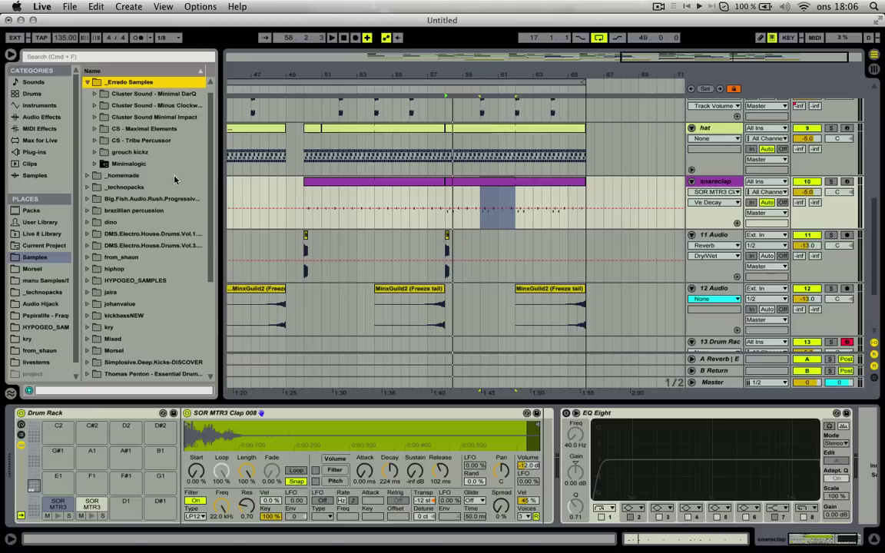
Expand the Cluster Sound - Minus Clockwork pack and its 01 - WAV Loops folder.
click(180, 108)
click(159, 129)
key(Up)
key(Right)
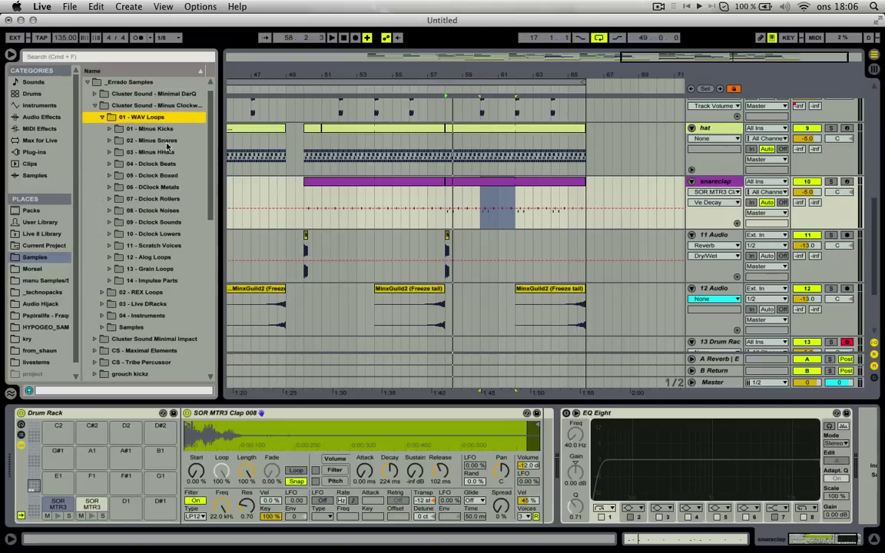
Check the loops in the 03 - Minus HHats folder and collapse it again.
click(164, 154)
key(Right)
key(Down)
key(Up)
key(Up)
key(Left)
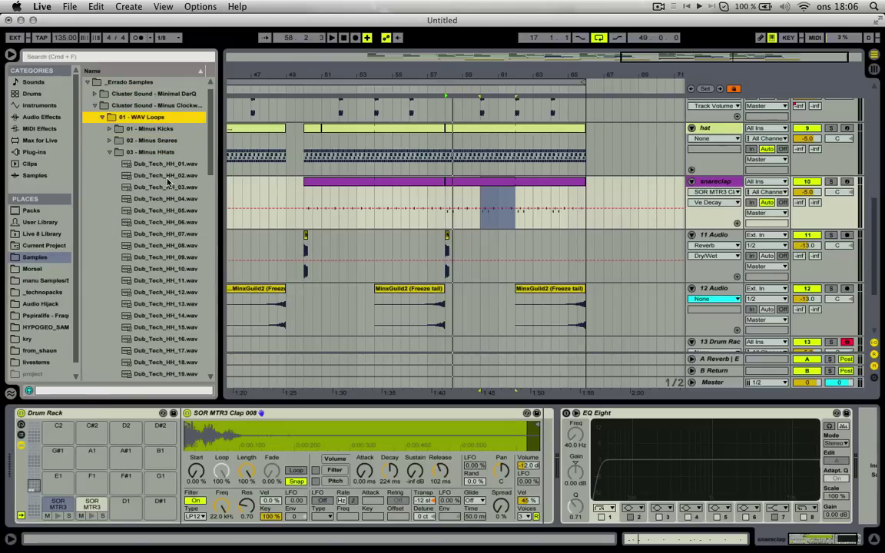
key(Down)
key(Down)
key(Down)
key(Left)
Open the 04 - Dclock Beats folder and audition the loops DClock Beat - 02 and DClock Beat - 06.
click(168, 175)
click(168, 164)
key(Right)
click(174, 188)
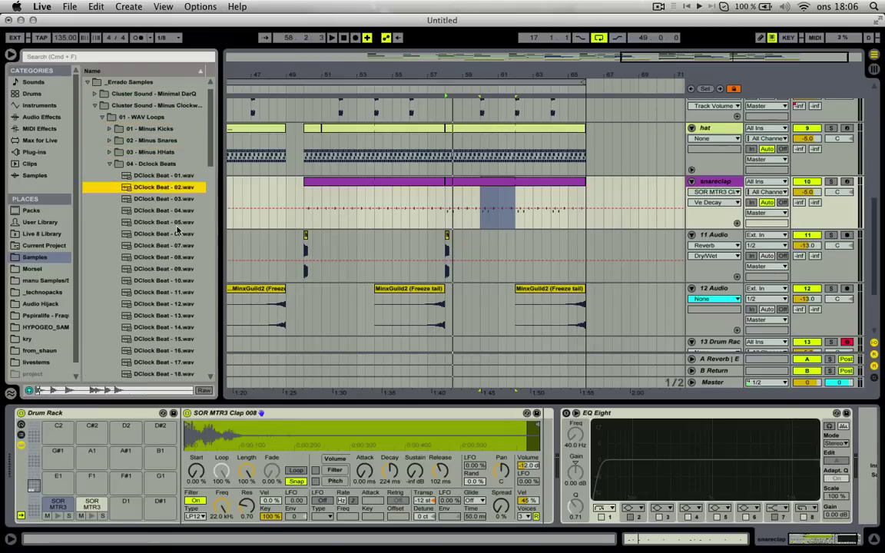
click(179, 233)
Close the Dclock Beats folder and expand 07 - Dclock Rollers.
key(Left)
key(Left)
click(174, 200)
key(Right)
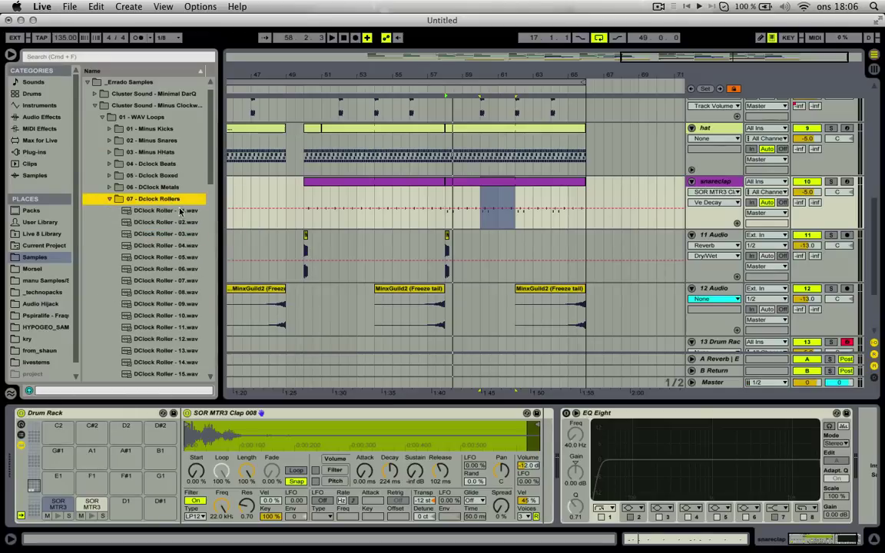
Open the 06 - DClock Metals folder and audition its loops up to DClock Metal - 07.
click(174, 186)
key(Right)
click(172, 225)
key(Down)
key(Down)
key(Down)
key(Down)
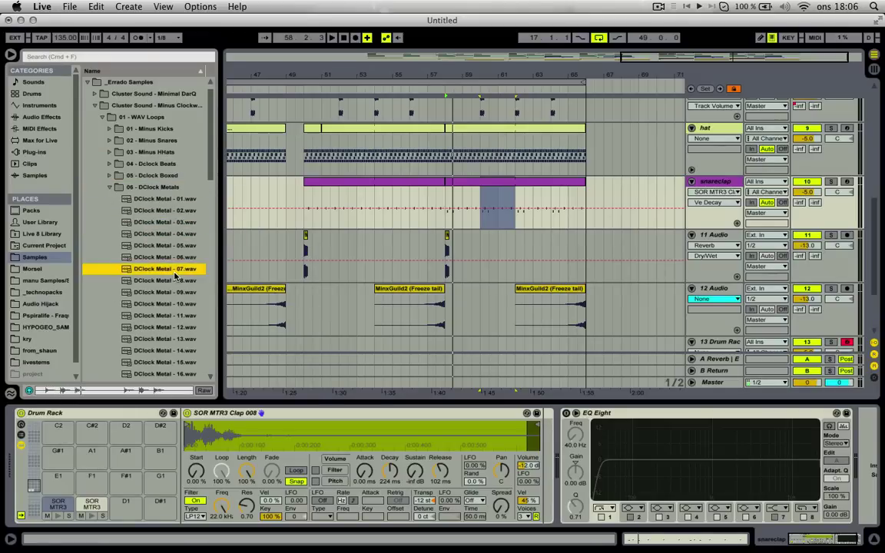
Load DClock Metal - 03.wav onto the Drum Rack's empty F#1 pad and move its sample start to the second hit.
click(156, 226)
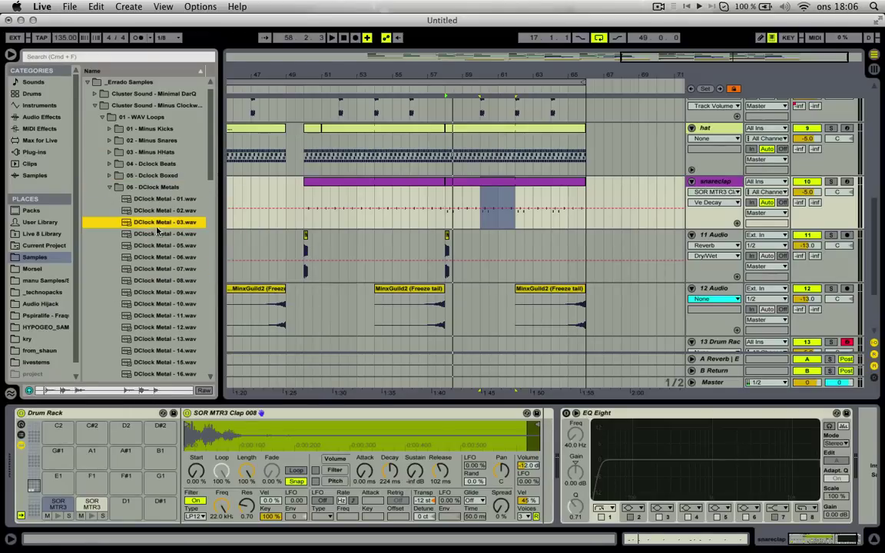
drag(132, 491, 140, 474)
click(127, 484)
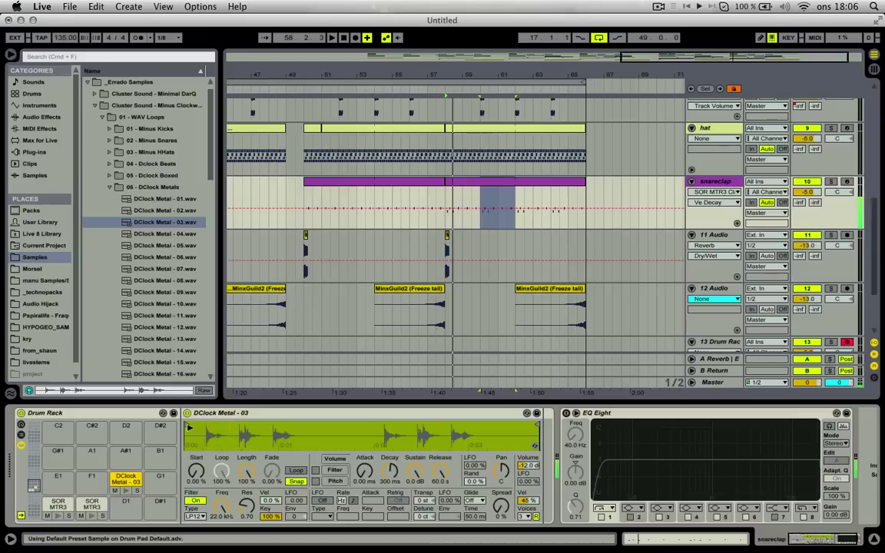
drag(188, 427, 245, 425)
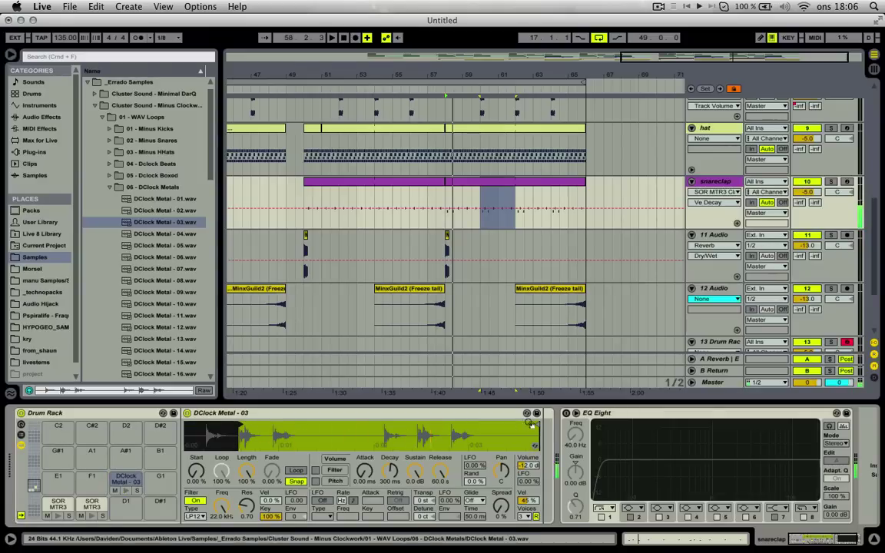
Shape the DClock Metal - 03 pad with 1.00 ms release, -55 sustain, -15 st transpose and 2.82 s decay.
drag(440, 472, 440, 537)
drag(410, 475, 410, 530)
key(space)
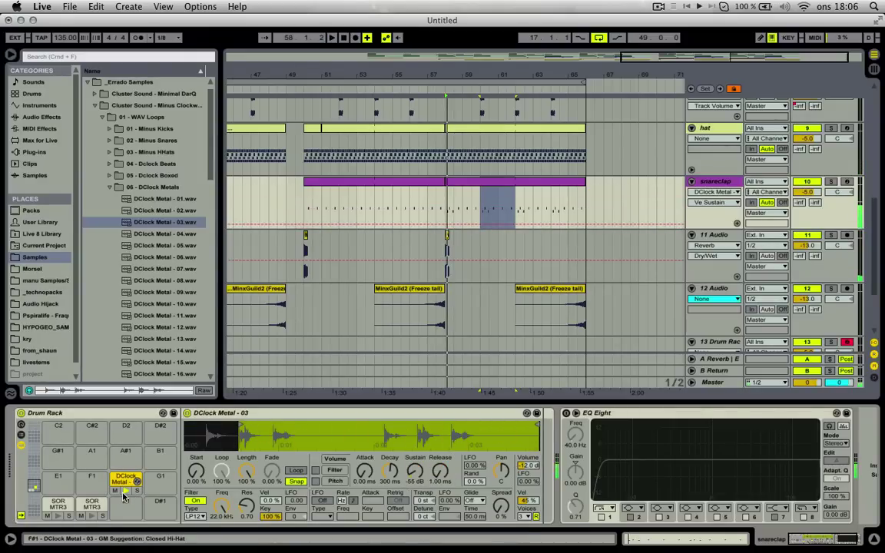
drag(423, 500, 423, 508)
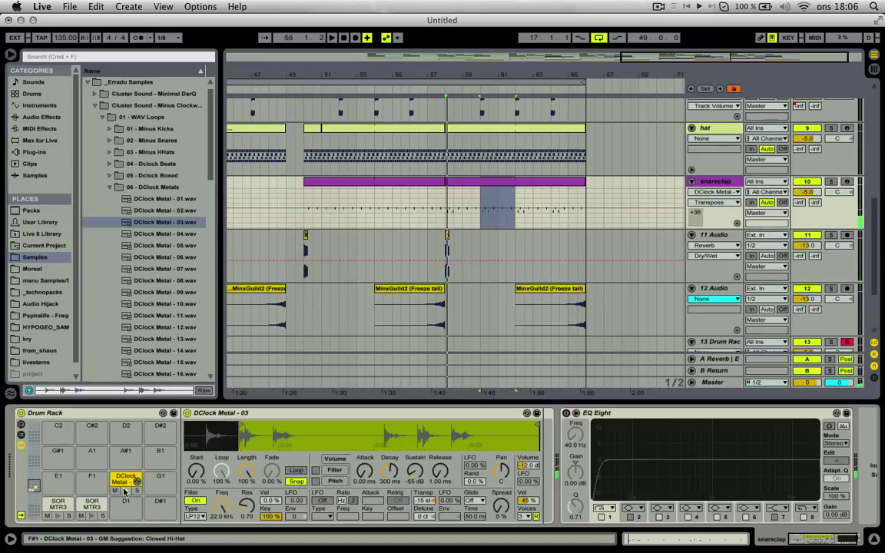
drag(390, 472, 390, 448)
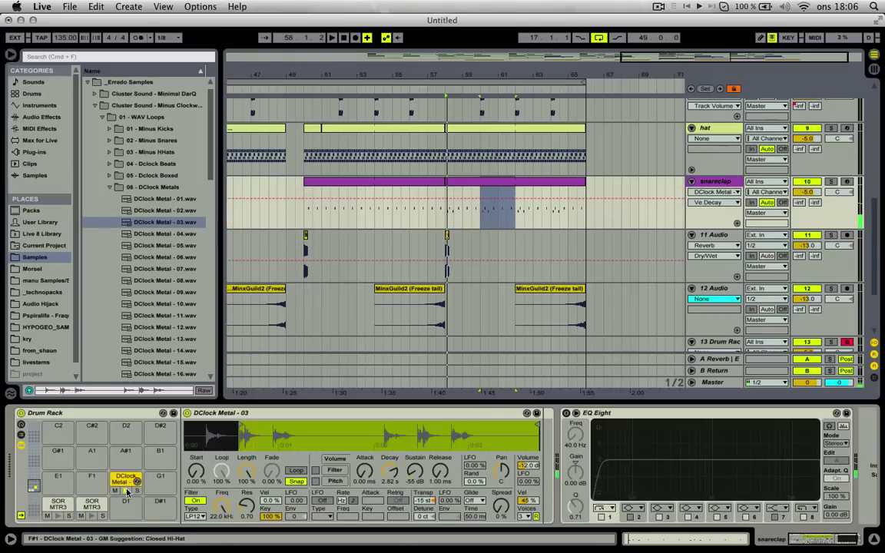
Add a one-beat DClock Metal - 03 note starting at 1.2.4 in the snareclap clip that begins at bar 58.
click(492, 184)
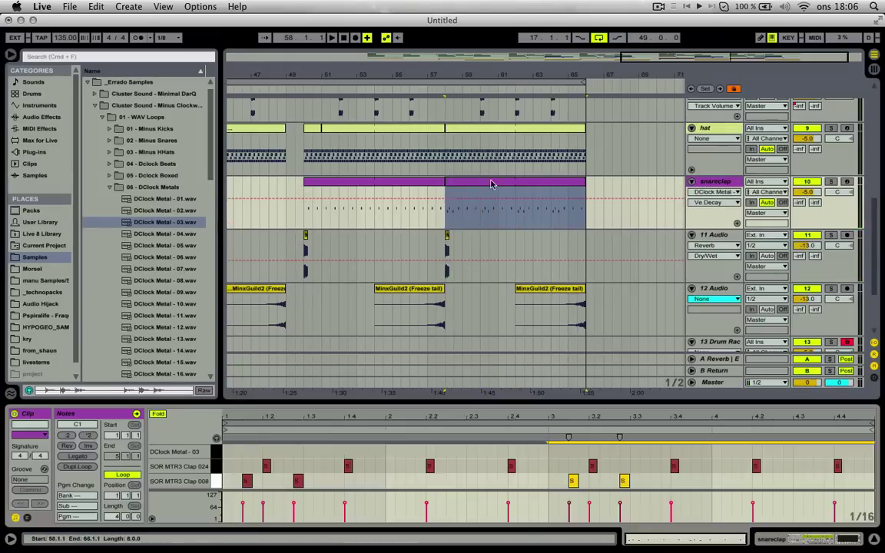
double_click(357, 450)
drag(369, 451, 300, 452)
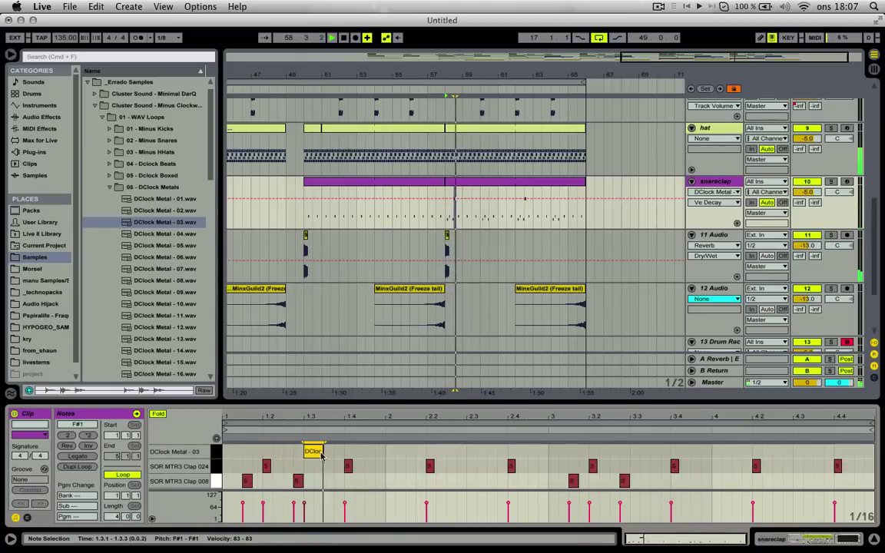
click(367, 451)
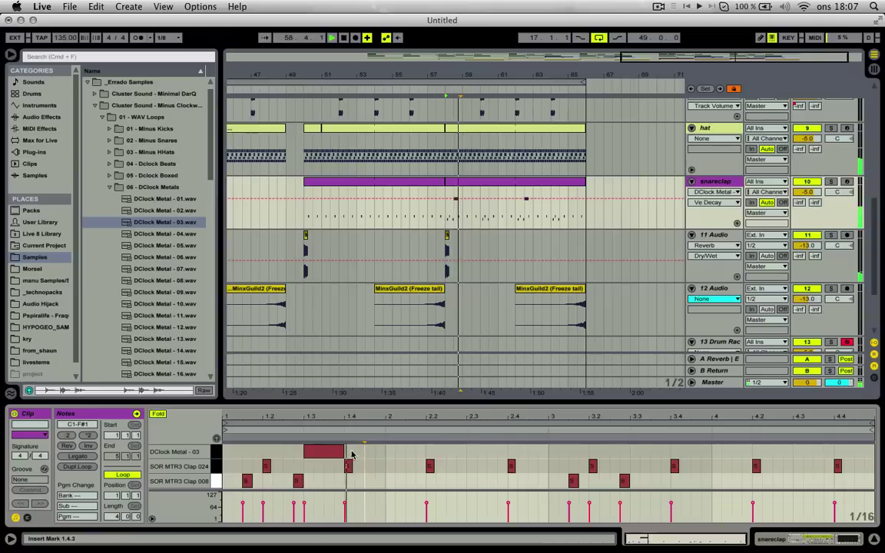
drag(331, 453, 321, 454)
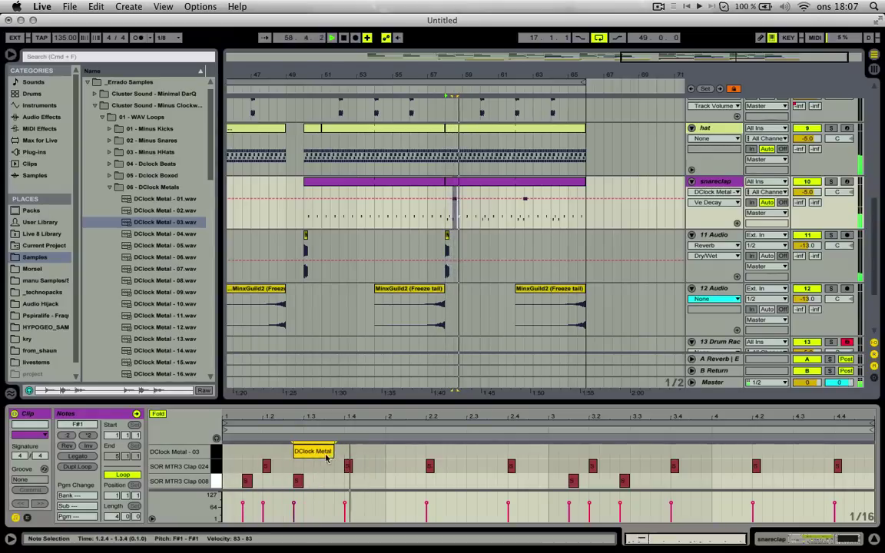
Refine the DClock Metal - 03 sample start and copy its pad to F1, transposed to -27 st.
click(720, 181)
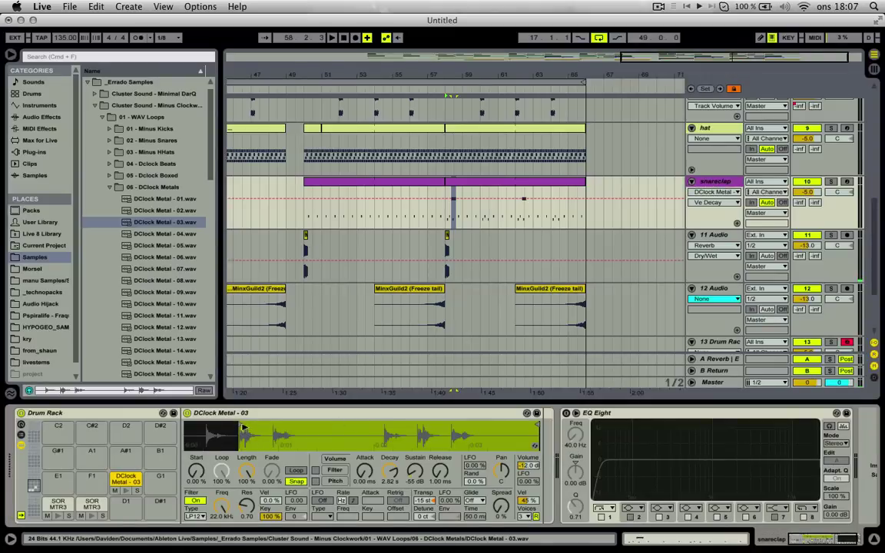
mouse_move(244, 427)
mouse_down()
mouse_move(269, 460)
mouse_move(272, 453)
mouse_up()
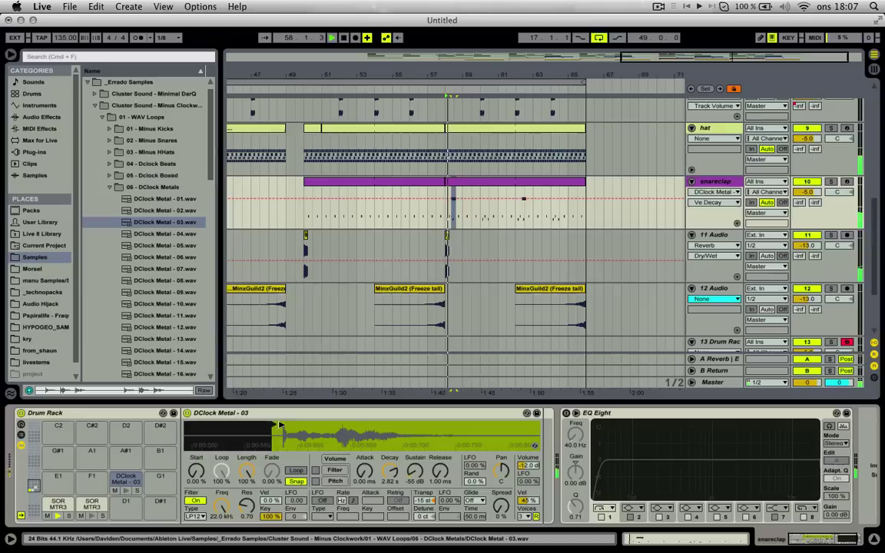
click(130, 480)
click(89, 480)
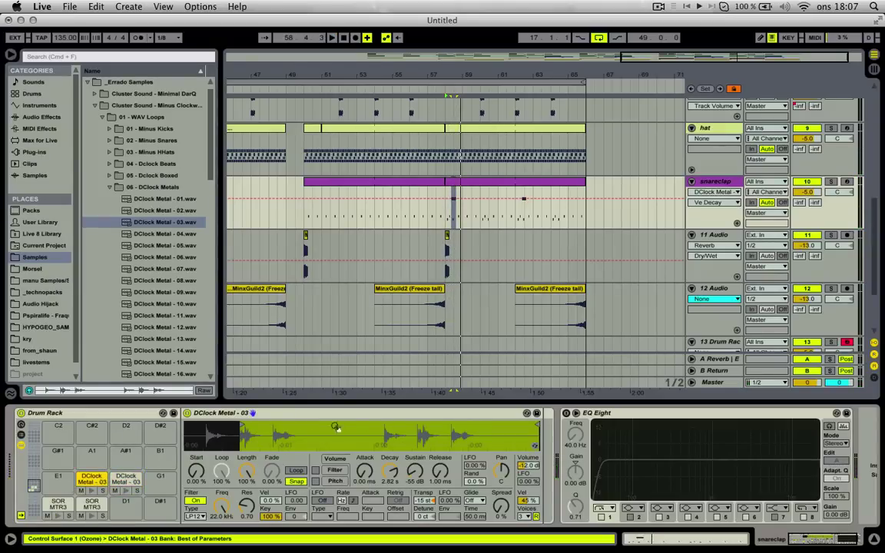
drag(428, 502, 429, 513)
key(space)
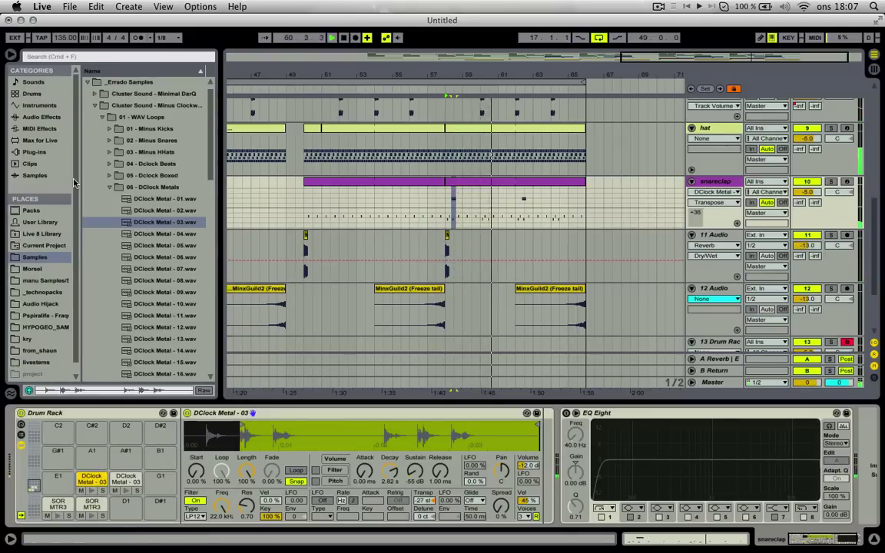
Insert a Reverb on the F1 pad's chain and turn on the snareclap track's EQ Eight as a low cut.
click(42, 117)
scroll(127, 296, down, 2)
drag(120, 330, 97, 472)
drag(796, 537, 823, 537)
key(space)
key(space)
click(559, 413)
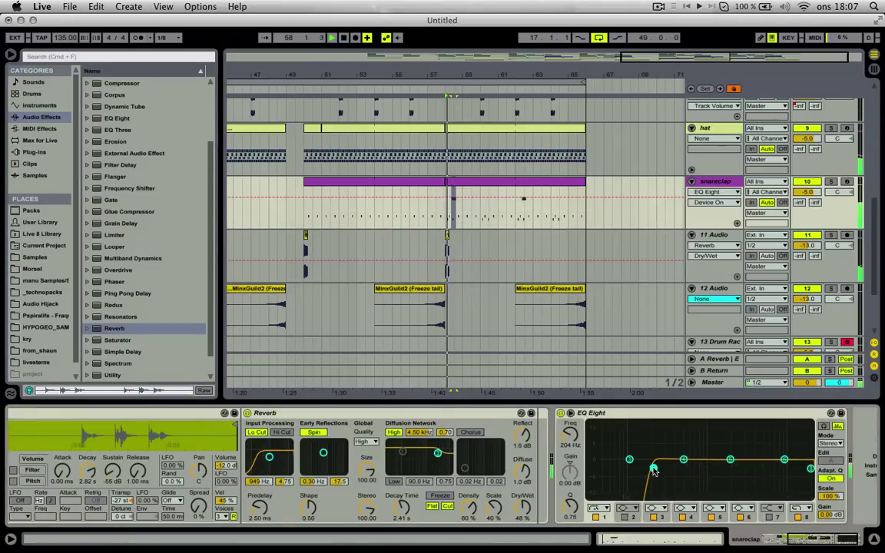
Move the first bar's SOR MTR3 Clap 008 hit from 1.2.4 to 1.3.4 and play the pattern back.
click(466, 182)
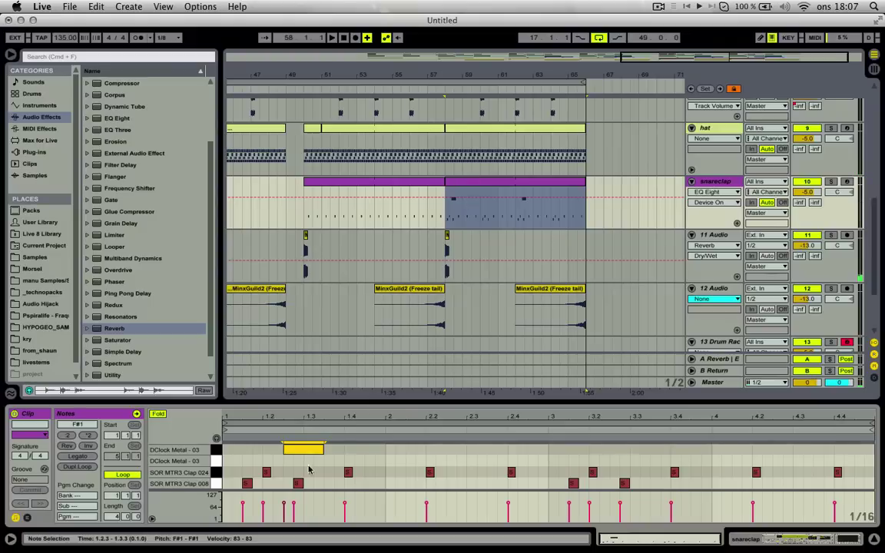
drag(299, 483, 340, 485)
key(space)
key(space)
key(space)
click(352, 483)
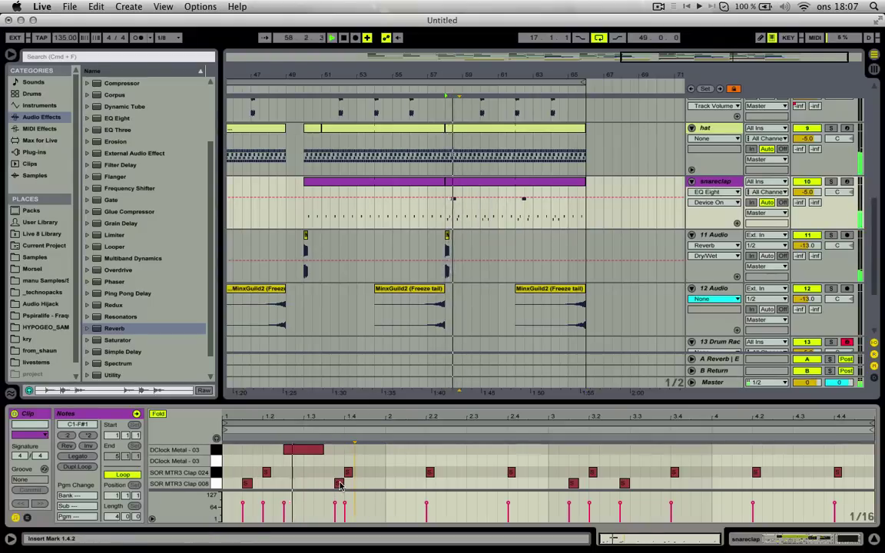
click(339, 483)
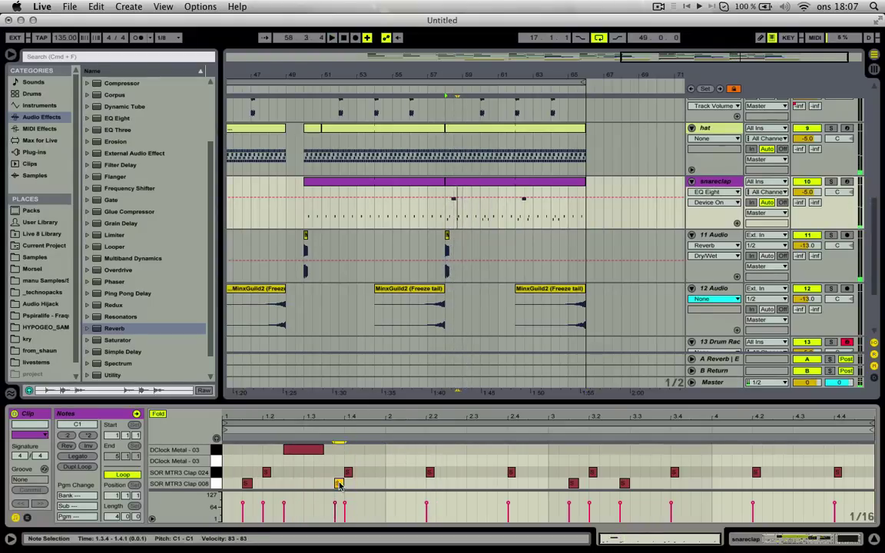
Add Clap 008 hits at 2.3.4, 3.3.4 and 4.3.4, and set the velocity of the 3.2.4 hit to 73.
drag(667, 483, 513, 484)
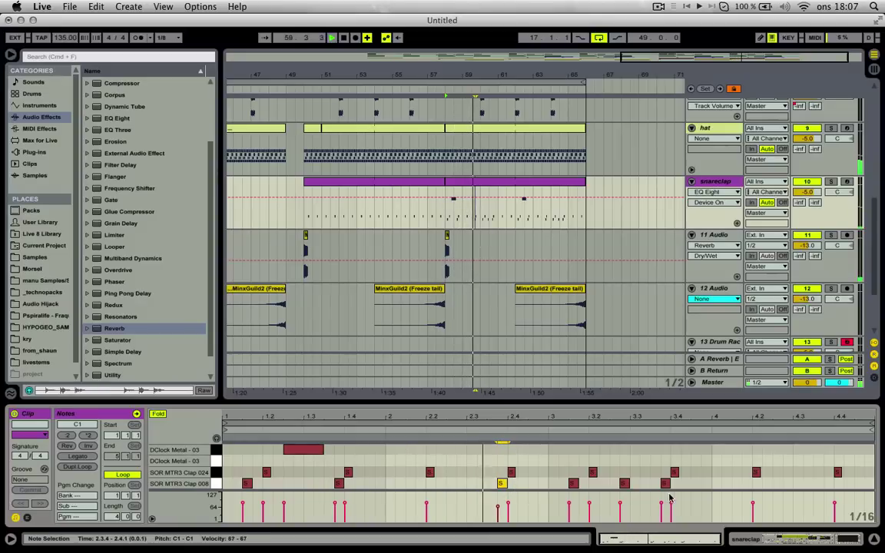
click(623, 483)
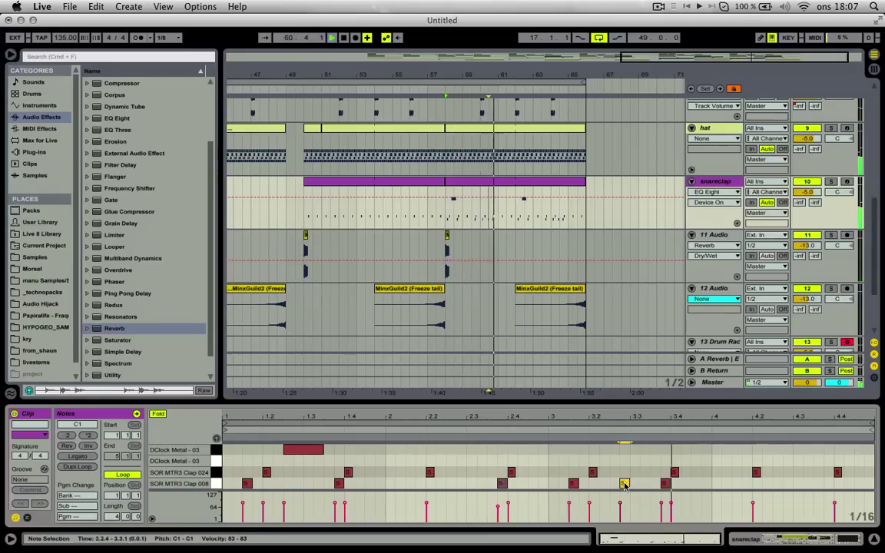
drag(625, 483, 624, 490)
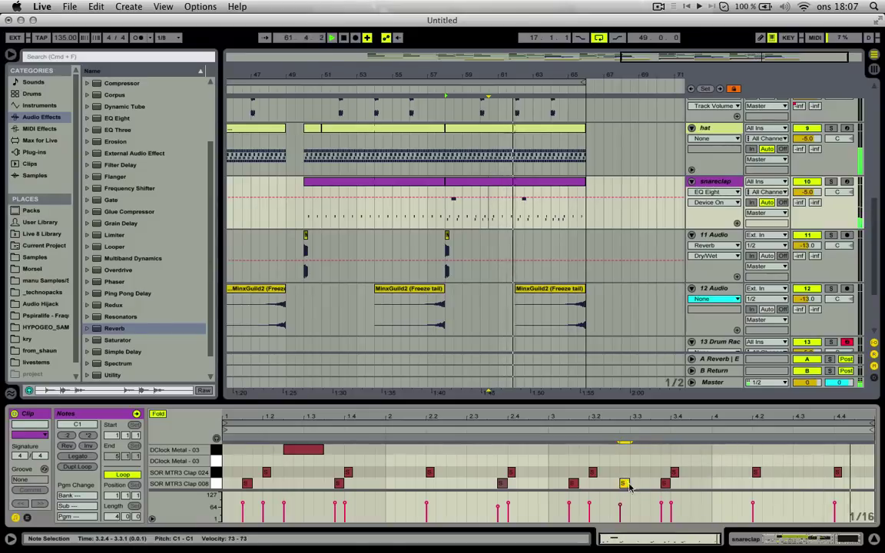
double_click(827, 483)
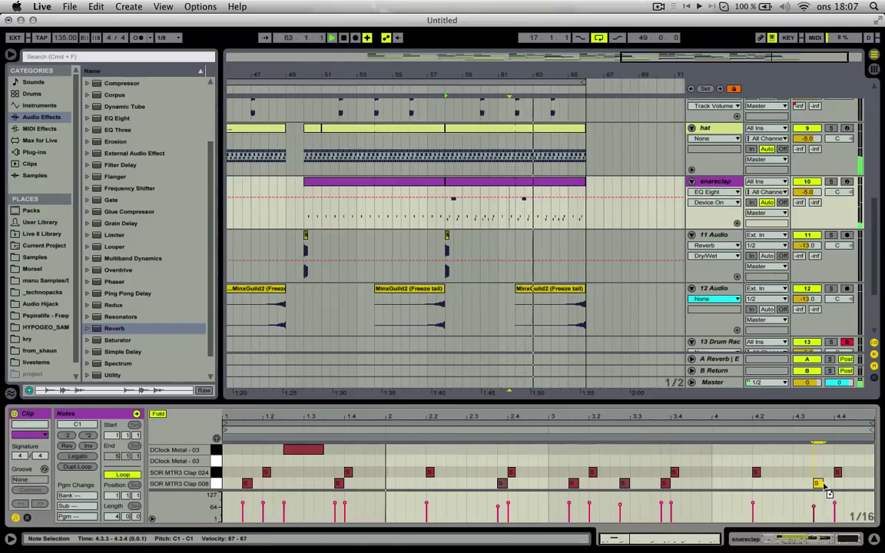
Lengthen the Reverb's decay time to 7.82 s on the snareclap track's metal sound.
click(713, 182)
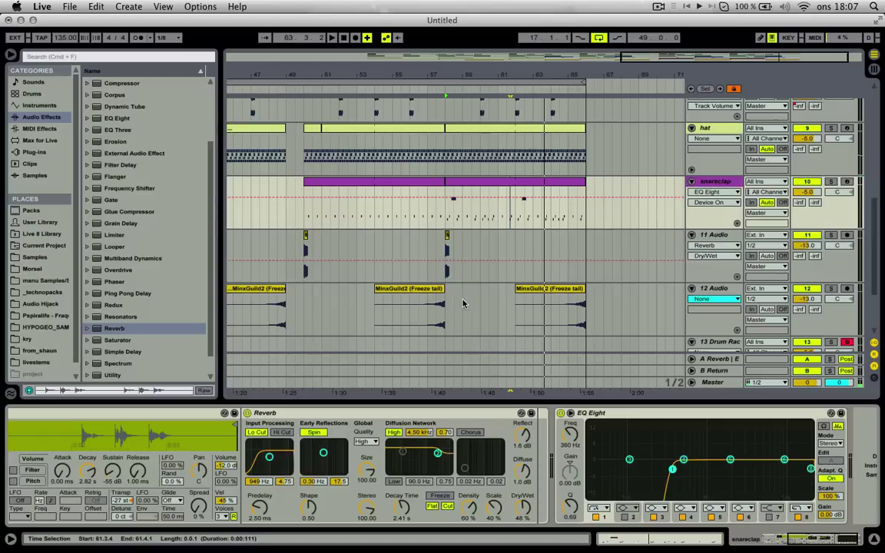
click(421, 492)
Consolidate the second snareclap clip into eight bars and move its bar 5 DClock Metal - 03 note down to F1.
click(543, 184)
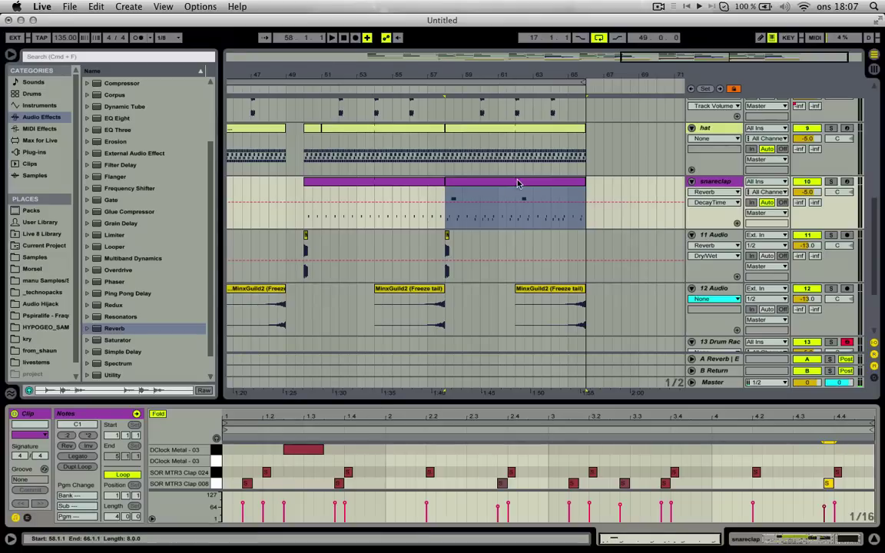
click(516, 184)
click(587, 449)
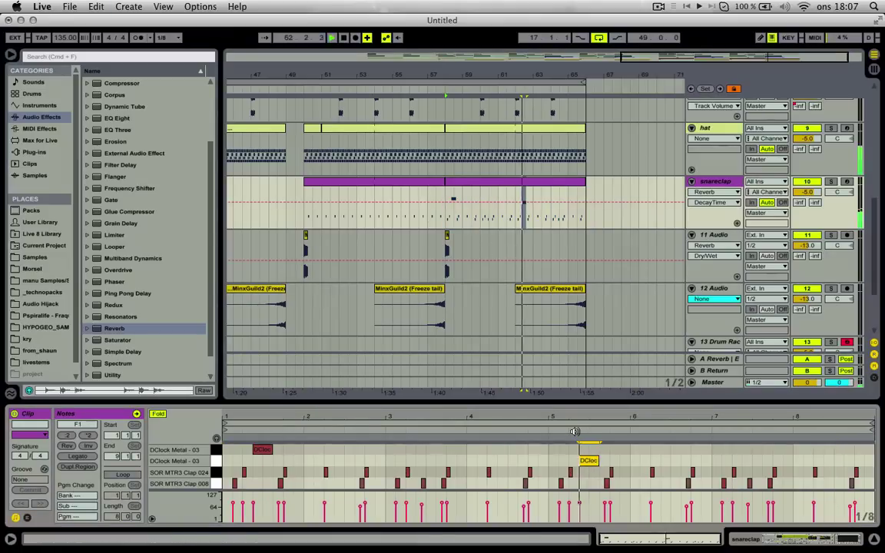
click(461, 215)
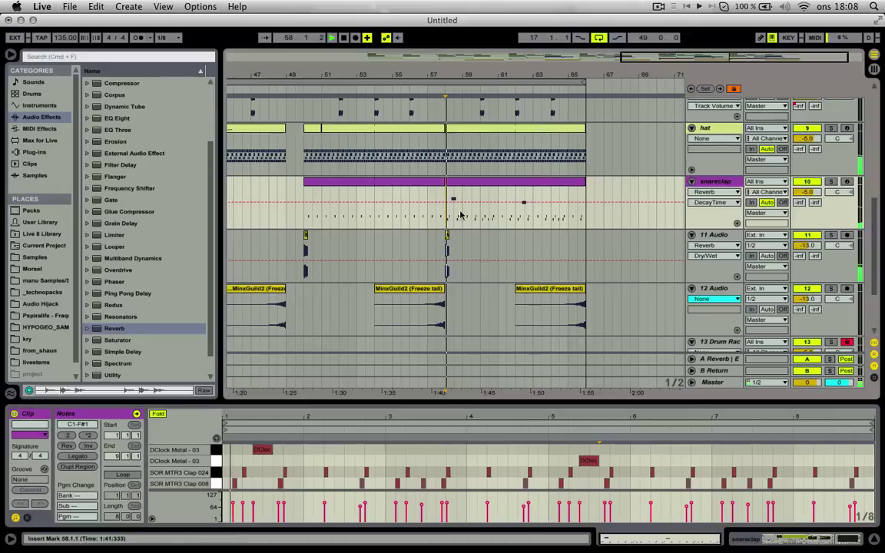
Duplicate the snareclap track, keeping only the clip that starts at bar 58 on the copy.
click(720, 185)
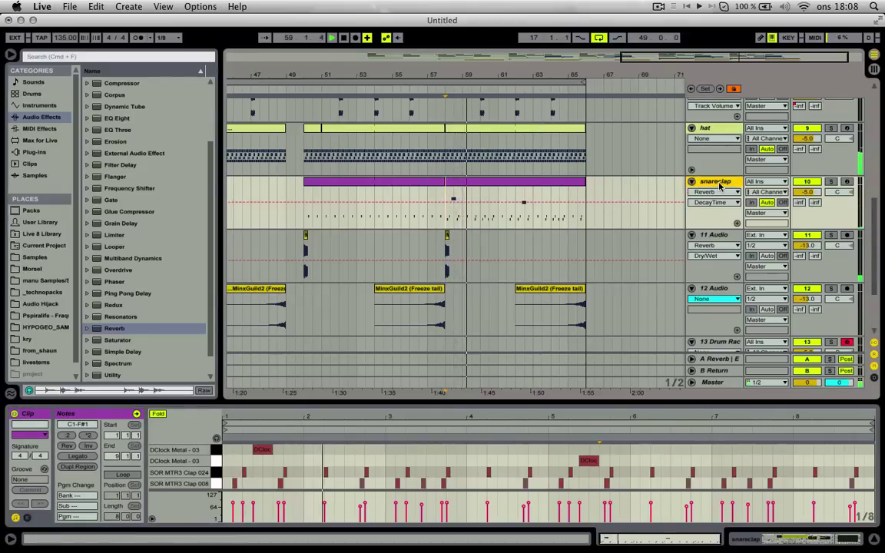
key(super+d)
click(469, 236)
key(space)
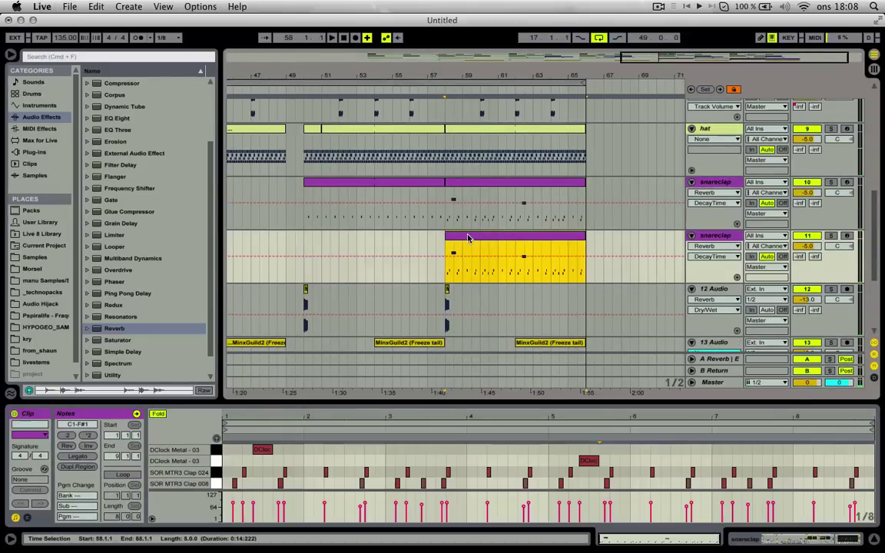
Delete the clap notes from the duplicated track's clip and the DClock Metal - 03 notes from the original clip.
mouse_move(215, 472)
mouse_down()
mouse_move(215, 484)
mouse_move(228, 458)
mouse_up()
key(Delete)
click(482, 182)
key(Delete)
Rename the duplicated track perc1 and colour both its clip and the track turquoise.
click(722, 236)
key(super+r)
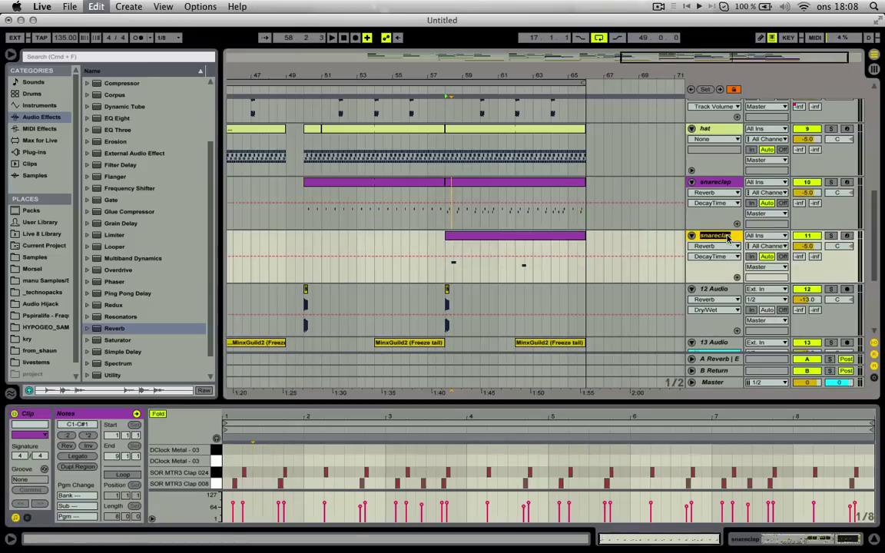
right_click(572, 236)
click(634, 400)
right_click(722, 235)
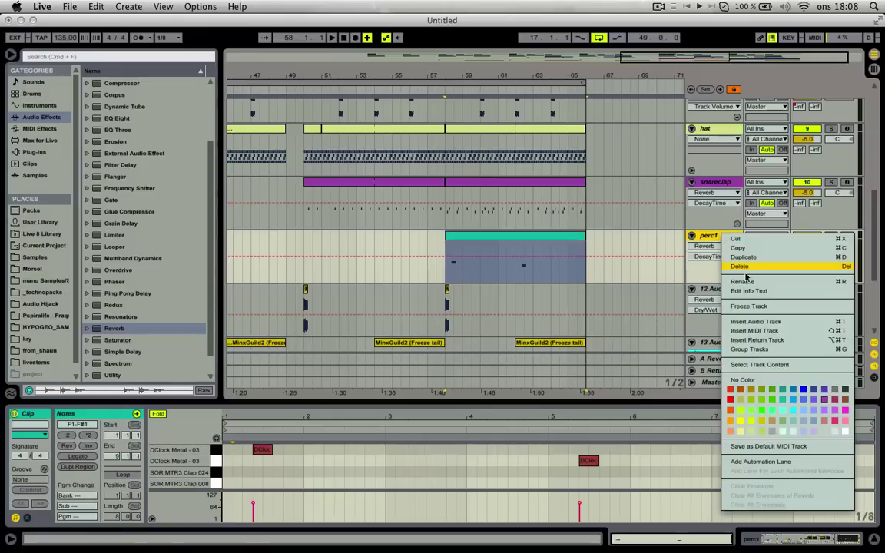
click(780, 411)
click(529, 263)
key(space)
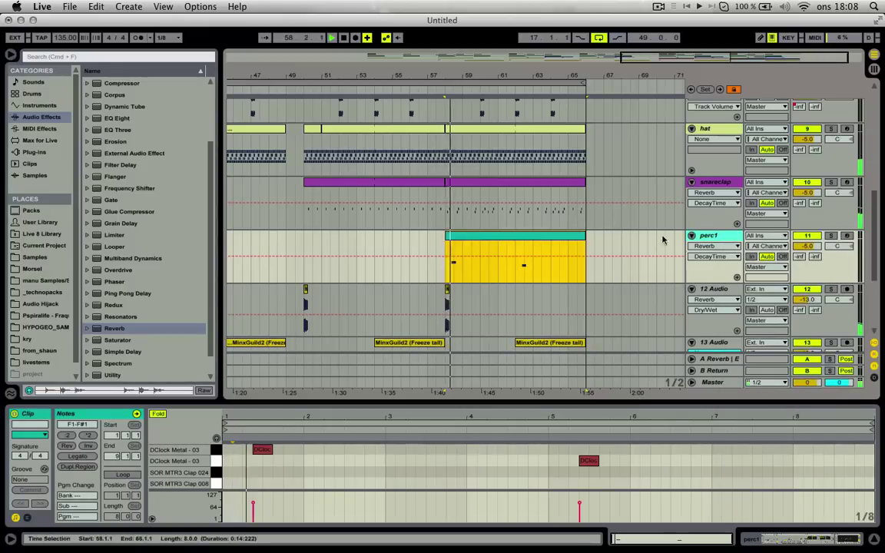
Delete both SOR MTR3 Clap pads from perc1's Drum Rack and lower its EQ Eight low cut to 180 Hz with Q 0.75.
click(706, 236)
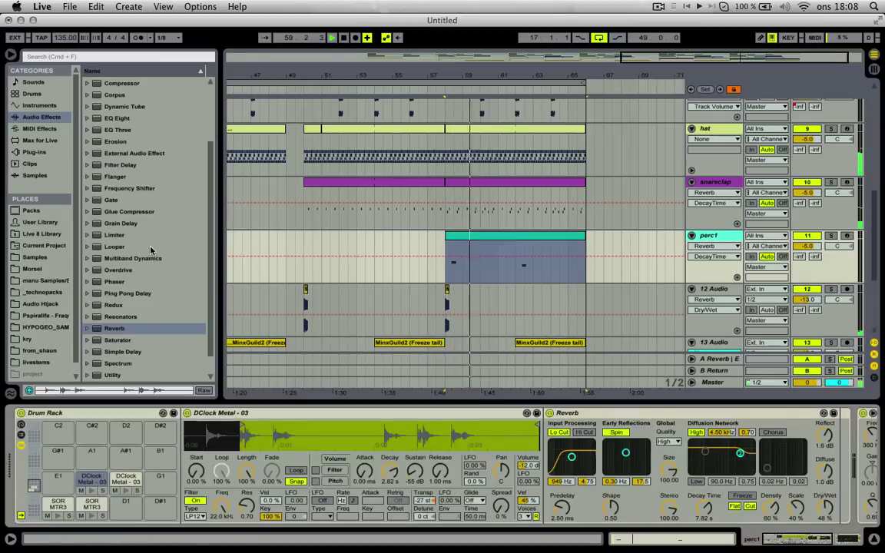
click(53, 259)
scroll(151, 261, down, 2)
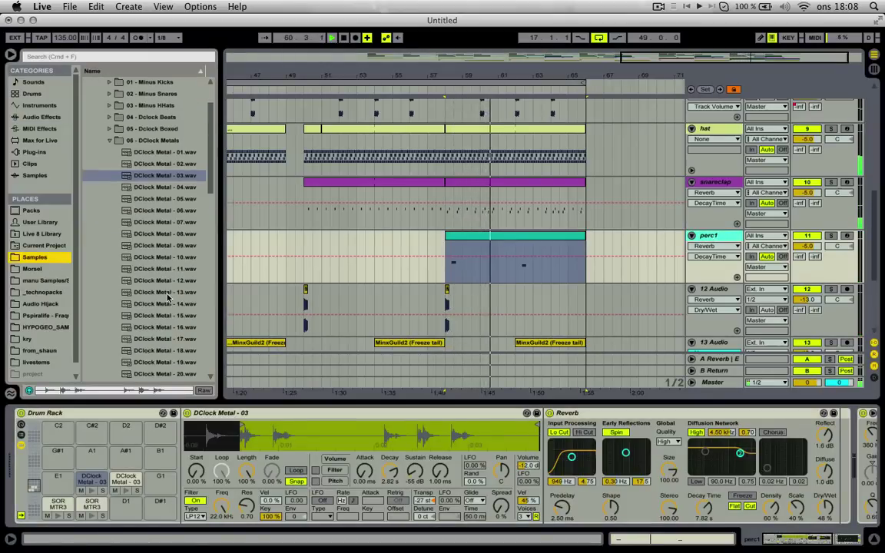
click(91, 505)
key(Delete)
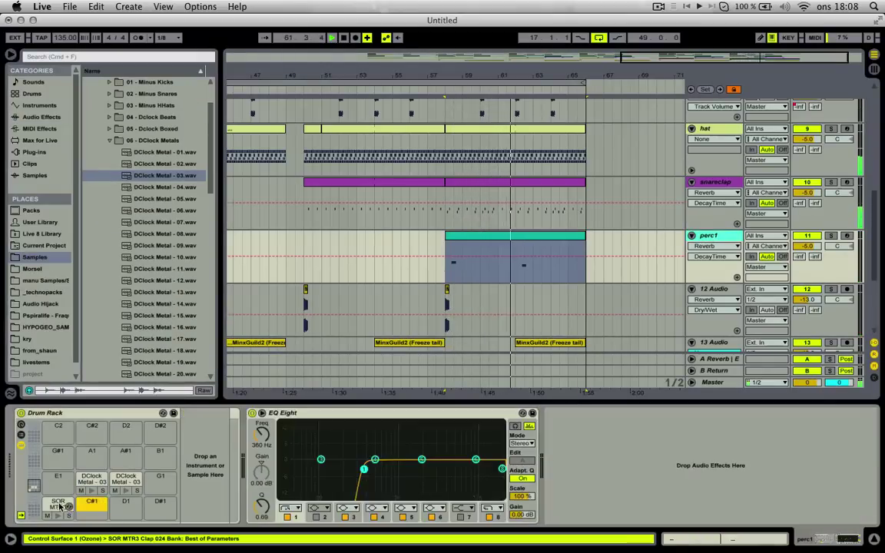
click(59, 504)
key(Delete)
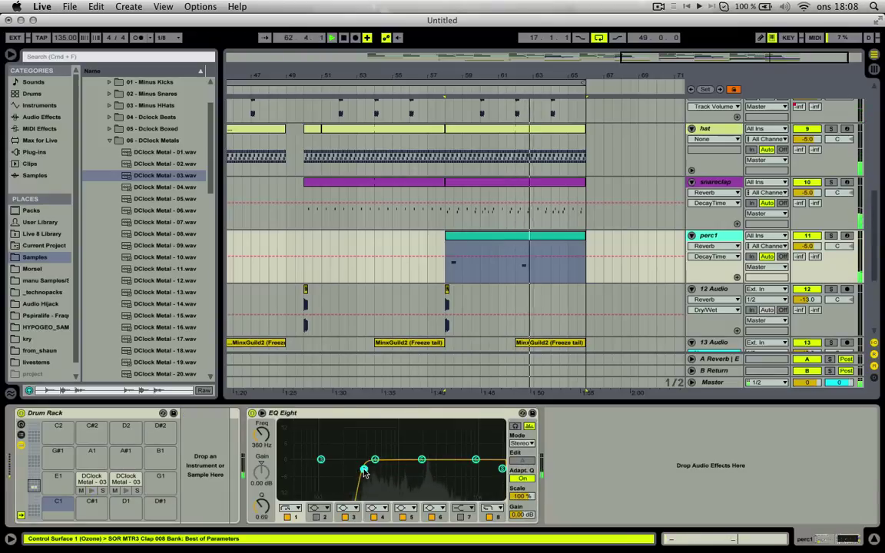
drag(364, 469, 340, 468)
Set the volume of perc1's F1 DClock Metal - 03 pad to -11.0 dB and its Reverb to 51% dry/wet, 9.27 kHz high filter, 2.5 dB diffuse.
double_click(547, 236)
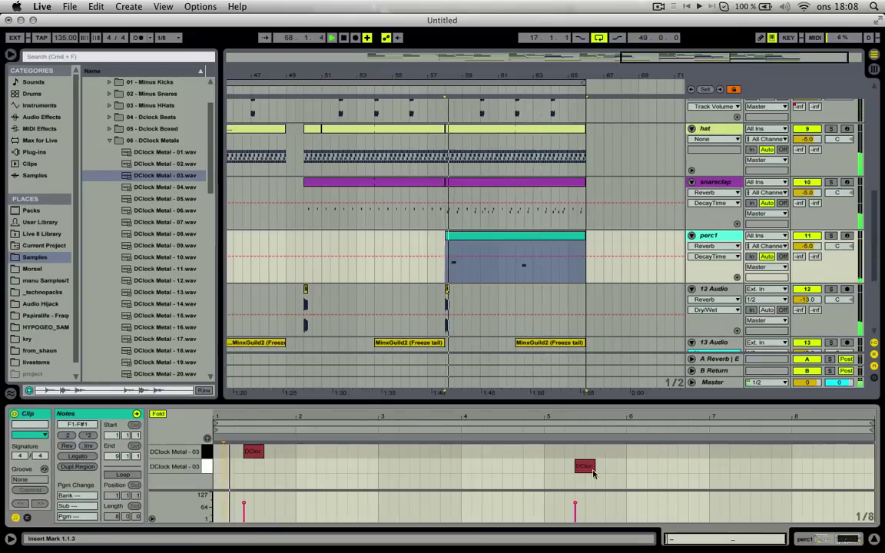
click(582, 465)
double_click(714, 236)
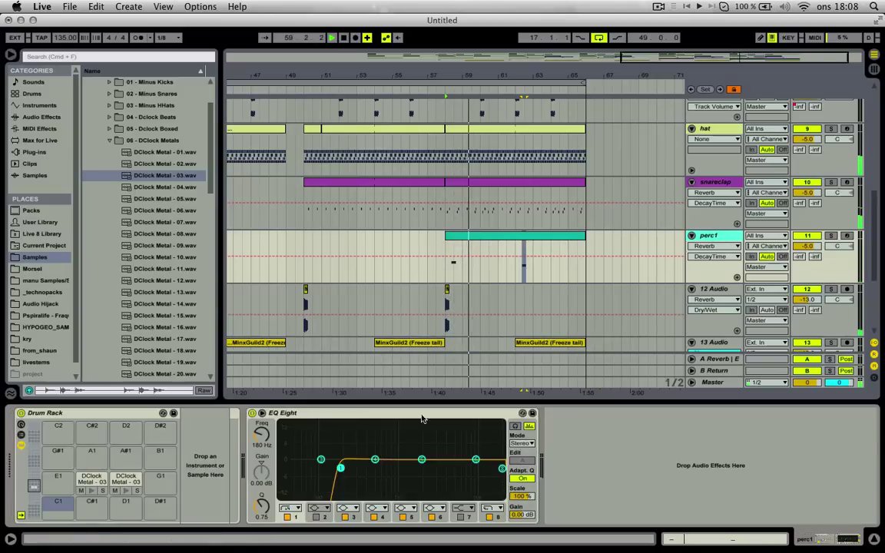
click(95, 481)
drag(528, 466, 528, 461)
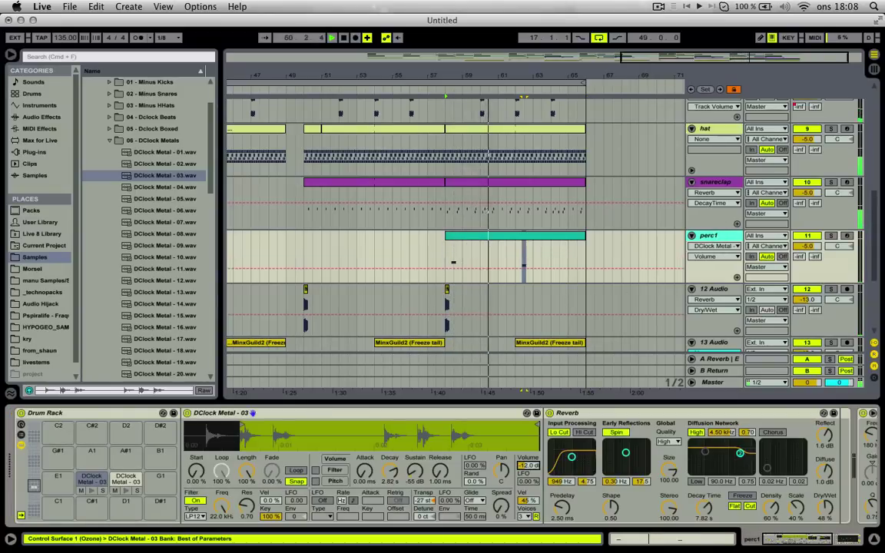
click(820, 505)
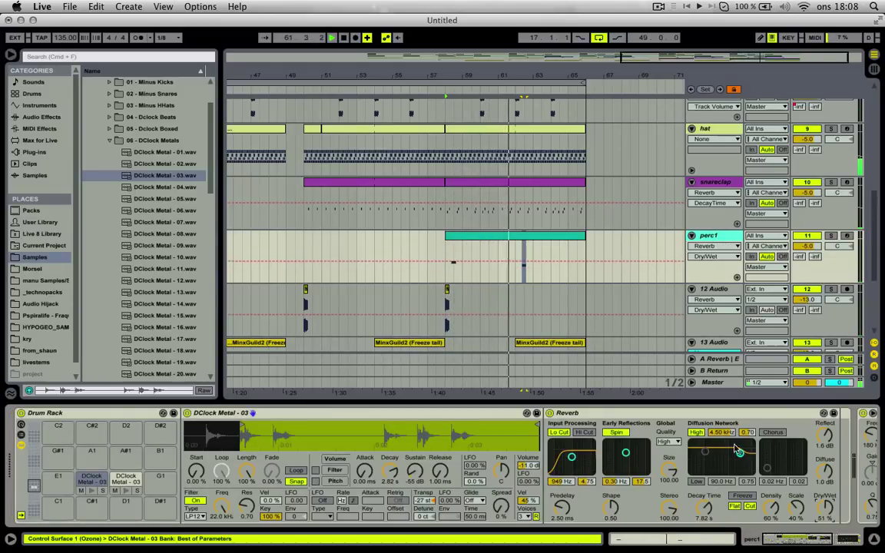
click(825, 474)
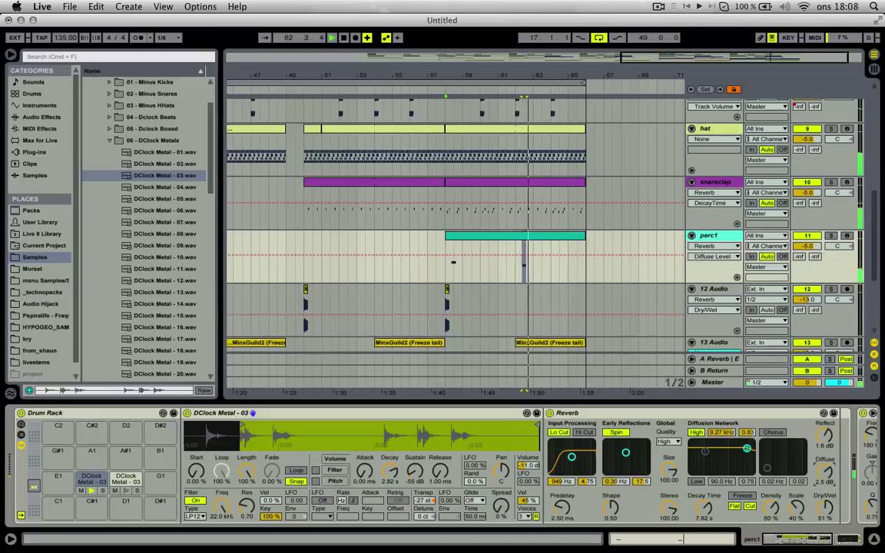
Audition the DClock Metal samples from 13 through 19 in the sample library.
click(164, 291)
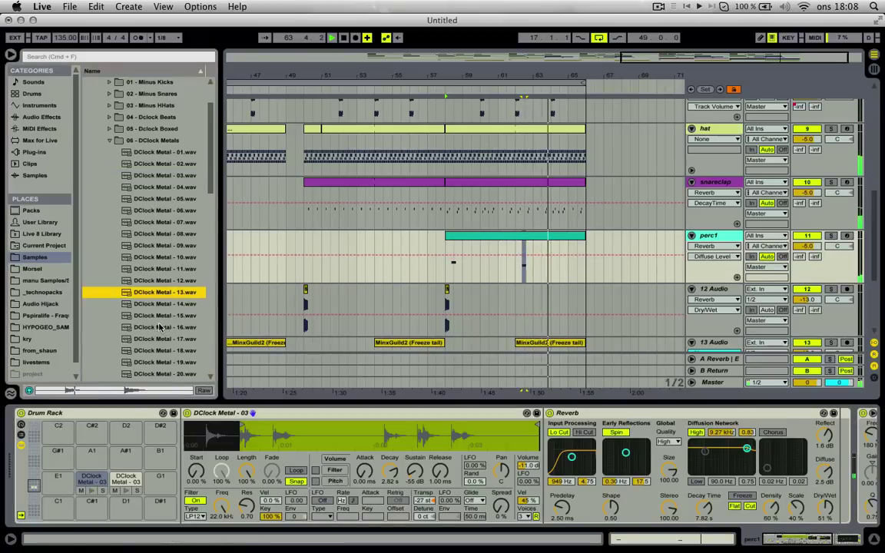
key(Down)
key(Down)
key(Down)
key(Down)
key(Down)
key(Down)
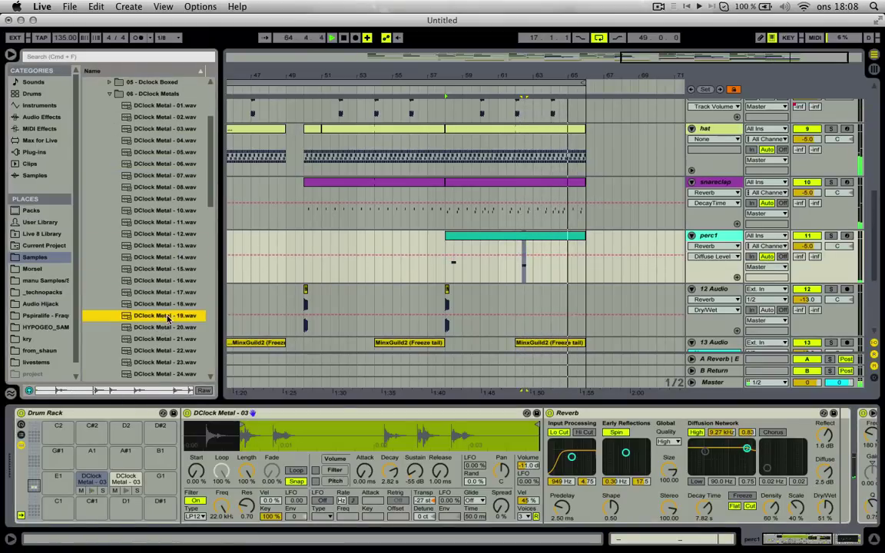
Duplicate the hat track and place the copy directly below perc1.
right_click(723, 287)
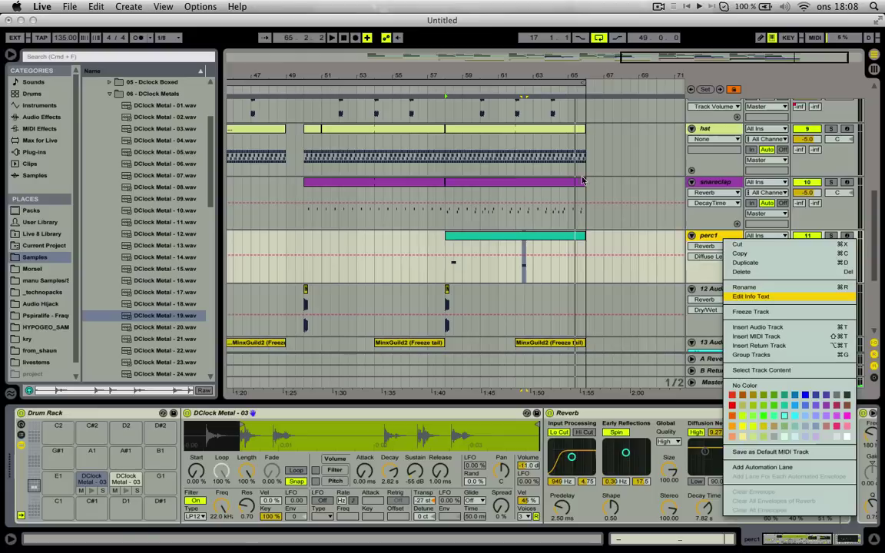
click(581, 181)
click(697, 129)
key(super+d)
scroll(712, 152, down, 1)
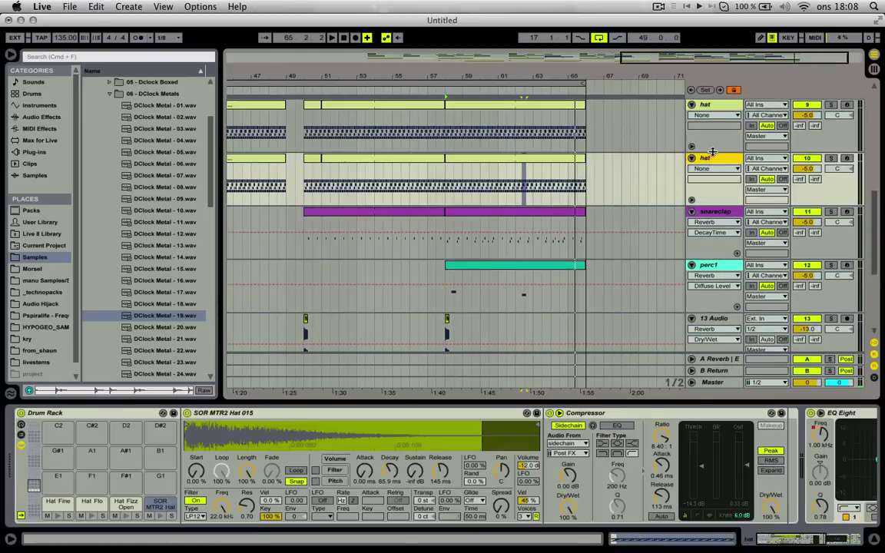
drag(705, 291, 706, 293)
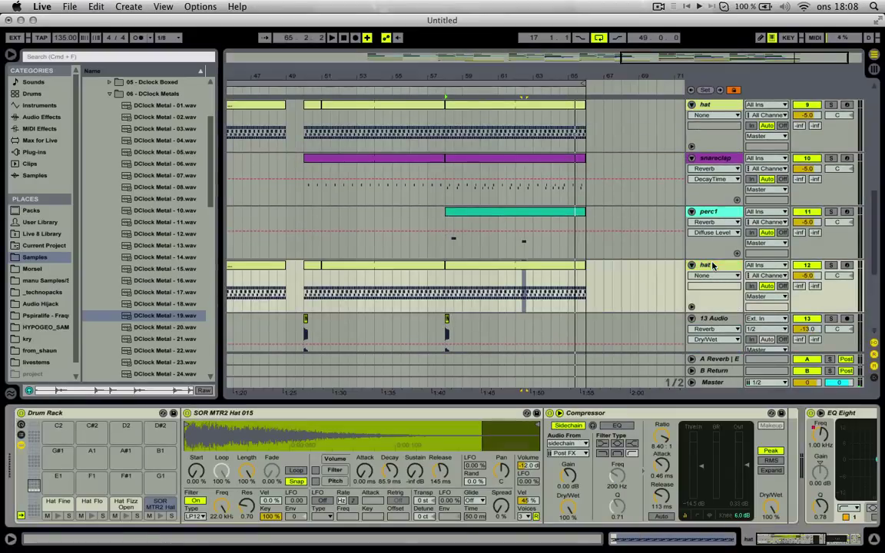
Delete all clips before bar 58 on the duplicated hat track.
key(minus)
key(minus)
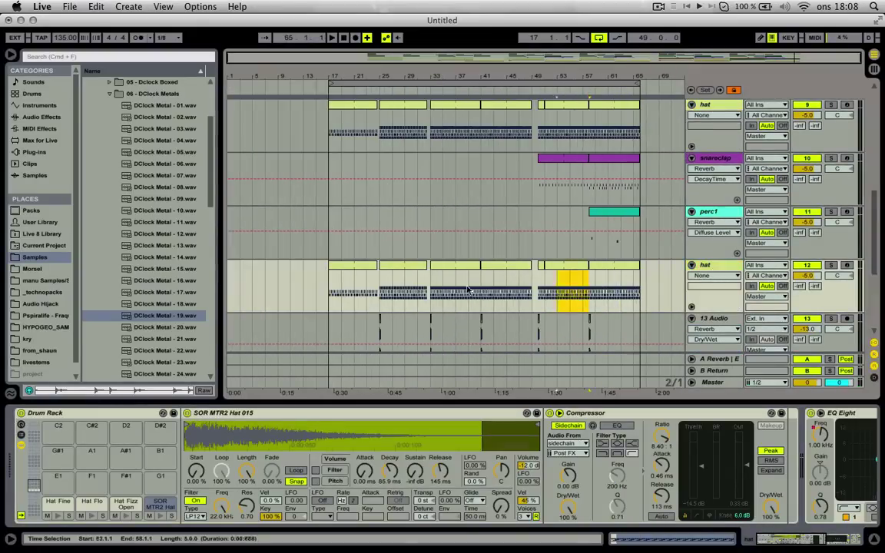
drag(468, 288, 231, 290)
key(Delete)
click(623, 268)
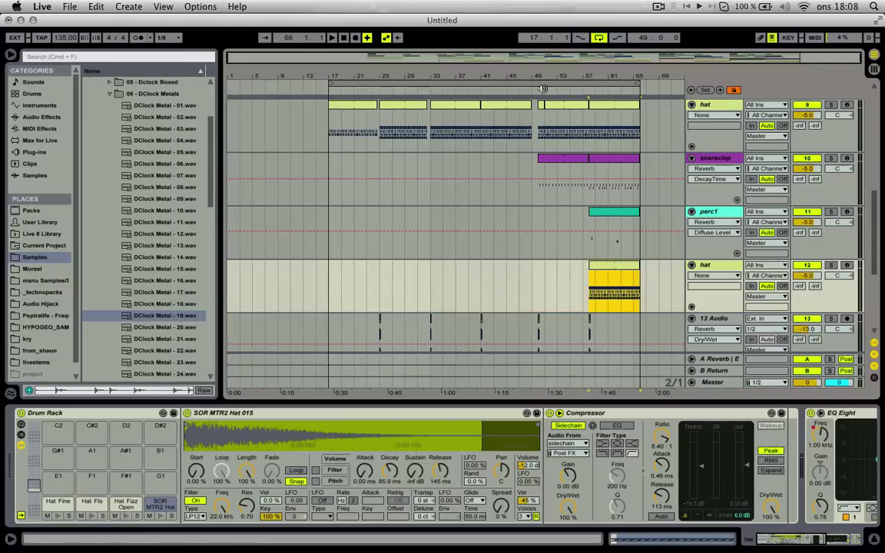
Insert a 4/4 time signature marker at bar 50.
mouse_move(542, 89)
mouse_down()
mouse_move(542, 115)
mouse_move(536, 82)
mouse_move(523, 81)
mouse_move(506, 49)
mouse_up()
click(540, 90)
scroll(505, 155, up, 4)
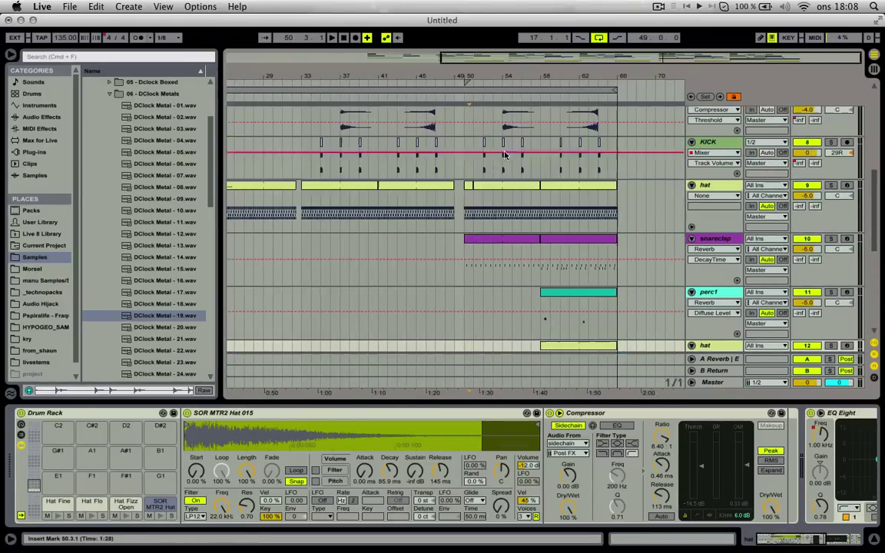
Extend the original hat track's clip at bar 51 back to bar 50 and add a locator named 1 there.
drag(483, 216, 474, 127)
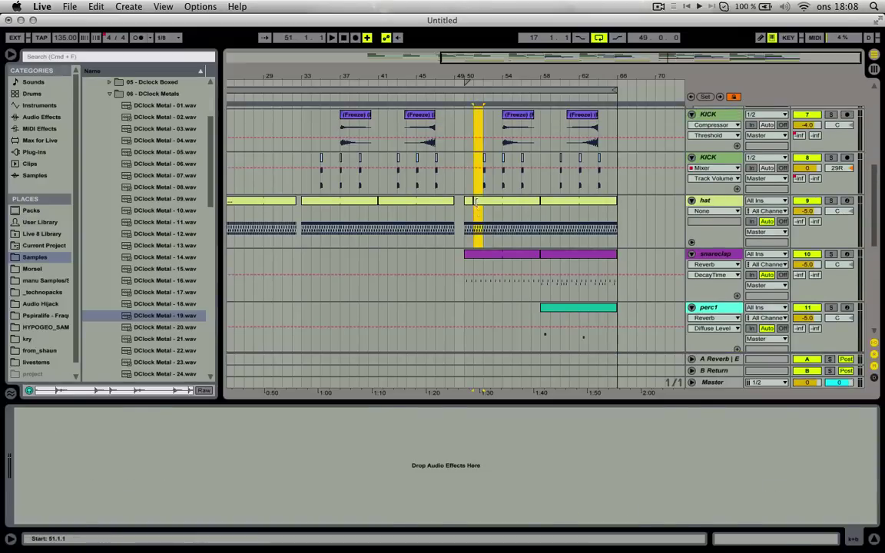
click(475, 201)
key(space)
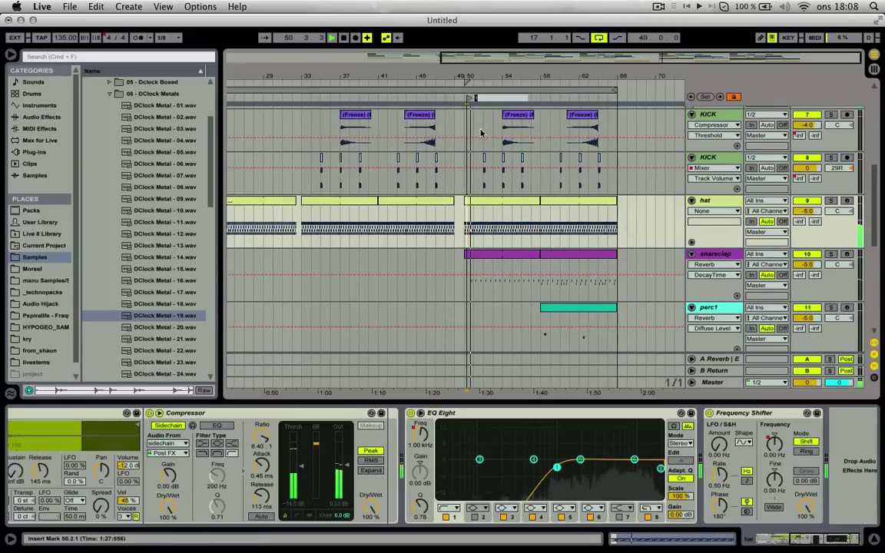
key(Return)
Play from bar 56 and check the original hat track's Frequency Shifter Coarse automation.
drag(513, 75, 415, 119)
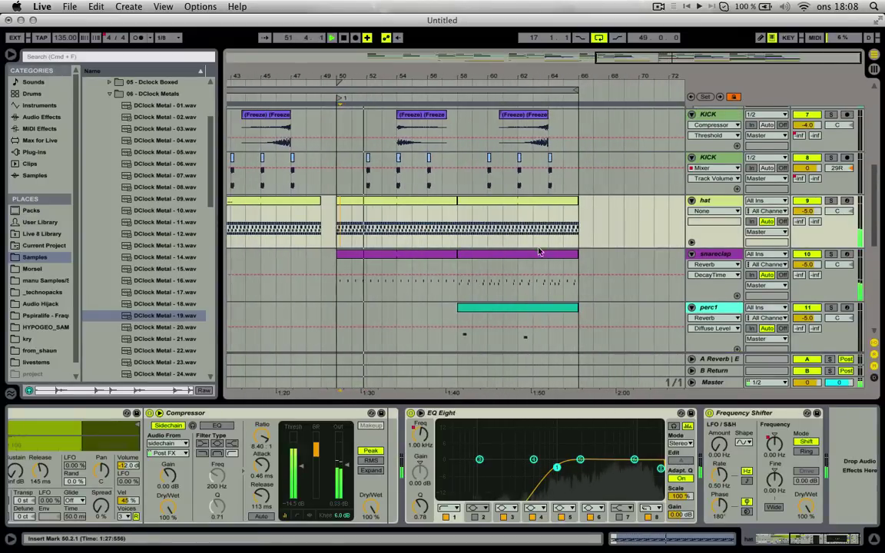
click(427, 228)
key(space)
key(space)
scroll(491, 231, down, 1)
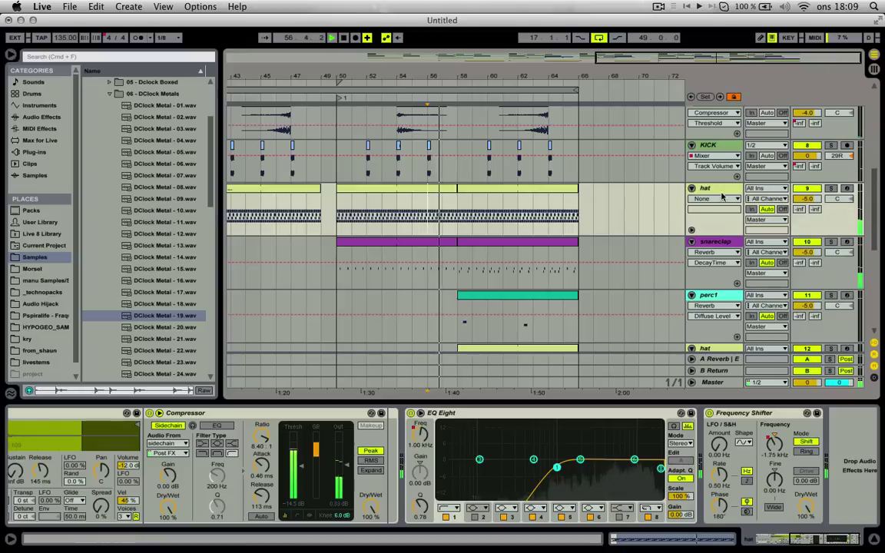
click(691, 230)
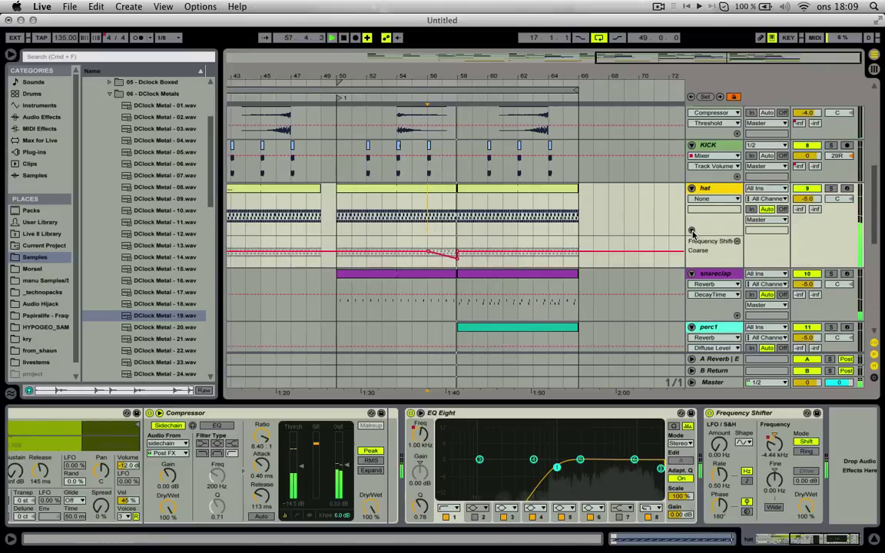
click(691, 230)
Duplicate the time from bar 58 to bar 66 across all tracks, extending the arrangement to bar 74.
drag(551, 75, 526, 78)
scroll(552, 252, down, 2)
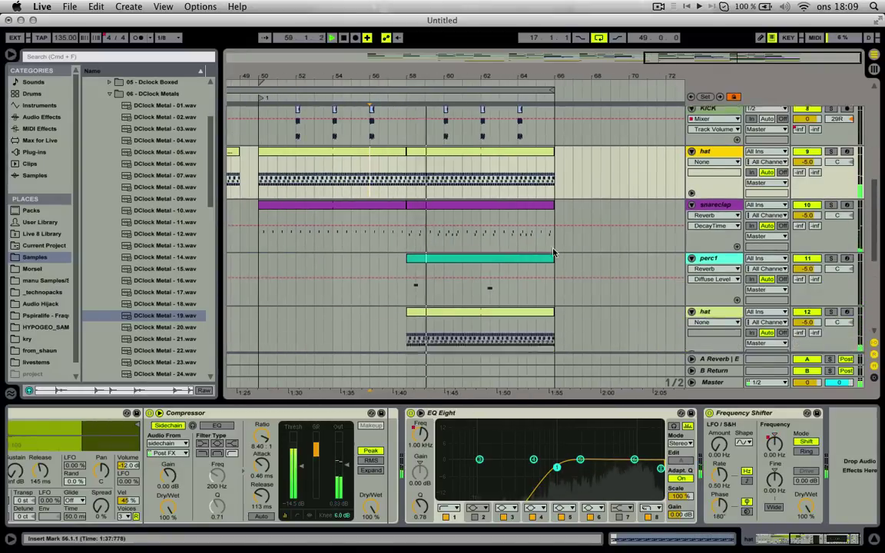
click(544, 260)
scroll(543, 238, down, 2)
scroll(529, 236, up, 2)
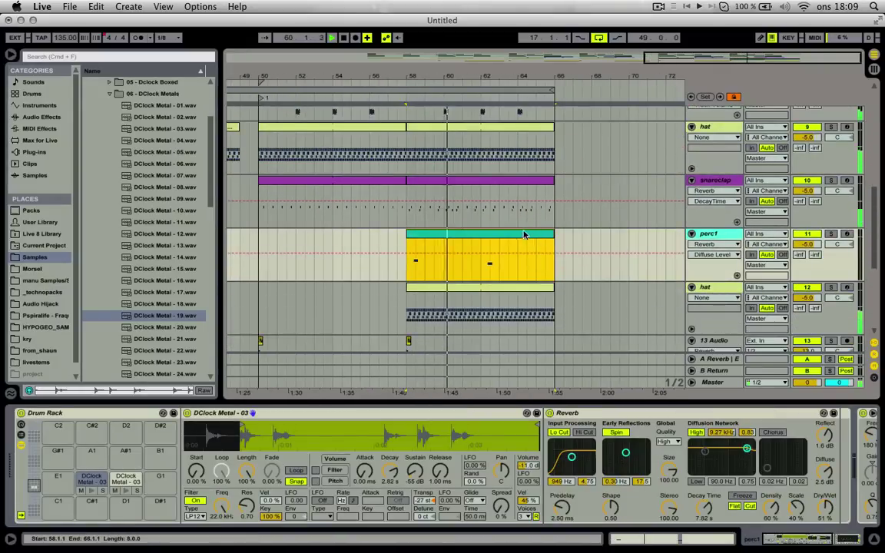
click(688, 288)
click(500, 290)
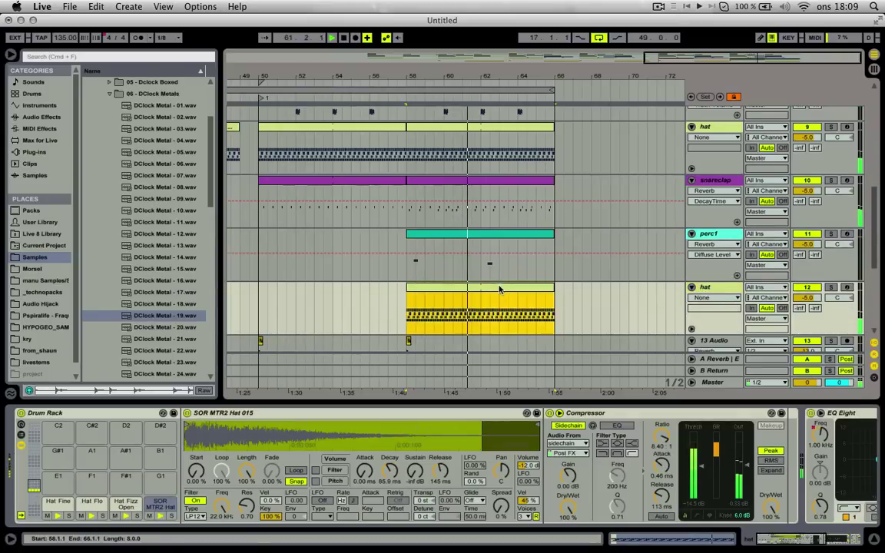
key(super+shift+d)
Delete the duplicated hat track's clip at bar 58 and open the notes of its bar 66 clip.
click(369, 289)
key(Delete)
click(512, 291)
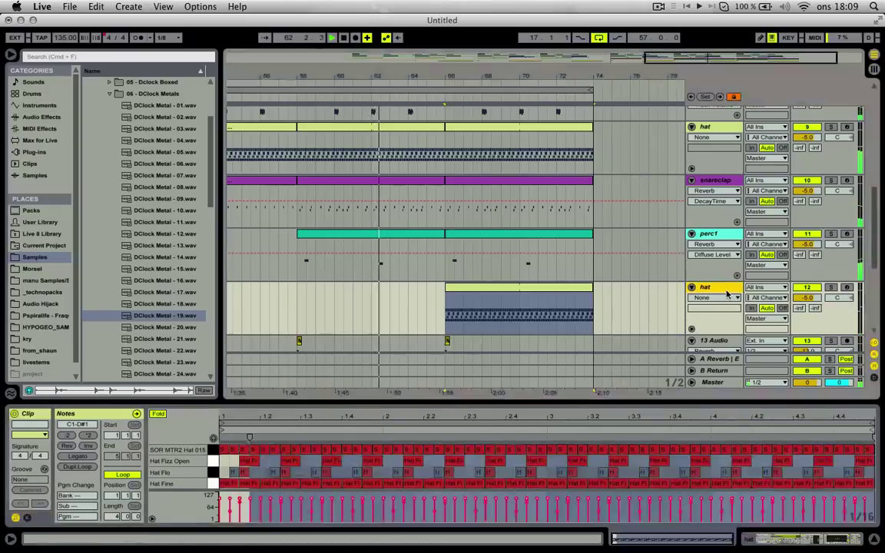
Add FabFilter Saturn to the duplicated hat track with the FX preset Broken Tube 66% - 2 Bands SM.
click(36, 152)
scroll(103, 117, up, 2)
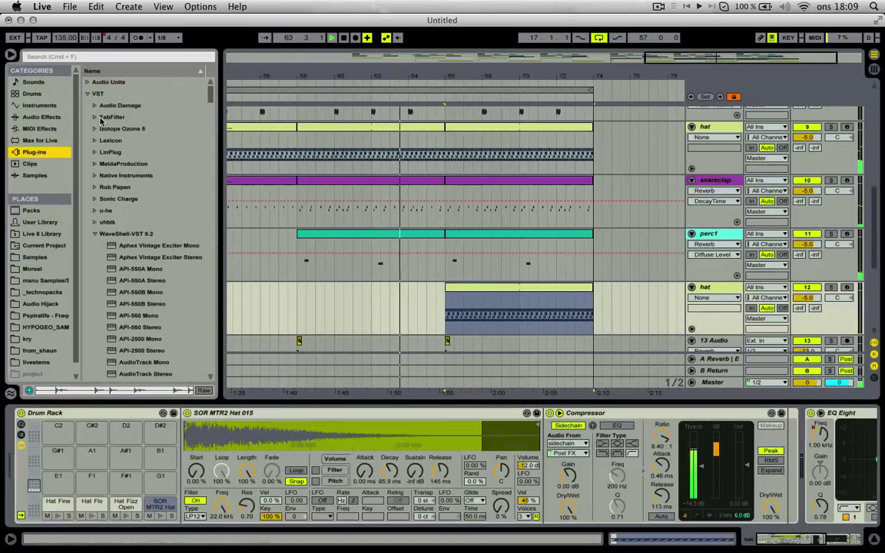
click(95, 117)
double_click(142, 304)
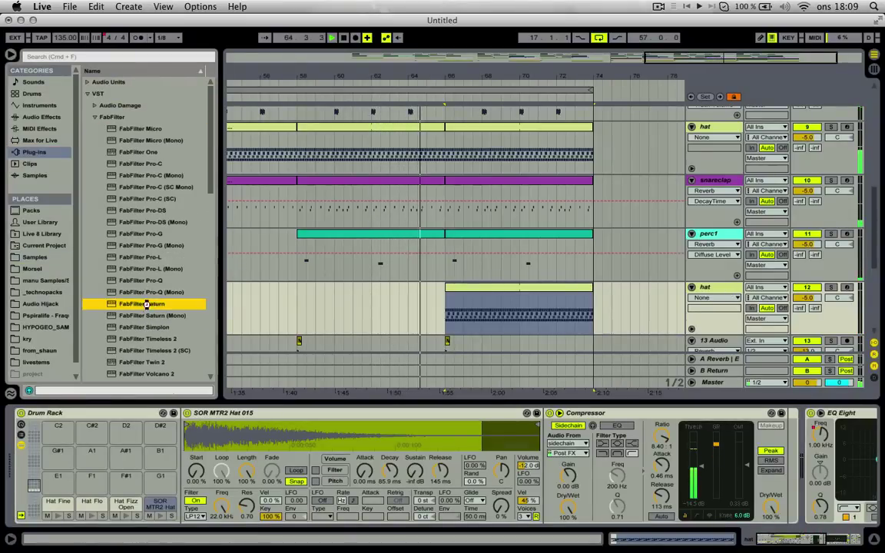
mouse_move(384, 73)
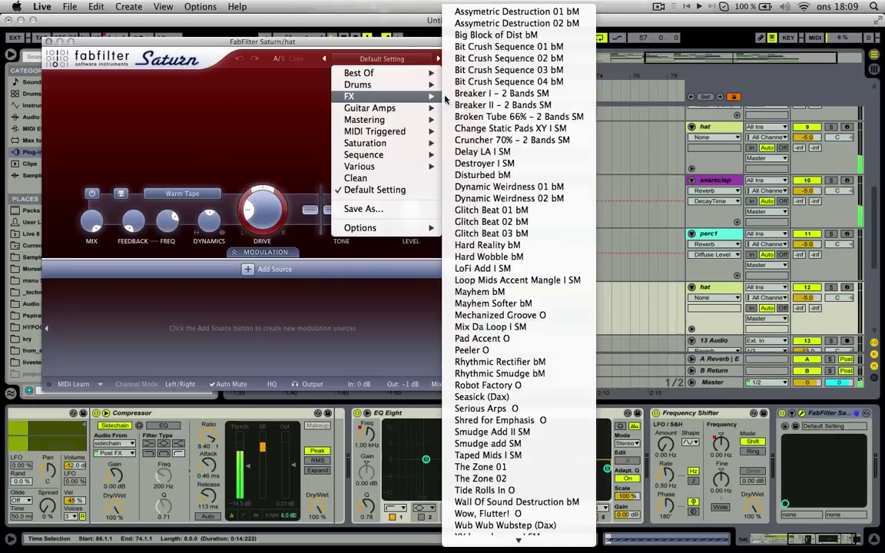
click(499, 122)
drag(437, 43, 427, 90)
Solo the duplicated hat track and switch Saturn to the Cruncher 70% - 2 Bands SM preset.
click(831, 287)
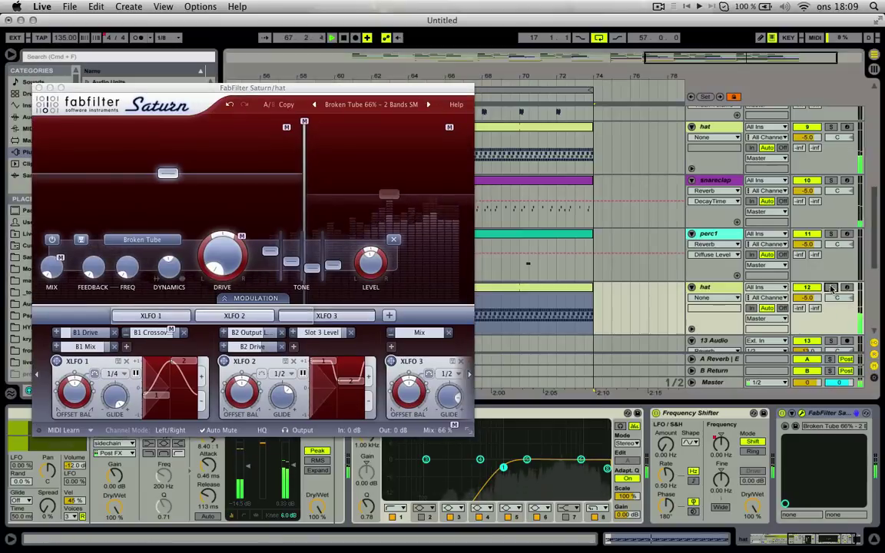
click(428, 103)
click(38, 88)
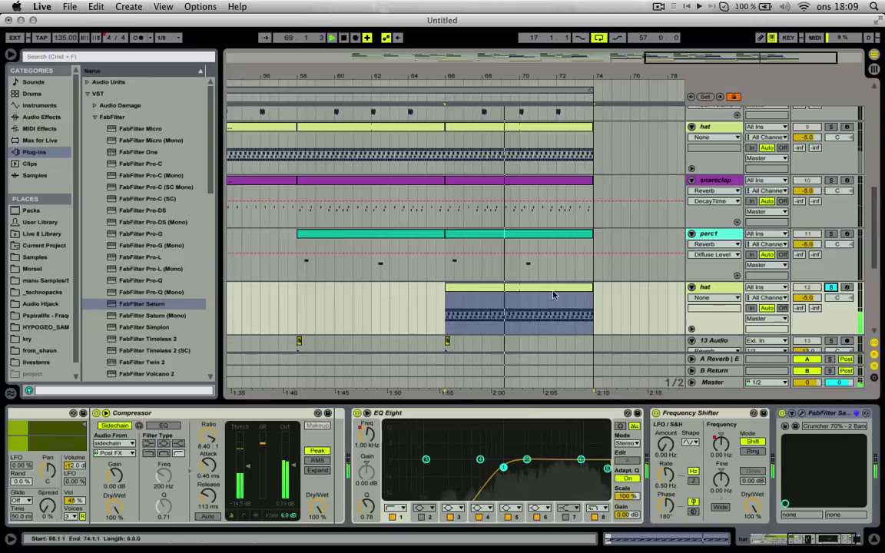
Stop playback and remove FabFilter Saturn from the duplicated hat track.
click(566, 288)
key(space)
click(840, 414)
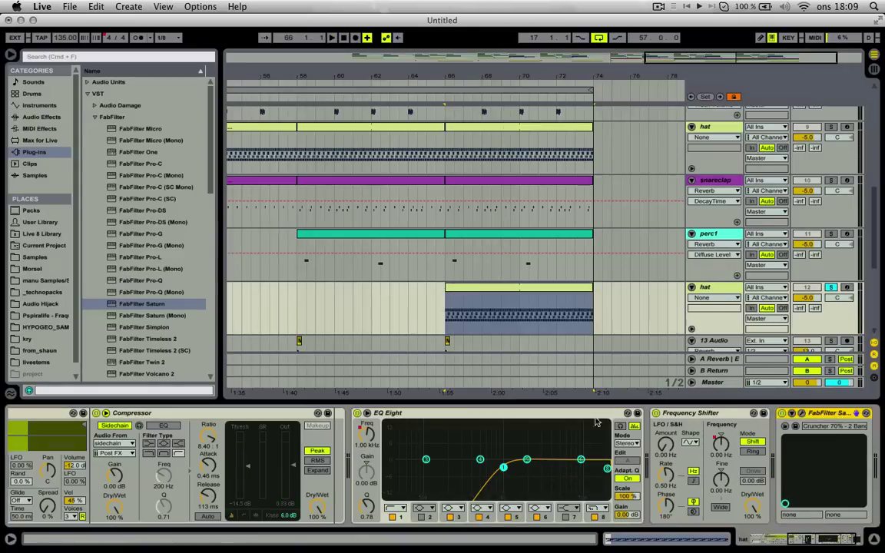
Try to freeze the duplicated hat track.
right_click(723, 287)
click(747, 359)
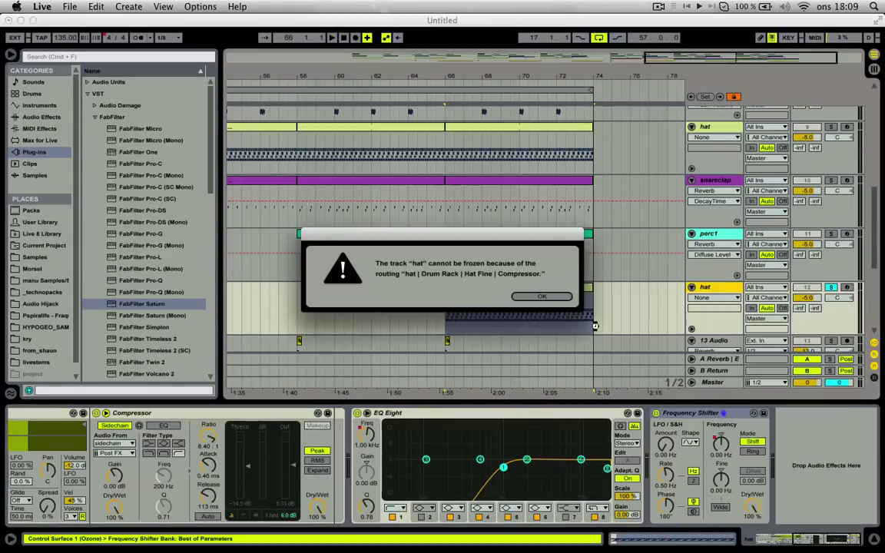
click(538, 295)
Delete the sidechained Compressor from the SOR MTR2 Hat 015 pad on the duplicated hat track.
click(392, 430)
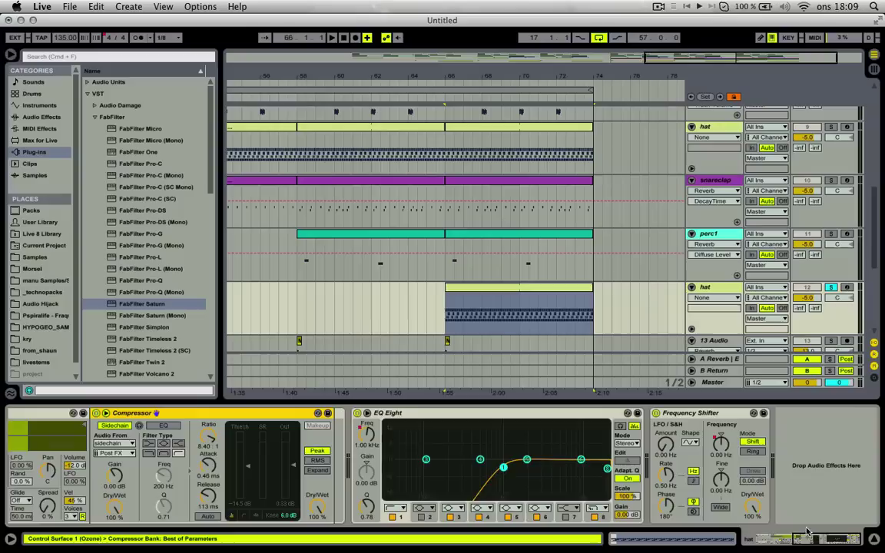
scroll(519, 481, left, 10)
key(Delete)
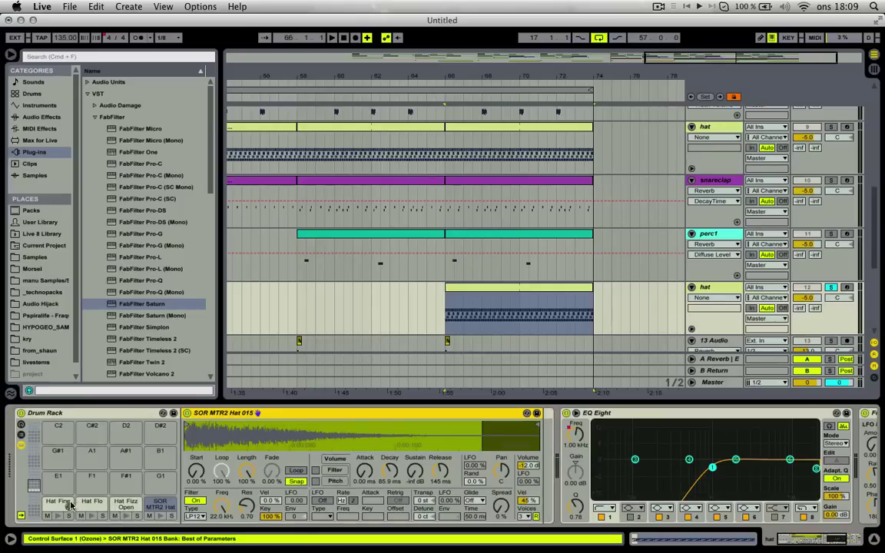
Remove the Compressor from the Hat Fine pad, and freeze and flatten the duplicated hat track.
click(61, 503)
key(Delete)
right_click(727, 286)
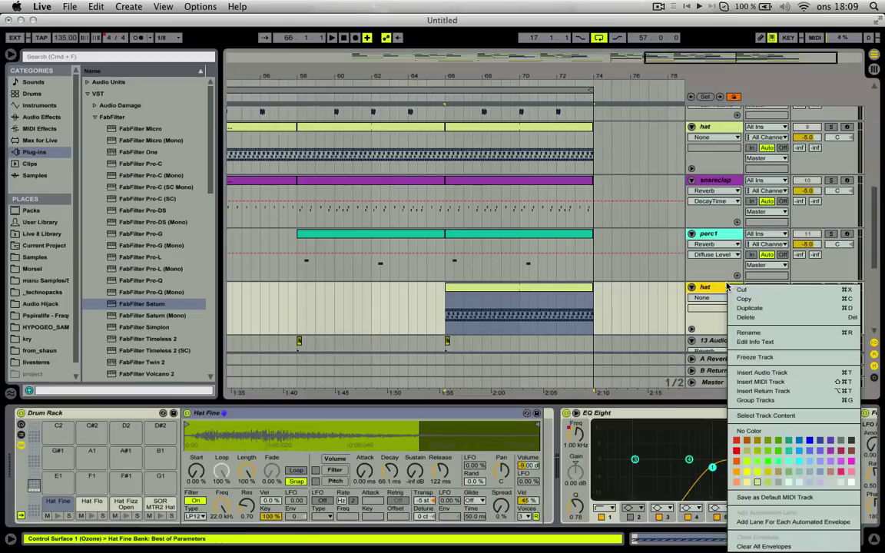
click(757, 357)
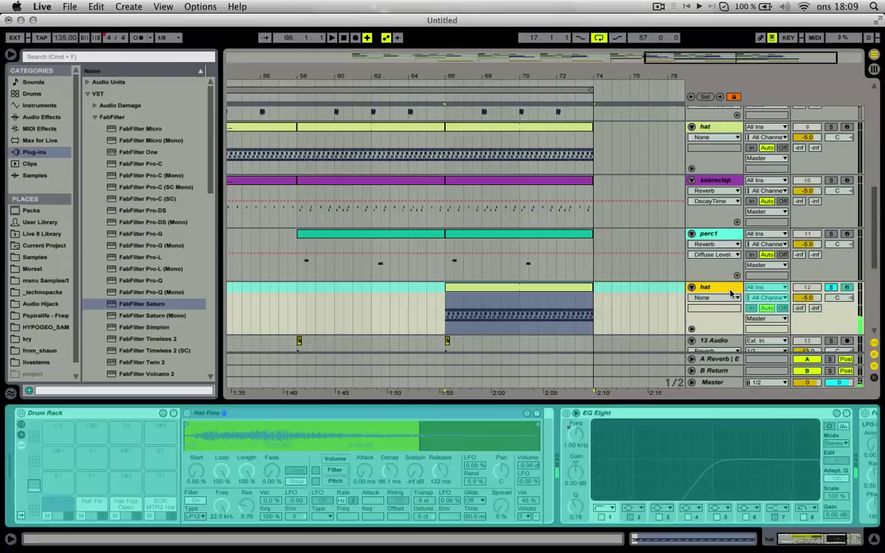
right_click(734, 297)
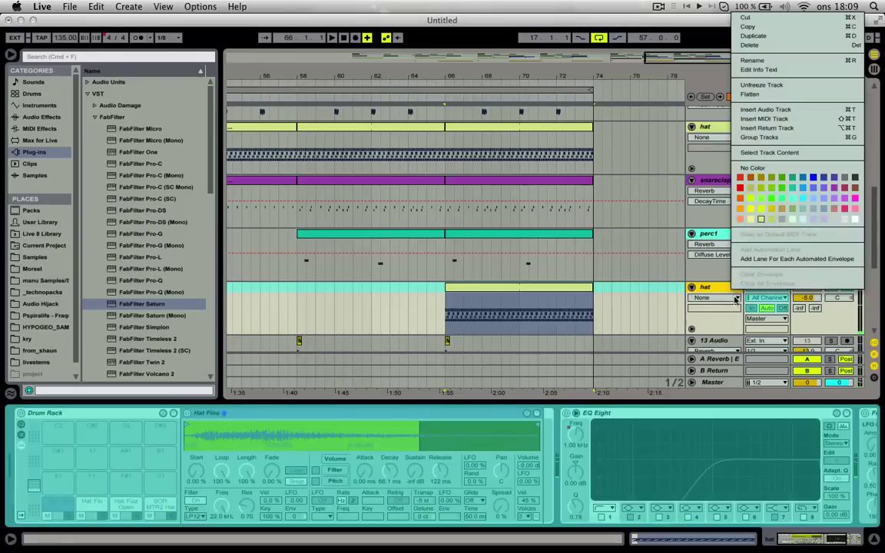
click(771, 96)
Play back the flattened hat clip and transpose it to -12 st.
key(space)
double_click(541, 289)
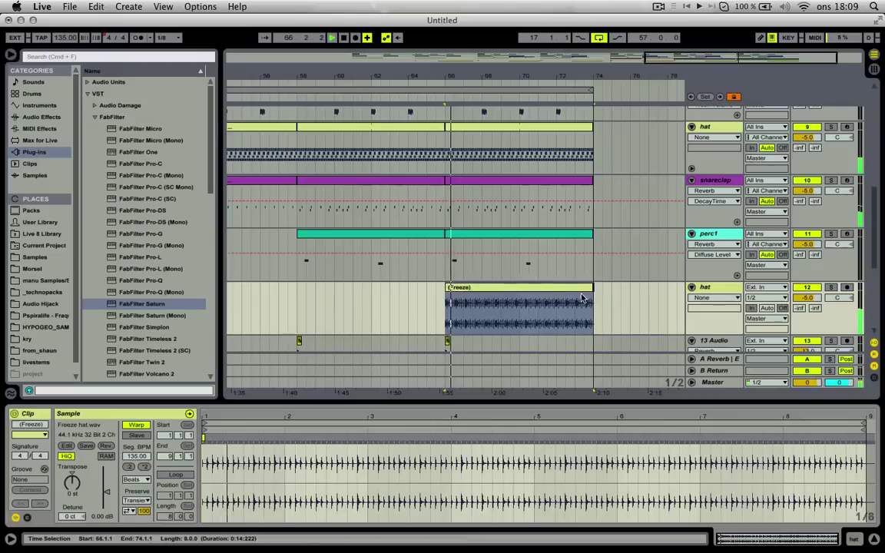
click(595, 294)
click(581, 287)
click(70, 495)
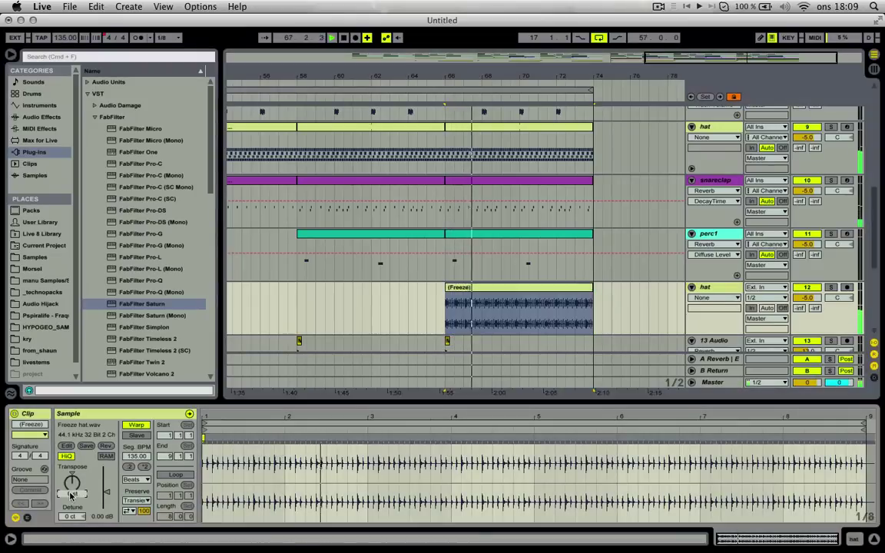
drag(71, 496, 70, 530)
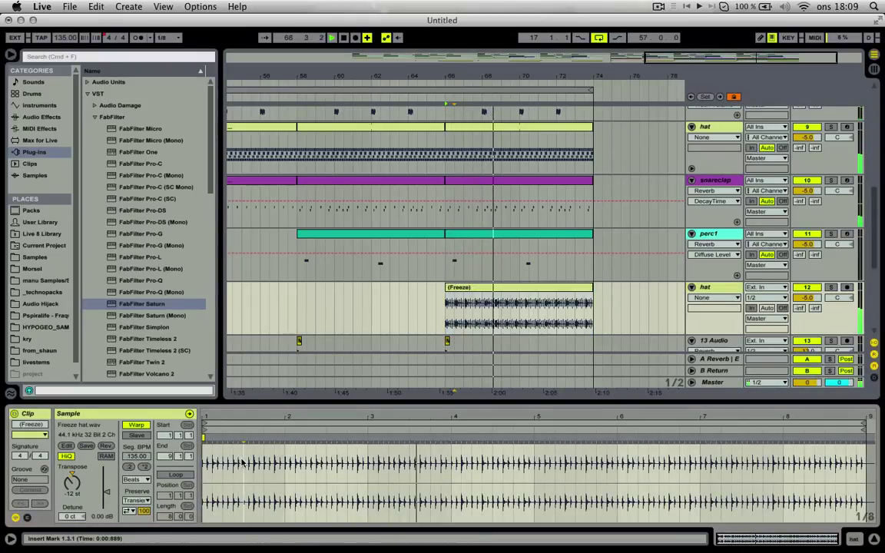
Quantize the entire flattened hat clip to 1/16 at 100 %.
key(super+a)
key(shift+super+u)
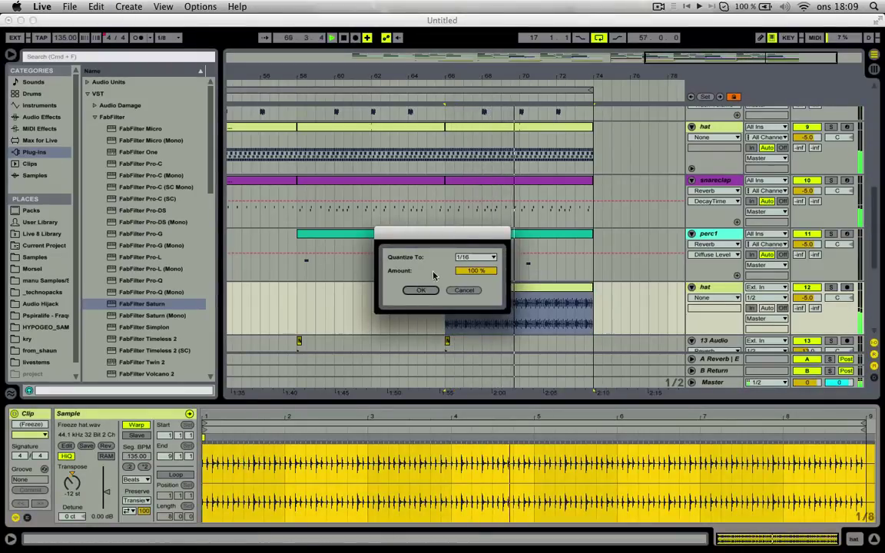
click(421, 290)
Loop the arrangement over the flattened hat clip from bar 66 to bar 74.
key(shift+Tab)
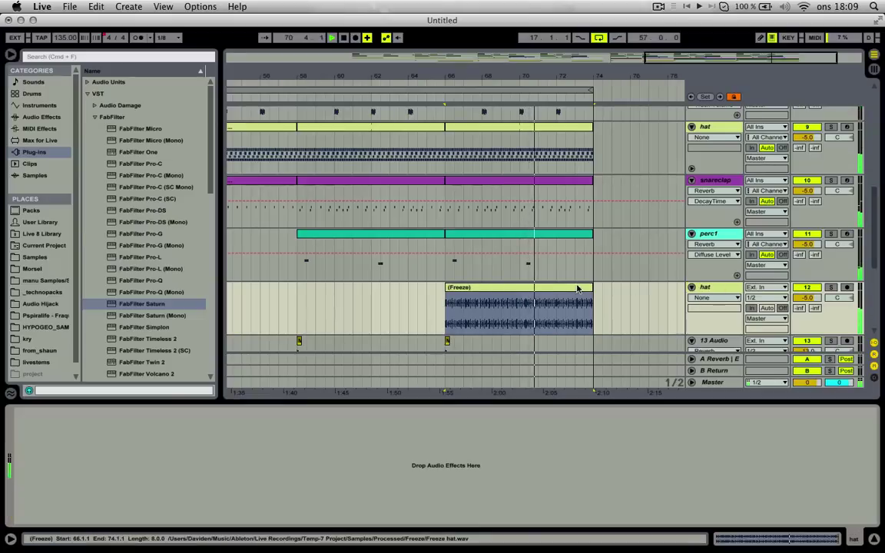
click(577, 288)
key(super+l)
Add FabFilter Saturn to the flattened hat track with the Delay LA I SM preset and close its editor.
click(669, 294)
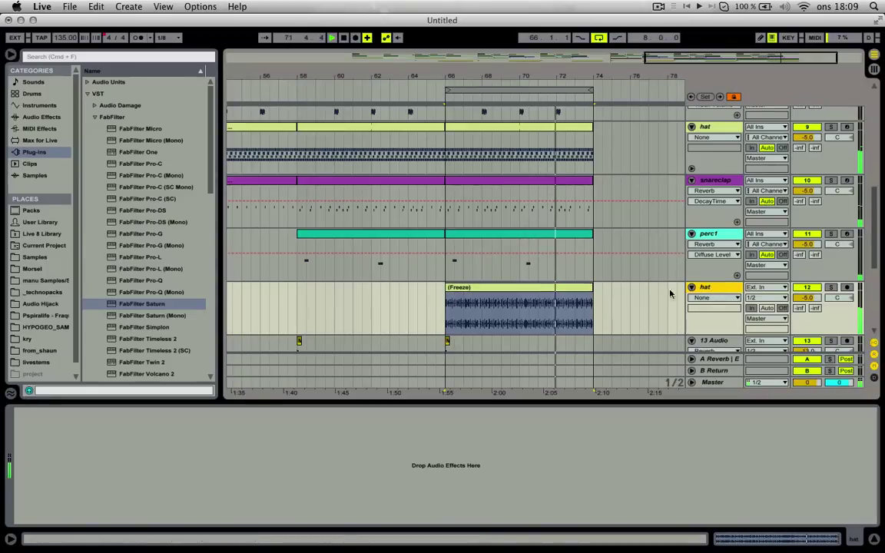
double_click(146, 303)
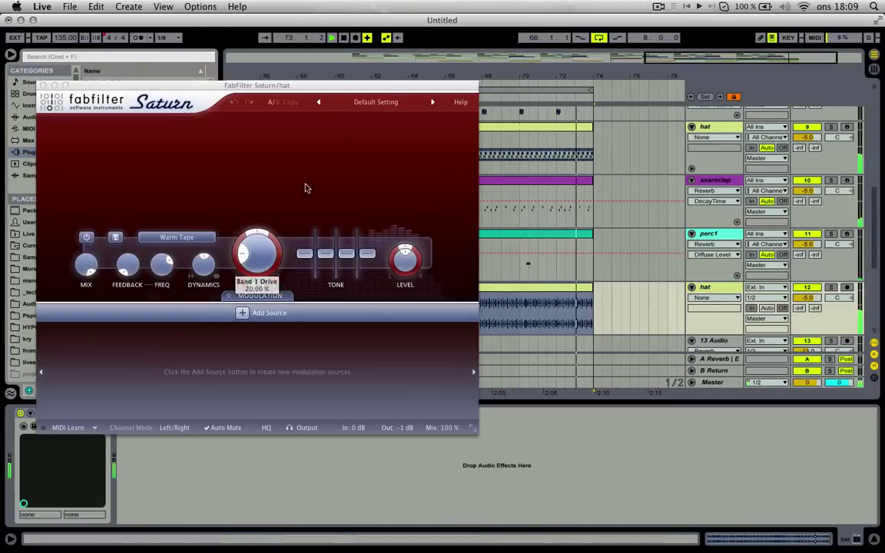
click(433, 102)
click(433, 102)
click(433, 102)
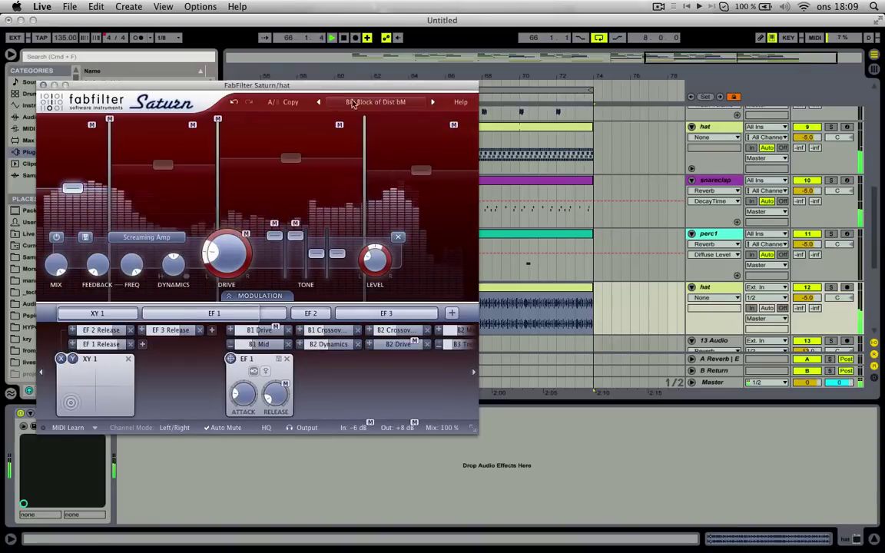
click(433, 102)
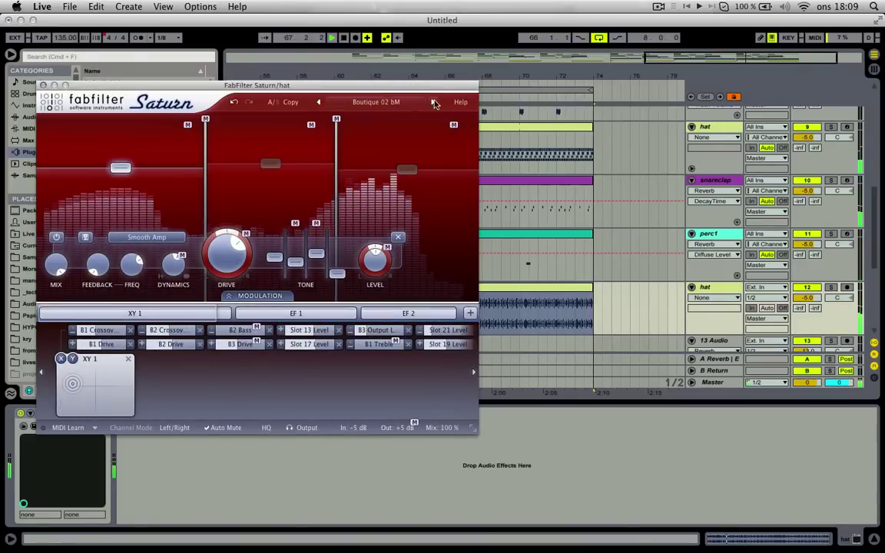
click(433, 102)
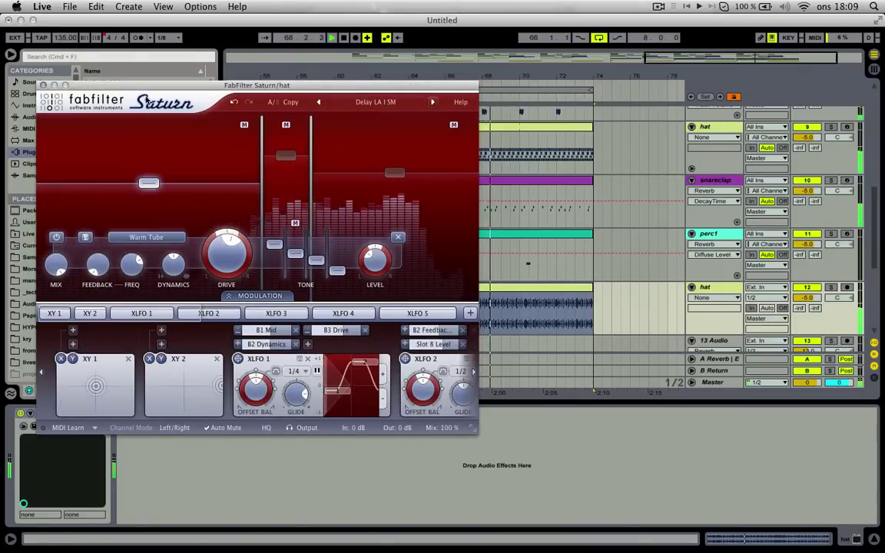
drag(113, 86, 210, 89)
click(140, 87)
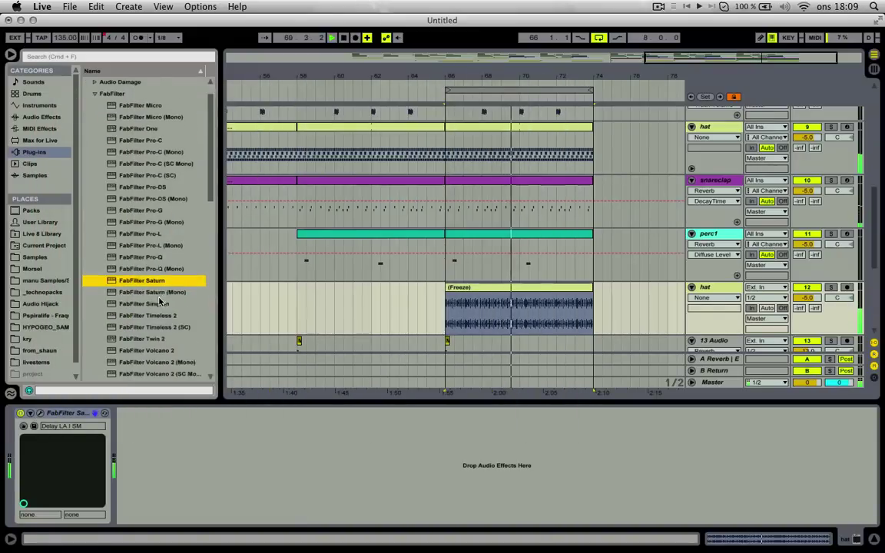
Add FabFilter Timeless 2 after Saturn on the flattened hat track and choose the CC Flanger DJM preset.
scroll(159, 302, down, 1)
drag(160, 292, 175, 426)
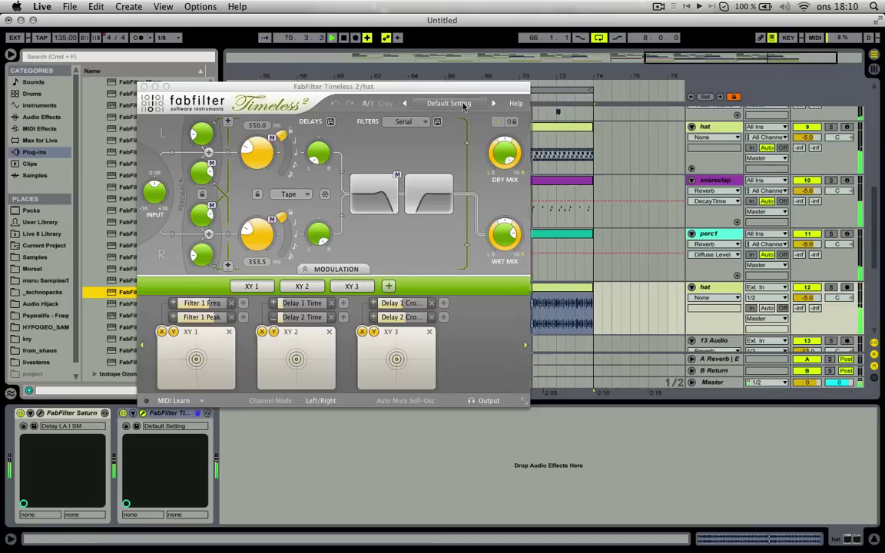
click(490, 104)
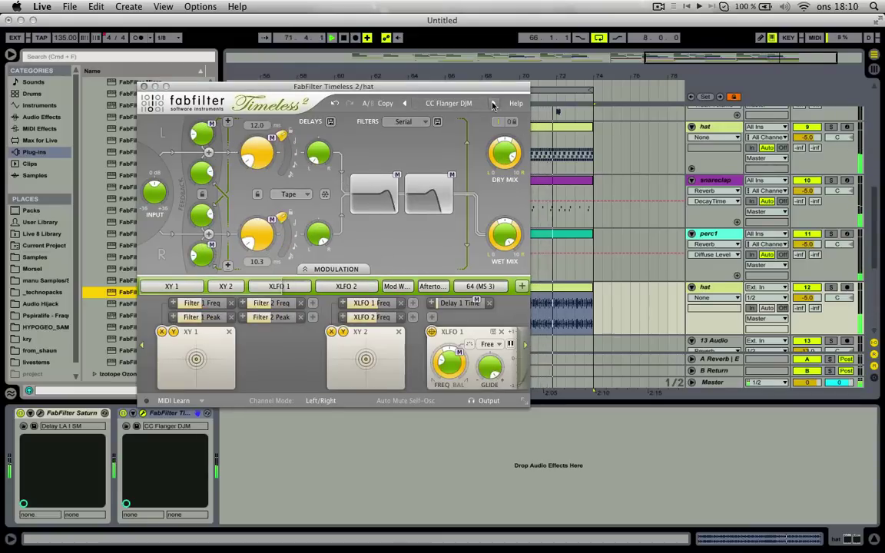
click(493, 104)
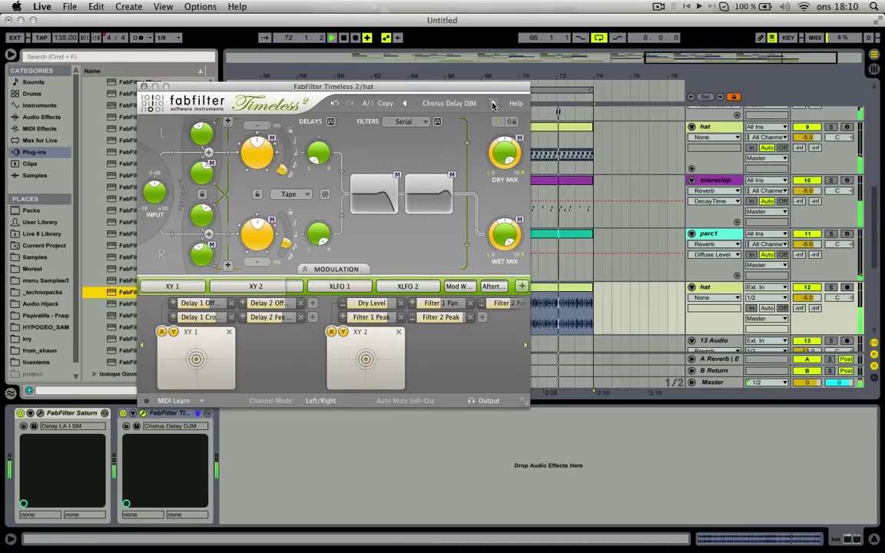
click(402, 103)
drag(344, 90, 372, 108)
click(172, 105)
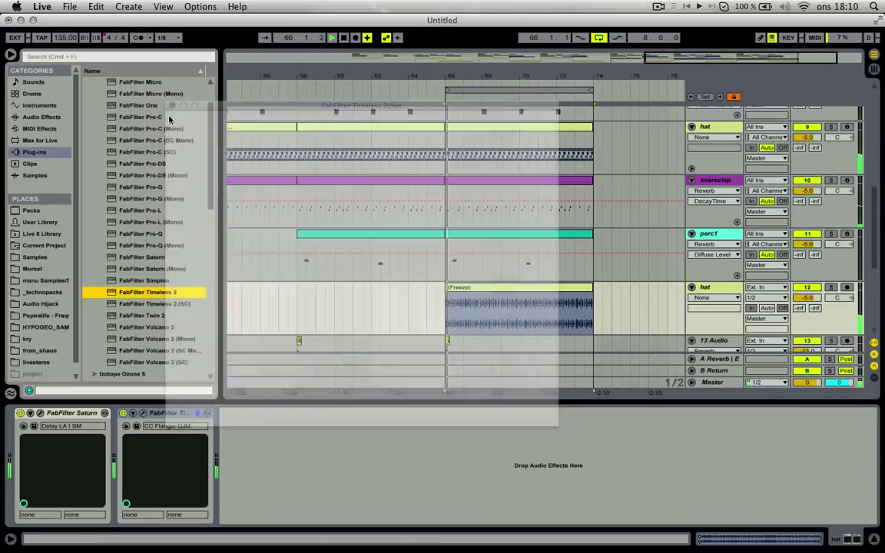
scroll(150, 304, down, 2)
click(143, 415)
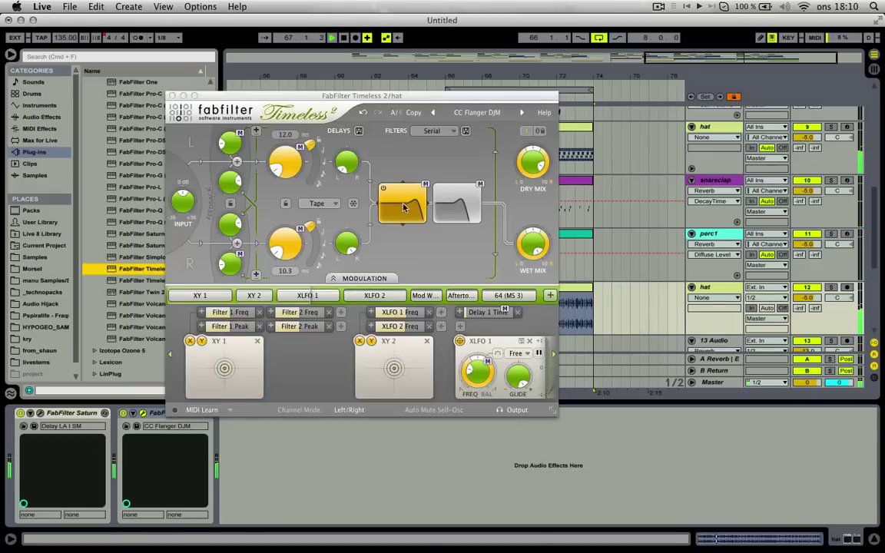
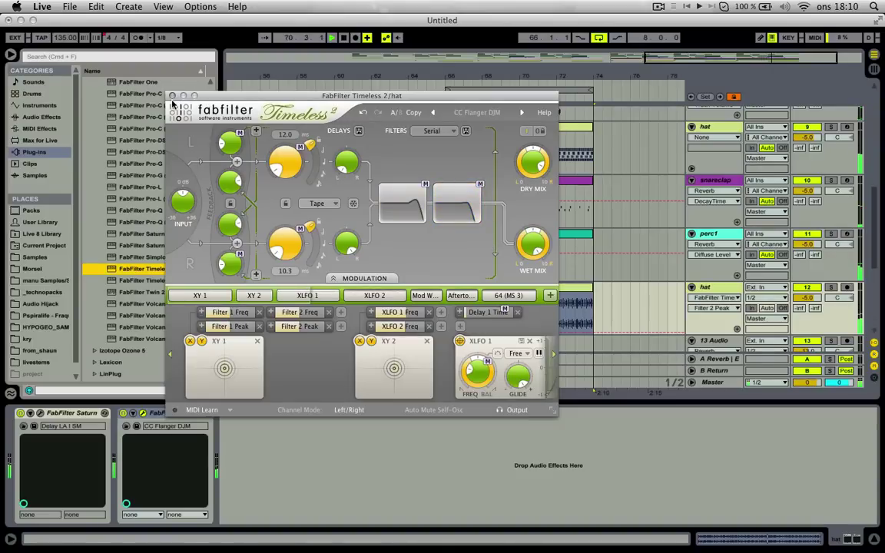
click(173, 97)
Add a Compressor after Timeless 2 and take its sidechain input from the sidechain track.
click(42, 117)
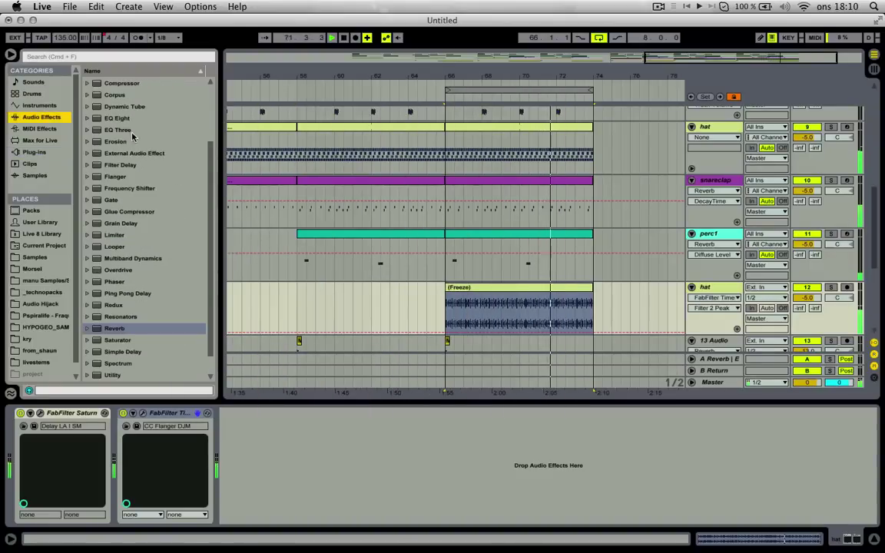
drag(122, 95, 271, 438)
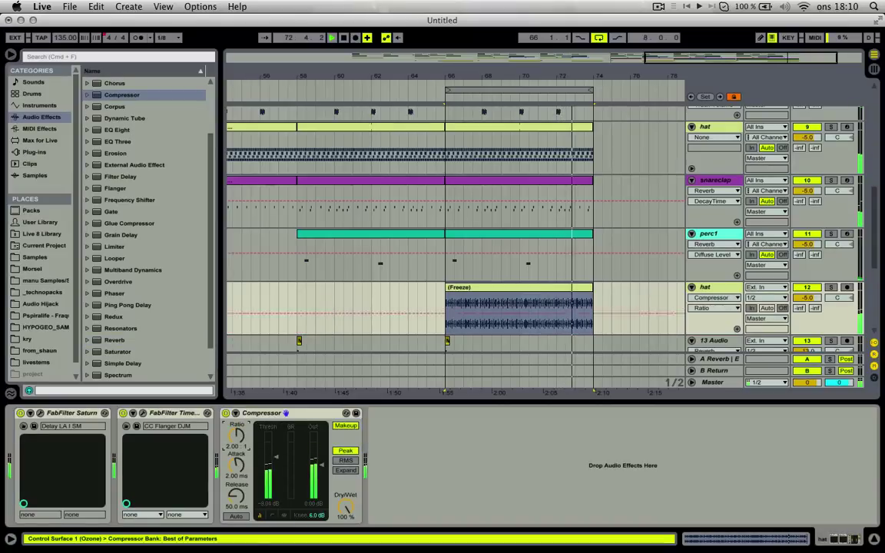
click(235, 413)
click(245, 443)
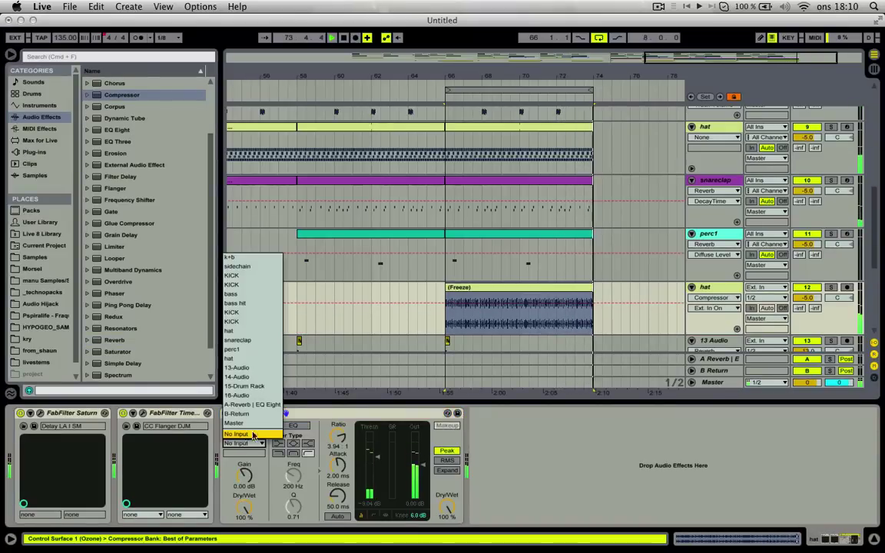
click(253, 274)
Try a lower threshold and a ratio of 5.48:1 on the hat track's Compressor, and delete the device.
drag(376, 458, 376, 465)
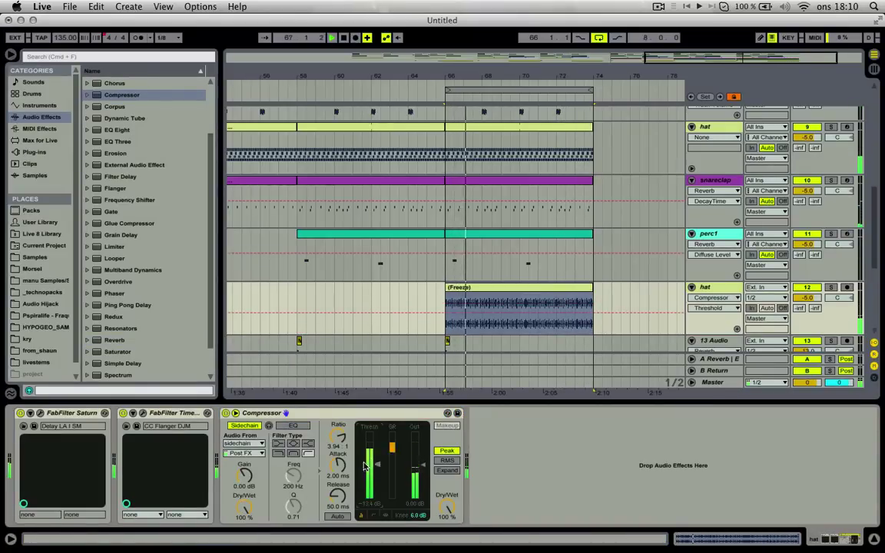
drag(338, 436, 338, 427)
drag(376, 466, 376, 473)
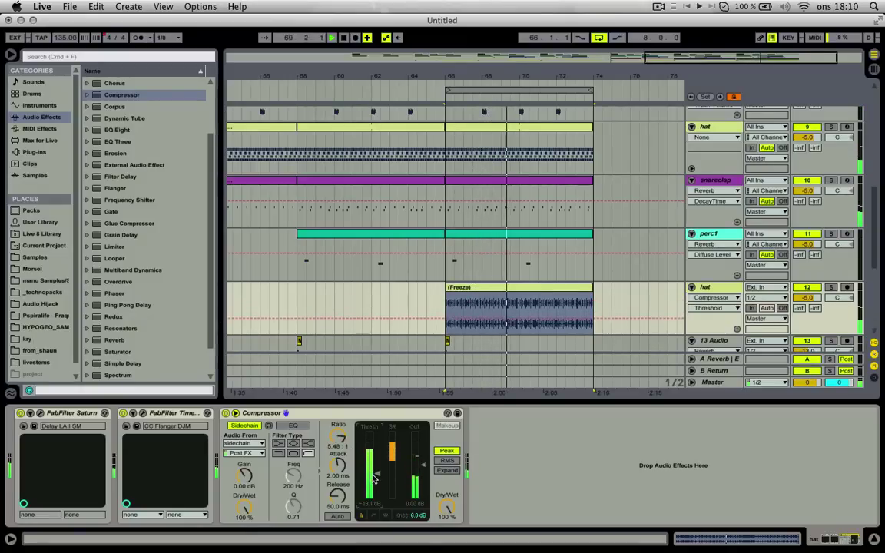
key(Delete)
Stop playback, and freeze and flatten the hat track with its Saturn and Timeless 2 effects.
key(space)
right_click(715, 286)
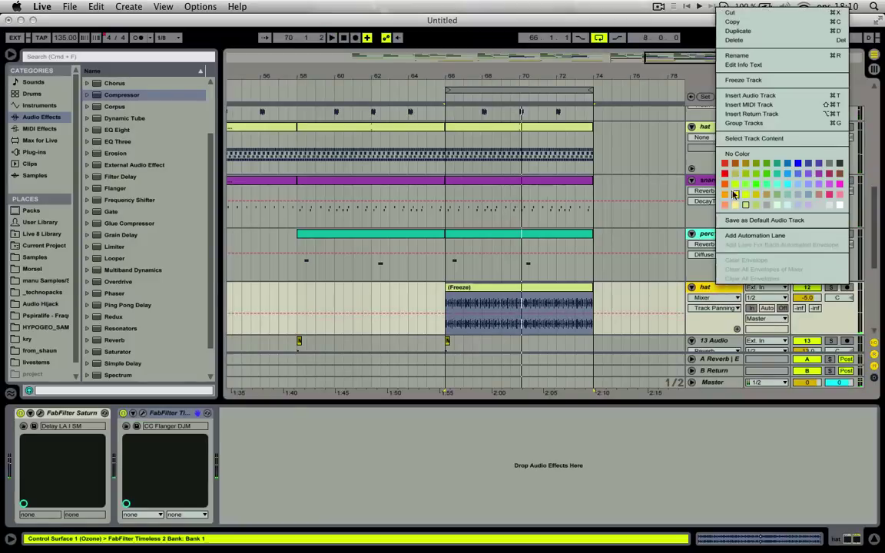
click(742, 79)
right_click(719, 291)
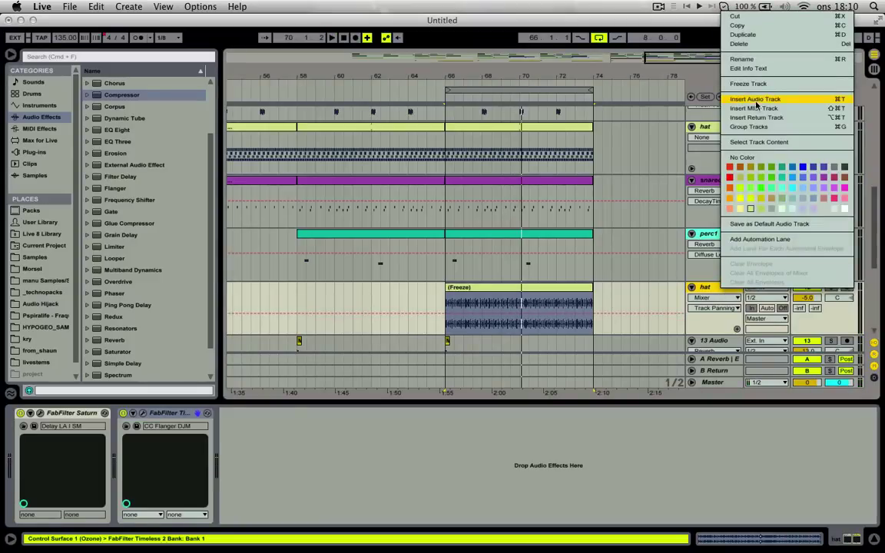
click(733, 102)
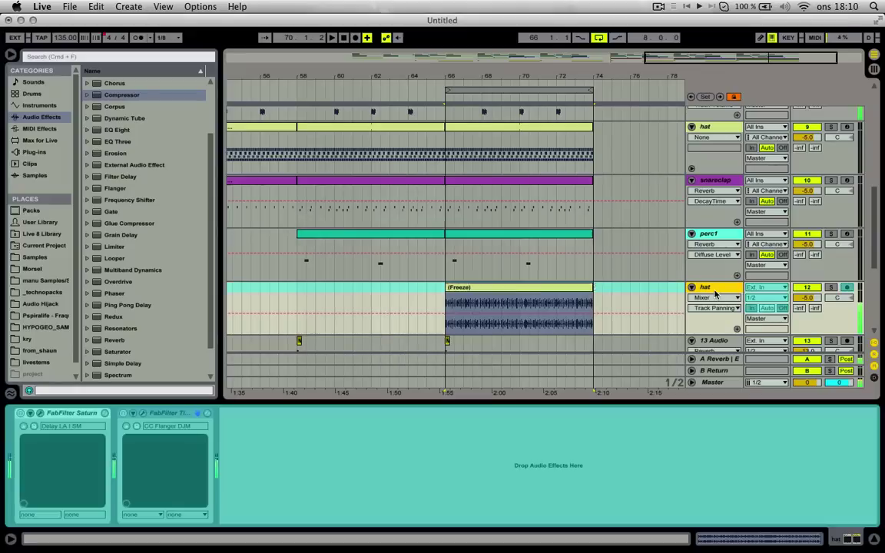
right_click(717, 294)
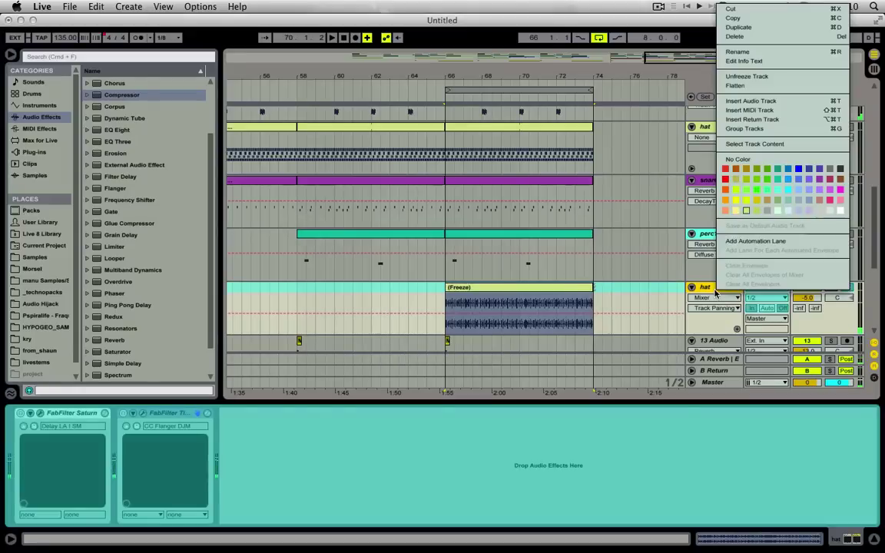
click(735, 85)
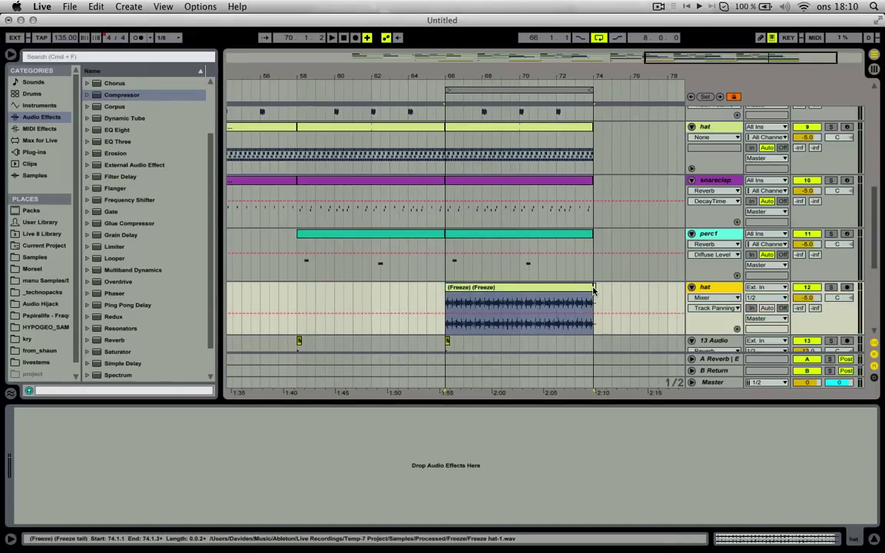
Play back the newly flattened hat clip, open its sample settings and transpose it to -12 st.
key(space)
click(467, 291)
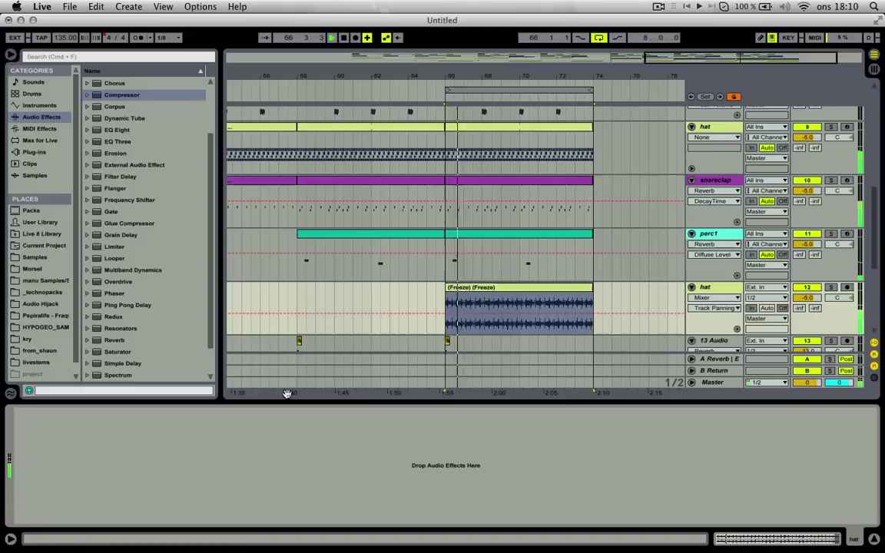
double_click(467, 296)
drag(73, 481, 73, 501)
Turn off transient looping in the hat clip's Beats warp settings and set the transient envelope to 21.
click(130, 513)
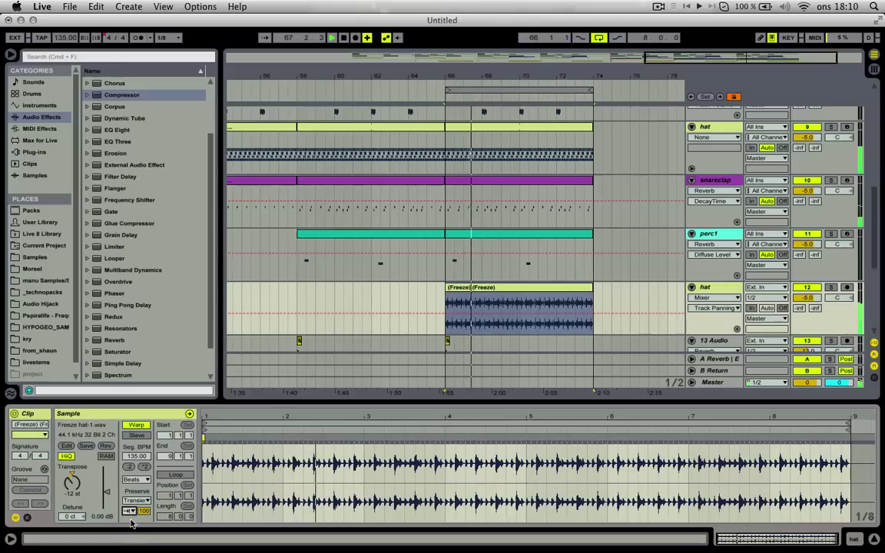
click(131, 520)
drag(145, 511, 146, 537)
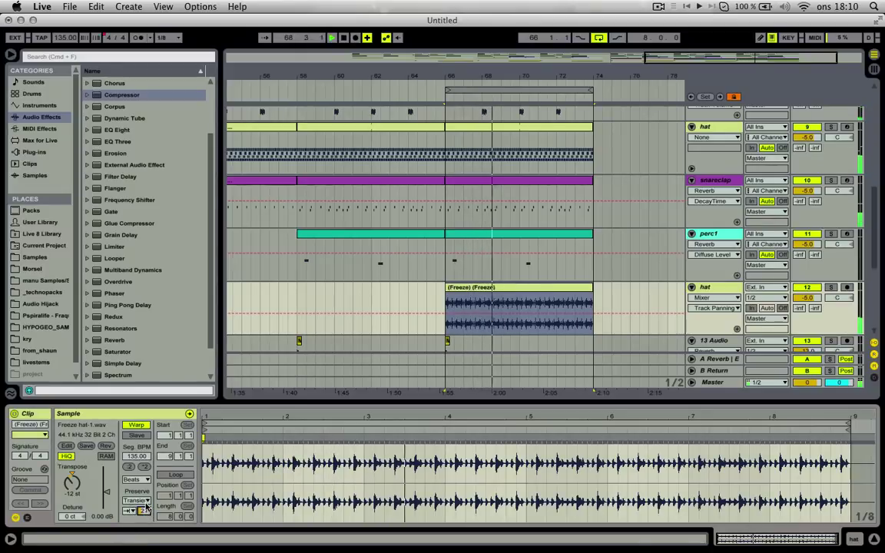
Try 1/8 as the hat clip's Preserve setting, return it to Transients and reset the transposition to 0 st.
click(143, 500)
click(142, 469)
click(143, 500)
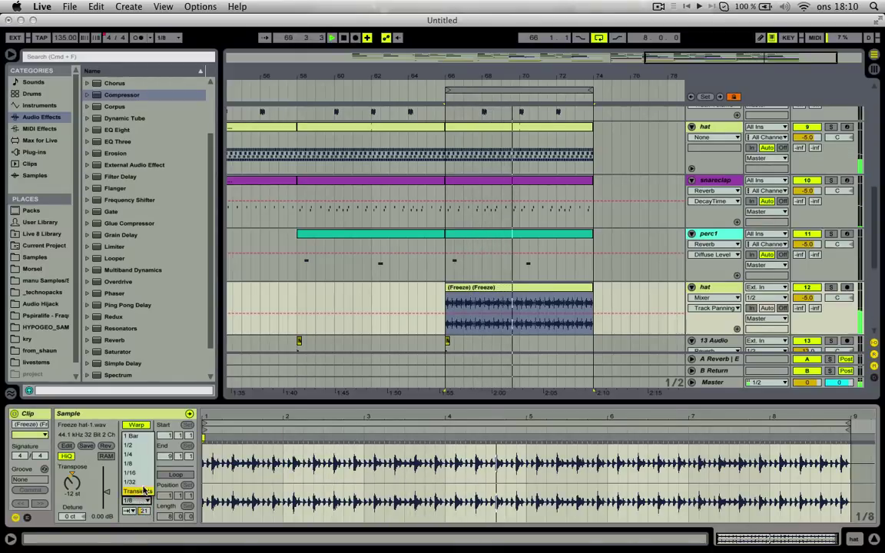
click(143, 493)
click(73, 475)
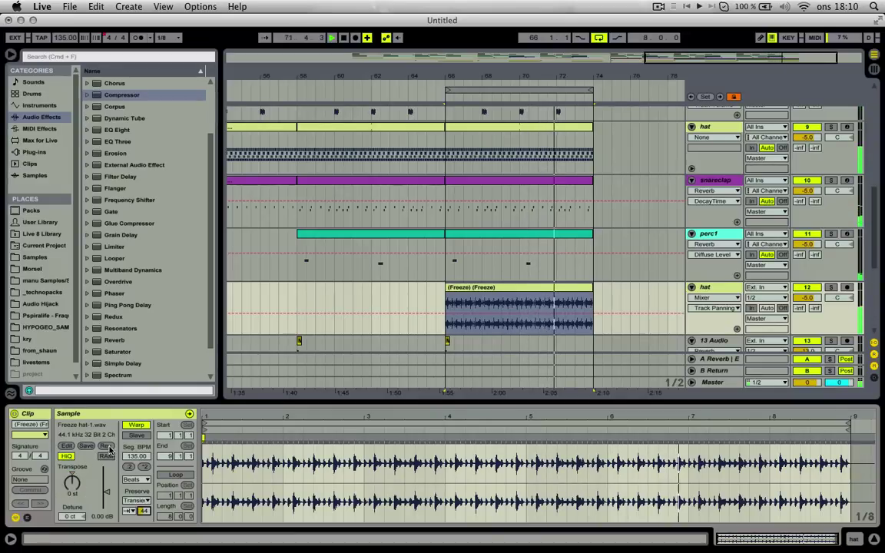
Set the hat clip's transient envelope to 100 and add an EQ Eight to the hat audio track.
drag(143, 510, 144, 468)
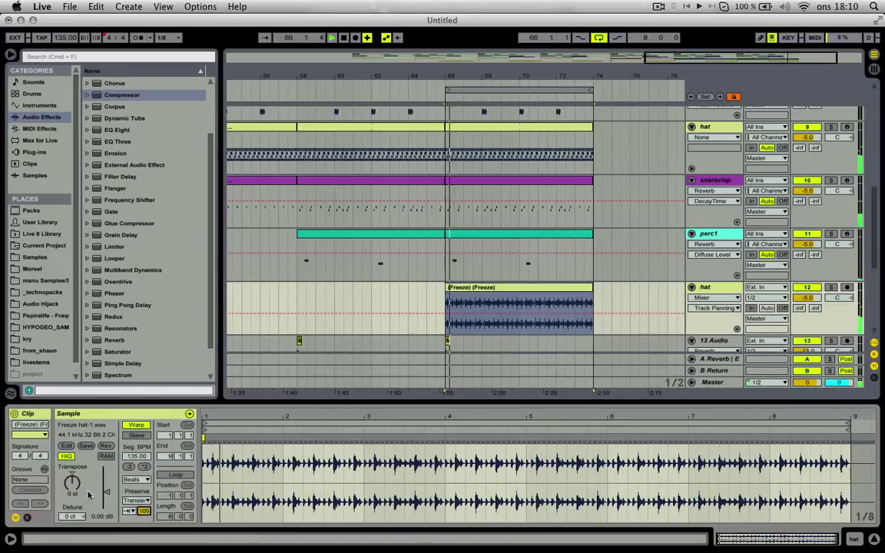
click(726, 291)
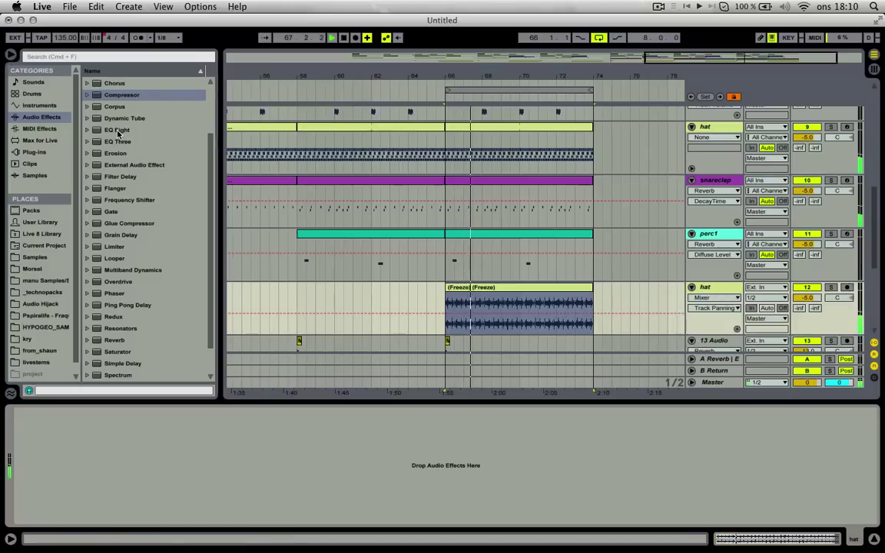
drag(117, 131, 134, 430)
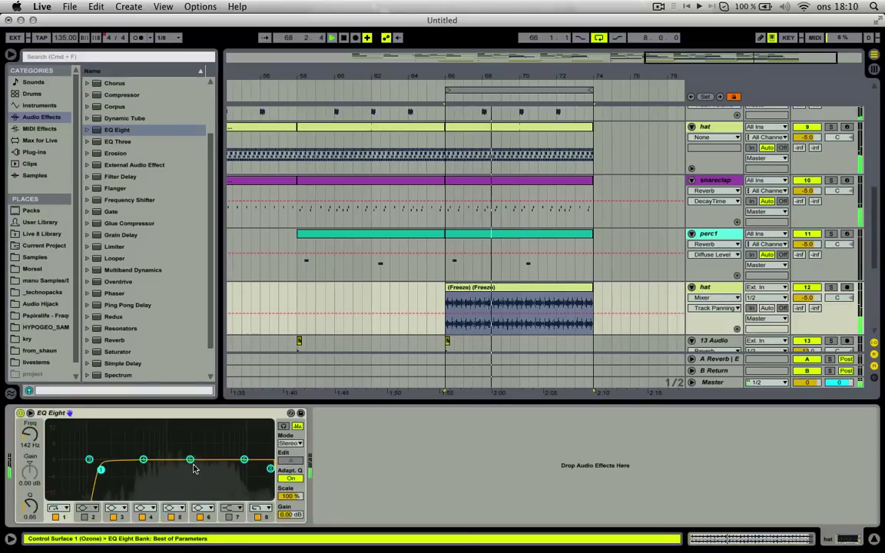
Cut band 5 of the hat's EQ Eight by 12.5 dB at 1.97 kHz, dip band 6 and set a gentler low cut at 432 Hz.
drag(189, 463, 189, 490)
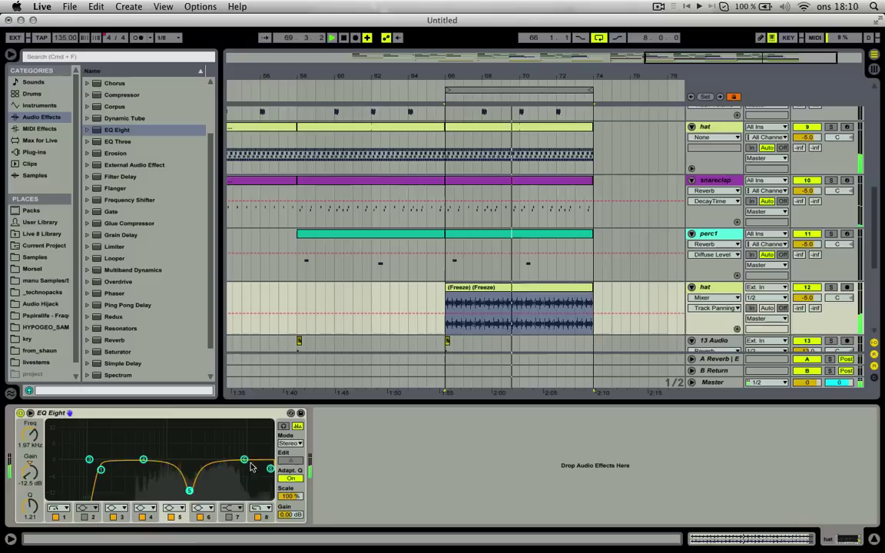
drag(244, 459, 235, 469)
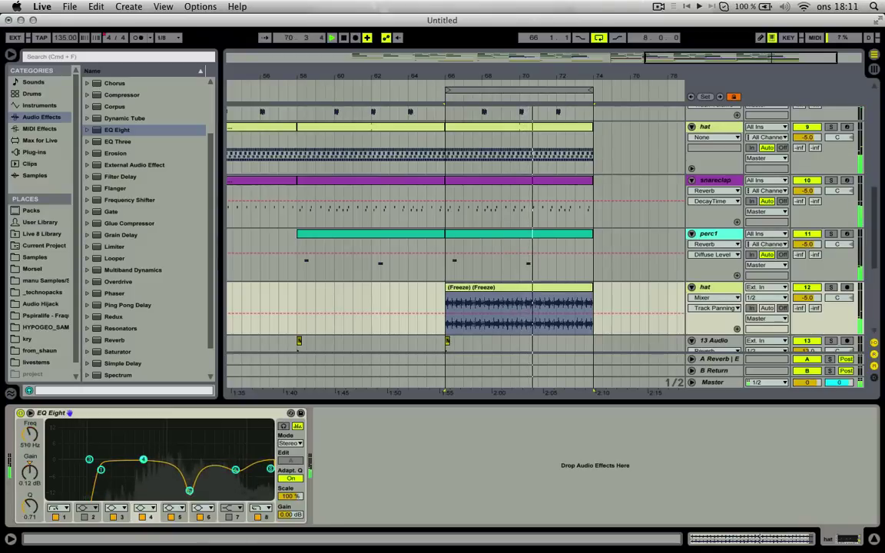
drag(143, 459, 164, 459)
drag(99, 470, 125, 472)
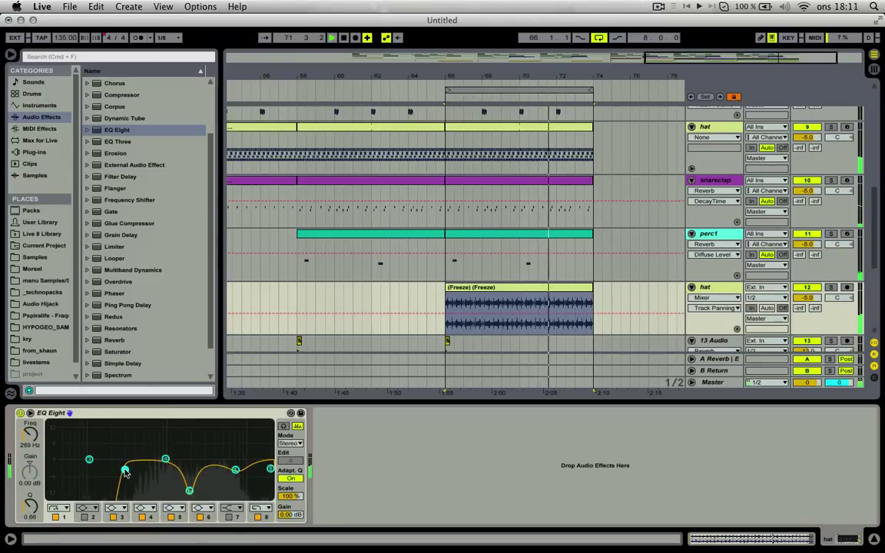
click(68, 508)
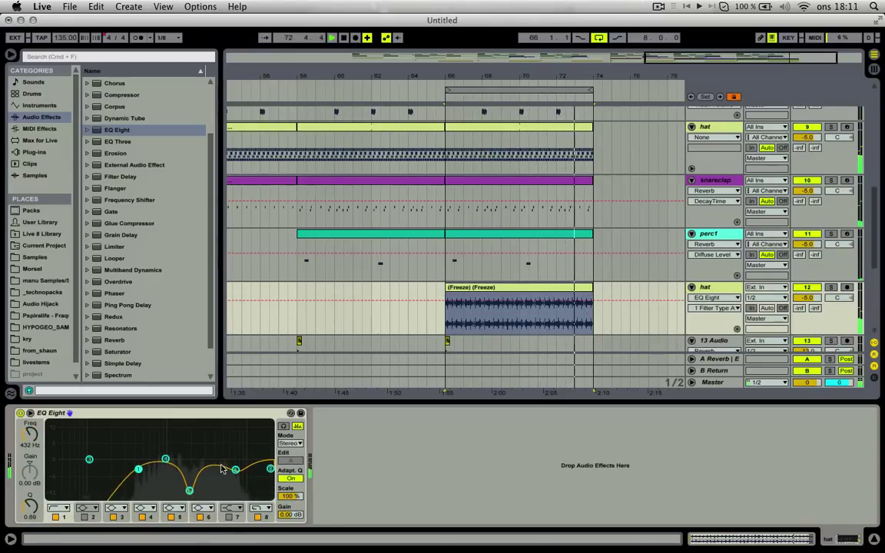
Rework the EQ Eight cuts with band 6 in the low mids and band 5 at -12 dB and 5.10 kHz, and stop playback.
drag(235, 470, 236, 466)
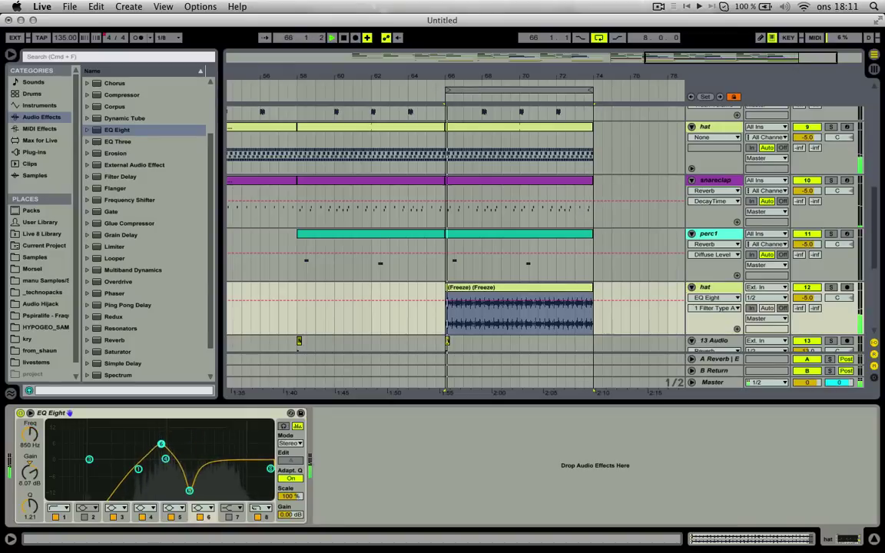
drag(161, 450, 219, 491)
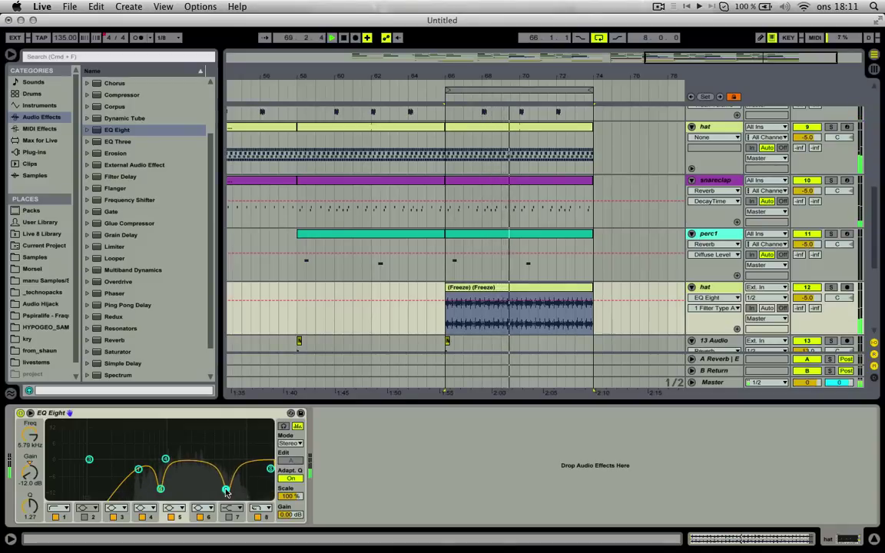
key(space)
Add a Reverb to the hat track at 100% dry/wet, automate a long decay time from bar 66 and play back.
drag(132, 340, 505, 289)
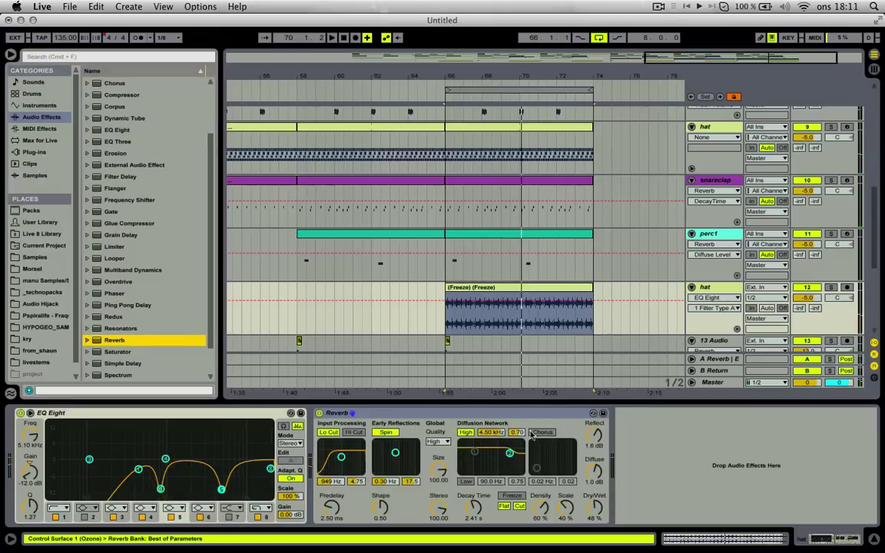
drag(593, 506, 594, 470)
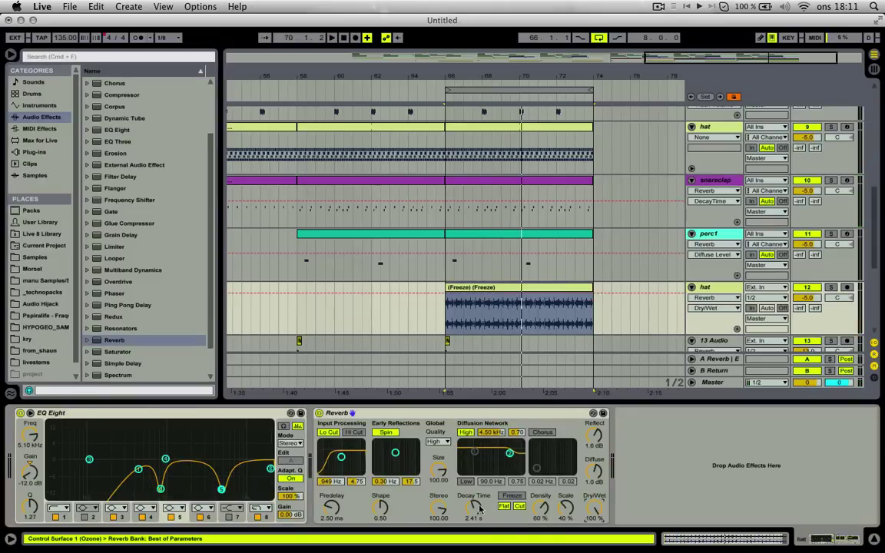
click(449, 317)
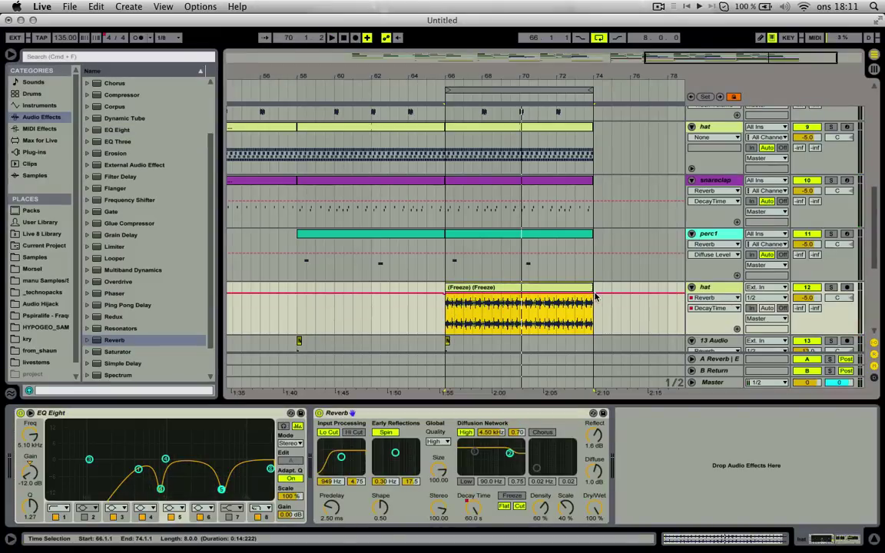
click(444, 320)
key(space)
click(594, 507)
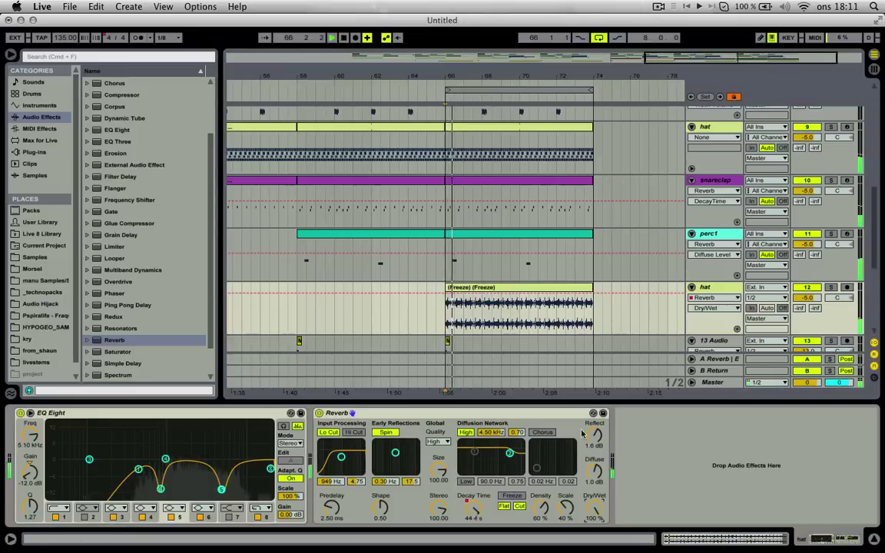
Automate the hat Reverb's dry/wet as a curve falling from 100% at bar 66 to 0% at bar 74.
drag(447, 300, 592, 299)
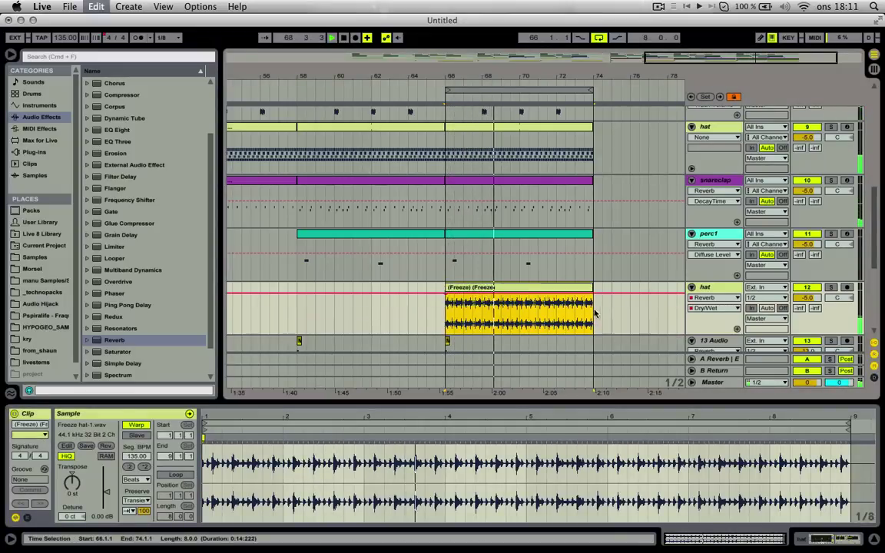
click(593, 299)
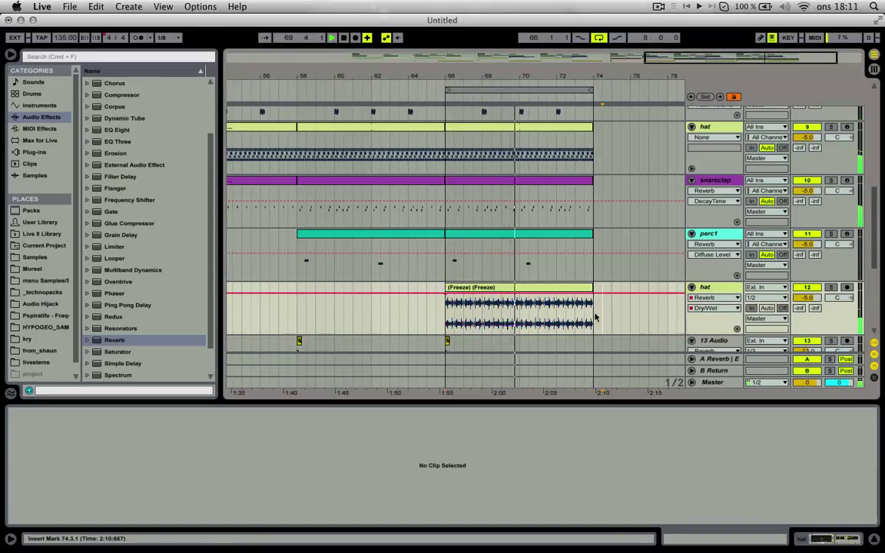
mouse_move(592, 298)
mouse_down()
mouse_move(593, 339)
mouse_move(574, 304)
mouse_move(580, 287)
mouse_up()
click(584, 314)
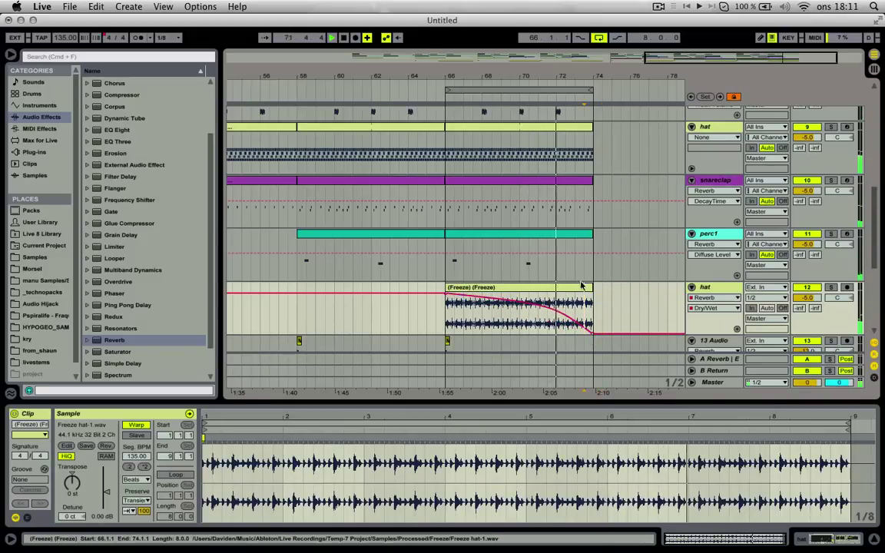
Duplicate the time of bars 66 to 74 on all tracks, extending the arrangement to bar 82.
click(569, 234)
key(super+shift+d)
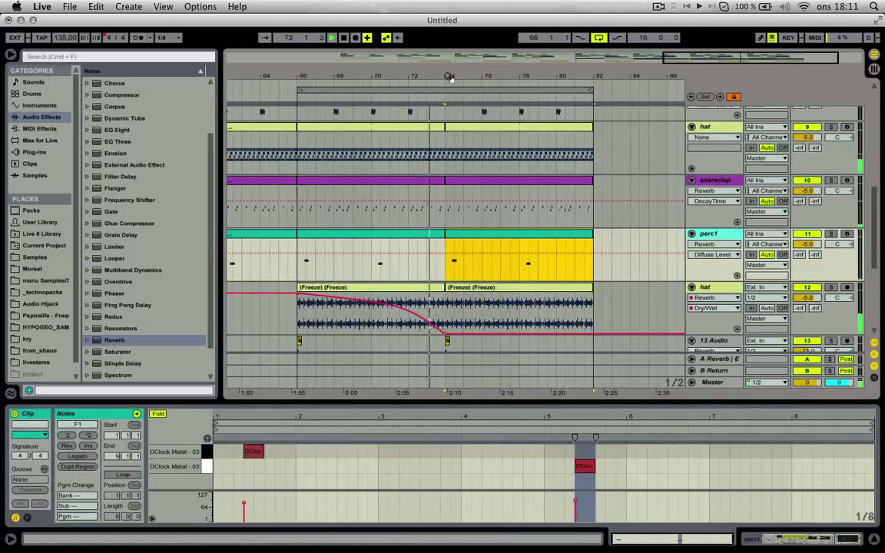
drag(449, 77, 475, 67)
Insert a new audio track below 14 Audio.
scroll(499, 209, down, 3)
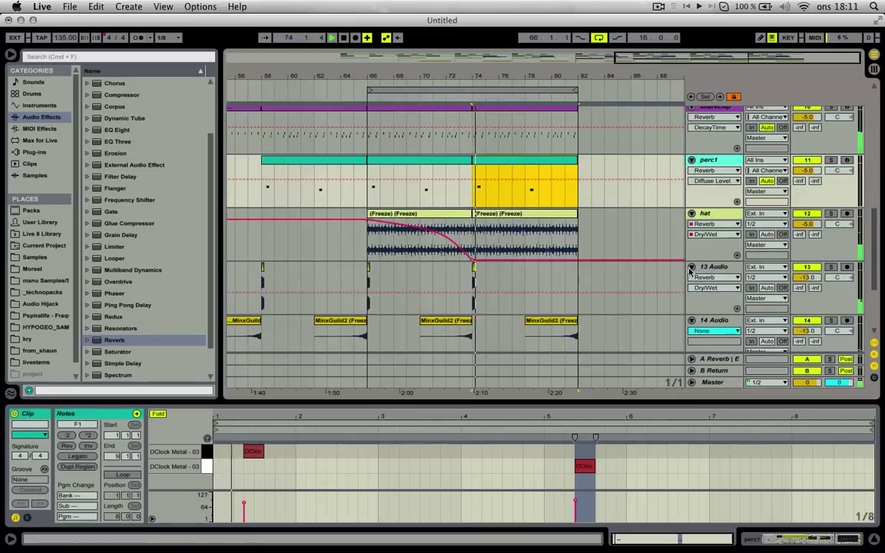
scroll(688, 271, down, 3)
right_click(714, 283)
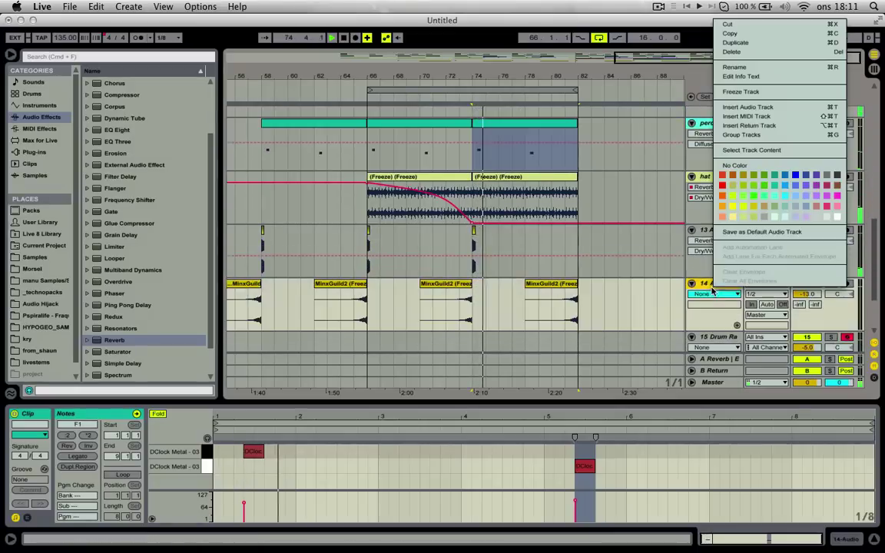
click(757, 108)
Search the Samples folder for "crash" and open the SOR MTR3 Crash + Ride folder within _technopacks.
click(34, 258)
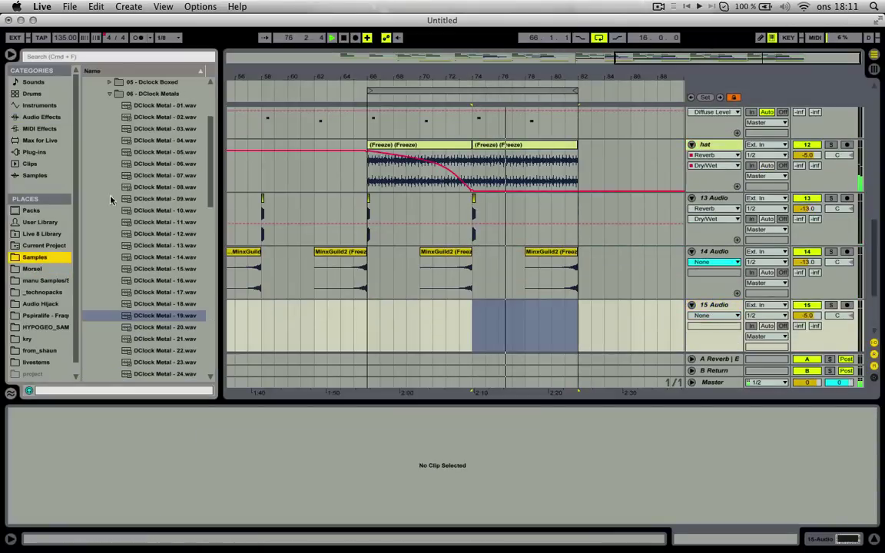
click(131, 58)
text(crash)
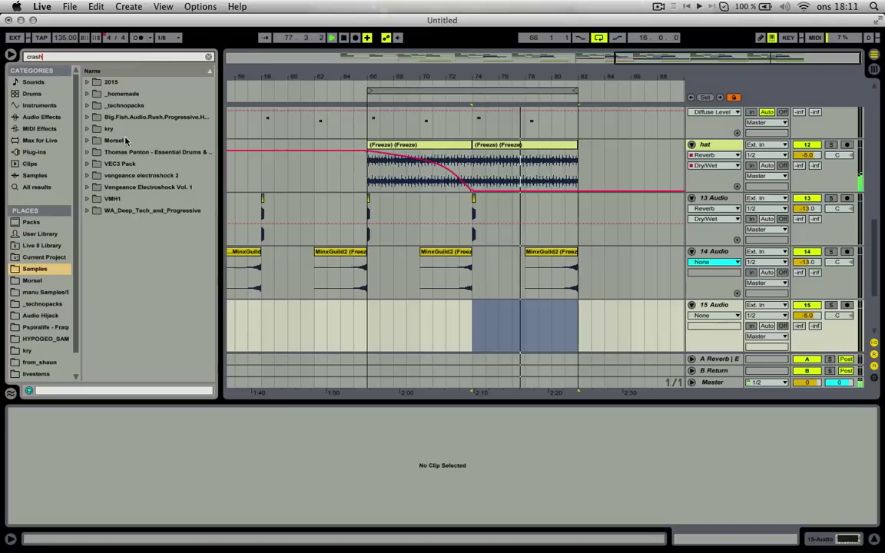
click(88, 106)
click(95, 129)
click(102, 164)
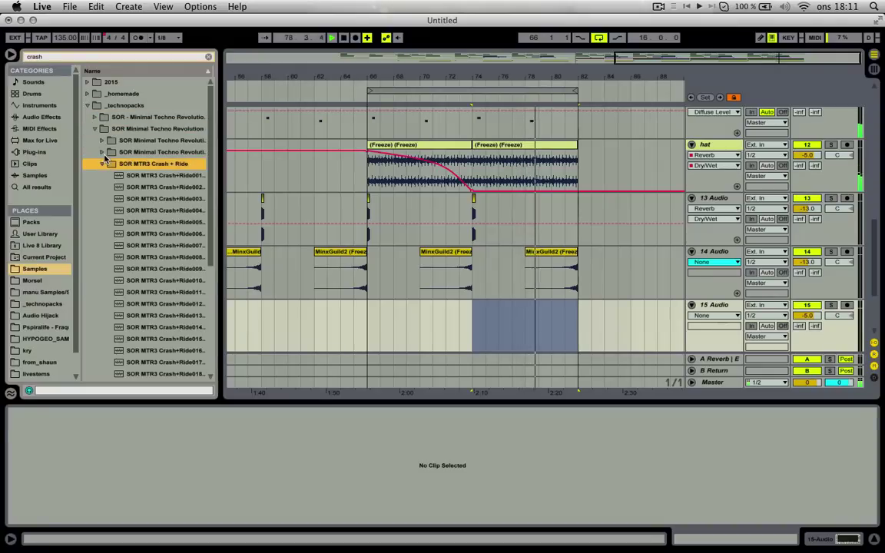
Audition the crash samples and place SOR MTR3 Crash+Ride014 at bar 74 on 15 Audio with its clip gain at -9.86 dB.
key(Down)
key(Down)
key(Down)
key(Down)
key(Down)
key(Down)
key(Down)
key(Down)
key(Down)
key(Down)
key(Down)
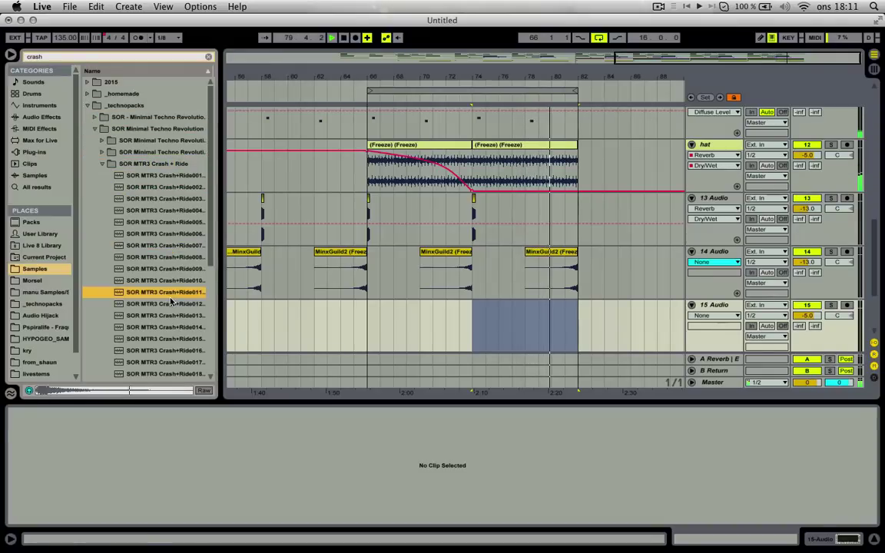
key(Down)
key(Down)
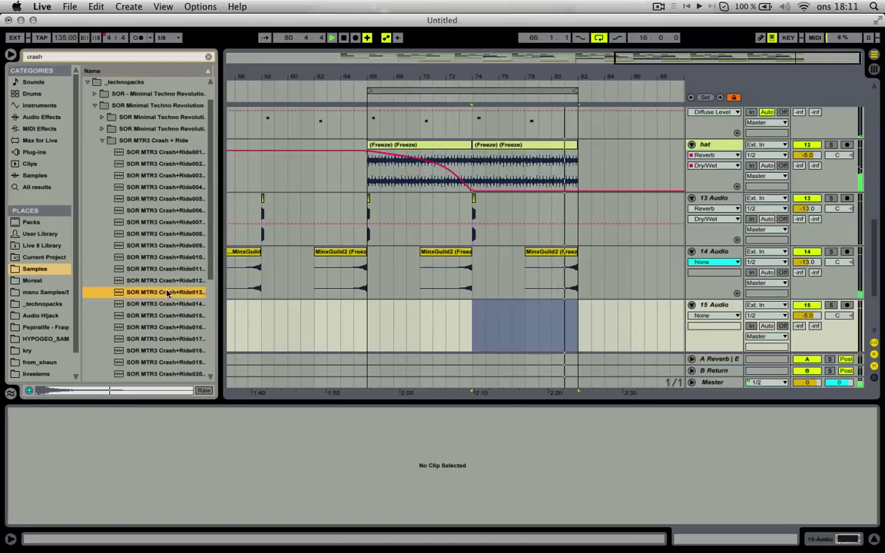
key(Down)
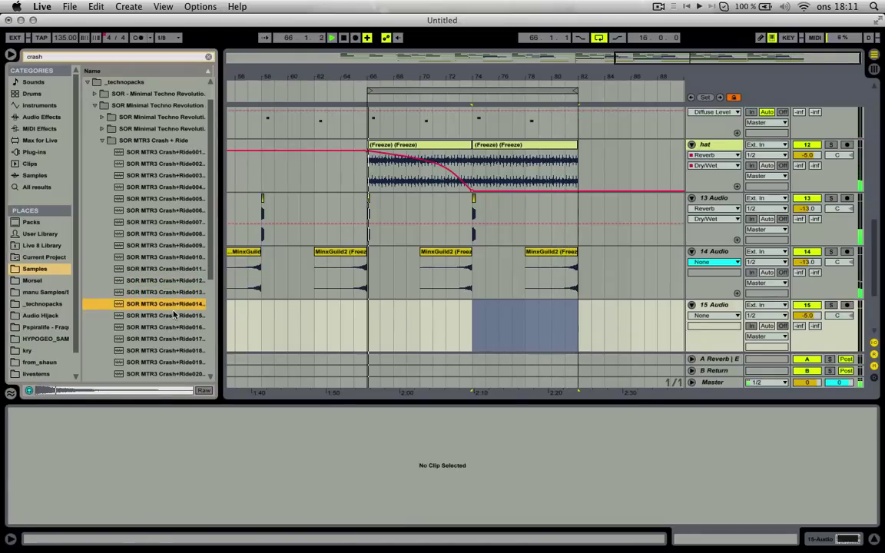
drag(173, 314, 476, 330)
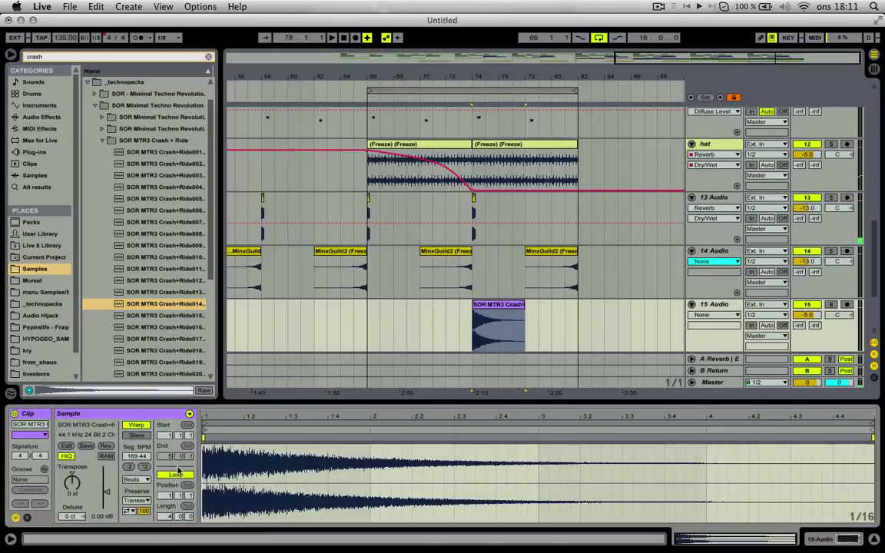
key(space)
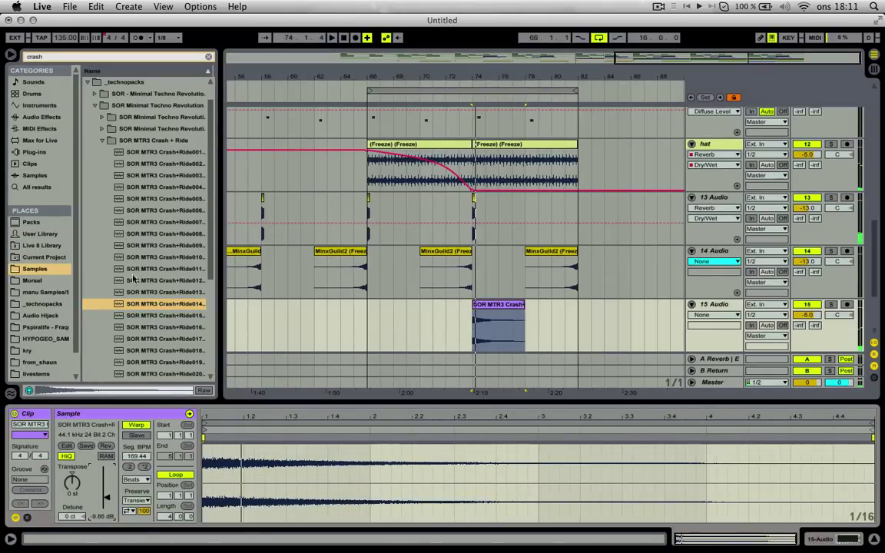
Add a Reverb with an 8.57 s decay to the crash track and enable its EQ Eight with a low cut at 658 Hz.
click(42, 118)
click(209, 58)
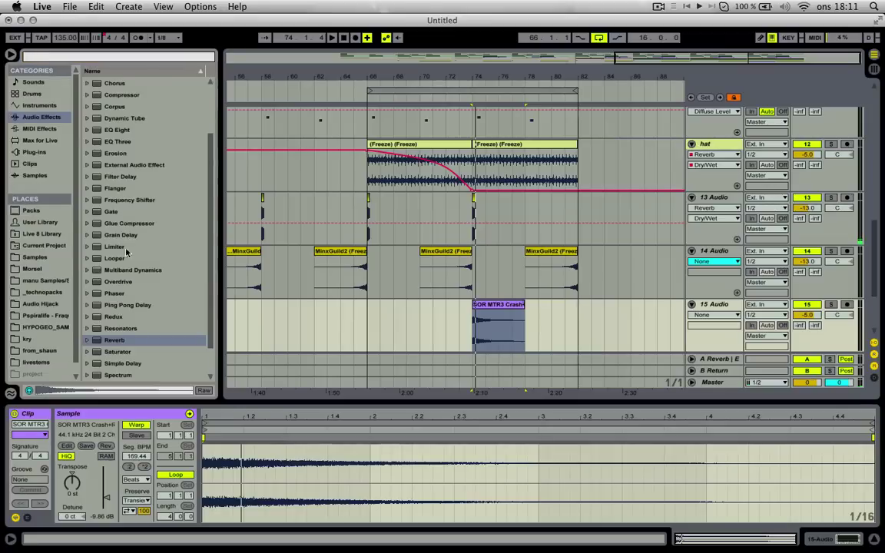
double_click(121, 339)
drag(471, 505, 471, 484)
click(21, 413)
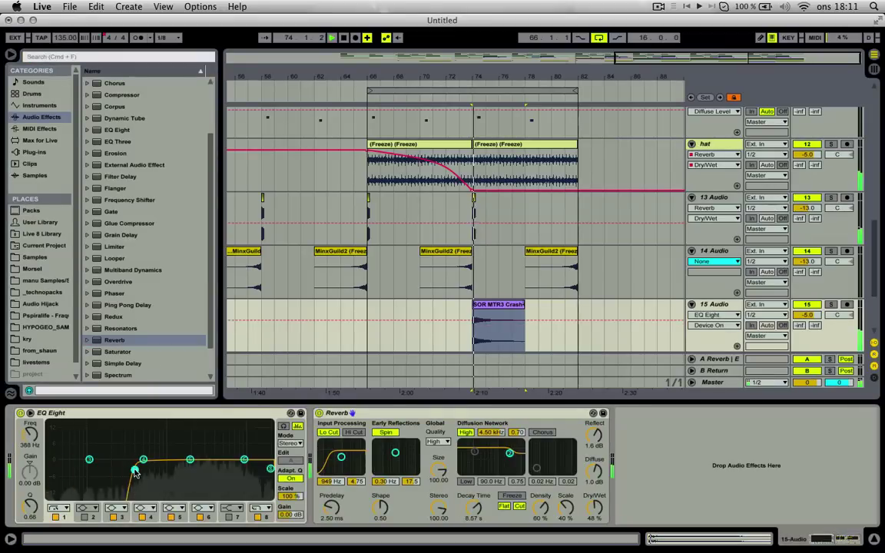
key(space)
Lengthen the crash track Reverb's decay time to about 13.5 s and replay the crash from bar 74.
drag(473, 508, 473, 496)
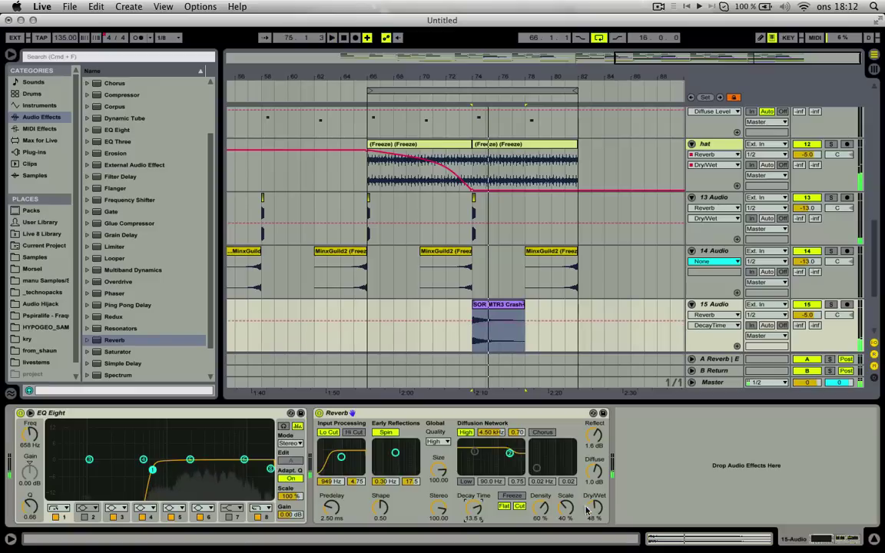
drag(593, 507, 593, 504)
key(space)
key(space)
key(space)
Halve the crash clip's segment tempo twice to 42.36 BPM and shorten the clip to one bar, from 74 to 75.
double_click(494, 326)
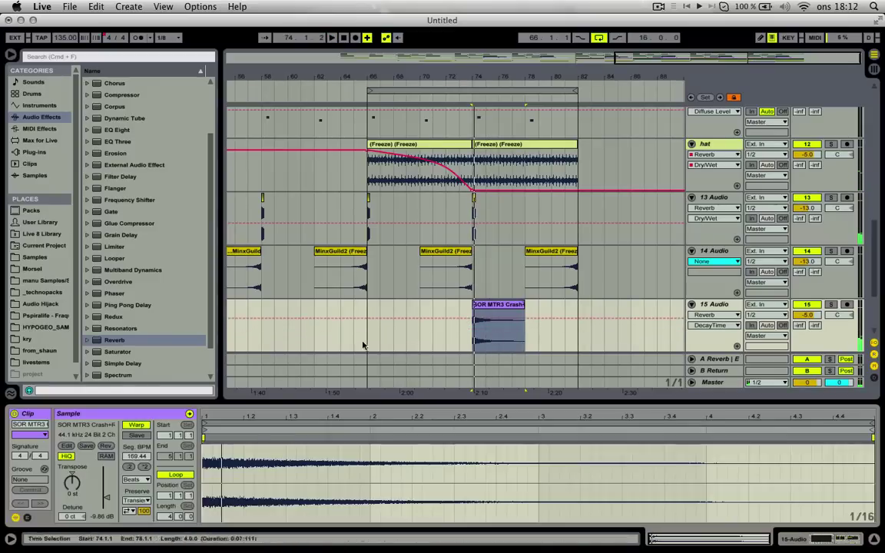
double_click(129, 467)
key(space)
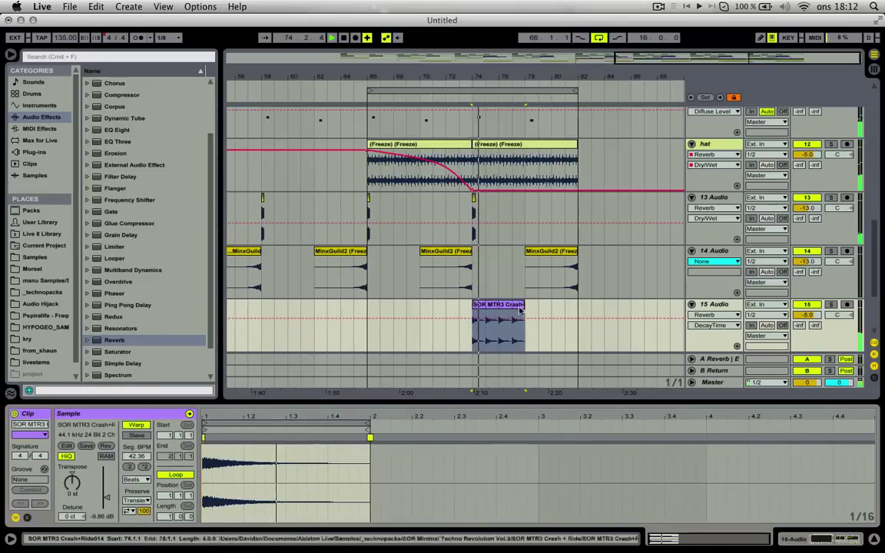
drag(523, 305, 480, 306)
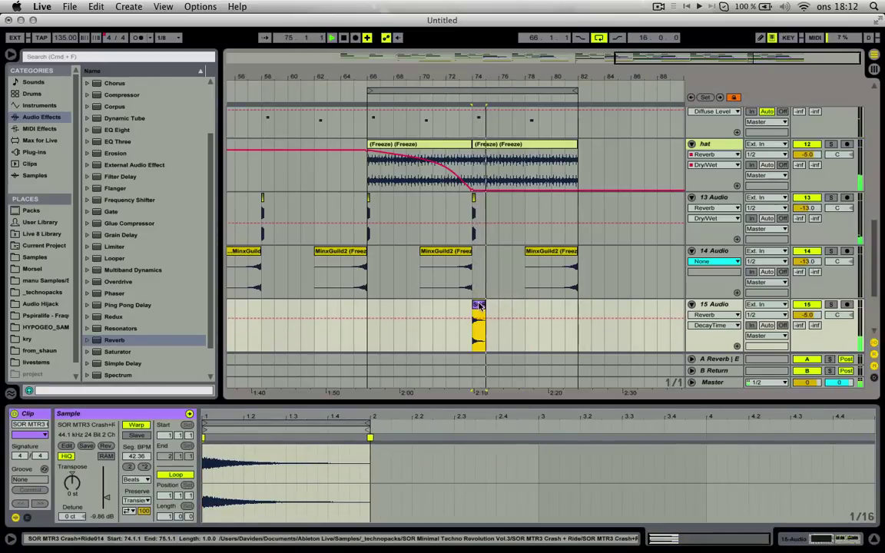
Transpose the crash clip to -7 st and set its gain to -6.72 dB while playing from just before bar 74.
click(464, 105)
click(72, 483)
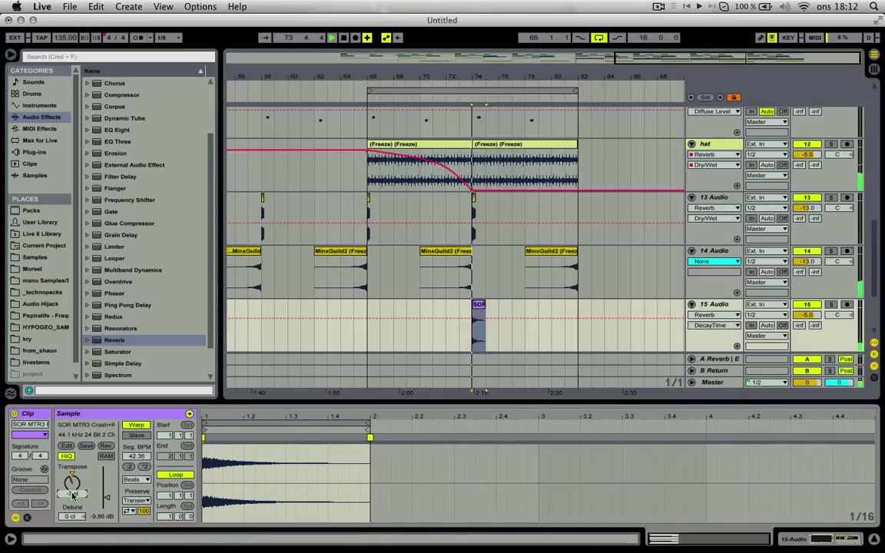
drag(106, 498, 106, 495)
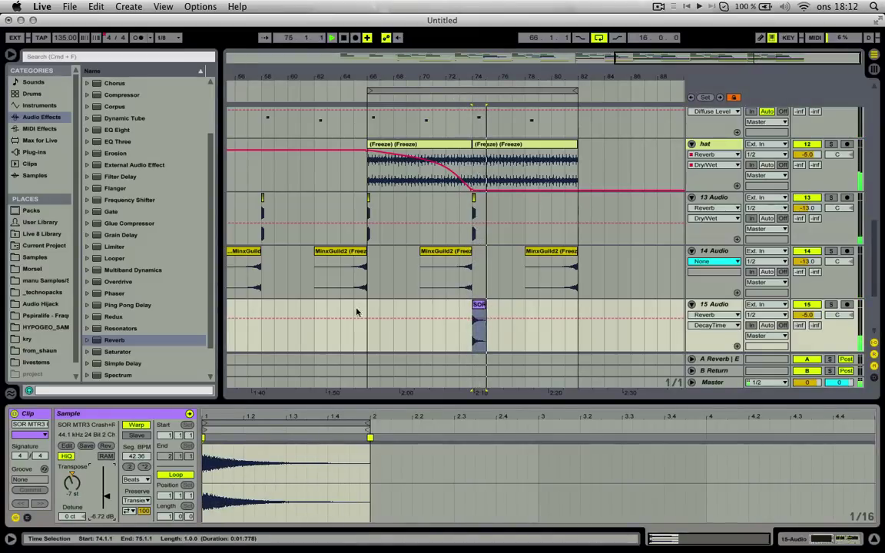
Browse the _technopacks folder and collapse the SOR MTR3 Perc folder to list the Minimal Techno Revolution sample folders.
click(489, 308)
click(480, 305)
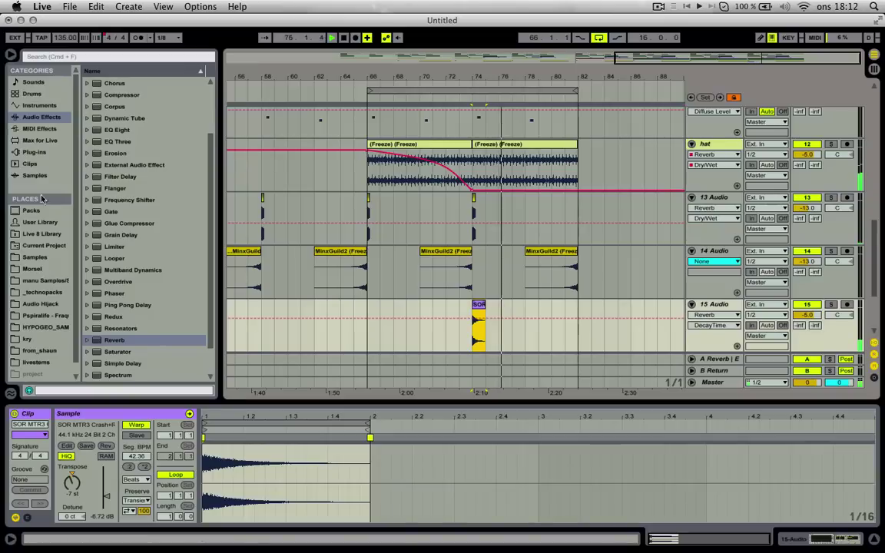
click(34, 152)
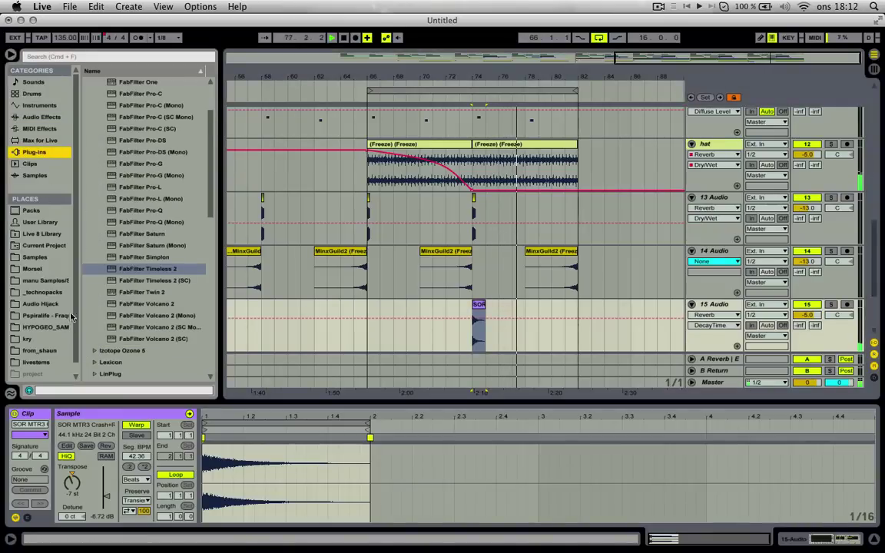
scroll(136, 181, up, 2)
scroll(75, 158, down, 1)
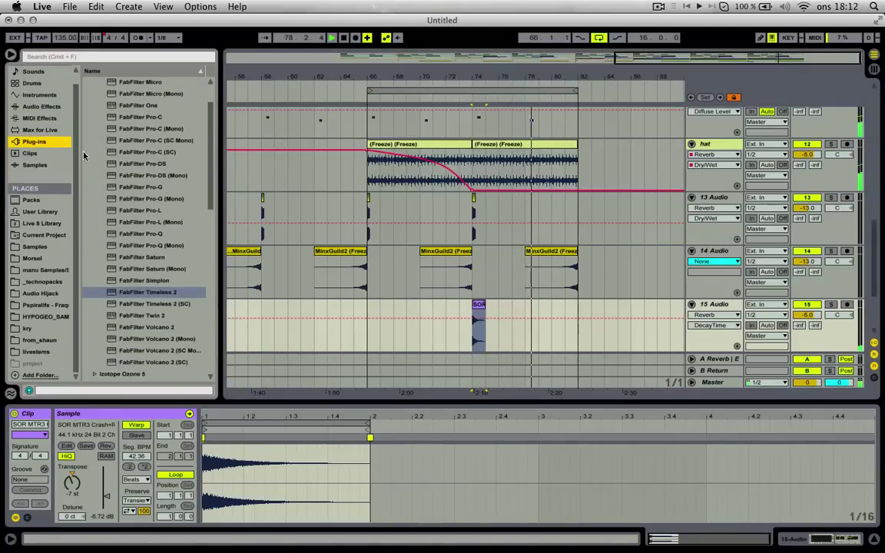
scroll(112, 215, down, 1)
click(43, 282)
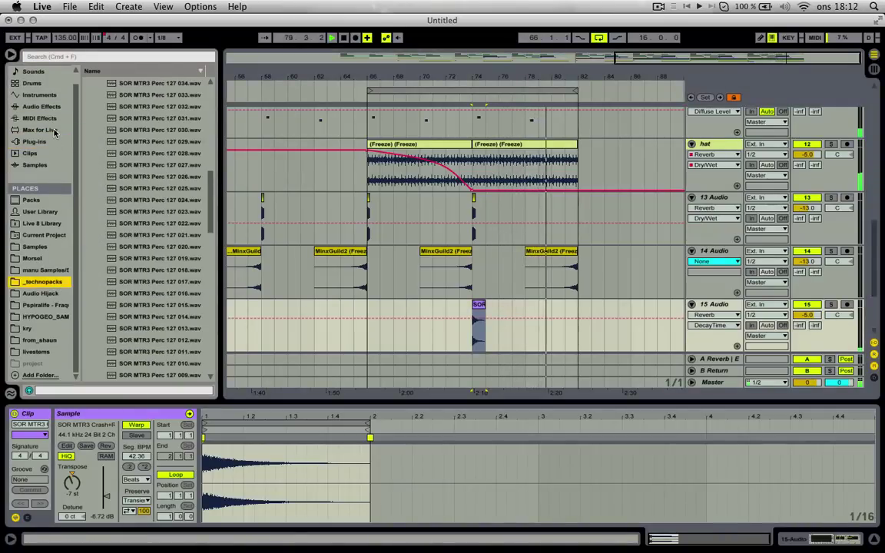
scroll(148, 153, up, 10)
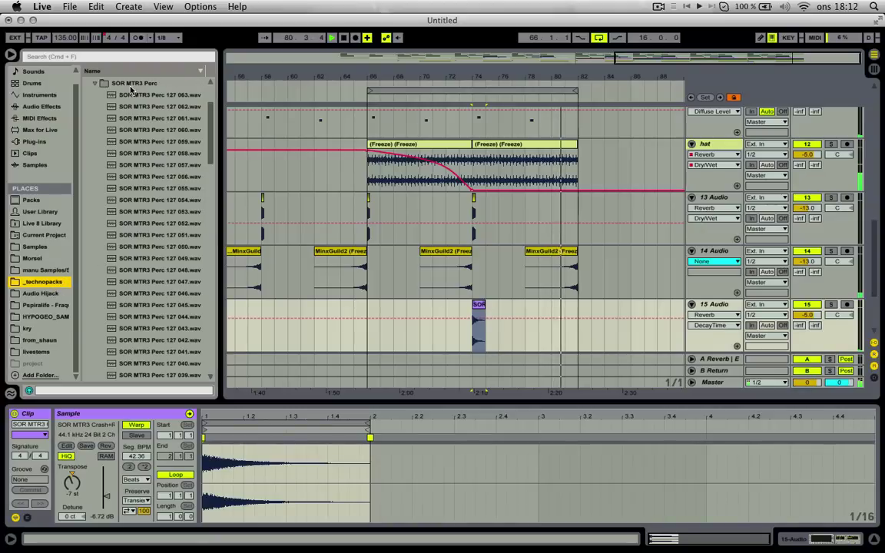
click(130, 85)
click(138, 176)
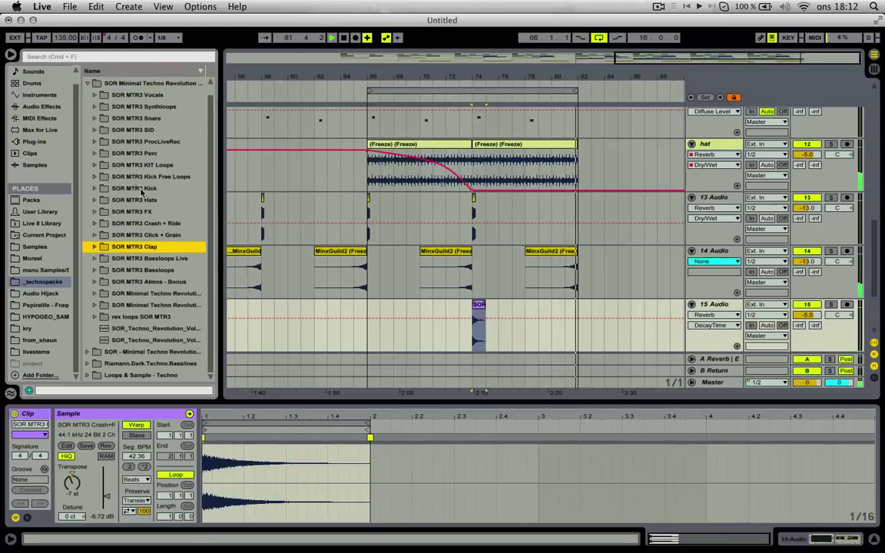
scroll(163, 215, up, 1)
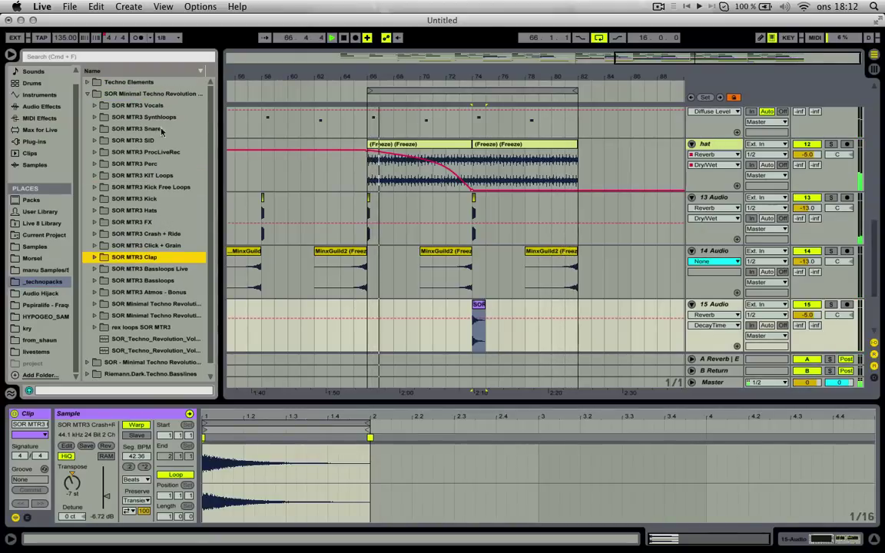
Open the SFX subfolder of SOR MTR3 Vocals and audition several Vocal FX samples.
click(159, 106)
click(156, 163)
click(154, 141)
click(156, 165)
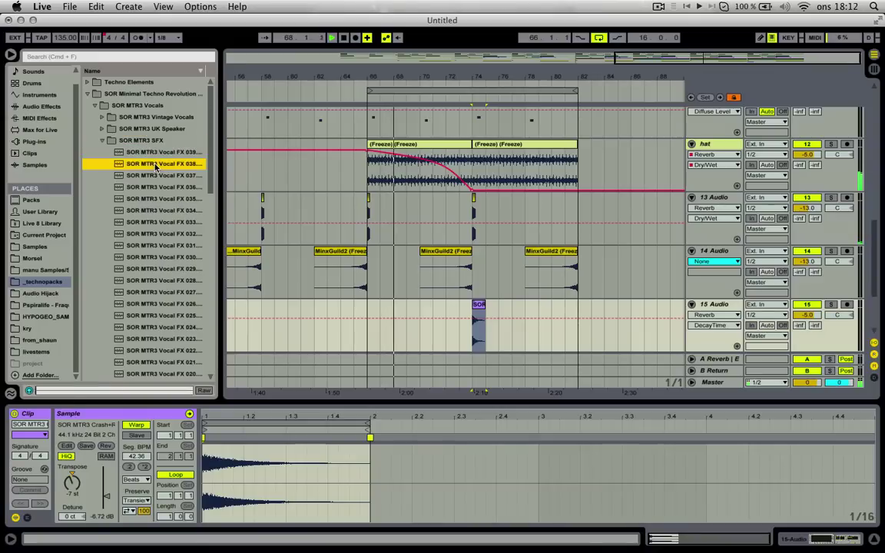
click(155, 141)
click(153, 201)
key(Down)
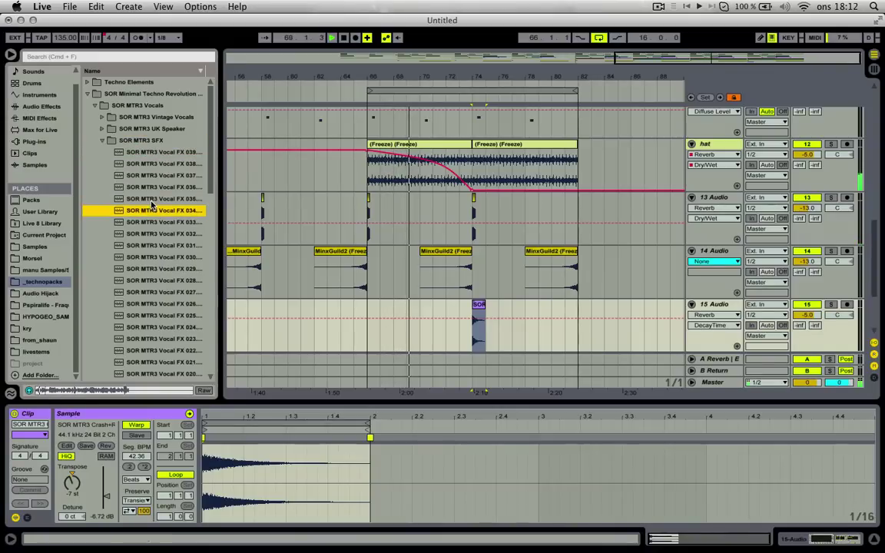
click(158, 199)
Add an audio track below the crash track and place SOR MTR3 warm up.wav from Vintage Vocals on it at bar 67.
click(154, 117)
click(158, 187)
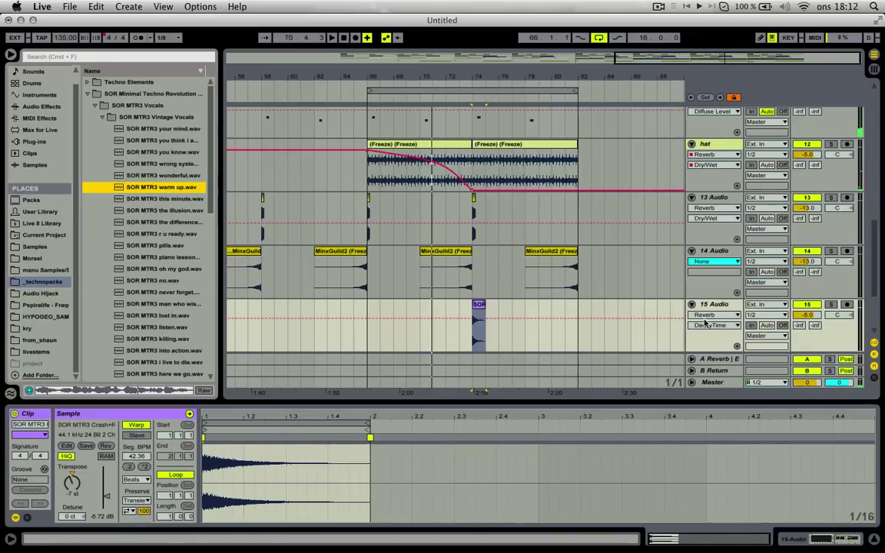
click(722, 305)
key(super+t)
drag(162, 188, 384, 318)
Turn off warping for the vocal clip and set its transposition to 0 st during playback.
key(space)
drag(106, 491, 78, 488)
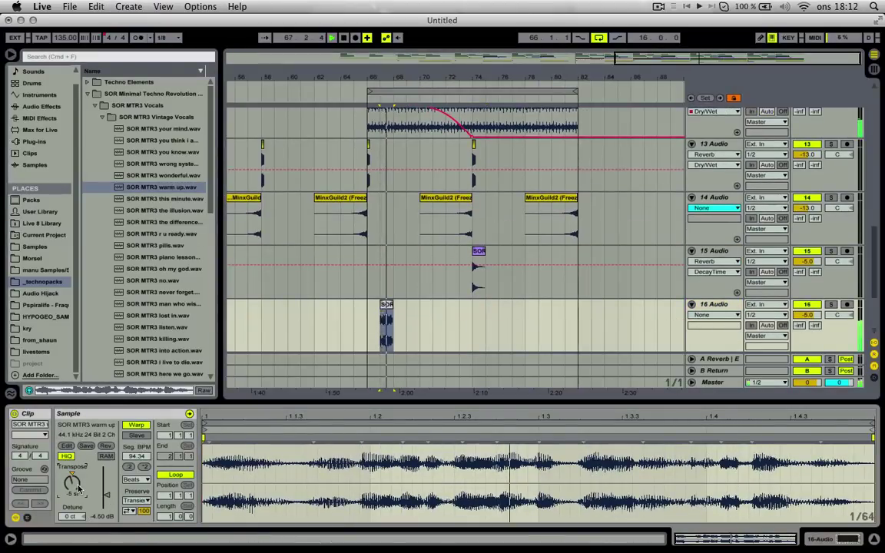
click(136, 425)
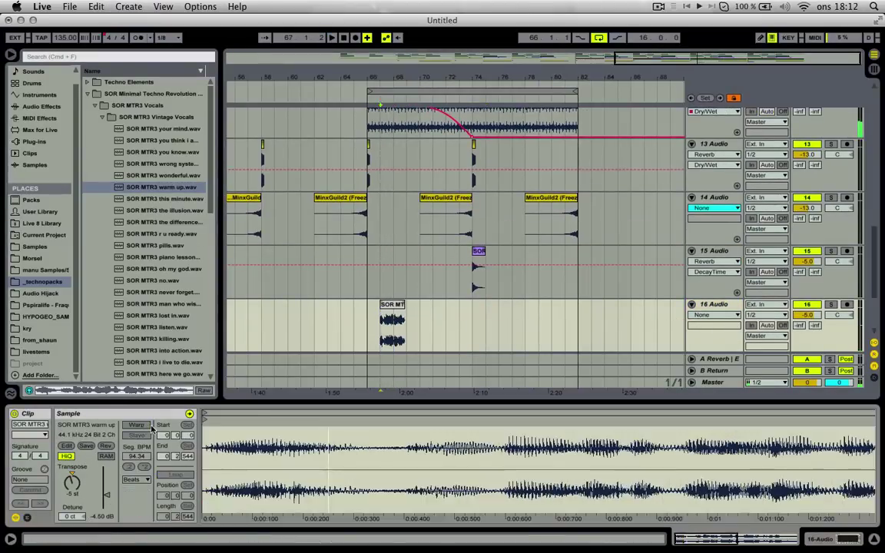
click(401, 304)
double_click(73, 482)
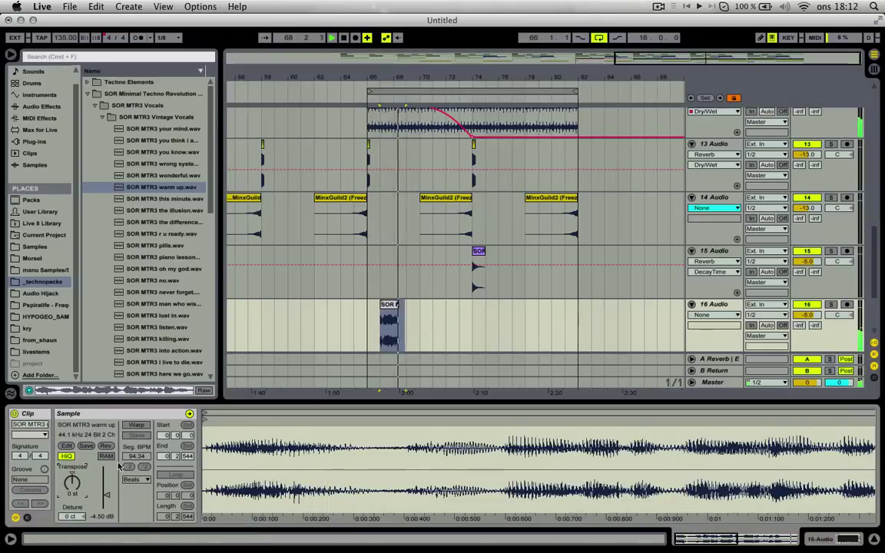
key(space)
key(space)
Split the vocal clip at bar 68 and delete its first part, keeping the short end piece.
click(393, 321)
key(space)
key(space)
key(super+e)
click(390, 306)
key(space)
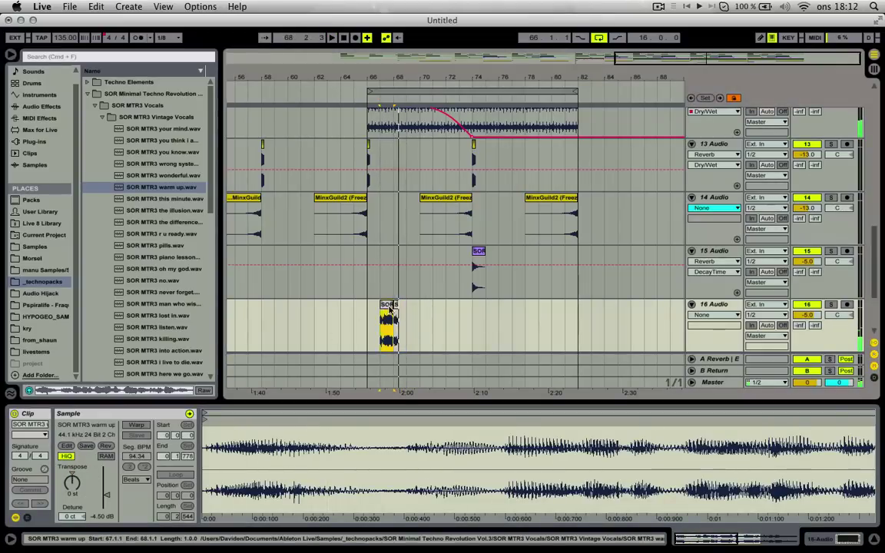
click(396, 305)
key(Delete)
key(super+z)
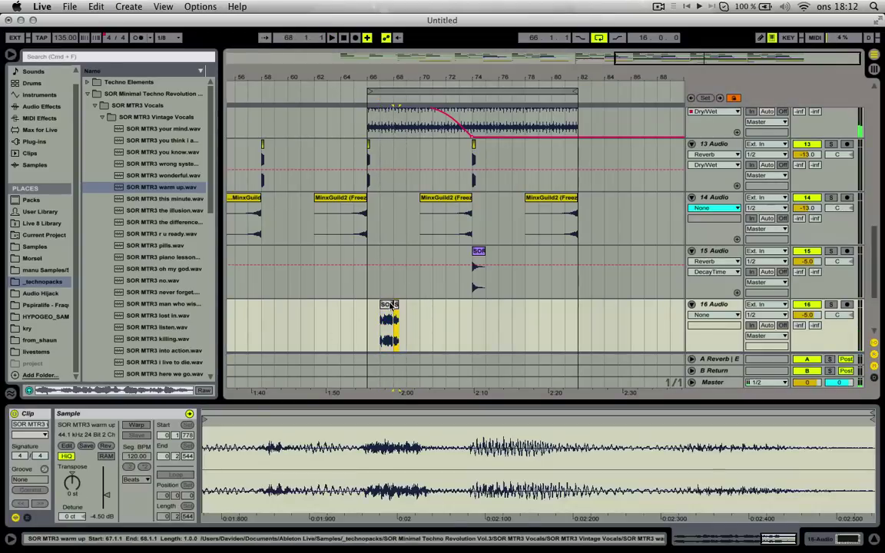
click(389, 304)
key(Delete)
Move the remaining vocal piece to bar 75 and play it back there.
click(396, 305)
drag(392, 75, 337, 110)
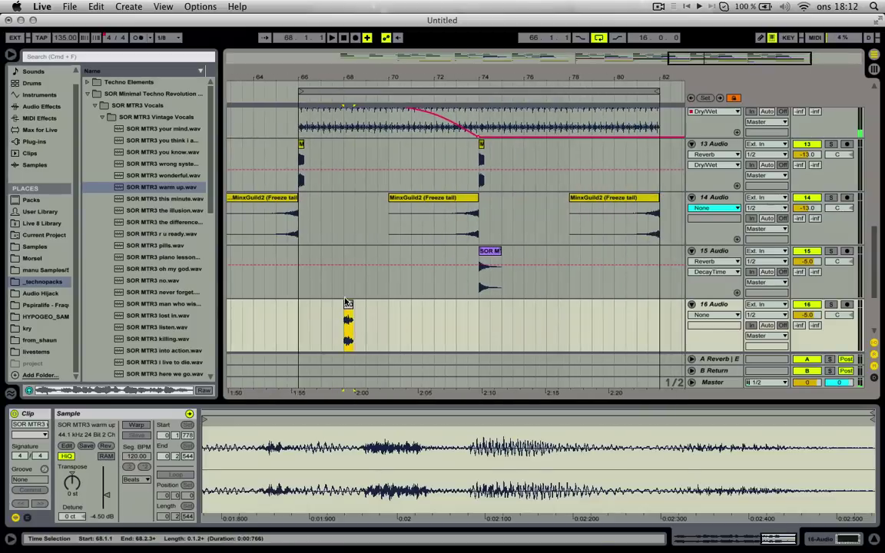
drag(347, 305, 508, 317)
click(481, 315)
key(space)
drag(507, 79, 500, 118)
click(491, 305)
click(490, 330)
key(space)
key(space)
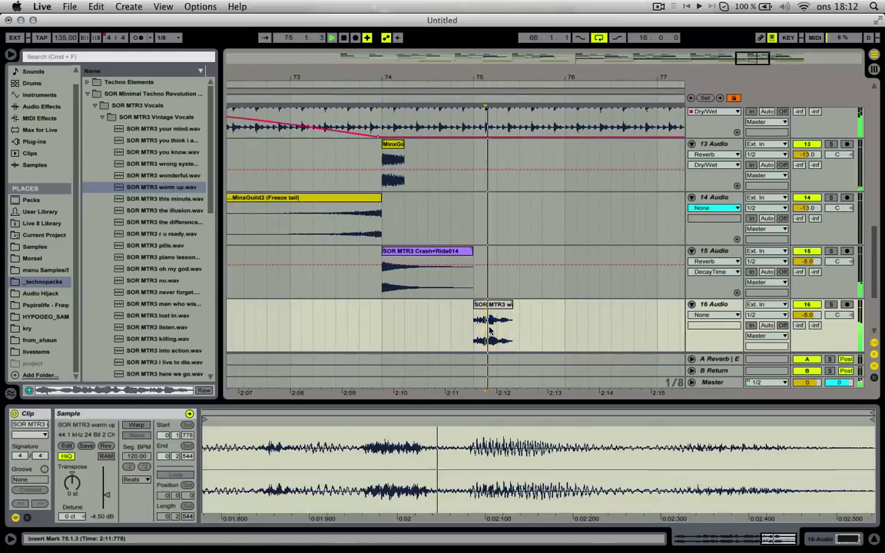
key(space)
Trim the vocal clip to a very short slice starting at 74.4.3 and listen to it.
drag(511, 307, 463, 306)
key(space)
click(473, 309)
click(463, 311)
click(463, 306)
double_click(464, 306)
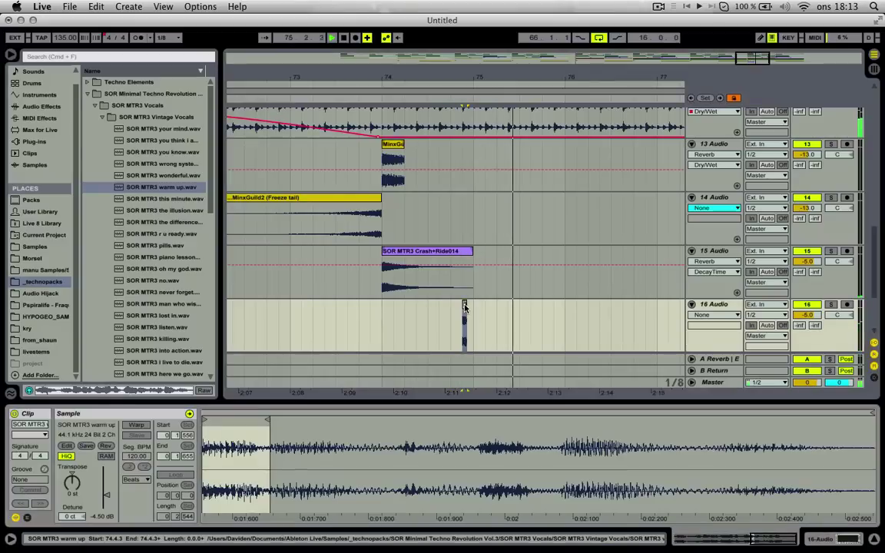
key(space)
Transpose the short vocal slice to -6 st and play it.
click(464, 307)
drag(73, 493, 76, 493)
key(space)
key(space)
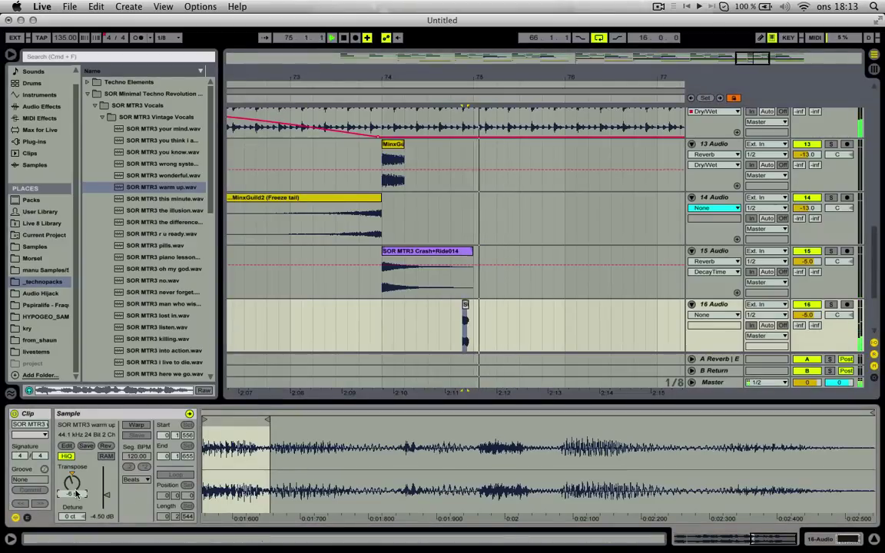
Add a Compressor to the vocal track and enable its EQ Eight with a -10.5 dB dip at 762 Hz.
click(41, 106)
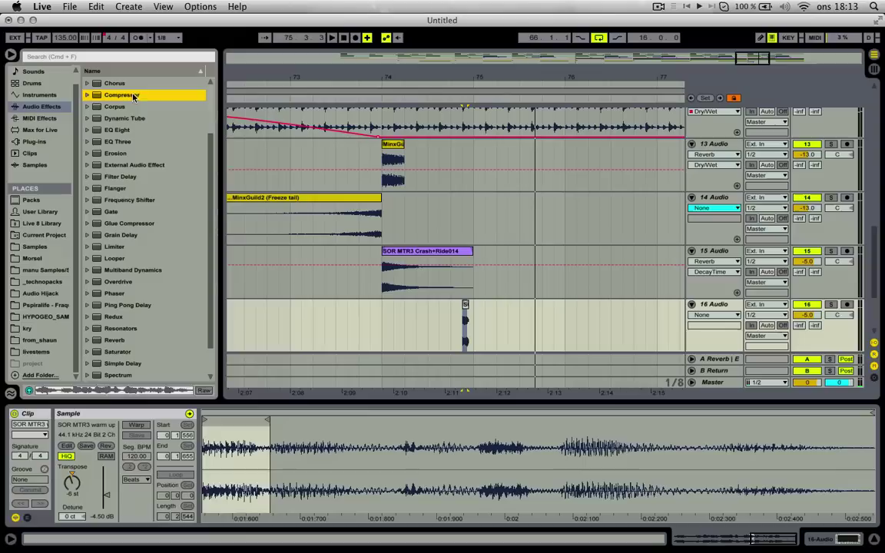
drag(127, 94, 247, 427)
click(20, 413)
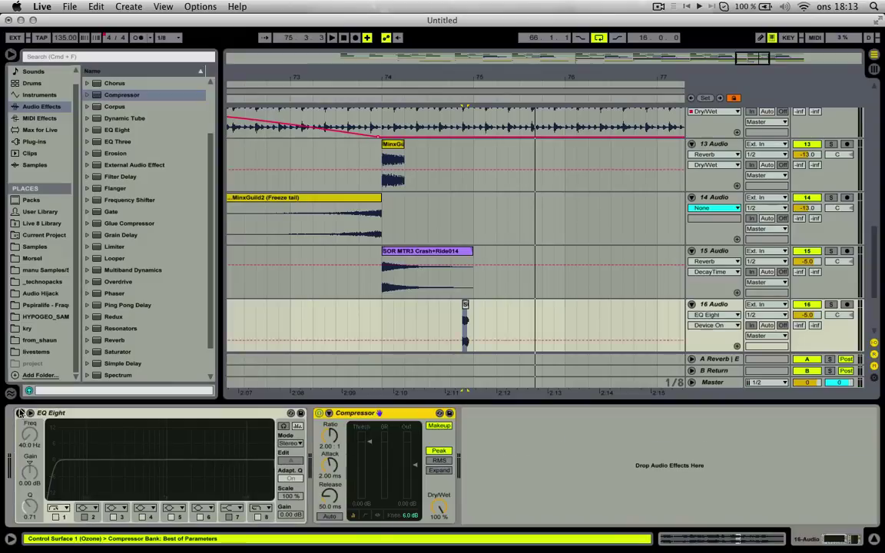
drag(189, 468, 157, 486)
key(space)
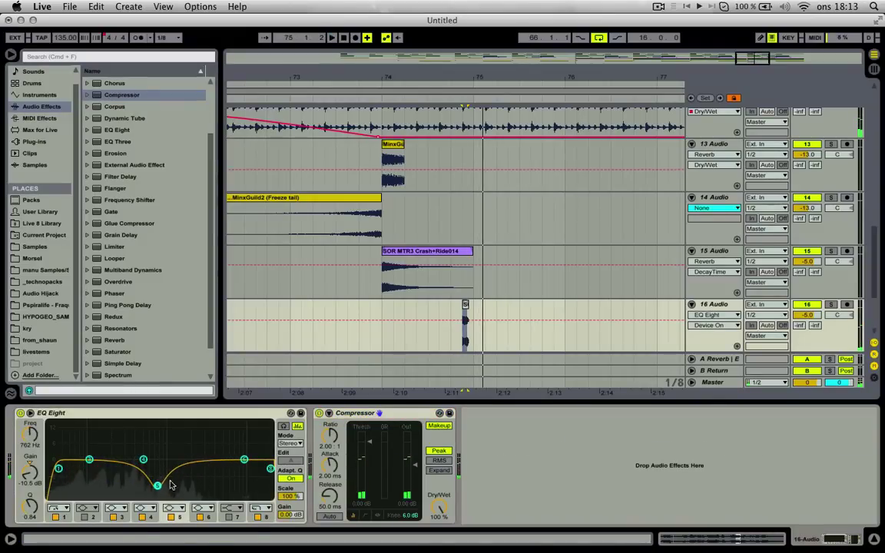
Play the vocal slice in context from bar 74 and lower the vocal track's volume to -7.6 dB.
click(380, 282)
key(space)
click(466, 305)
drag(805, 315, 805, 321)
Transpose the vocal slice down to -23 st, replaying it from just before bar 74.
double_click(464, 326)
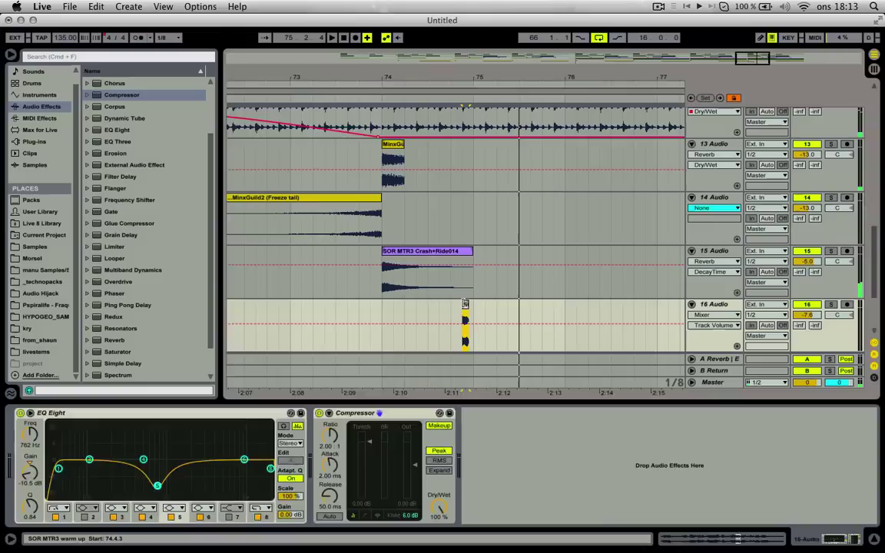
key(space)
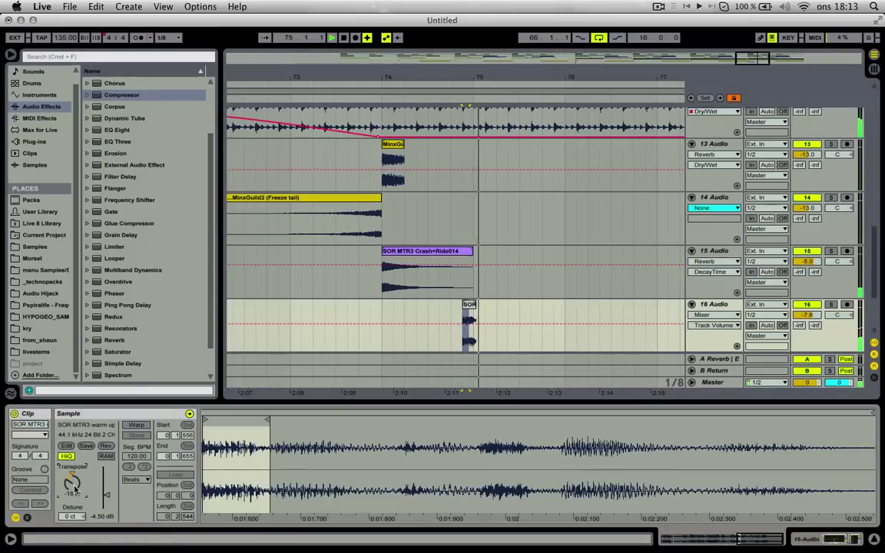
click(451, 310)
click(356, 302)
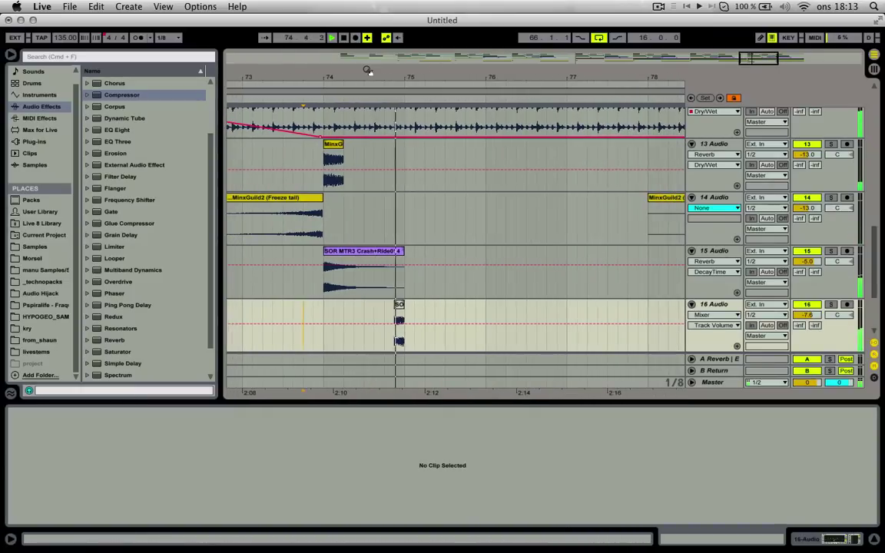
click(368, 320)
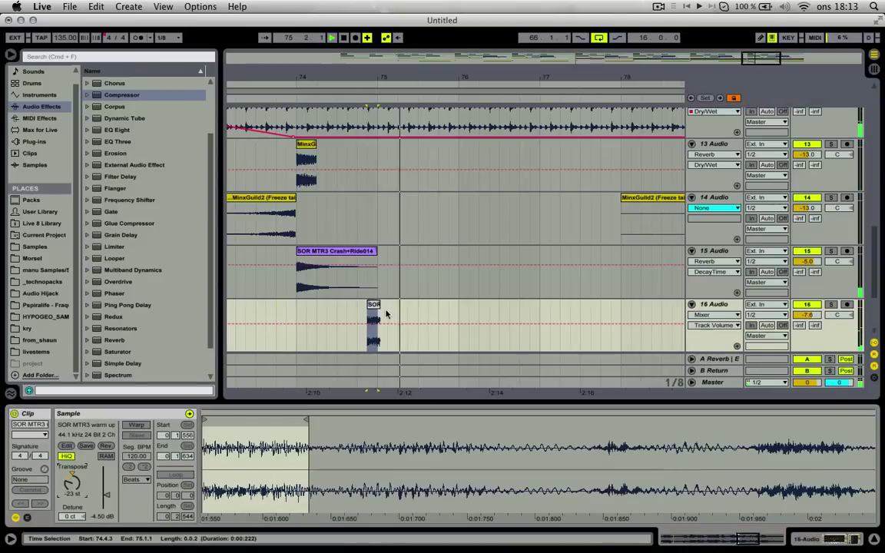
Copy the vocal slice, ending at bar 75, to 75.3.1 and set the copy to -1 st with 0.63 dB gain.
key(space)
drag(380, 305, 423, 311)
key(space)
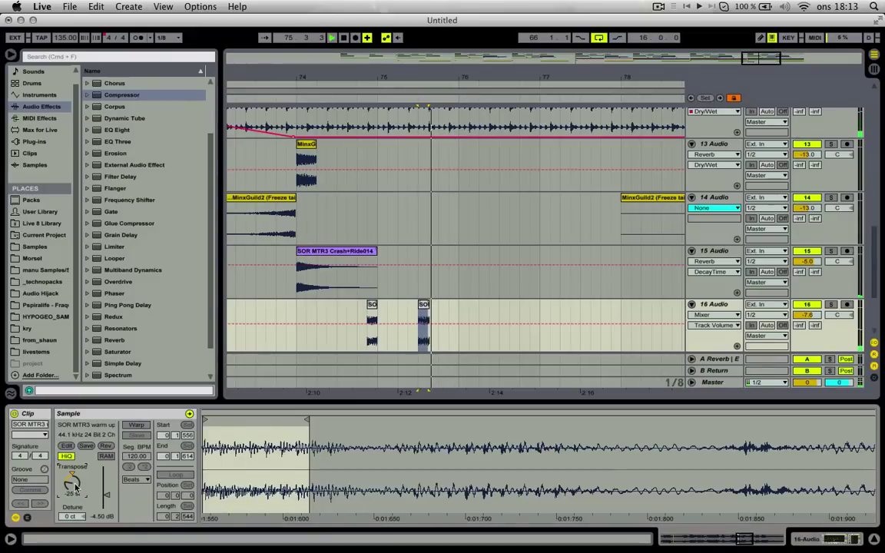
key(space)
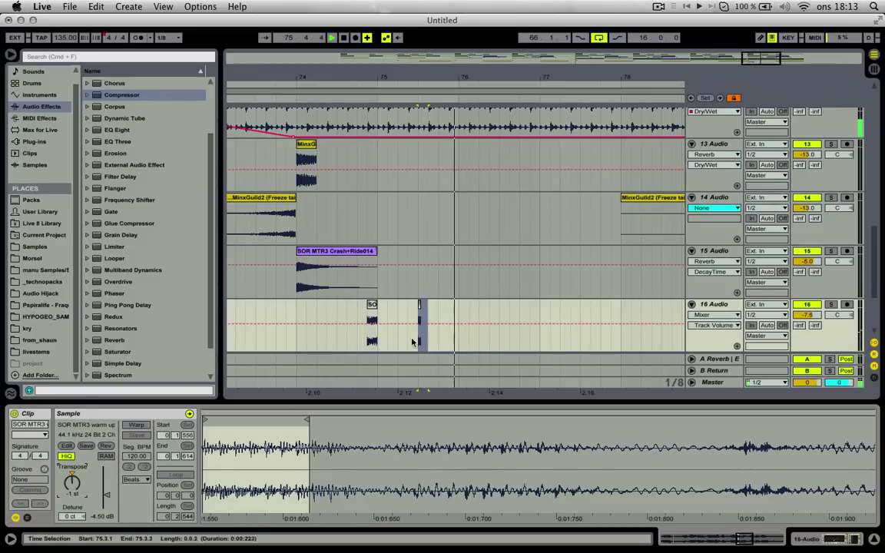
drag(106, 495, 106, 490)
key(space)
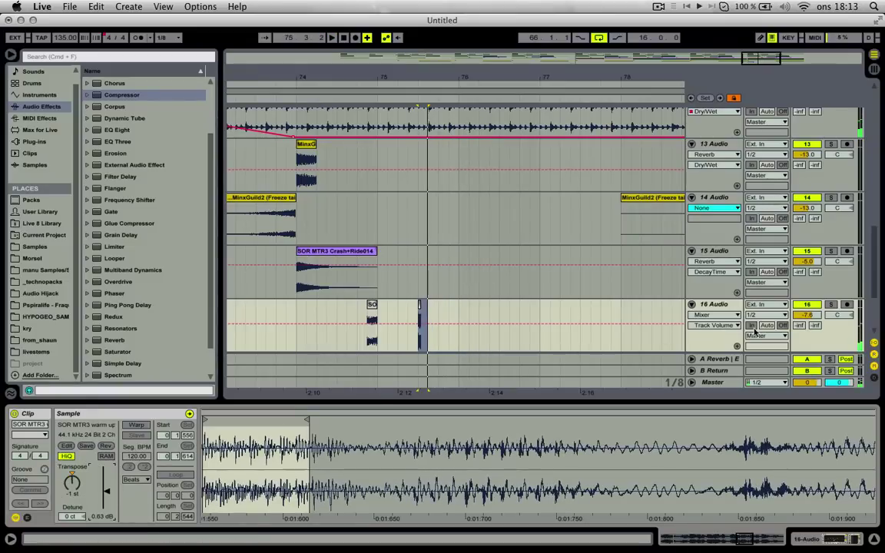
Draw raised A-Reverb send automation over the second vocal slice, 75.3.1 to 75.3.3, and play from before bar 74.
click(797, 327)
key(b)
click(427, 309)
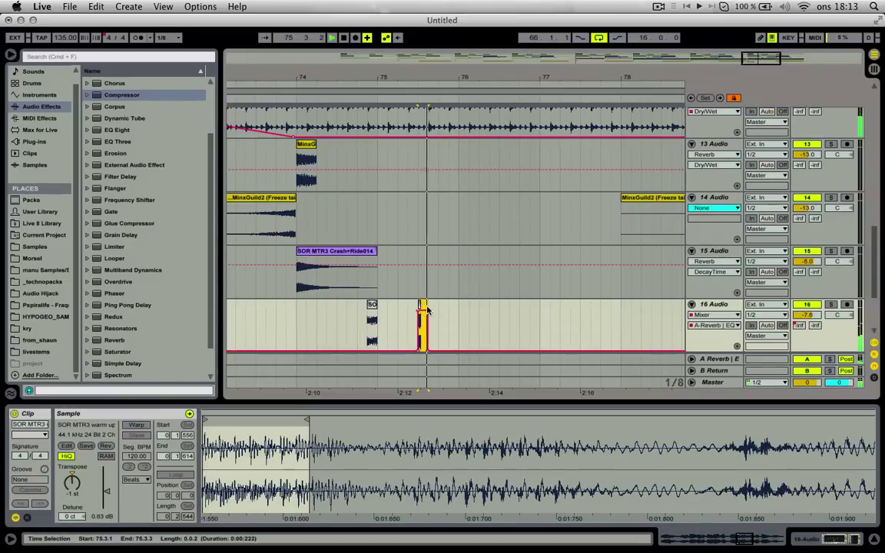
click(245, 283)
key(space)
key(space)
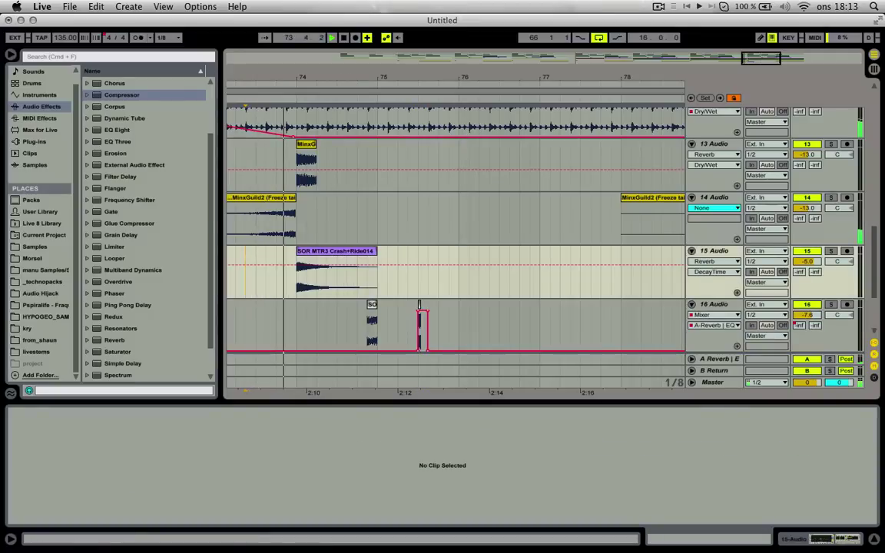
Lower the first vocal slice's gain to -6.72 dB and replay it.
drag(342, 81, 271, 80)
click(290, 305)
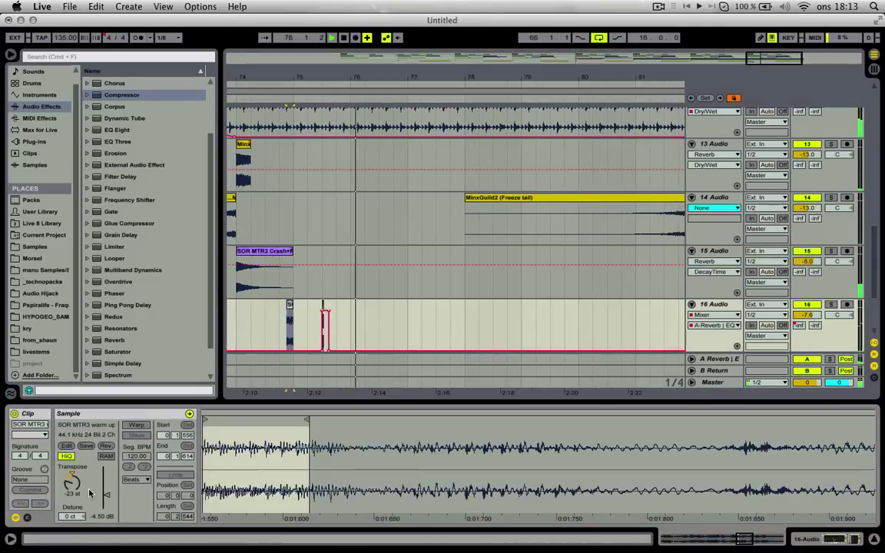
drag(106, 493, 106, 497)
key(space)
key(space)
Create a fade-in on the first vocal slice and listen to it.
click(290, 305)
key(space)
key(super+alt+f)
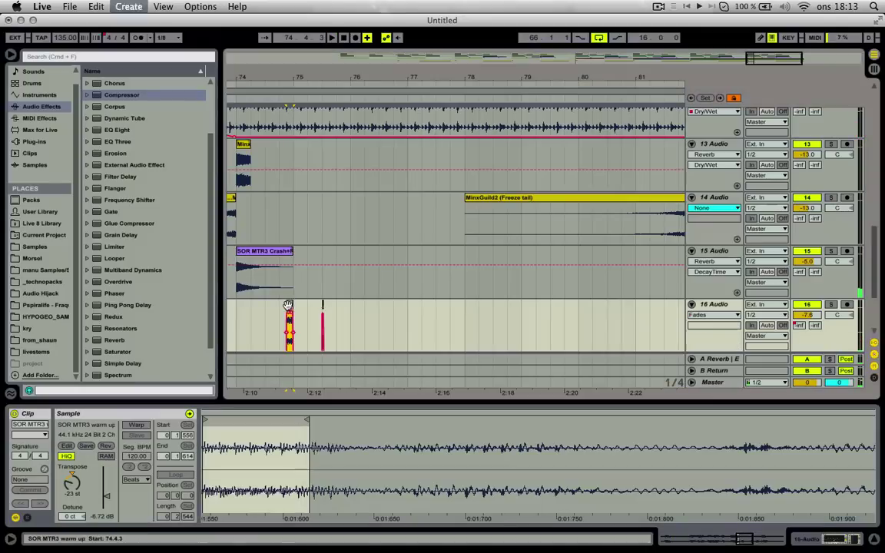
key(space)
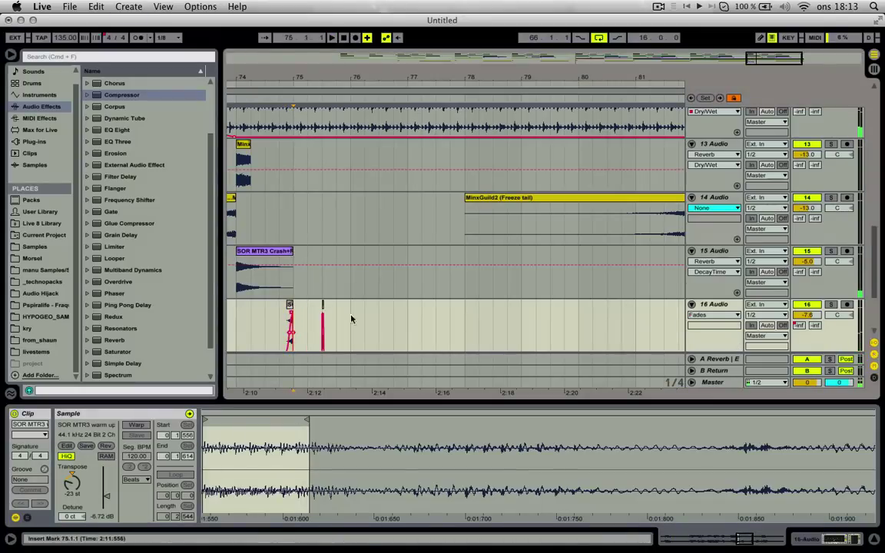
click(814, 326)
drag(294, 78, 309, 238)
click(305, 311)
key(b)
click(720, 376)
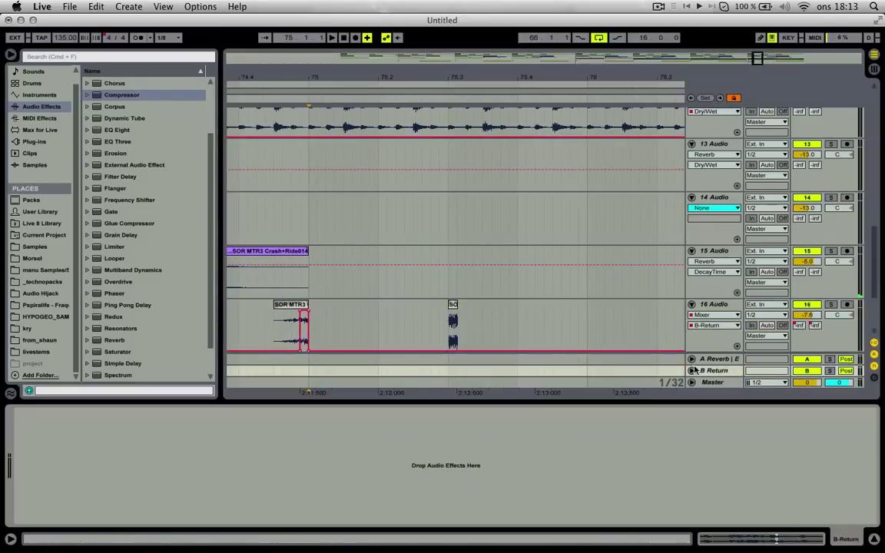
Add a Simple Delay to the B return at 100 % dry/wet and play the vocal slices from just before bar 75.
scroll(177, 327, down, 2)
click(146, 339)
drag(146, 339, 75, 482)
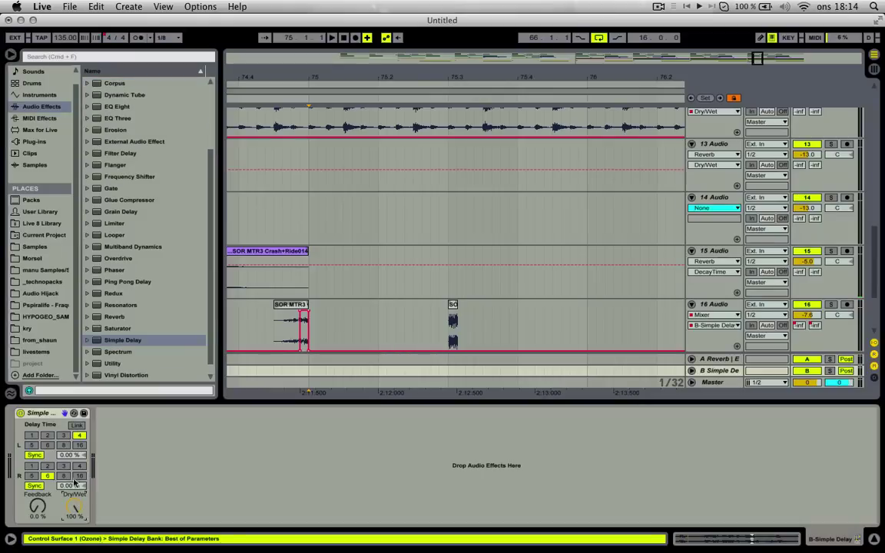
click(282, 296)
key(space)
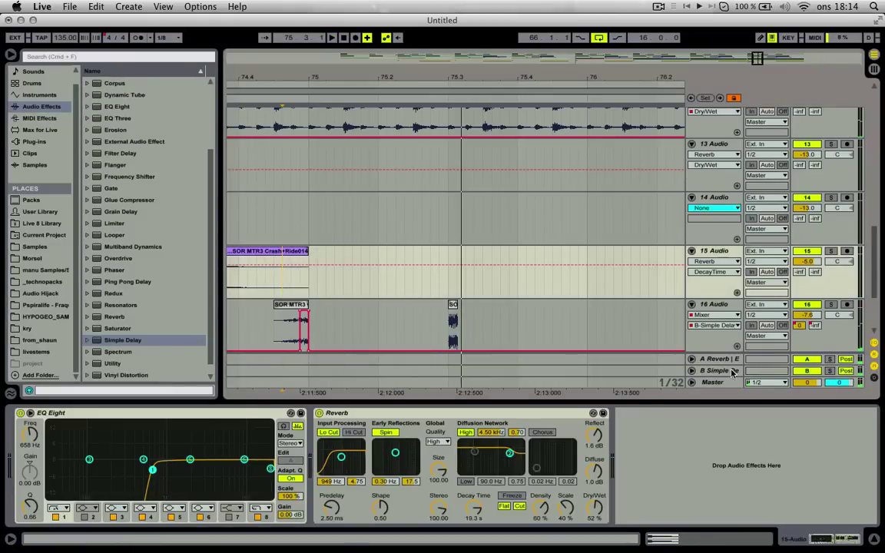
Set both Simple Delay times on the B return to 3 with 68 % feedback and replay the vocal slices.
click(729, 371)
click(64, 435)
key(space)
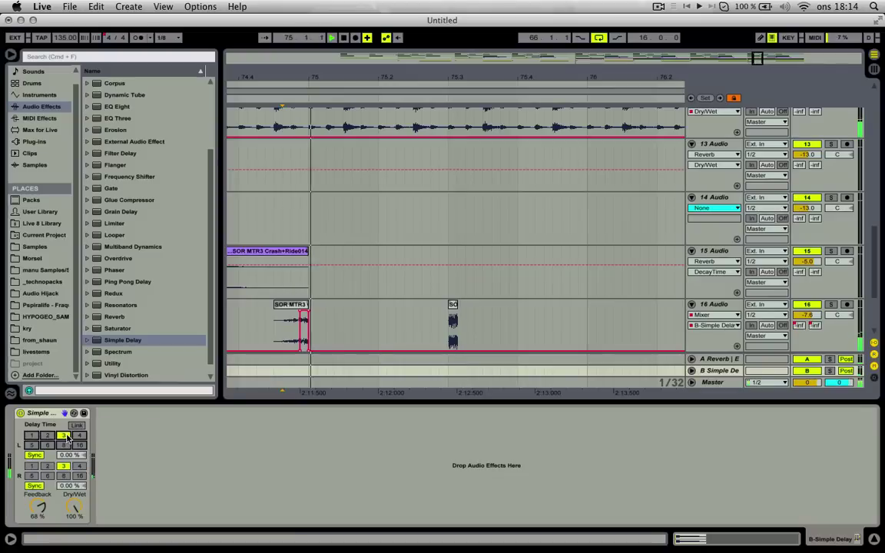
Try the first vocal slice at -11 st and cut to half its length, and undo the shortening after listening.
double_click(305, 309)
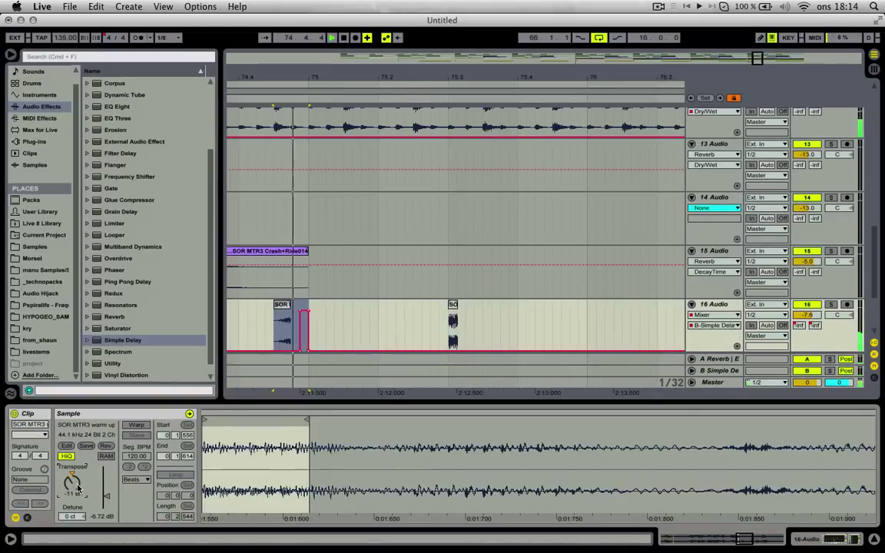
key(space)
click(281, 304)
drag(290, 305, 304, 305)
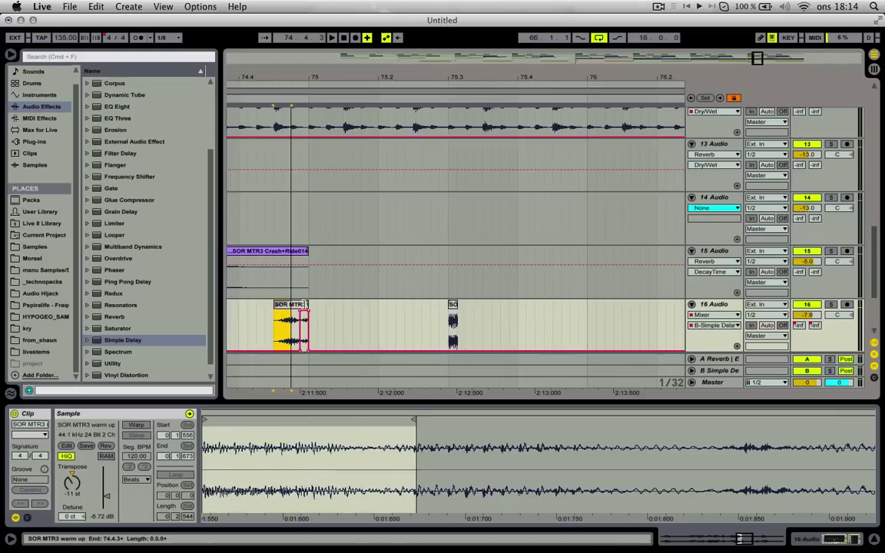
key(space)
key(super+z)
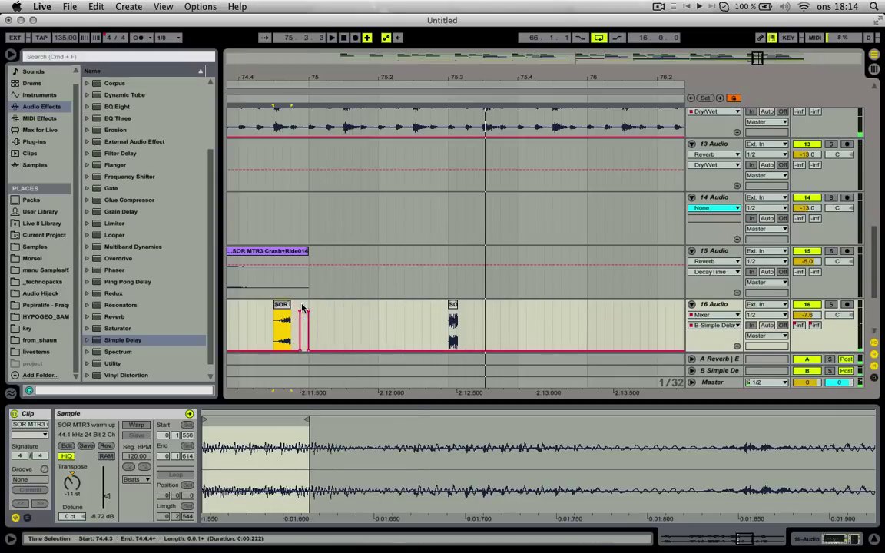
Turn on warping for the first vocal slice, set its warp mode to Texture and listen to it.
click(136, 425)
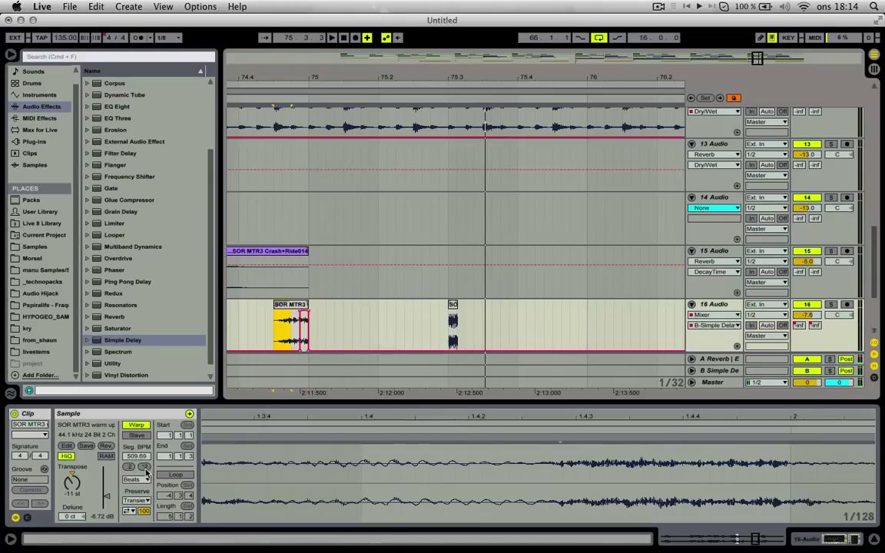
key(space)
click(144, 481)
click(145, 506)
key(space)
key(space)
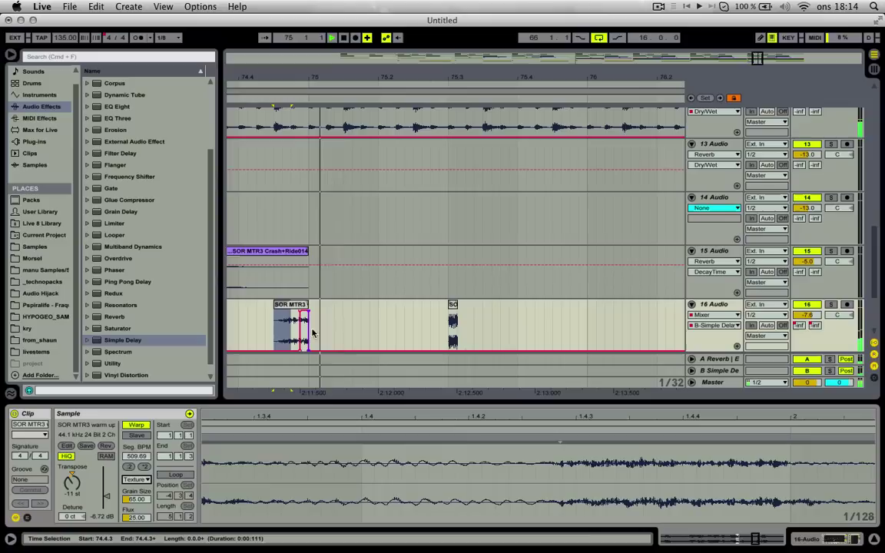
key(space)
Extend the raised B send automation to cover the second half of the first vocal slice, and play it back.
mouse_move(300, 311)
mouse_down()
mouse_move(290, 311)
mouse_move(289, 327)
mouse_up()
click(290, 305)
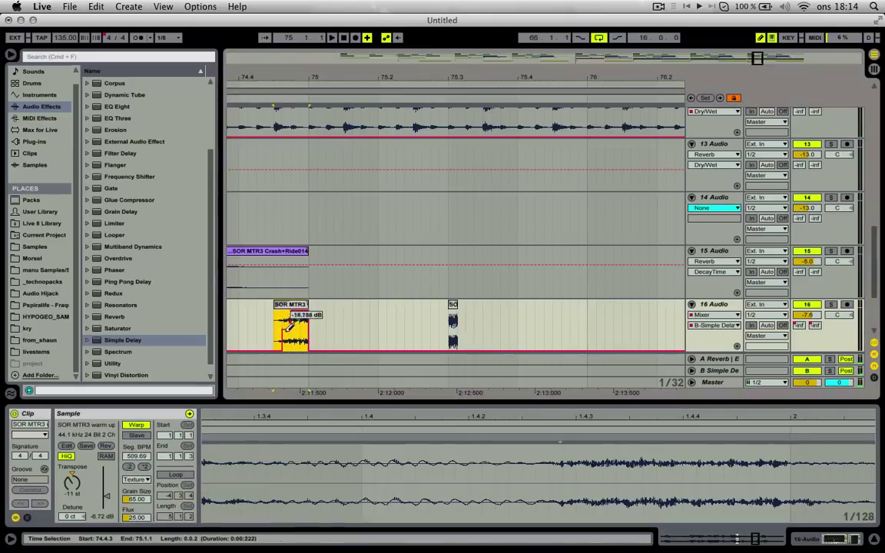
click(293, 303)
key(space)
click(283, 305)
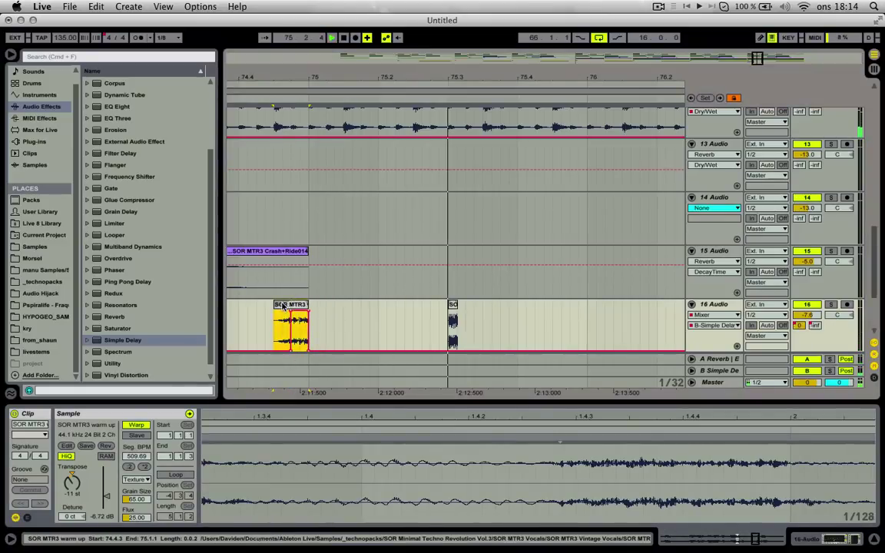
Transpose the first vocal slice to 1 st, set its gain to -2.50 dB and listen to the change.
drag(374, 89, 375, 80)
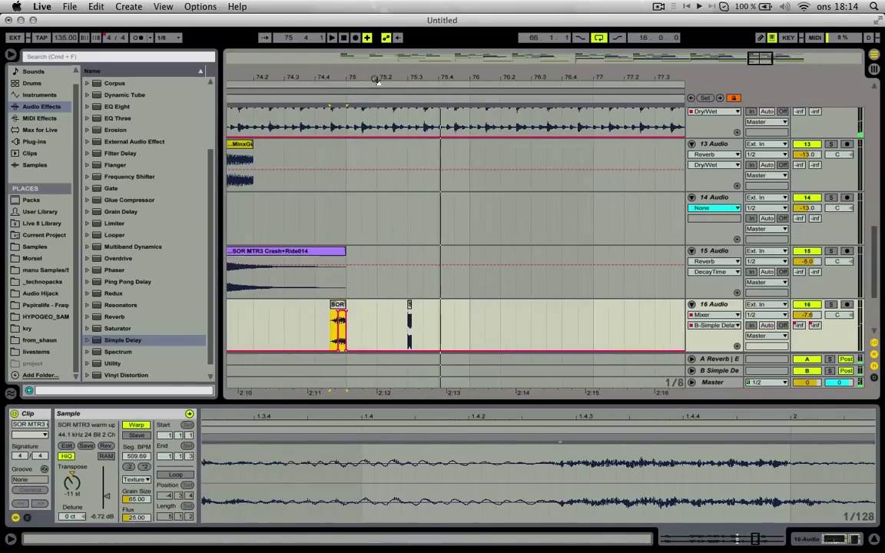
click(72, 488)
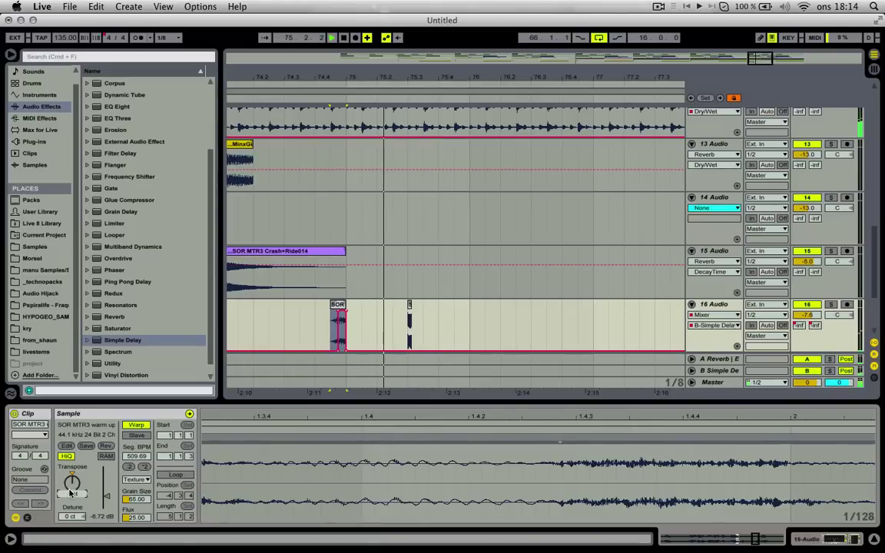
drag(105, 506, 106, 500)
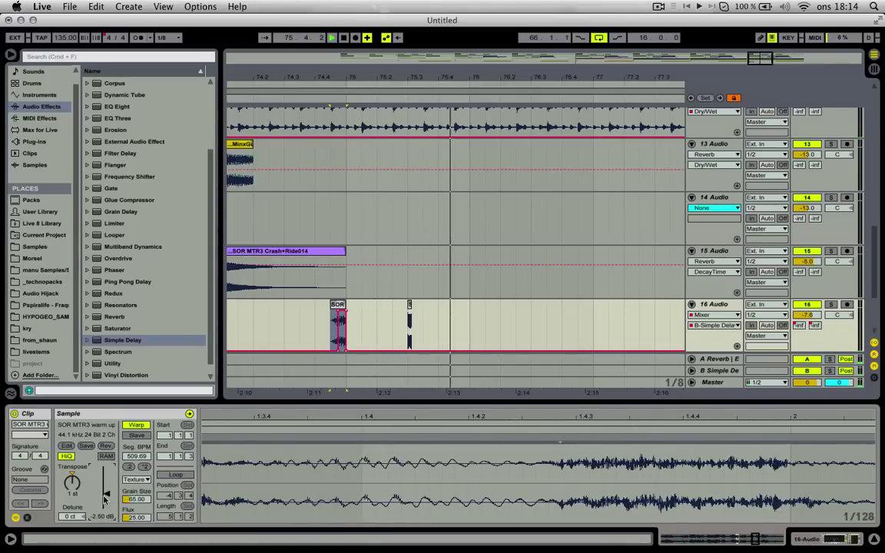
key(space)
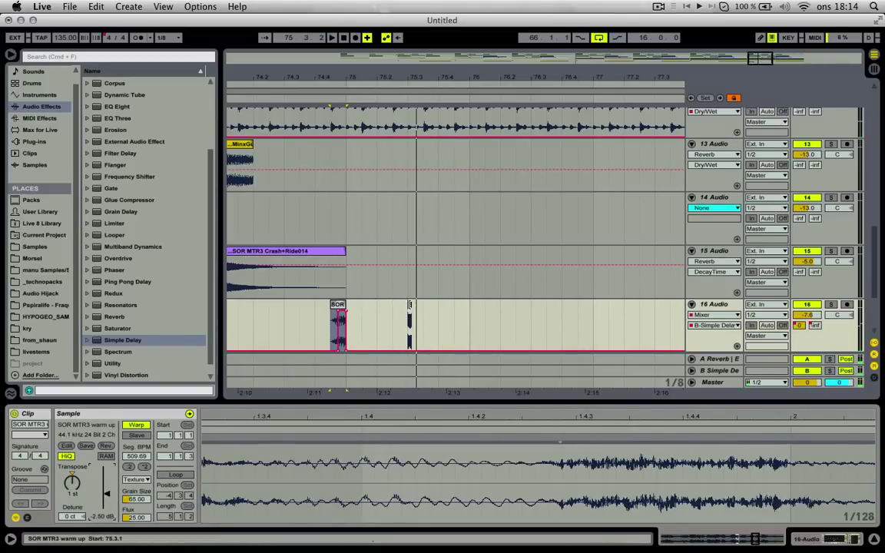
Move the second vocal slice from 75.3.1 to 77.1.1 and play from just before the first slice.
click(409, 310)
drag(410, 310, 592, 311)
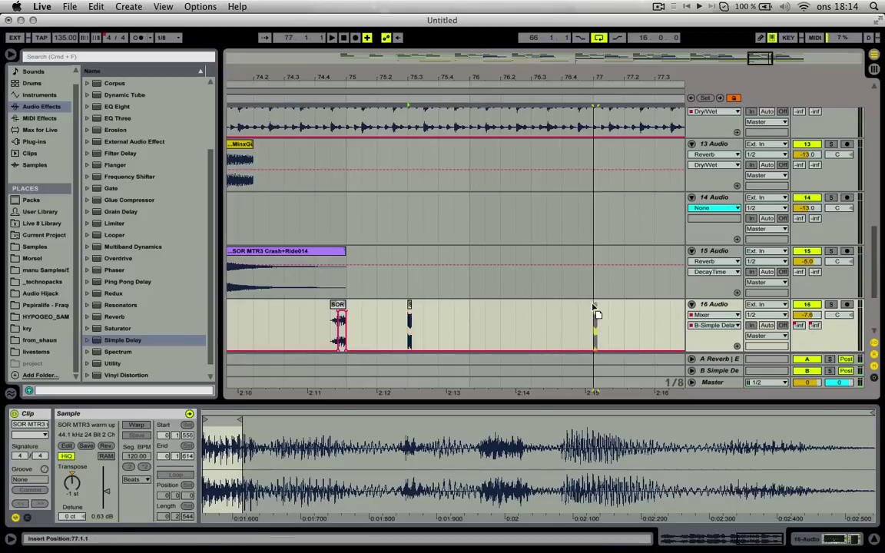
click(316, 291)
key(space)
Try clearing 76.4.4 to 77.1.1 across the tracks above the vocal, and undo the deletion after listening.
drag(596, 77, 492, 104)
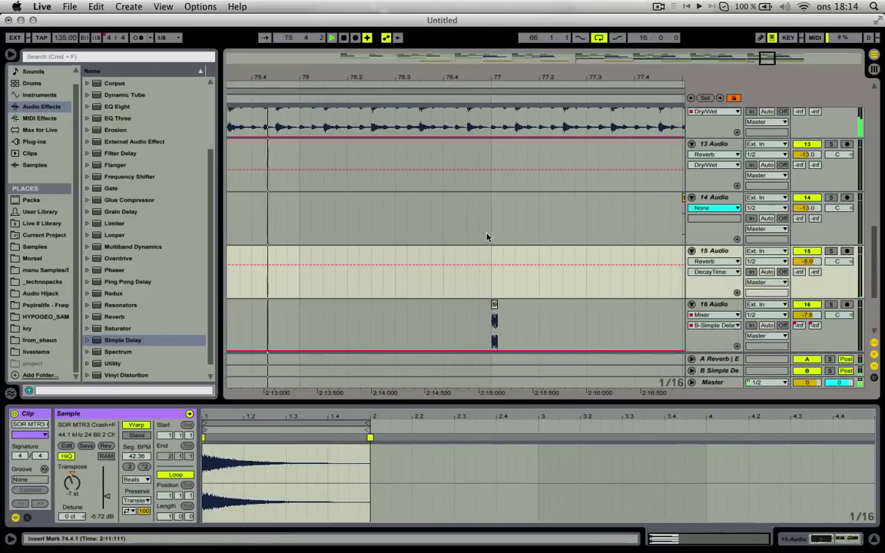
drag(490, 221, 481, 84)
key(Delete)
scroll(503, 181, down, 1)
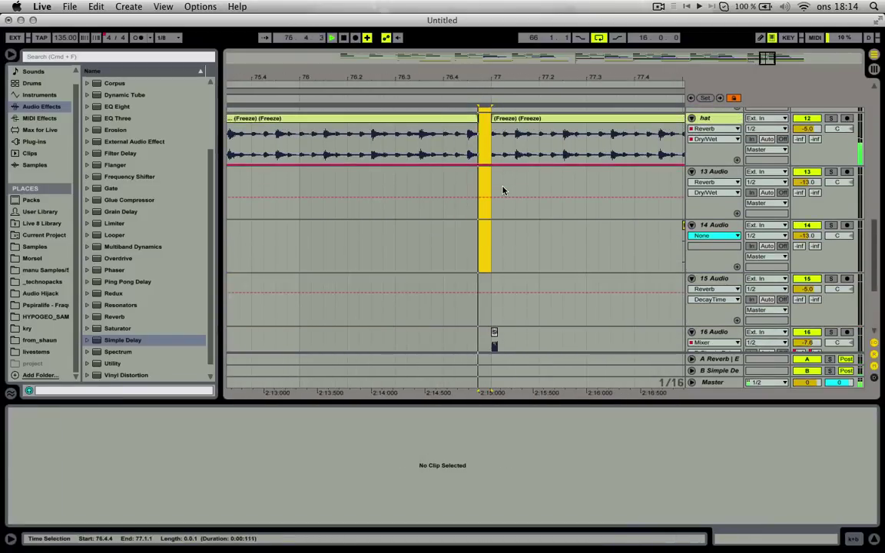
key(space)
key(super+z)
scroll(492, 252, down, 3)
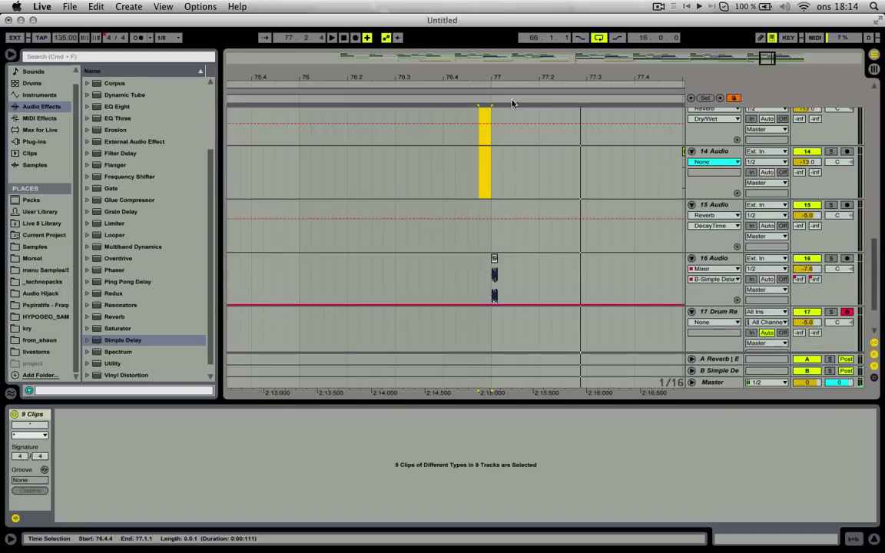
Play on through bars 77 to 79 and show the A-Reverb send automation on track 16.
key(space)
drag(495, 80, 503, 51)
scroll(452, 255, down, 1)
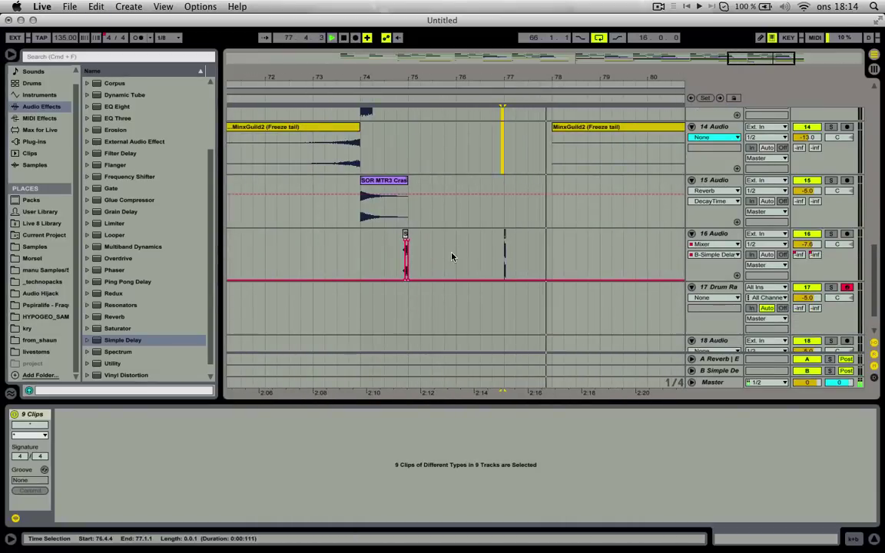
click(468, 254)
click(799, 254)
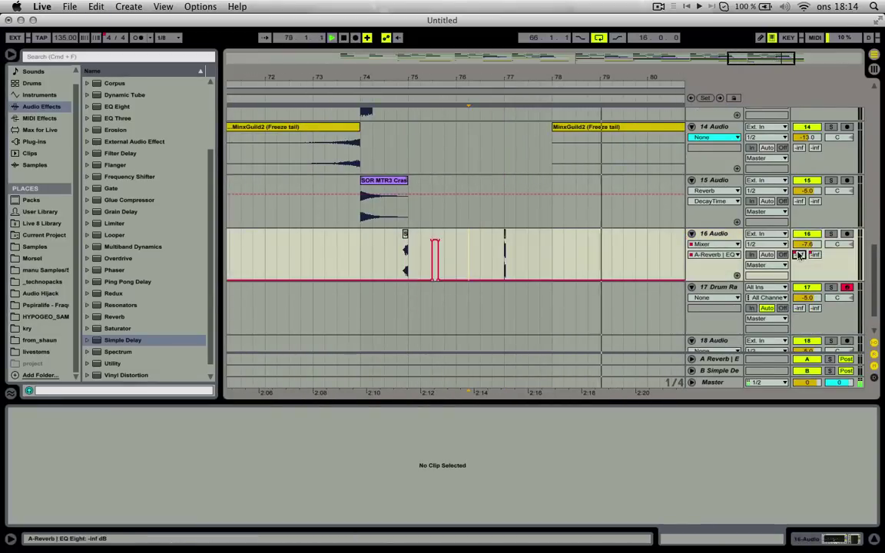
drag(383, 77, 383, 69)
key(space)
Paste the second vocal slice at 78.1.1 on track 16 and delete the material from 75.3.1 up to it.
drag(371, 249, 291, 252)
key(super+c)
click(378, 241)
key(super+v)
click(370, 243)
key(super+v)
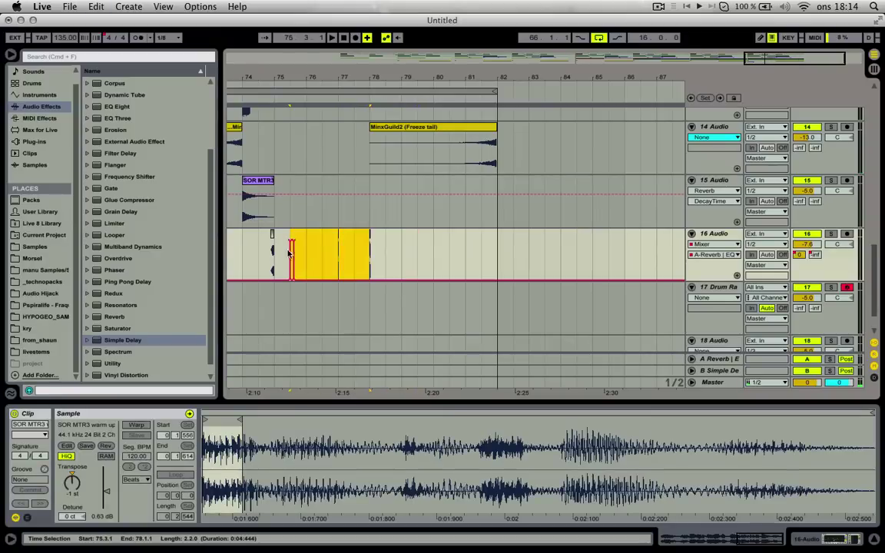
key(Delete)
Draw raised A-Reverb send automation on track 16 from 78.1.1 to 78.3.1 and play from 77.1.1.
click(373, 242)
click(364, 232)
key(space)
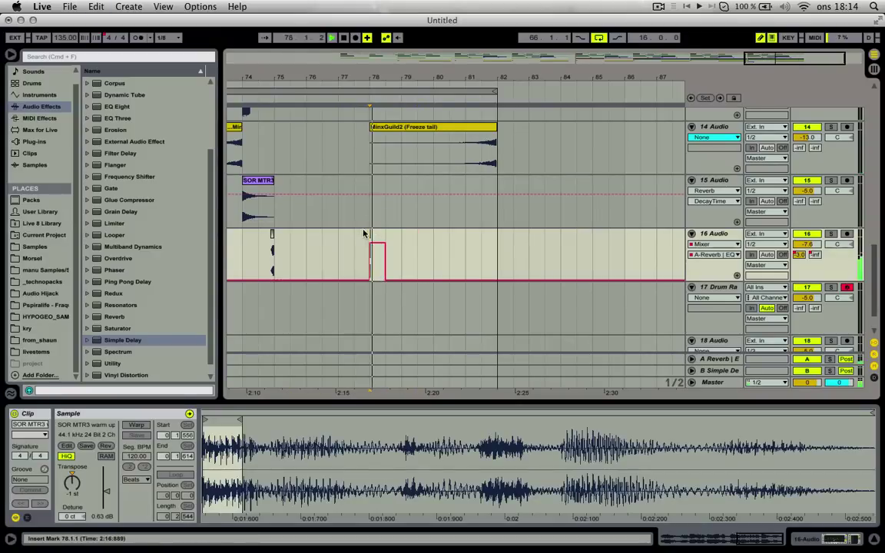
click(346, 161)
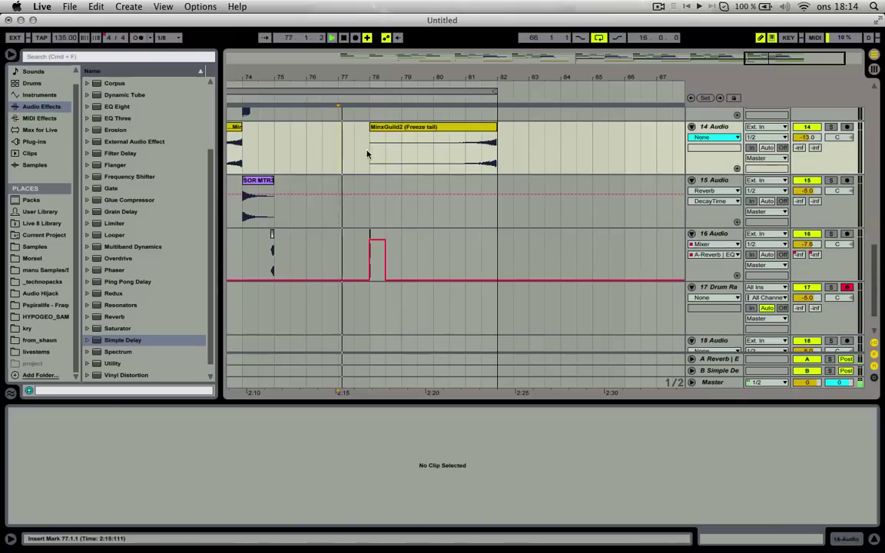
Clear the beat from 77.4.1 to 78.1.1 across the tracks above the vocal track, and play across the gap from 77.2.1.
key(plus)
scroll(380, 173, up, 1)
click(370, 199)
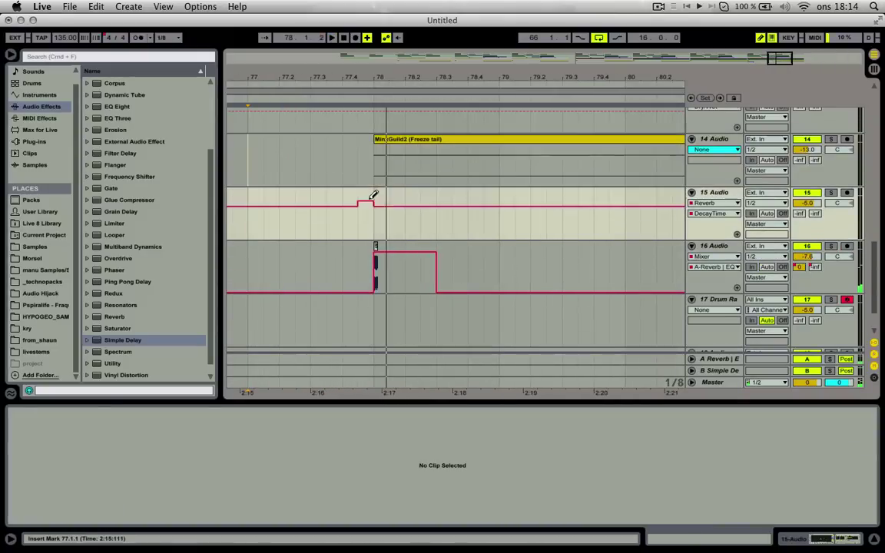
key(super+z)
drag(369, 223, 348, 70)
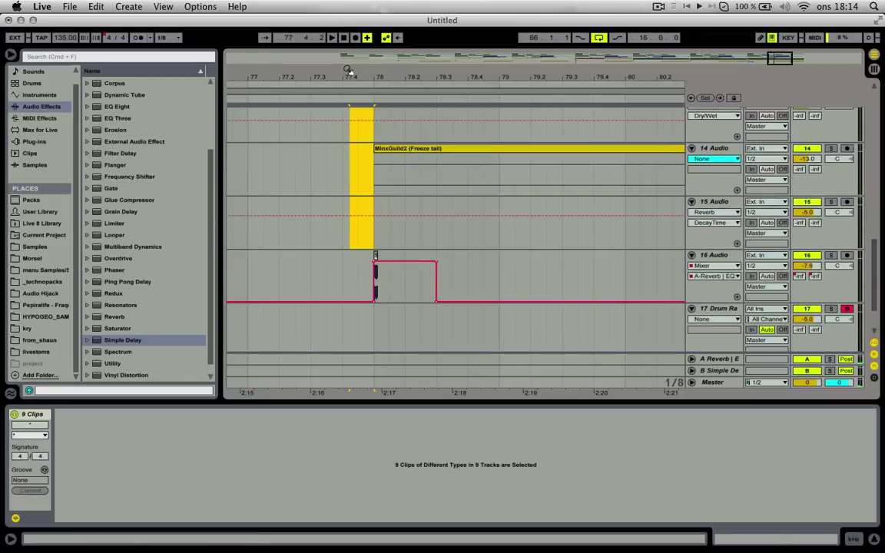
drag(369, 242, 336, 75)
scroll(323, 153, up, 5)
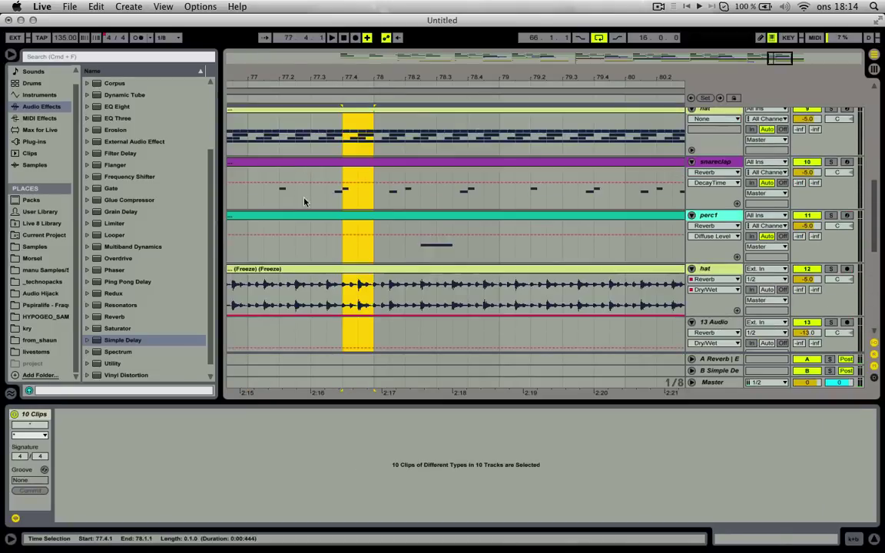
key(Delete)
click(296, 263)
key(space)
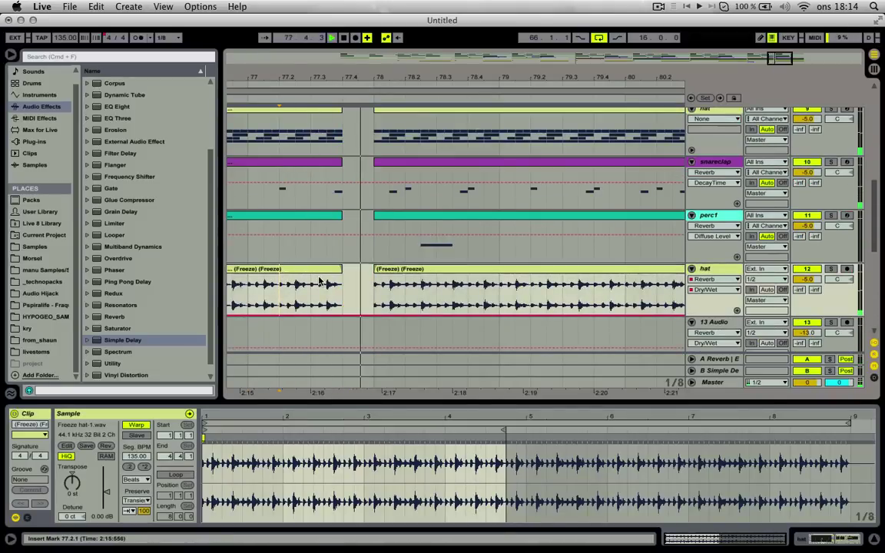
Extend the upper KICK clip to 77.4.3 and the sidechain clip to 78.1.1, and replay from 77.2.1.
scroll(319, 280, down, 5)
scroll(357, 164, up, 10)
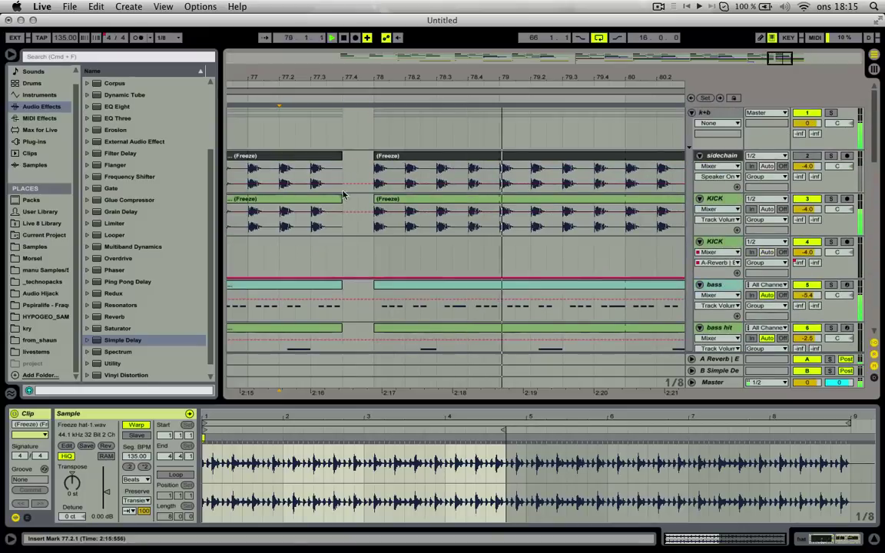
drag(342, 199, 359, 198)
drag(342, 155, 373, 155)
click(288, 172)
key(space)
key(space)
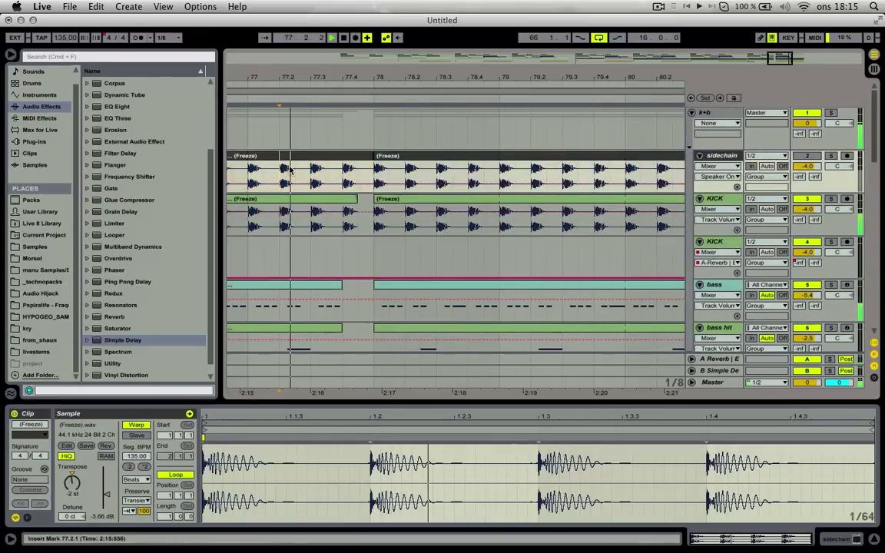
Split the upper KICK clip at 77.4.1 and 77.4.2, and show the fades on that track.
mouse_move(374, 77)
mouse_down()
mouse_move(375, 48)
mouse_move(430, 41)
mouse_move(467, 56)
mouse_move(459, 142)
mouse_up()
scroll(453, 202, down, 3)
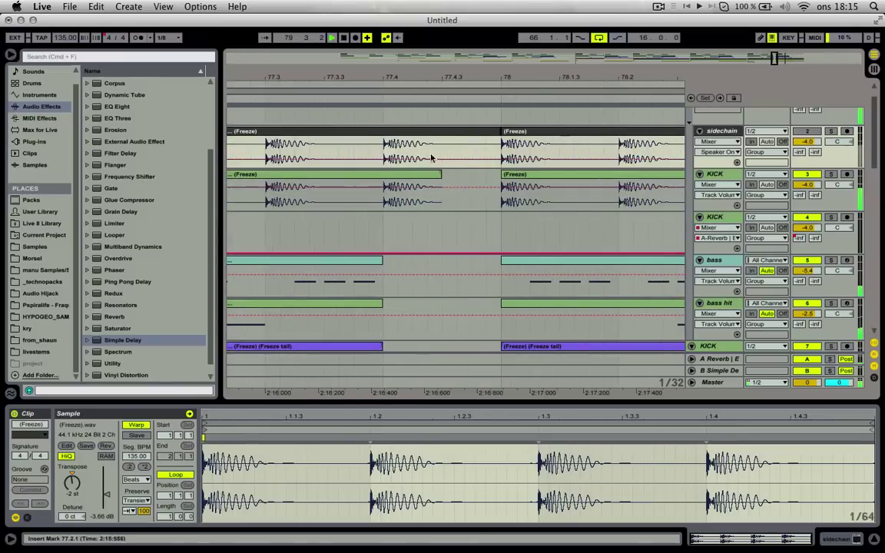
click(409, 201)
drag(408, 202, 384, 202)
key(super+e)
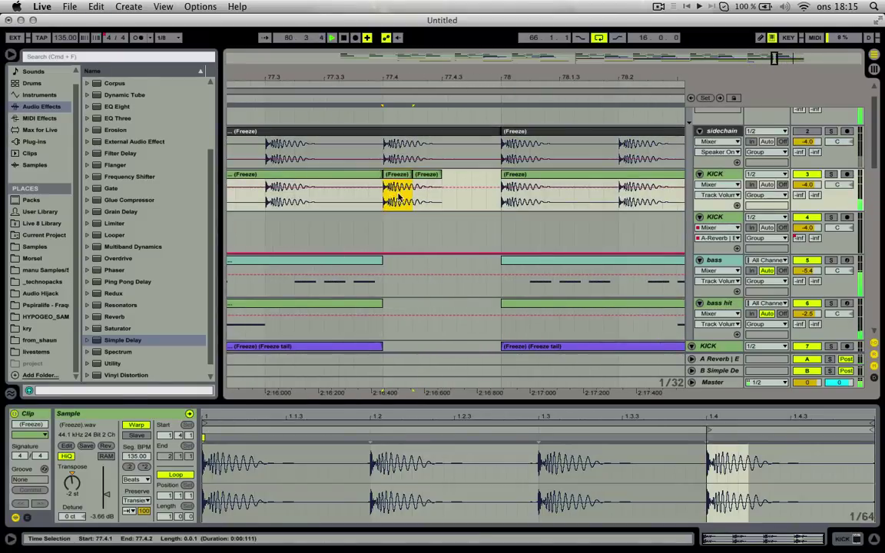
key(super+alt+f)
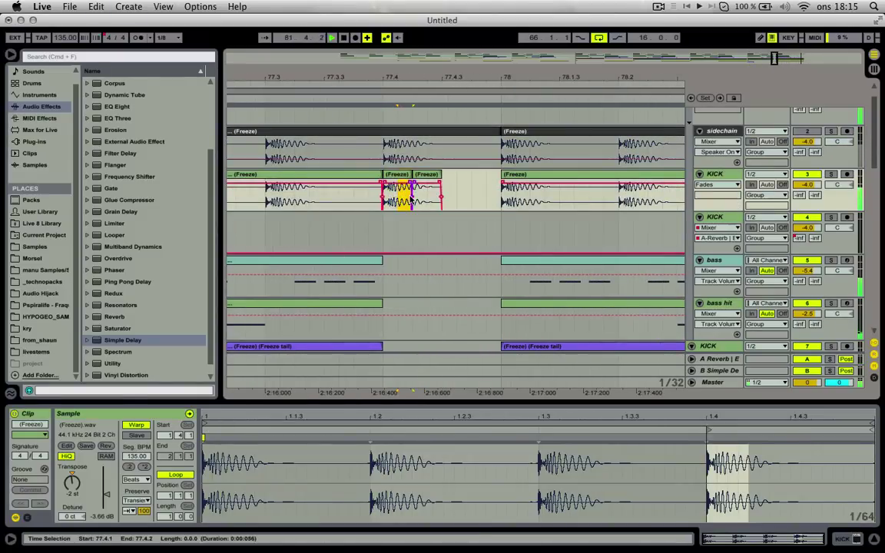
Reduce the kick at 77.4.1 to two consecutive 1/32 slices, with a fade-out on the second.
click(407, 175)
key(super+d)
drag(425, 175, 410, 176)
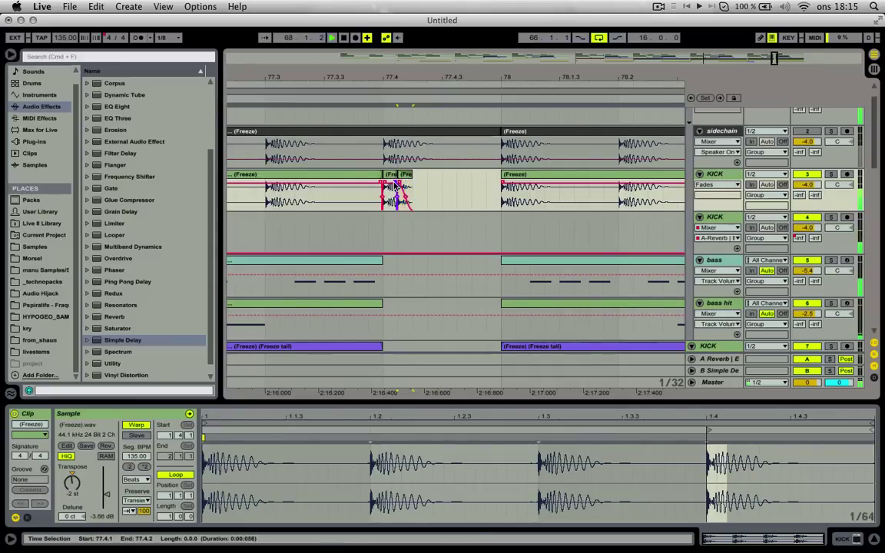
Duplicate the 1/32 kick slice at 77.4.1 repeatedly to fill the KICK track up to 78.1.1 as a roll.
click(390, 186)
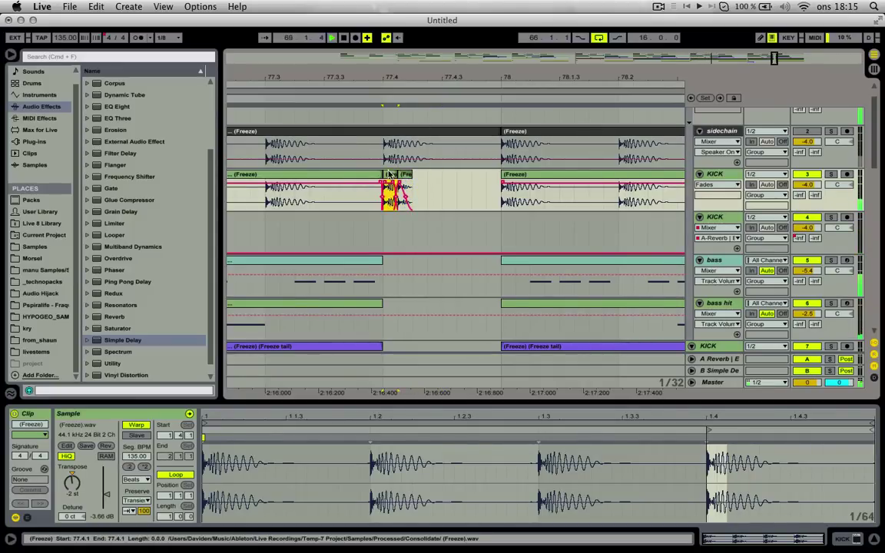
key(super+d)
key(super+d)
key(super+d)
key(super+d)
key(super+d)
key(super+d)
key(super+d)
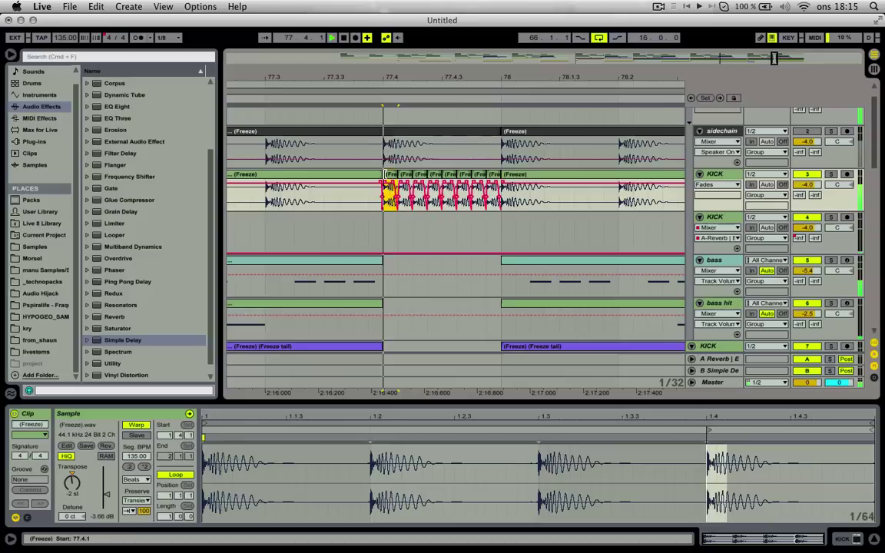
Undo the 1/32 kick roll and fill 77.4.1 to 78.1.1 on the upper KICK track with four 1/16 kick slices instead.
key(super+z)
key(super+z)
key(super+z)
key(super+z)
key(super+z)
key(super+z)
key(super+z)
key(super+z)
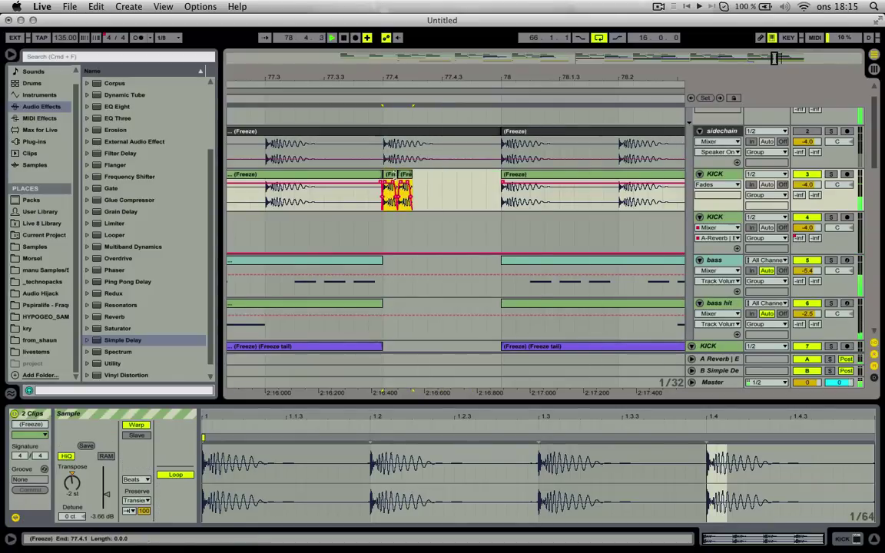
key(super+d)
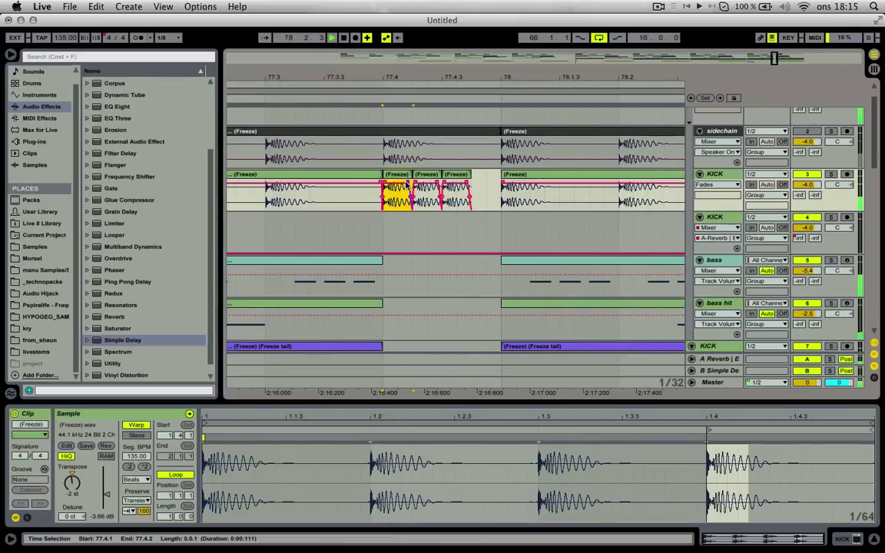
click(331, 197)
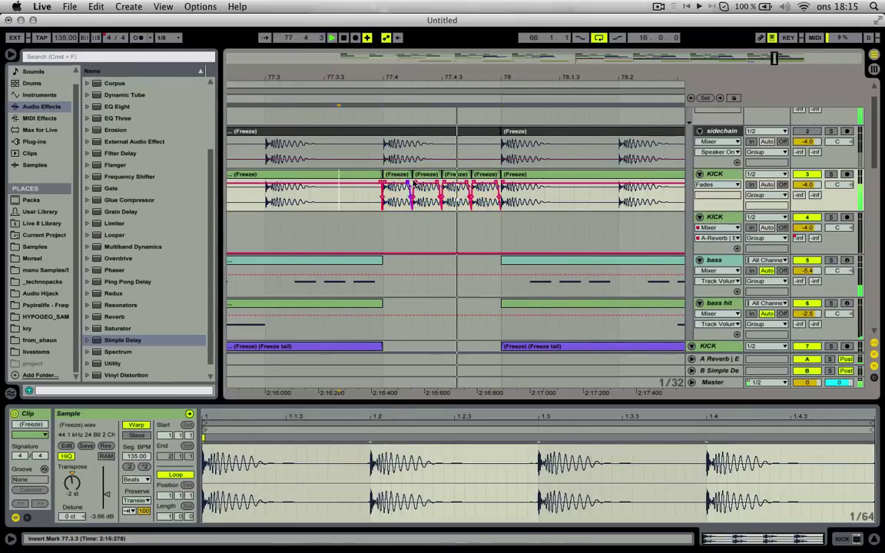
Change band 4 of the upper KICK track's FabFilter Pro-Q to High Cut at about 17 kHz, and audition the track soloed.
click(481, 176)
double_click(718, 175)
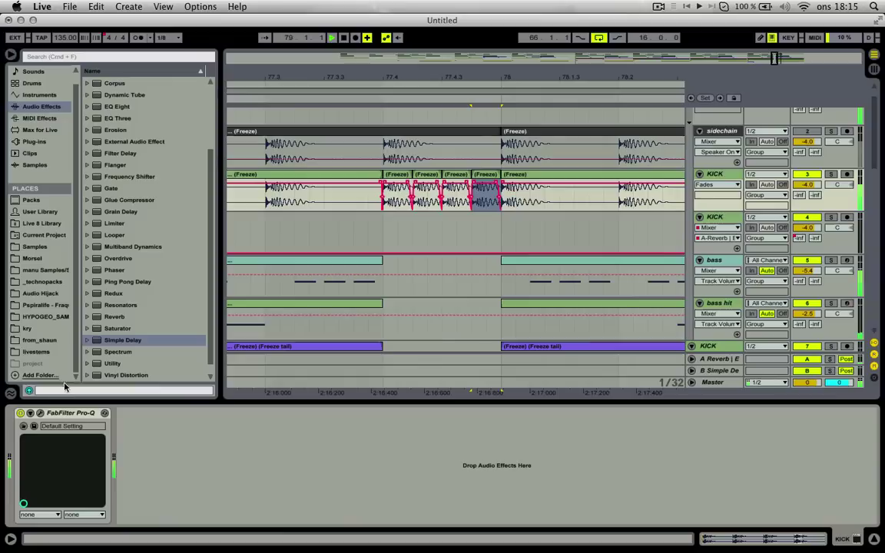
click(40, 413)
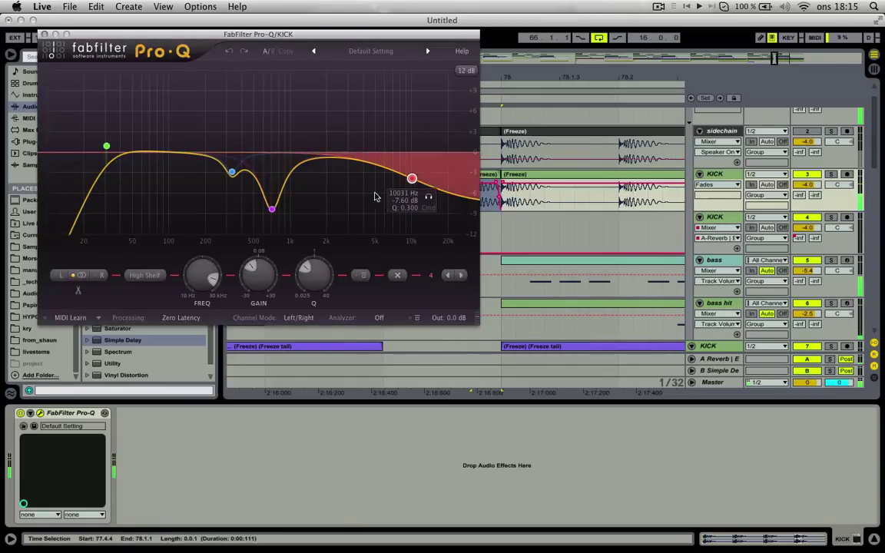
click(155, 277)
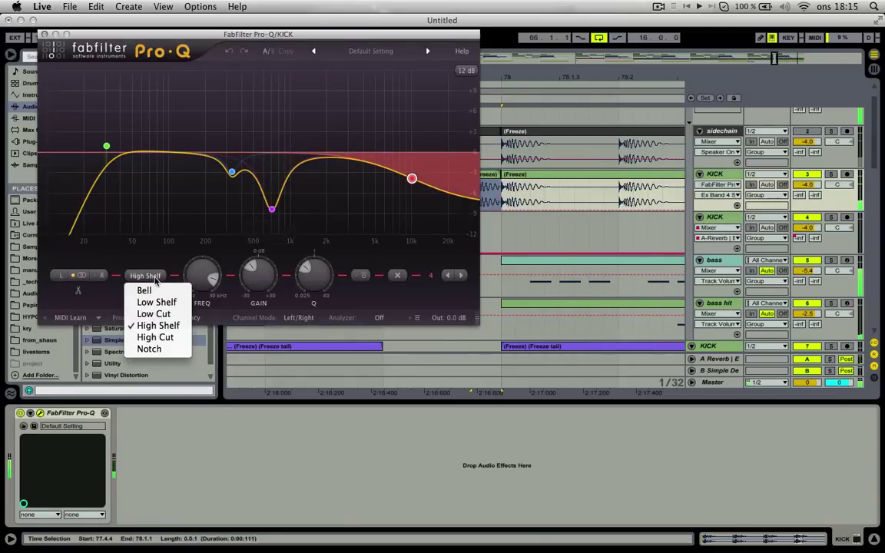
click(155, 337)
drag(412, 178, 438, 172)
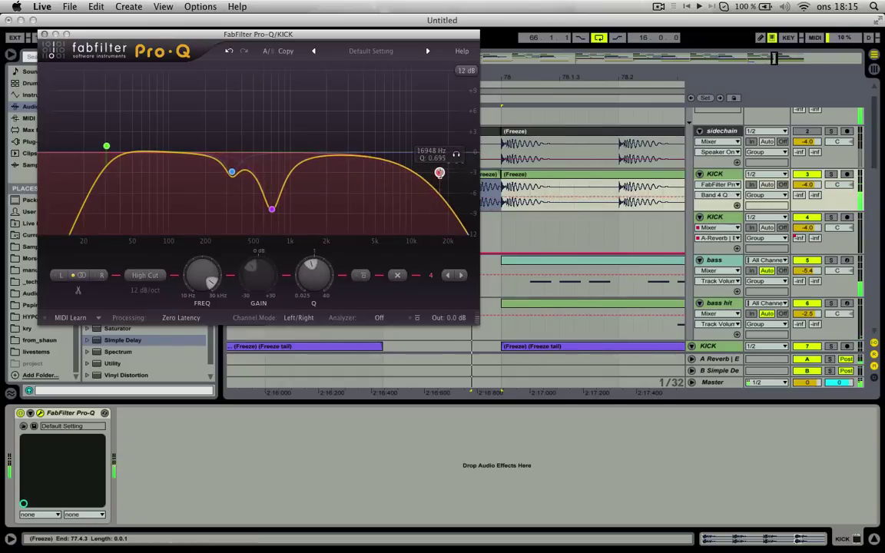
click(830, 174)
click(45, 34)
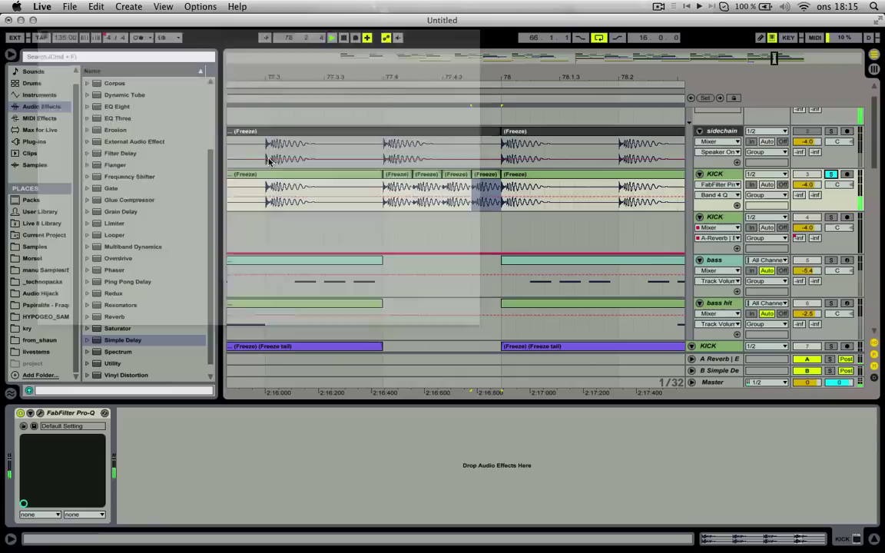
click(831, 174)
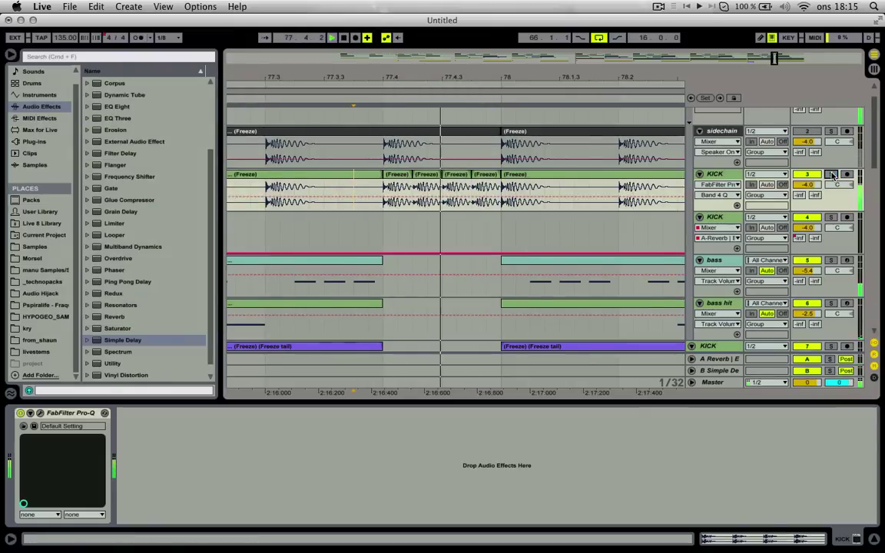
Automate Pro-Q's Band 4 Frequency on the upper KICK track as a rising ramp from 77.4.1 to 17147 Hz at 78.1.1.
click(40, 413)
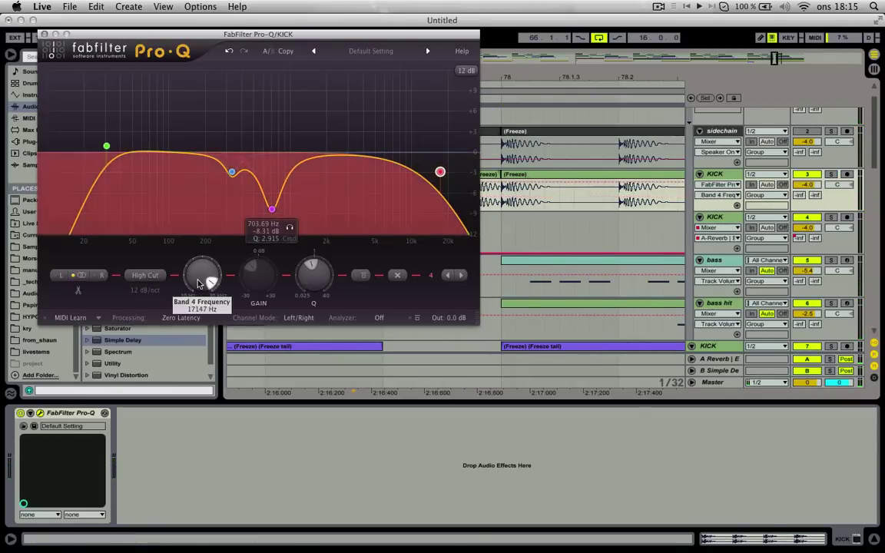
click(45, 34)
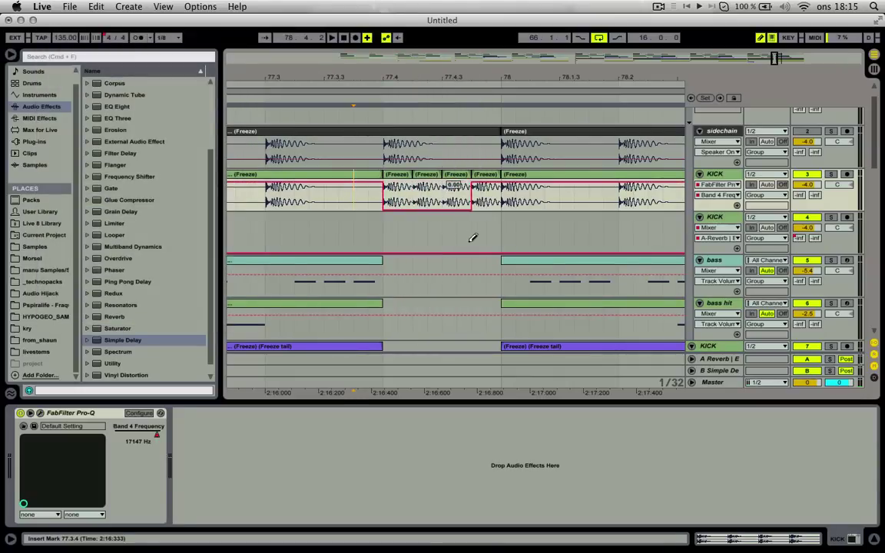
key(space)
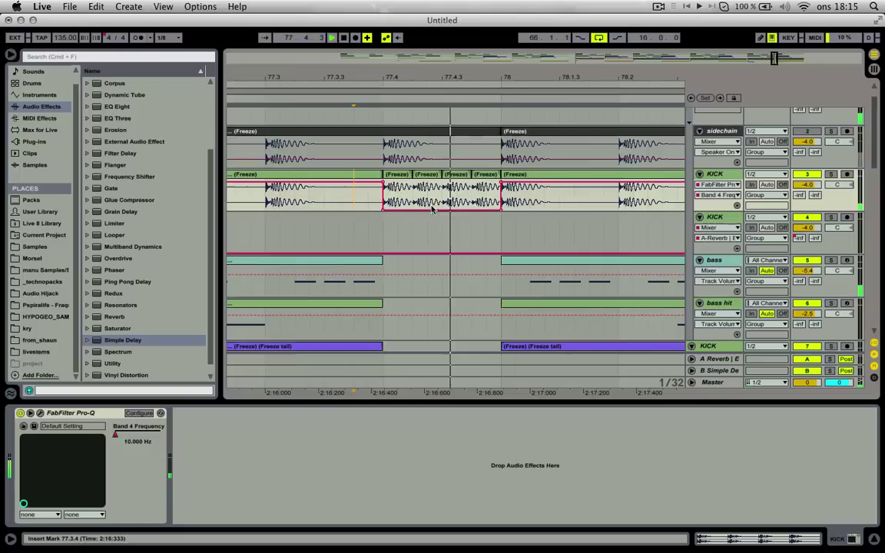
click(497, 209)
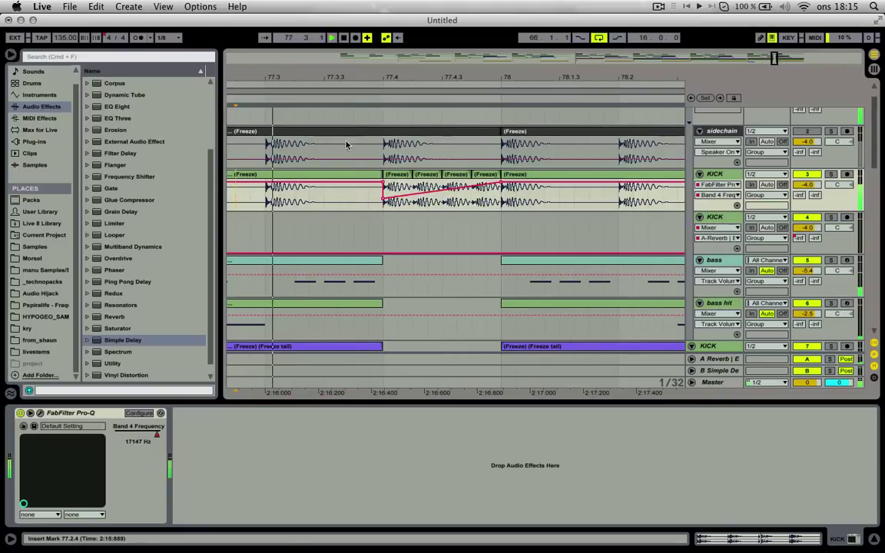
Extend the freeze-tail clip ending at bar 80 on KICK track 7 back to 76.4.1, closing the gap before bar 78.
drag(387, 79, 410, 42)
scroll(422, 189, down, 4)
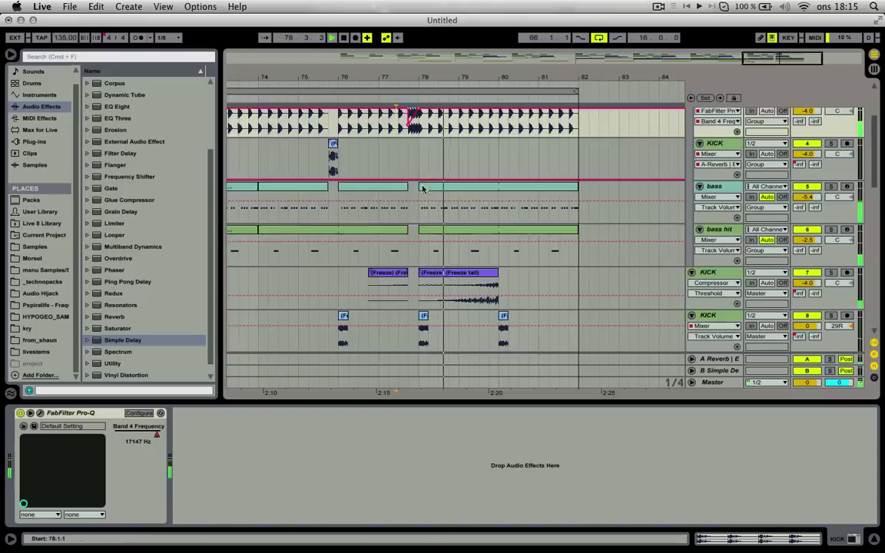
scroll(421, 188, down, 4)
key(space)
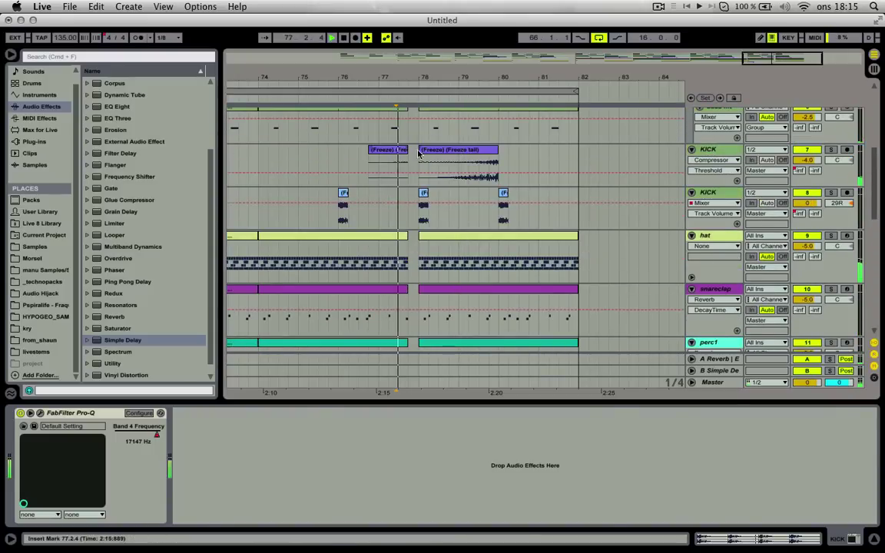
key(space)
drag(420, 150, 381, 150)
key(space)
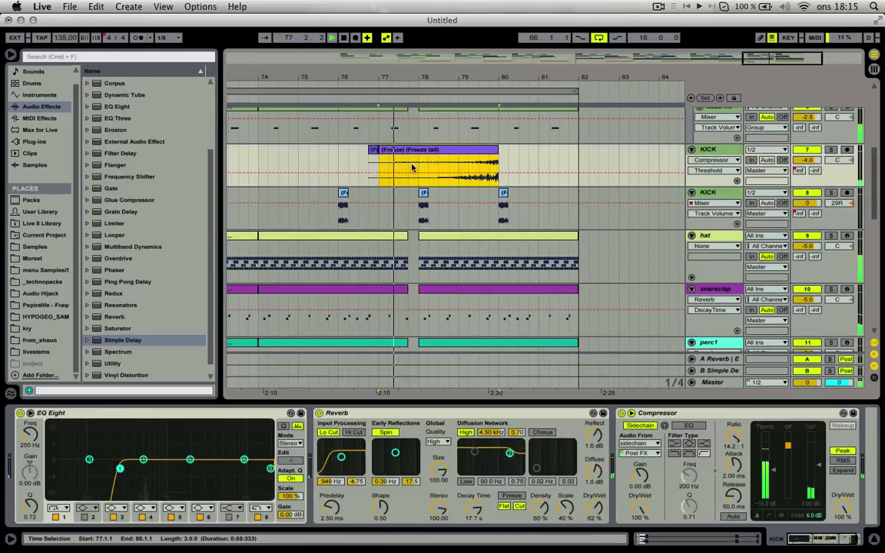
click(370, 151)
Copy the crash clip on track 15 Audio from bar 74 to bar 78, with Transpose at -31 st and Seg. BPM halved to 10.59.
scroll(370, 162, down, 10)
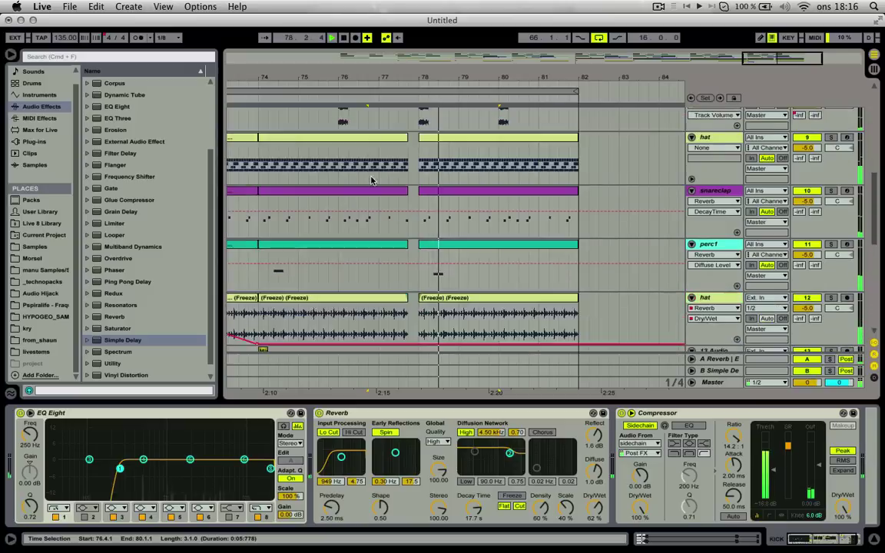
click(278, 201)
drag(278, 201, 434, 200)
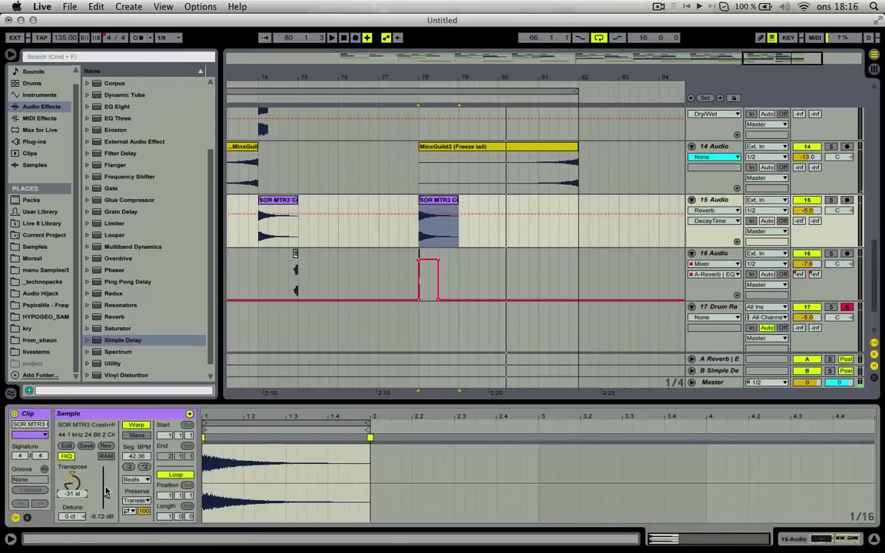
double_click(129, 466)
key(space)
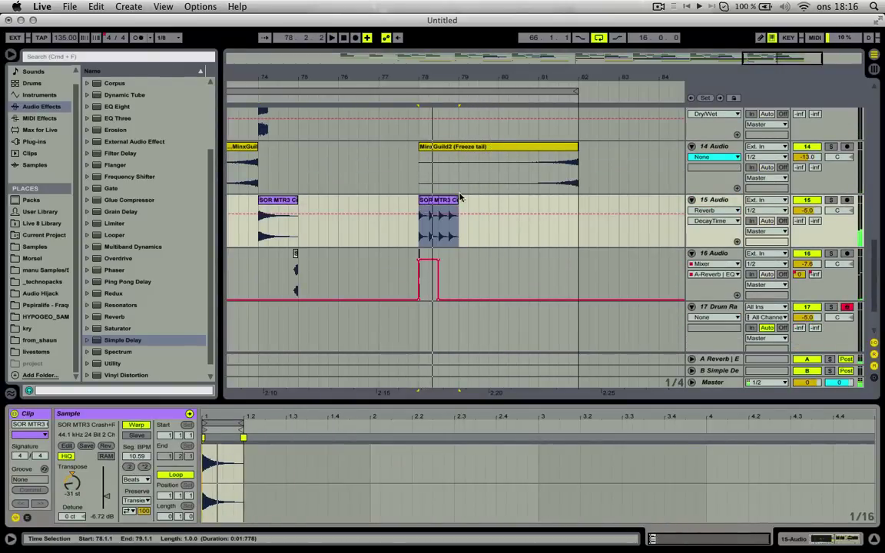
Shorten the bar 78 crash clip to one beat, ending at 78.2.1, and switch off its transient looping.
drag(458, 199, 427, 199)
click(131, 512)
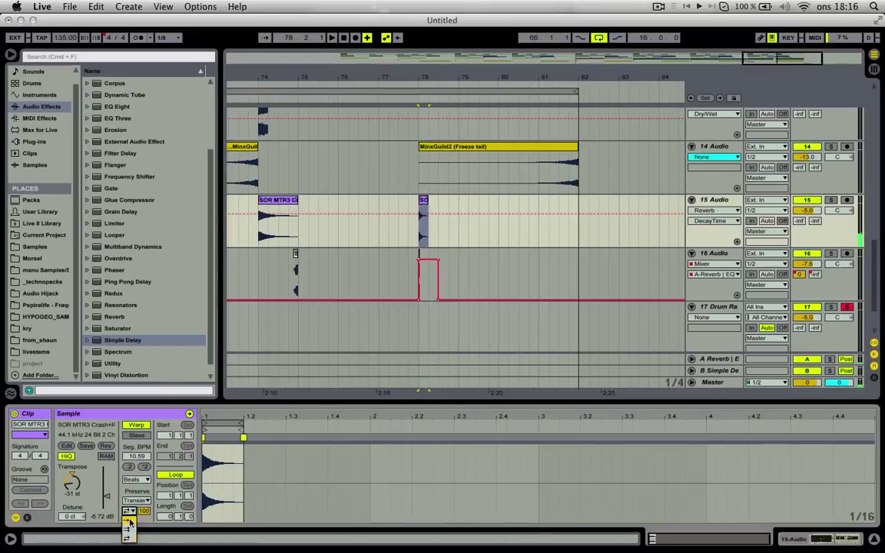
click(130, 522)
key(space)
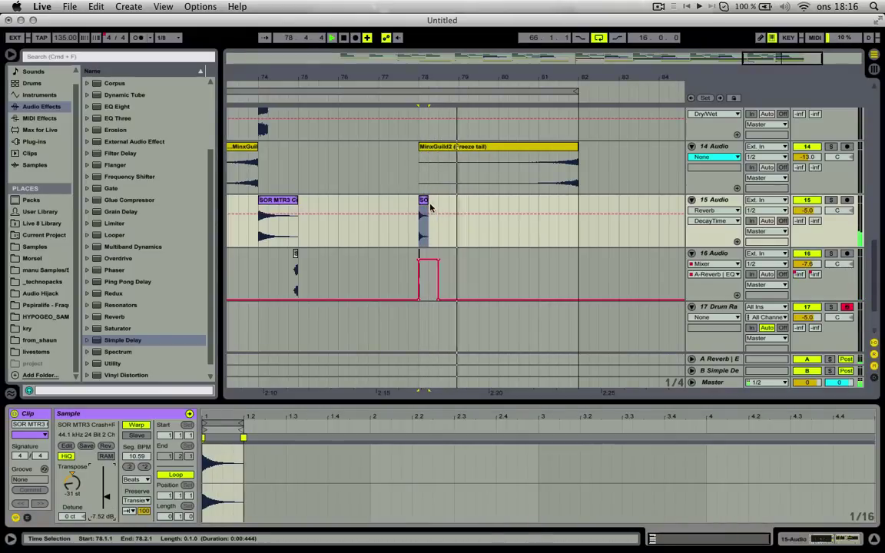
Consolidate the one-beat crash clip at bar 78 and give it a fade-out spanning most of its length.
click(424, 201)
key(super+j)
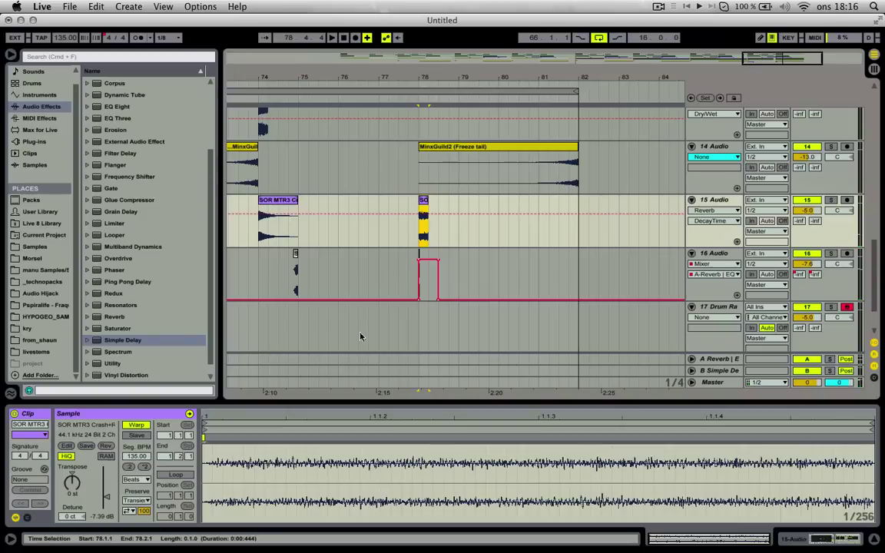
click(419, 238)
key(space)
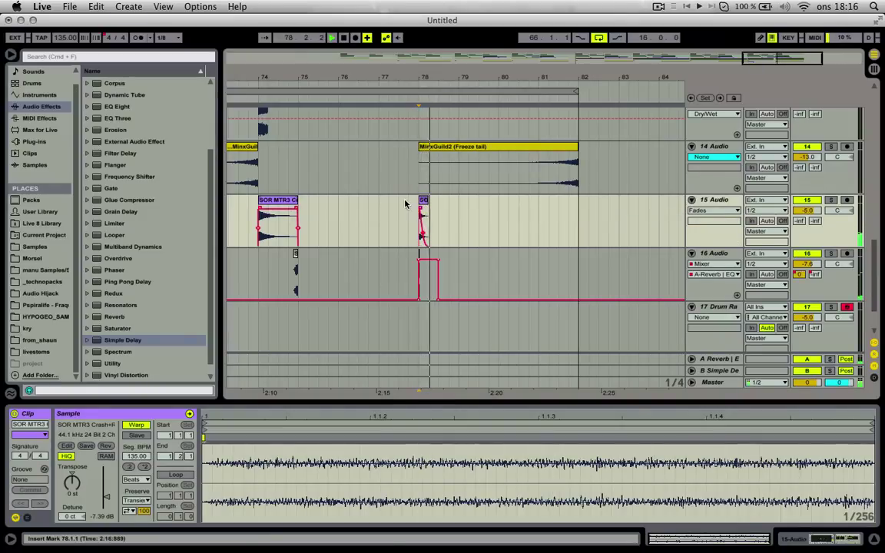
Audition the consolidated crash at bar 78 and try transposing it to 27 st.
click(405, 203)
key(space)
key(space)
click(423, 200)
key(space)
drag(78, 489, 78, 499)
key(space)
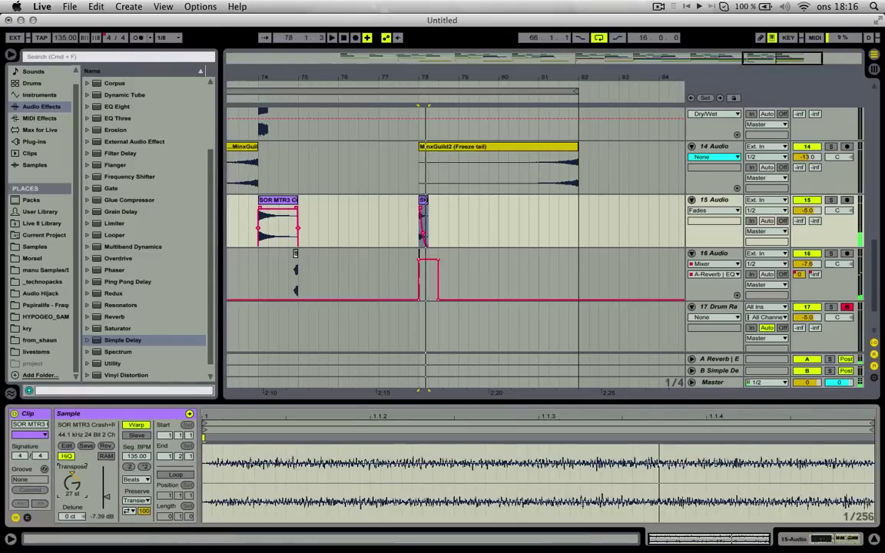
Set the bar 78 crash clip's Transpose to 15 st and its gain to about -6.45 dB, replaying it to check.
drag(72, 487, 72, 478)
key(space)
key(space)
key(space)
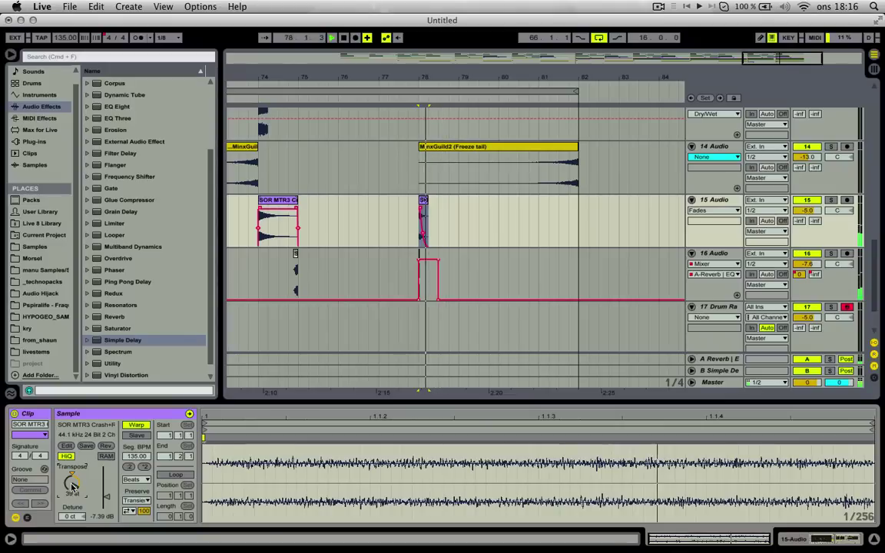
key(space)
drag(73, 485, 107, 496)
key(space)
key(space)
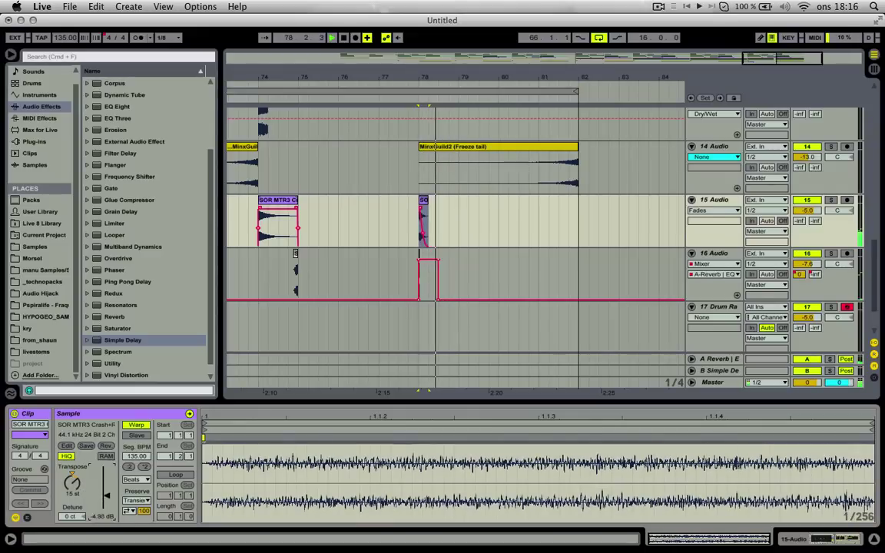
Select the whole arrangement from bar 17 to bar 82, loop that range, and play it from the beginning.
drag(489, 77, 628, 61)
key(space)
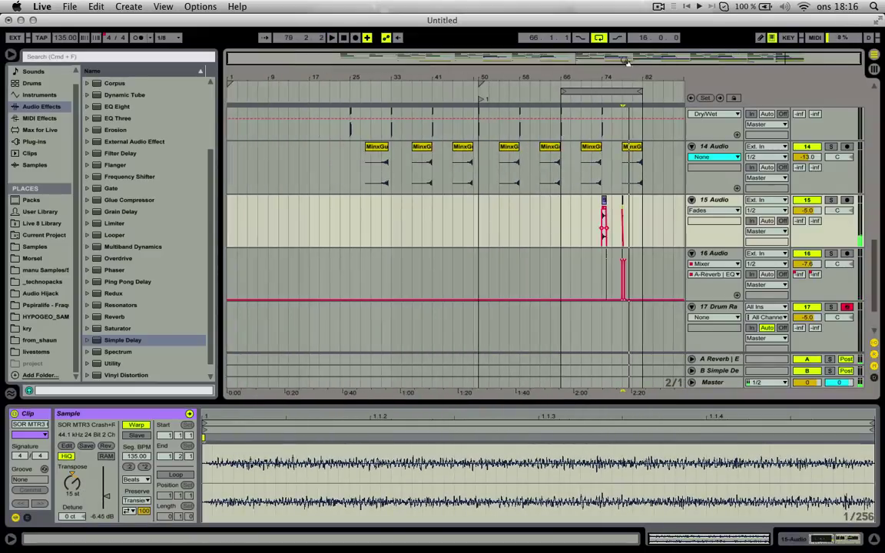
scroll(503, 158, up, 10)
drag(641, 107, 310, 129)
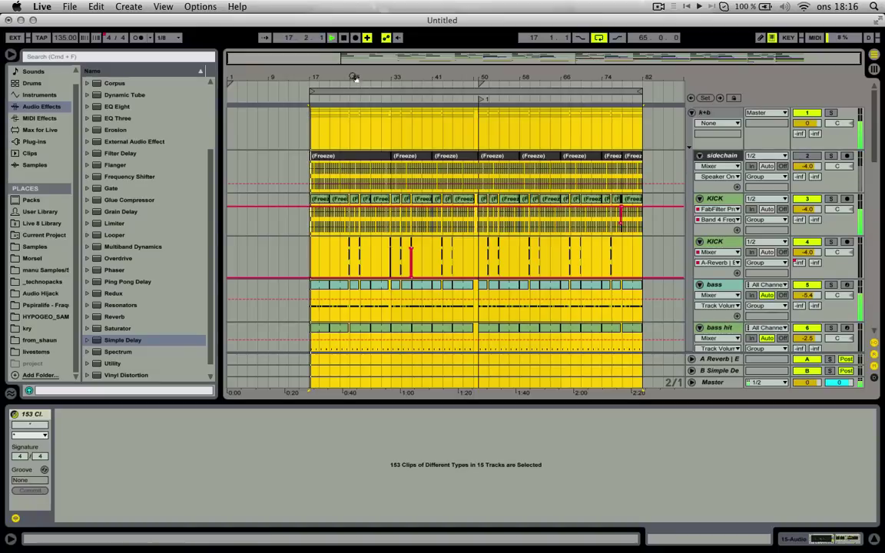
drag(353, 77, 272, 86)
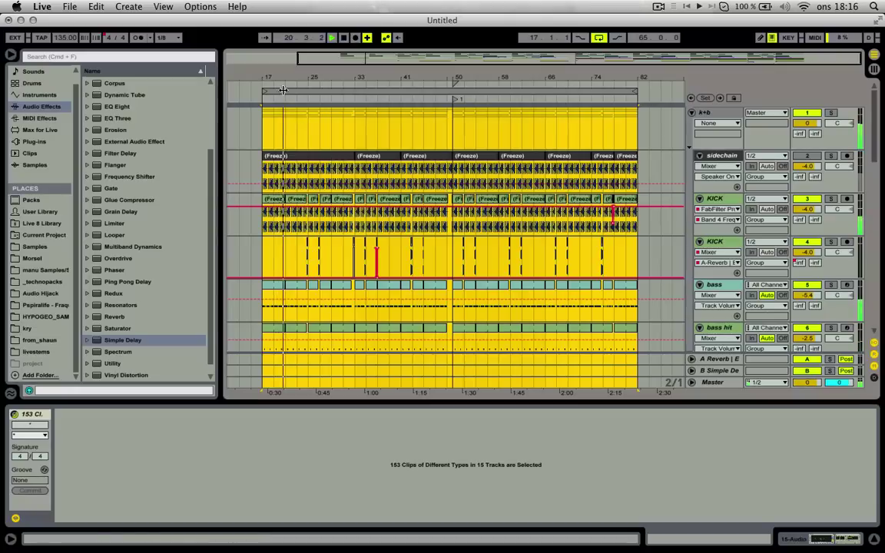
Place the insert mark at 17.1.1 and enable Follow for the running playback.
click(265, 137)
drag(274, 78, 304, 79)
click(265, 38)
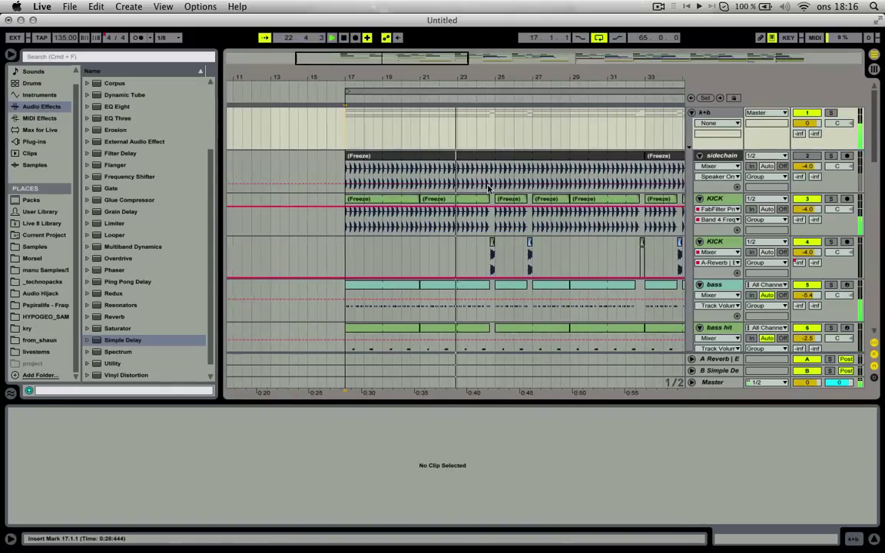
Show the EQ Eight 1 Frequency A and Frequency Shifter Coarse automation lanes beneath hat track 9.
drag(877, 142, 877, 206)
click(691, 264)
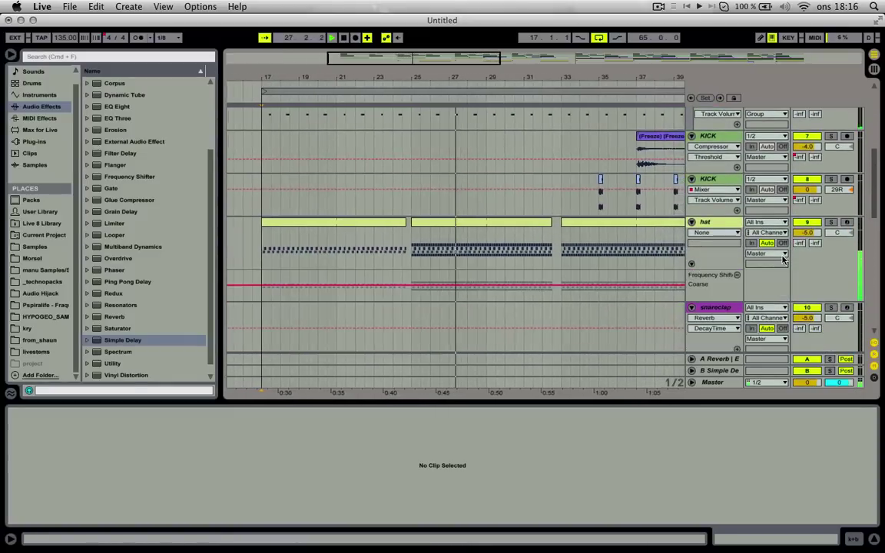
click(713, 232)
click(710, 351)
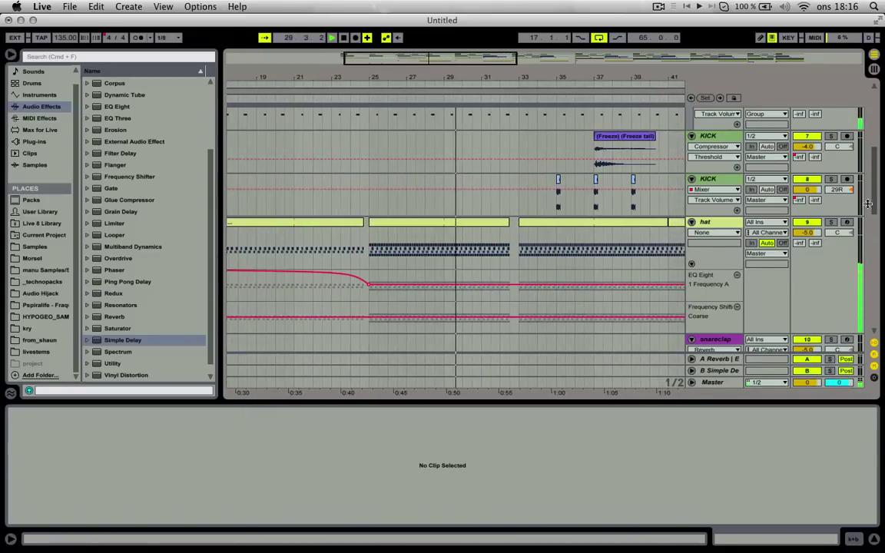
Examine the clips and automation on all tracks, from the kick and bass group down to 15 Audio, while playback runs to bar 82.
drag(872, 182, 872, 258)
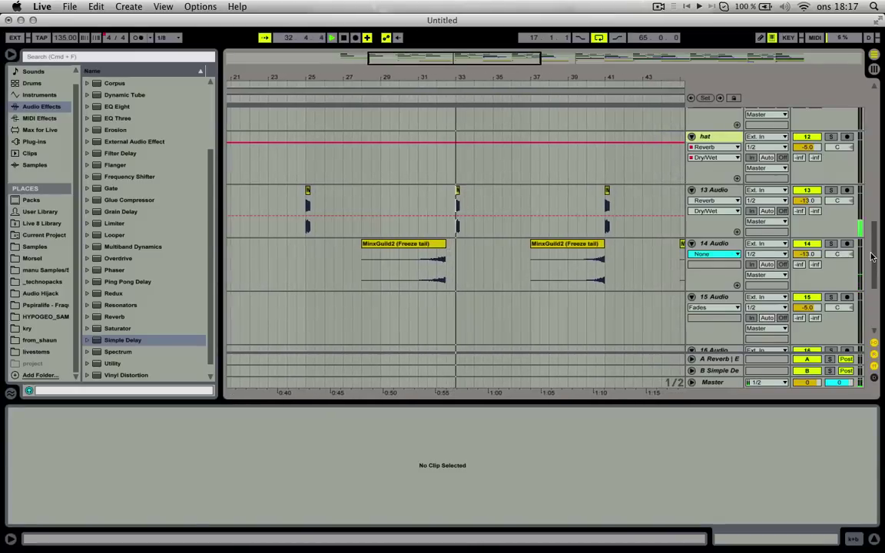
drag(872, 257, 882, 165)
scroll(777, 172, up, 4)
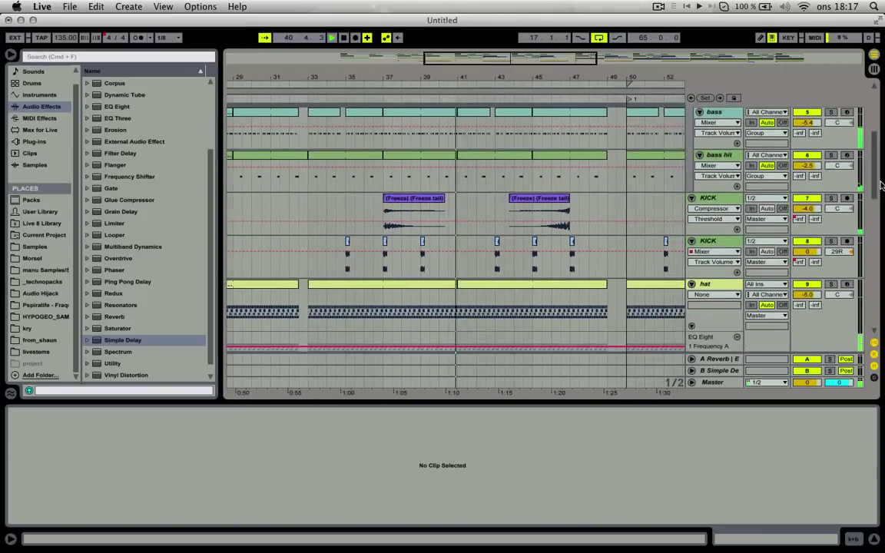
scroll(880, 185, down, 1)
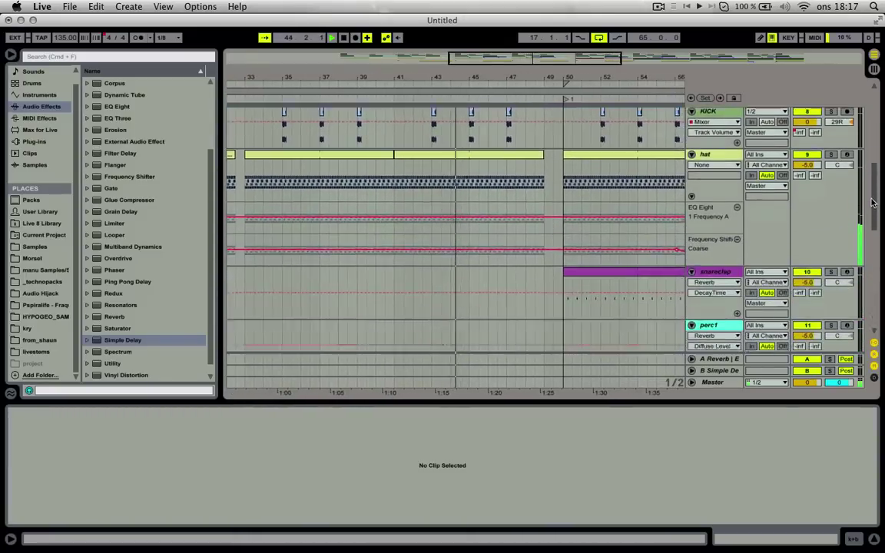
drag(872, 238, 883, 134)
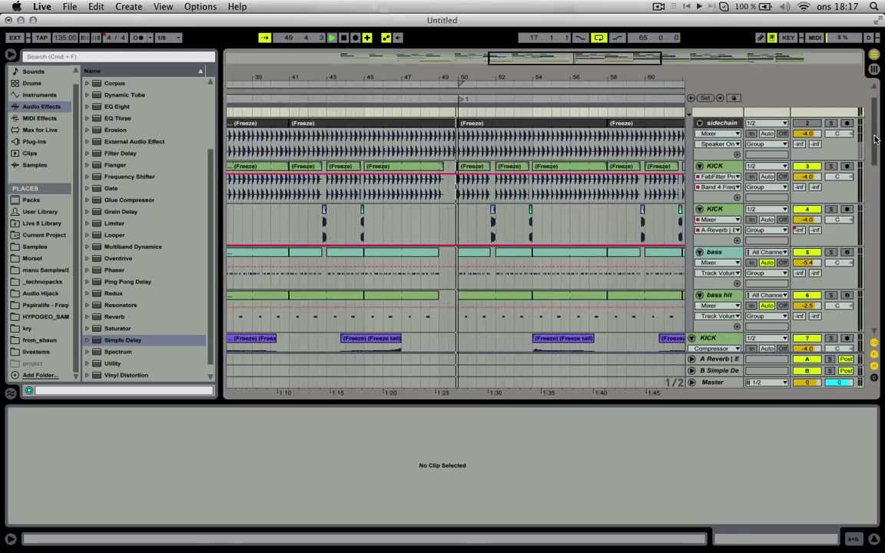
drag(873, 138, 878, 175)
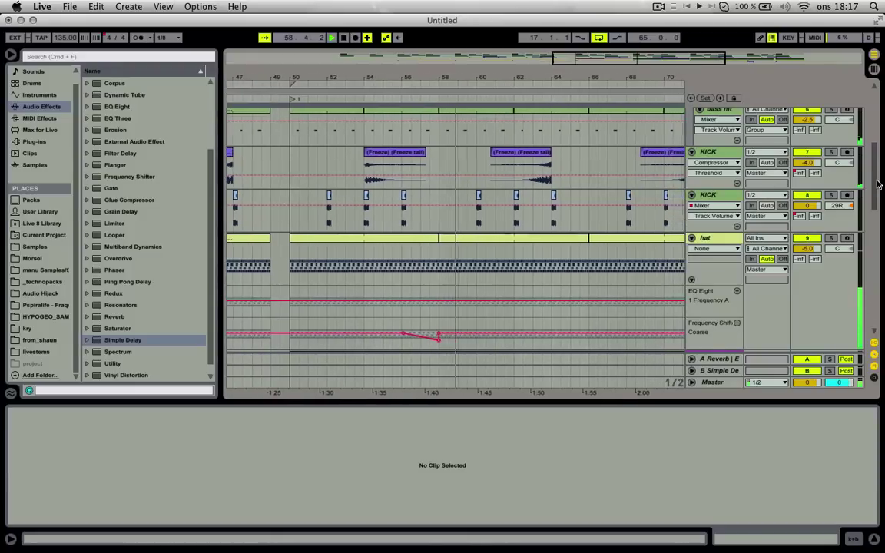
drag(874, 177, 874, 212)
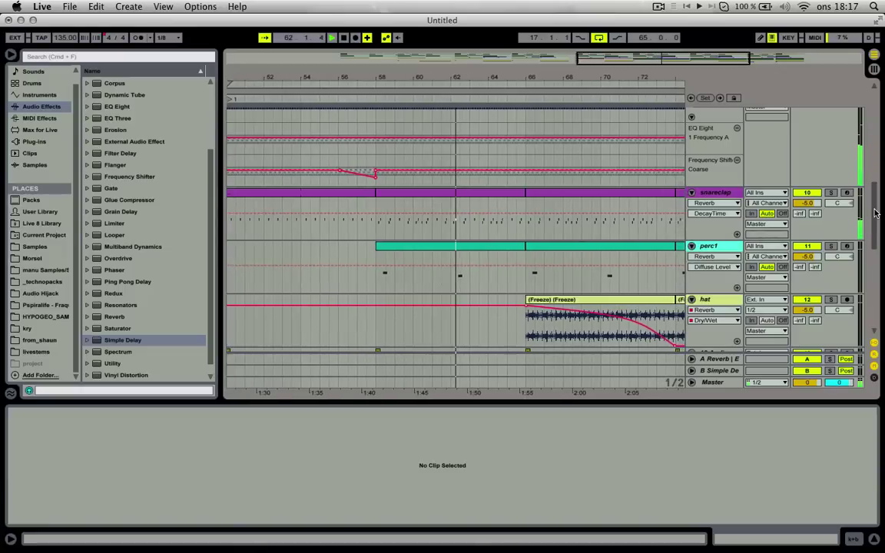
drag(874, 213, 874, 242)
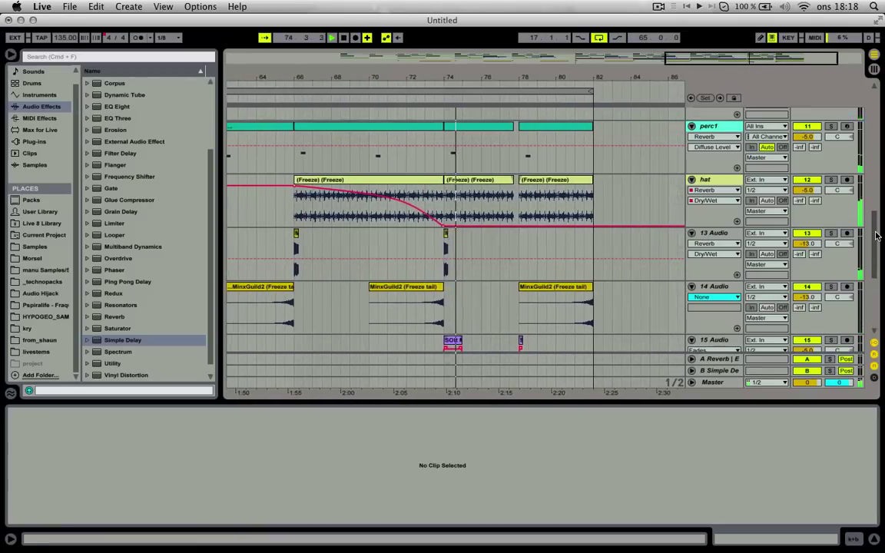
drag(876, 236, 875, 128)
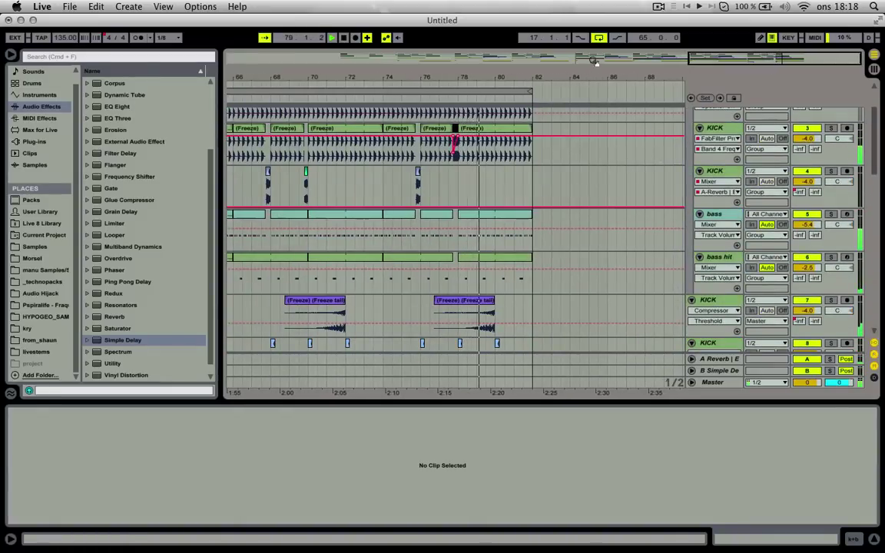
drag(536, 72, 614, 100)
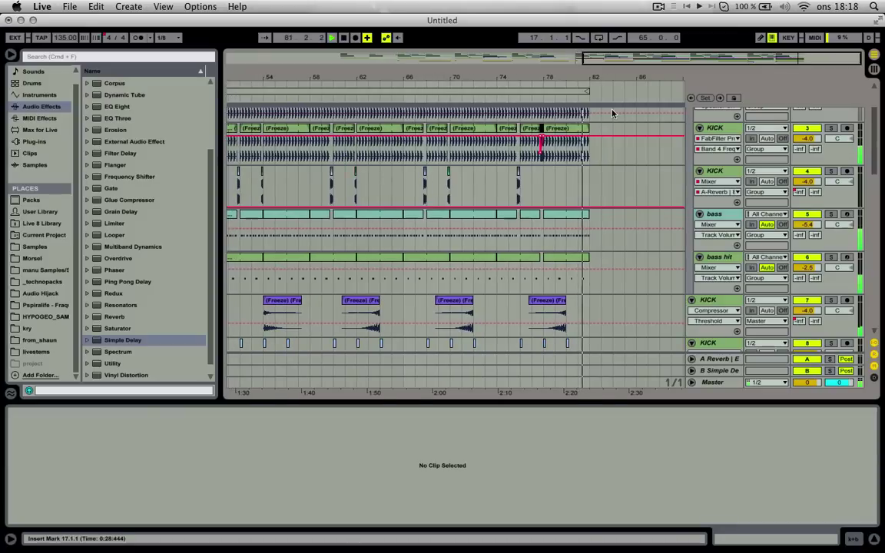